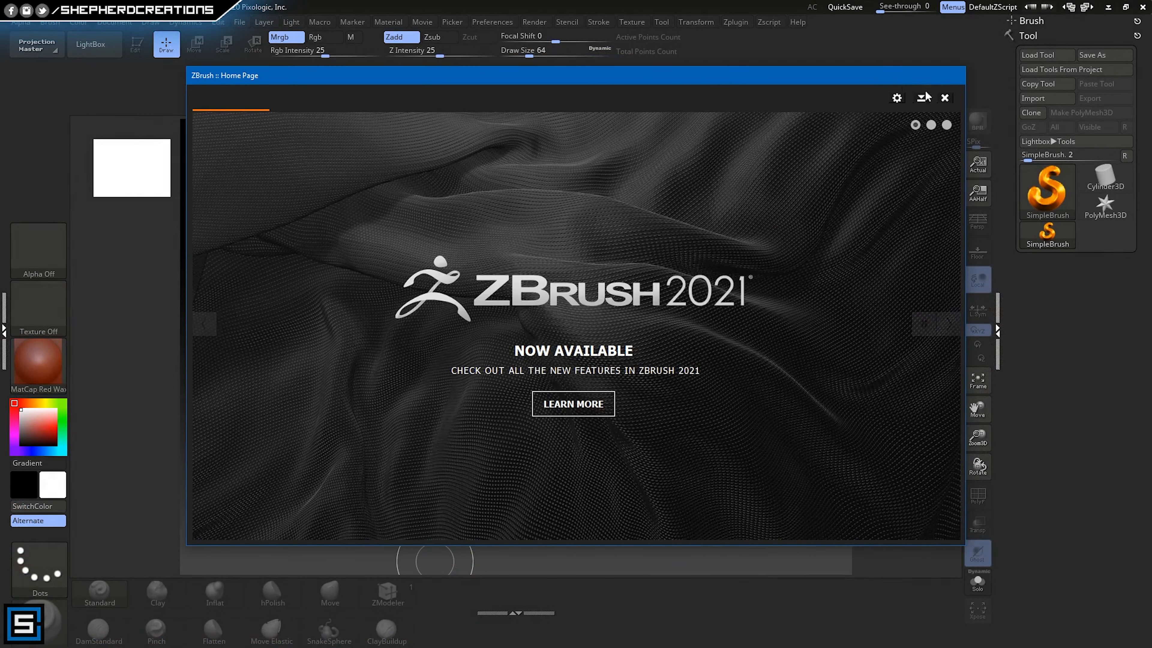
# - Dismiss the home page and open the ThickPlane.ZPR project from the project library
pyautogui.click(944, 98)
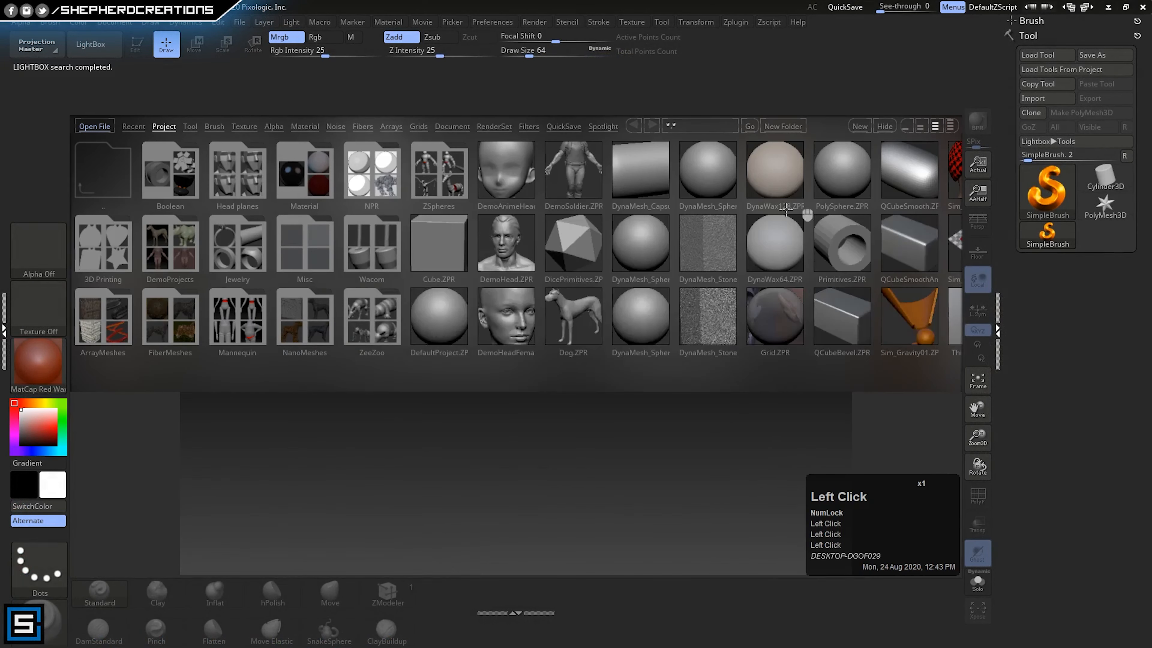
pyautogui.moveTo(785, 226); pyautogui.dragTo(622, 320)
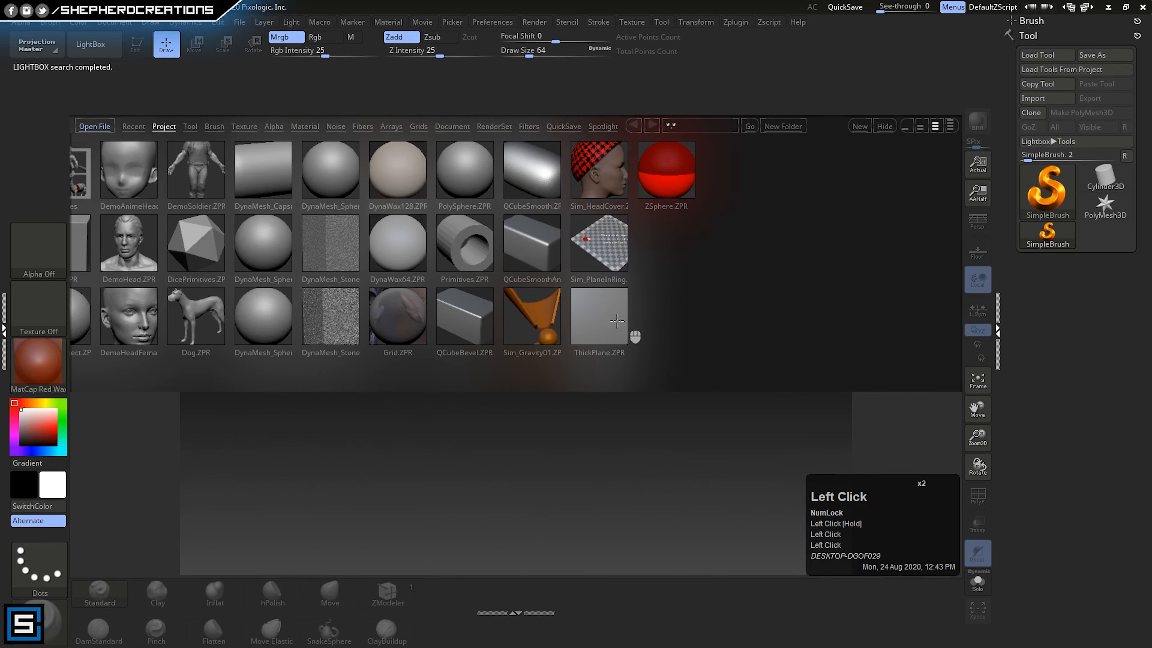
pyautogui.click(607, 323)
pyautogui.doubleClick(608, 324)
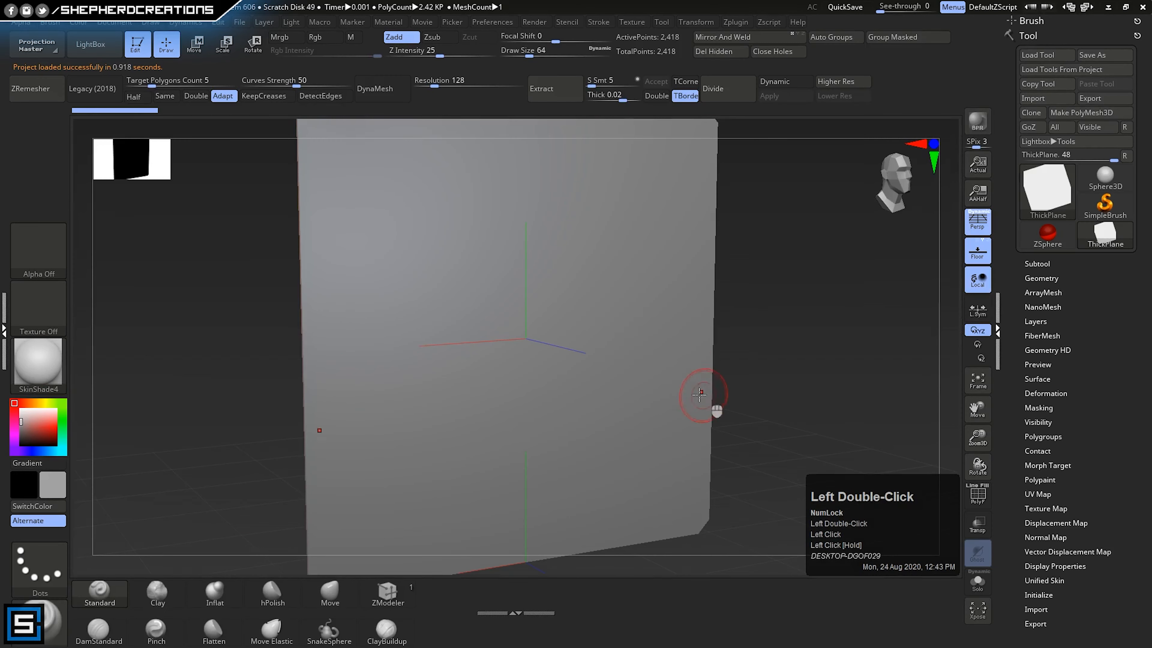
# - Reinitialize the thick plane as a flat QGrid mesh, seen from the front with its wireframe shown
pyautogui.moveTo(698, 393); pyautogui.dragTo(679, 305, button='right')
pyautogui.click(1038, 595)
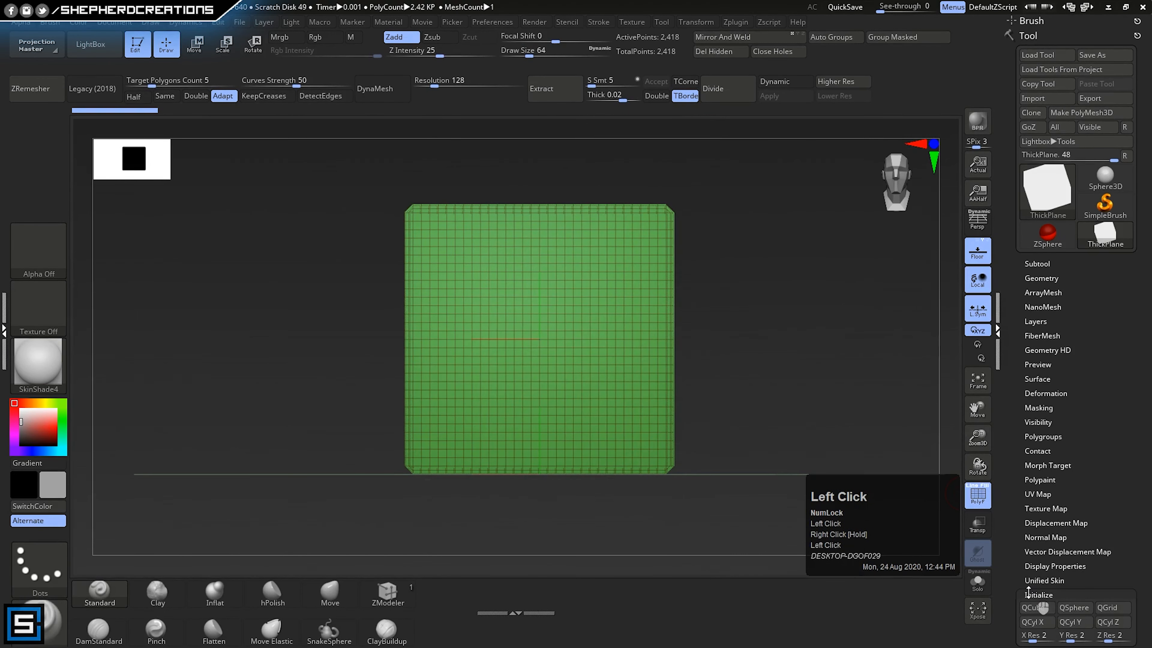
pyautogui.moveTo(1144, 572); pyautogui.dragTo(1141, 501)
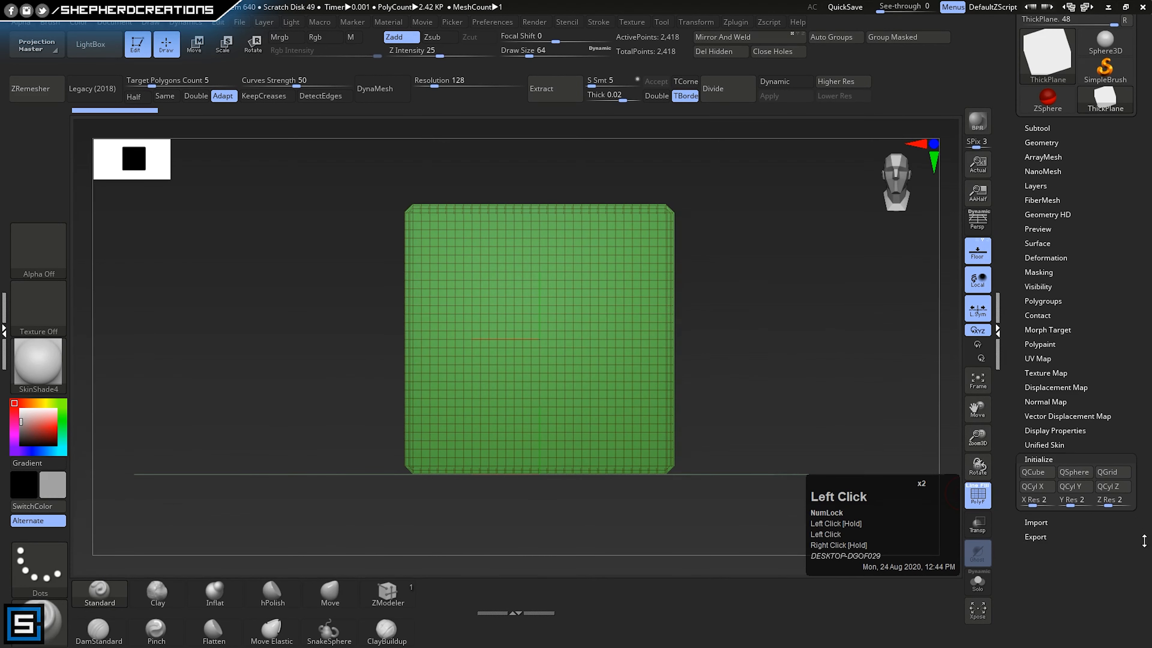
pyautogui.click(1112, 472)
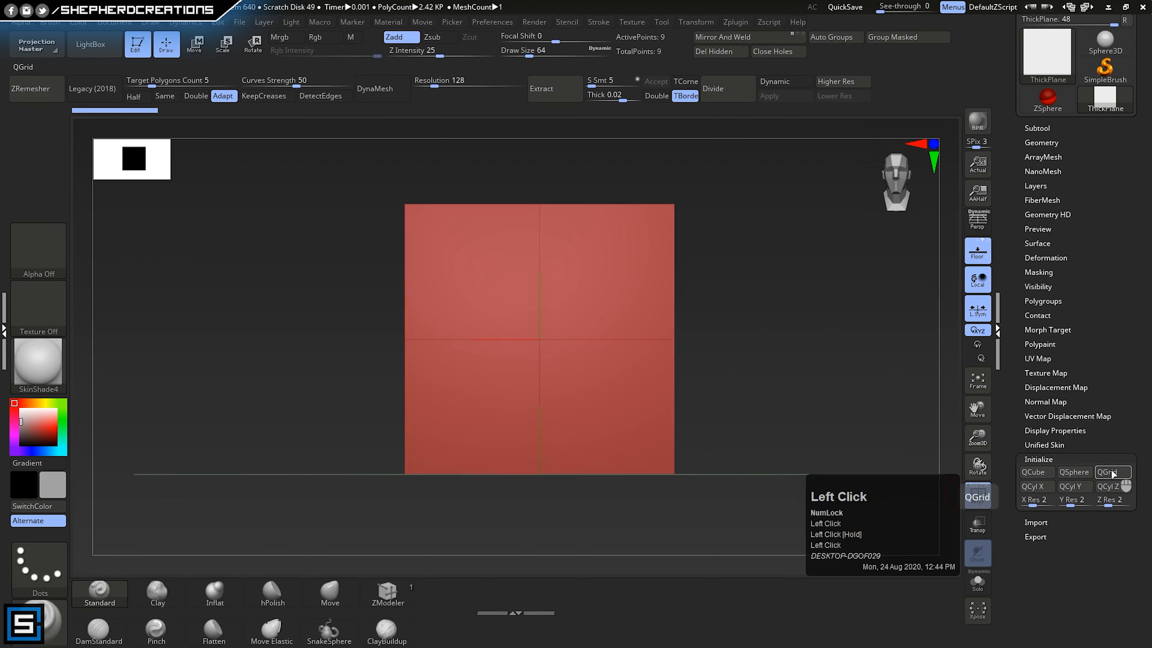
pyautogui.moveTo(759, 440); pyautogui.dragTo(707, 384, button='right')
pyautogui.keyDown('alt'); pyautogui.moveTo(756, 323); pyautogui.dragTo(742, 422, button='right'); pyautogui.keyUp('alt')
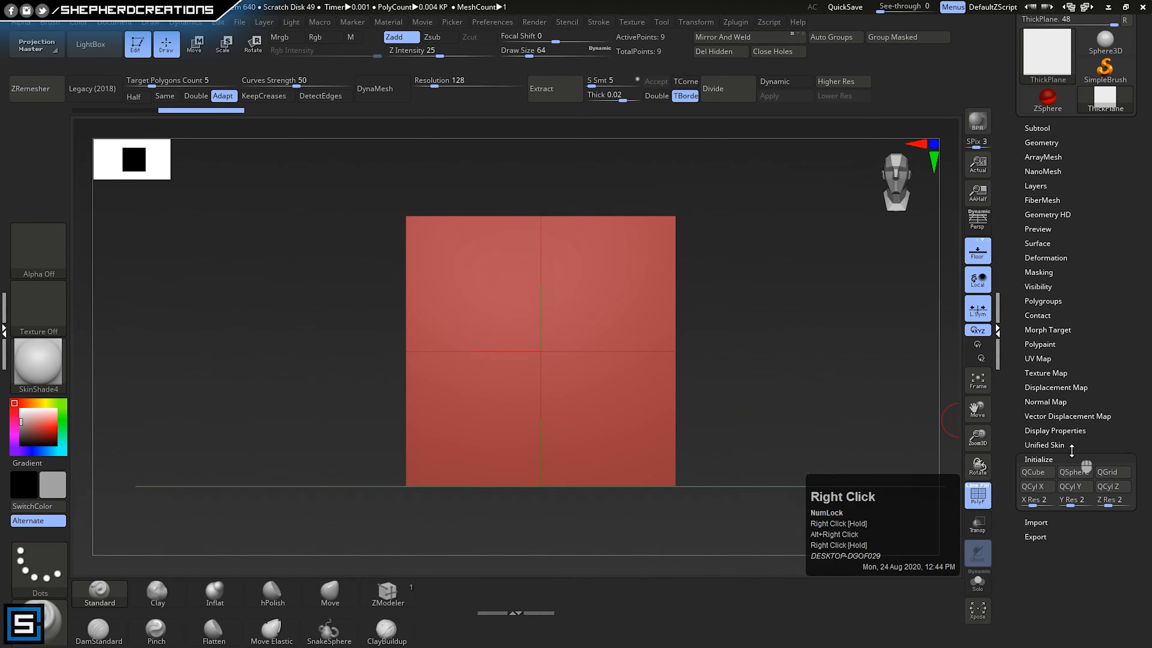
# - Collapse the plane's Initialize settings and show its Subtool list
pyautogui.click(1055, 457)
pyautogui.moveTo(1105, 411)
pyautogui.mouseDown()
pyautogui.moveTo(1148, 337)
pyautogui.moveTo(1128, 303)
pyautogui.mouseUp()
pyautogui.moveTo(1120, 249); pyautogui.dragTo(1132, 384)
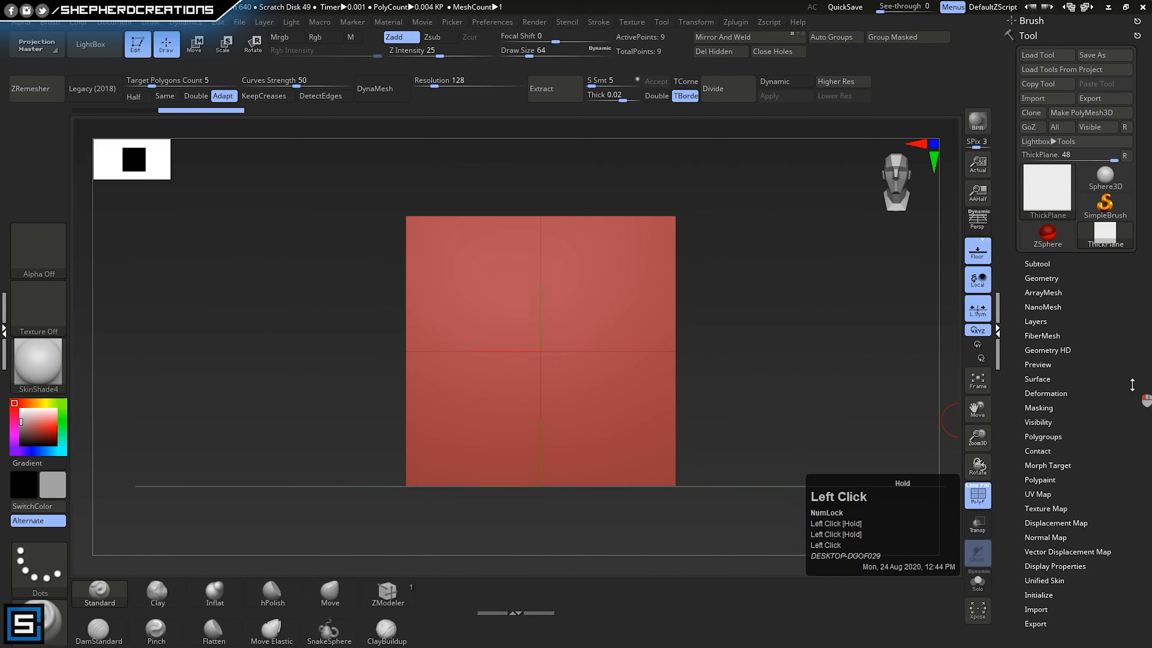
pyautogui.click(1050, 267)
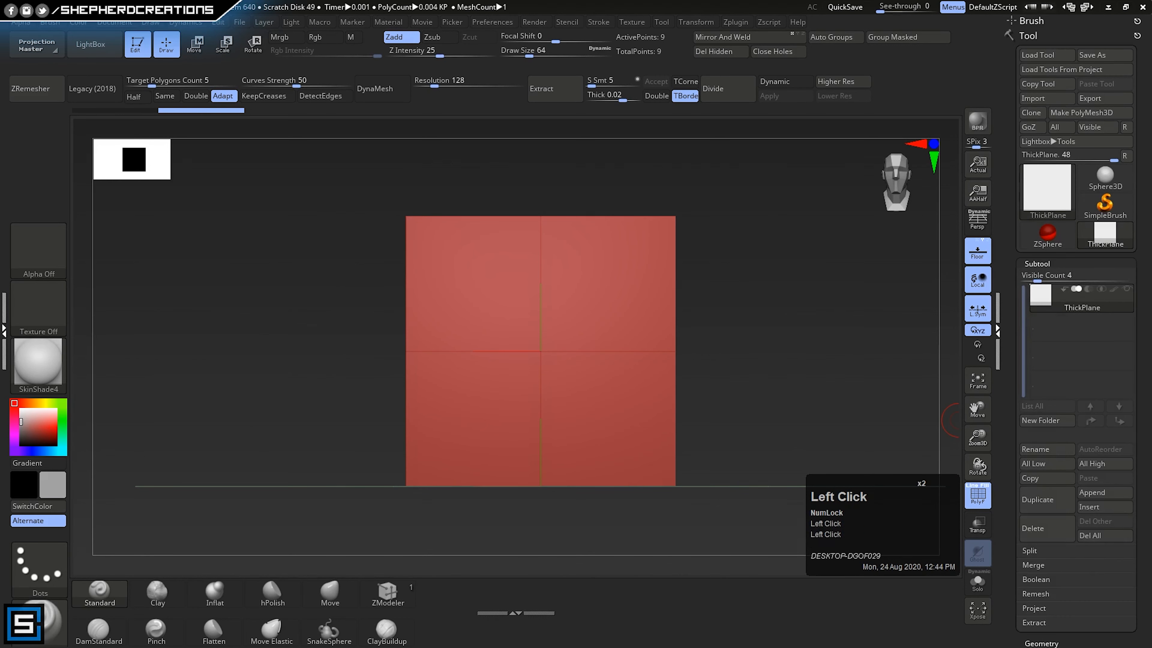
pyautogui.moveTo(689, 367)
pyautogui.mouseDown(button='right')
pyautogui.moveTo(678, 322)
pyautogui.moveTo(684, 349)
pyautogui.mouseUp(button='right')
pyautogui.click(4, 333)
pyautogui.click(4, 333)
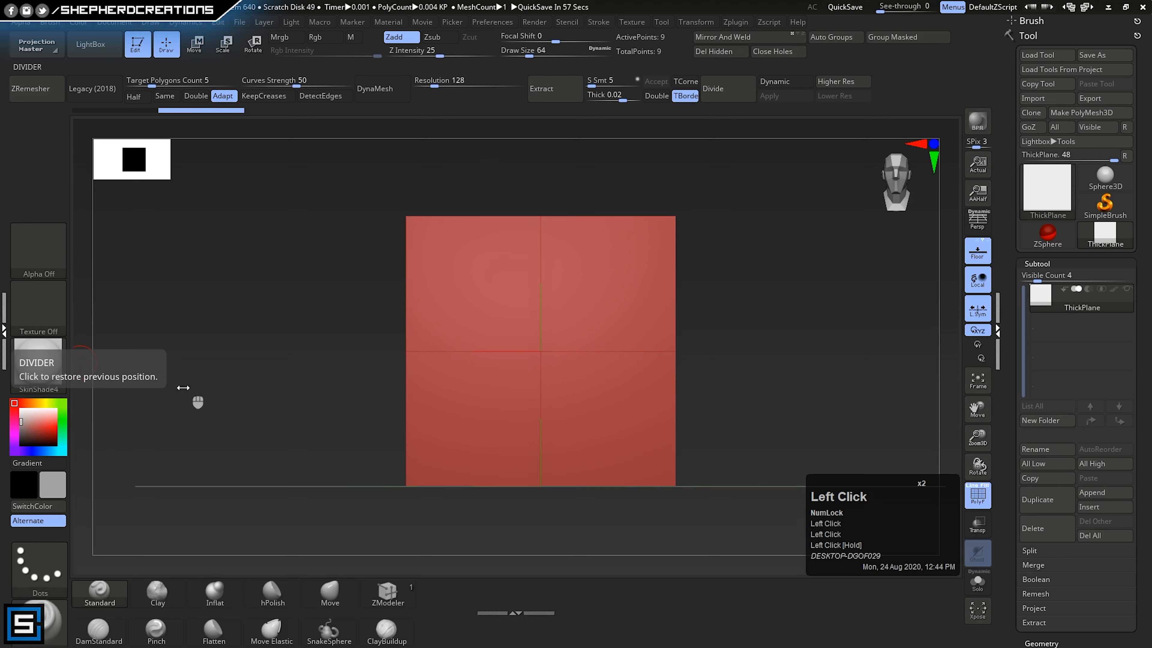
pyautogui.moveTo(665, 424); pyautogui.dragTo(708, 420, button='right')
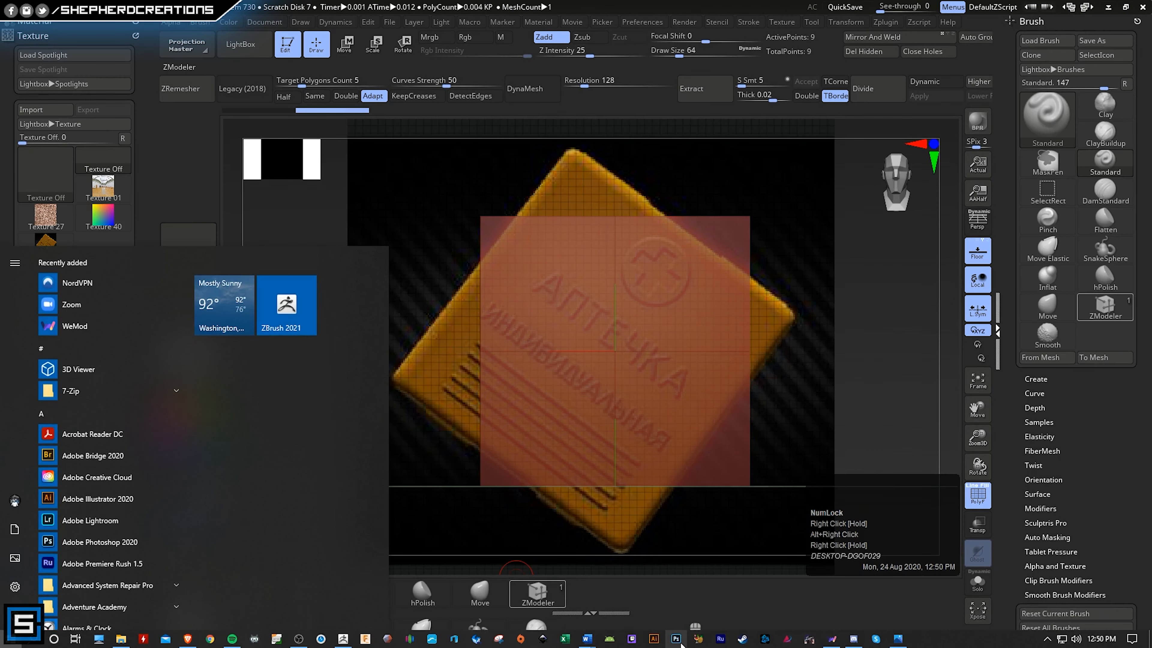
# - Switch to Photoshop and create a new document from the custom 1920 x 1080 px, 300 ppi preset
pyautogui.click(676, 638)
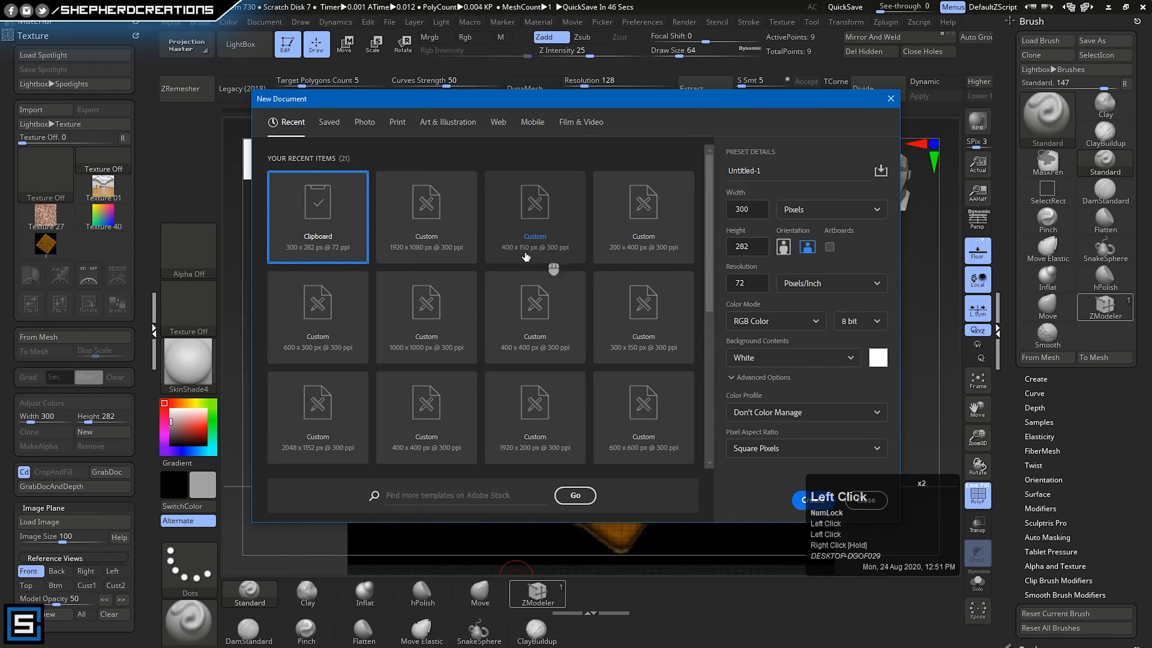
pyautogui.click(412, 219)
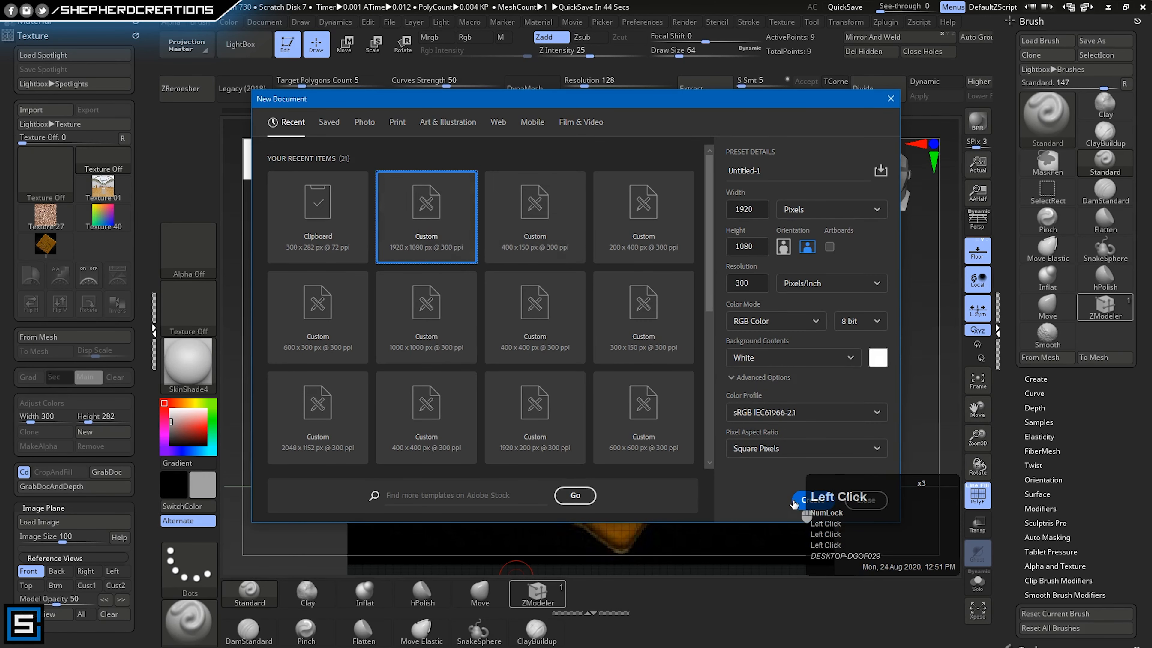
pyautogui.click(800, 501)
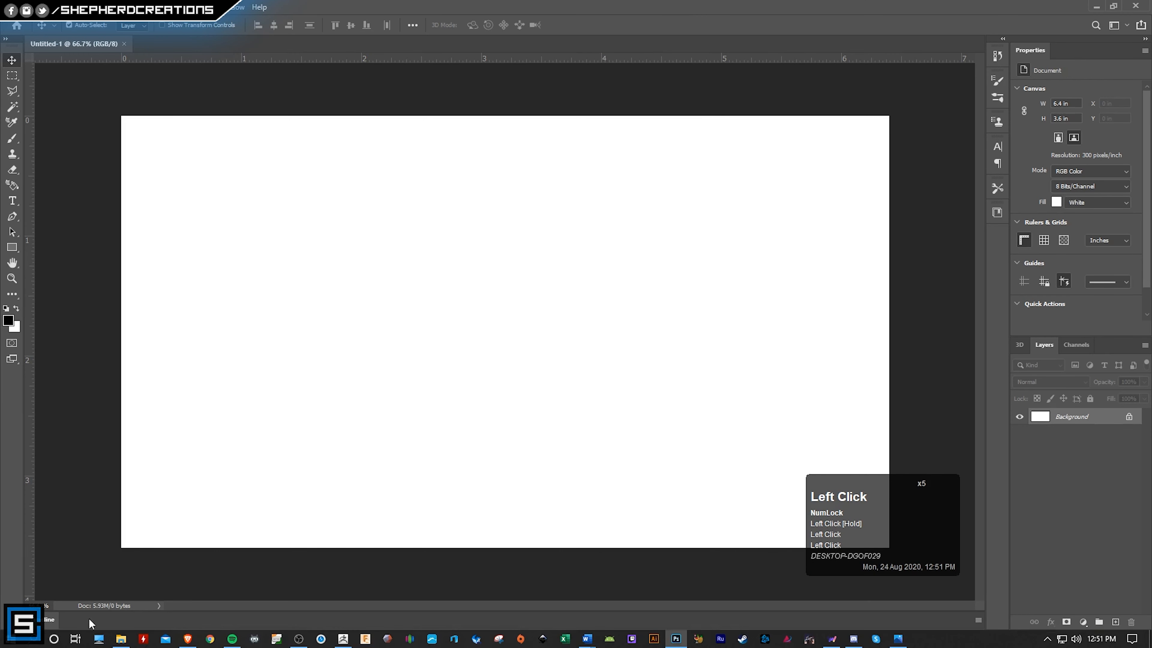
# - Place the orange box reference image 1.JPG from the file explorer onto the blank canvas
pyautogui.click(121, 638)
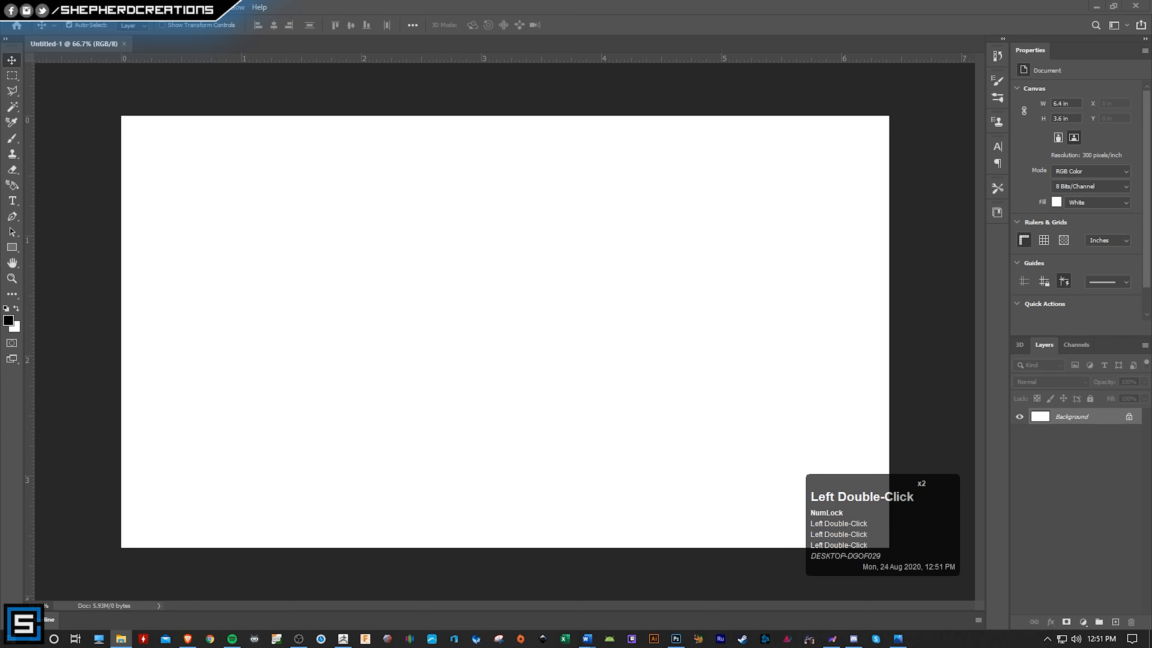
pyautogui.moveTo(34, 354); pyautogui.dragTo(509, 404)
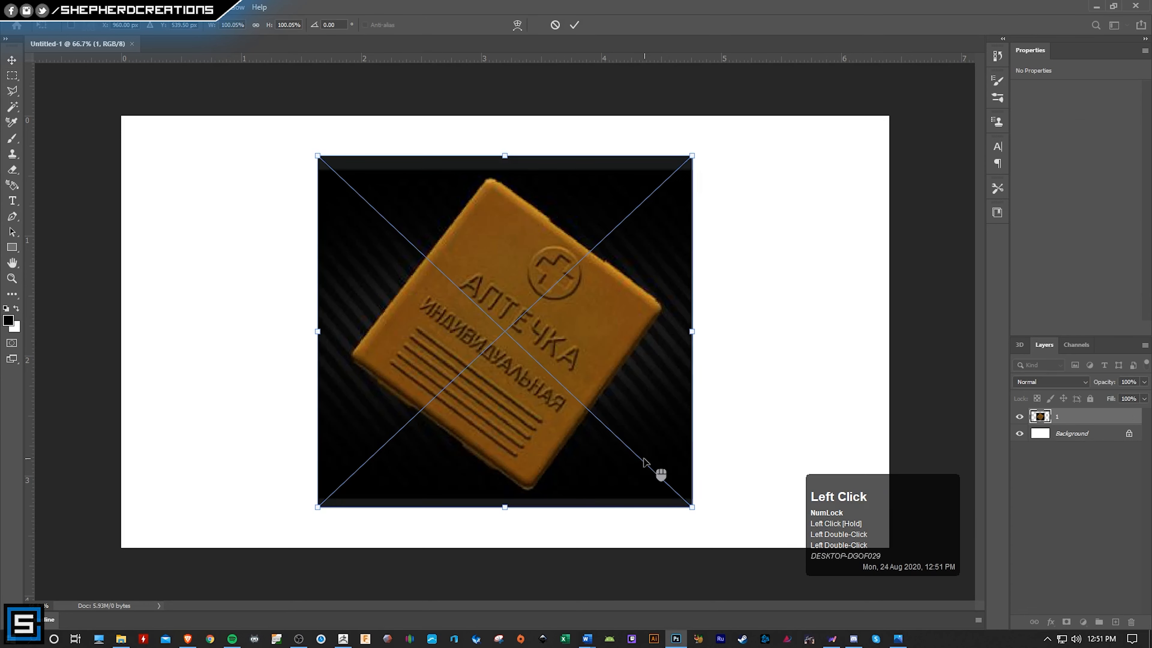
# - Rotate the placed image to about -36.7° so the box stands upright, using a horizontal guide along its upper edge
pyautogui.keyDown('shift'); pyautogui.moveTo(702, 517); pyautogui.dragTo(759, 362); pyautogui.keyUp('shift')
pyautogui.moveTo(591, 56); pyautogui.dragTo(604, 213)
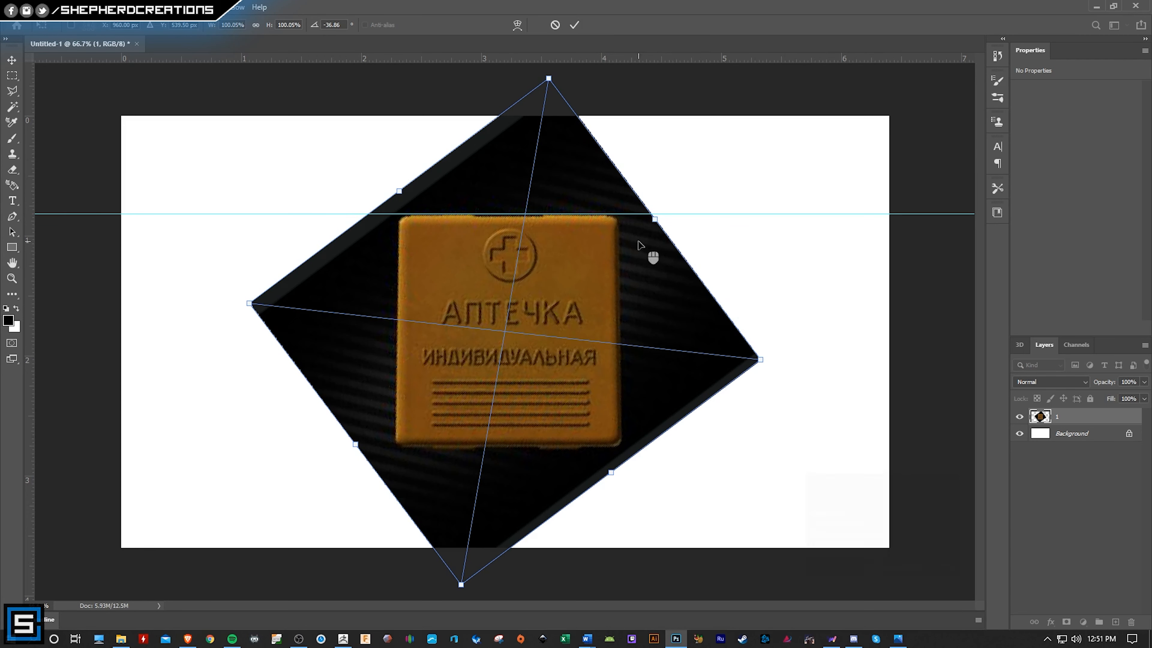
pyautogui.moveTo(772, 362); pyautogui.dragTo(771, 360)
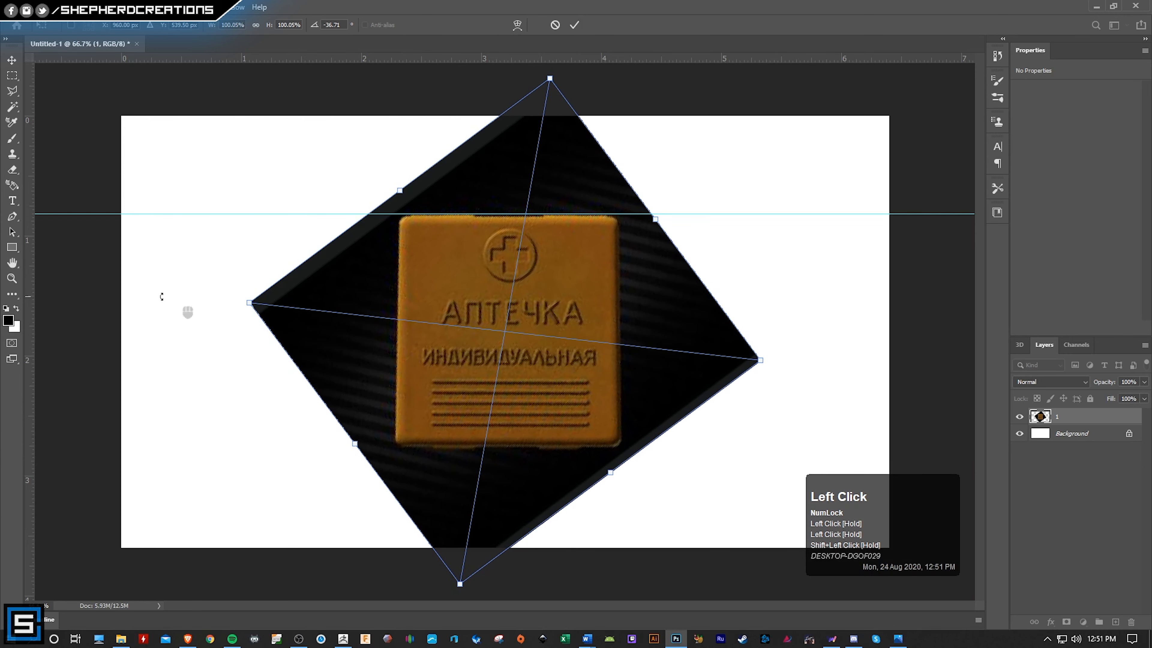
# - Add a vertical guide at the box's left edge, fine-tune and apply the image's rotation, and align the box to the guide
pyautogui.moveTo(24, 343); pyautogui.dragTo(395, 399)
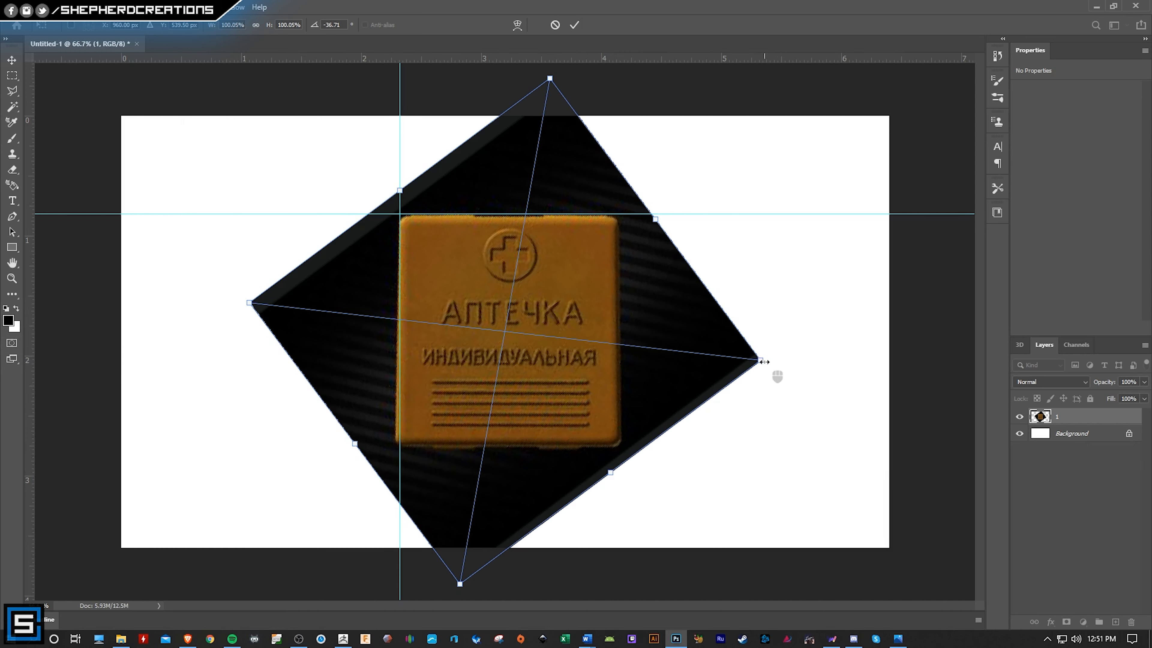
pyautogui.moveTo(776, 363); pyautogui.dragTo(776, 361)
pyautogui.moveTo(574, 381)
pyautogui.mouseDown()
pyautogui.moveTo(592, 377)
pyautogui.moveTo(581, 375)
pyautogui.mouseUp()
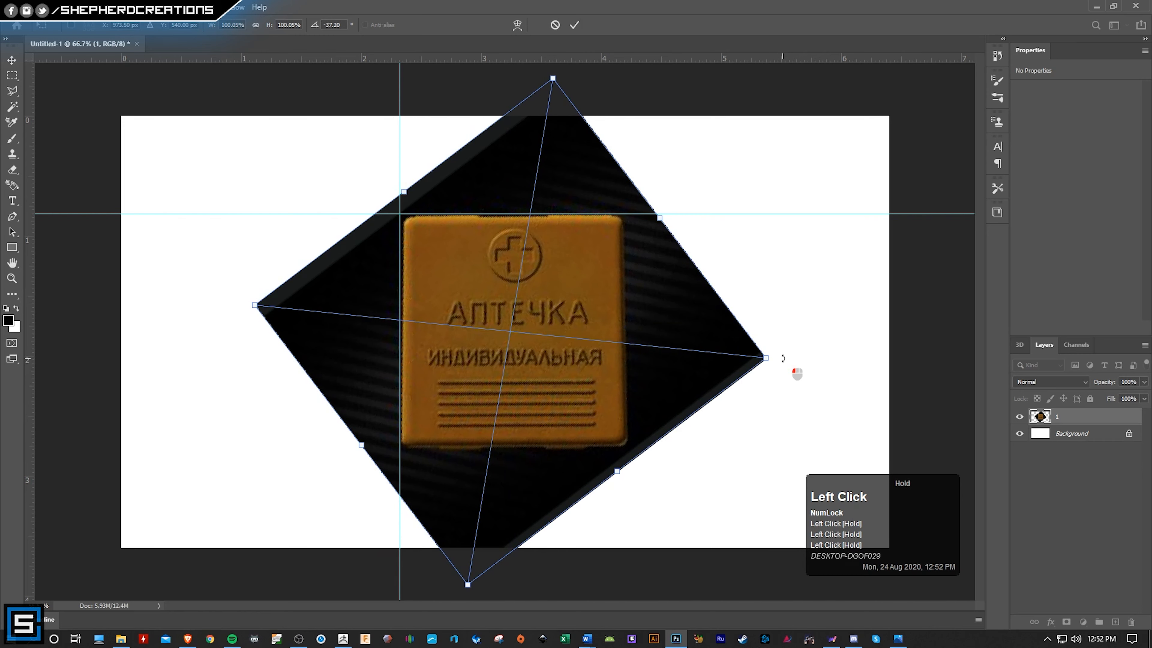
pyautogui.click(573, 25)
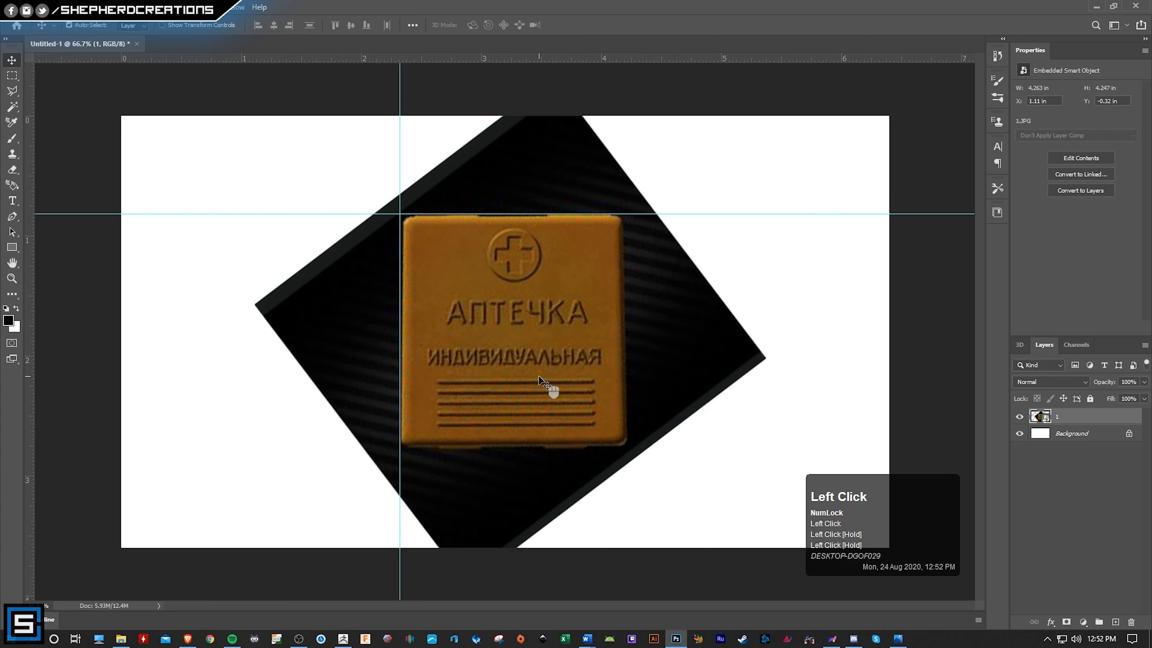
pyautogui.moveTo(539, 379); pyautogui.dragTo(533, 379)
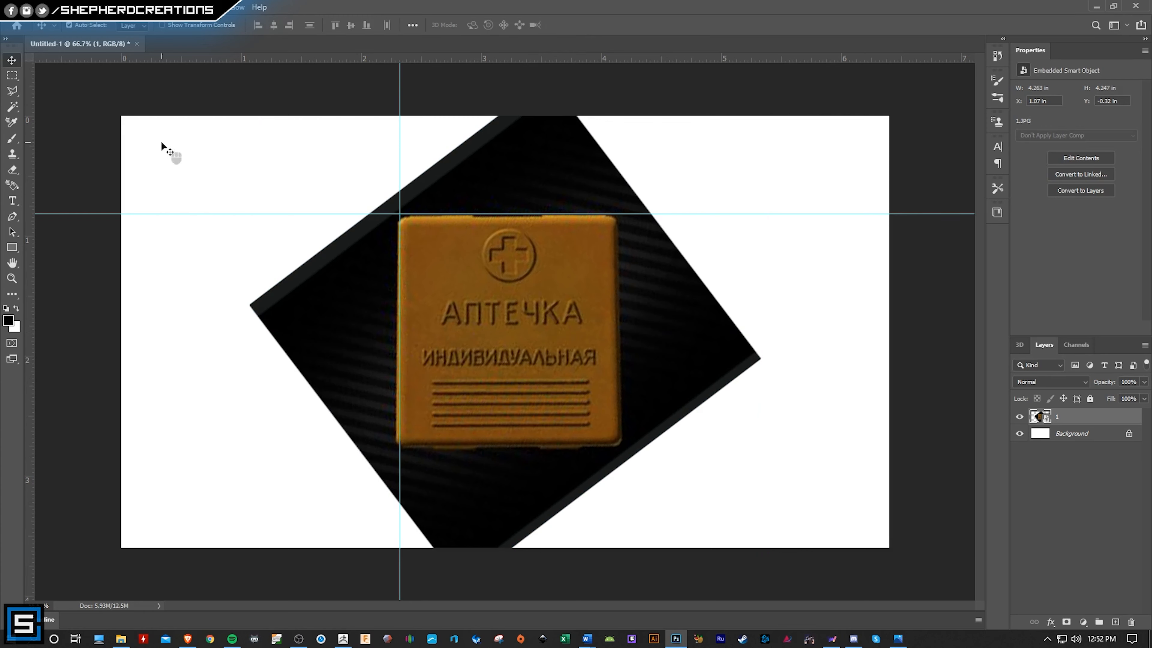
# - Rasterize the image layer 1 and hide the white Background layer, with the Magic Wand tool ready
pyautogui.rightClick(1085, 429)
pyautogui.click(965, 365)
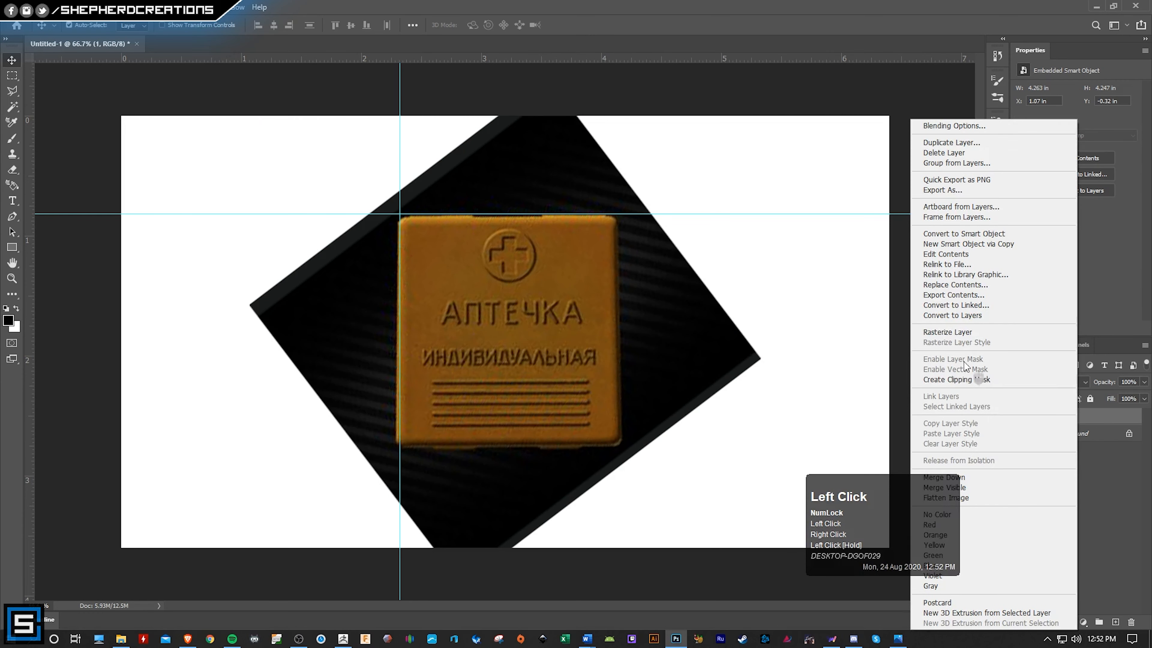
pyautogui.click(947, 332)
pyautogui.click(12, 107)
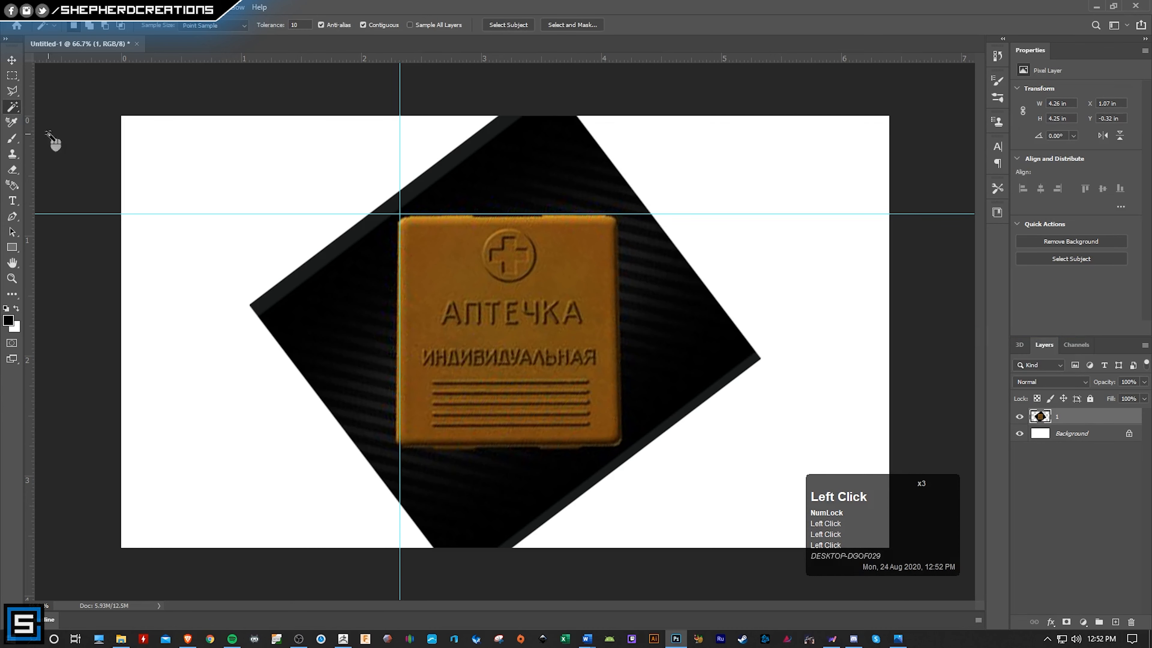
pyautogui.click(1019, 433)
# - Try to select the black area around the box with the Magic Wand at tolerance 10, adding the missed striped patches
pyautogui.click(716, 406)
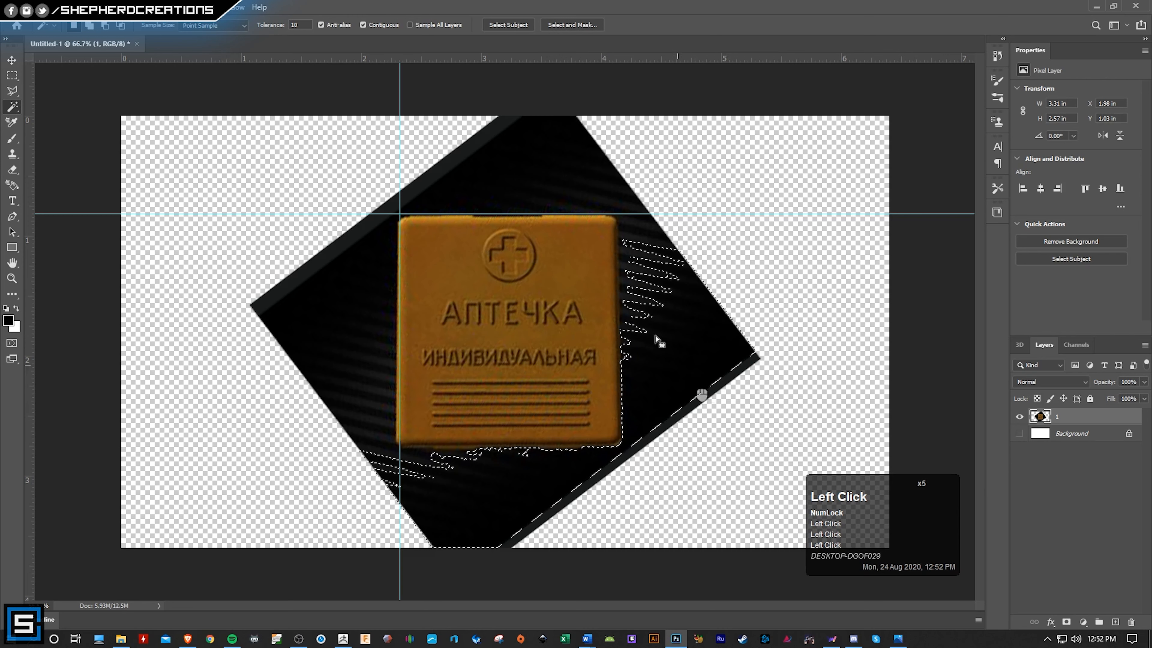
pyautogui.keyDown('shift'); pyautogui.click(566, 172); pyautogui.keyUp('shift')
pyautogui.keyDown('shift'); pyautogui.click(642, 258); pyautogui.keyUp('shift')
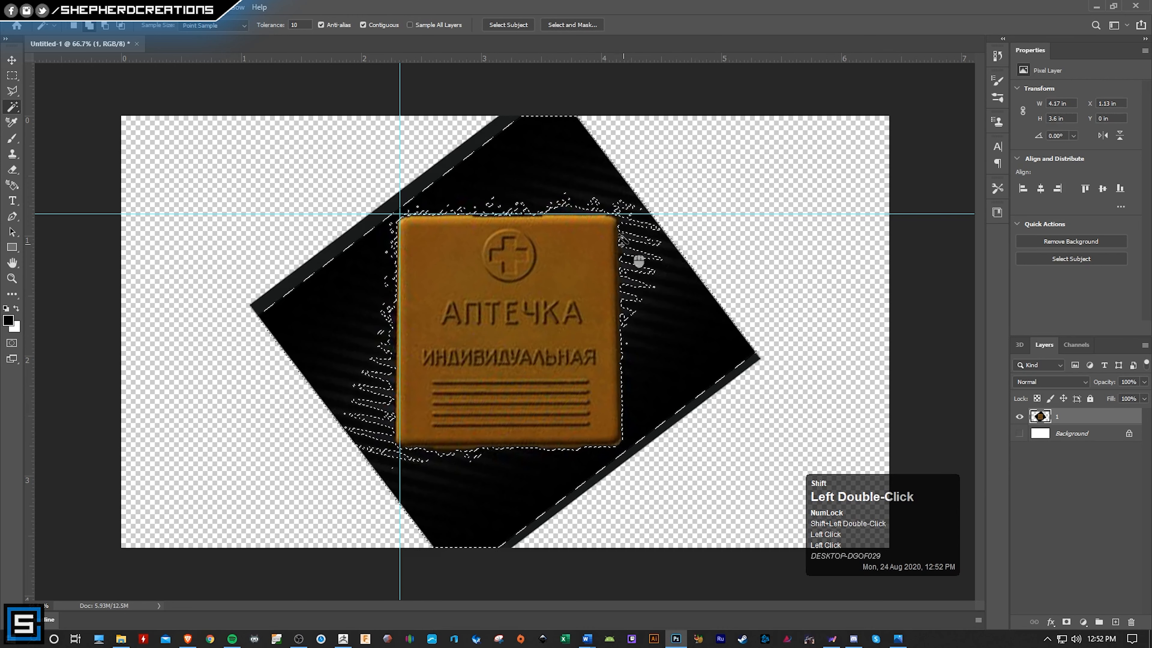
pyautogui.keyDown('shift'); pyautogui.click(636, 268); pyautogui.keyUp('shift')
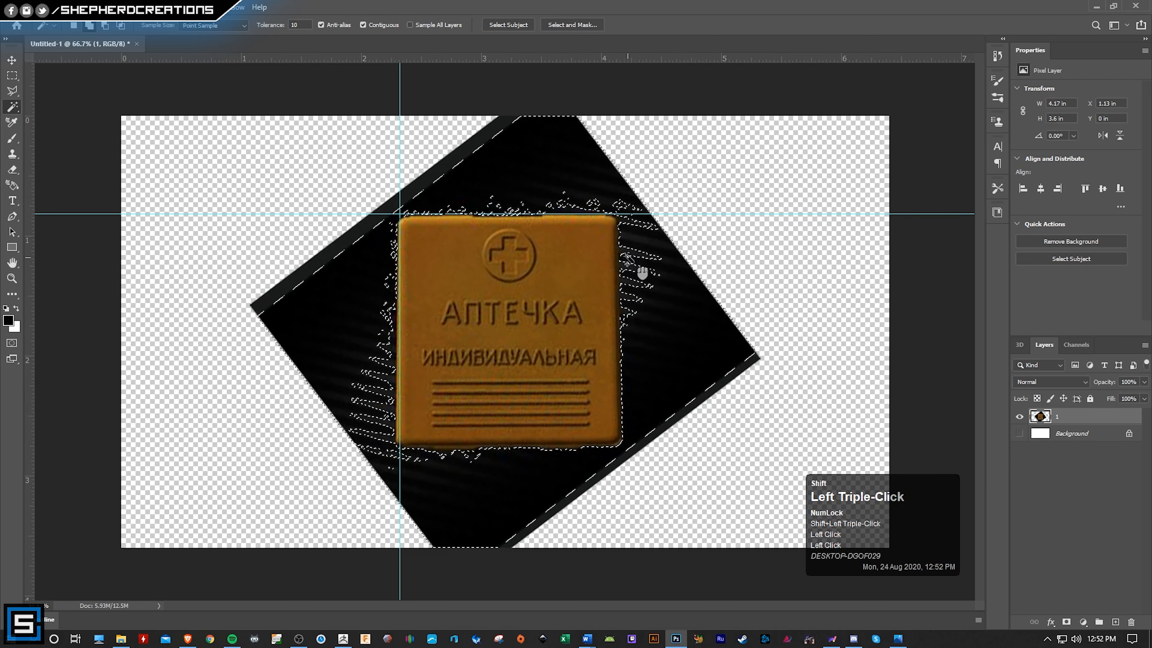
pyautogui.click(635, 261)
# - Set the Magic Wand tolerance to 30, clear the selection, and try selecting the black area and the box face
pyautogui.click(299, 25)
pyautogui.write('30')
pyautogui.press('Return')
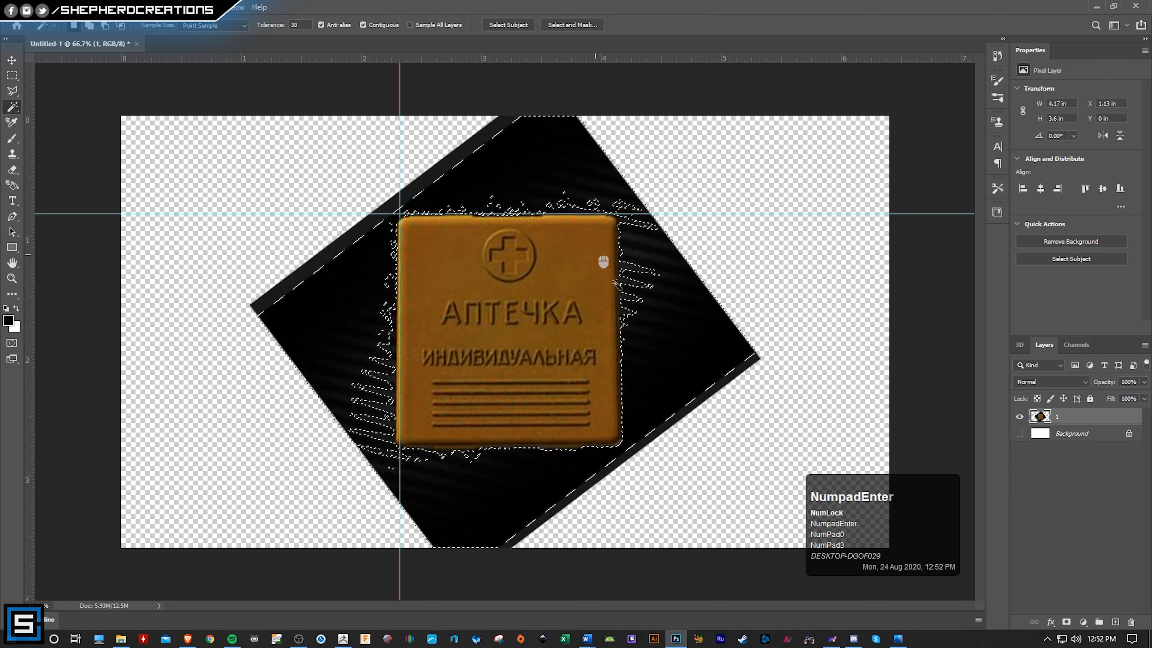
pyautogui.hotkey('ctrl', 'd')
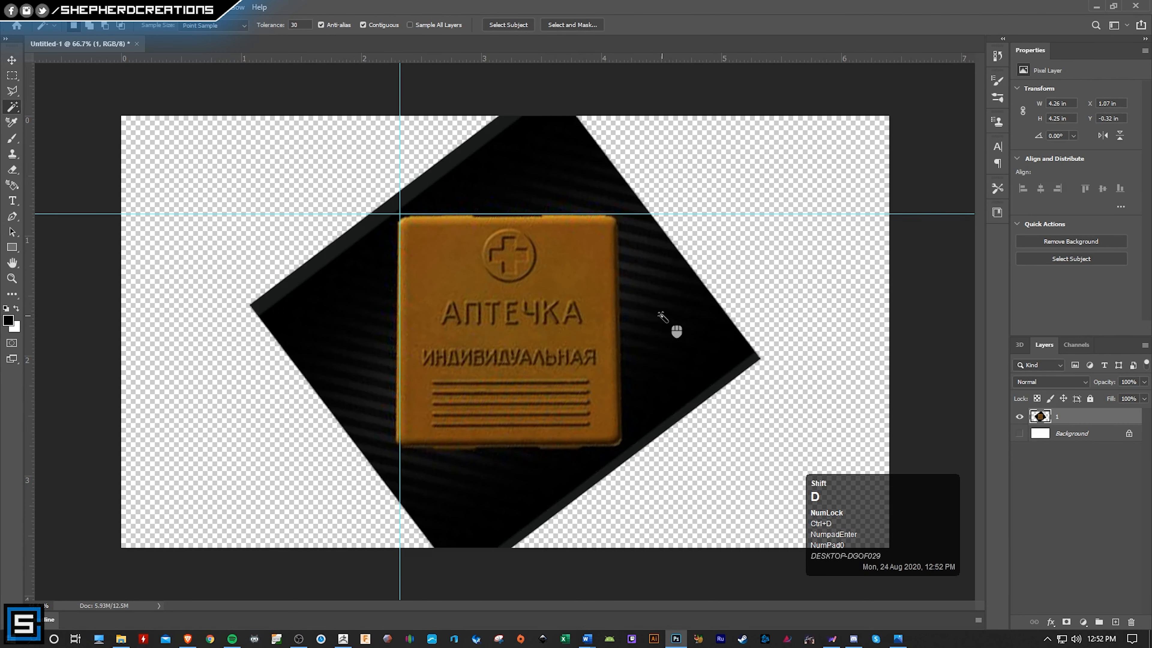
pyautogui.click(662, 316)
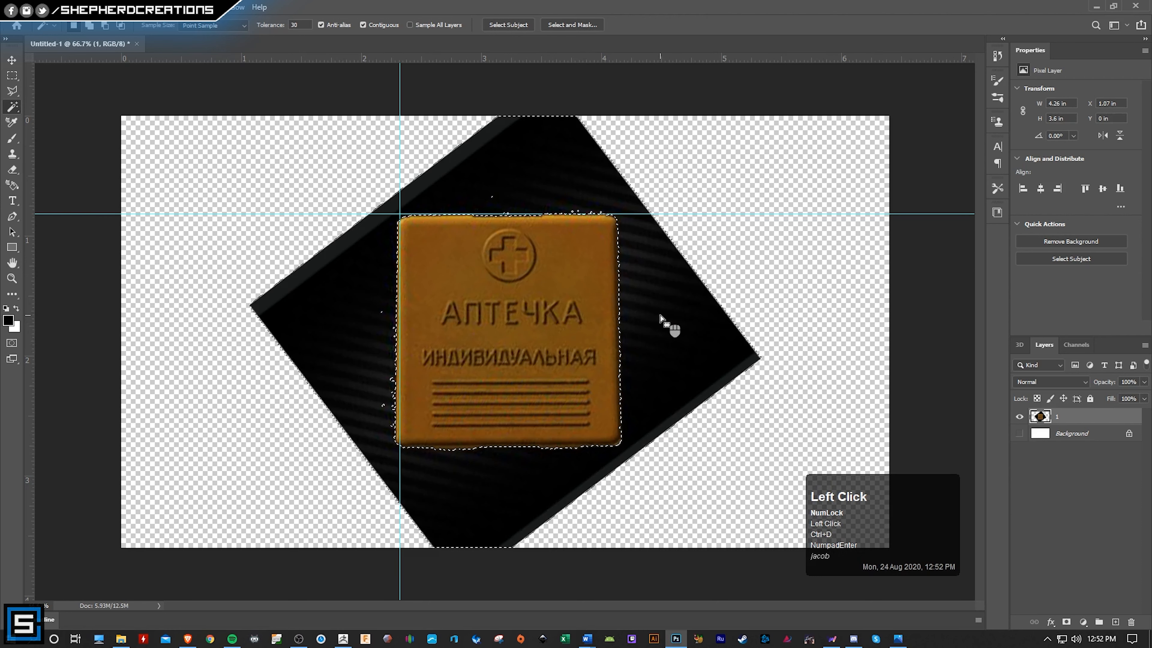
pyautogui.click(597, 285)
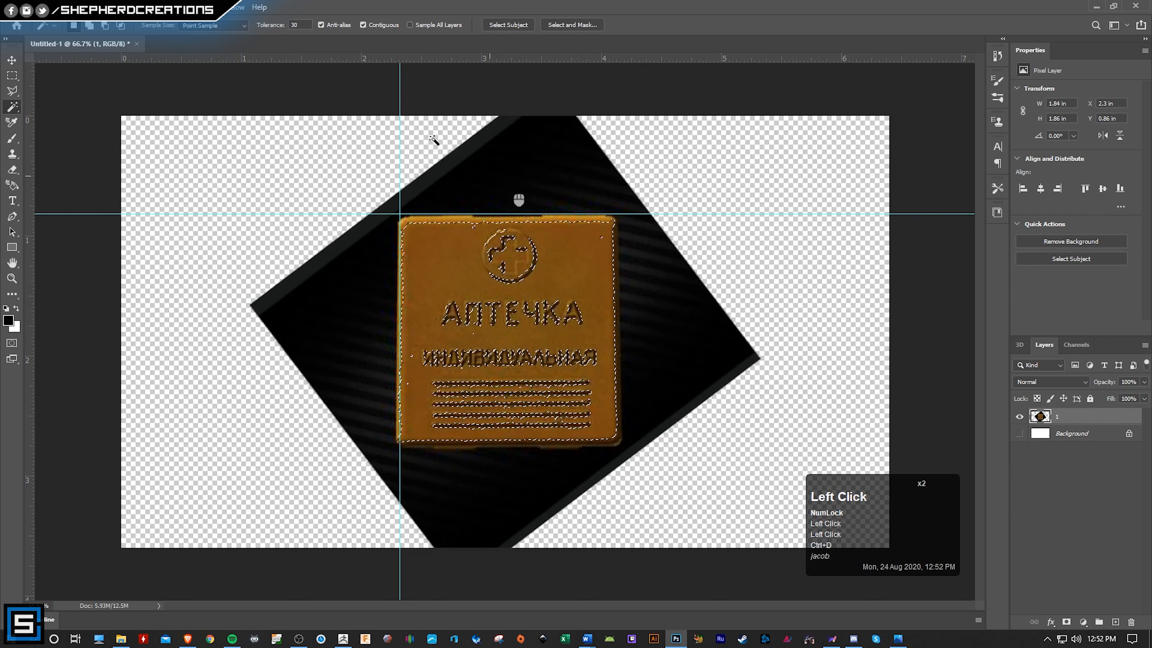
# - Set the Magic Wand tolerance to 50 and select the black area surrounding the orange box
pyautogui.click(295, 28)
pyautogui.write('50')
pyautogui.press('Return')
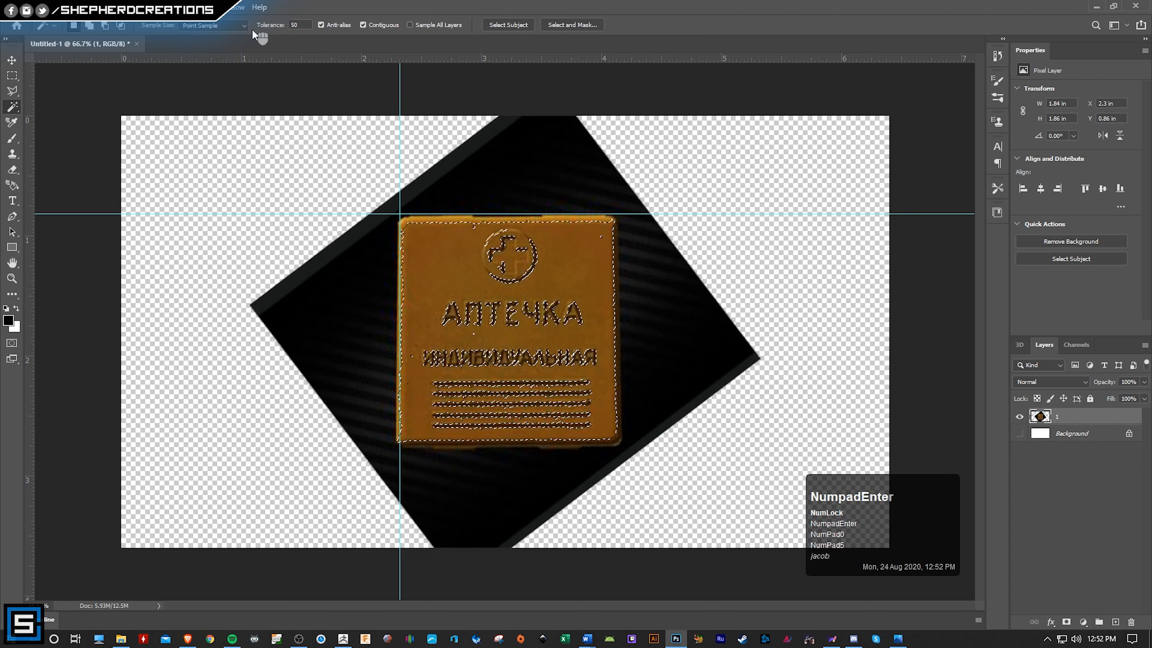
pyautogui.click(548, 282)
pyautogui.click(861, 243)
pyautogui.click(581, 280)
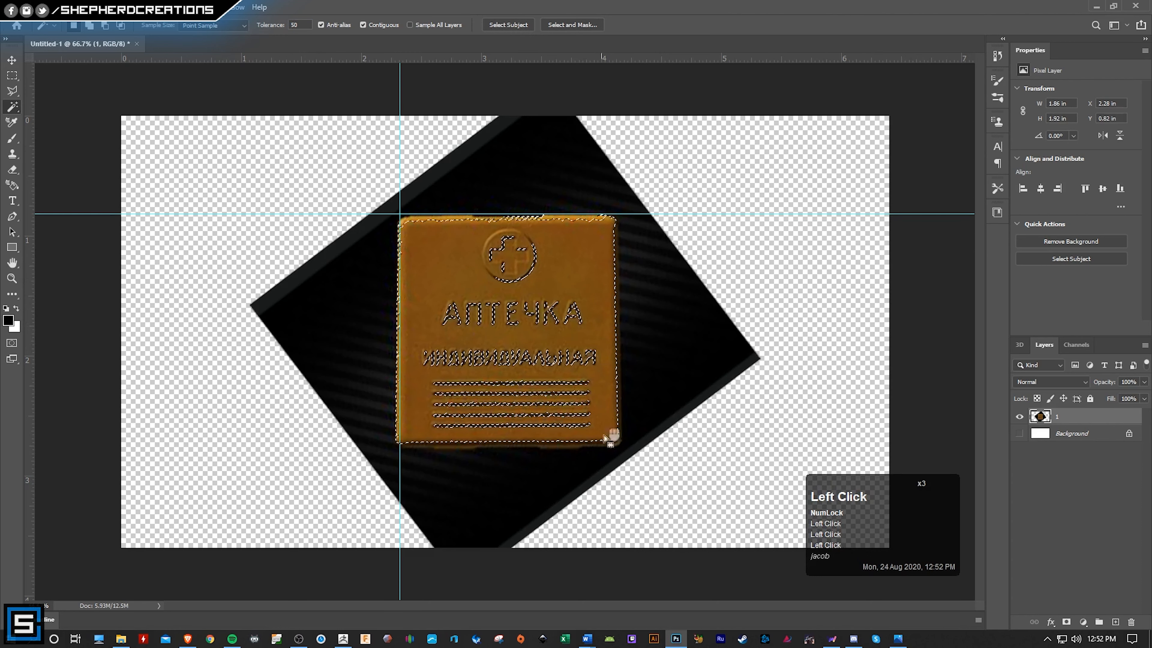
pyautogui.click(548, 295)
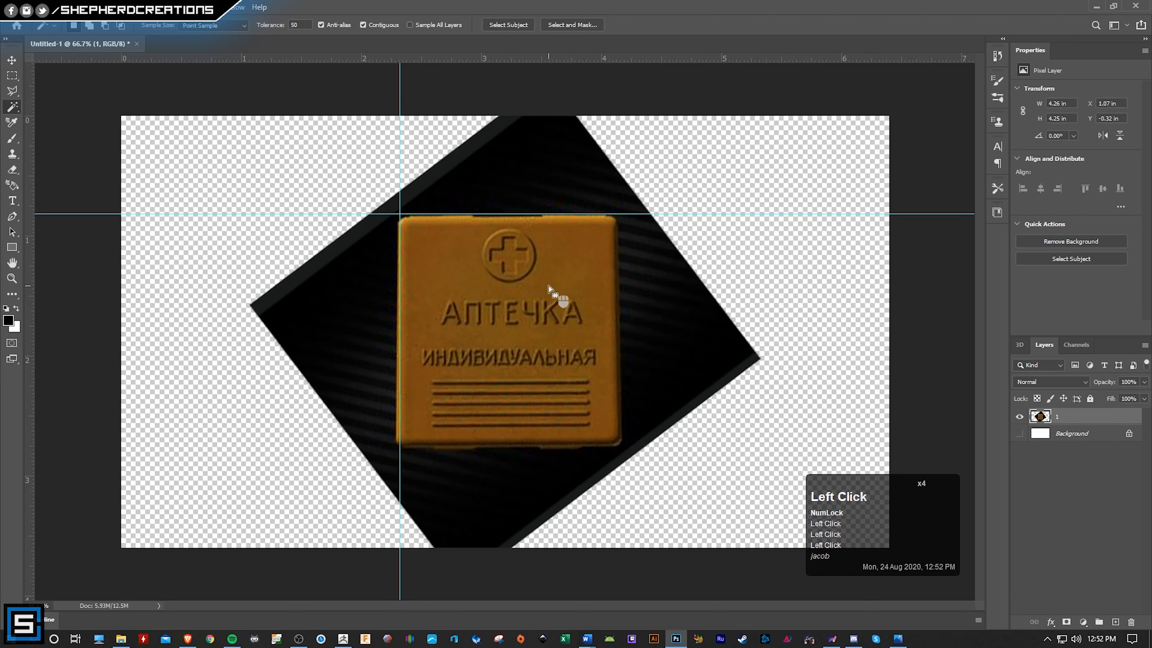
pyautogui.click(674, 347)
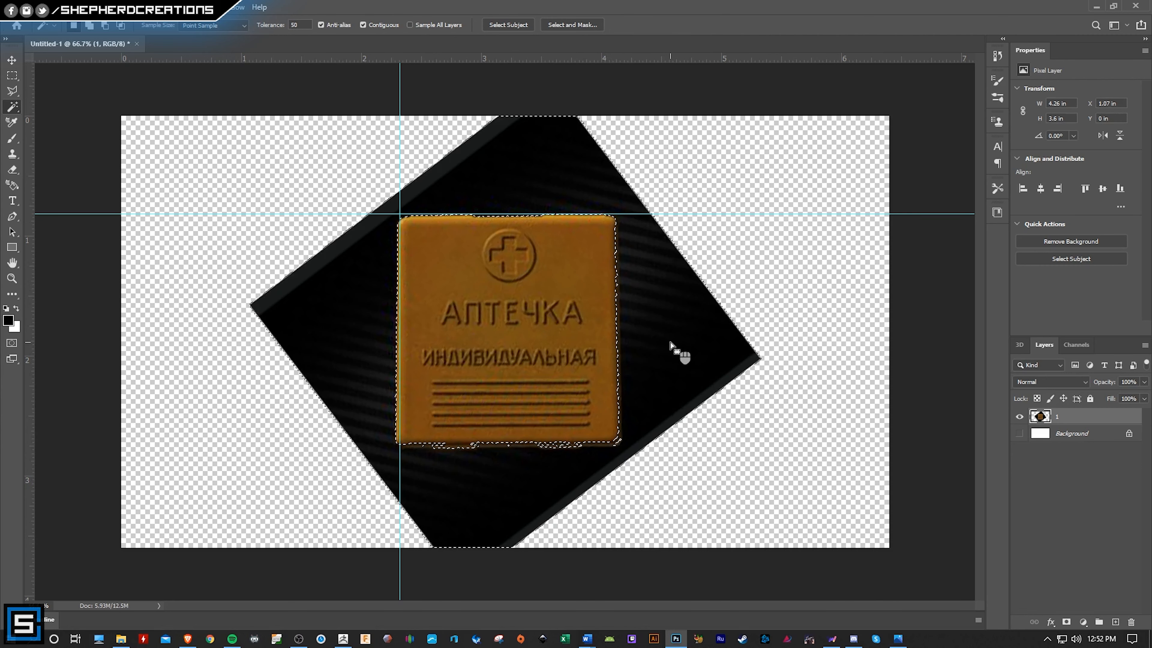
# - Set the Magic Wand tolerance to 40, reselect the black area around the orange box and delete it
pyautogui.click(644, 316)
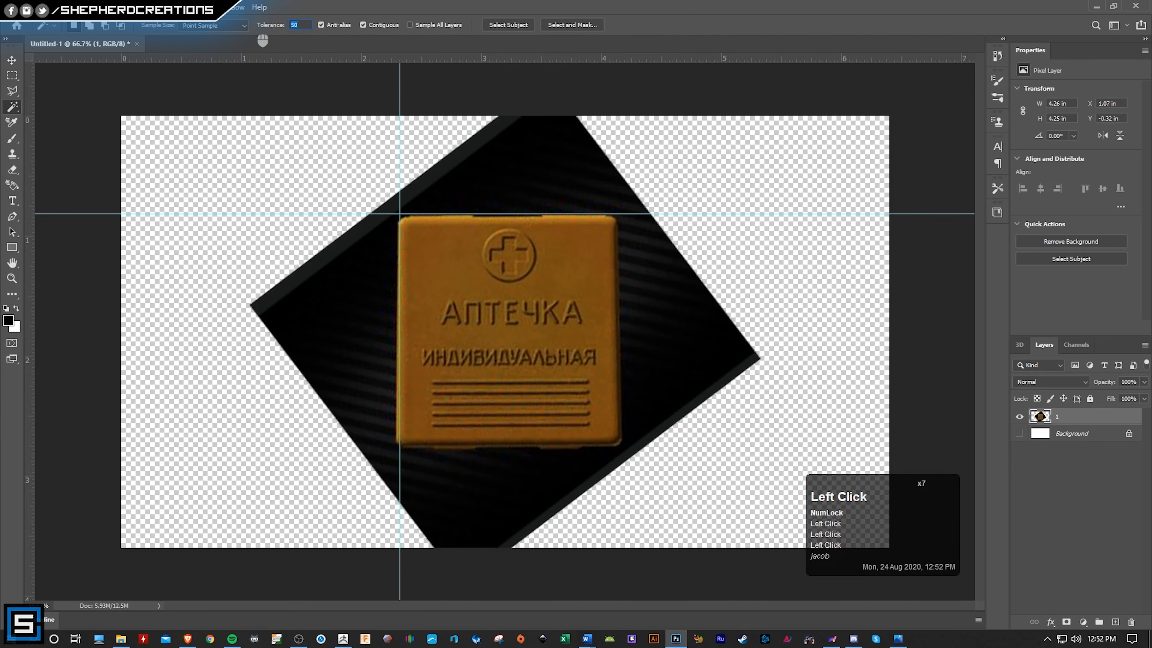
pyautogui.write('40')
pyautogui.press('Return')
pyautogui.click(690, 327)
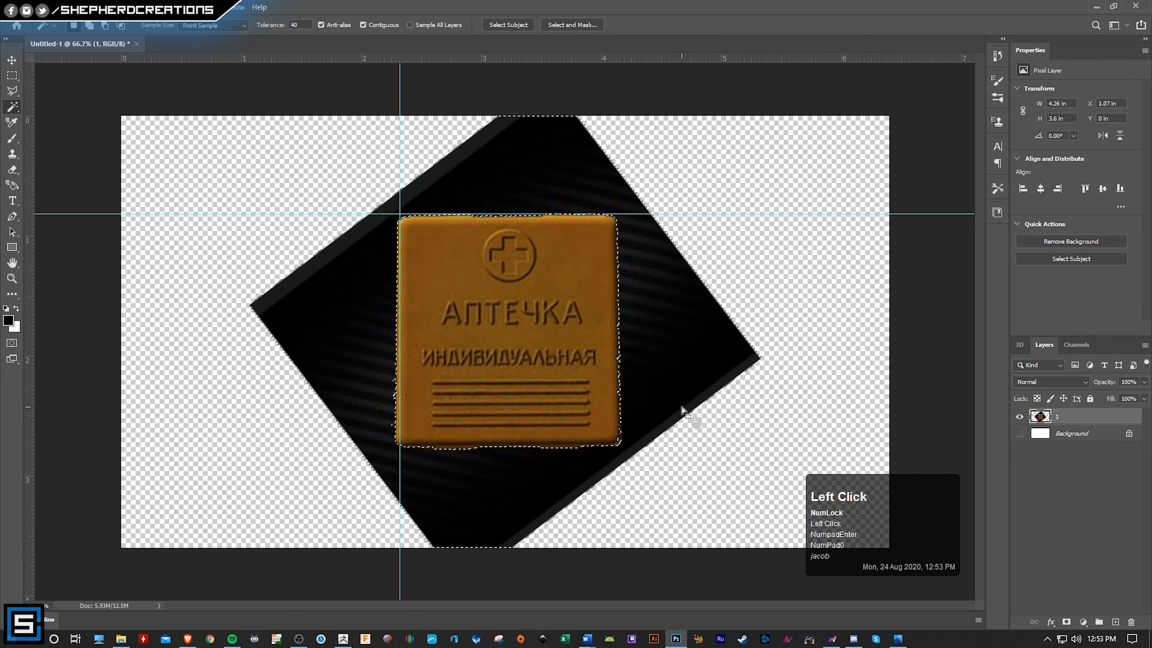
pyautogui.press('Delete')
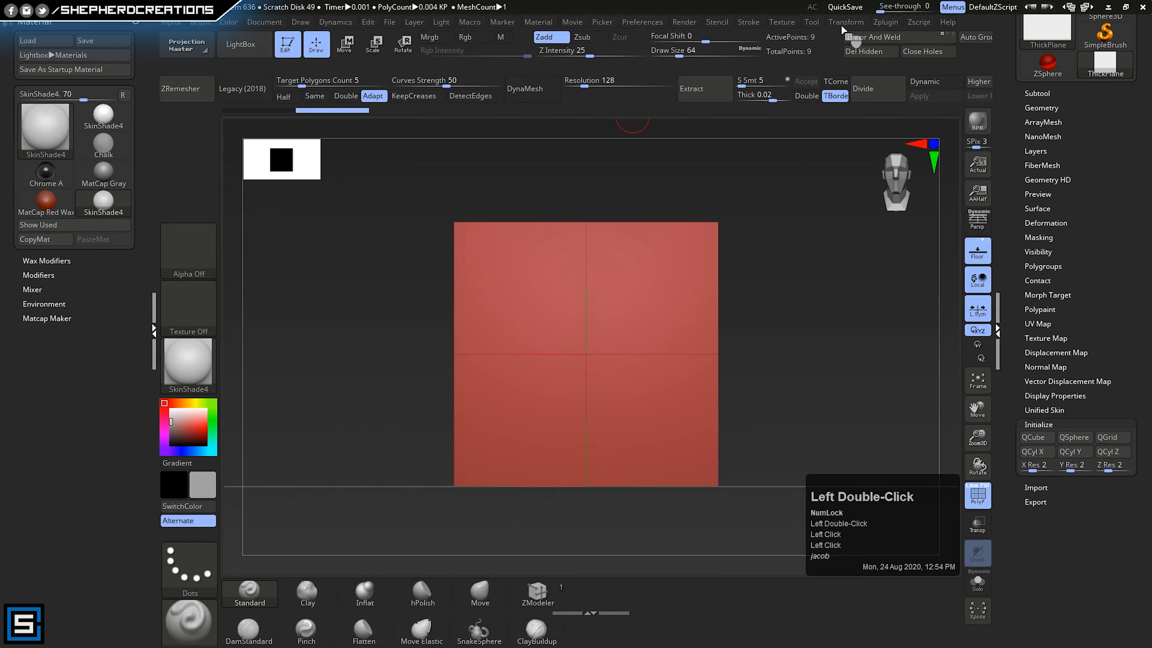
# - Switch to ZBrush, dock the Texture palette in the side tray and expand its Image Plane settings
pyautogui.click(788, 25)
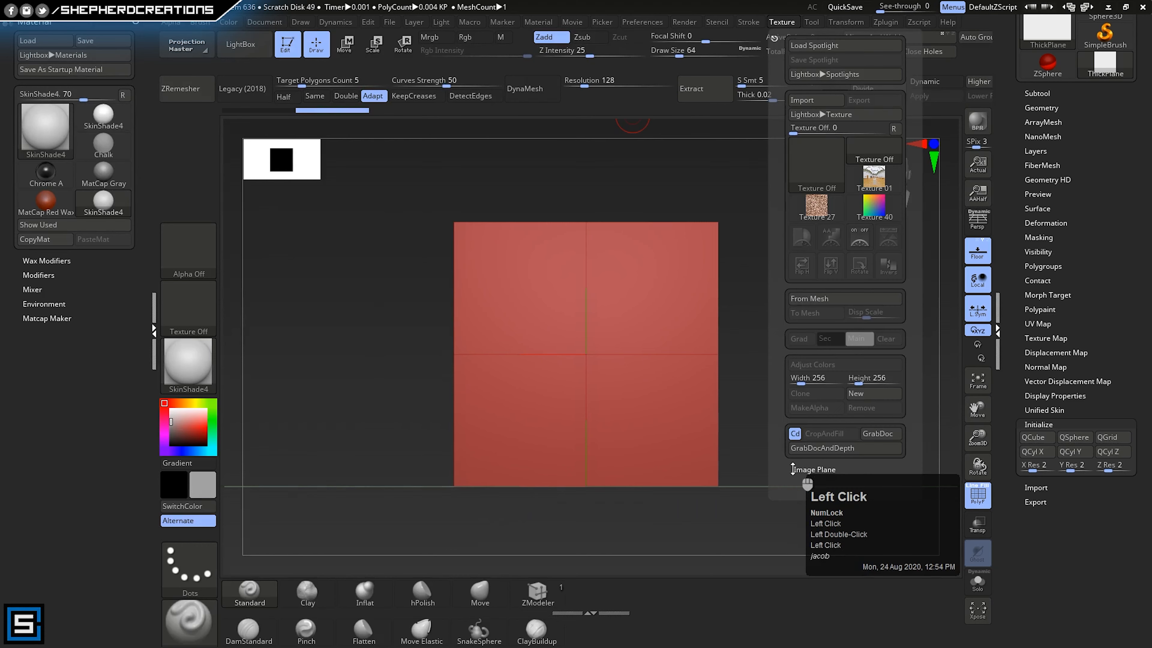
pyautogui.moveTo(774, 38); pyautogui.dragTo(32, 347)
pyautogui.moveTo(127, 463); pyautogui.dragTo(117, 421)
pyautogui.click(39, 561)
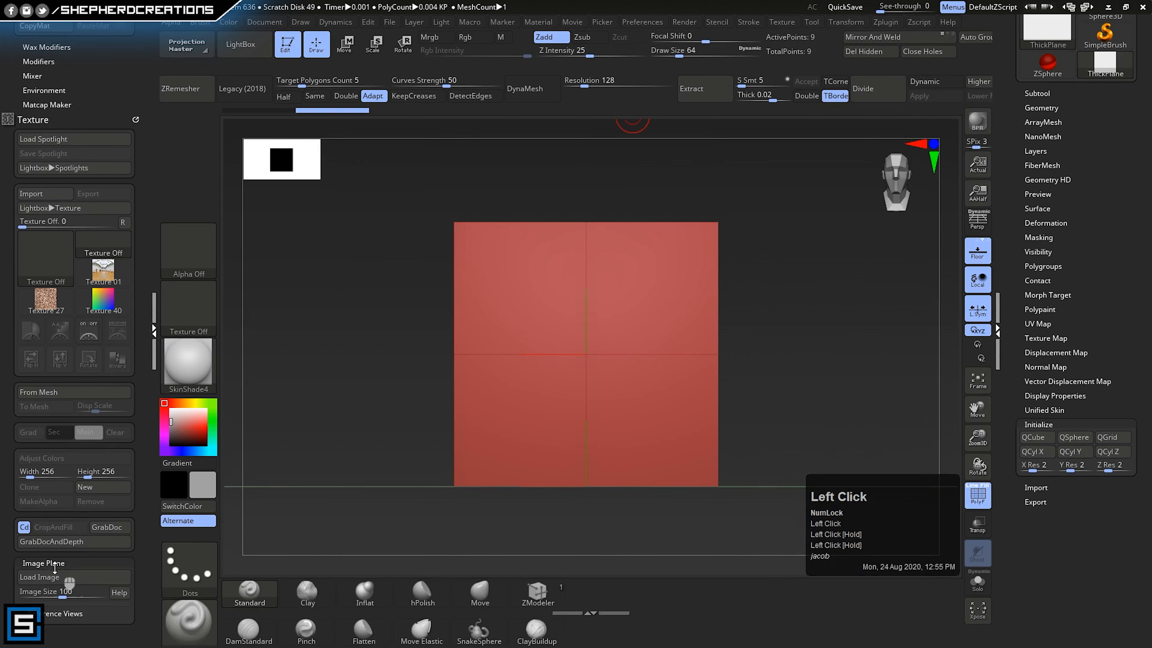
# - Load 1.JPG as the image plane from 3D Printing\000My Files\Tarkov\Cheese on the F: drive, with the file type set to JPG
pyautogui.moveTo(146, 559); pyautogui.dragTo(145, 515)
pyautogui.click(103, 505)
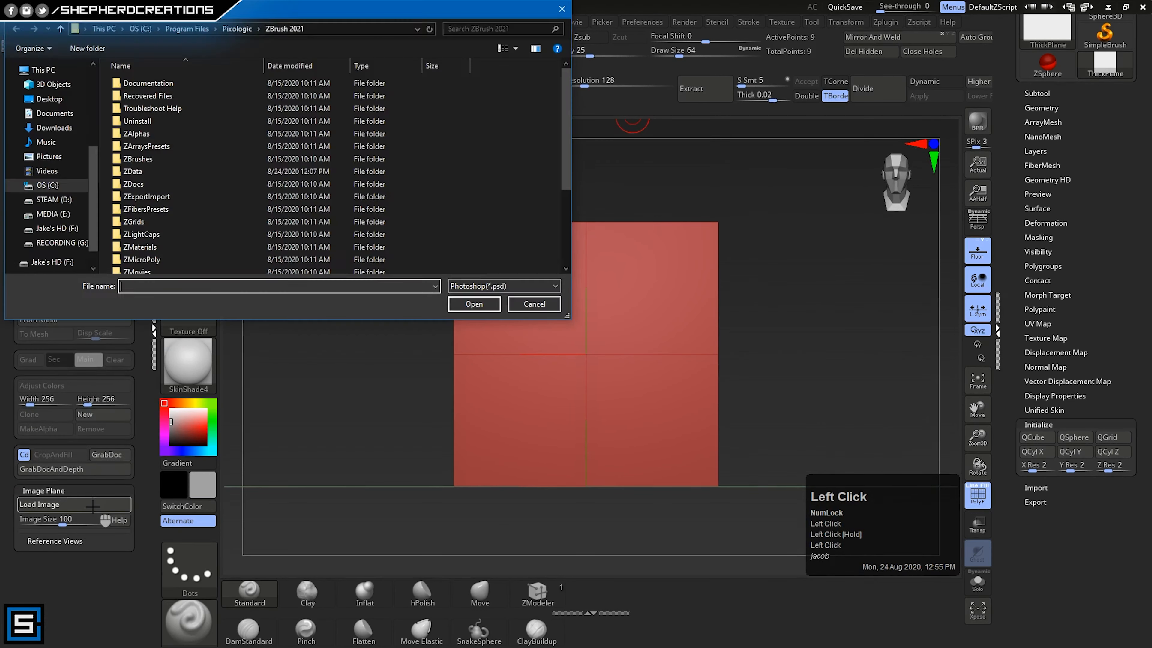
pyautogui.click(50, 261)
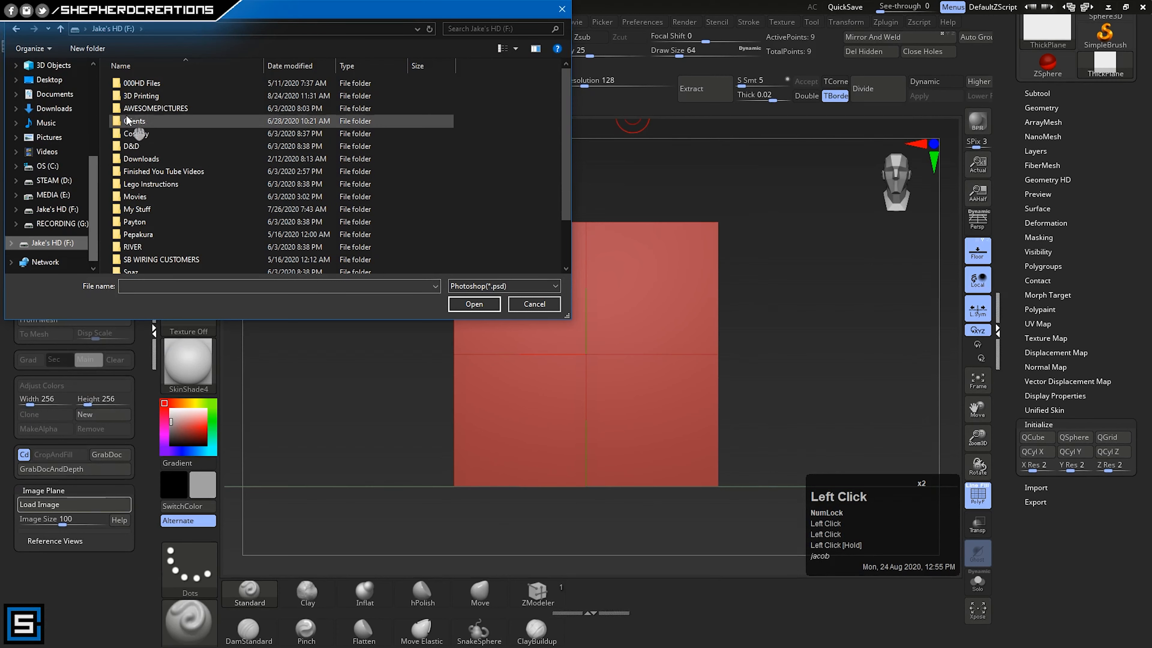
pyautogui.doubleClick(156, 102)
pyautogui.doubleClick(152, 84)
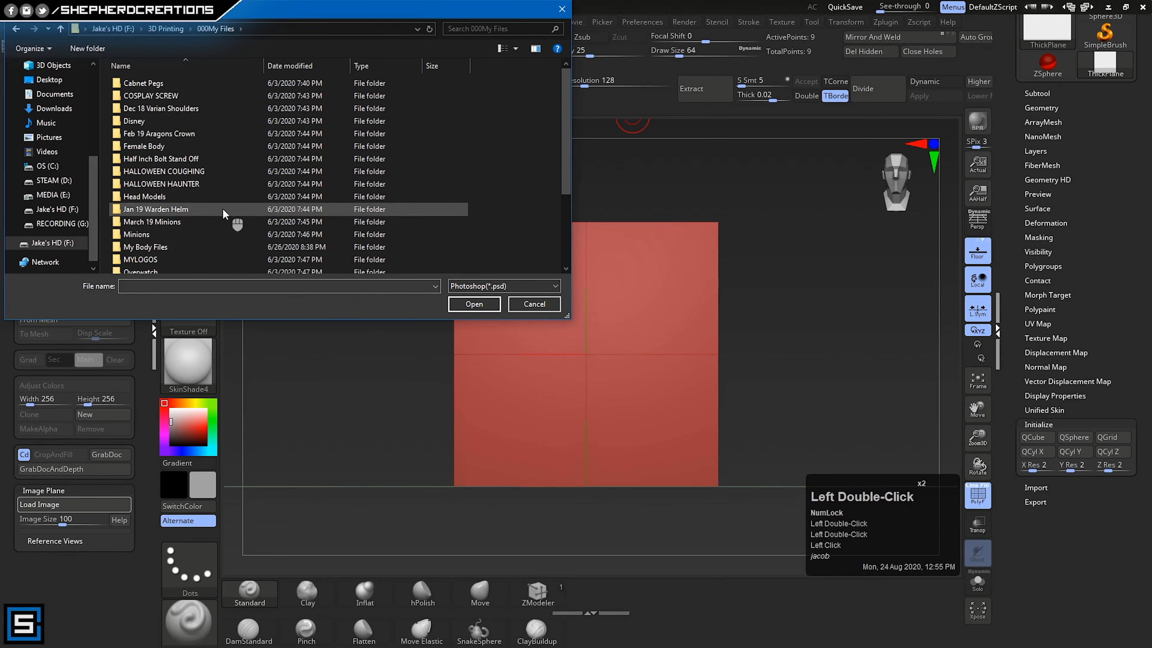
pyautogui.scroll(-4, 166, 232)
pyautogui.doubleClick(157, 242)
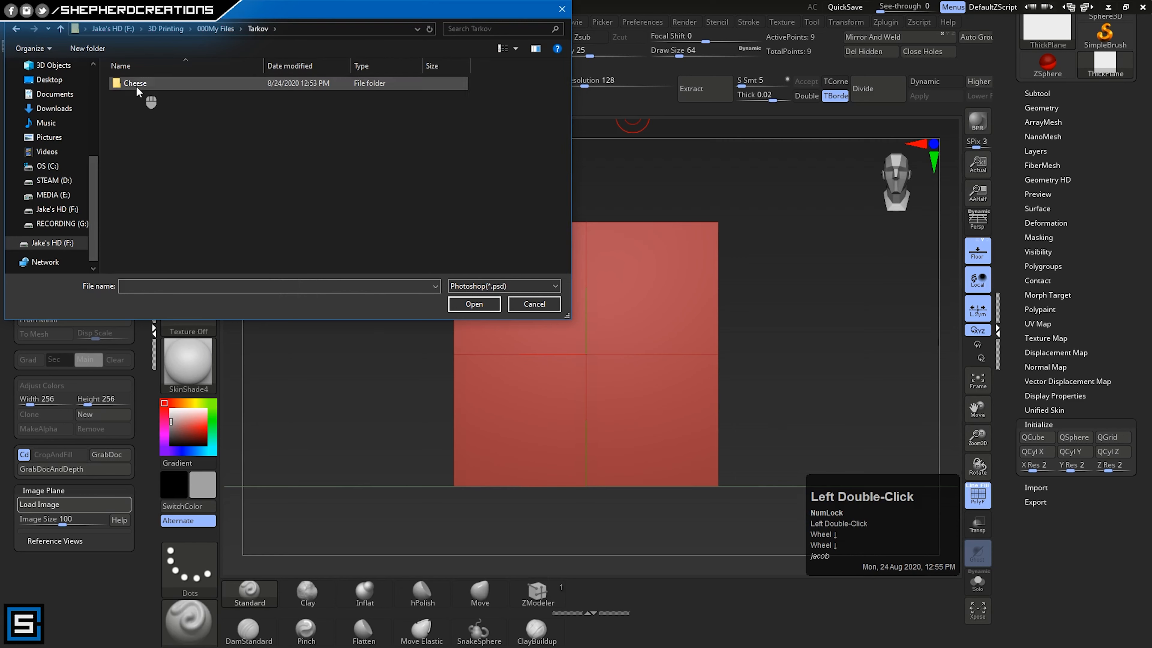
pyautogui.doubleClick(143, 90)
pyautogui.click(484, 292)
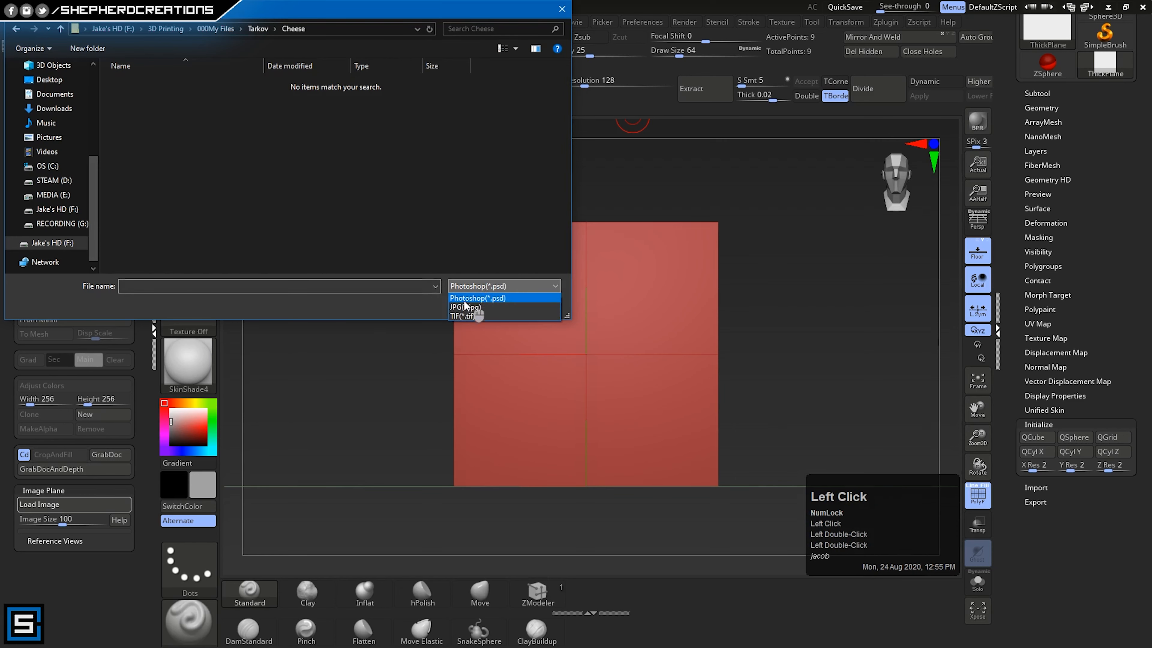
pyautogui.click(471, 311)
pyautogui.click(145, 84)
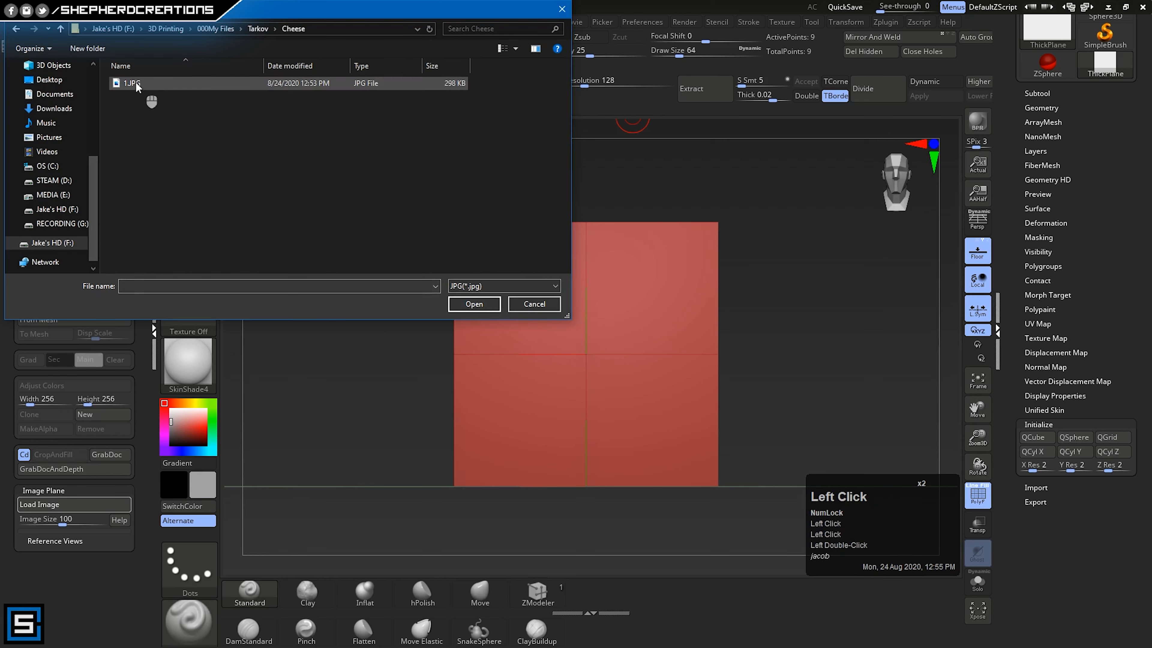
pyautogui.click(474, 303)
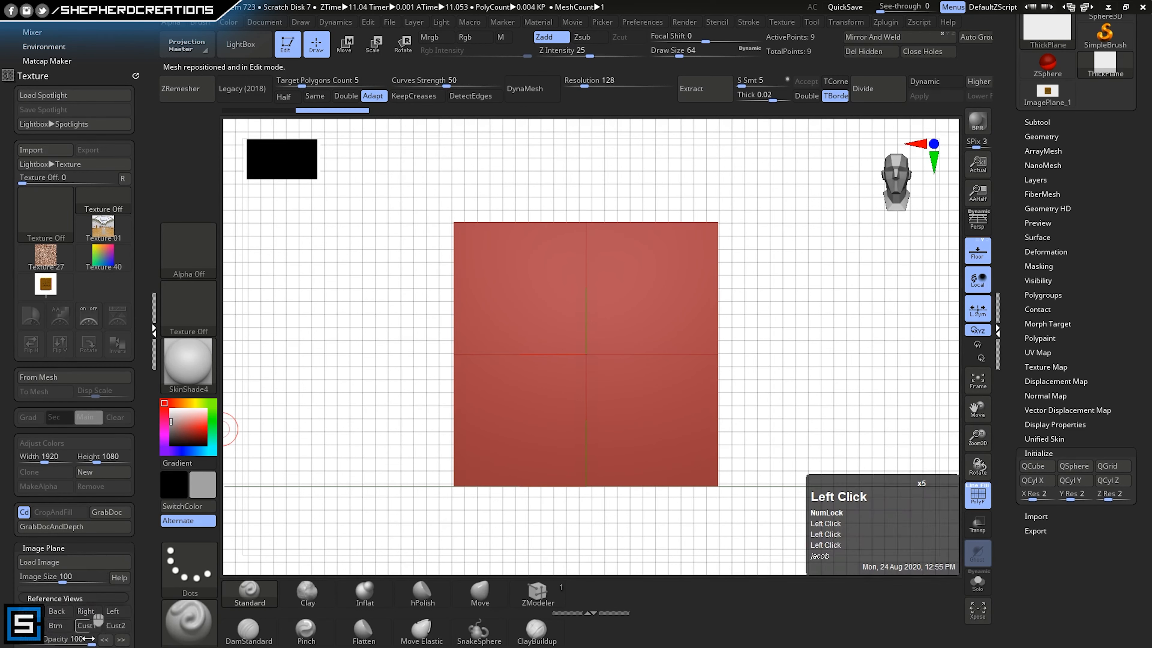
# - Set the image plane's image size to 50 and store the Front reference view
pyautogui.moveTo(141, 595); pyautogui.dragTo(141, 547)
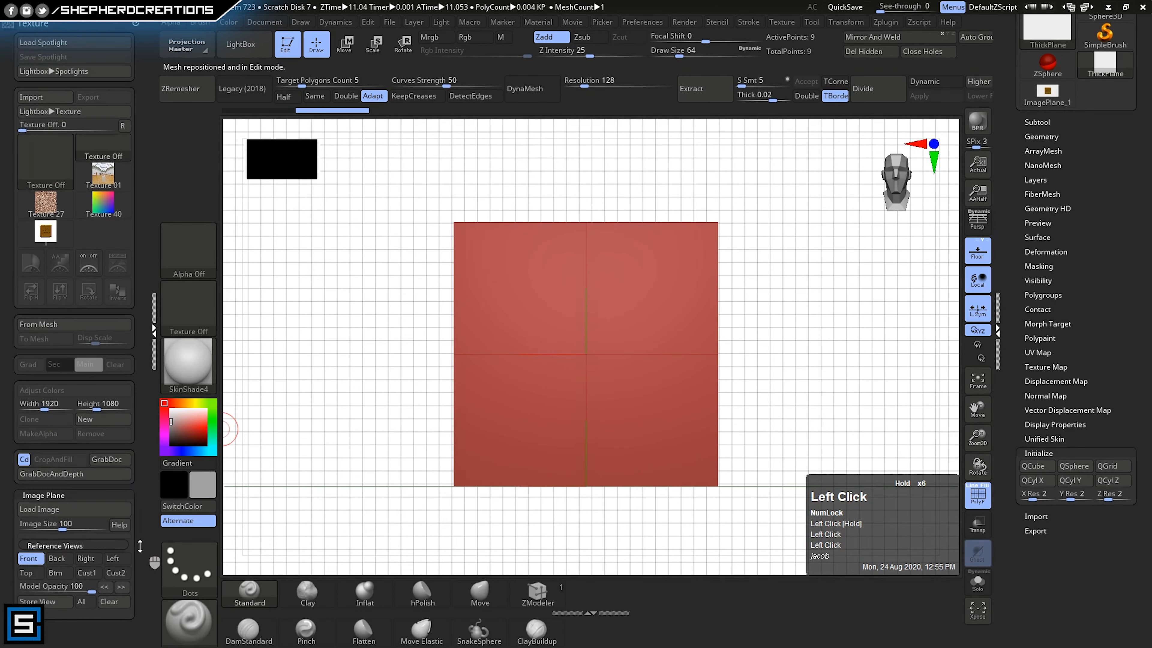
pyautogui.write('50')
pyautogui.press('Return')
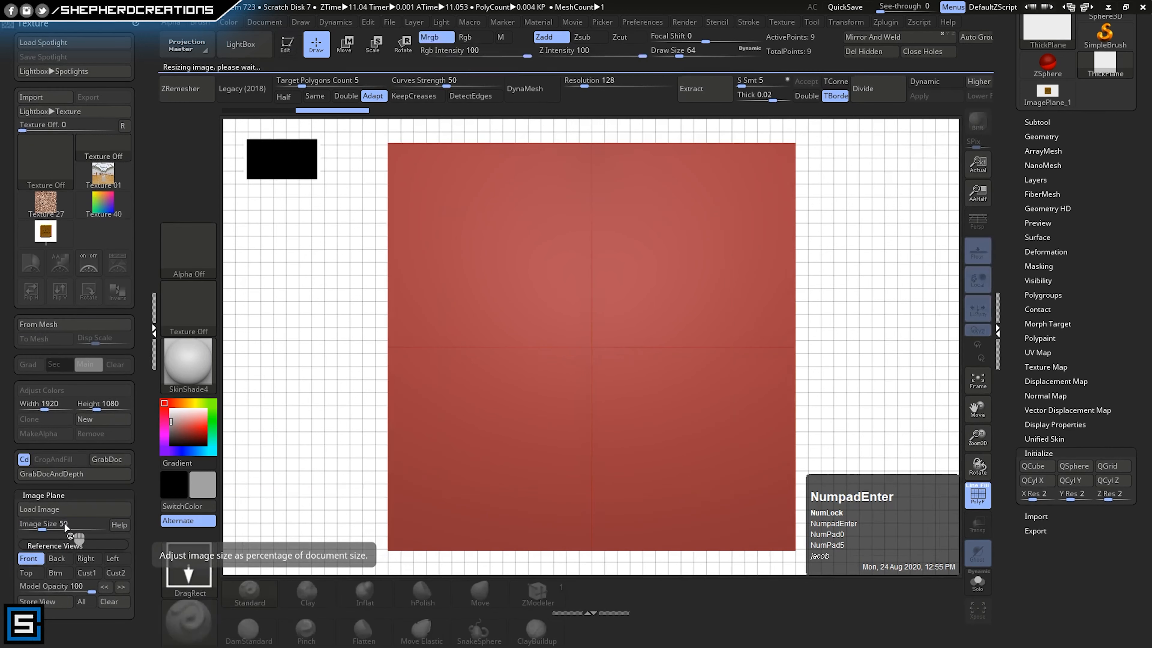
pyautogui.click(38, 601)
pyautogui.moveTo(716, 373)
pyautogui.mouseDown(button='right')
pyautogui.moveTo(728, 319)
pyautogui.moveTo(707, 356)
pyautogui.mouseUp(button='right')
pyautogui.moveTo(782, 398); pyautogui.dragTo(800, 419, button='right')
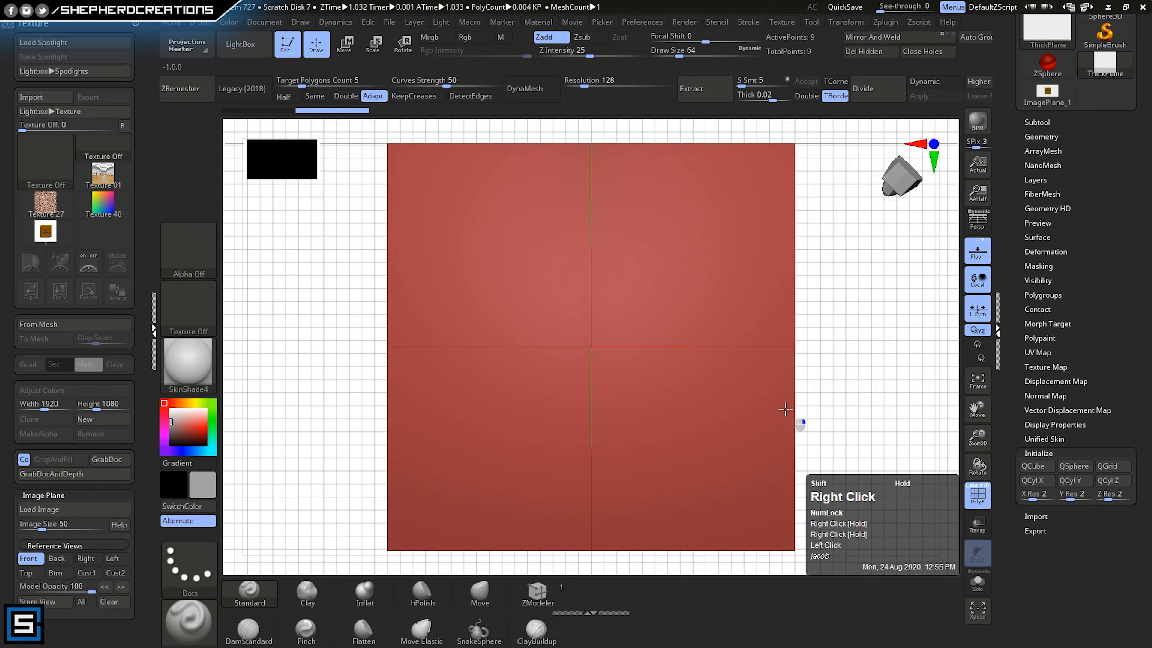
# - Set the reference view's model opacity to 50
pyautogui.click(60, 523)
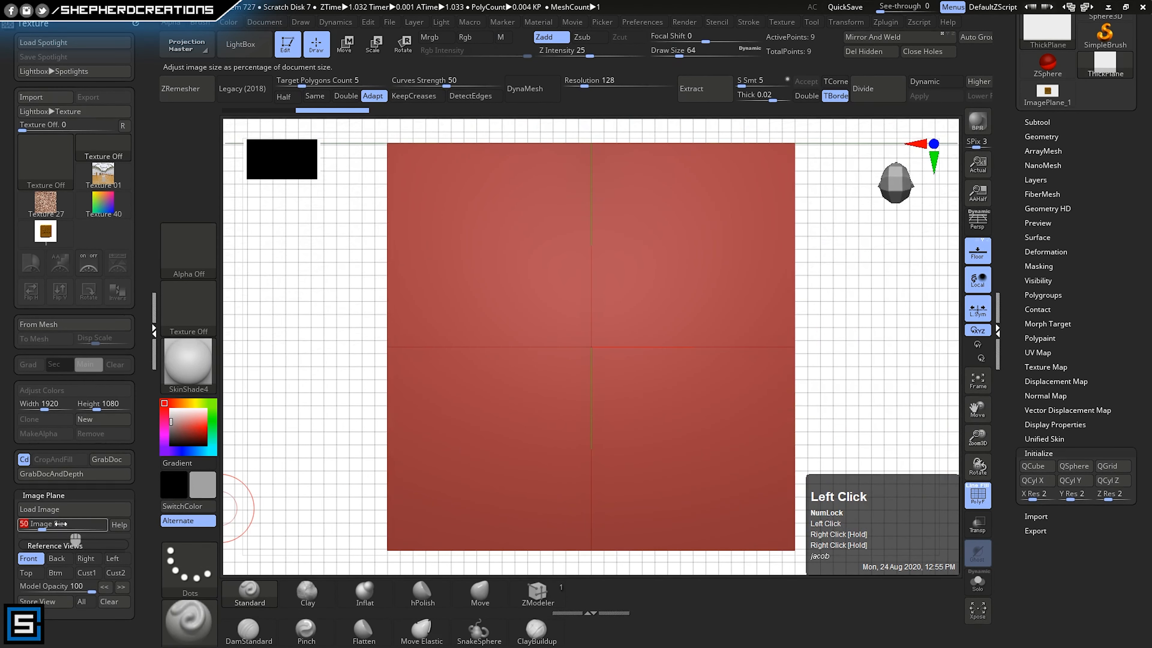
pyautogui.click(68, 586)
pyautogui.write('50')
pyautogui.press('KP_Enter')
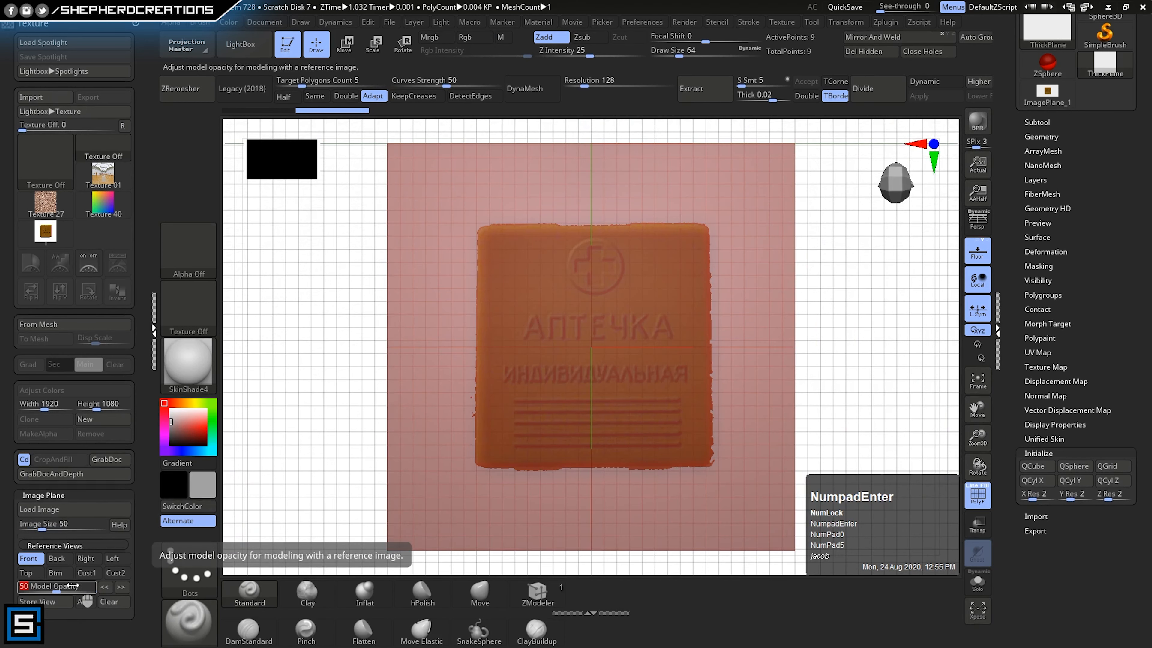
# - Set the image size to 100 and scale the red plane down to match the outline of the first-aid box
pyautogui.click(58, 524)
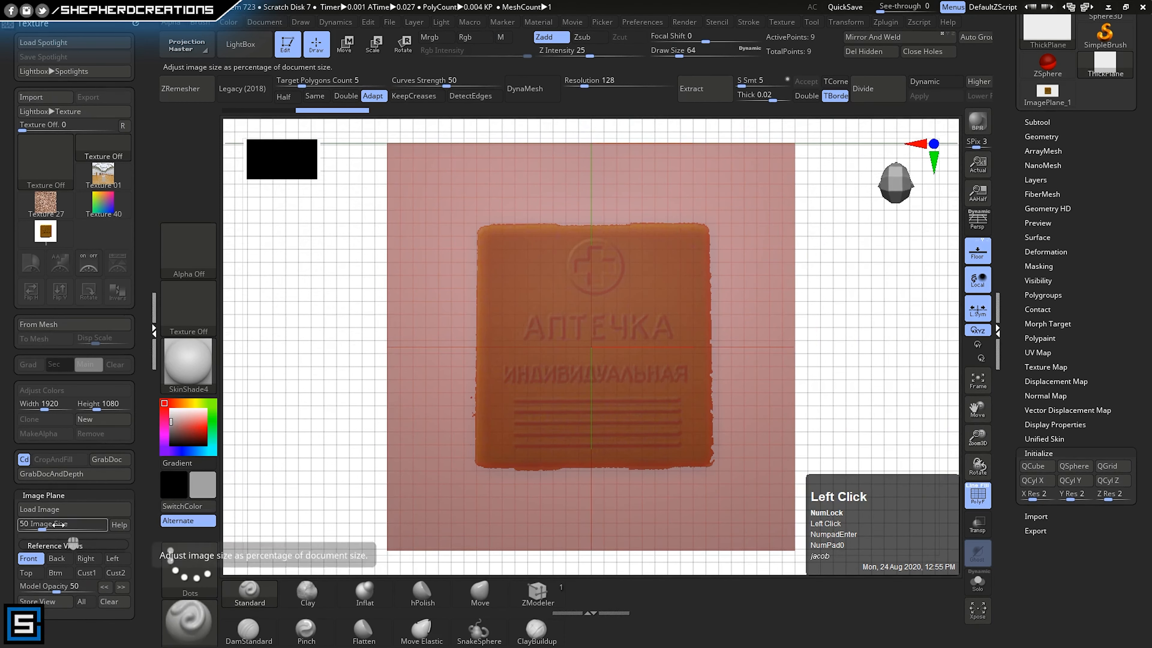
pyautogui.write('100')
pyautogui.press('KP_Enter')
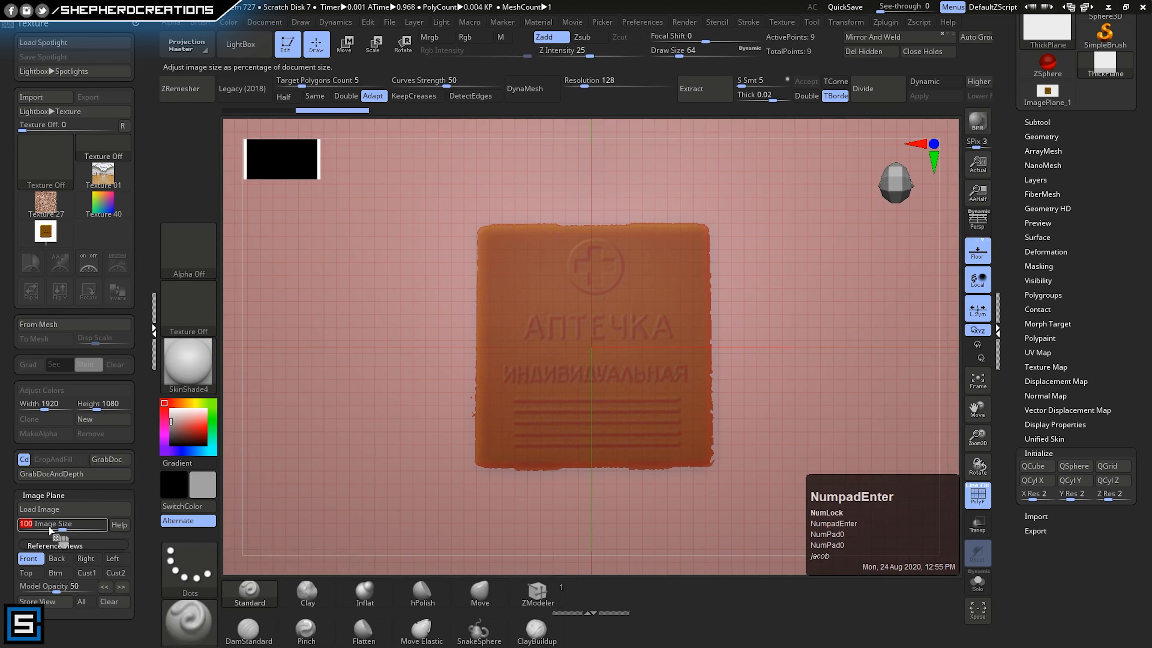
pyautogui.moveTo(648, 390)
pyautogui.keyDown('ctrl'); pyautogui.mouseDown(button='right')
pyautogui.moveTo(648, 432)
pyautogui.moveTo(628, 290)
pyautogui.mouseUp(button='right'); pyautogui.keyUp('ctrl')
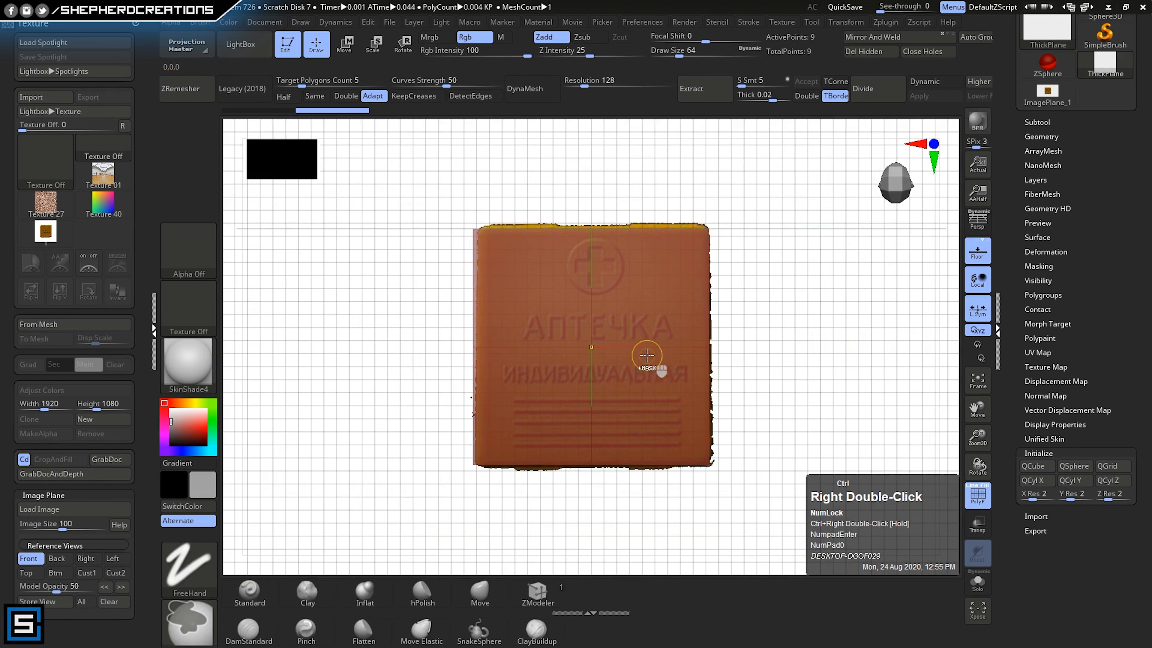
pyautogui.keyDown('ctrl'); pyautogui.moveTo(647, 354); pyautogui.dragTo(646, 362, button='right'); pyautogui.keyUp('ctrl')
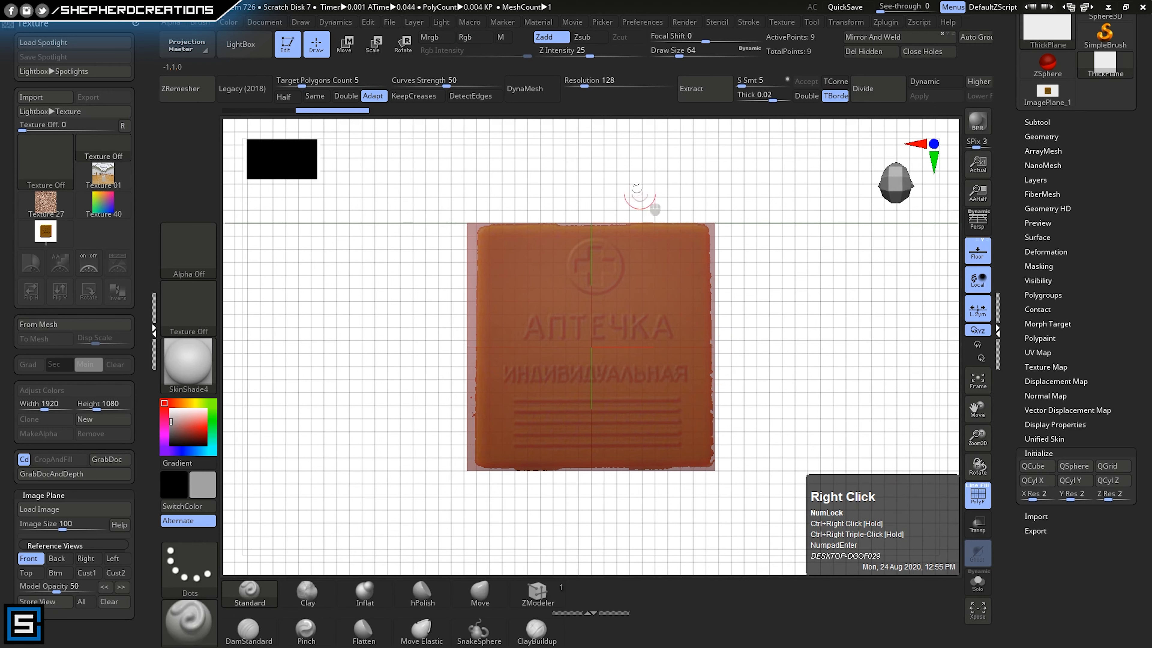
# - Insert symmetrical vertical edge loops in the plane with ZModeler, and try and undo a single horizontal loop in its lower half
pyautogui.click(537, 590)
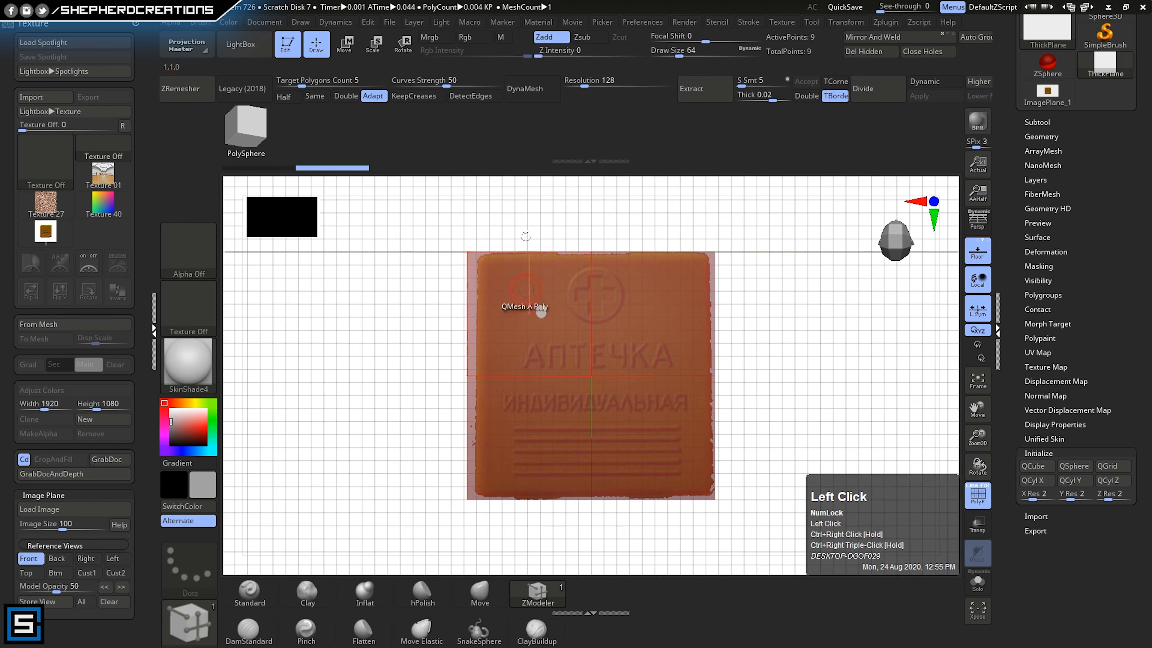
pyautogui.doubleClick(637, 377)
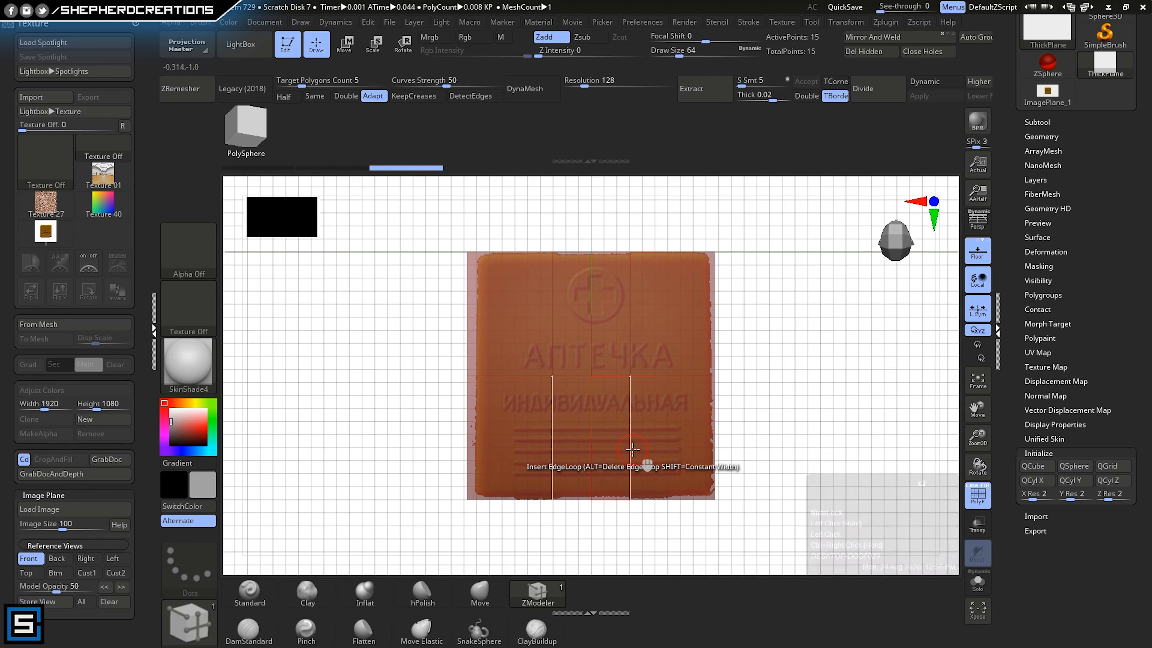
pyautogui.moveTo(633, 441); pyautogui.dragTo(632, 439)
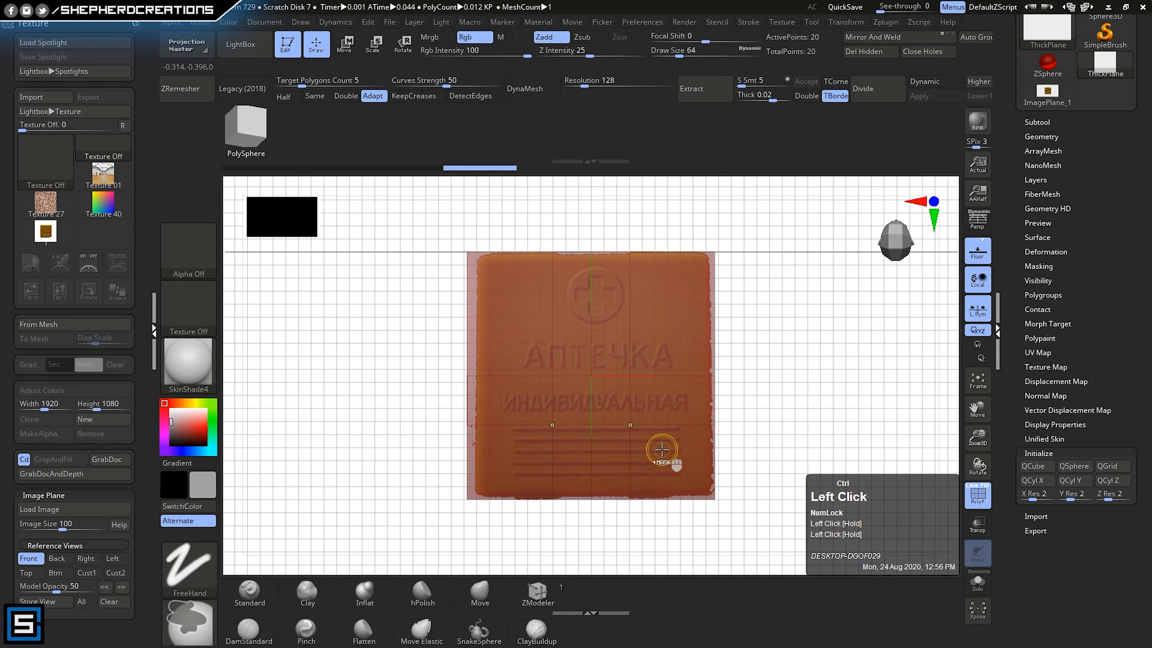
pyautogui.hotkey('ctrl', 'z')
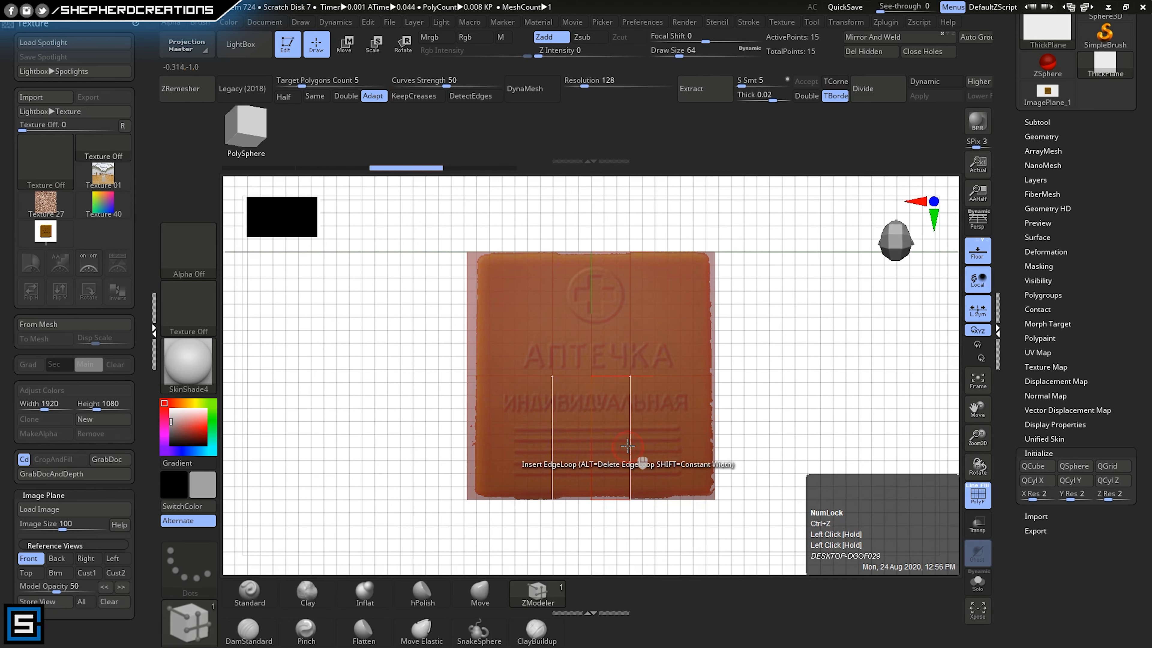
# - Set the ZModeler edge insert target to Multiple EdgeLoops and insert evenly spaced horizontal loops across the plane's lower half, matching the box's stripes
pyautogui.press('space')
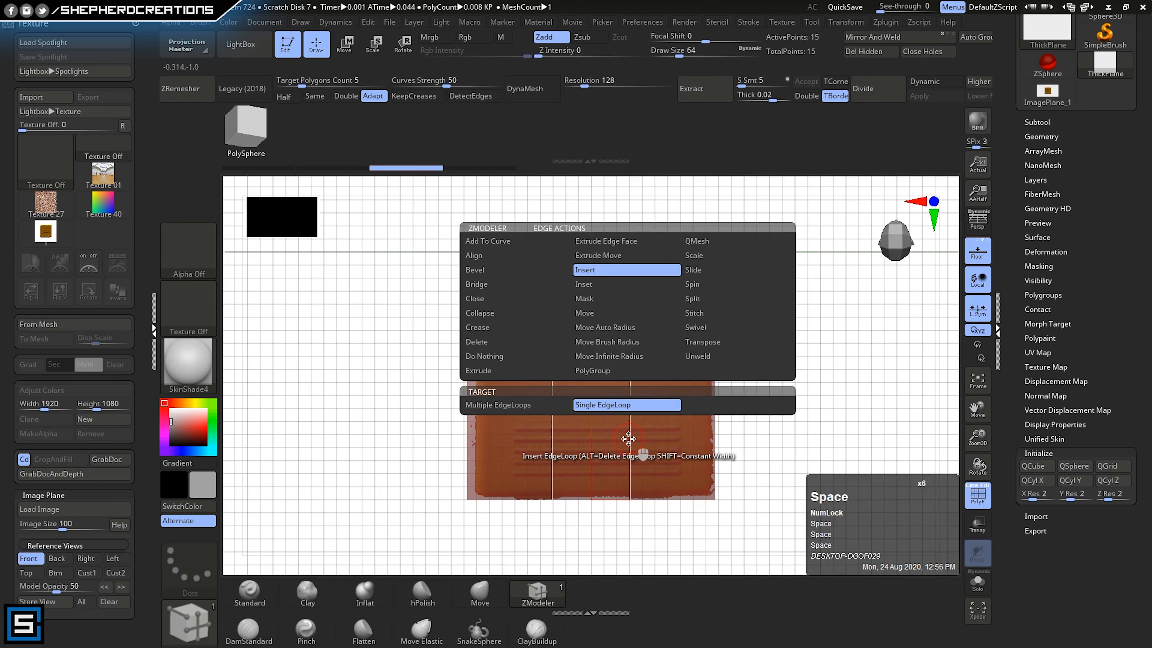
pyautogui.click(499, 404)
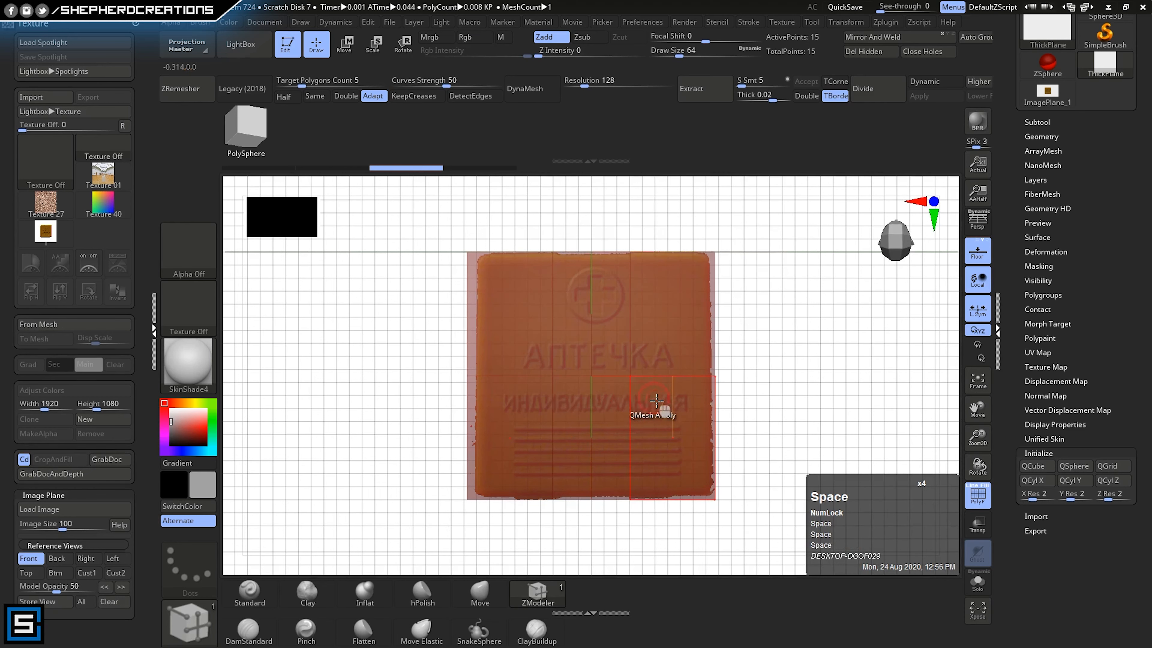
pyautogui.click(628, 454)
pyautogui.moveTo(629, 447); pyautogui.dragTo(636, 387)
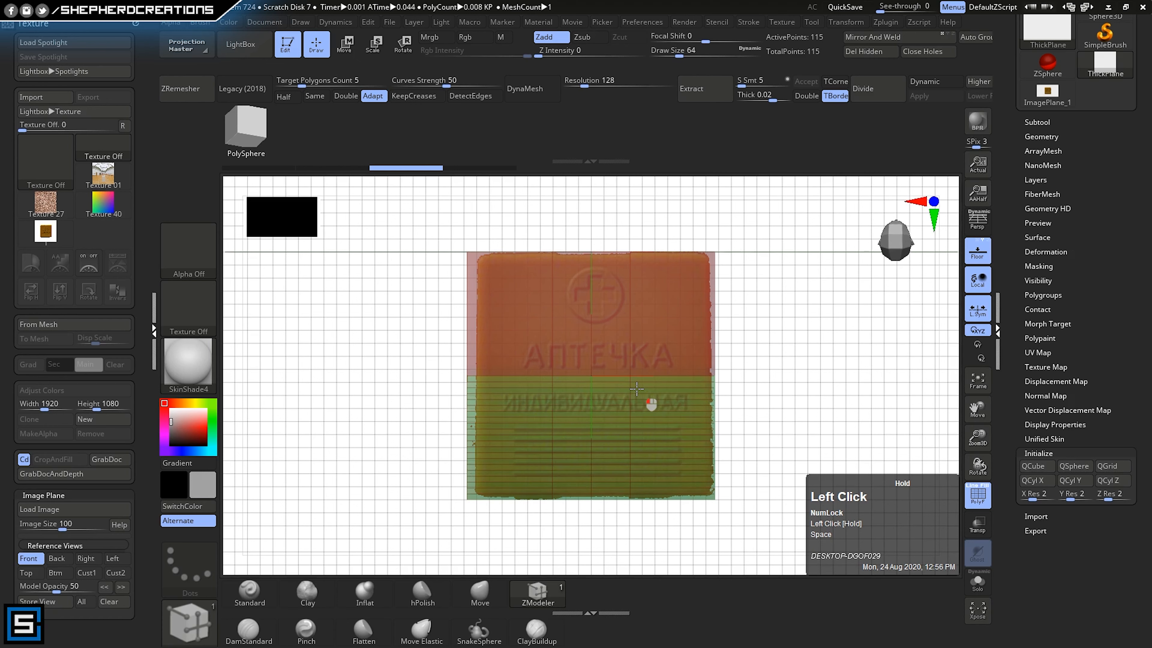
pyautogui.moveTo(636, 389); pyautogui.dragTo(638, 382)
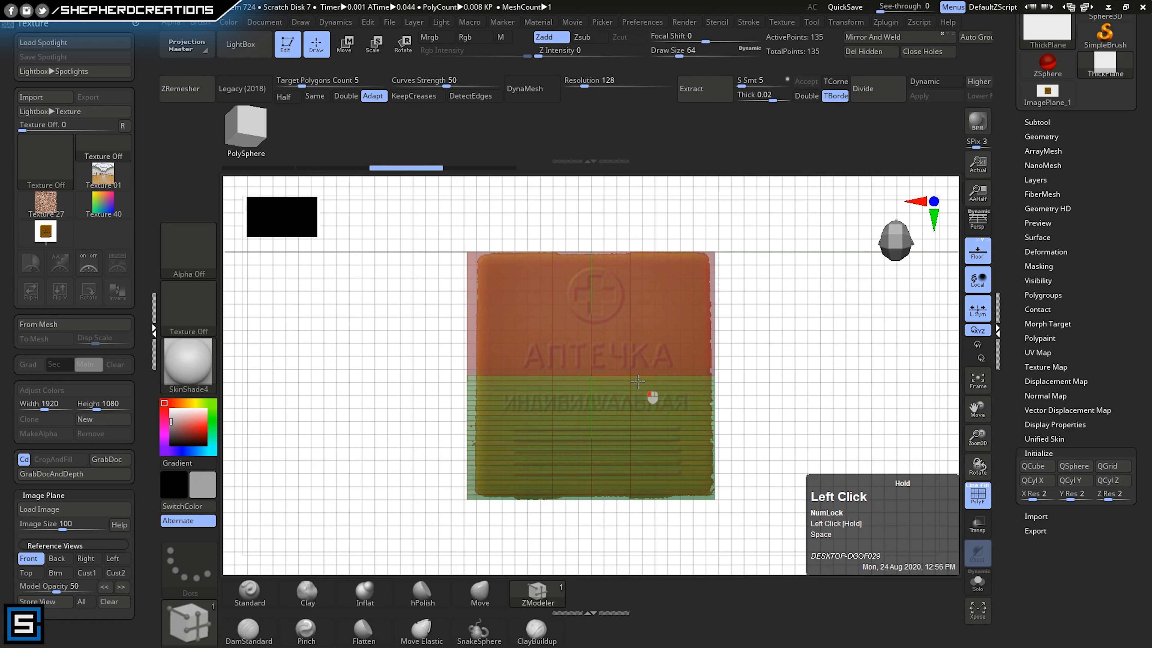
pyautogui.moveTo(637, 382); pyautogui.dragTo(638, 385)
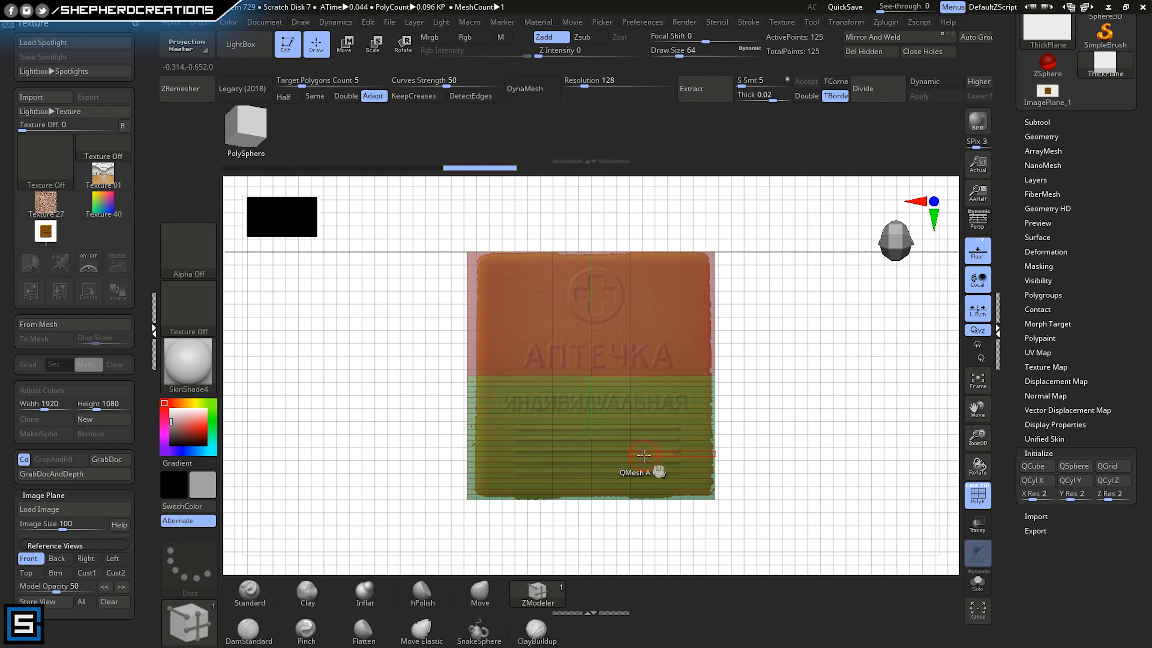
# - Set the edge insert target to Single EdgeLoop and add symmetrical vertical loops near the ends of the box's horizontal stripes
pyautogui.click(227, 349)
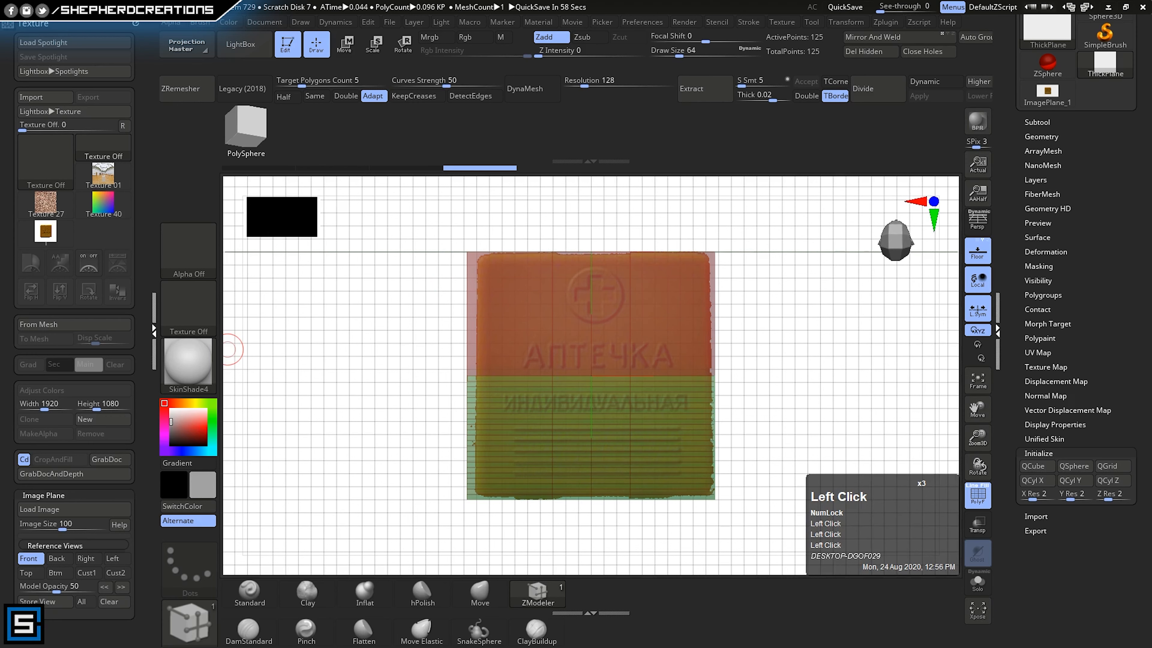
pyautogui.click(229, 350)
pyautogui.moveTo(752, 381)
pyautogui.mouseDown(button='right')
pyautogui.moveTo(759, 360)
pyautogui.moveTo(753, 370)
pyautogui.mouseUp(button='right')
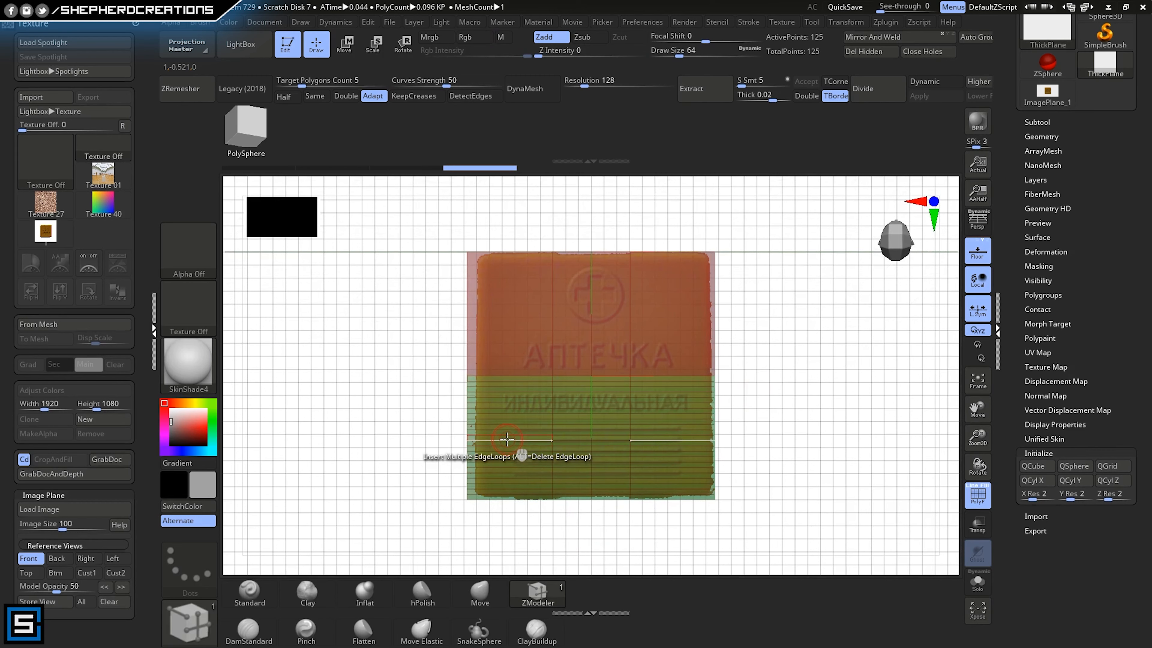
pyautogui.press('space')
pyautogui.click(484, 405)
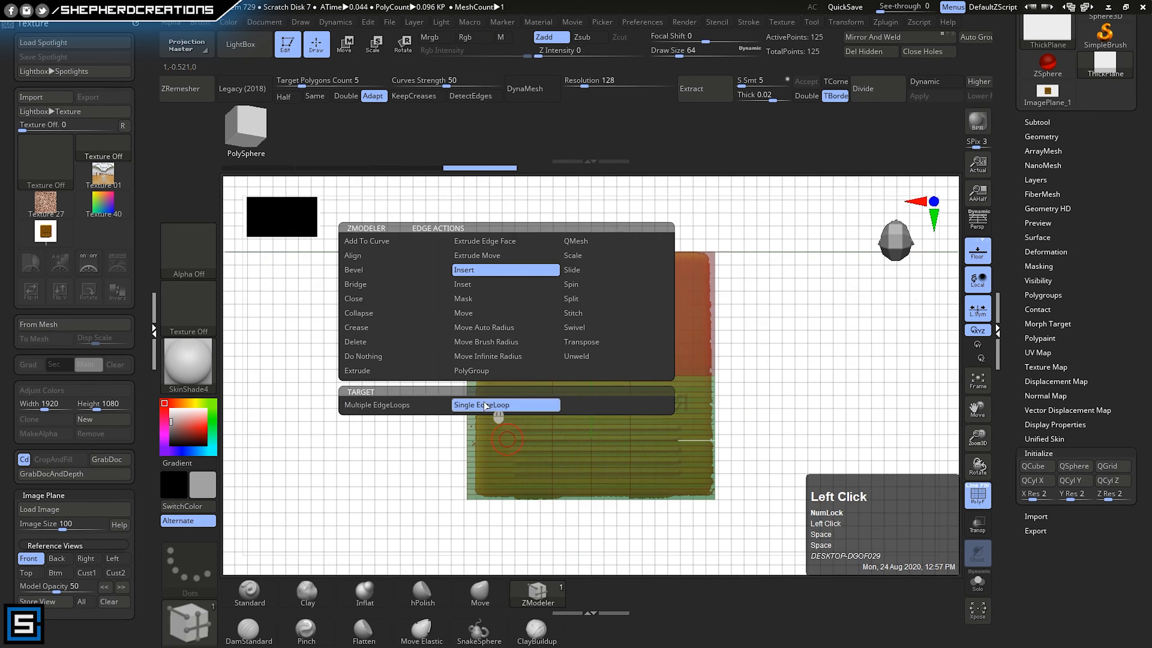
pyautogui.click(519, 452)
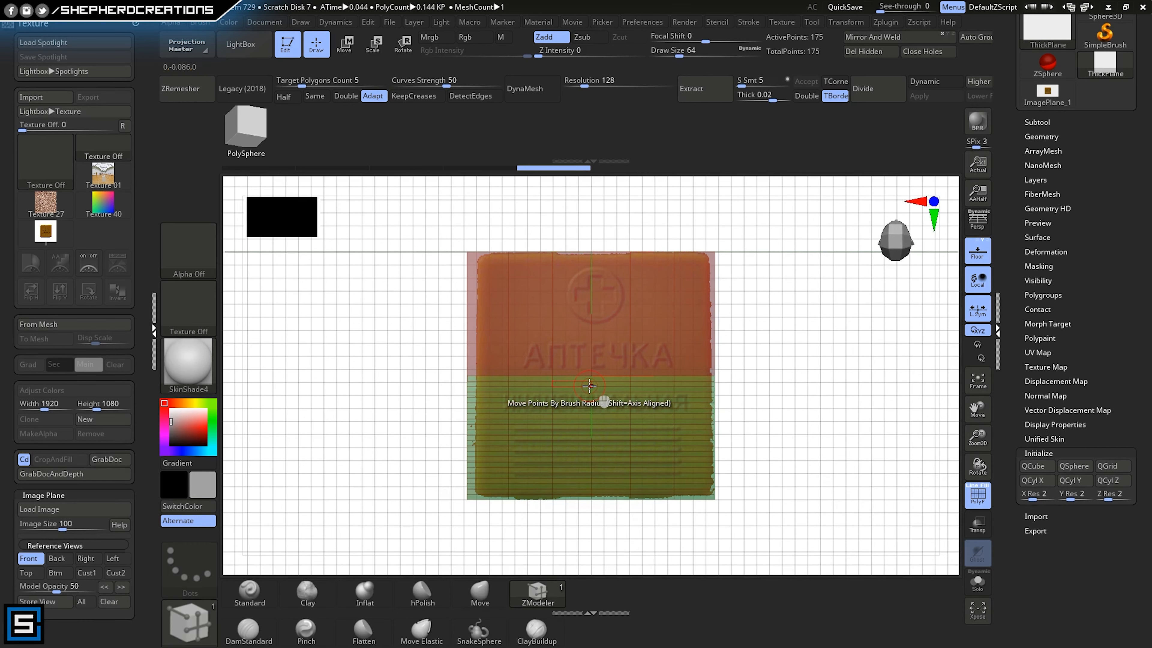
pyautogui.moveTo(659, 426); pyautogui.dragTo(694, 373, button='right')
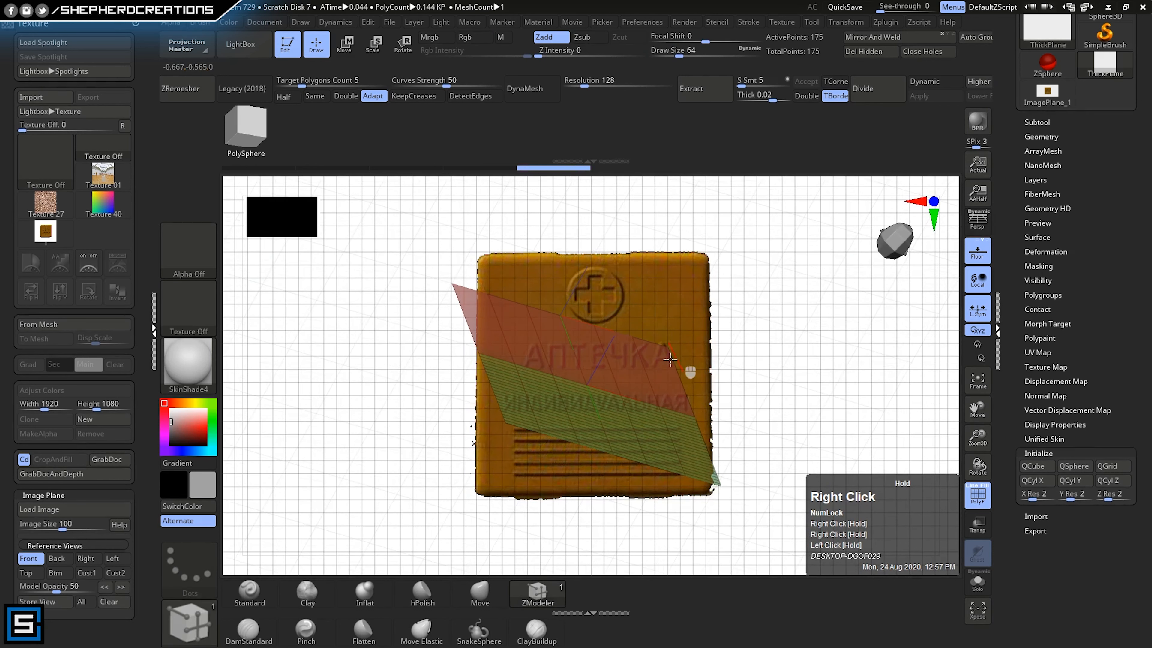
# - Set the ZModeler polygon action to QMesh with the Polygroup All target
pyautogui.press('space')
pyautogui.press('space')
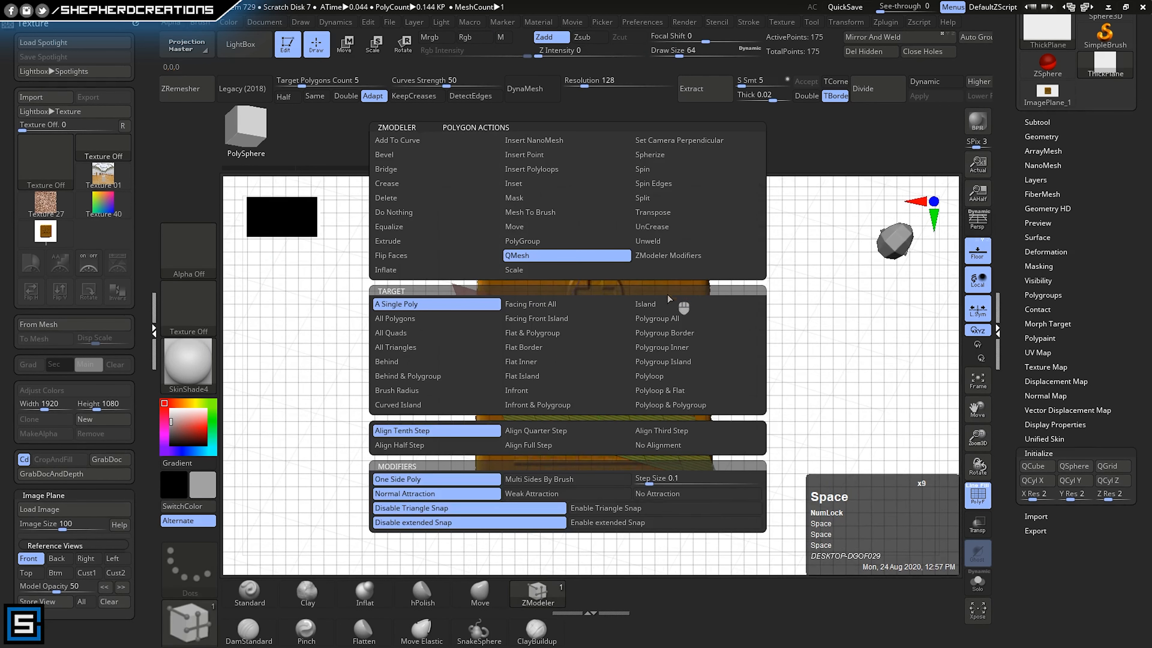
pyautogui.click(674, 320)
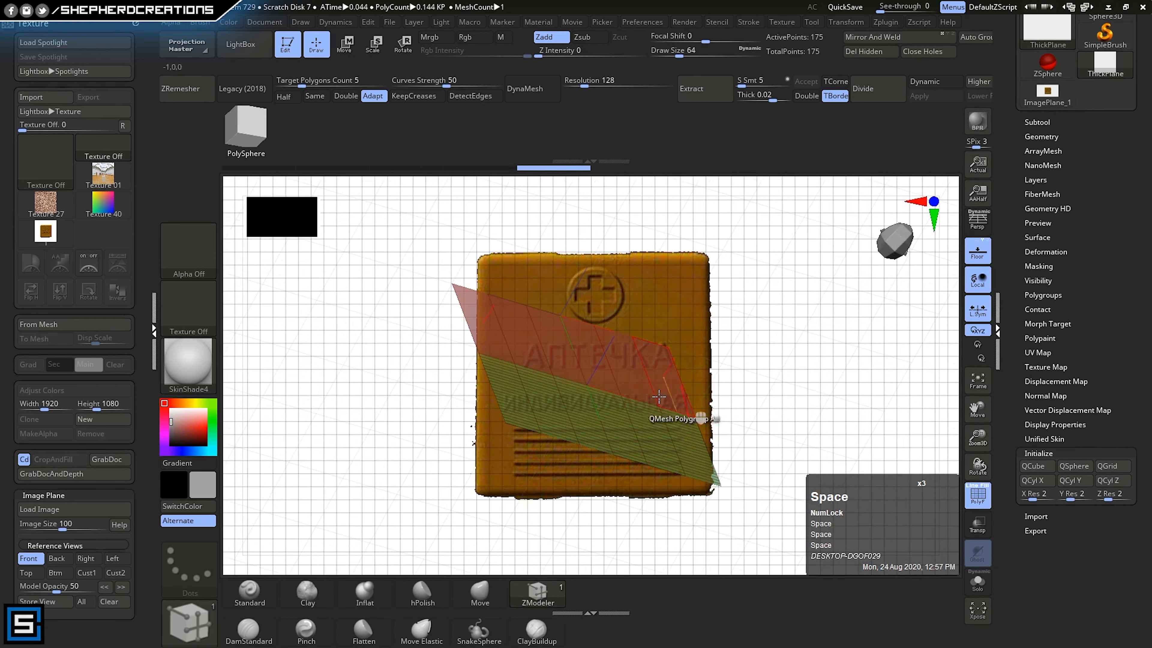
pyautogui.moveTo(578, 410); pyautogui.dragTo(569, 412, button='right')
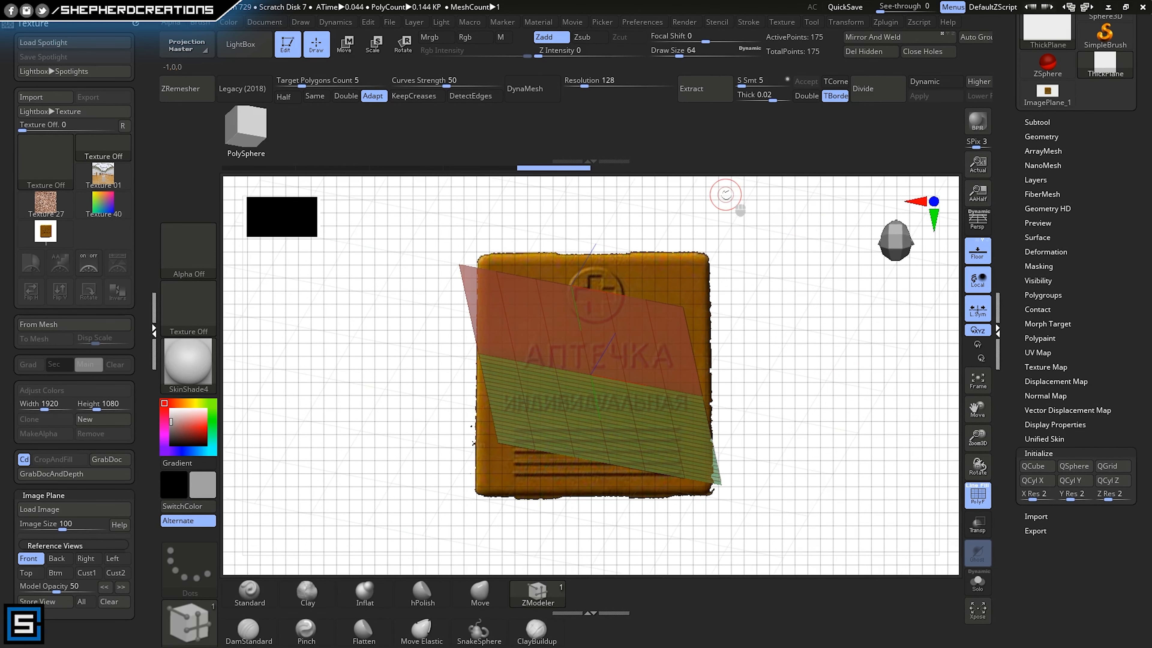
pyautogui.moveTo(809, 263); pyautogui.dragTo(846, 263, button='right')
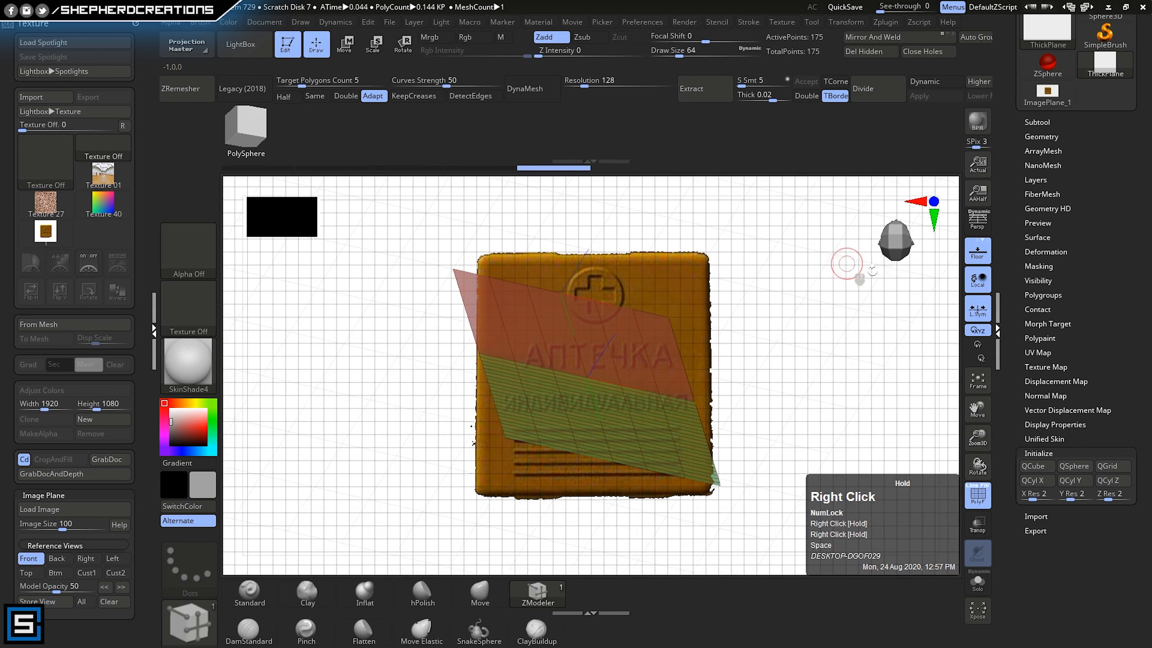
# - Regroup the plane's polygons with Auto Groups
pyautogui.doubleClick(998, 332)
pyautogui.click(986, 37)
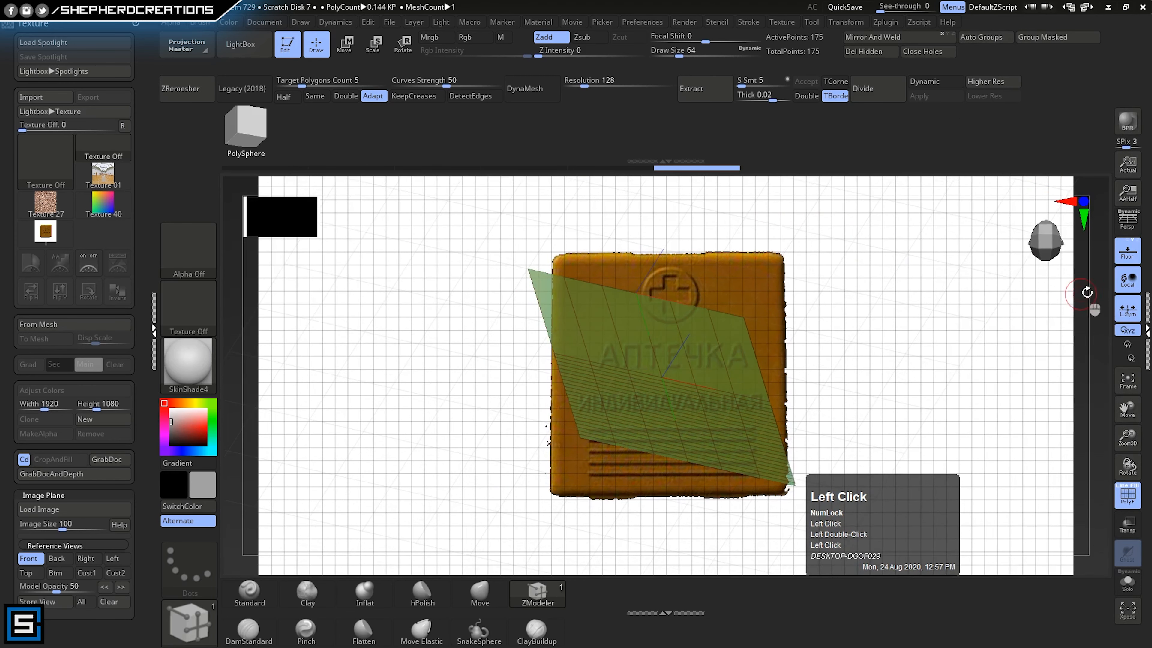
pyautogui.doubleClick(1143, 330)
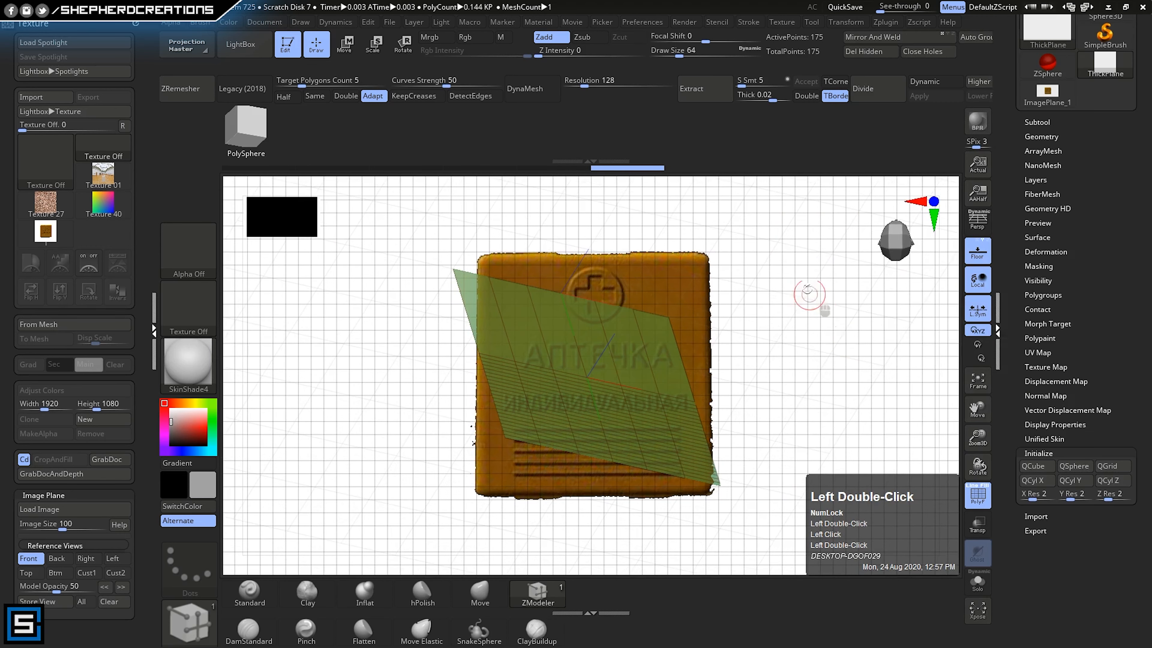
# - Center the plane squarely over the first-aid box image and store this placement for the Front reference view
pyautogui.moveTo(664, 424)
pyautogui.mouseDown(button='right')
pyautogui.moveTo(681, 404)
pyautogui.moveTo(596, 393)
pyautogui.moveTo(642, 420)
pyautogui.mouseUp(button='right')
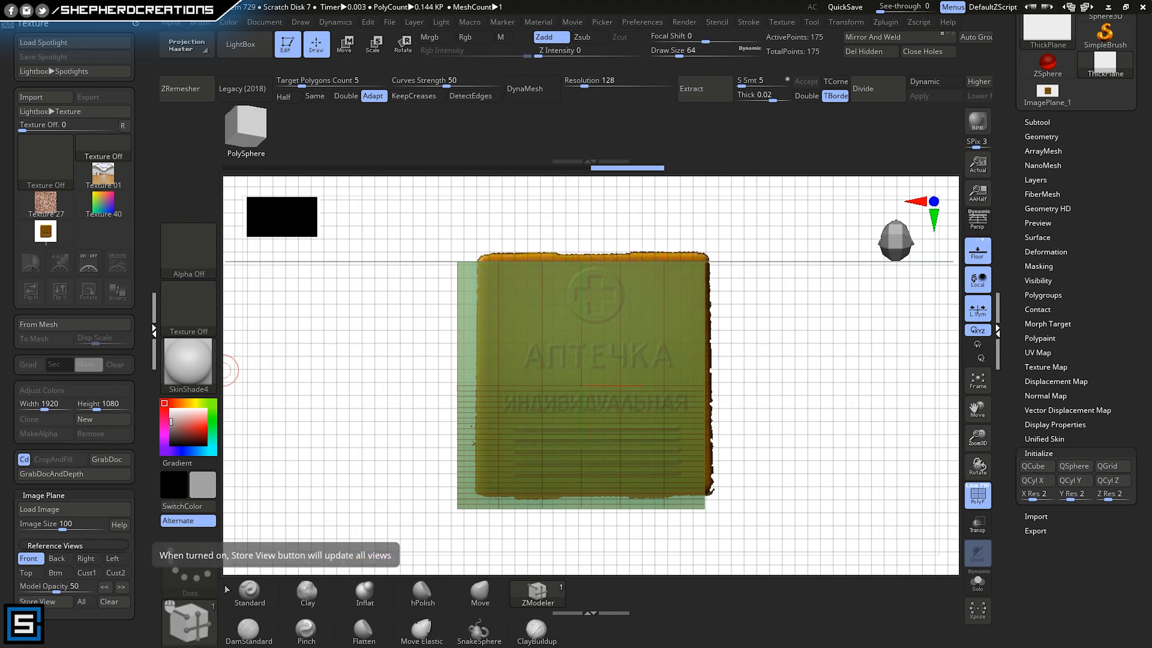
pyautogui.keyDown('alt'); pyautogui.moveTo(628, 448); pyautogui.dragTo(644, 431, button='right'); pyautogui.keyUp('alt')
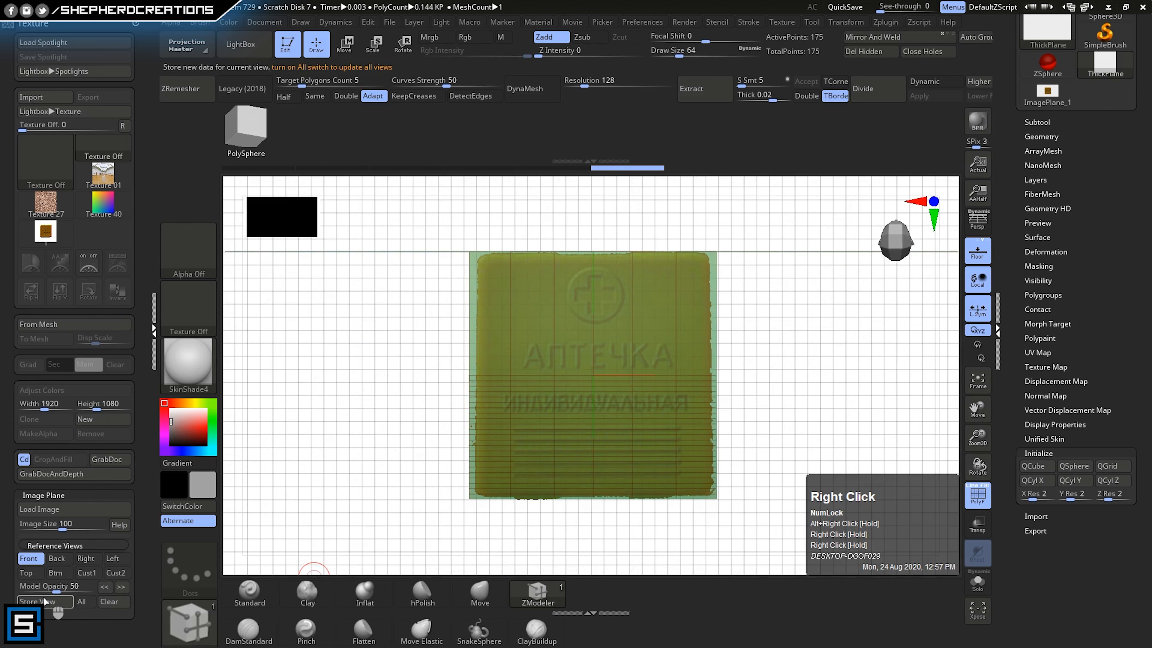
pyautogui.click(59, 603)
# - Show the Back reference view of the plane
pyautogui.click(57, 559)
pyautogui.click(88, 559)
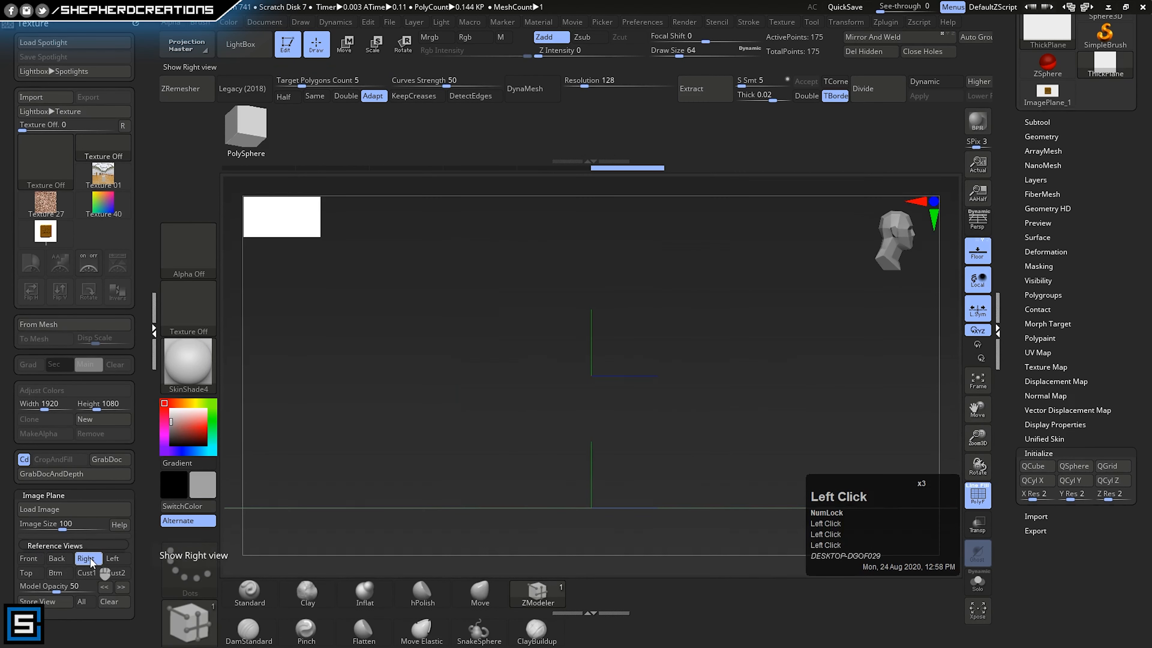
pyautogui.click(56, 559)
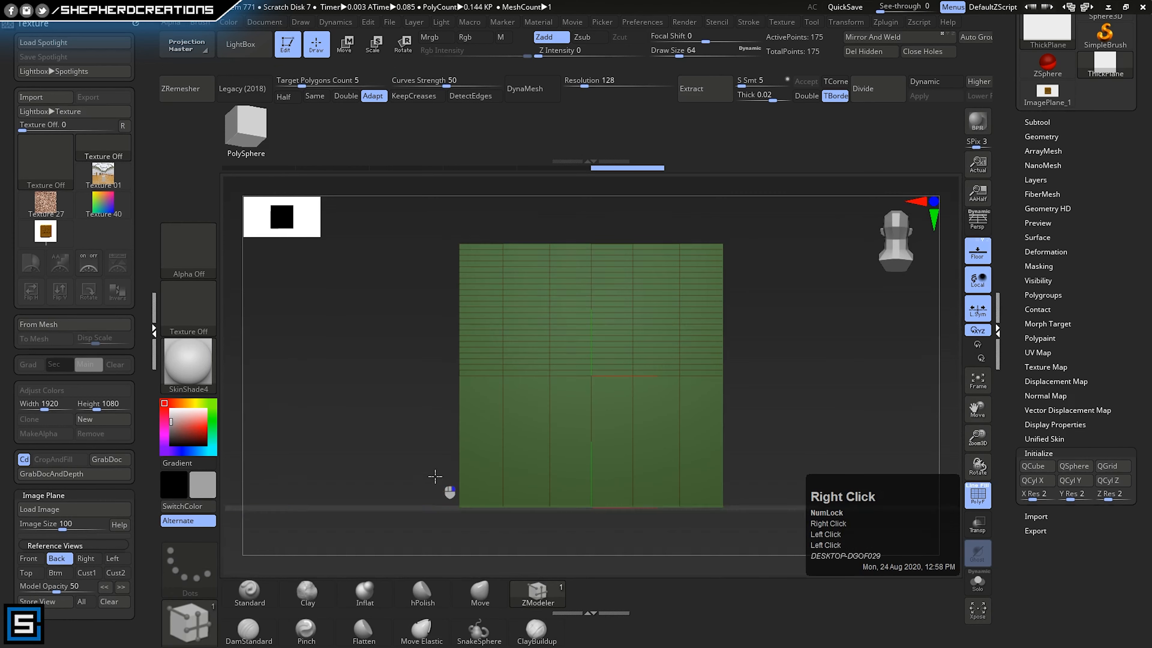
# - Try extruding the whole plane slightly with QMesh Polygroup All from the back, and undo the extrusion
pyautogui.moveTo(441, 480); pyautogui.dragTo(477, 394, button='right')
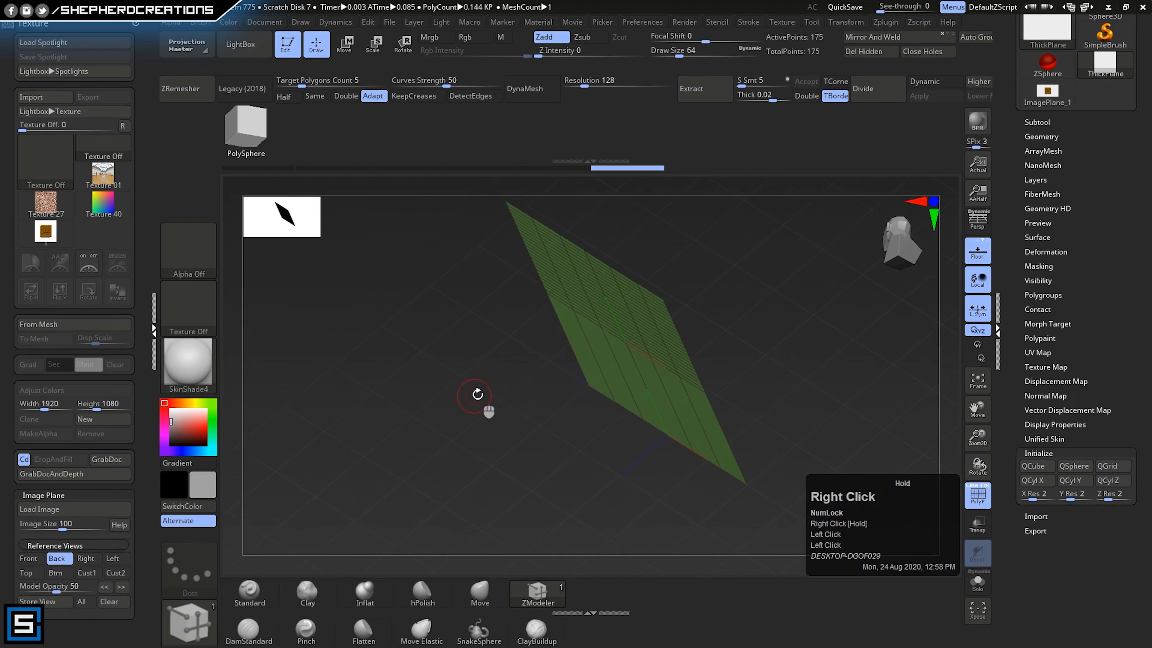
pyautogui.keyDown('alt'); pyautogui.moveTo(533, 366); pyautogui.dragTo(466, 444, button='right'); pyautogui.keyUp('alt')
pyautogui.moveTo(509, 476); pyautogui.dragTo(561, 418, button='right')
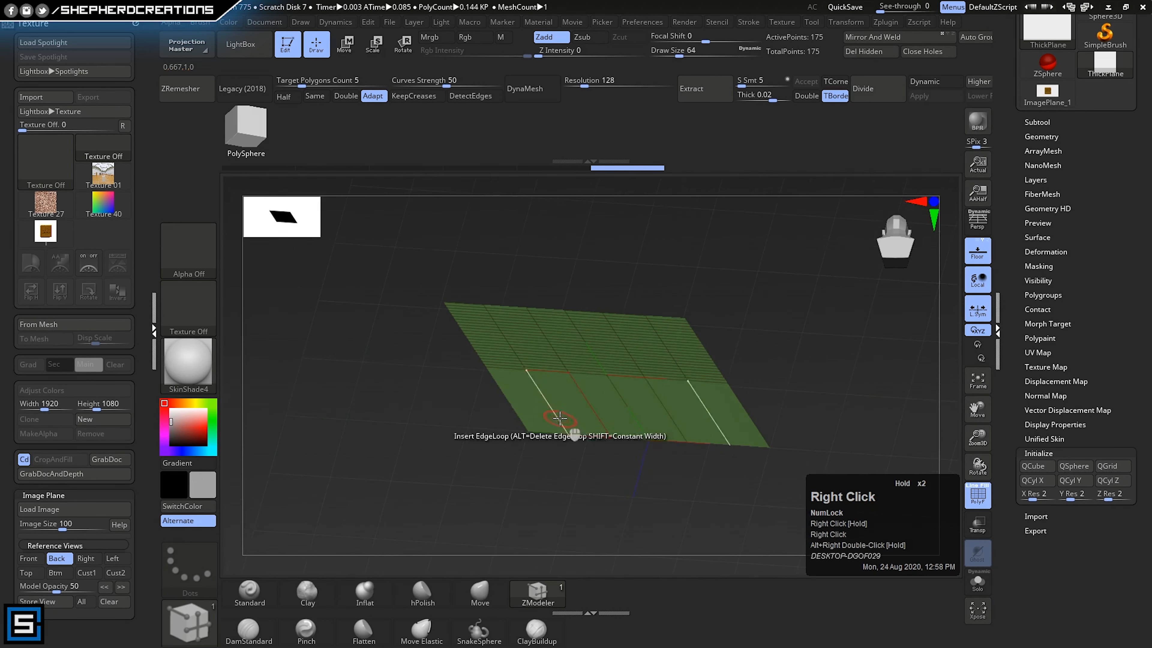
pyautogui.click(604, 389)
pyautogui.moveTo(603, 389)
pyautogui.mouseDown()
pyautogui.moveTo(610, 372)
pyautogui.moveTo(603, 379)
pyautogui.mouseUp()
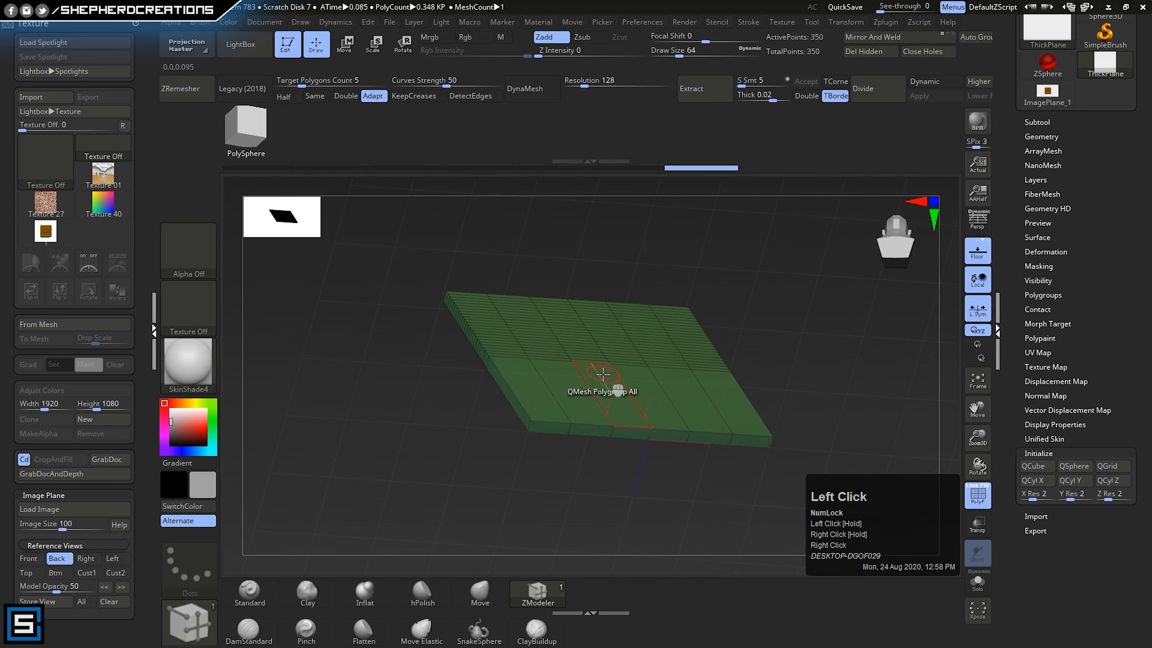
pyautogui.hotkey('ctrl', 'z')
pyautogui.moveTo(623, 379); pyautogui.dragTo(536, 426, button='right')
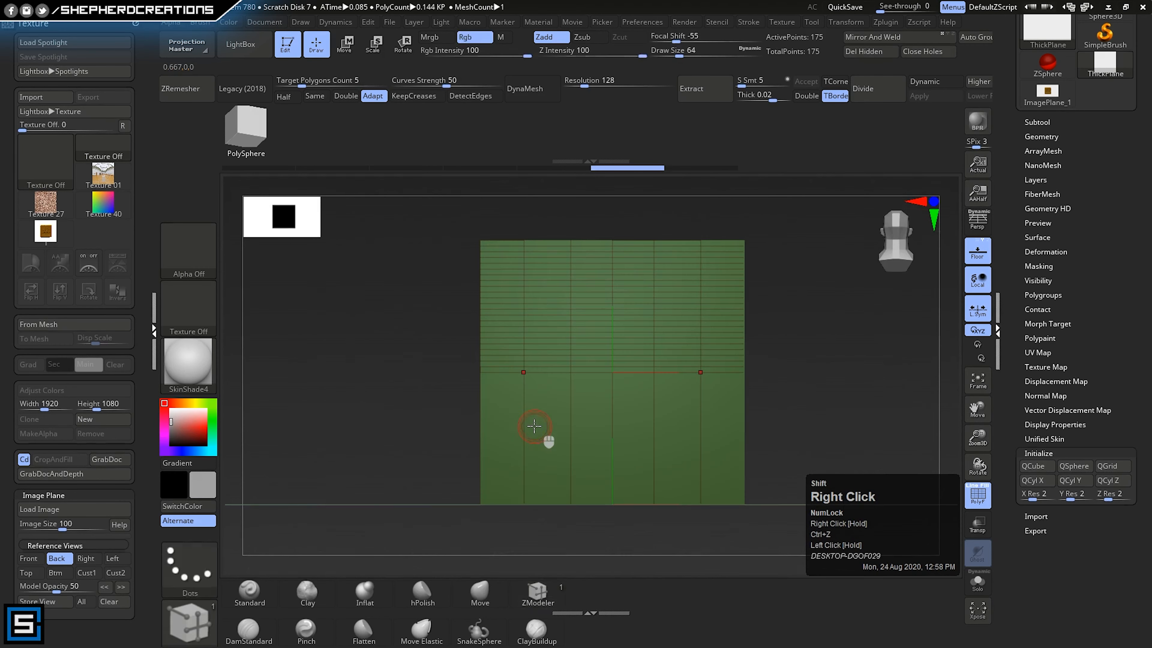
# - Extrude the plane's whole back face with QMesh Polygroup All to turn it into a thick slab
pyautogui.keyDown('alt'); pyautogui.moveTo(582, 396); pyautogui.dragTo(553, 400, button='right'); pyautogui.keyUp('alt')
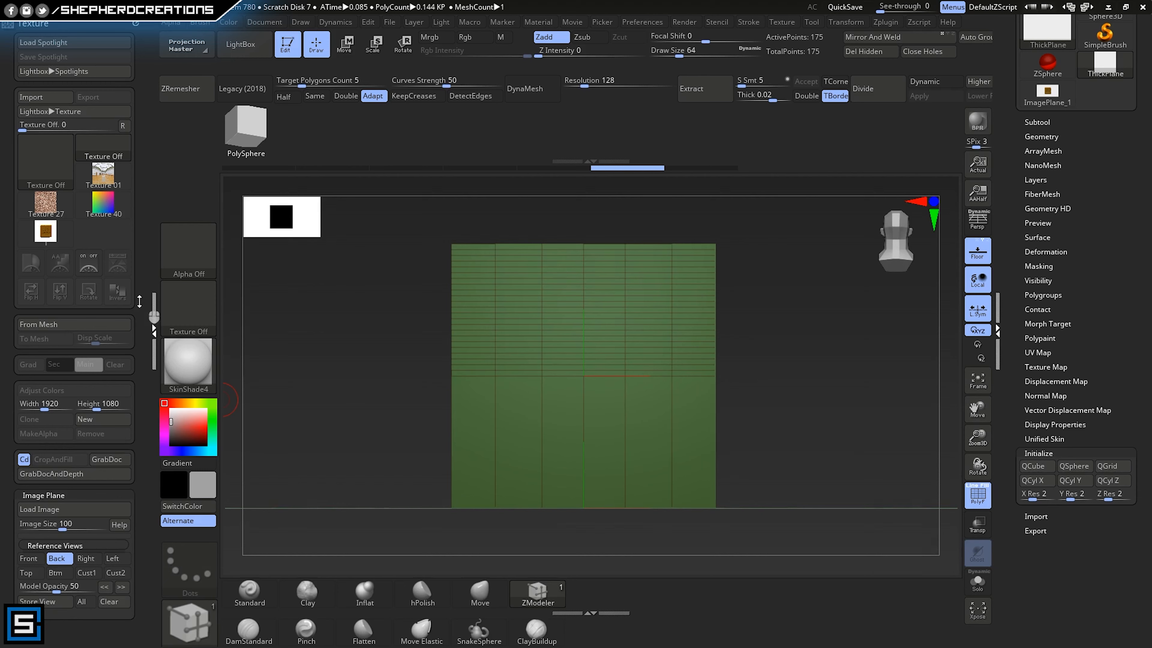
pyautogui.moveTo(664, 412); pyautogui.dragTo(688, 314, button='right')
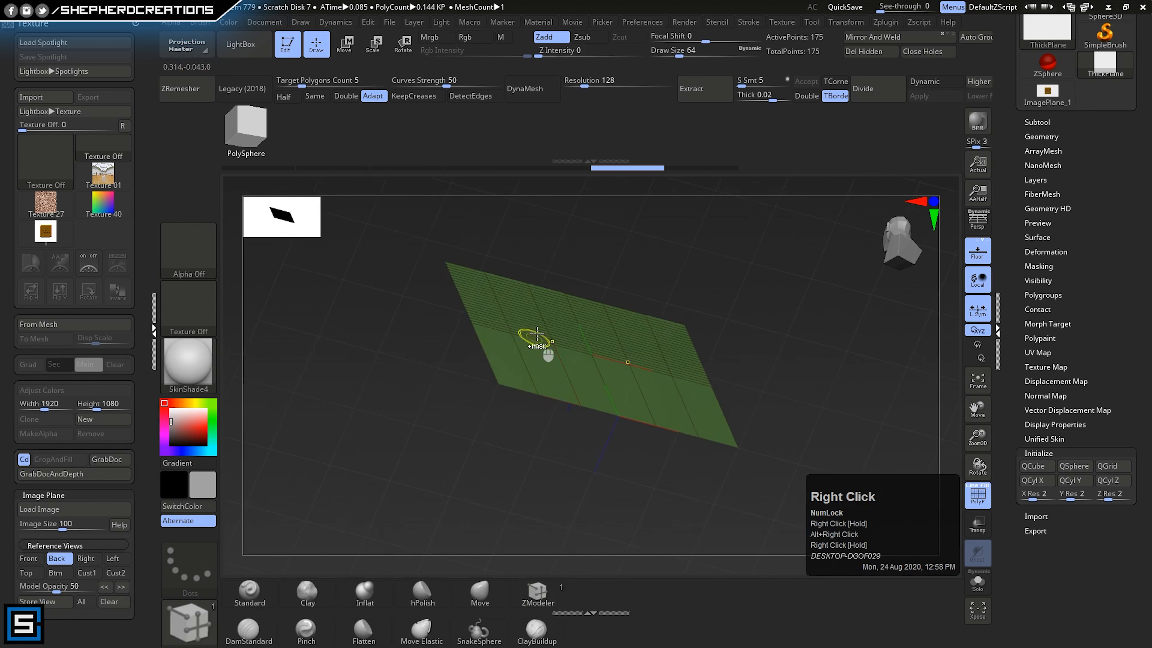
pyautogui.keyDown('ctrl'); pyautogui.moveTo(537, 334); pyautogui.dragTo(544, 412, button='right'); pyautogui.keyUp('ctrl')
pyautogui.moveTo(548, 383); pyautogui.dragTo(573, 365)
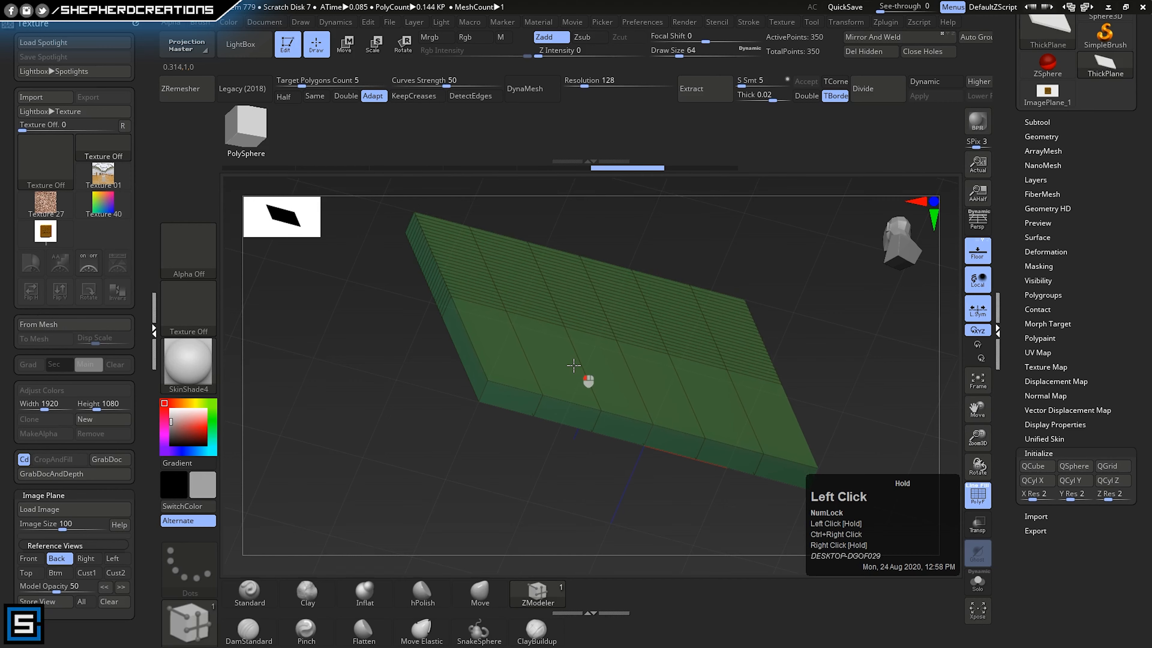
pyautogui.moveTo(574, 364); pyautogui.dragTo(652, 313, button='right')
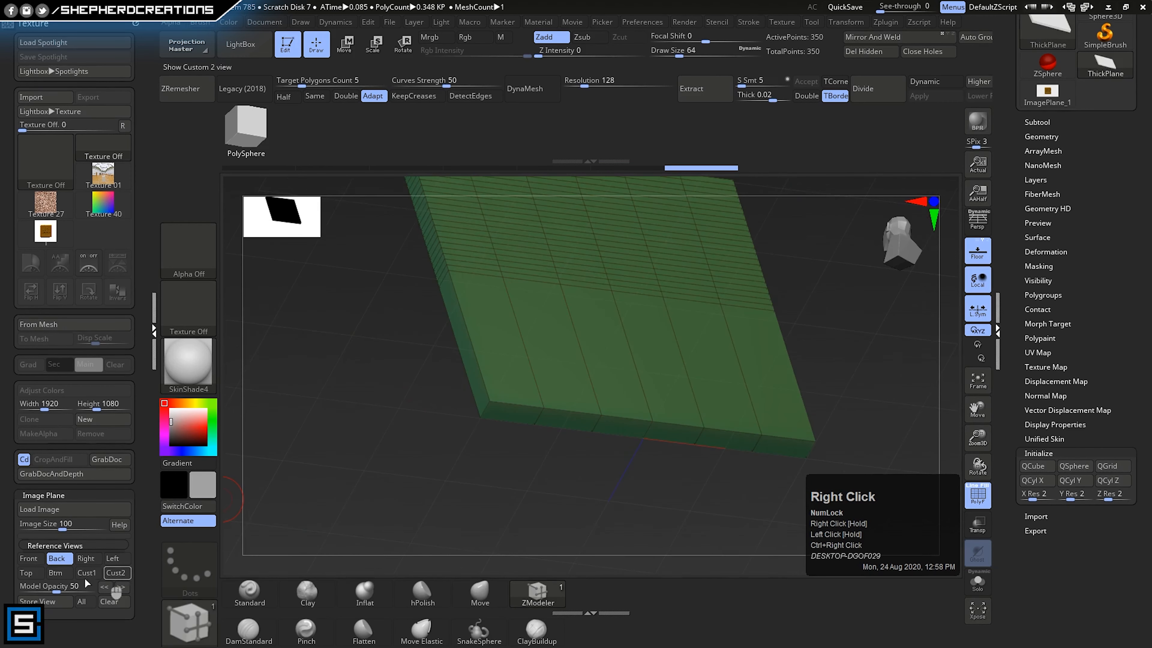
# - Show the Front reference view and extrude the slab's opposite broad face twice with QMesh, adding a thin middle layer and an outer layer
pyautogui.click(37, 563)
pyautogui.moveTo(613, 366); pyautogui.dragTo(613, 301, button='right')
pyautogui.moveTo(576, 422); pyautogui.dragTo(560, 360, button='right')
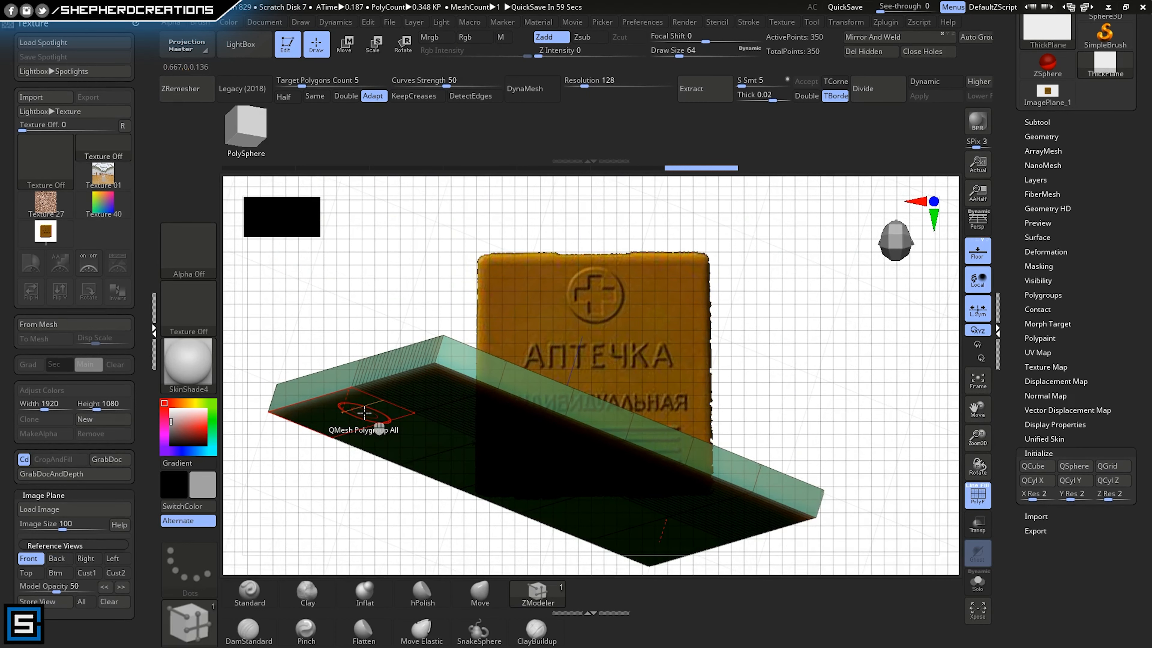
pyautogui.moveTo(364, 411)
pyautogui.mouseDown(button='right')
pyautogui.moveTo(362, 431)
pyautogui.moveTo(372, 412)
pyautogui.moveTo(353, 407)
pyautogui.mouseUp(button='right')
pyautogui.moveTo(353, 406); pyautogui.dragTo(350, 420)
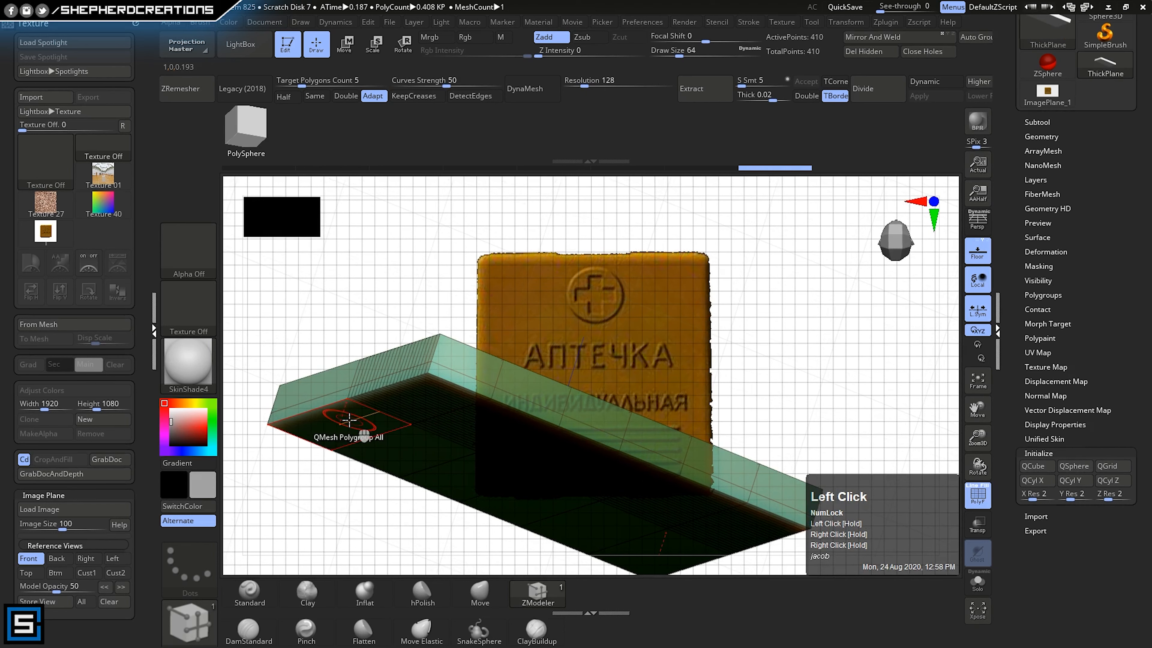
pyautogui.moveTo(349, 420); pyautogui.dragTo(348, 437)
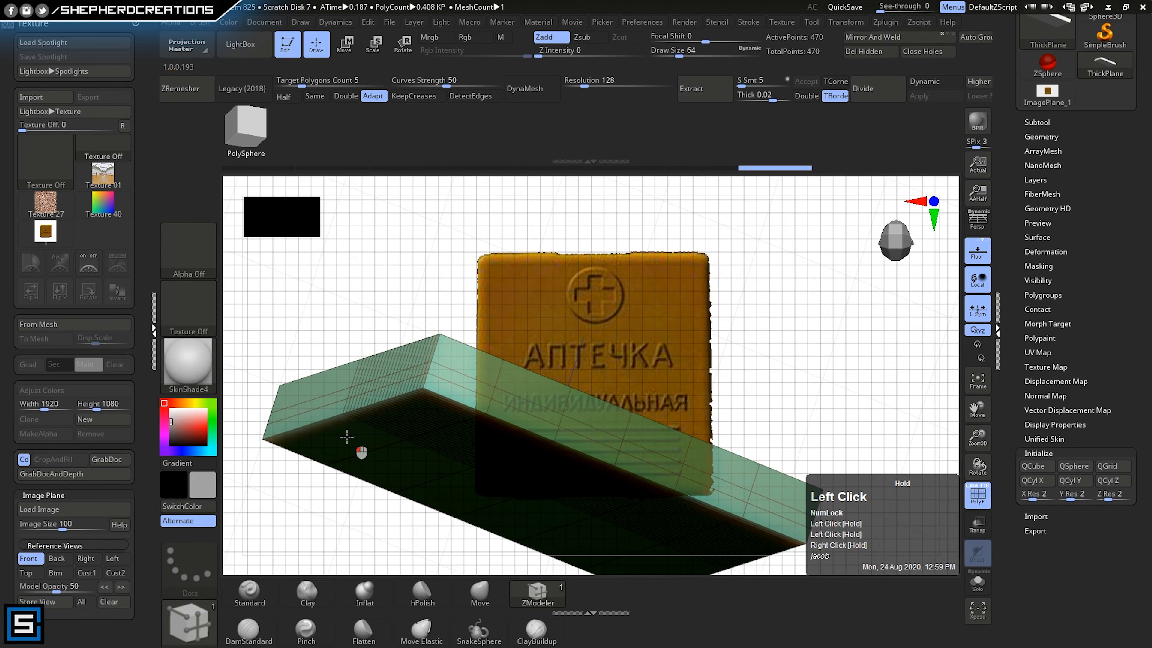
# - Mark the thin middle layer's polygons around the slab's side walls as a temporary polygroup
pyautogui.moveTo(429, 363); pyautogui.dragTo(433, 399, button='right')
pyautogui.keyDown('ctrl'); pyautogui.moveTo(375, 353); pyautogui.dragTo(447, 383, button='right'); pyautogui.keyUp('ctrl')
pyautogui.keyDown('alt'); pyautogui.moveTo(311, 309); pyautogui.dragTo(380, 326); pyautogui.keyUp('alt')
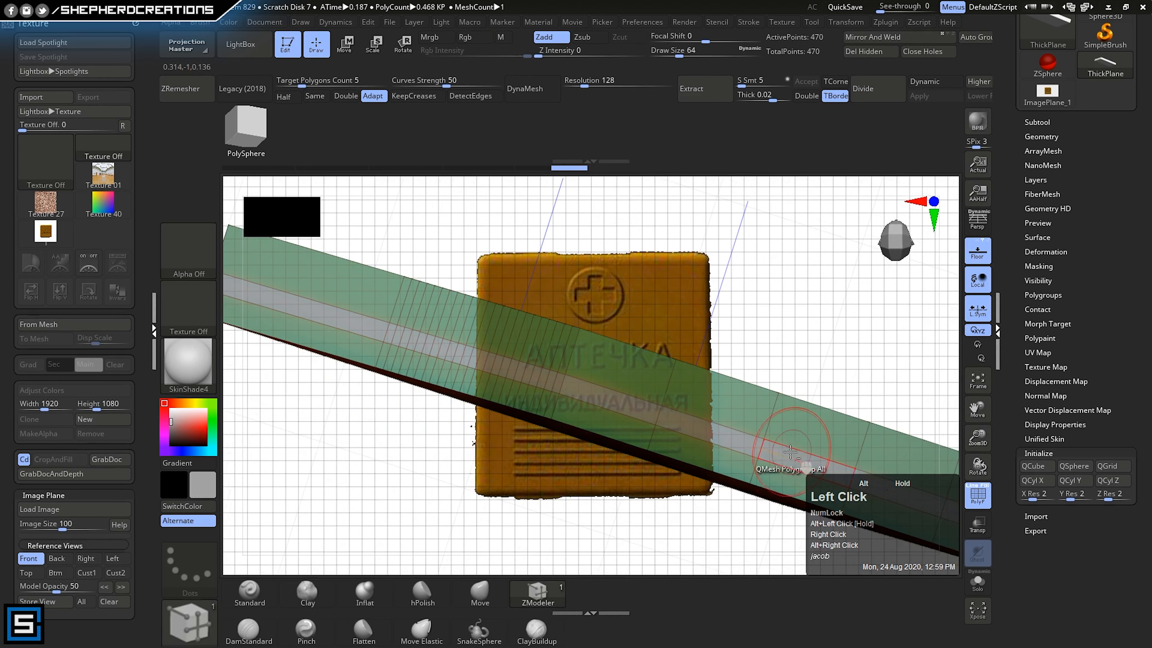
pyautogui.moveTo(771, 442); pyautogui.dragTo(627, 396, button='right')
pyautogui.keyDown('alt'); pyautogui.moveTo(485, 391); pyautogui.dragTo(790, 492, button='right'); pyautogui.keyUp('alt')
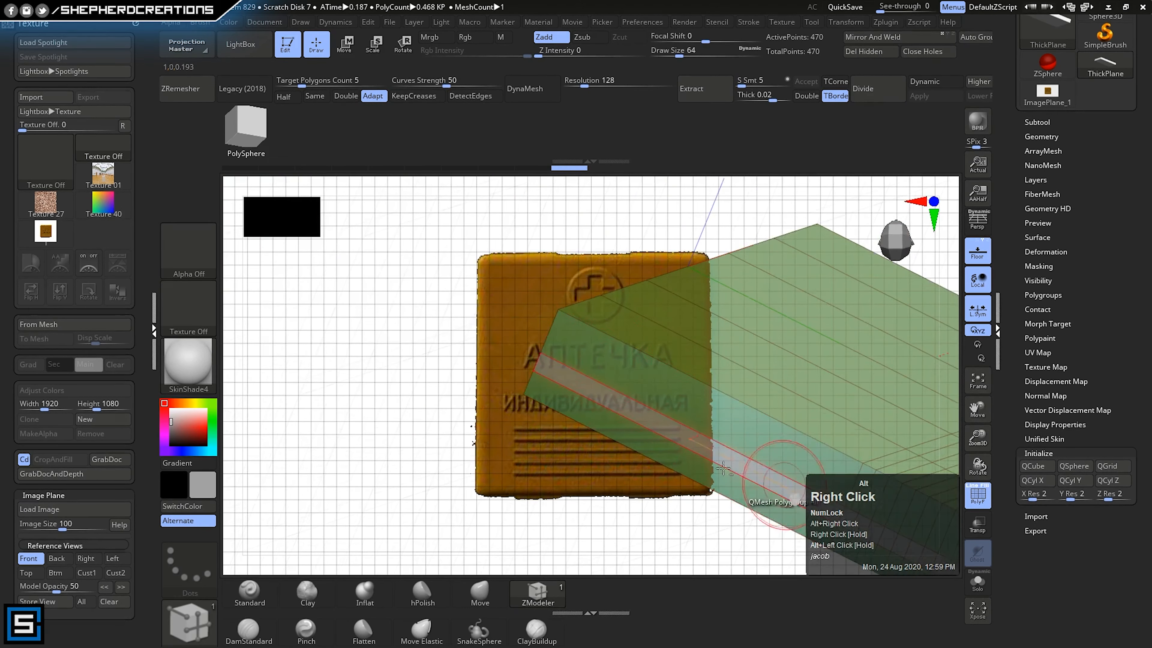
pyautogui.moveTo(603, 354); pyautogui.dragTo(643, 379, button='right')
pyautogui.keyDown('alt'); pyautogui.moveTo(524, 344); pyautogui.dragTo(573, 408, button='right'); pyautogui.keyUp('alt')
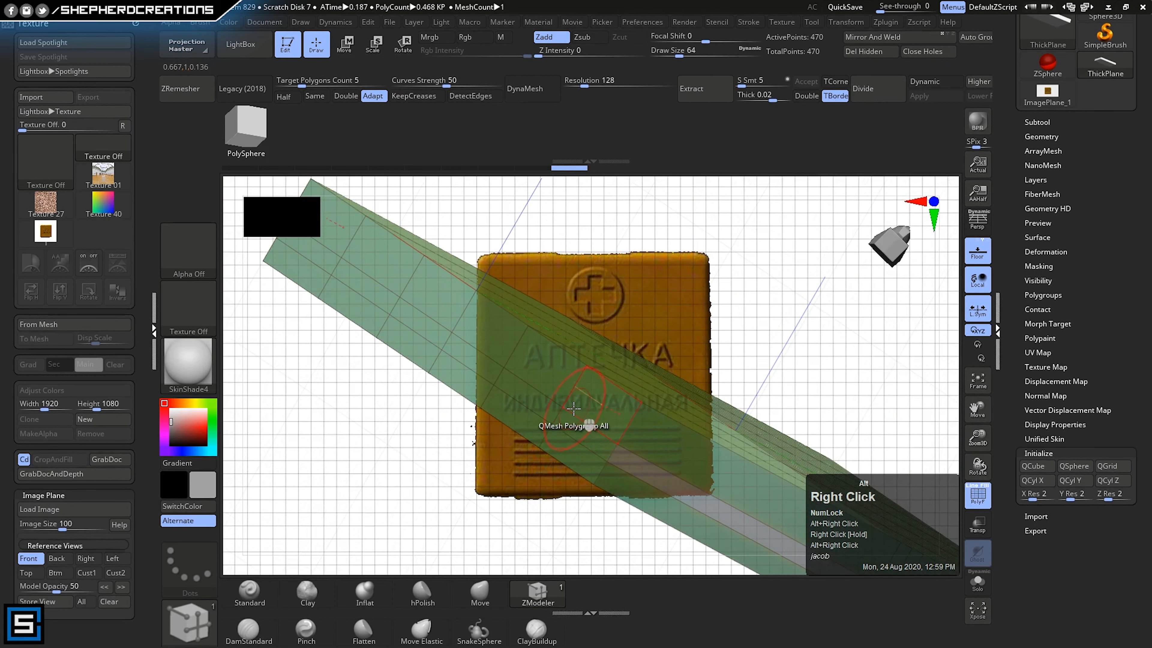
pyautogui.keyDown('alt'); pyautogui.moveTo(469, 355); pyautogui.dragTo(561, 418); pyautogui.keyUp('alt')
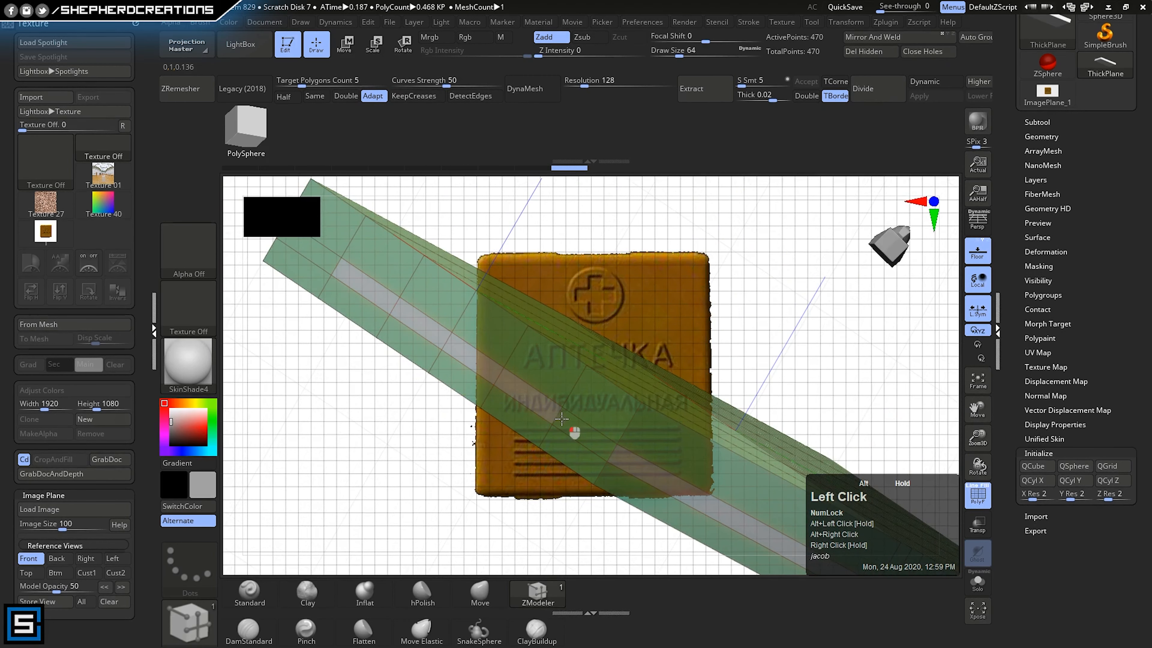
pyautogui.moveTo(603, 442); pyautogui.dragTo(610, 444, button='right')
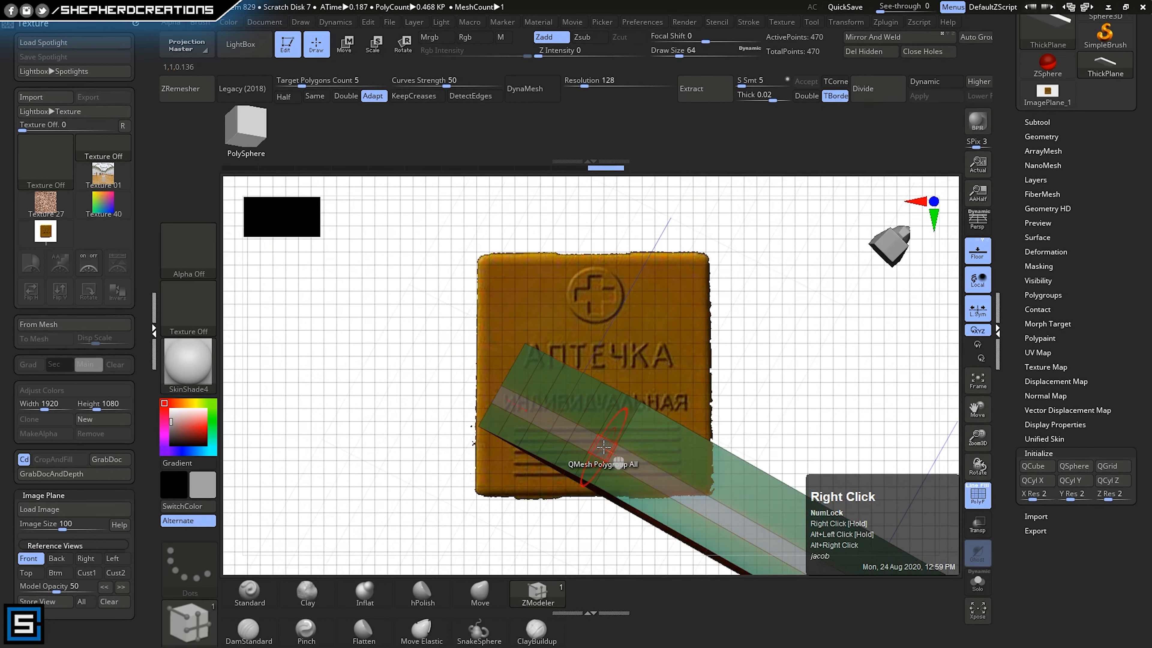
# - Extrude the marked middle band slightly outward with QMesh to form a raised rim around the slab
pyautogui.click(603, 447)
pyautogui.moveTo(598, 443)
pyautogui.mouseDown(button='right')
pyautogui.moveTo(693, 403)
pyautogui.moveTo(652, 390)
pyautogui.moveTo(636, 472)
pyautogui.moveTo(618, 430)
pyautogui.moveTo(661, 428)
pyautogui.moveTo(436, 465)
pyautogui.moveTo(516, 447)
pyautogui.moveTo(510, 377)
pyautogui.moveTo(646, 401)
pyautogui.moveTo(609, 428)
pyautogui.moveTo(621, 398)
pyautogui.moveTo(599, 399)
pyautogui.moveTo(542, 529)
pyautogui.mouseUp(button='right')
pyautogui.keyDown('ctrl'); pyautogui.moveTo(574, 426); pyautogui.dragTo(569, 454, button='right'); pyautogui.keyUp('ctrl')
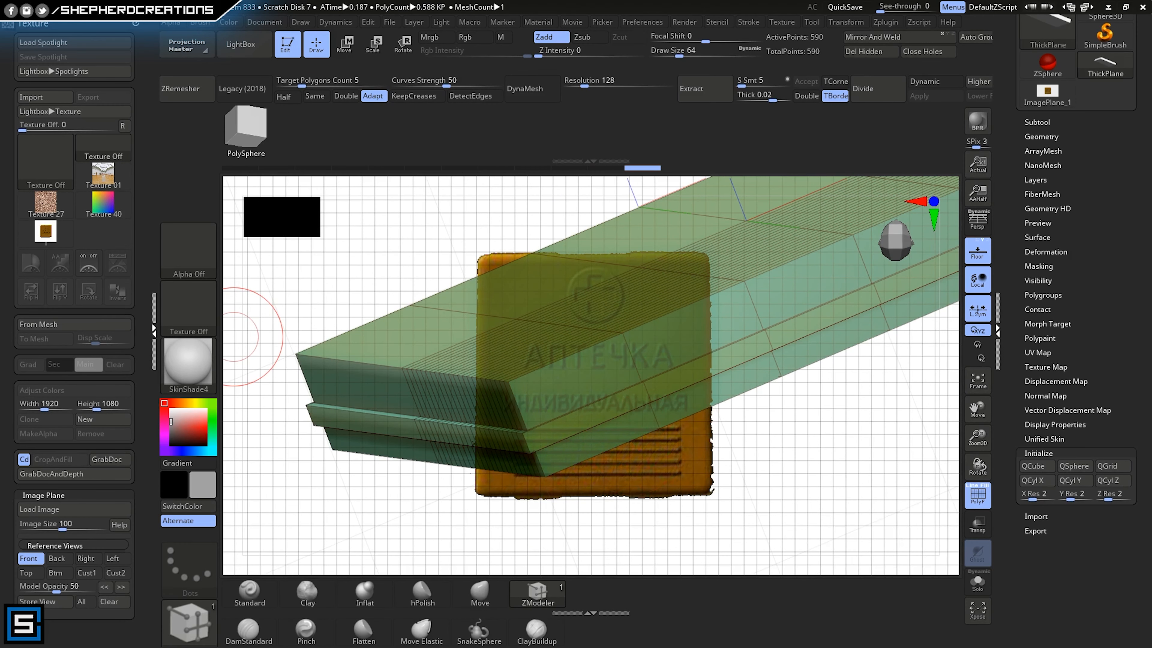
pyautogui.click(235, 337)
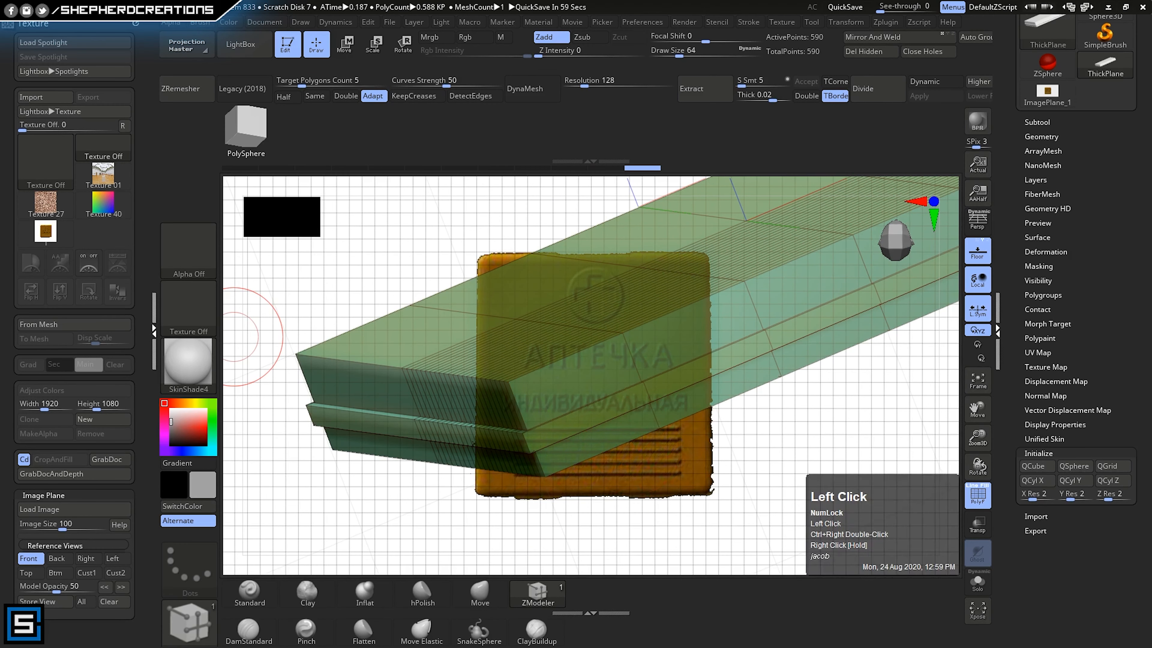
pyautogui.click(235, 337)
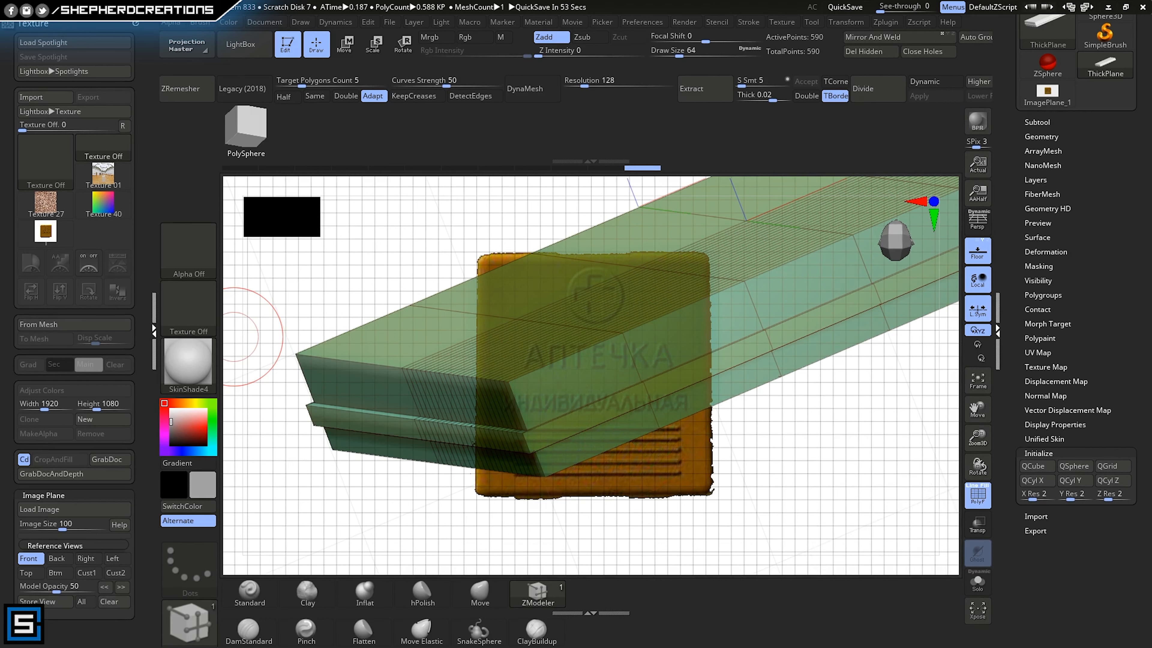
pyautogui.click(236, 337)
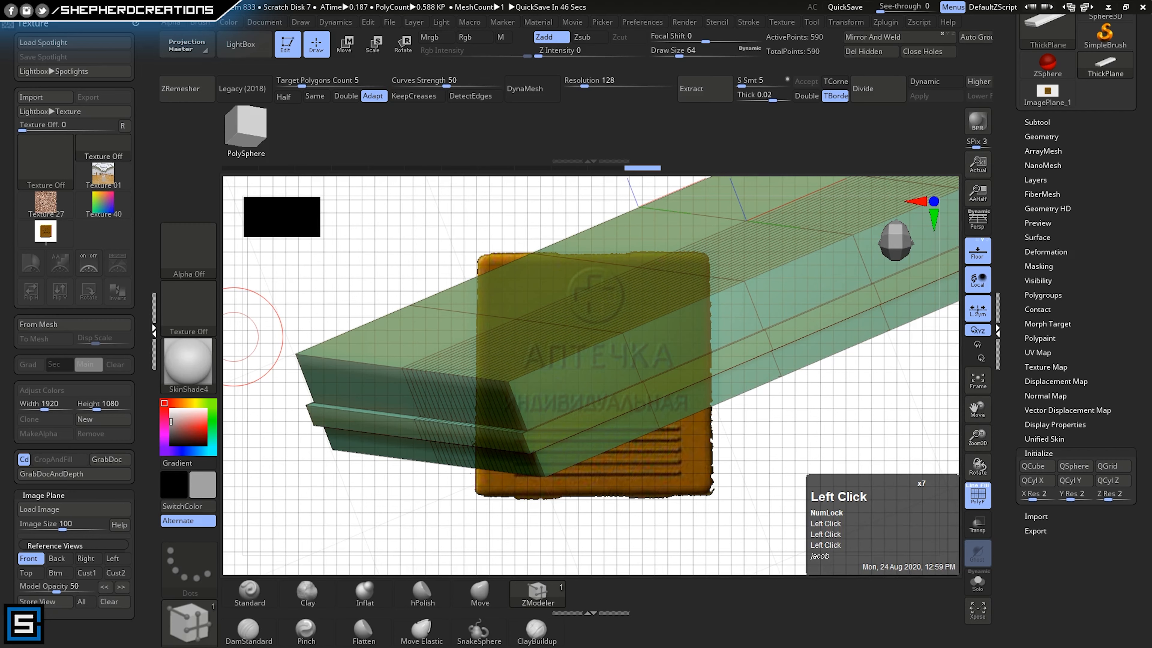
# - Mark the central polygons of the raised rim on one side of the box as a temporary polygroup
pyautogui.moveTo(766, 363); pyautogui.dragTo(656, 393, button='right')
pyautogui.keyDown('alt'); pyautogui.click(582, 354); pyautogui.keyUp('alt')
pyautogui.moveTo(698, 440); pyautogui.dragTo(635, 396, button='right')
pyautogui.keyDown('alt'); pyautogui.click(621, 432); pyautogui.keyUp('alt')
pyautogui.keyDown('alt'); pyautogui.click(628, 395); pyautogui.keyUp('alt')
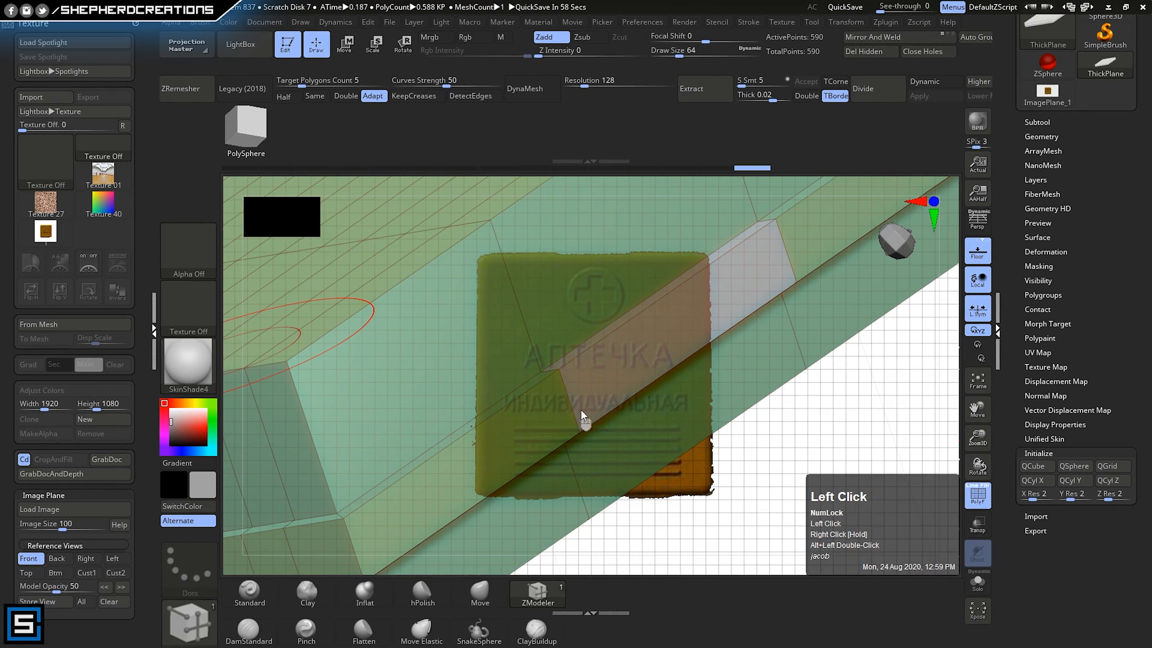
pyautogui.moveTo(580, 411); pyautogui.dragTo(565, 281, button='right')
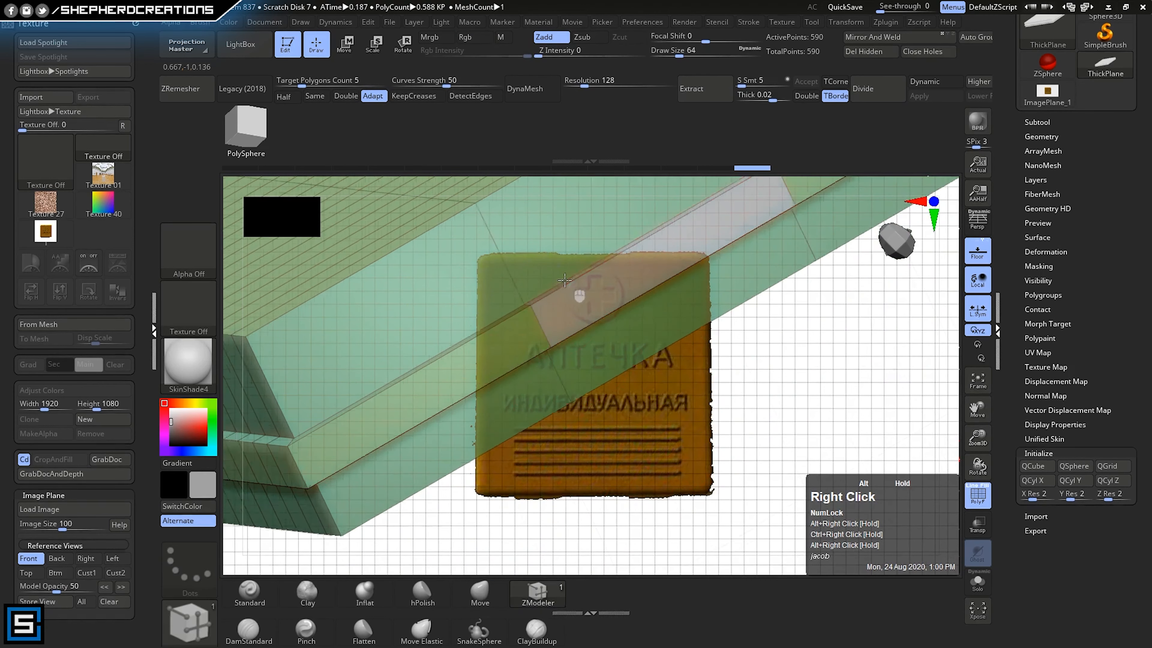
# - Insert symmetrical edge loops across the box, one pair near its corners and one pair beside the marked rim section
pyautogui.click(399, 383)
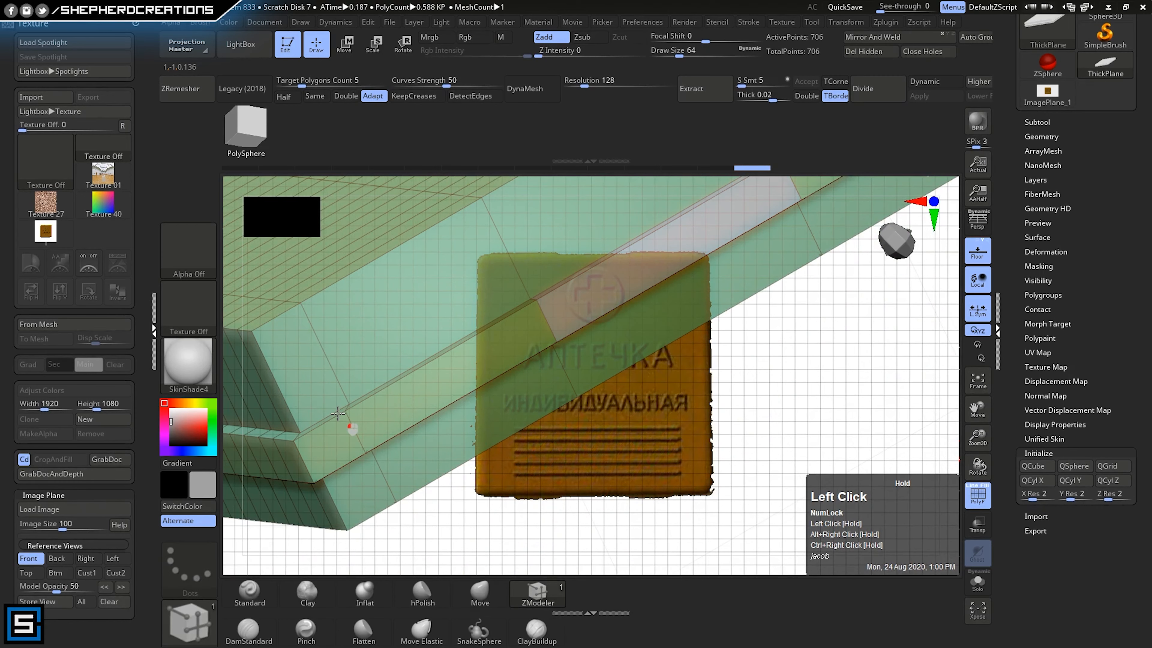
pyautogui.moveTo(385, 426); pyautogui.dragTo(424, 434, button='right')
pyautogui.press('ctrl')
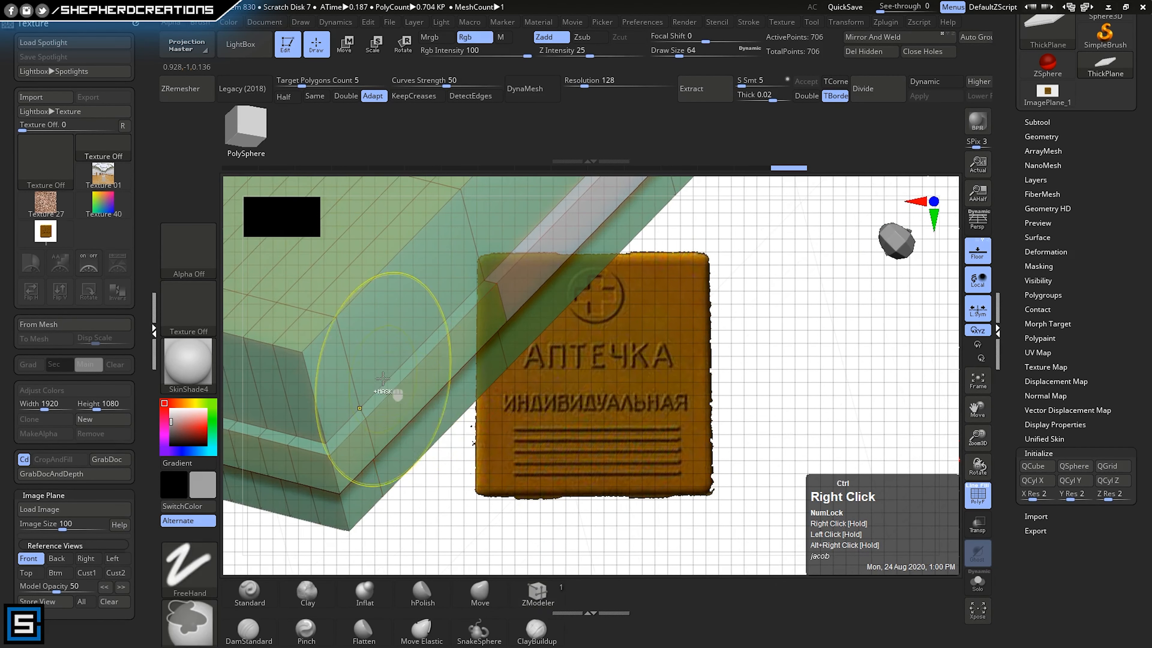
pyautogui.moveTo(441, 365)
pyautogui.keyDown('ctrl'); pyautogui.mouseDown(button='right')
pyautogui.moveTo(441, 391)
pyautogui.moveTo(460, 319)
pyautogui.mouseUp(button='right'); pyautogui.keyUp('ctrl')
pyautogui.moveTo(460, 300); pyautogui.dragTo(483, 297)
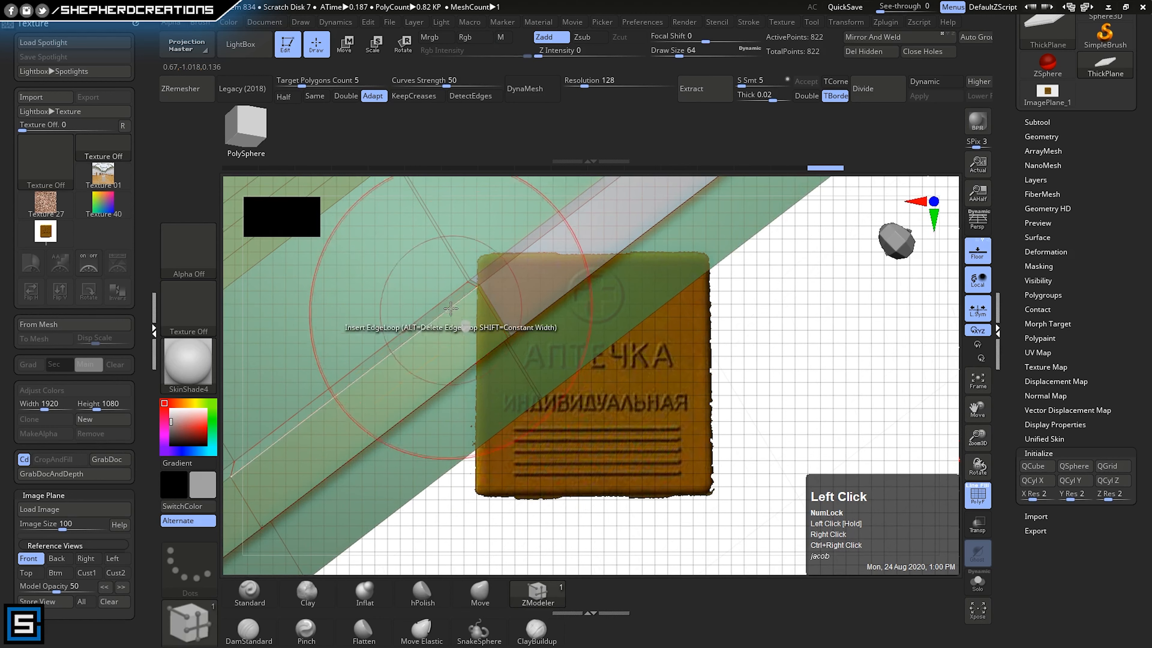
# - Extend the temporary polygroup along the raised rim toward the corner on the marked side of the box
pyautogui.keyDown('alt'); pyautogui.doubleClick(457, 313); pyautogui.keyUp('alt')
pyautogui.moveTo(456, 319); pyautogui.dragTo(476, 358, button='right')
pyautogui.keyDown('alt'); pyautogui.click(483, 352); pyautogui.keyUp('alt')
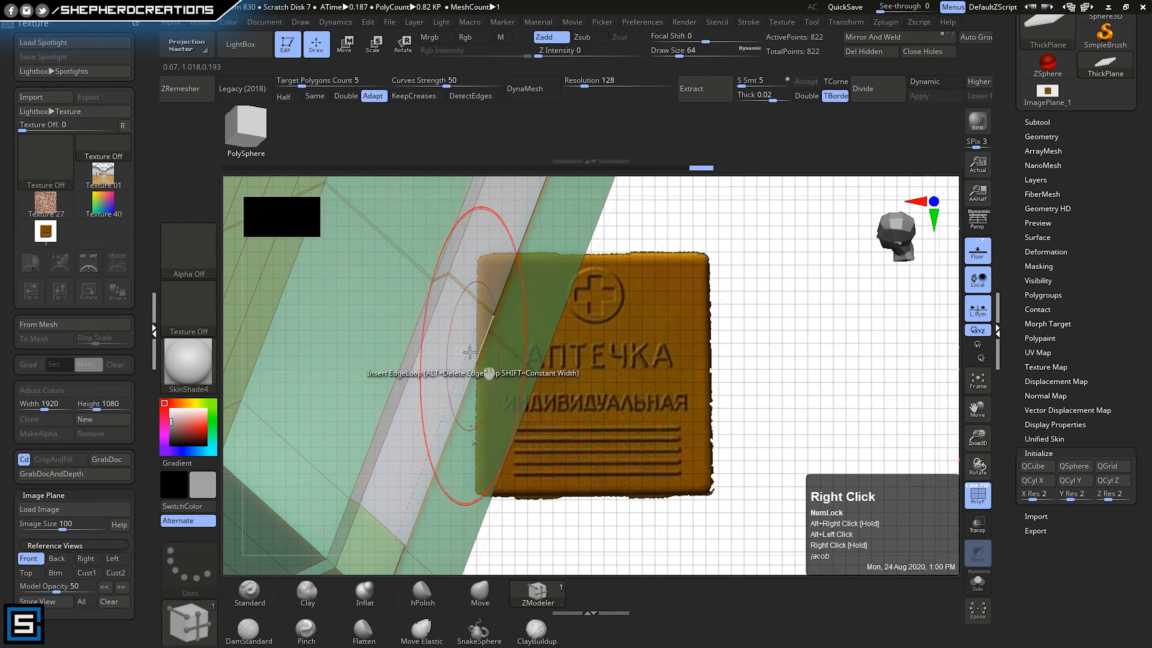
# - Extrude the marked rim sections slightly with QMesh
pyautogui.moveTo(434, 341); pyautogui.dragTo(463, 342)
pyautogui.moveTo(462, 342); pyautogui.dragTo(757, 159, button='right')
pyautogui.keyDown('alt'); pyautogui.moveTo(740, 218); pyautogui.dragTo(704, 256, button='right'); pyautogui.keyUp('alt')
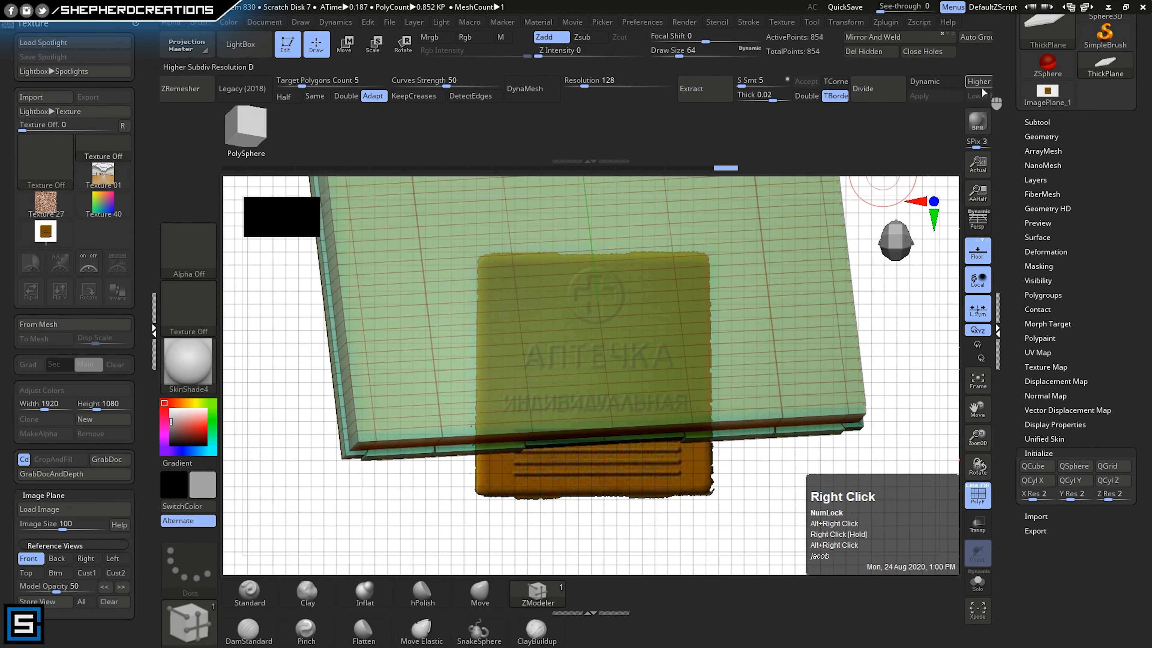
# - Preview the box with Dynamic Subdiv smoothing, choosing to always auto-activate it, and return to the unsmoothed mesh
pyautogui.click(975, 83)
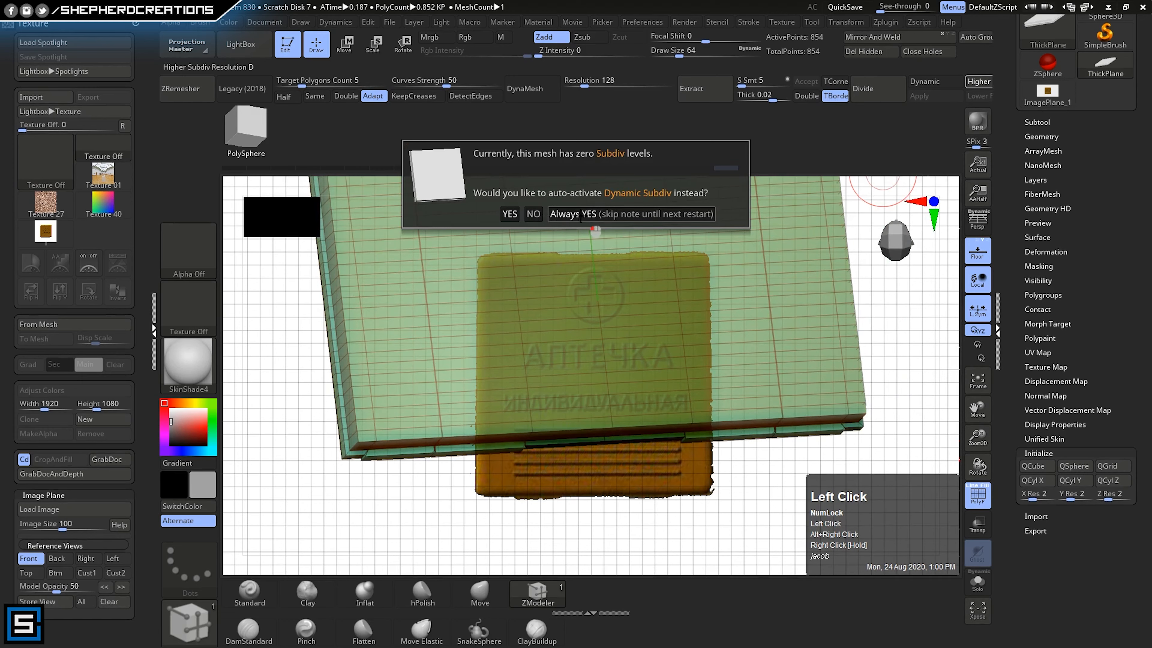
pyautogui.click(581, 213)
pyautogui.moveTo(616, 333); pyautogui.dragTo(585, 284, button='right')
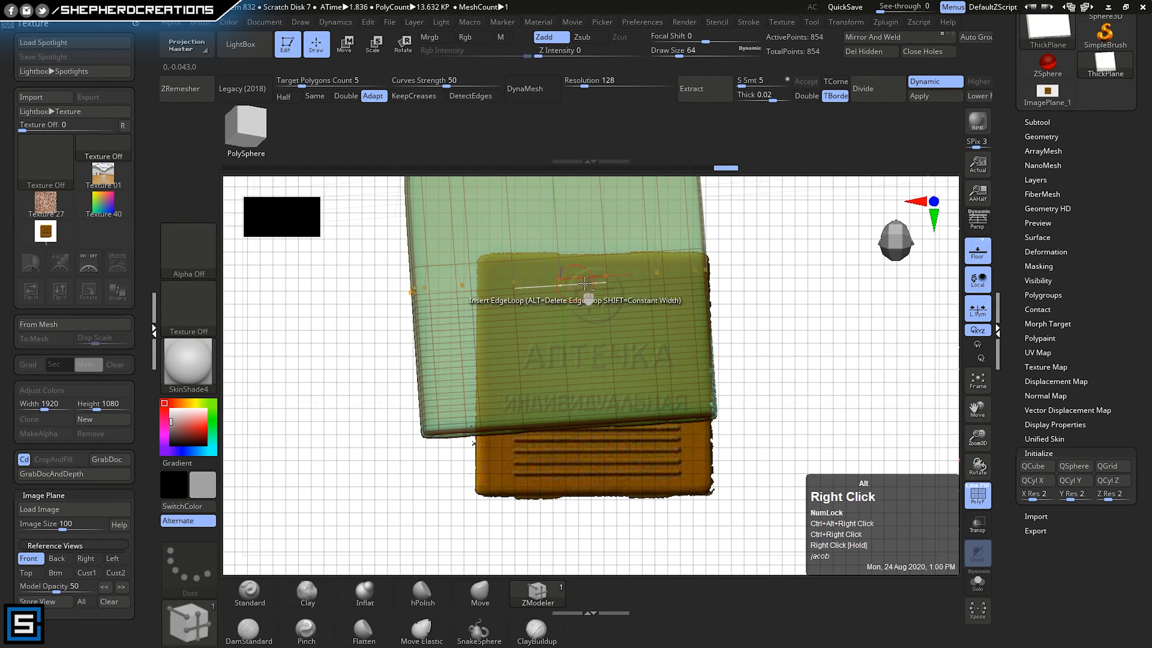
pyautogui.click(984, 99)
pyautogui.moveTo(666, 267); pyautogui.dragTo(653, 245, button='right')
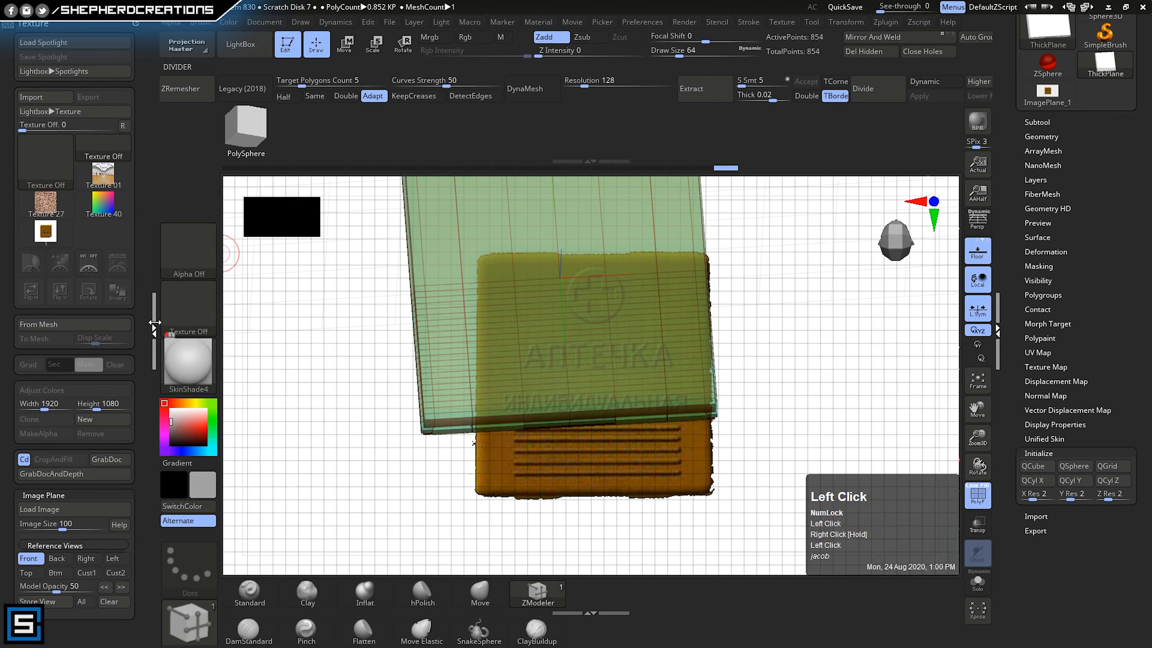
# - Enable interface customization and relocate the Higher Res and Lower Res controls directly beneath ZRemesher
pyautogui.doubleClick(154, 311)
pyautogui.moveTo(565, 442); pyautogui.dragTo(636, 349, button='right')
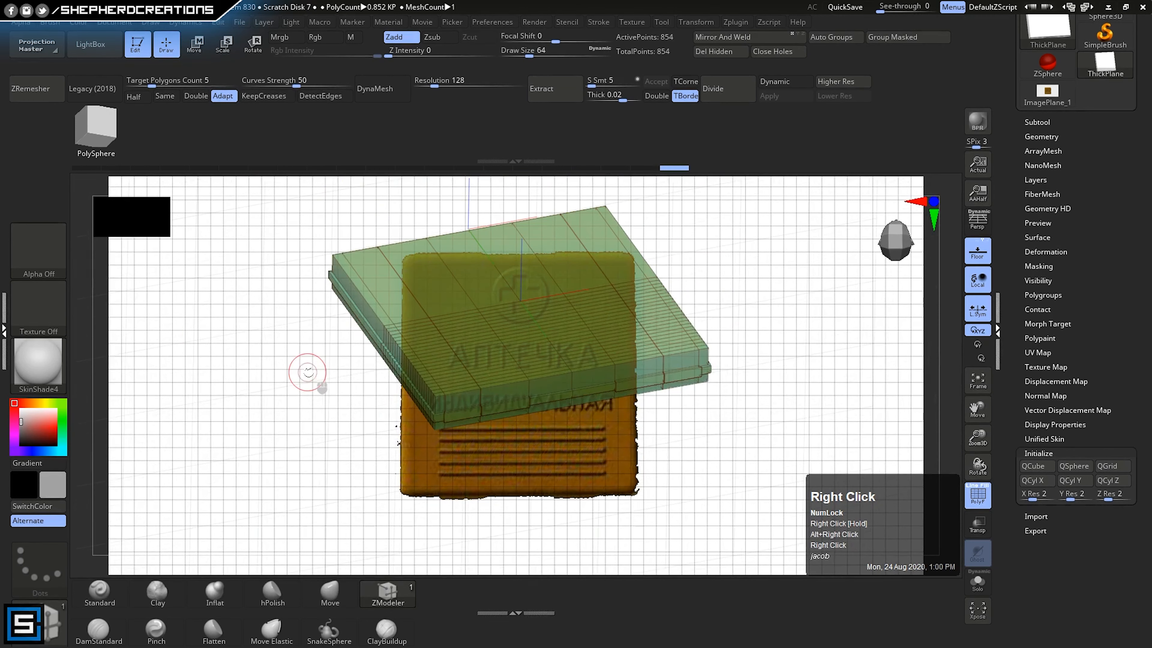
pyautogui.moveTo(308, 372); pyautogui.dragTo(533, 408, button='right')
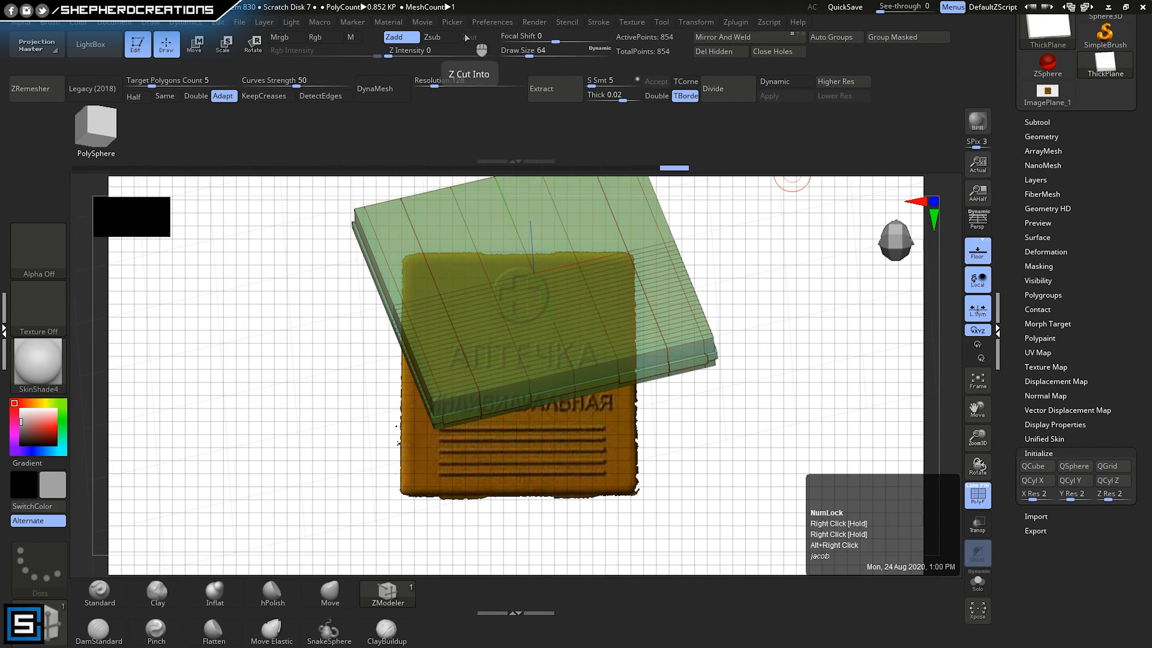
pyautogui.click(494, 22)
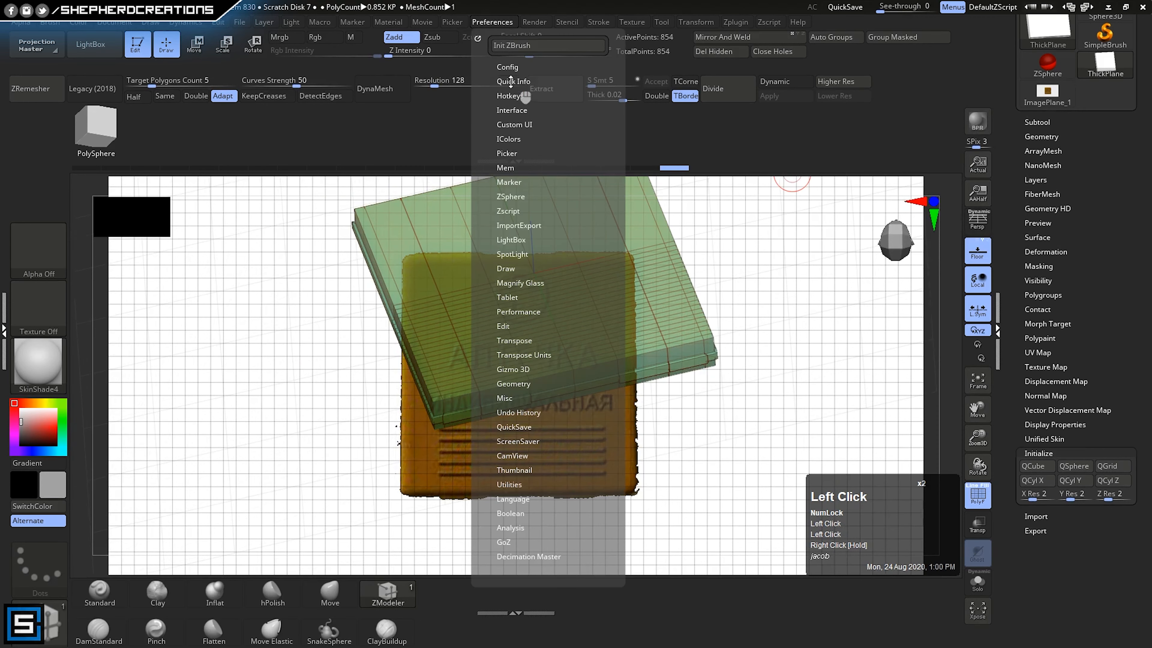
pyautogui.click(512, 67)
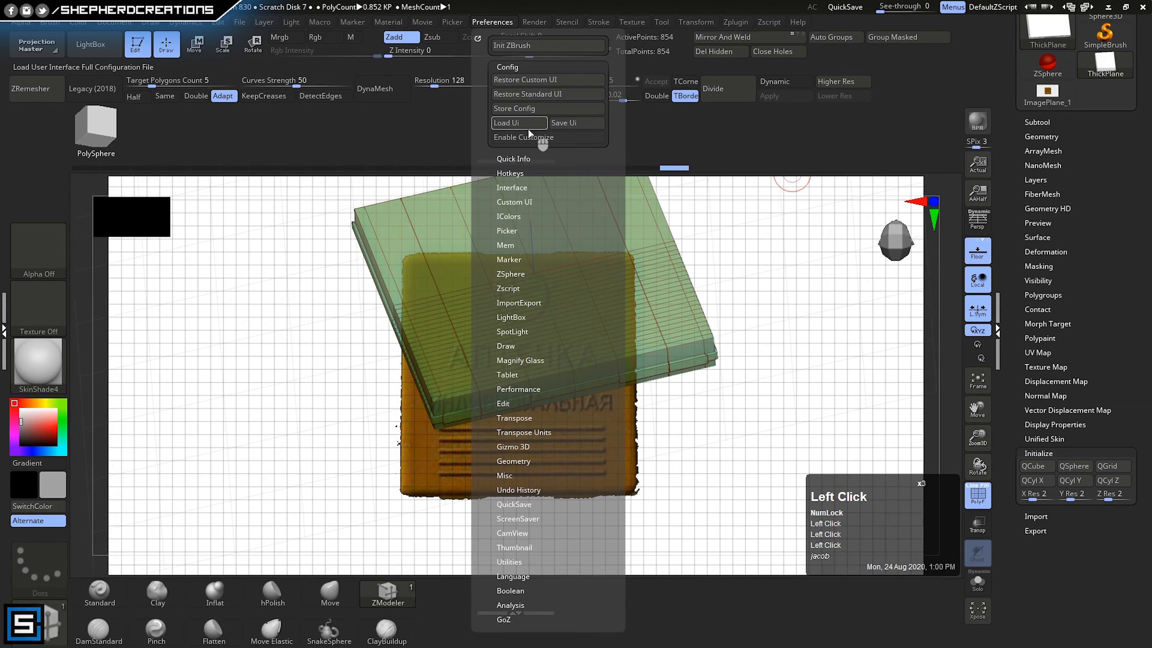
pyautogui.click(528, 137)
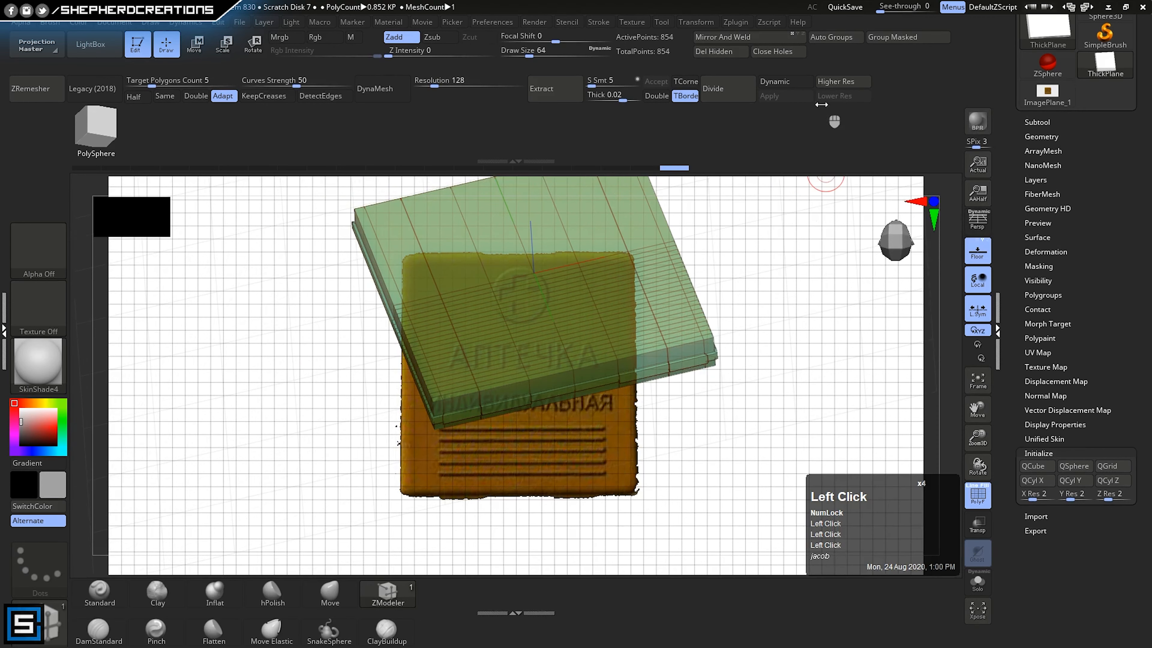
pyautogui.keyDown('ctrl'); pyautogui.keyDown('alt'); pyautogui.moveTo(840, 83); pyautogui.dragTo(38, 114); pyautogui.keyUp('alt'); pyautogui.keyUp('ctrl')
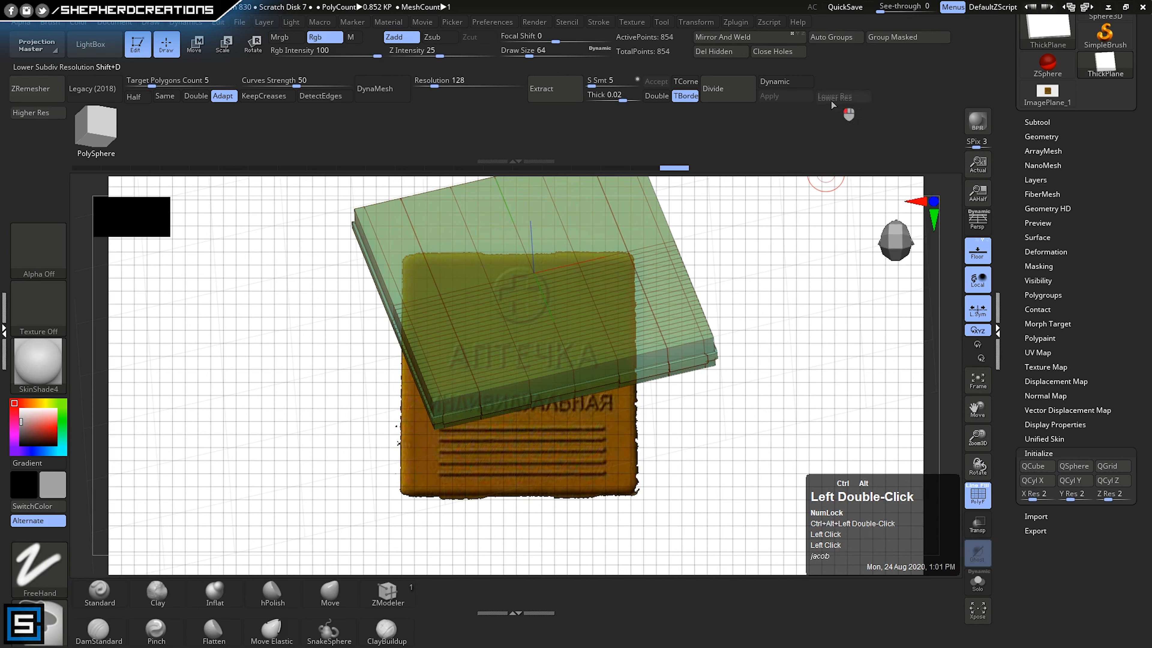
pyautogui.keyDown('ctrl'); pyautogui.keyDown('alt'); pyautogui.moveTo(235, 152); pyautogui.dragTo(37, 131); pyautogui.keyUp('alt'); pyautogui.keyUp('ctrl')
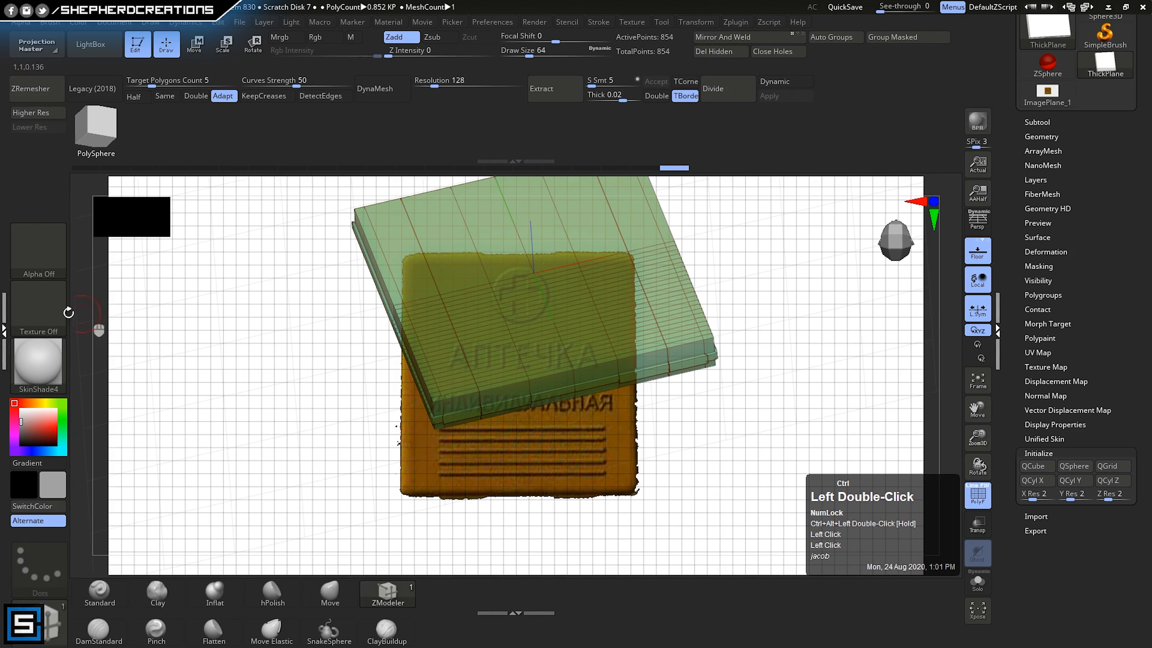
pyautogui.doubleClick(4, 319)
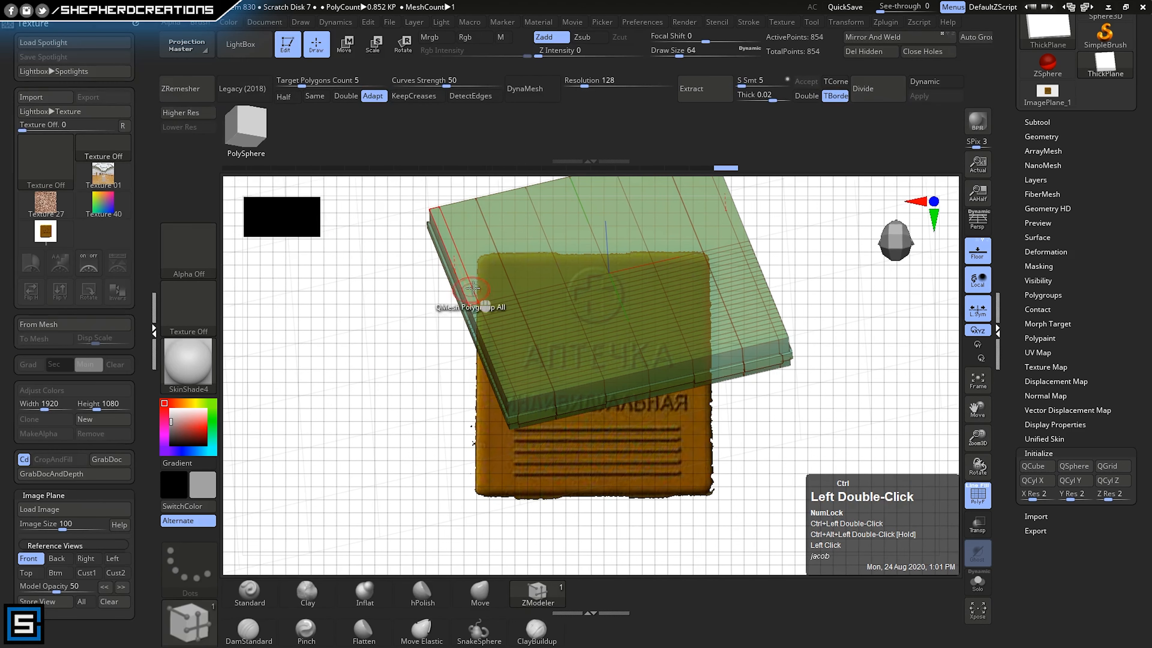
# - Check the smoothed box using the relocated Higher Res and Lower Res controls
pyautogui.moveTo(473, 288); pyautogui.dragTo(524, 235, button='right')
pyautogui.click(185, 113)
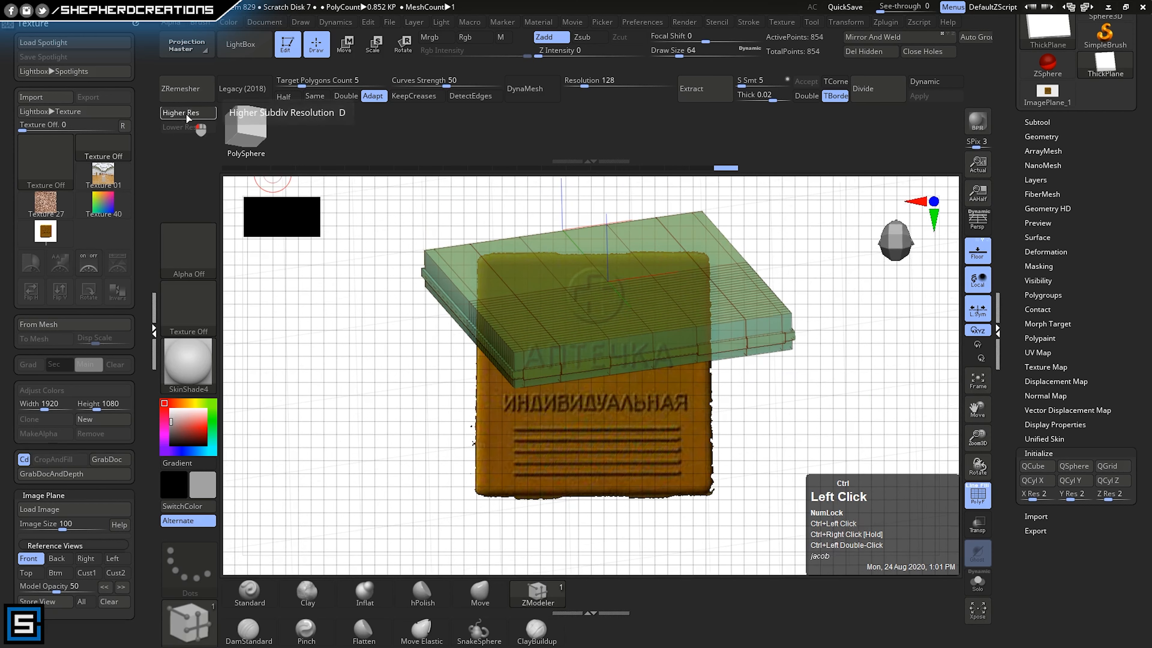
pyautogui.click(187, 127)
pyautogui.moveTo(598, 399)
pyautogui.mouseDown(button='right')
pyautogui.moveTo(617, 388)
pyautogui.moveTo(608, 409)
pyautogui.mouseUp(button='right')
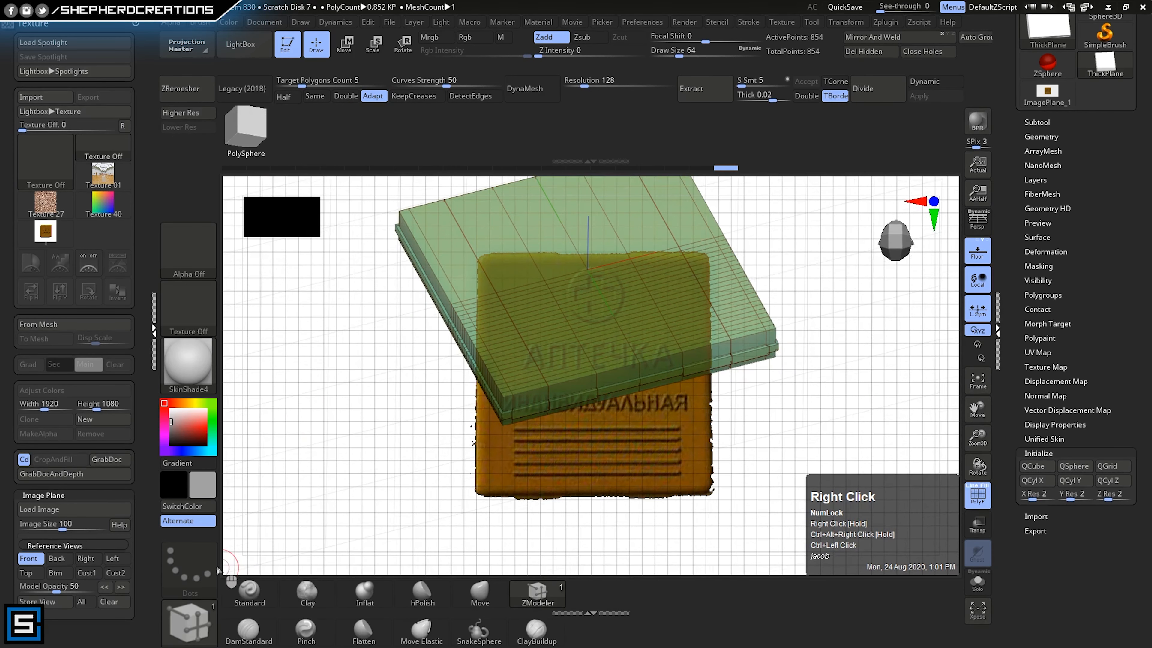
# - Set the reference model opacity to 100 and undo the extrusion of the marked rim sections
pyautogui.click(98, 590)
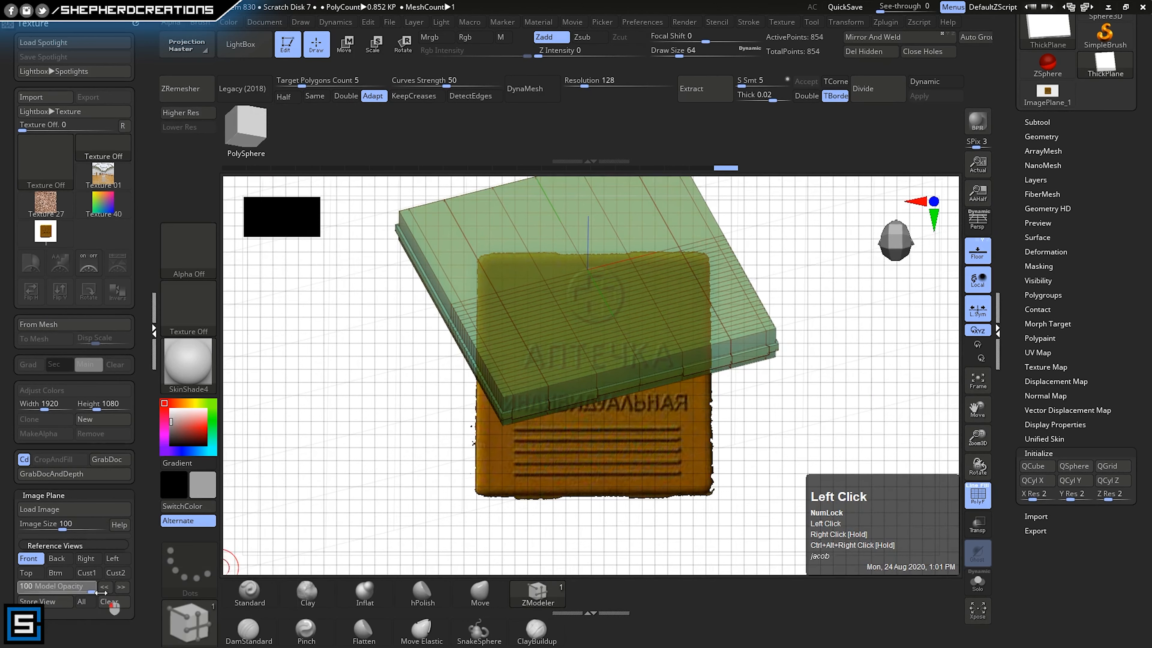
pyautogui.moveTo(607, 502); pyautogui.dragTo(543, 492, button='right')
pyautogui.hotkey('ctrl', 'z')
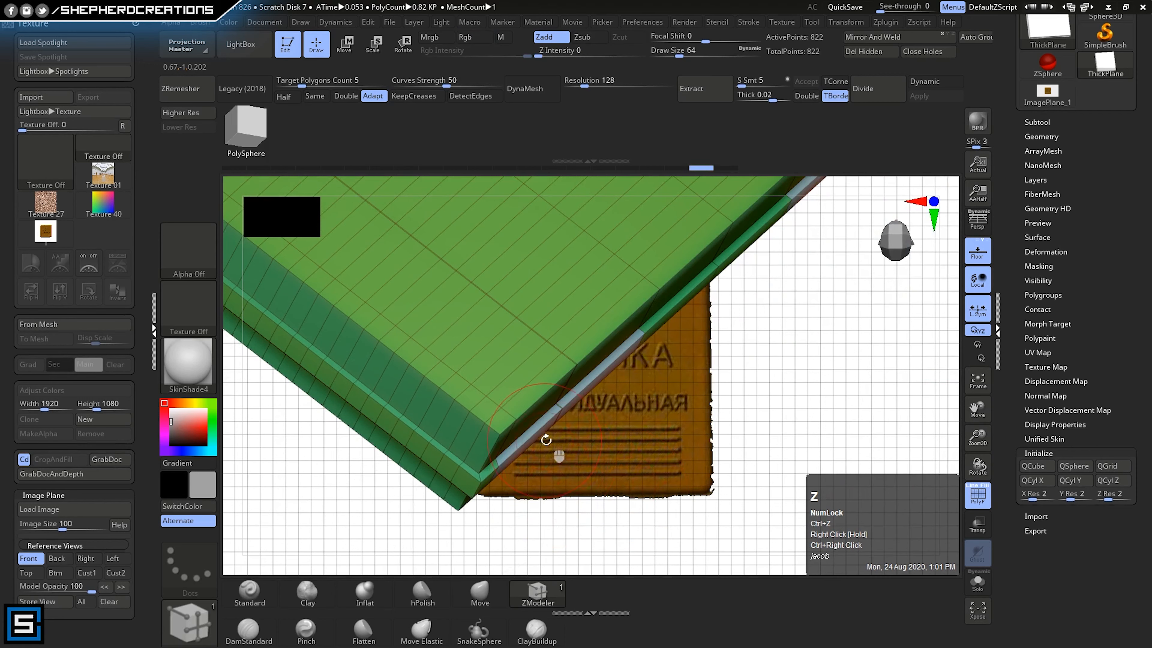
# - Try extruding the marked rim sections with QMesh again and undo it
pyautogui.moveTo(545, 440); pyautogui.dragTo(550, 440, button='right')
pyautogui.moveTo(526, 427); pyautogui.dragTo(531, 437)
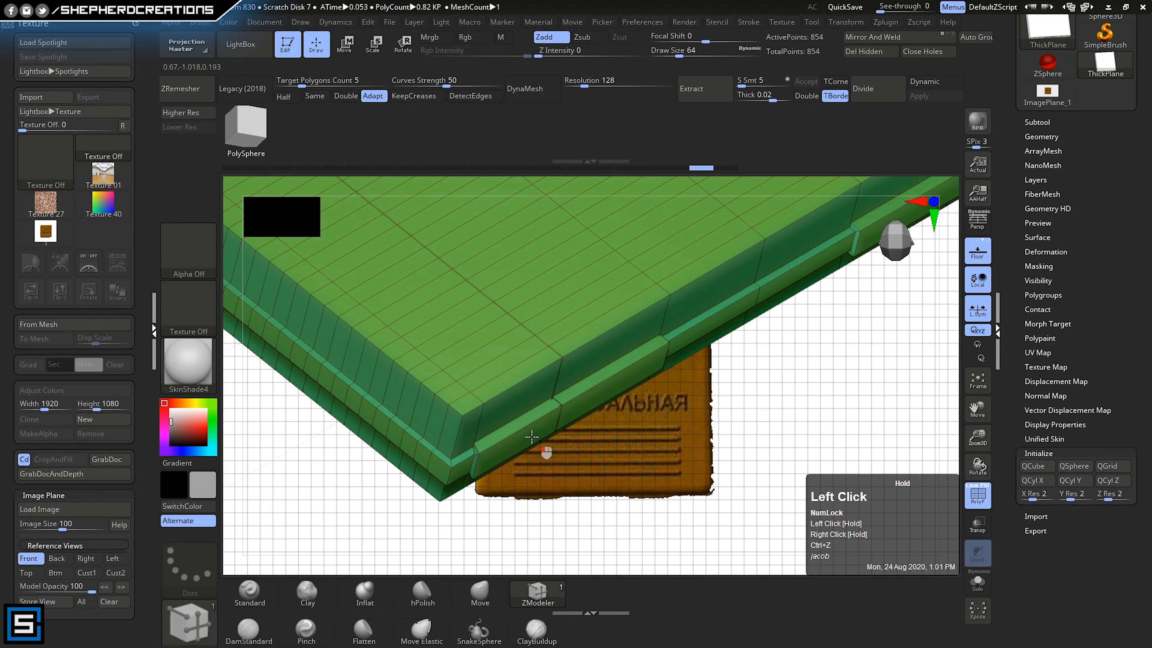
pyautogui.moveTo(532, 437); pyautogui.dragTo(531, 438)
pyautogui.hotkey('ctrl', 'z')
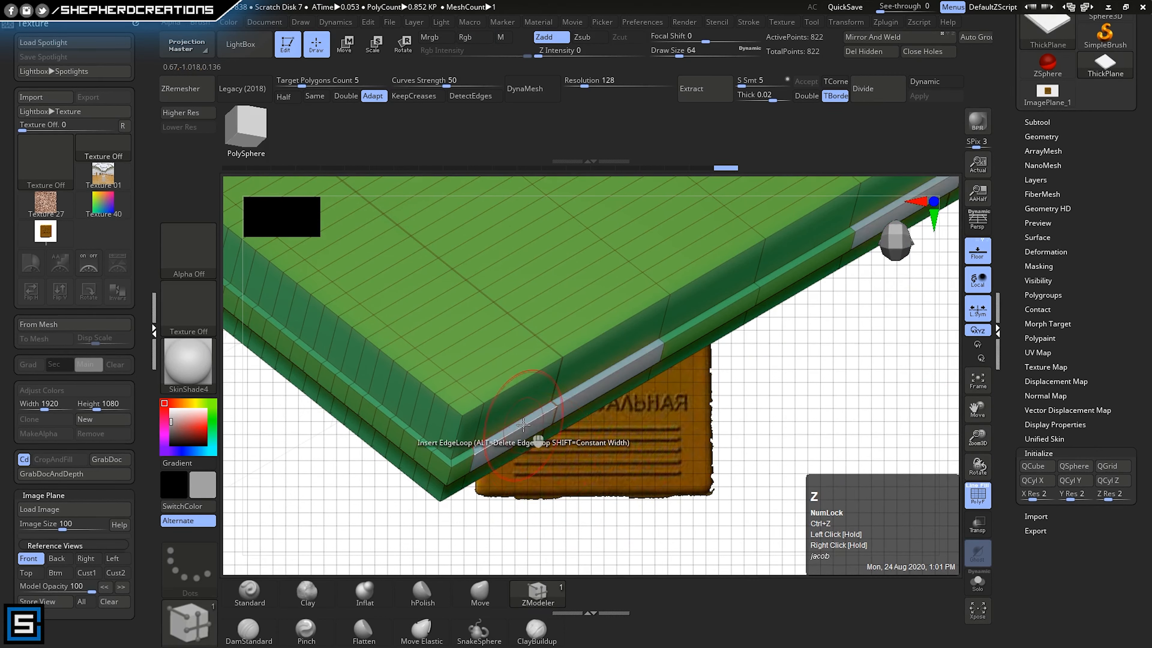
# - Insert edge loops around the box's side walls, one just above and one just below the raised rim
pyautogui.moveTo(531, 438); pyautogui.dragTo(503, 401, button='right')
pyautogui.click(454, 418)
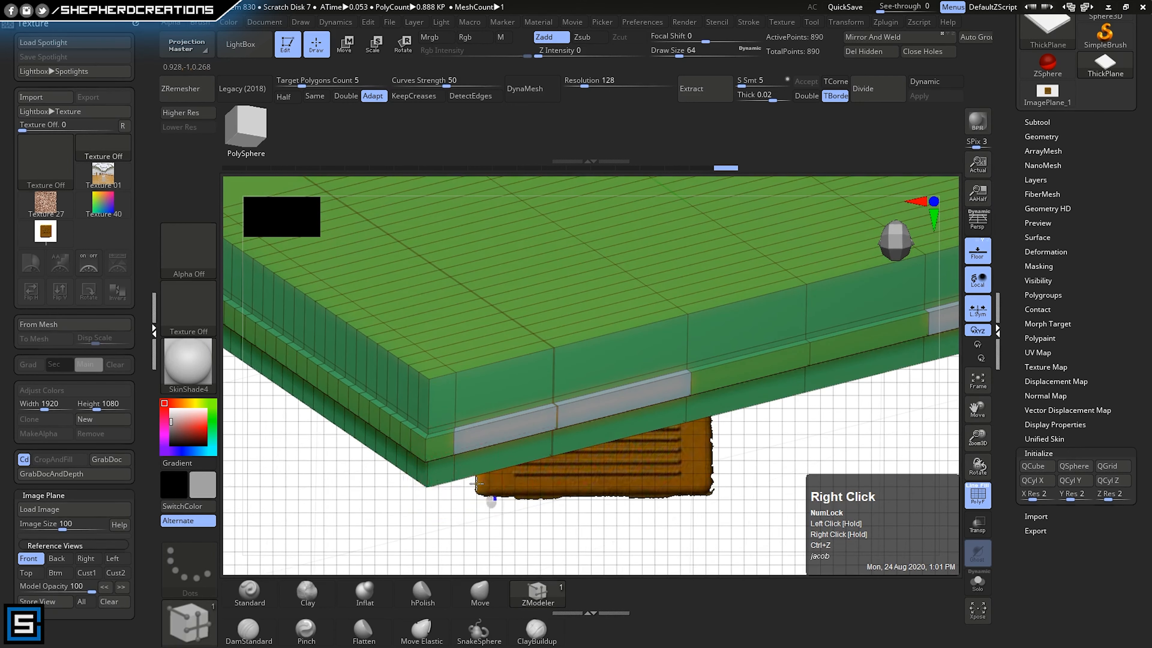
pyautogui.moveTo(476, 483); pyautogui.dragTo(461, 507, button='right')
pyautogui.moveTo(455, 440); pyautogui.dragTo(453, 421)
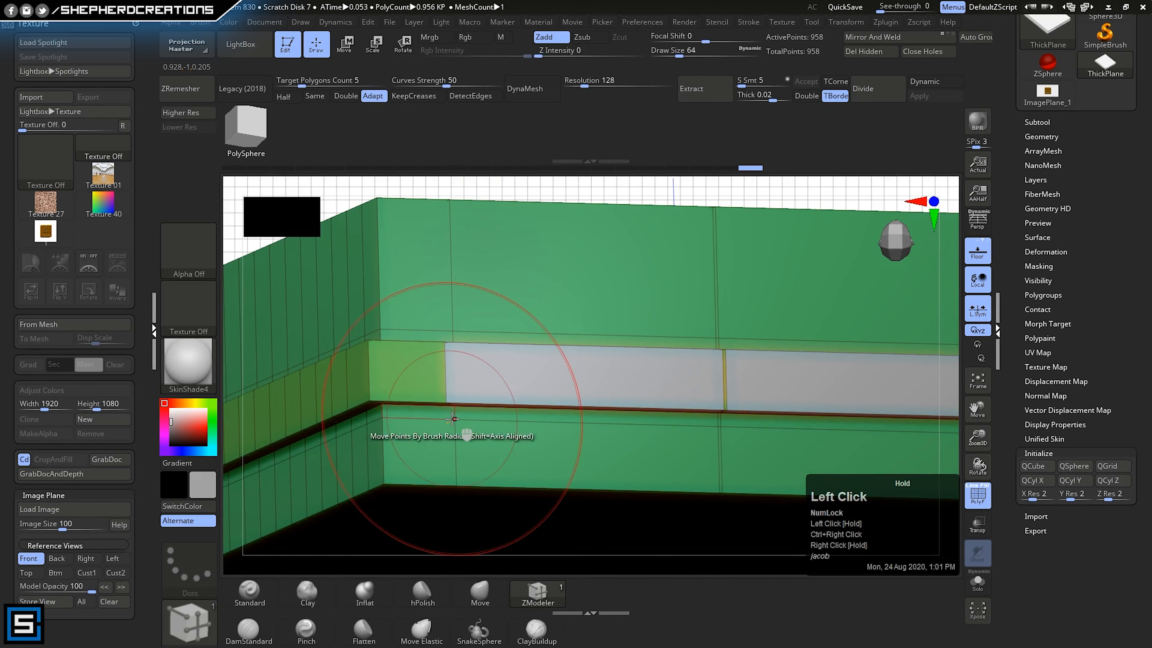
pyautogui.moveTo(462, 432); pyautogui.dragTo(480, 466, button='right')
# - Extrude the marked rim sections between the new supporting edge loops with QMesh
pyautogui.moveTo(477, 393); pyautogui.dragTo(497, 381, button='right')
pyautogui.moveTo(497, 380); pyautogui.dragTo(517, 370)
pyautogui.moveTo(517, 370); pyautogui.dragTo(682, 404, button='right')
# - Inspect the extruded rim sections with Dynamic Subdiv smoothing on and return to the unsmoothed mesh
pyautogui.click(191, 115)
pyautogui.moveTo(512, 399); pyautogui.dragTo(609, 386, button='right')
pyautogui.click(191, 122)
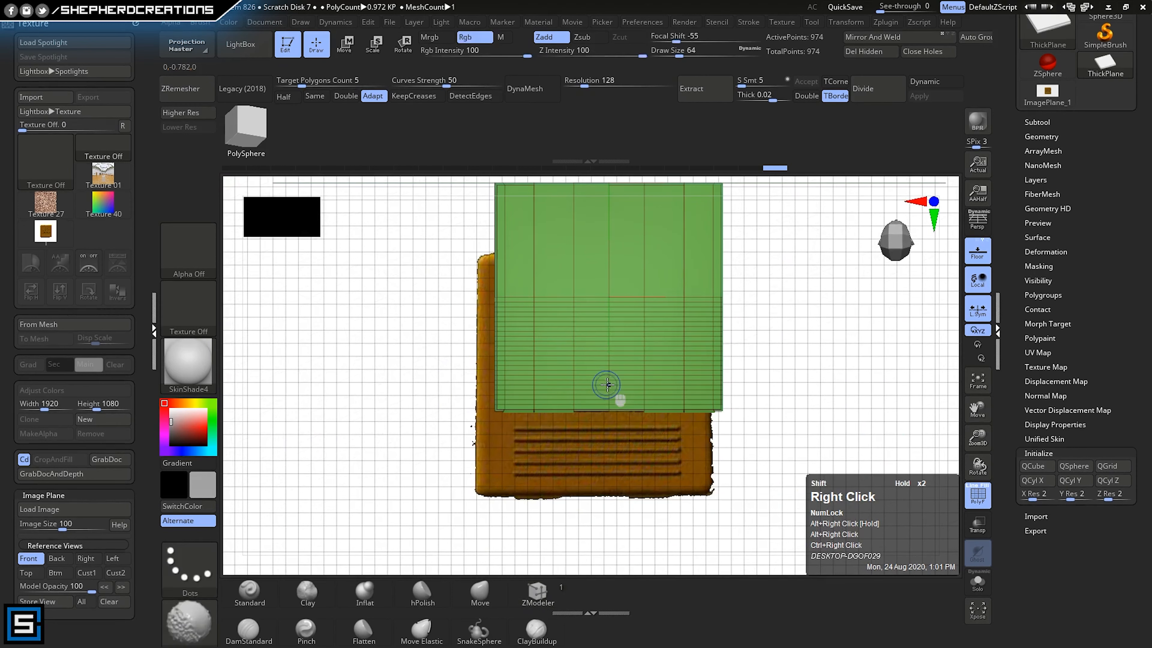
# - Align the box to the Front reference view and set the model opacity to 63
pyautogui.click(30, 559)
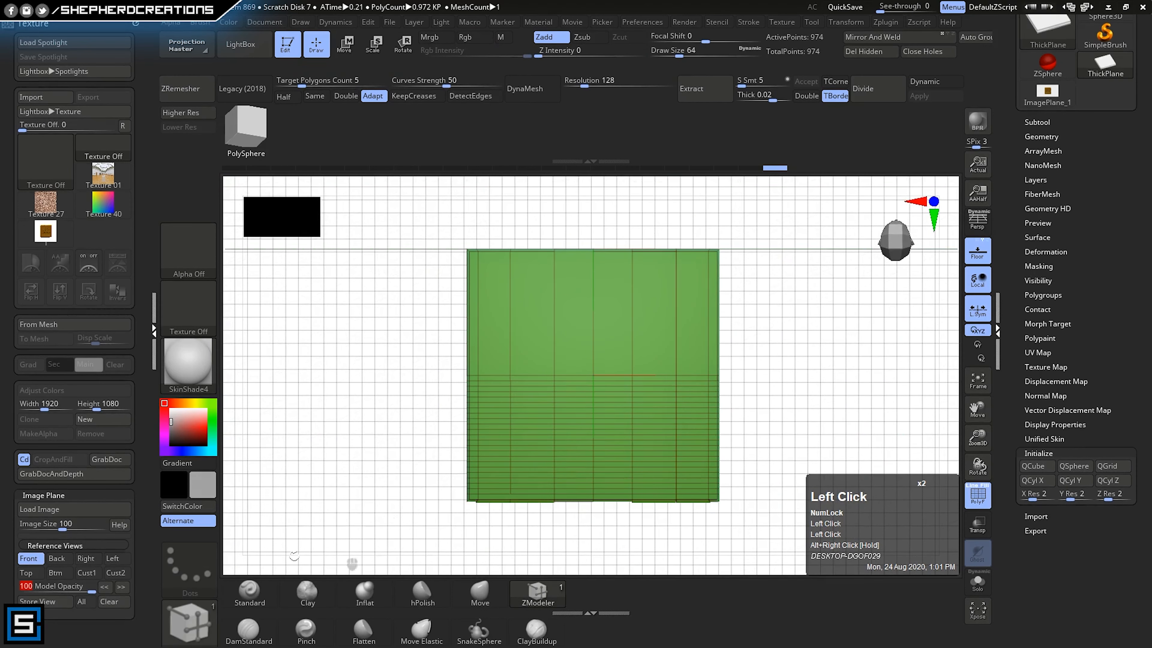
pyautogui.moveTo(76, 589); pyautogui.dragTo(65, 588)
pyautogui.moveTo(625, 439); pyautogui.dragTo(647, 498, button='right')
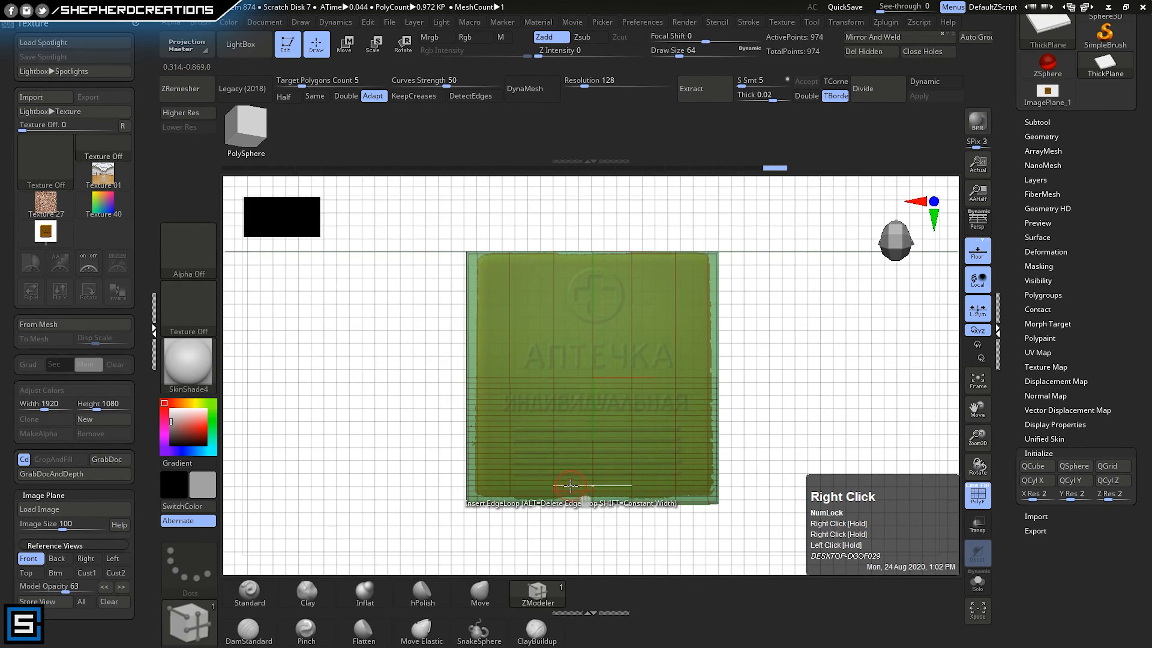
# - Mark five alternating horizontal strips on the box face over the reference's lower lines as a temporary polygroup
pyautogui.press('alt')
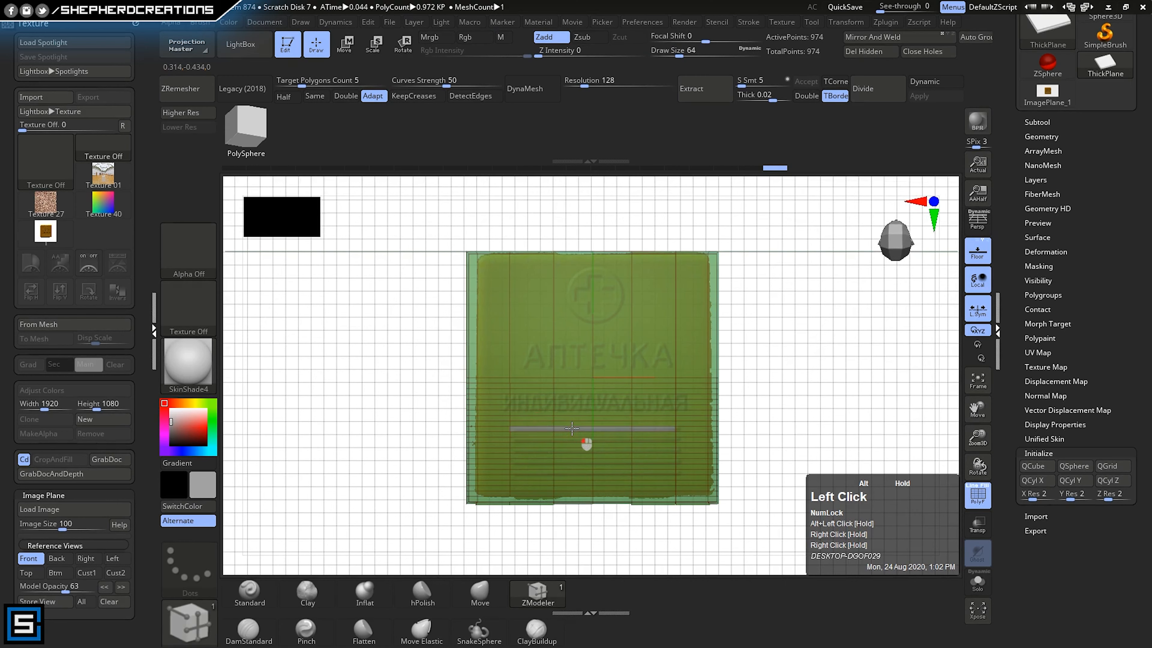
pyautogui.keyDown('alt'); pyautogui.doubleClick(543, 438); pyautogui.keyUp('alt')
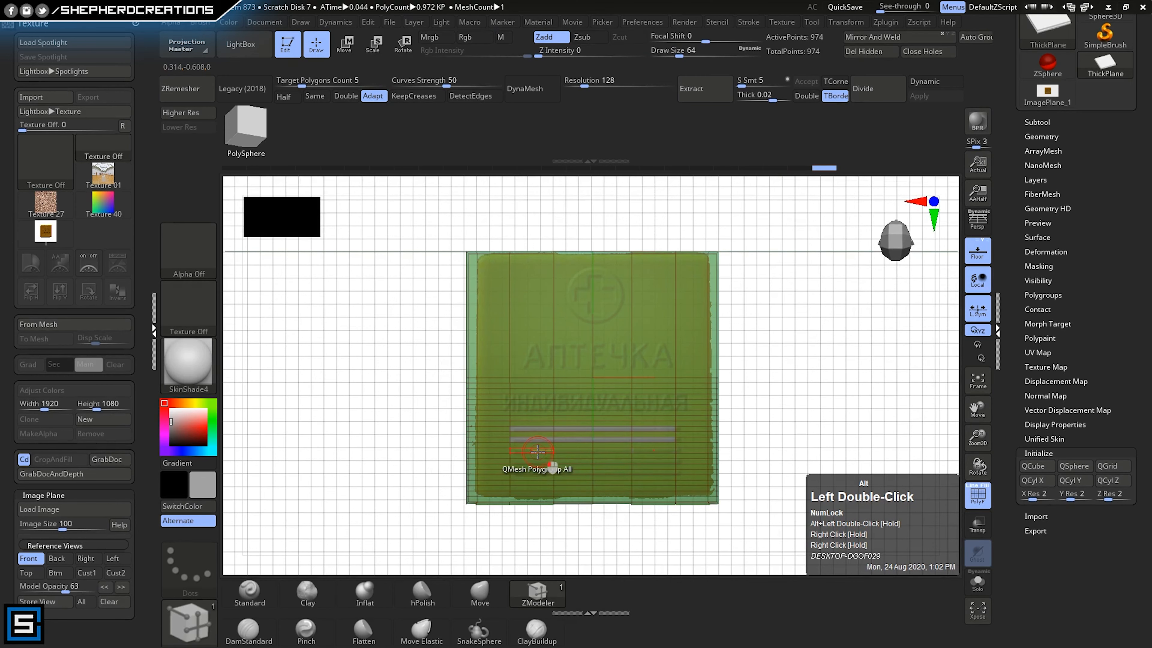
pyautogui.keyDown('alt'); pyautogui.click(544, 462); pyautogui.keyUp('alt')
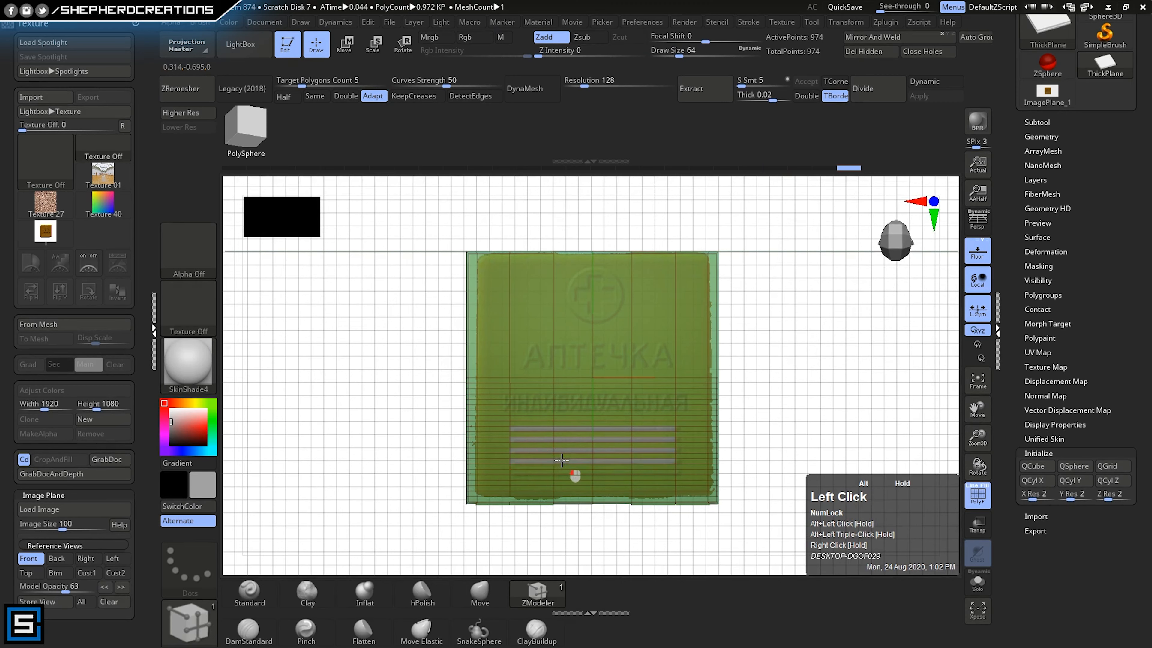
pyautogui.keyDown('alt'); pyautogui.doubleClick(555, 472); pyautogui.keyUp('alt')
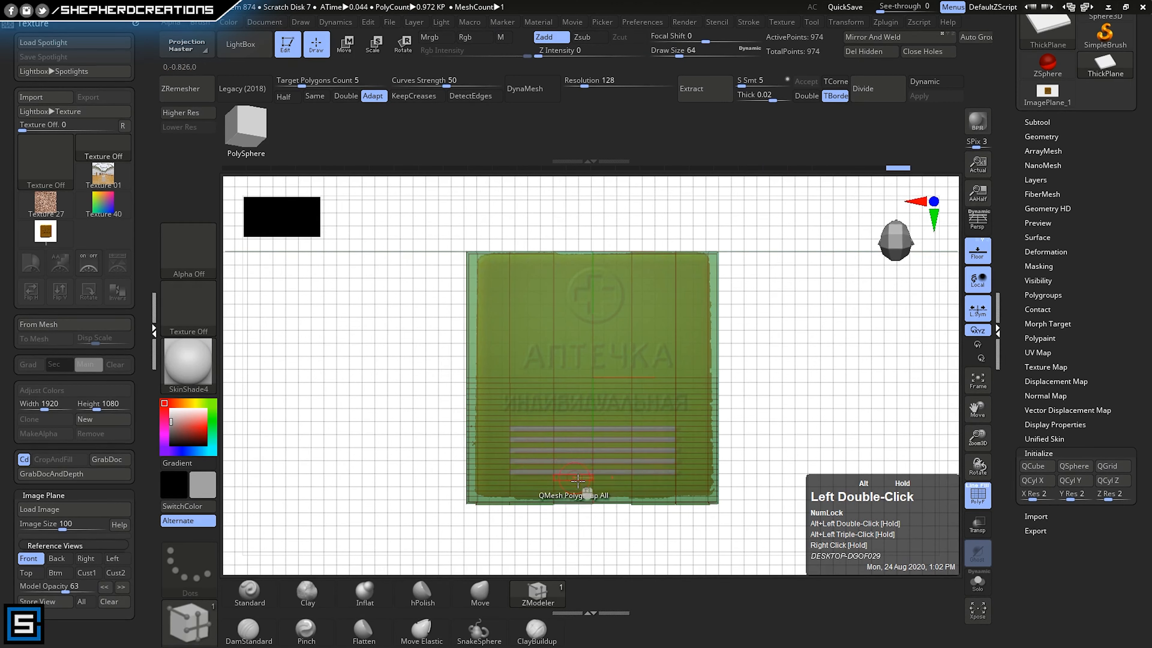
# - Extrude the five marked strips on the box face slightly with QMesh and compare them with the reference lines
pyautogui.moveTo(646, 491); pyautogui.dragTo(647, 465, button='right')
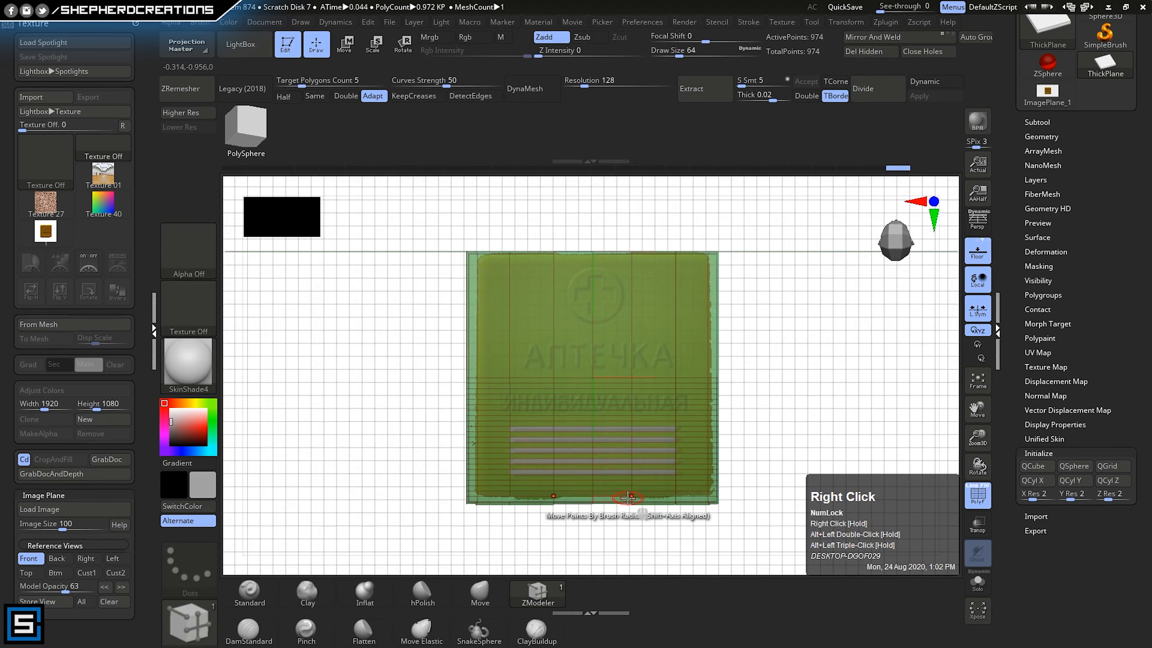
pyautogui.click(195, 463)
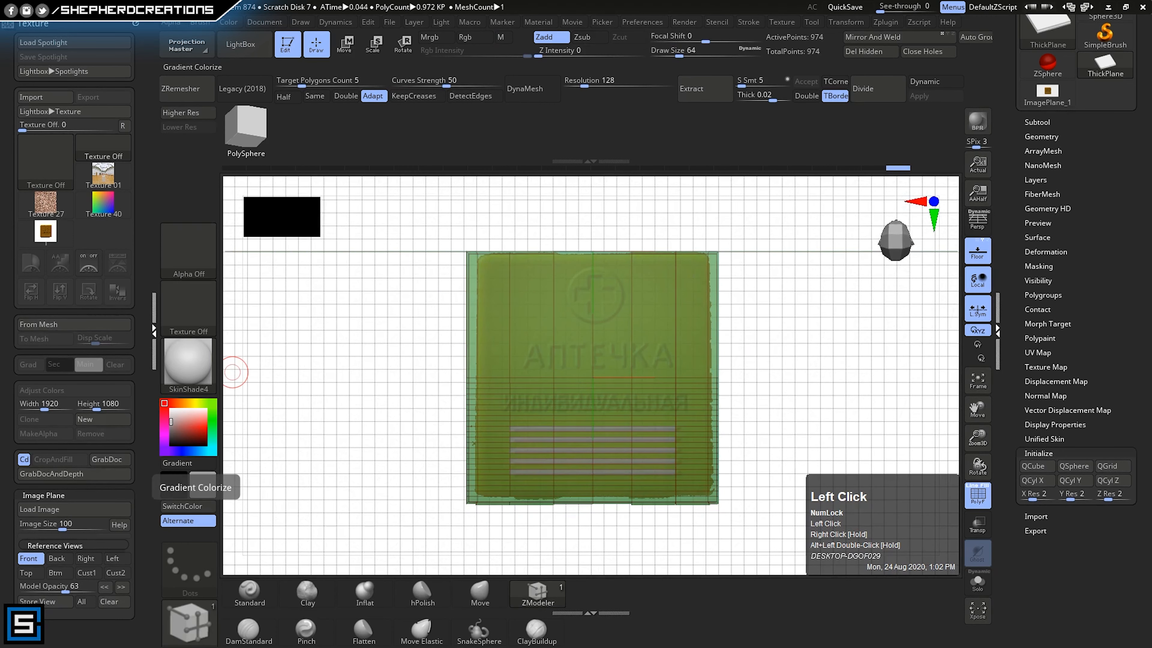
pyautogui.moveTo(637, 494); pyautogui.dragTo(549, 440, button='right')
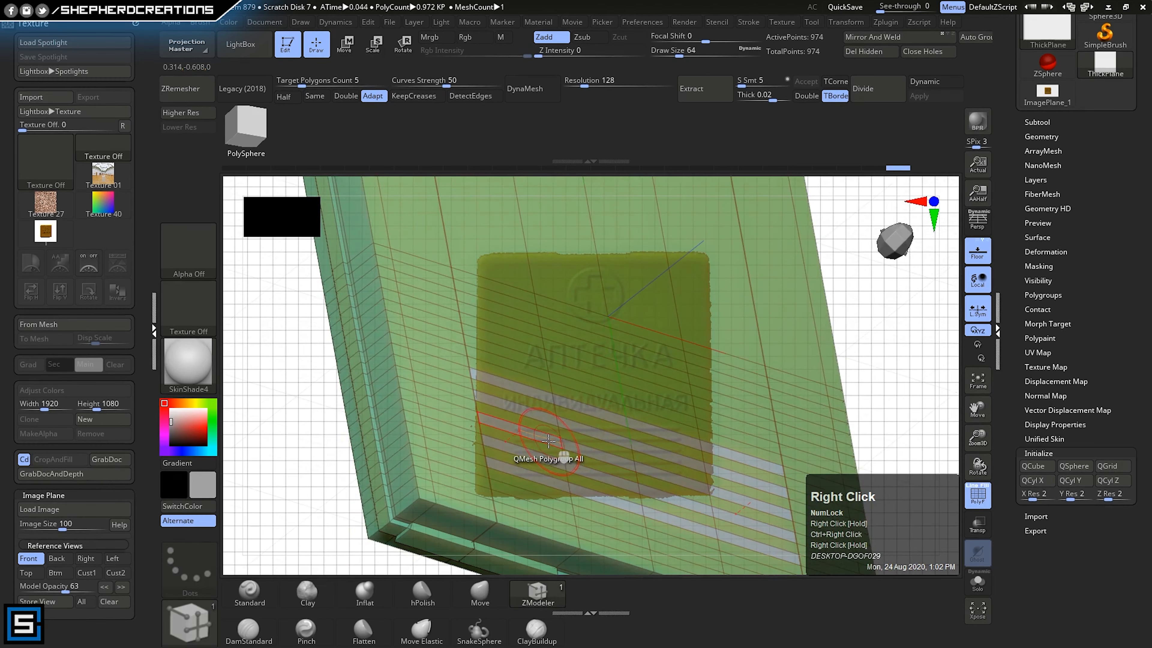
pyautogui.moveTo(543, 437); pyautogui.dragTo(549, 434)
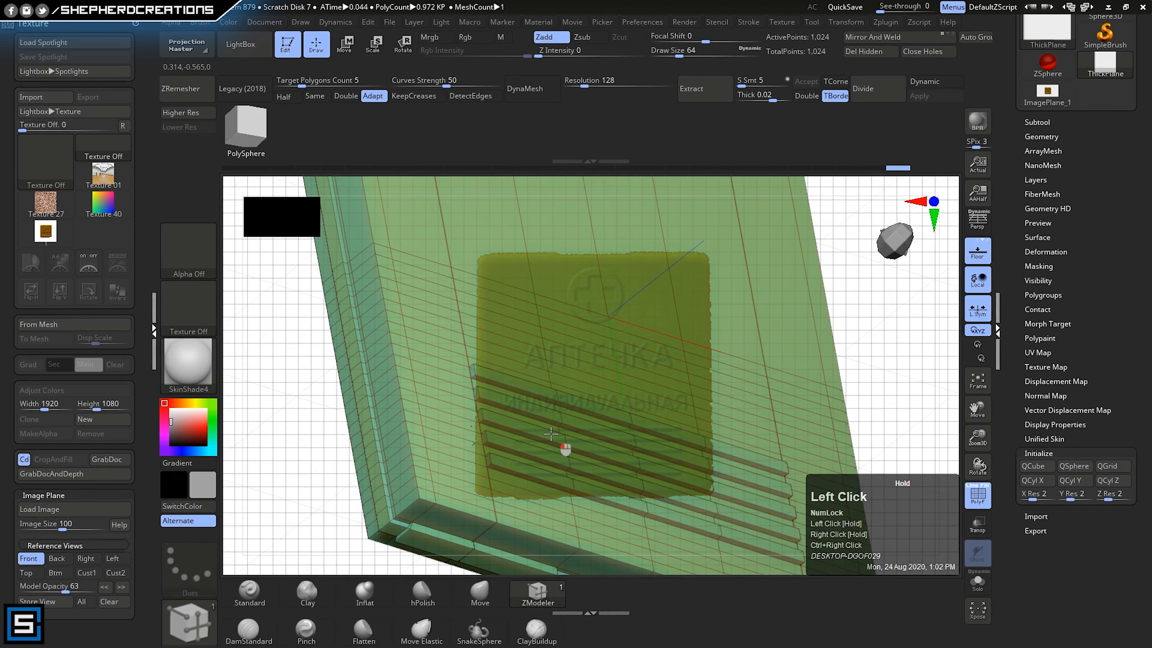
pyautogui.moveTo(607, 419); pyautogui.dragTo(647, 461, button='right')
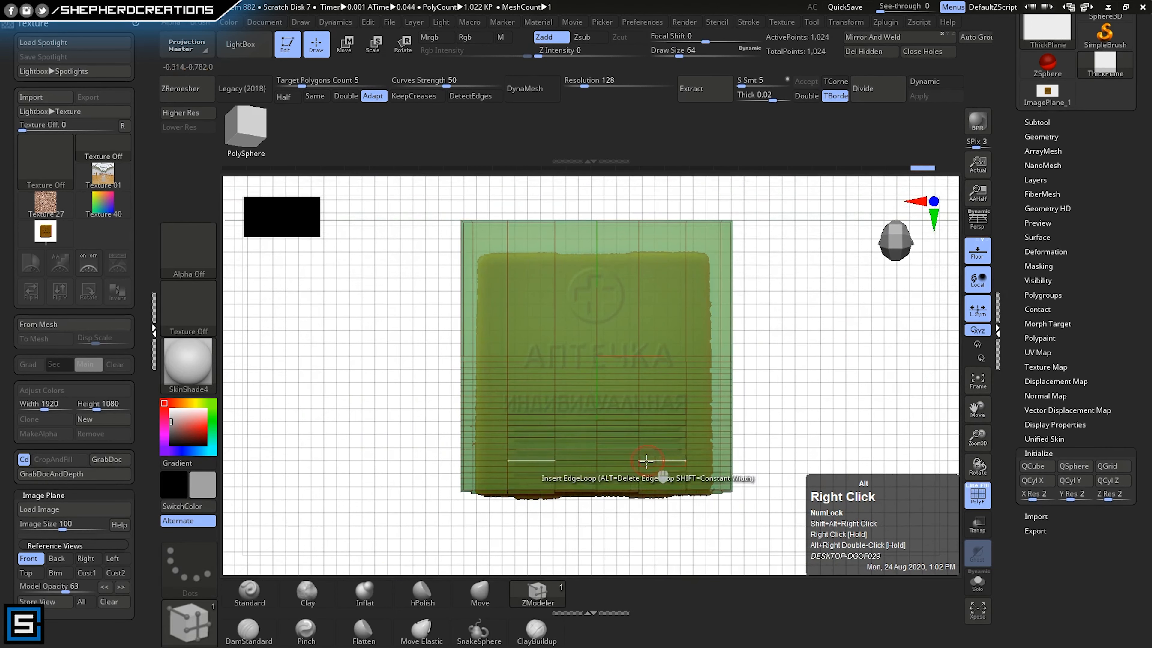
pyautogui.moveTo(644, 399); pyautogui.dragTo(655, 344, button='right')
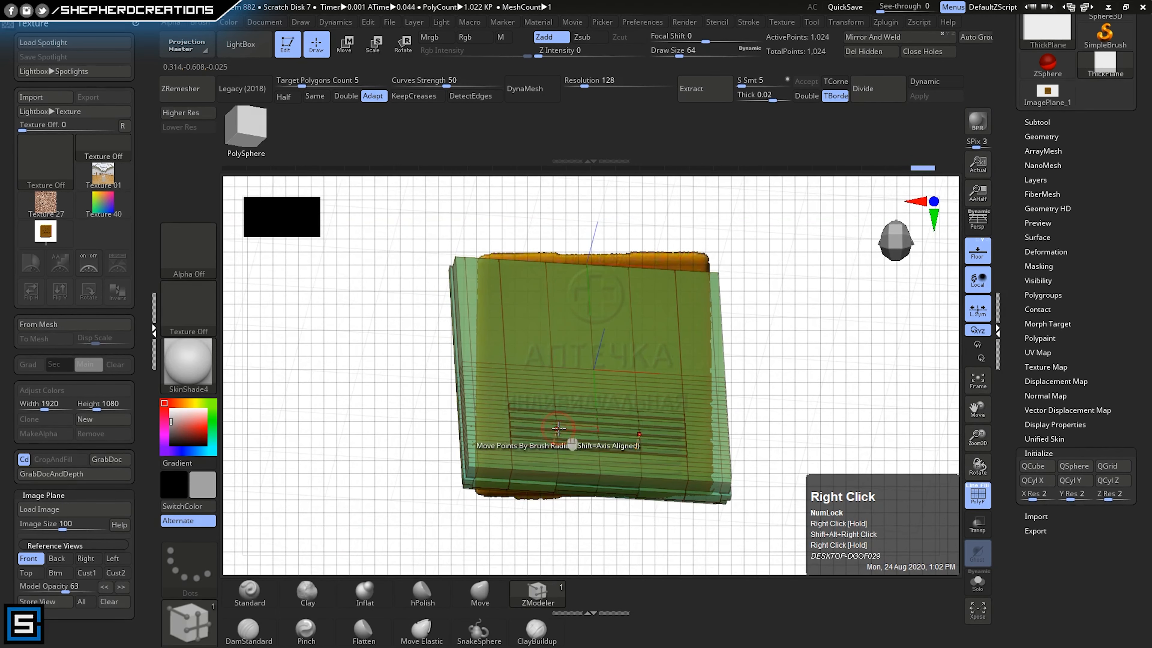
pyautogui.keyDown('alt'); pyautogui.moveTo(615, 448); pyautogui.dragTo(634, 399, button='right'); pyautogui.keyUp('alt')
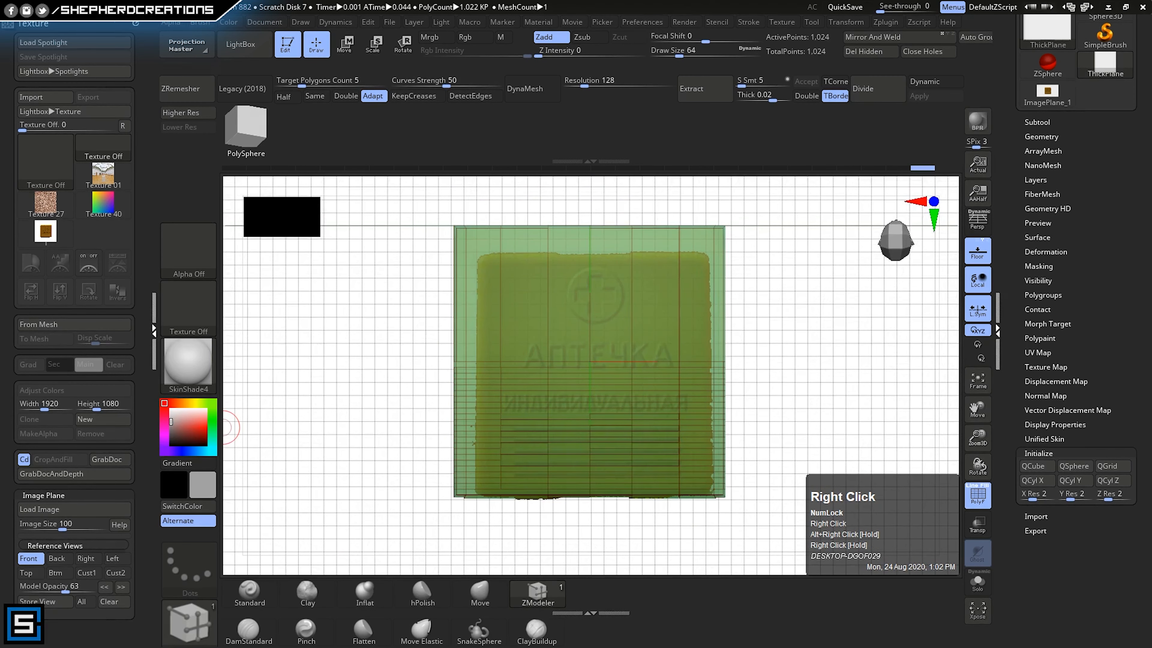
# - Compare the box with the reference in the Front view and examine its upper side
pyautogui.click(30, 559)
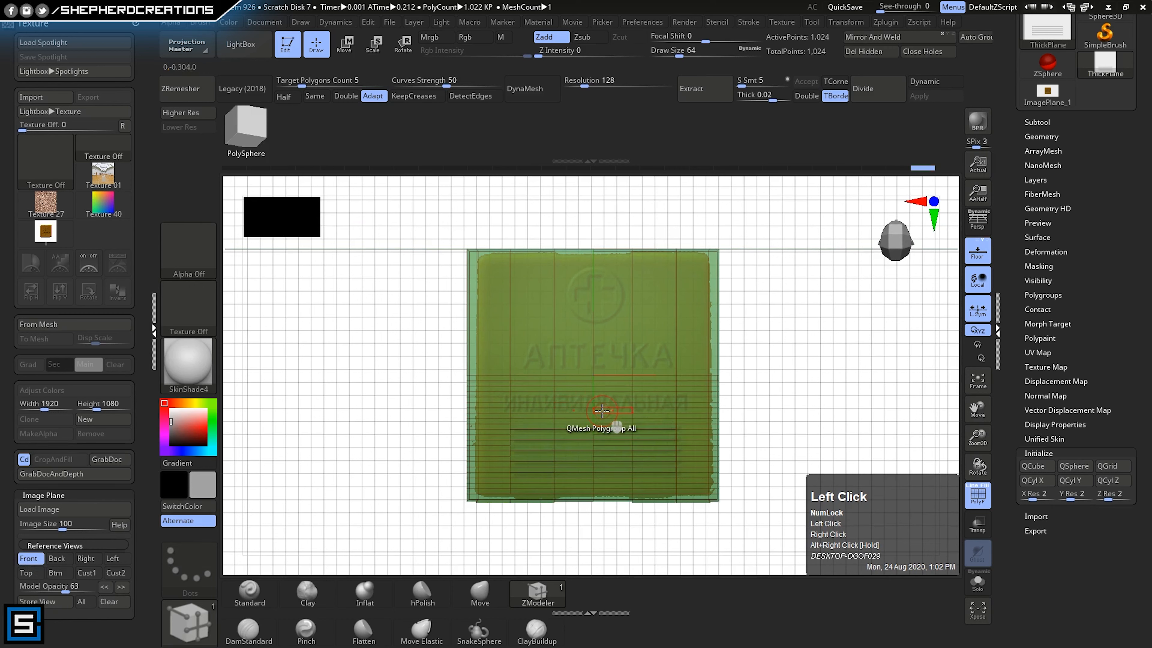
pyautogui.moveTo(616, 458)
pyautogui.mouseDown(button='right')
pyautogui.moveTo(634, 454)
pyautogui.moveTo(607, 373)
pyautogui.moveTo(606, 318)
pyautogui.mouseUp(button='right')
pyautogui.moveTo(606, 318)
pyautogui.keyDown('alt'); pyautogui.mouseDown(button='right')
pyautogui.moveTo(605, 290)
pyautogui.moveTo(621, 416)
pyautogui.moveTo(616, 523)
pyautogui.mouseUp(button='right'); pyautogui.keyUp('alt')
pyautogui.click(587, 408)
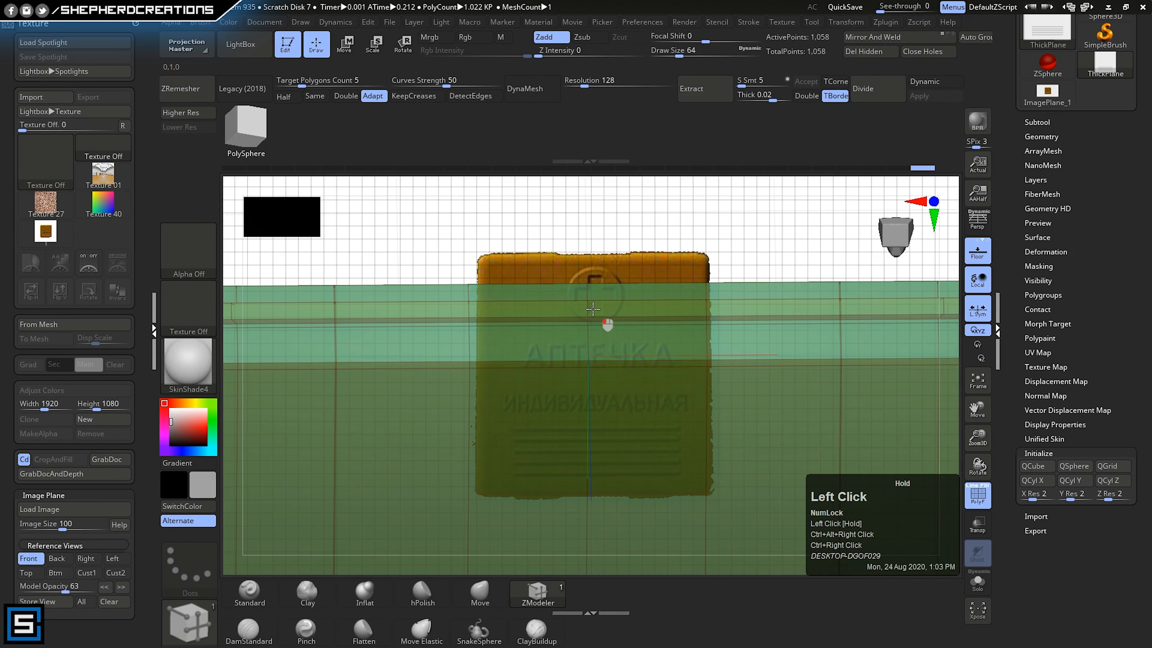
# - Insert an edge loop along the box's upper side, undoing and repeating the placement once
pyautogui.moveTo(592, 310); pyautogui.dragTo(593, 313)
pyautogui.moveTo(697, 409); pyautogui.dragTo(700, 343, button='right')
pyautogui.keyDown('ctrl'); pyautogui.moveTo(664, 443); pyautogui.dragTo(662, 365, button='right'); pyautogui.keyUp('ctrl')
pyautogui.moveTo(572, 472)
pyautogui.mouseDown(button='right')
pyautogui.moveTo(616, 477)
pyautogui.moveTo(567, 471)
pyautogui.mouseUp(button='right')
pyautogui.moveTo(660, 418)
pyautogui.keyDown('alt'); pyautogui.mouseDown(button='right')
pyautogui.moveTo(553, 345)
pyautogui.moveTo(571, 494)
pyautogui.moveTo(573, 437)
pyautogui.moveTo(639, 466)
pyautogui.moveTo(630, 486)
pyautogui.moveTo(632, 450)
pyautogui.moveTo(633, 471)
pyautogui.mouseUp(button='right'); pyautogui.keyUp('alt')
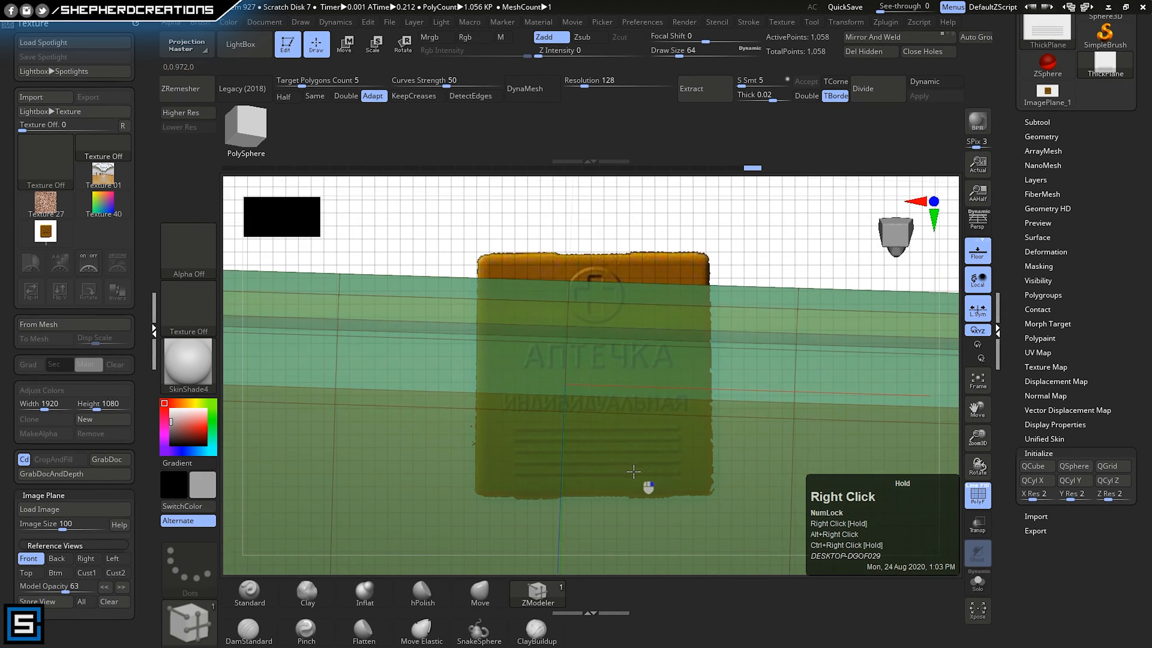
pyautogui.moveTo(748, 416)
pyautogui.mouseDown(button='right')
pyautogui.moveTo(745, 375)
pyautogui.moveTo(734, 372)
pyautogui.moveTo(727, 396)
pyautogui.moveTo(728, 360)
pyautogui.mouseUp(button='right')
pyautogui.press('ctrl')
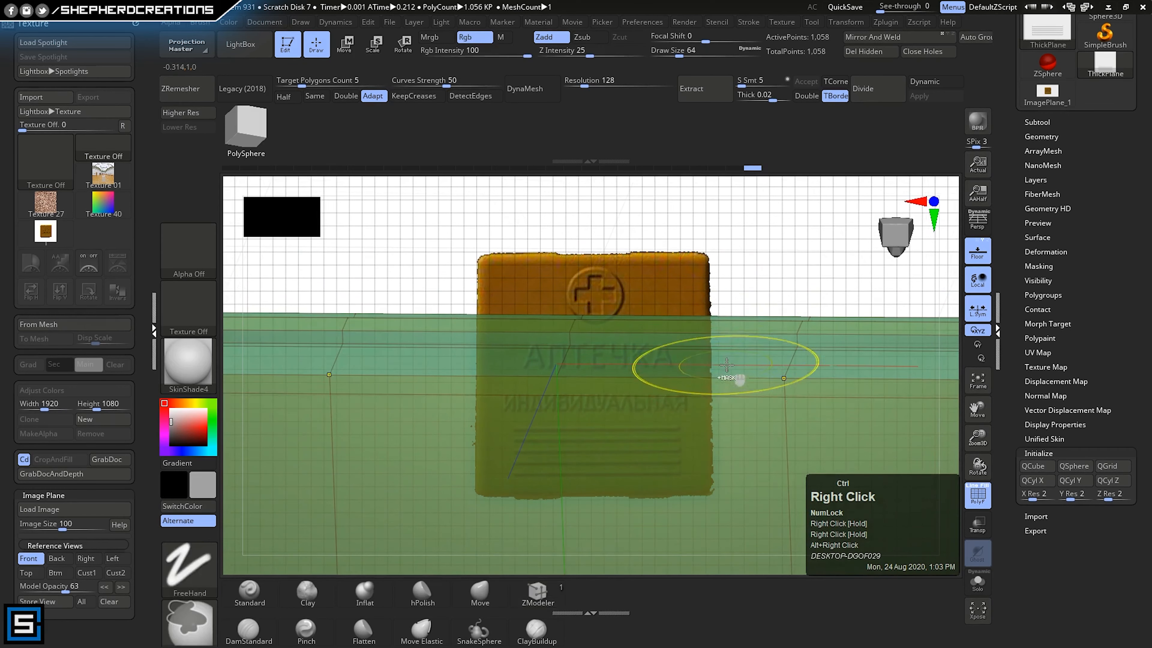
pyautogui.hotkey('ctrl', 'z')
pyautogui.click(560, 415)
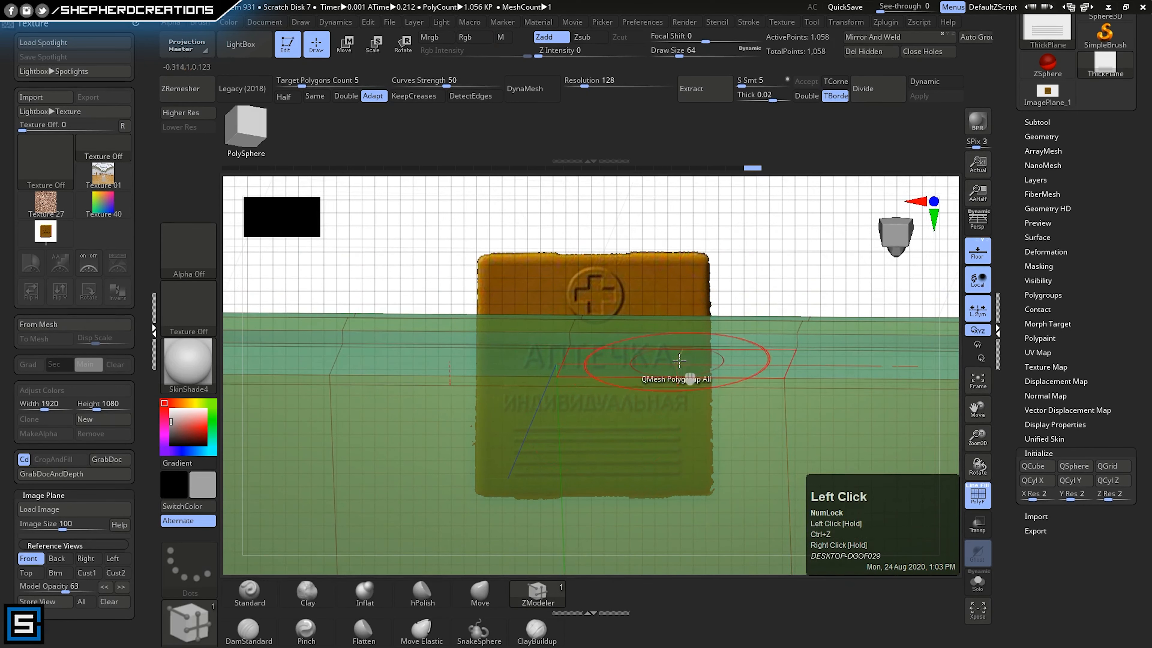
# - Mark the middle section of the box's upper side as a temporary polygroup and push it slightly inward with QMesh
pyautogui.moveTo(679, 361); pyautogui.dragTo(738, 389, button='right')
pyautogui.keyDown('alt'); pyautogui.moveTo(729, 392); pyautogui.dragTo(663, 316); pyautogui.keyUp('alt')
pyautogui.moveTo(663, 316); pyautogui.dragTo(623, 376, button='right')
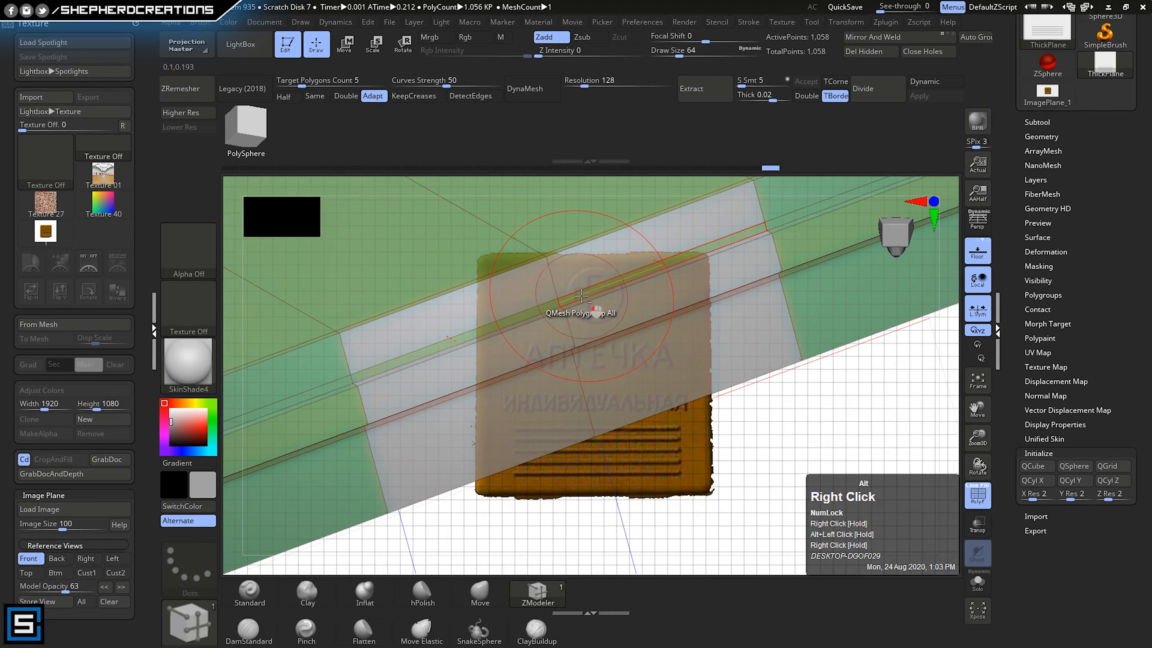
pyautogui.keyDown('alt'); pyautogui.moveTo(581, 296); pyautogui.dragTo(580, 292); pyautogui.keyUp('alt')
pyautogui.moveTo(642, 280); pyautogui.dragTo(638, 248, button='right')
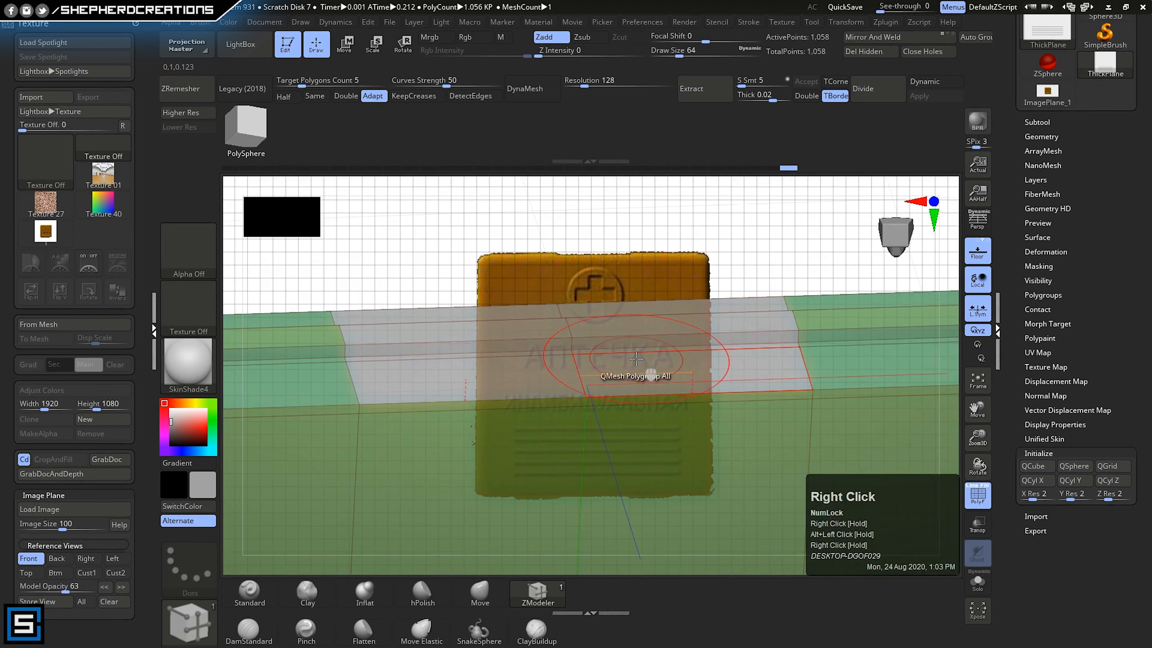
pyautogui.moveTo(635, 358); pyautogui.dragTo(634, 370)
pyautogui.moveTo(689, 396); pyautogui.dragTo(702, 251, button='right')
# - Check the notched box against the reference in the Front view and set the model opacity to 59
pyautogui.click(31, 556)
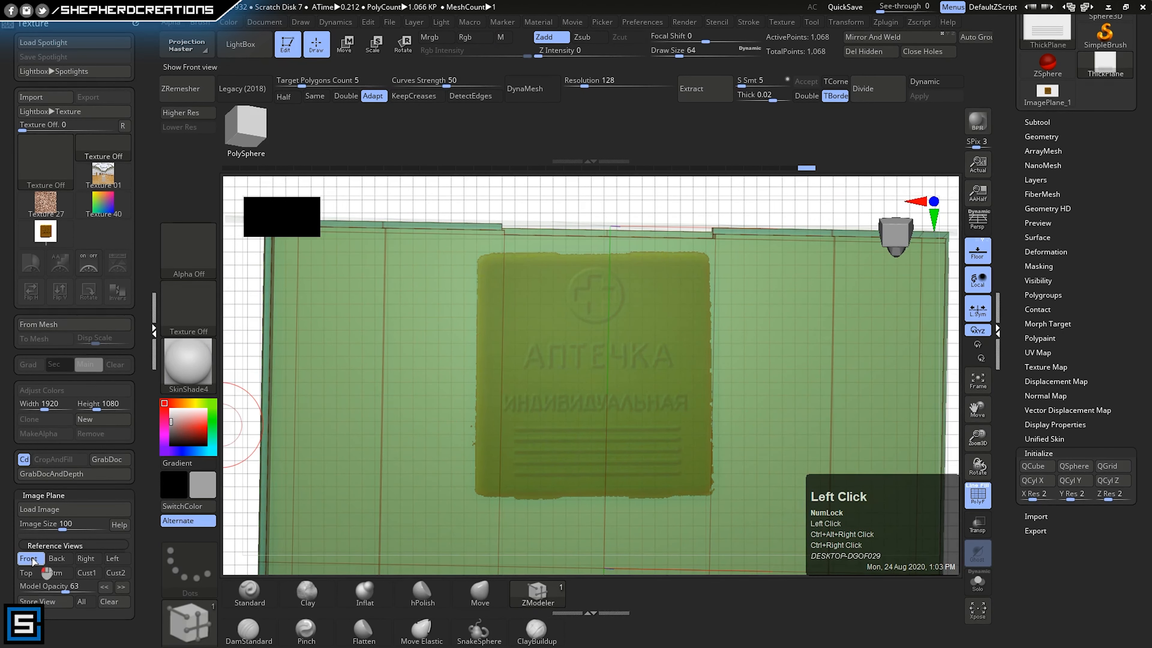
pyautogui.moveTo(64, 590); pyautogui.dragTo(107, 590)
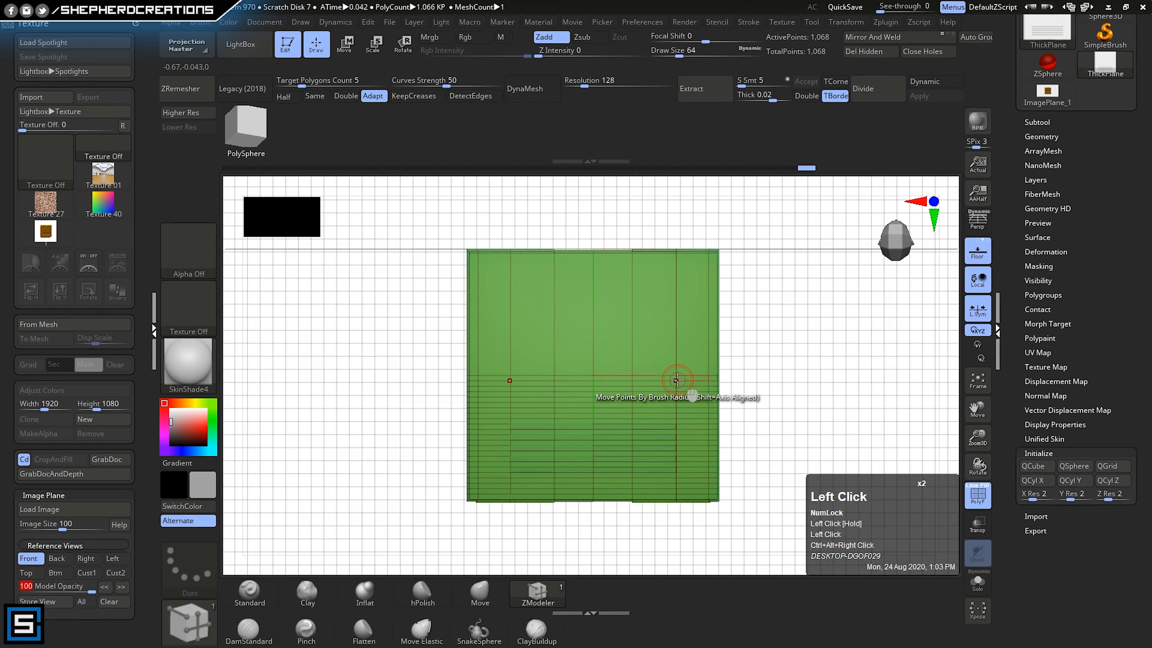
pyautogui.moveTo(678, 395)
pyautogui.mouseDown(button='right')
pyautogui.moveTo(695, 378)
pyautogui.moveTo(675, 393)
pyautogui.mouseUp(button='right')
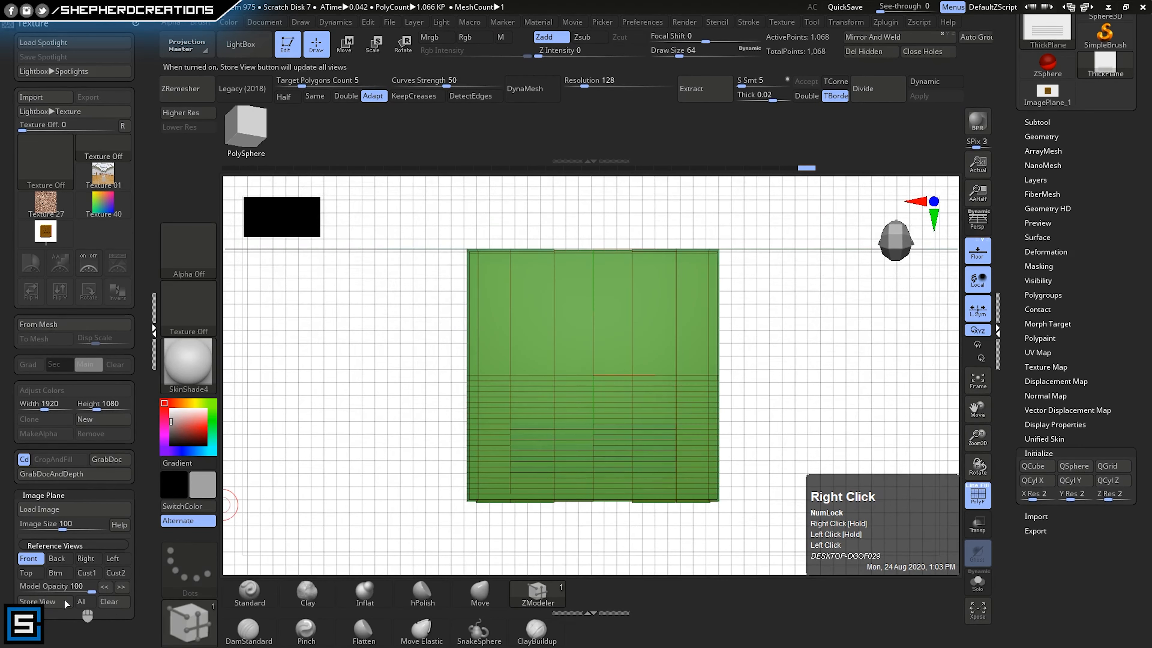
pyautogui.moveTo(91, 589); pyautogui.dragTo(62, 589)
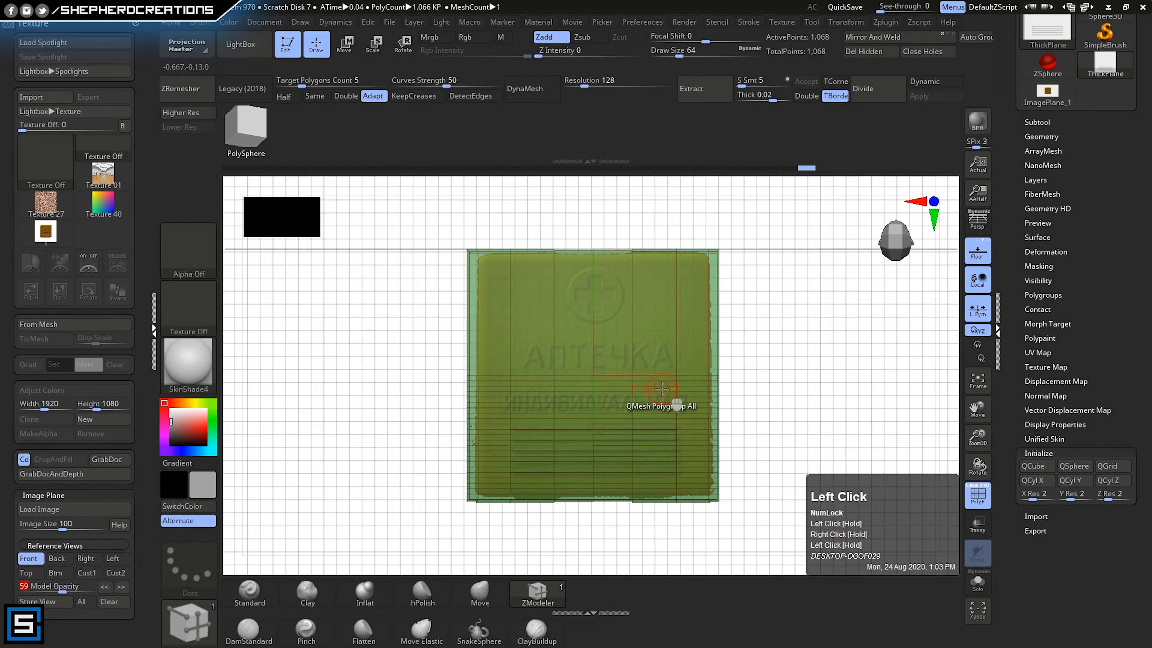
pyautogui.keyDown('ctrl'); pyautogui.moveTo(642, 390); pyautogui.dragTo(637, 391, button='right'); pyautogui.keyUp('ctrl')
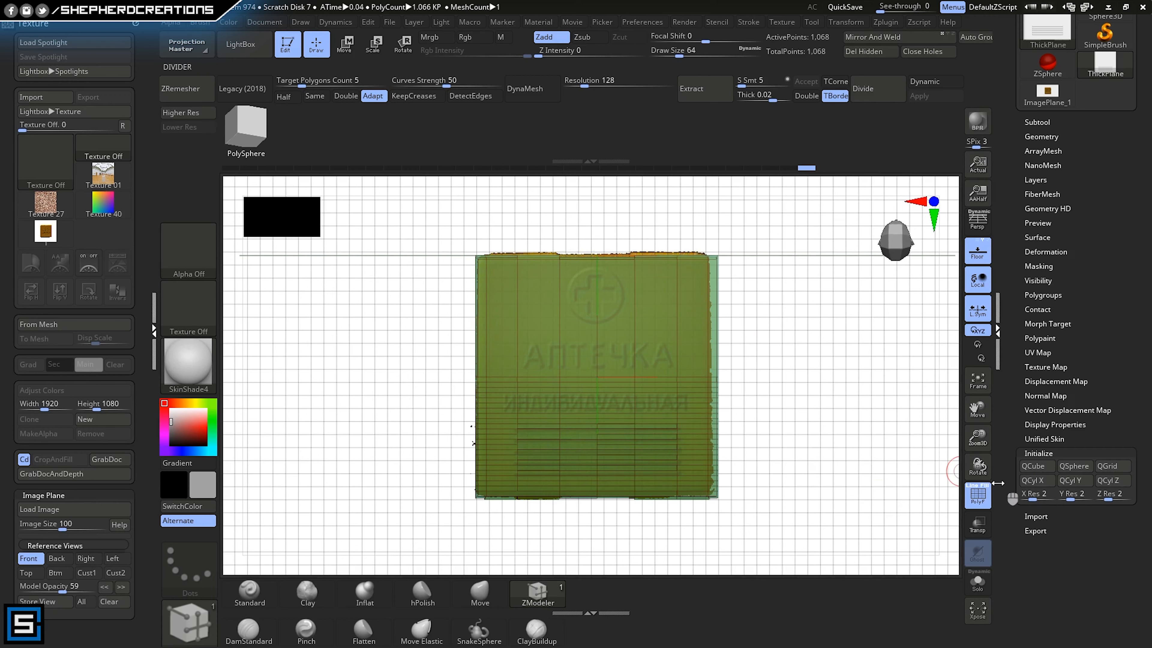
# - Append a Cylinder3D as a new subtool alongside the box
pyautogui.click(1039, 121)
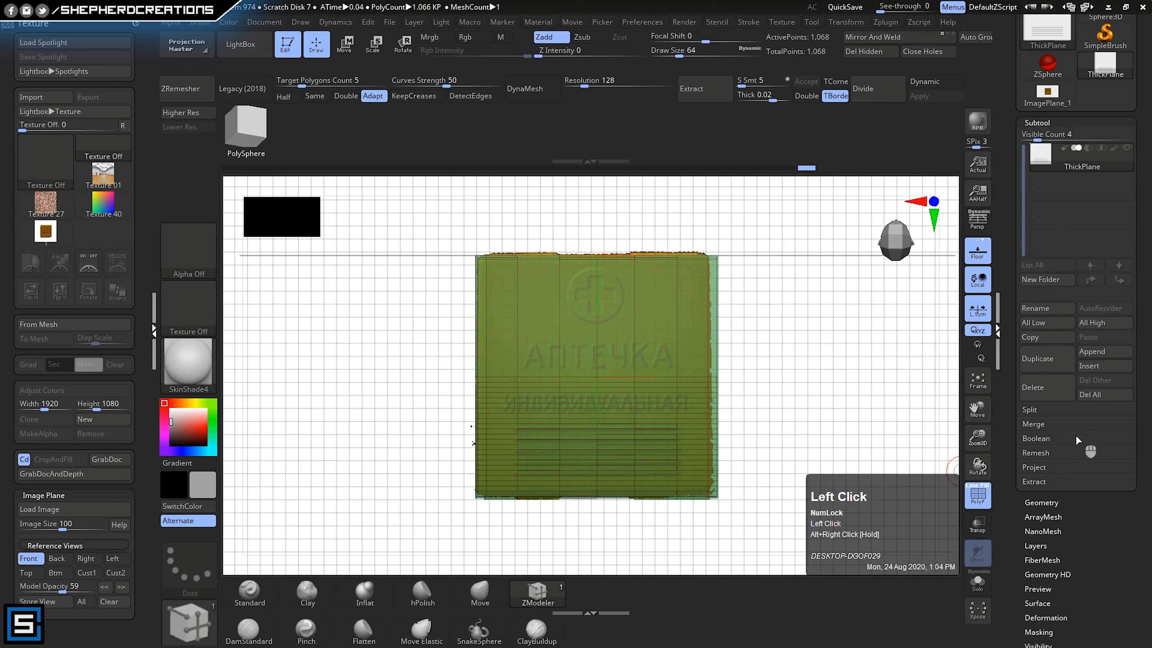
pyautogui.moveTo(1131, 430); pyautogui.dragTo(1145, 434)
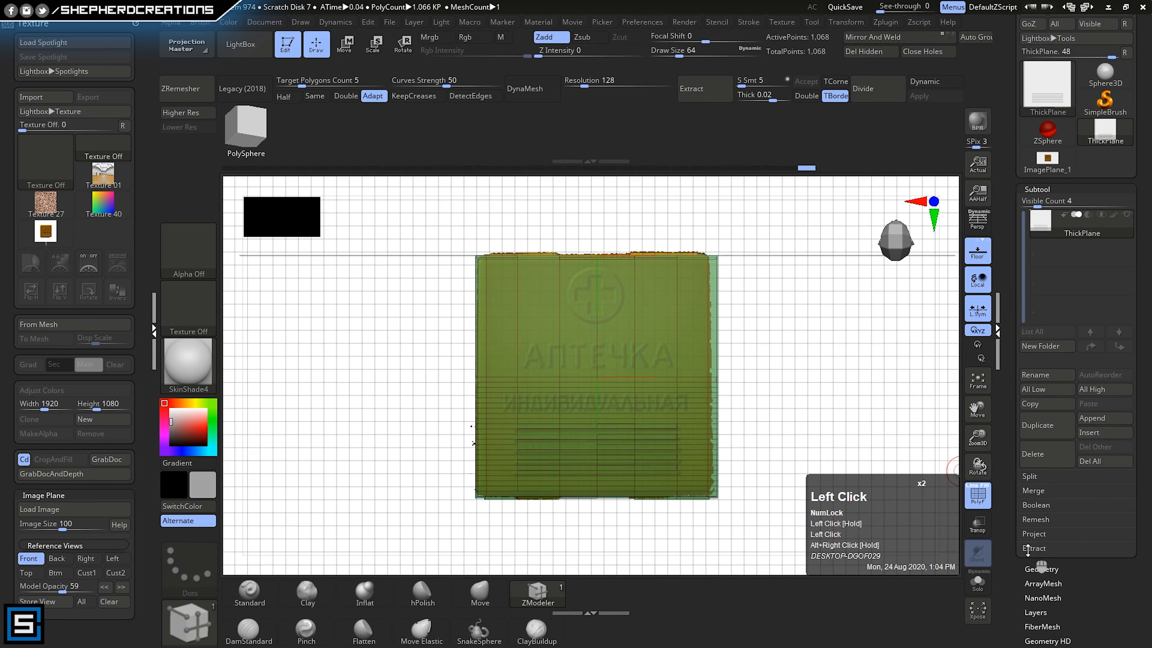
pyautogui.moveTo(1048, 182); pyautogui.dragTo(1048, 194)
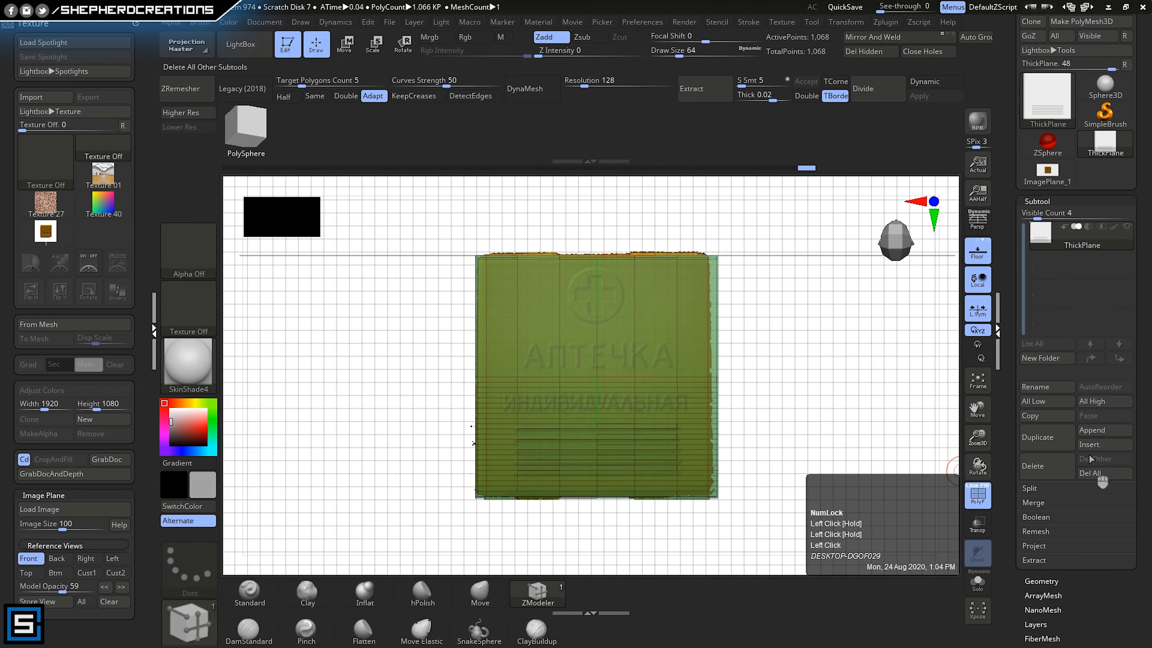
pyautogui.click(1090, 431)
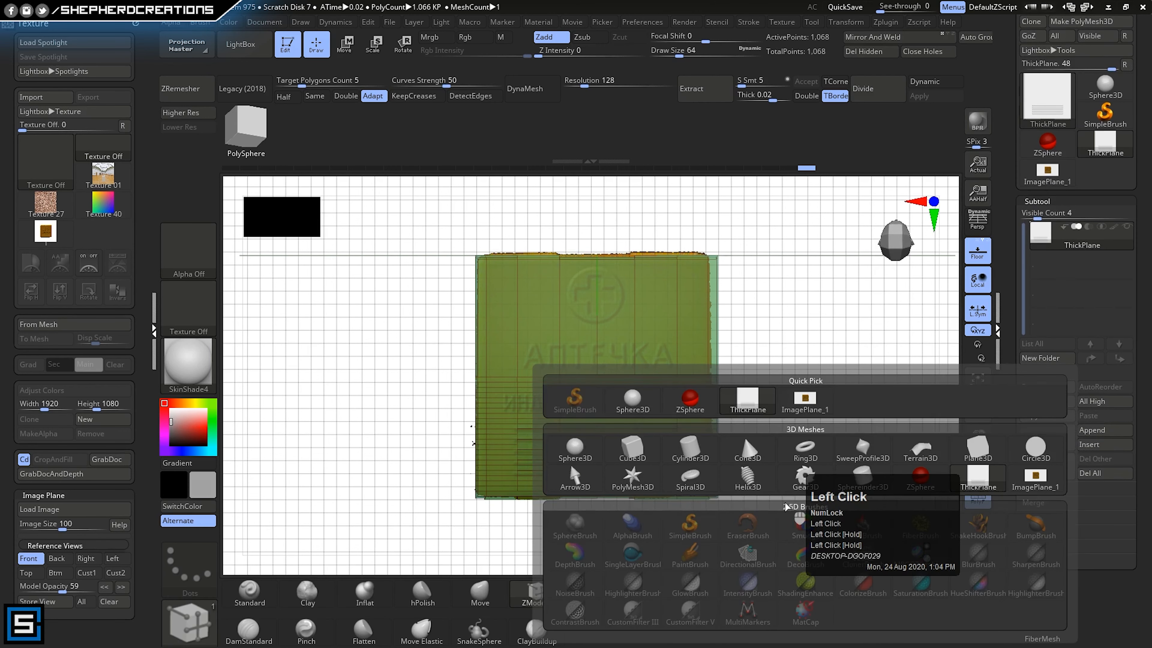
pyautogui.click(681, 458)
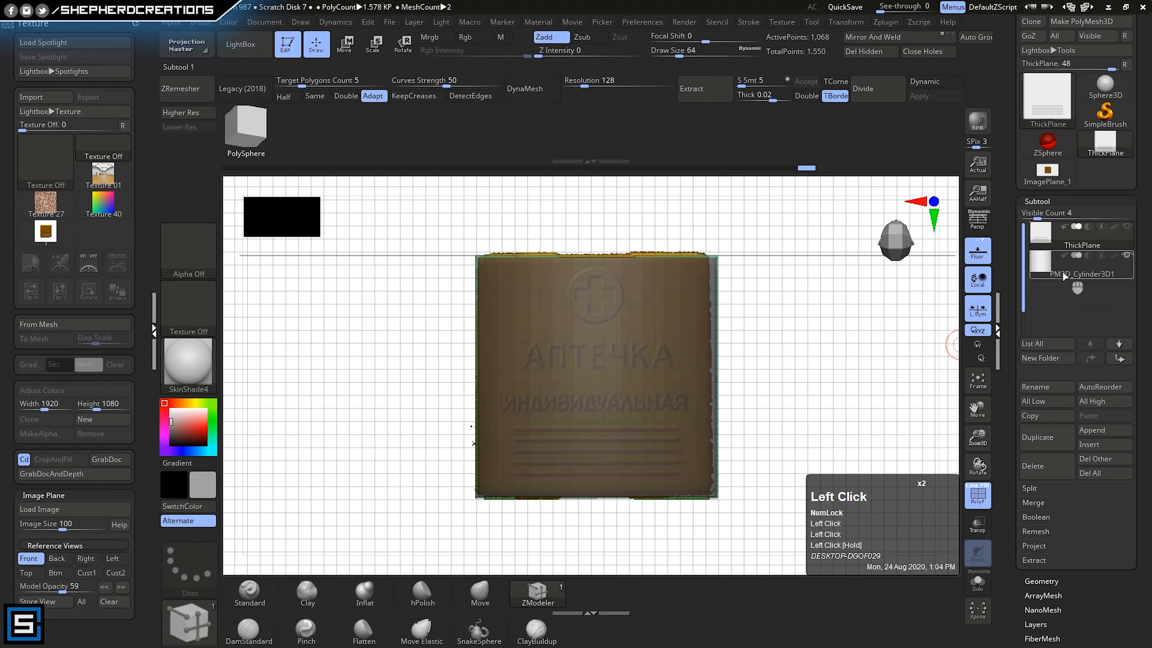
# - Select the cylinder subtool and rotate it with the gizmo until its round cap faces the front view
pyautogui.click(1063, 275)
pyautogui.moveTo(748, 427); pyautogui.dragTo(657, 434, button='right')
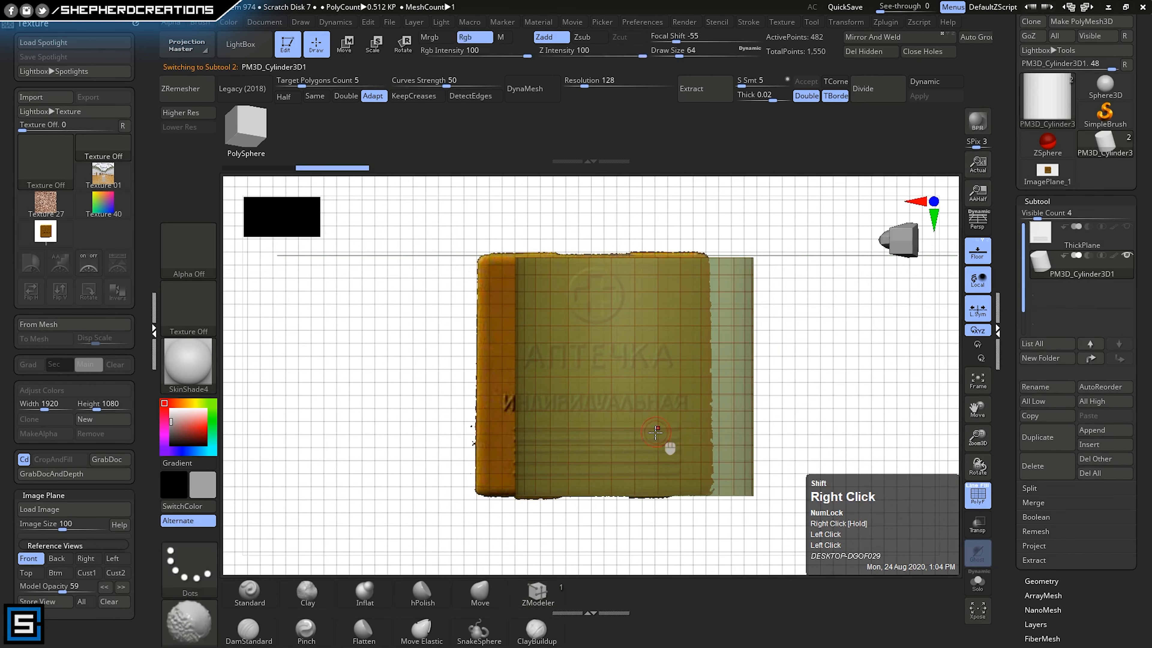
pyautogui.click(346, 46)
pyautogui.click(660, 422)
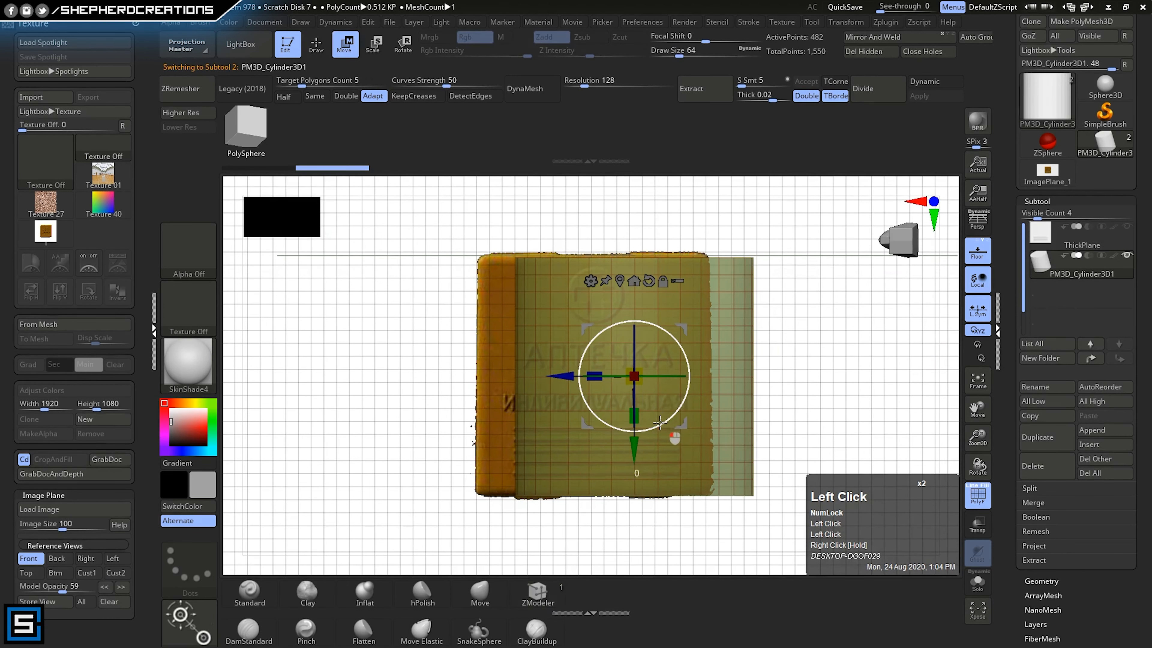
pyautogui.moveTo(660, 421); pyautogui.dragTo(730, 334)
pyautogui.rightClick(816, 381)
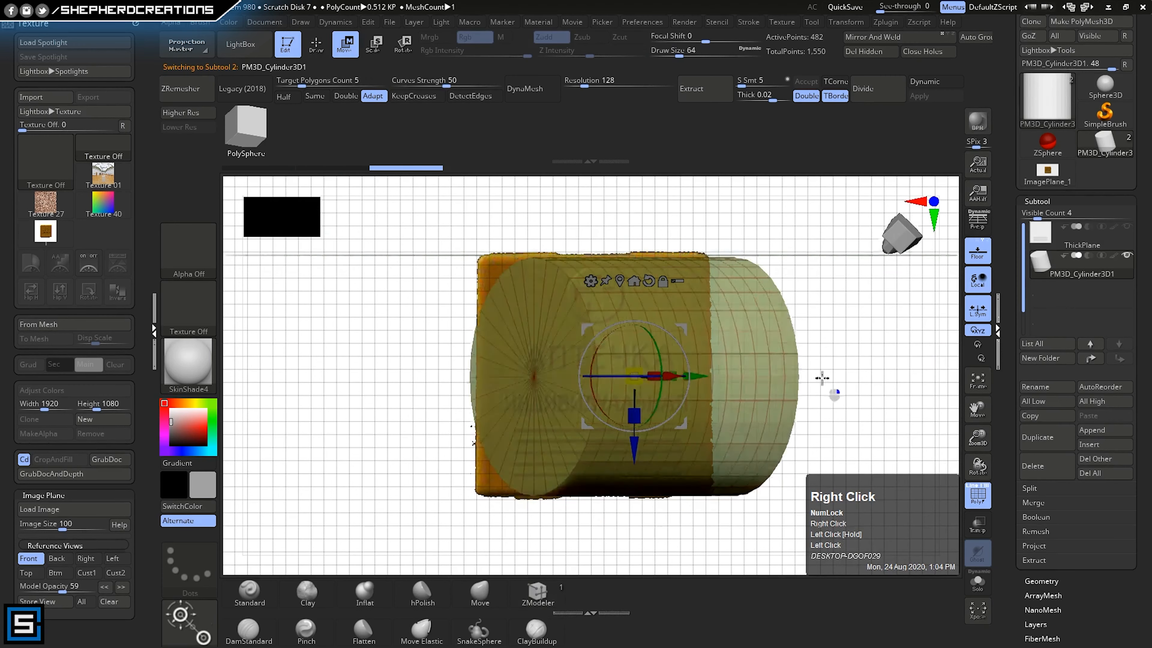
pyautogui.keyDown('shift'); pyautogui.moveTo(816, 381); pyautogui.dragTo(839, 377, button='right'); pyautogui.keyUp('shift')
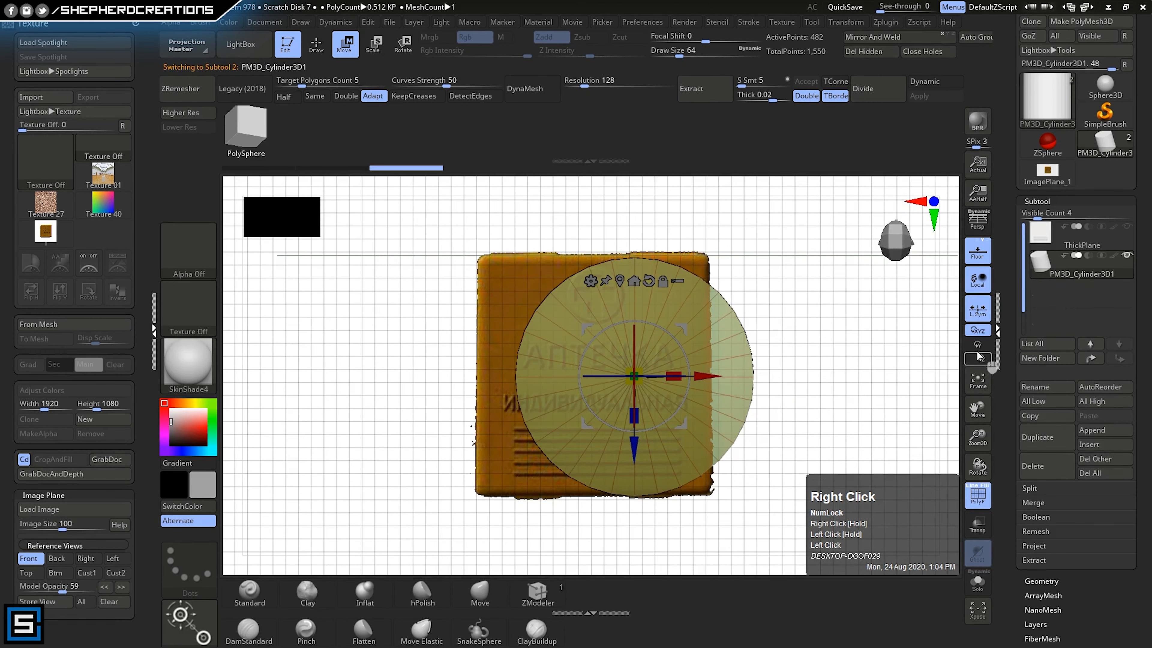
# - Show the box subtool and scale the cylinder down uniformly over the reference in the Front view
pyautogui.click(1127, 226)
pyautogui.moveTo(825, 389); pyautogui.dragTo(772, 374, button='right')
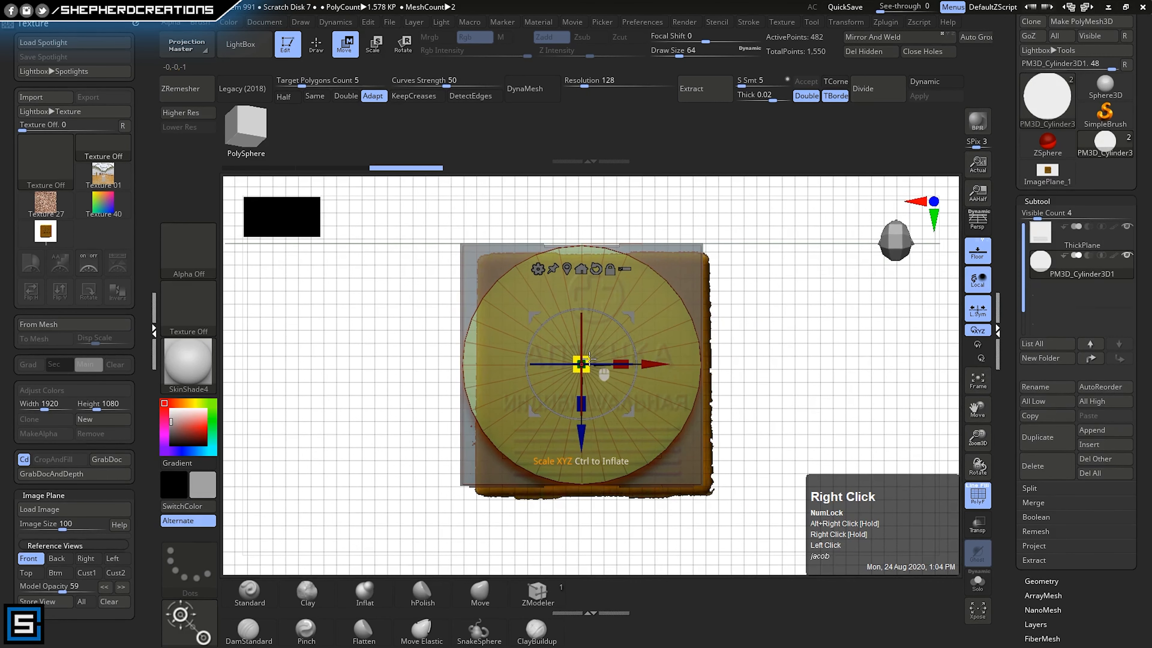
pyautogui.moveTo(589, 356); pyautogui.dragTo(522, 417)
pyautogui.click(28, 559)
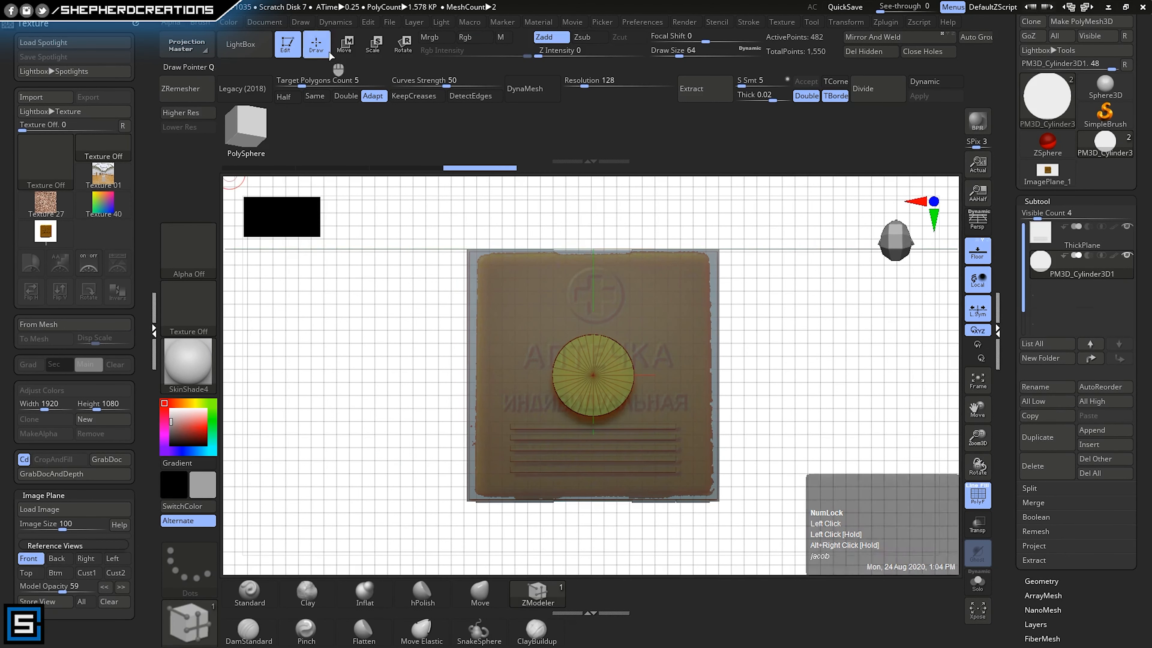
# - Move the cylinder up onto the reference's round cross emblem and scale it down to match the emblem
pyautogui.click(344, 44)
pyautogui.moveTo(593, 446); pyautogui.dragTo(592, 368)
pyautogui.moveTo(597, 289); pyautogui.dragTo(586, 295)
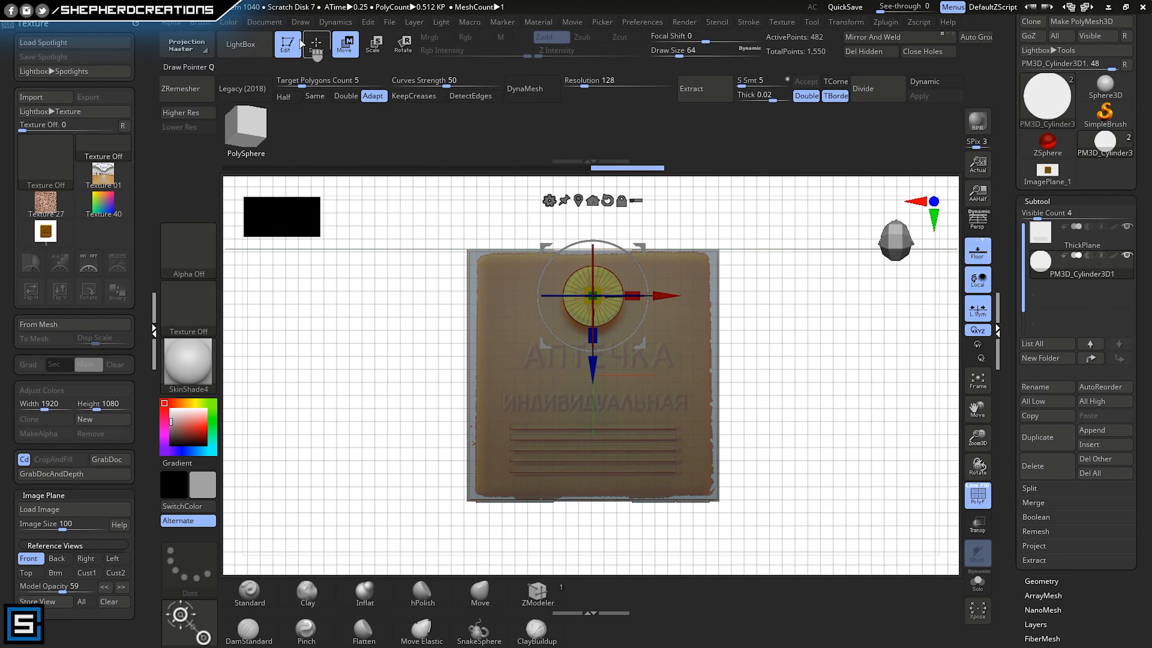
# - Return to Draw mode with editing enabled and check the cylinder against the emblem in the Front view
pyautogui.doubleClick(286, 44)
pyautogui.click(304, 72)
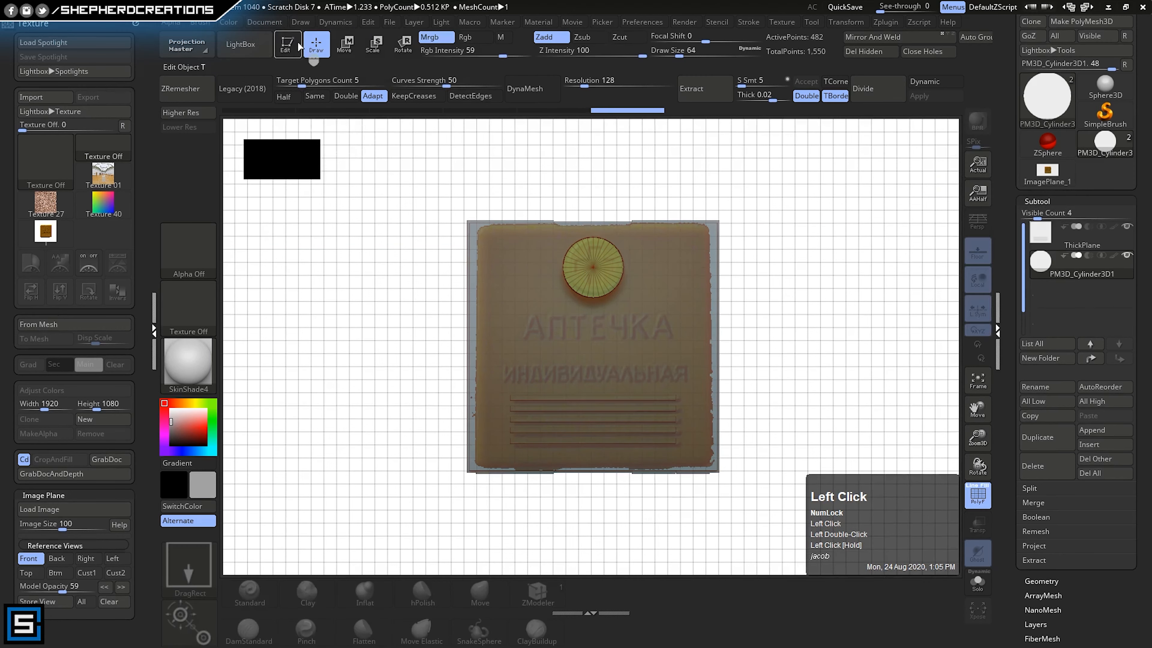
pyautogui.click(287, 44)
pyautogui.moveTo(794, 409); pyautogui.dragTo(718, 420, button='right')
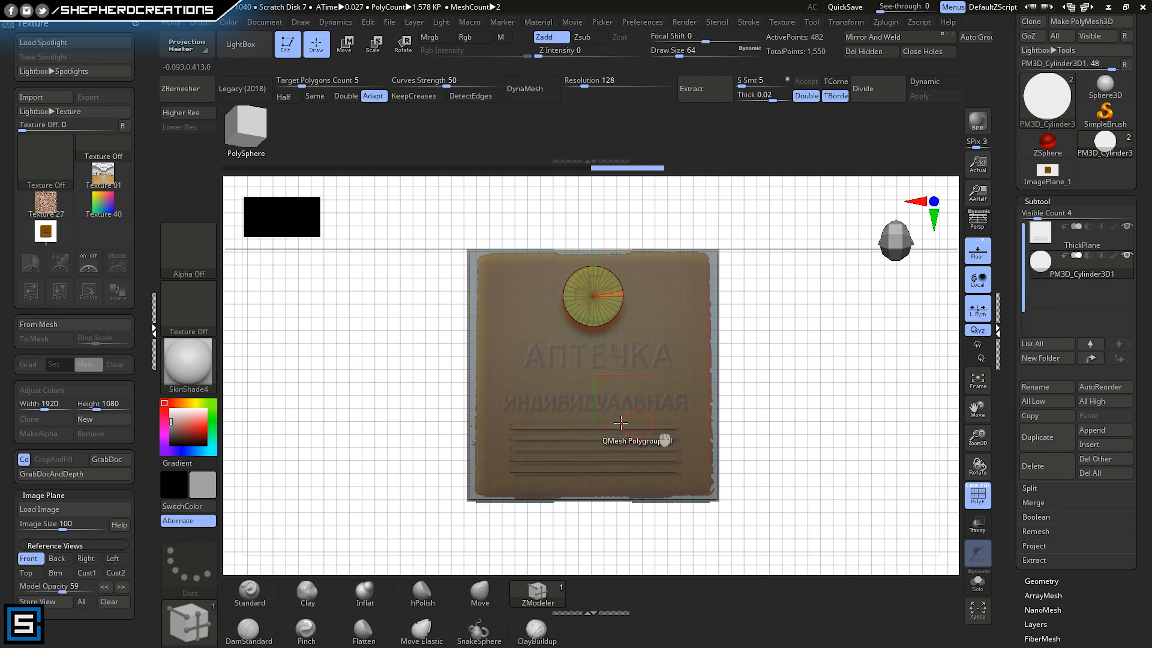
pyautogui.click(35, 558)
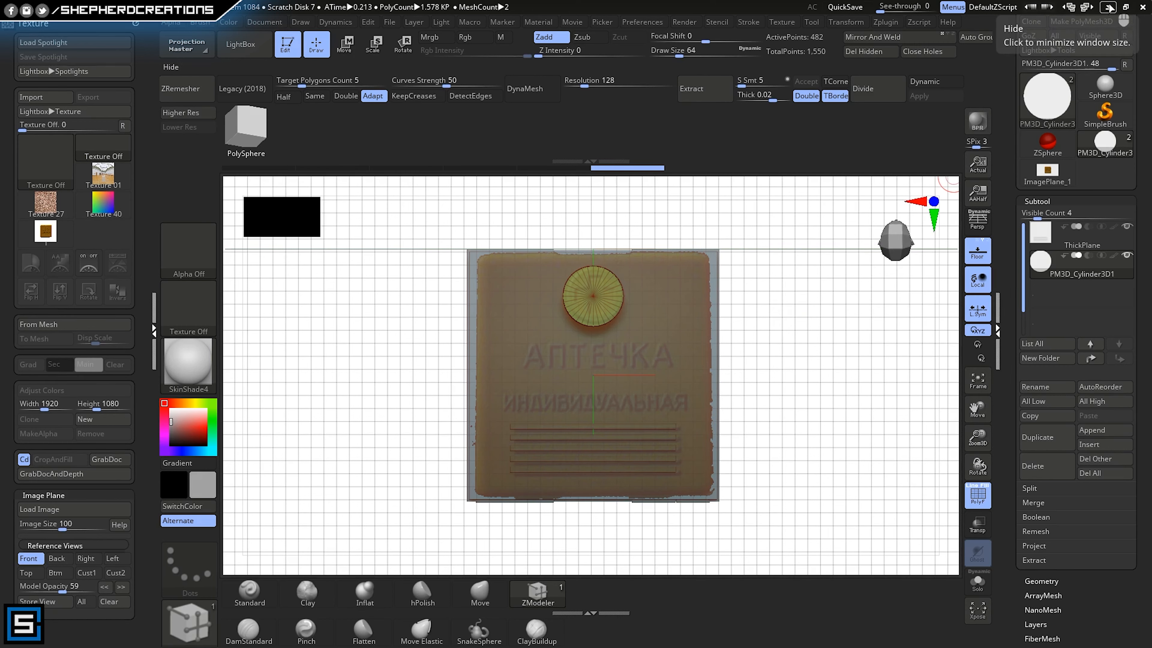
# - Minimize ZBrush and switch to Inkscape
pyautogui.click(1109, 7)
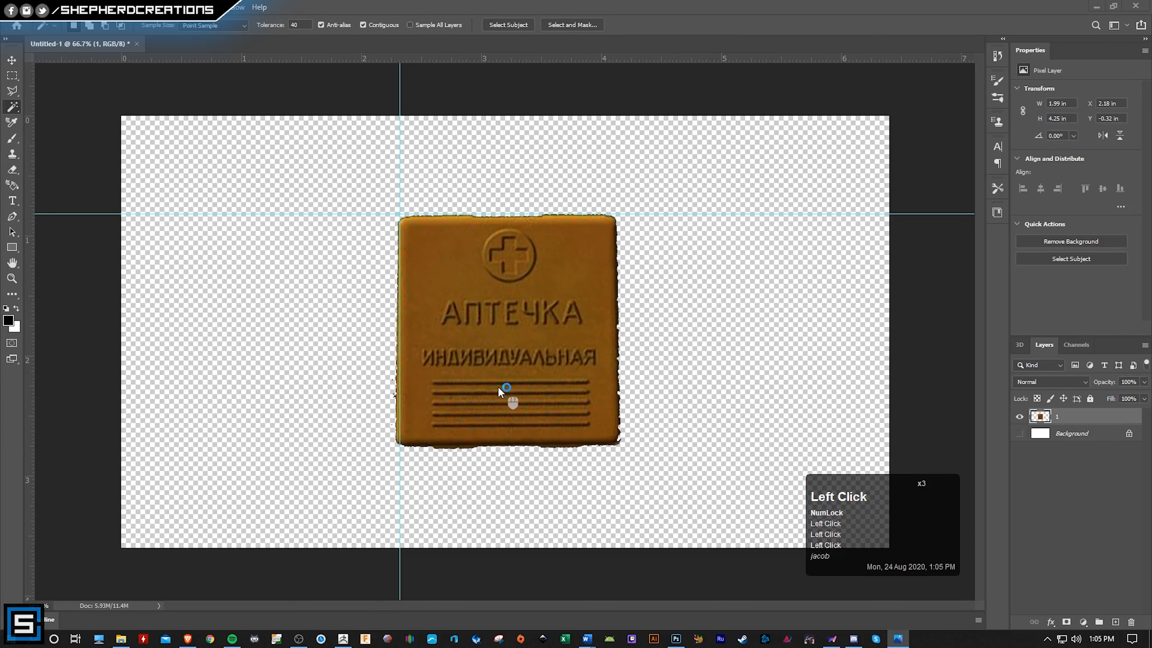
pyautogui.click(515, 336)
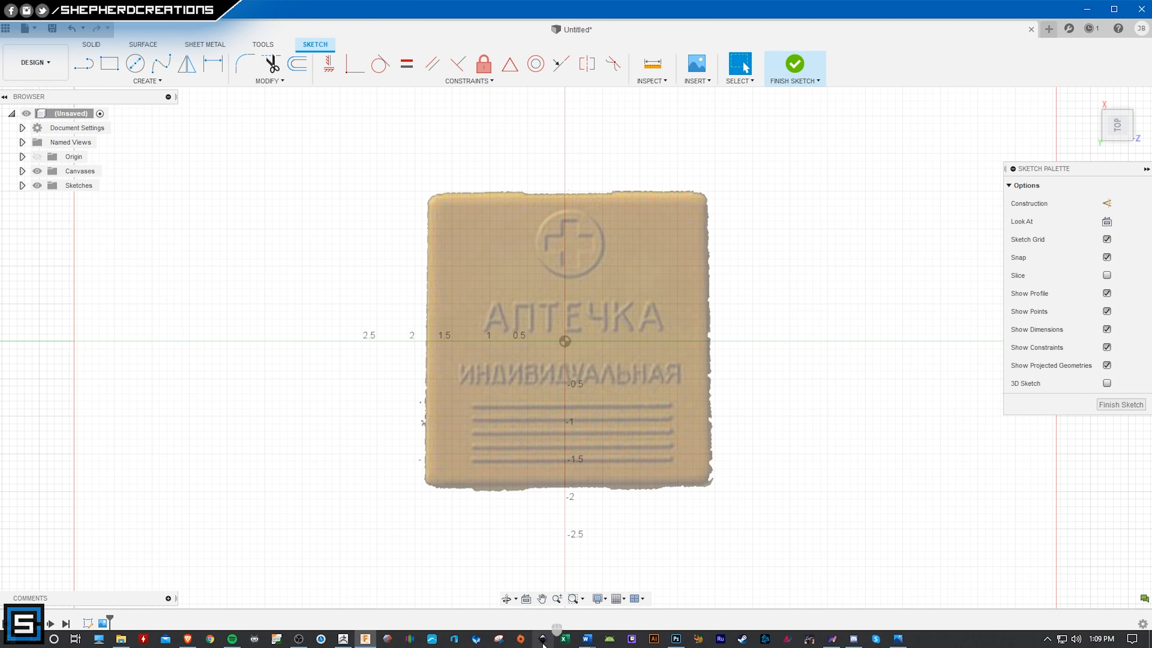
pyautogui.click(554, 643)
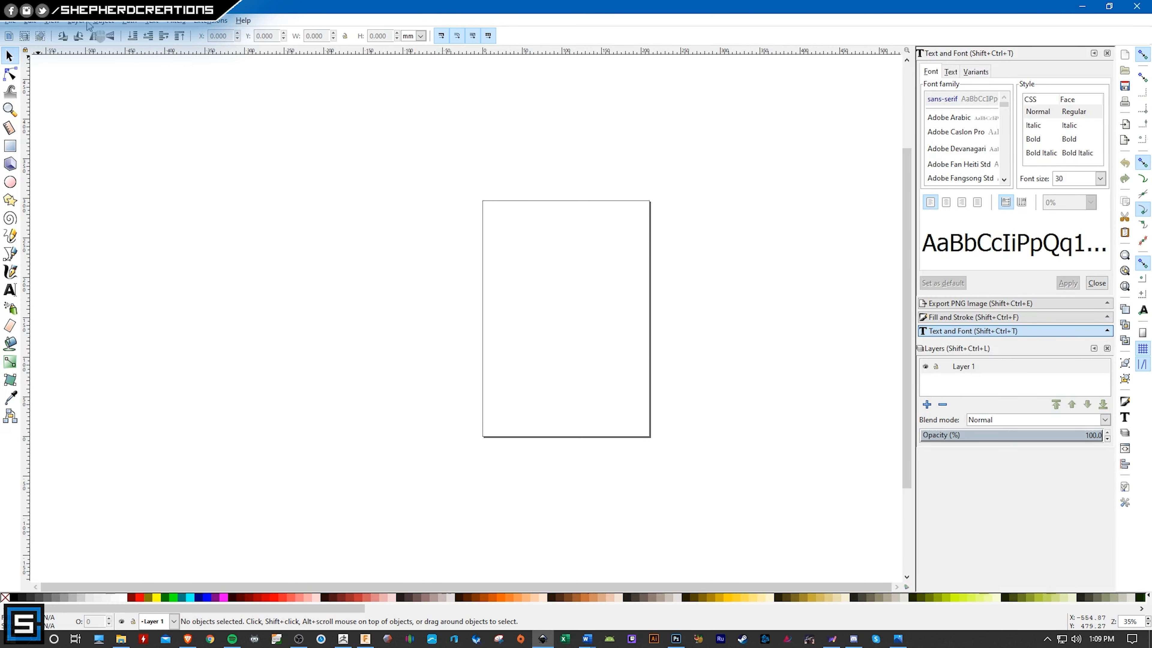
# - Import the first-aid box reference JPEG from File Explorer into the blank Inkscape page, embedded with DPI from file, and zoom in on it
pyautogui.click(102, 21)
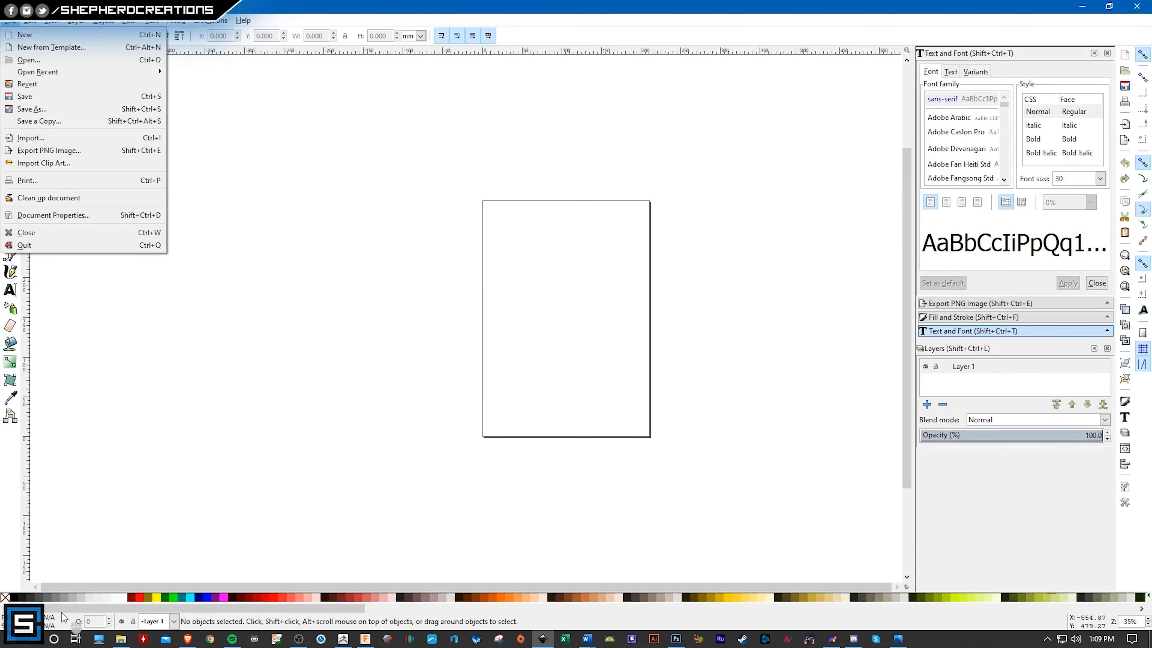
pyautogui.click(113, 626)
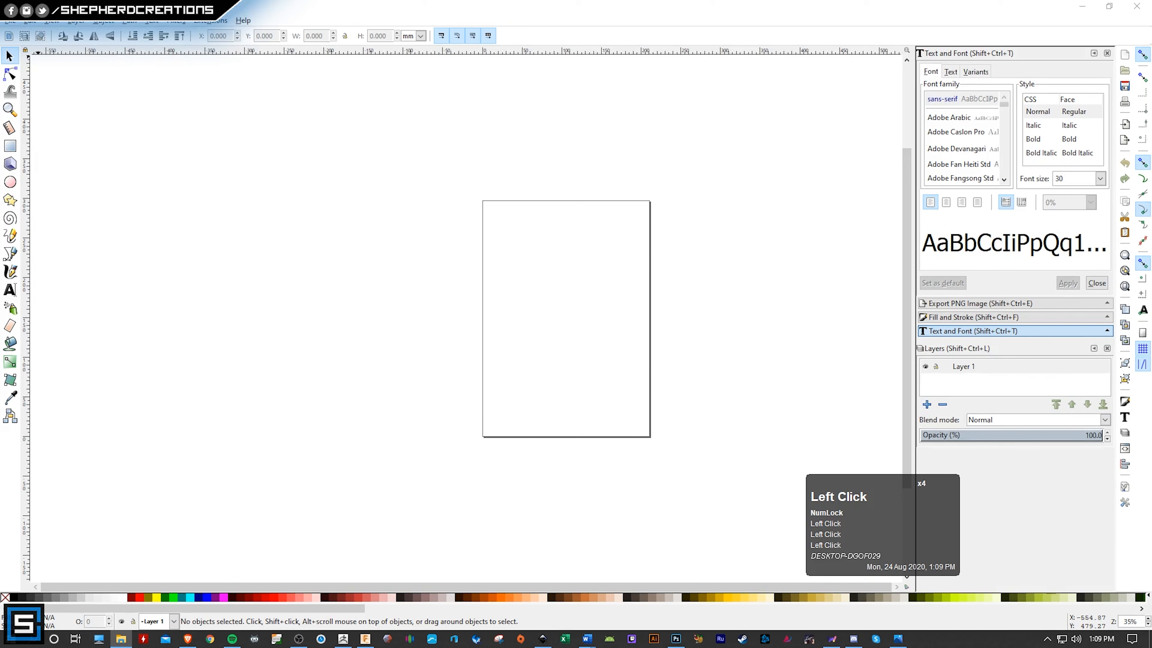
pyautogui.moveTo(434, 438); pyautogui.dragTo(557, 339)
pyautogui.click(651, 400)
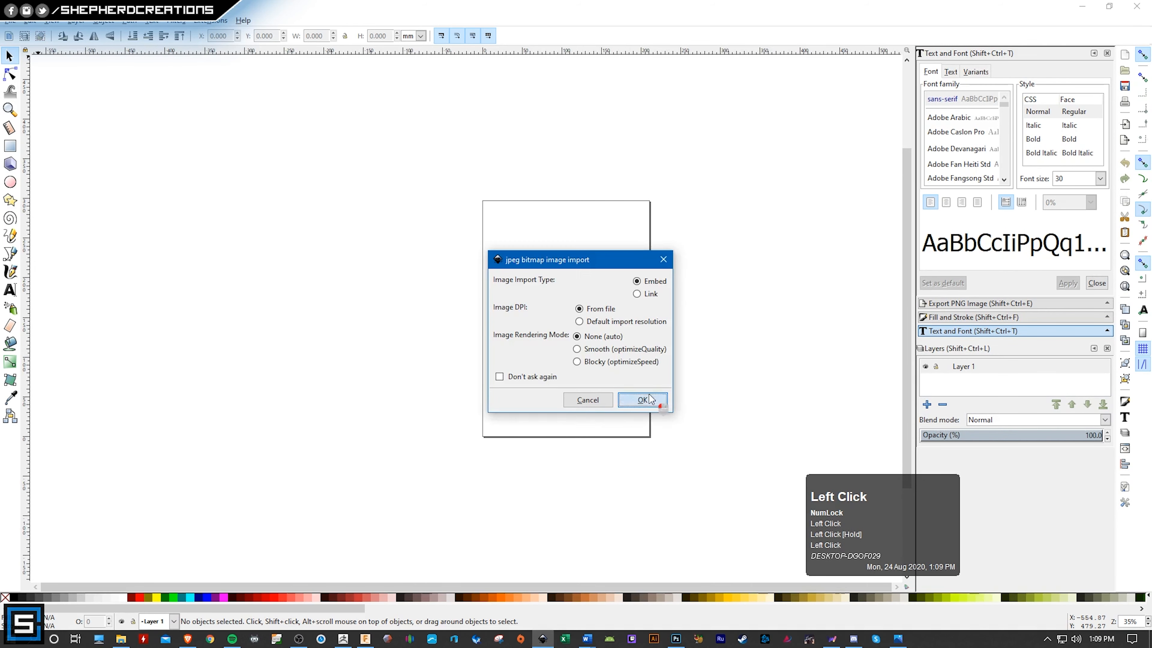
pyautogui.moveTo(647, 424); pyautogui.dragTo(580, 323)
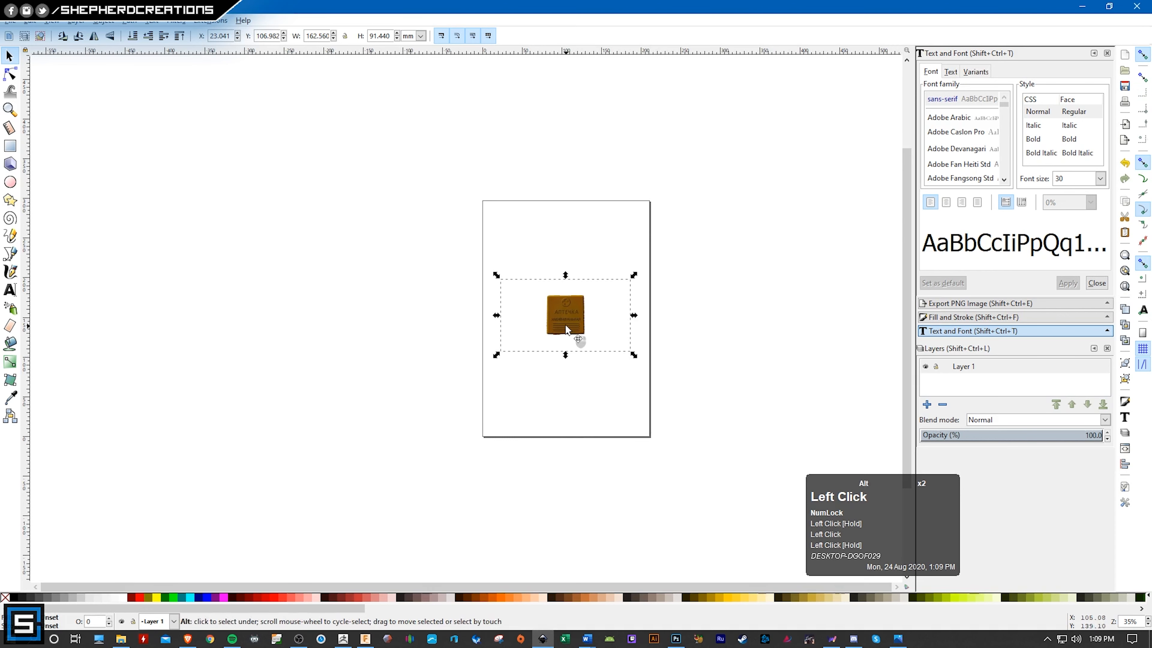
pyautogui.keyDown('alt'); pyautogui.scroll(-3, 573, 328); pyautogui.keyUp('alt')
pyautogui.keyDown('ctrl'); pyautogui.scroll(9, 573, 327); pyautogui.keyUp('ctrl')
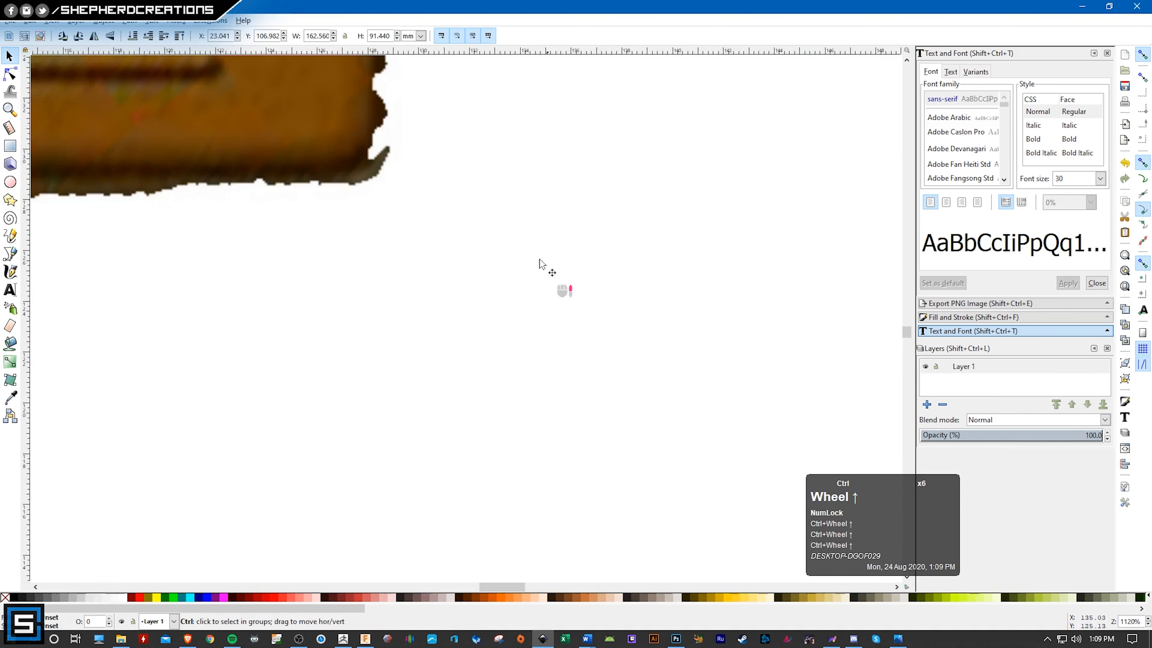
pyautogui.moveTo(387, 195); pyautogui.dragTo(697, 491, button='middle')
pyautogui.keyDown('ctrl'); pyautogui.scroll(4, 376, 363); pyautogui.keyUp('ctrl')
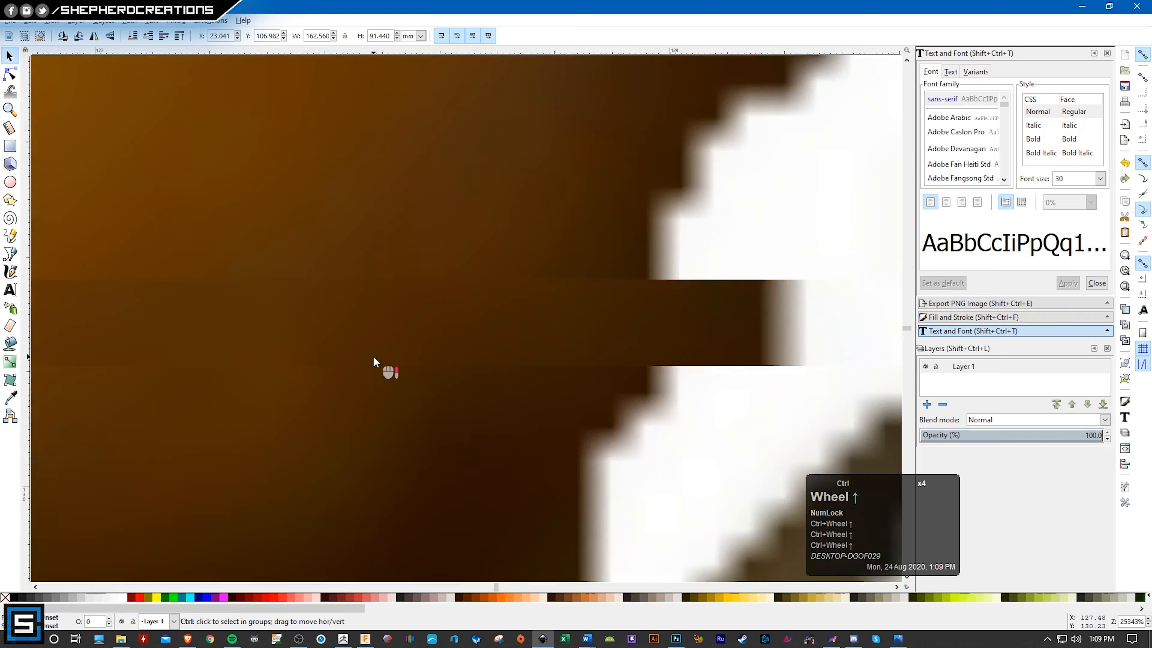
pyautogui.keyDown('ctrl'); pyautogui.scroll(-11, 376, 363); pyautogui.keyUp('ctrl')
pyautogui.middleClick(470, 386)
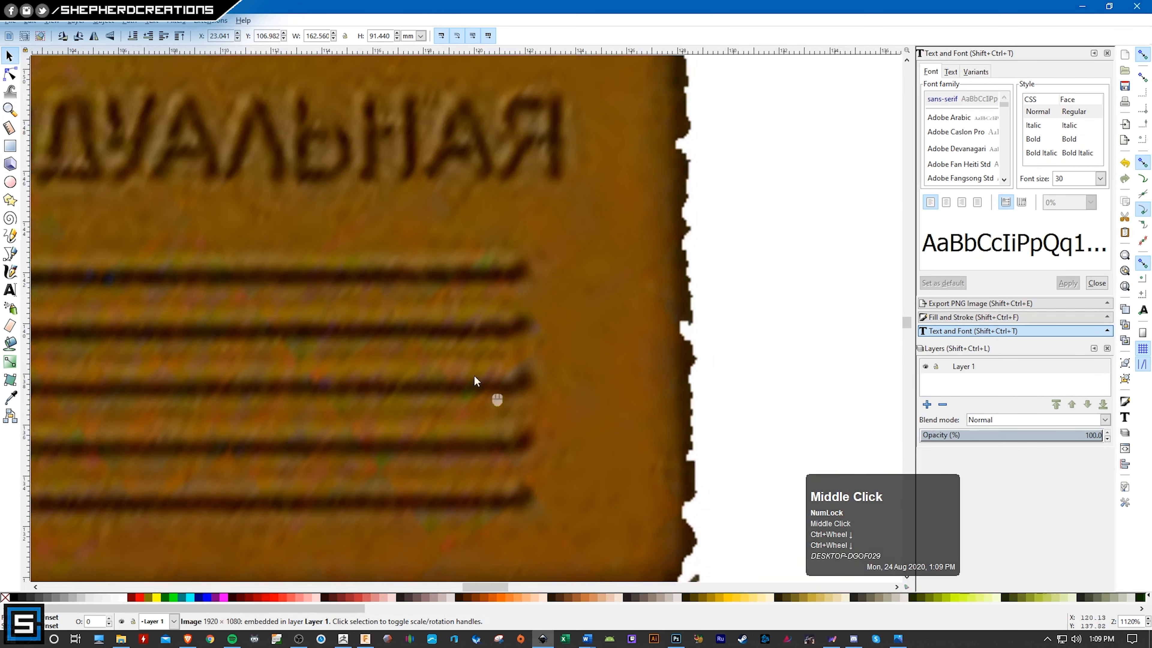
pyautogui.keyDown('ctrl'); pyautogui.scroll(-3, 412, 309); pyautogui.keyUp('ctrl')
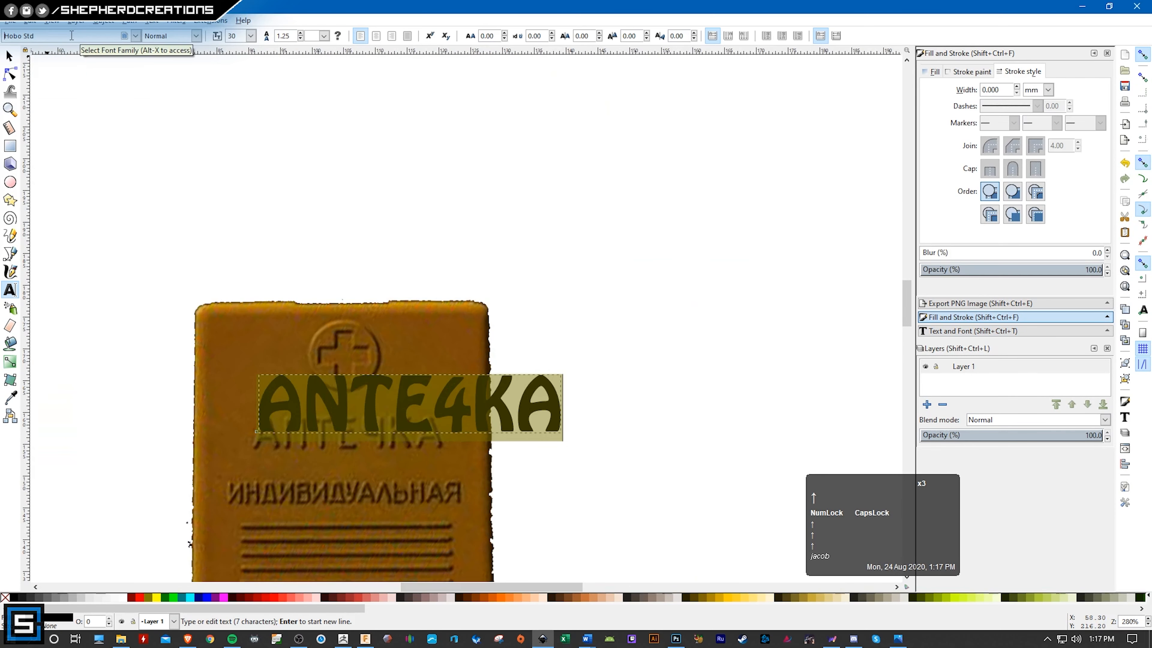
# - Set the ANTE4KA text's font to Franklin Gothic Medium and fit it over the reference's upper lettering, about 29.8 mm wide
pyautogui.press('Up')
pyautogui.press('Up')
pyautogui.press('Up')
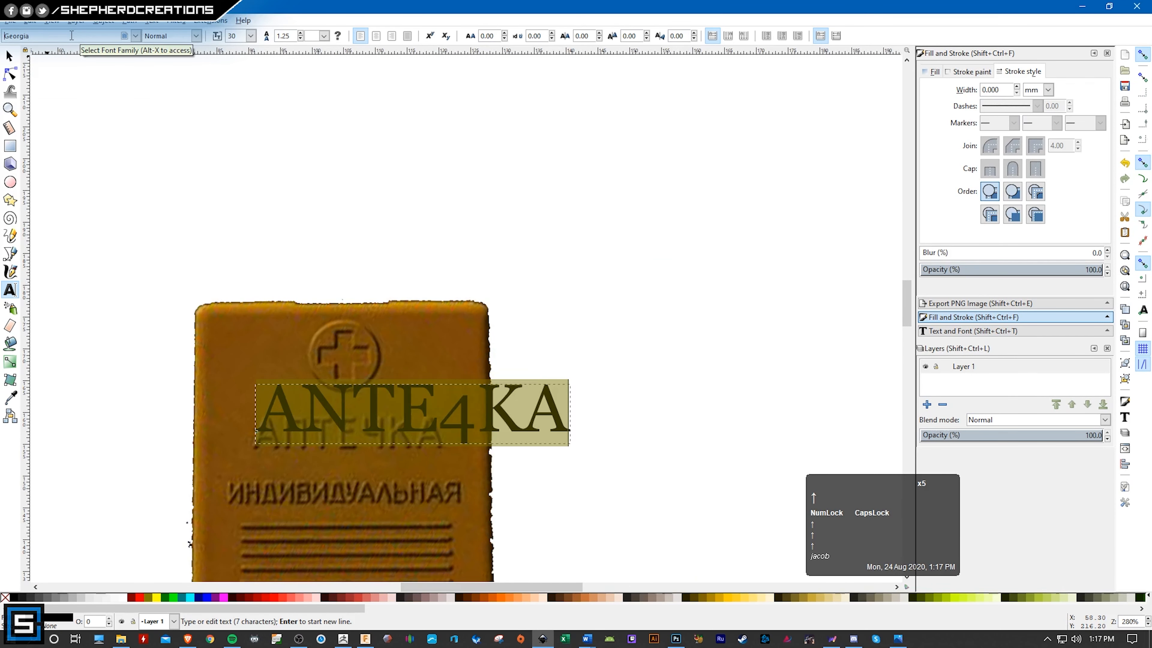
pyautogui.press('Up')
pyautogui.press('Up')
pyautogui.press('Up')
pyautogui.press('Up')
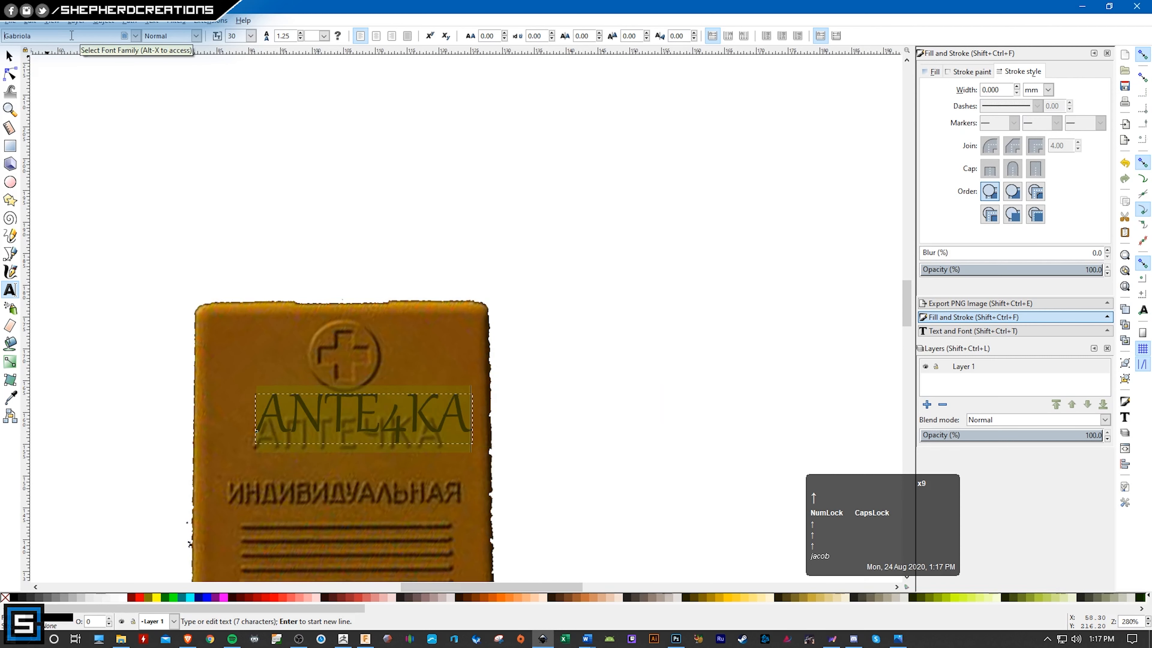
pyautogui.press('Up')
pyautogui.press('Up')
pyautogui.press('Up')
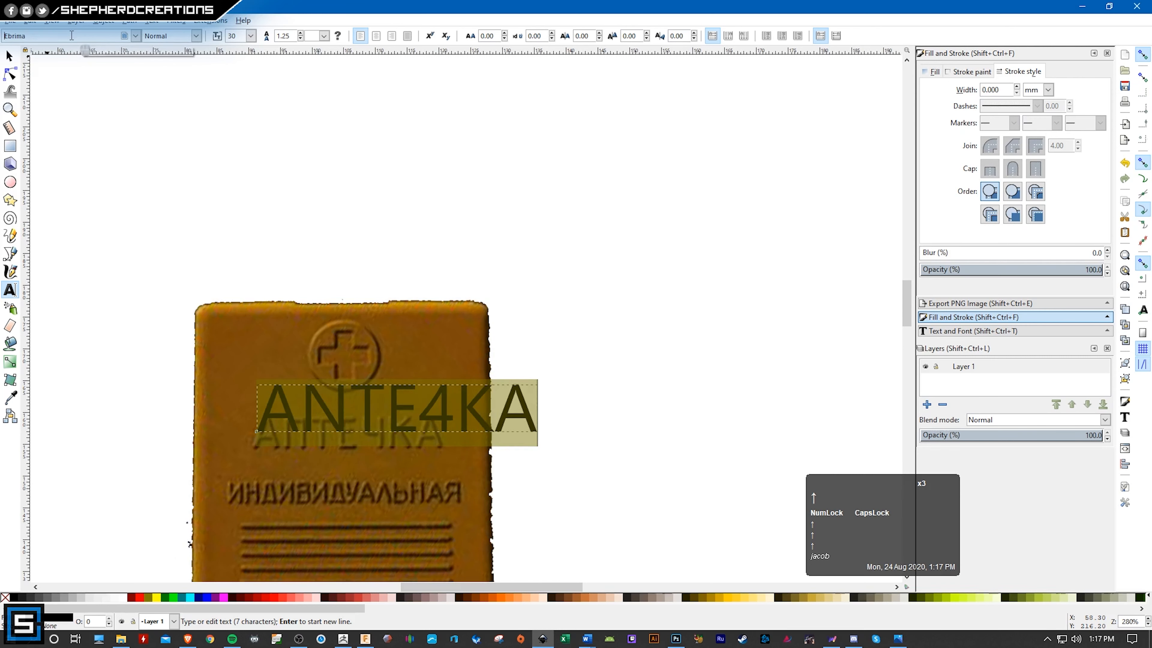
pyautogui.press('Down')
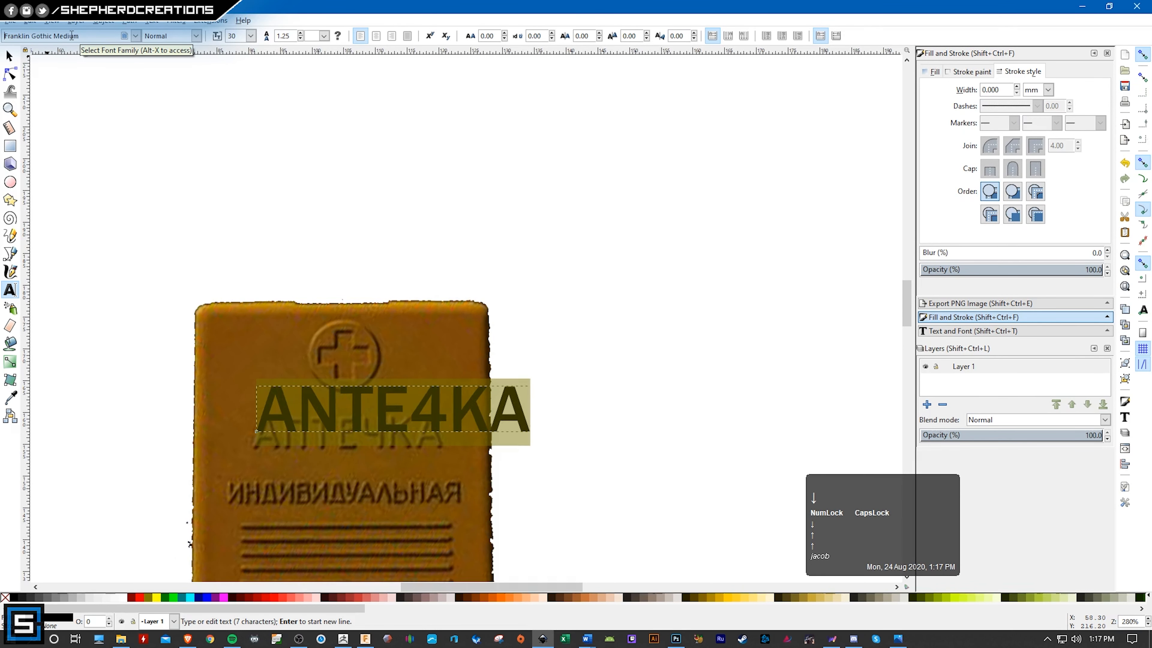
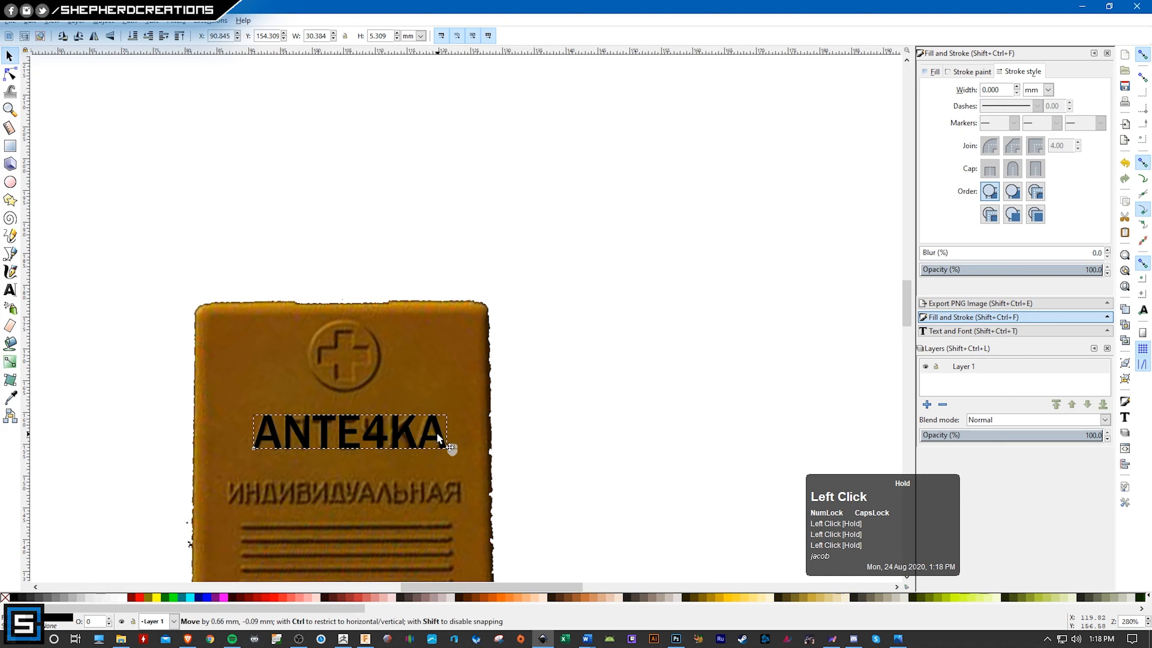
pyautogui.click(447, 438)
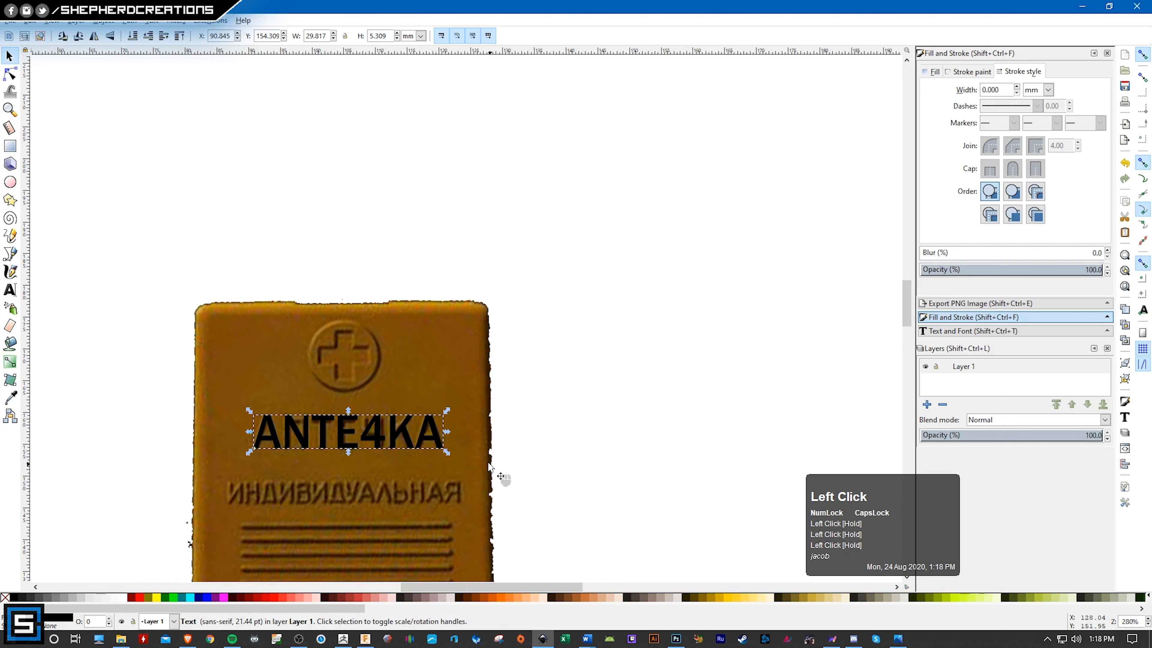
pyautogui.click(538, 402)
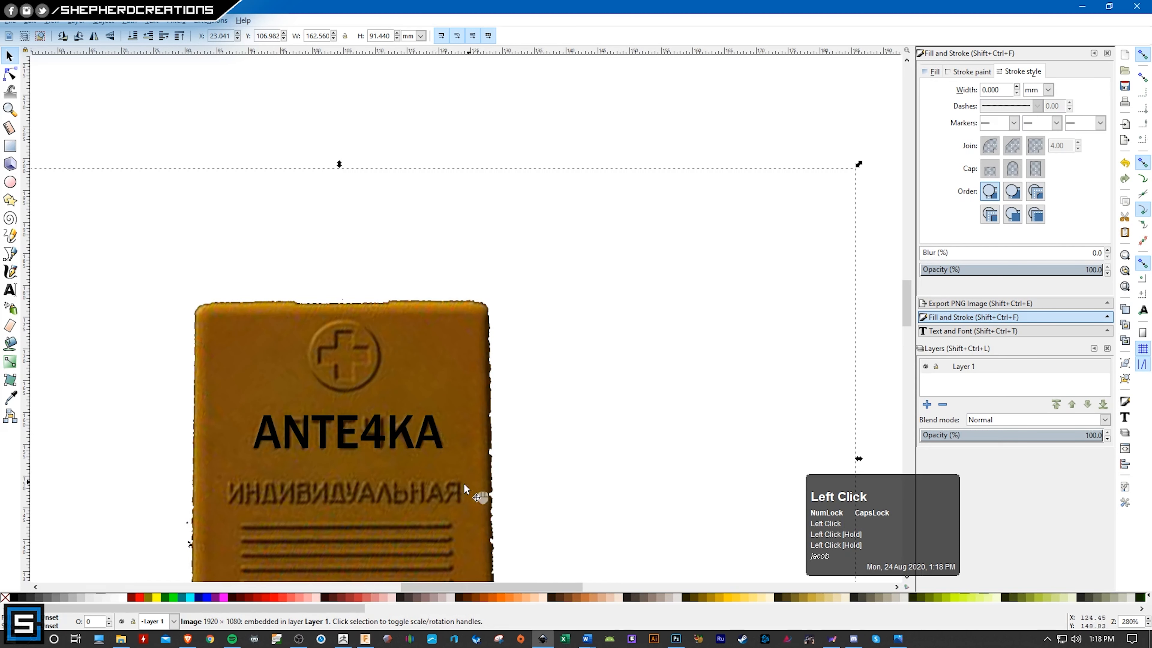
# - Add the text NHANBN over the reference's second lettering line and move it into the blank space above the box
pyautogui.click(17, 292)
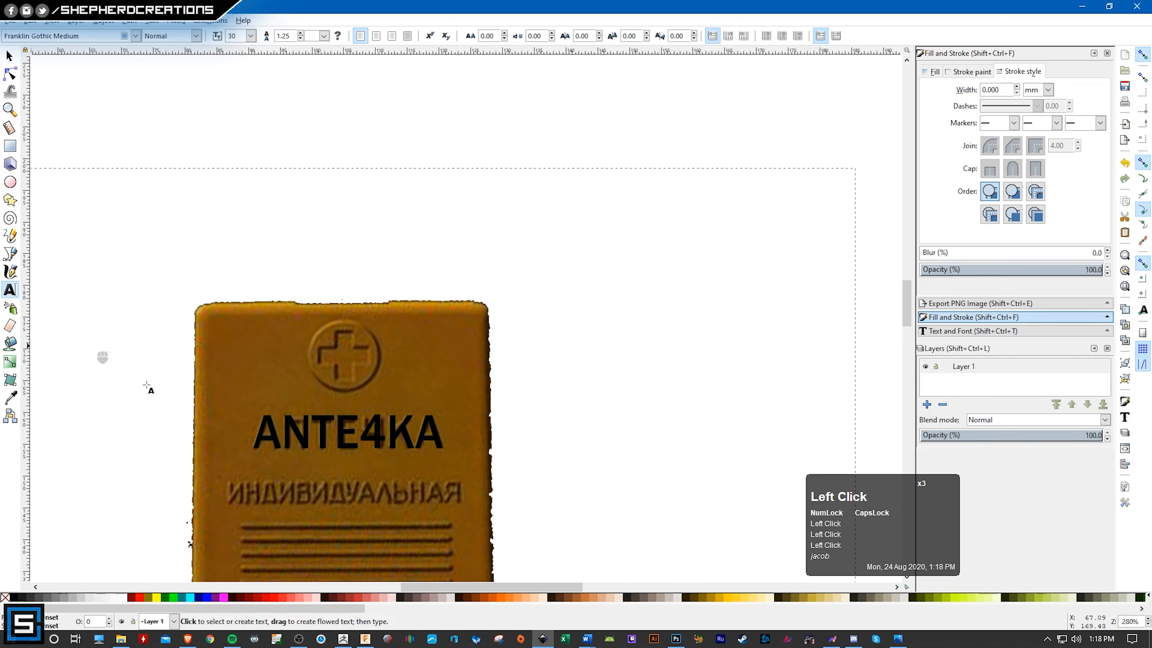
pyautogui.click(257, 495)
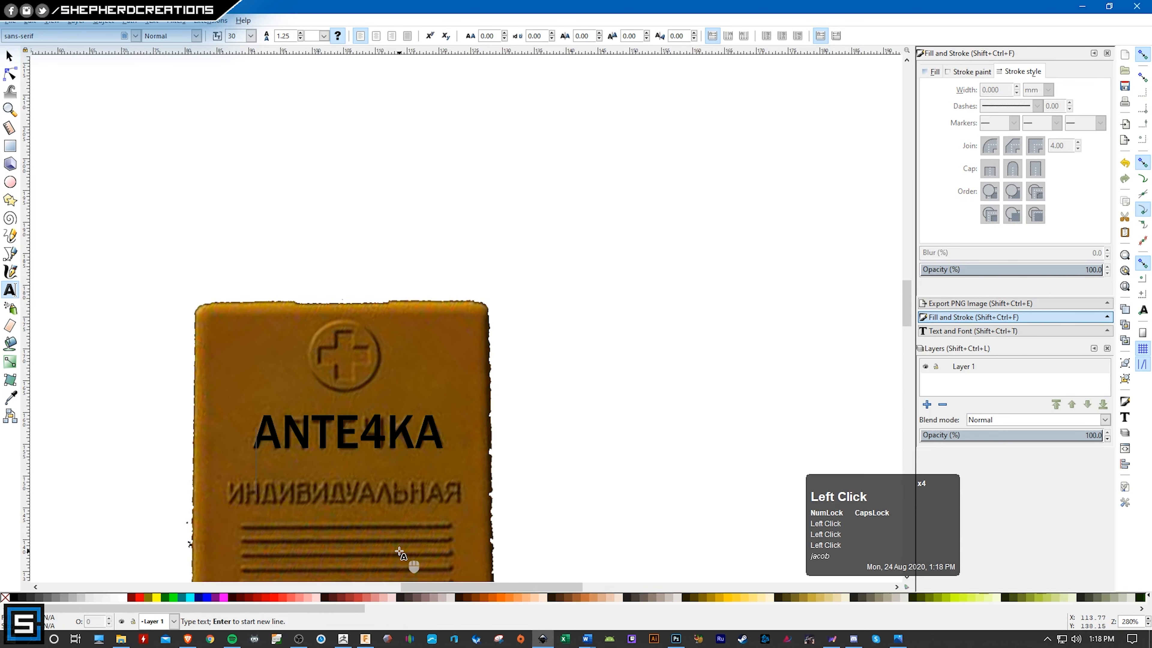
pyautogui.write('NHA')
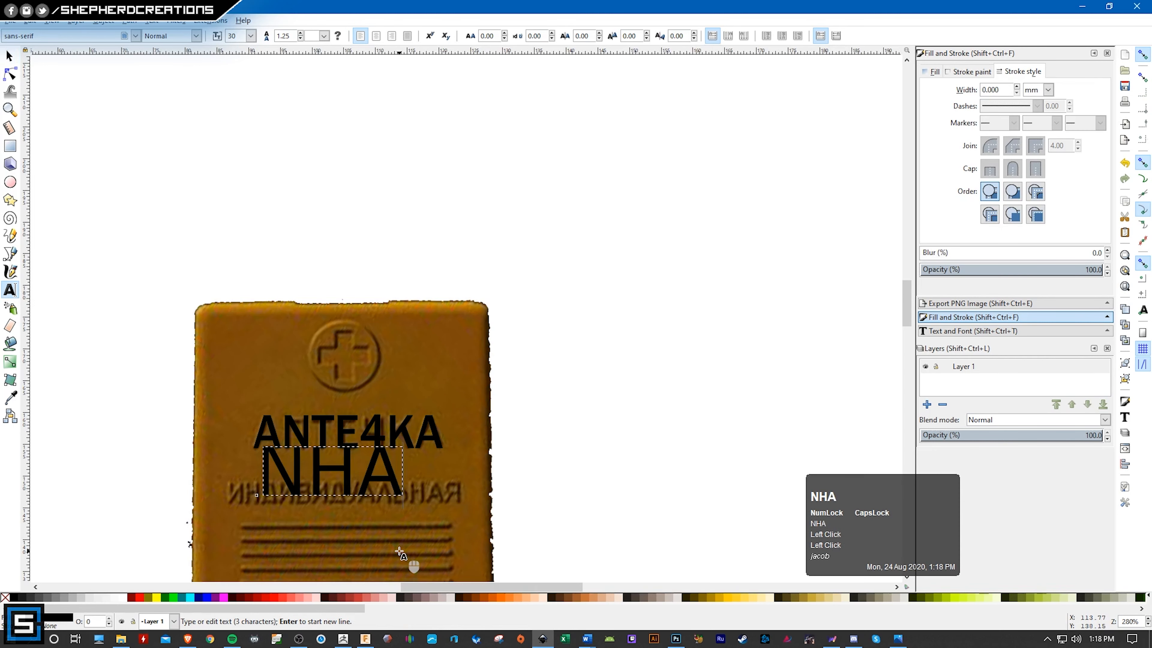
pyautogui.write('NBN')
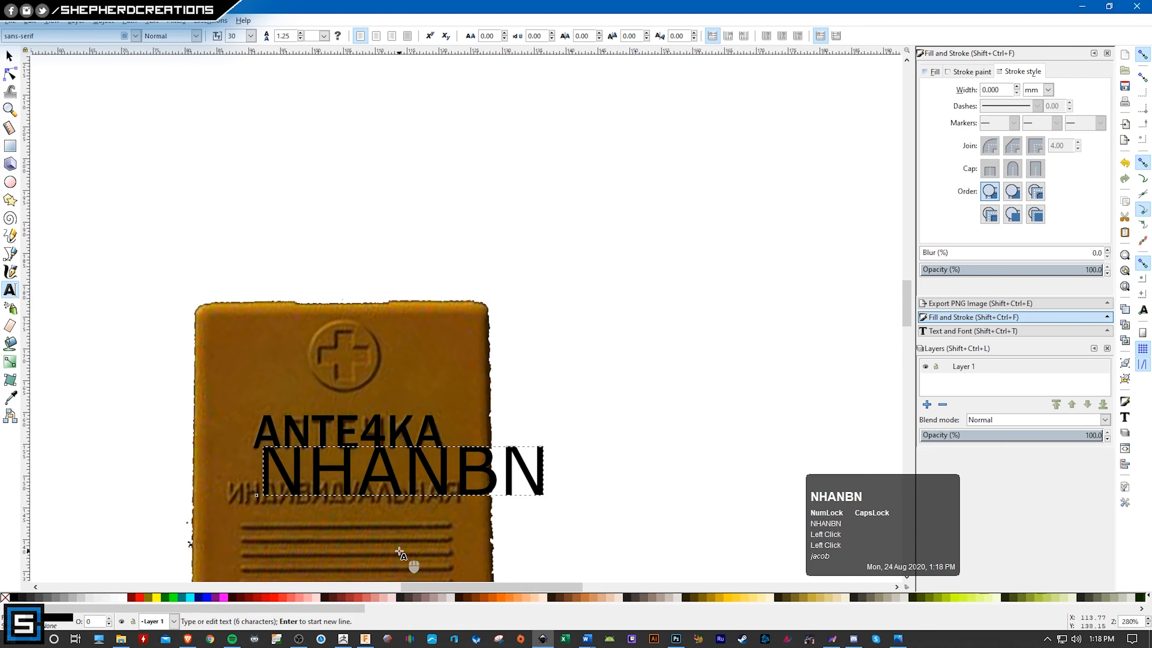
pyautogui.click(9, 55)
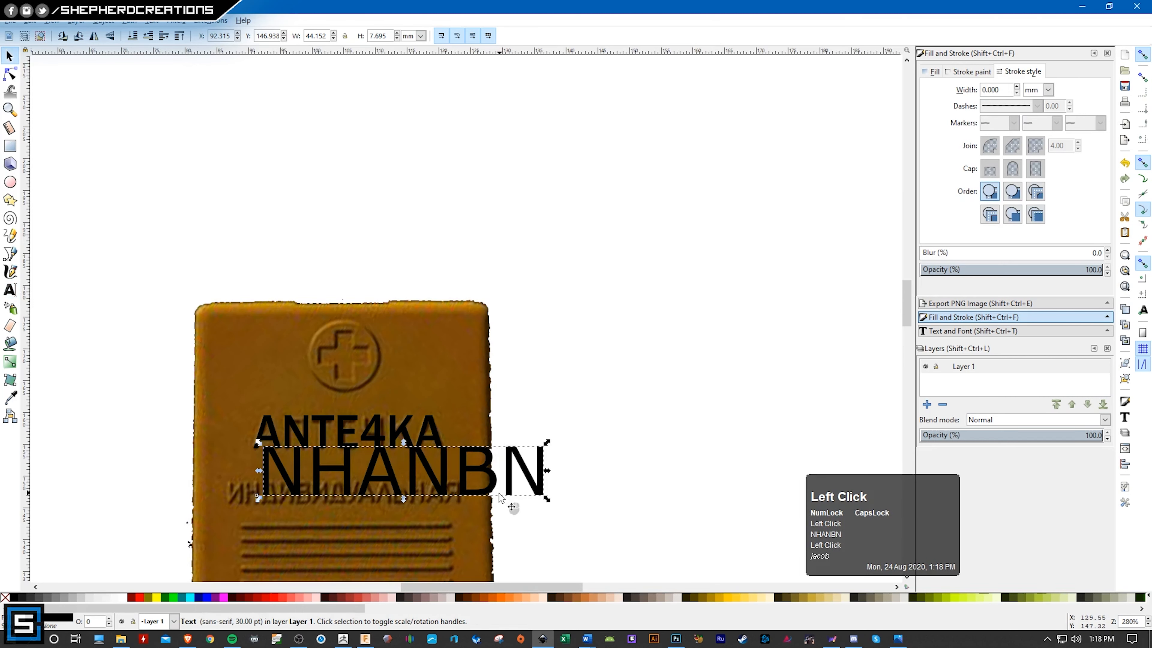
pyautogui.moveTo(493, 491); pyautogui.dragTo(441, 281)
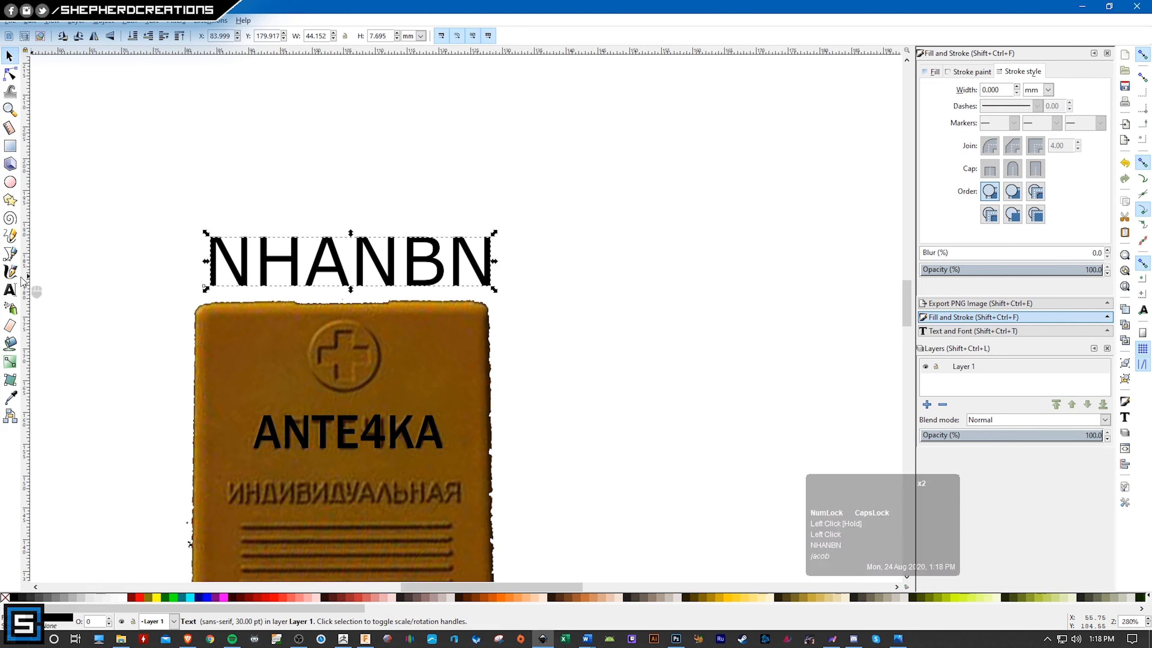
# - Edit the NHANBN text above the box to read NHANBNAVAAbHAR
pyautogui.click(10, 289)
pyautogui.click(229, 254)
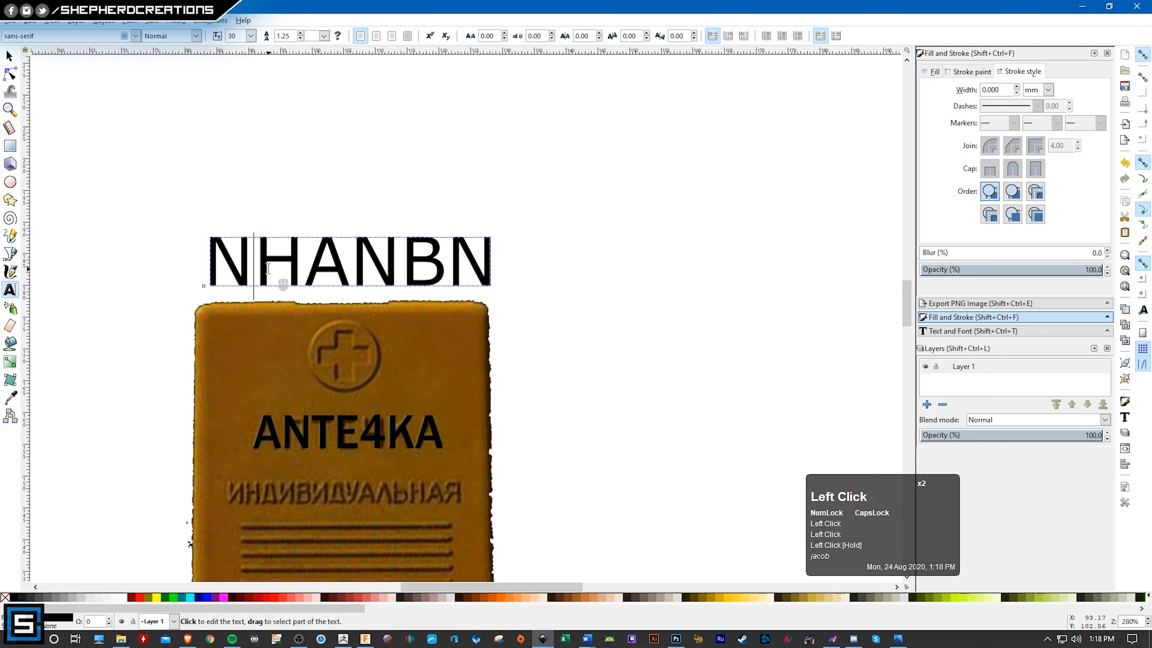
pyautogui.moveTo(231, 267); pyautogui.dragTo(644, 272)
pyautogui.write('N')
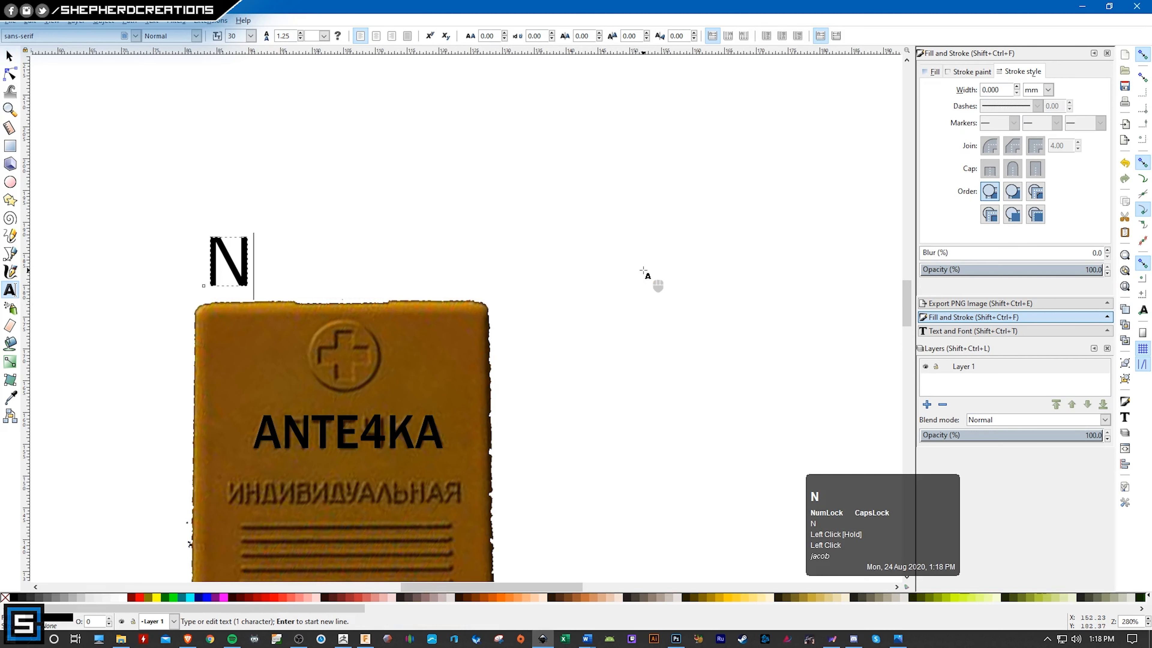
pyautogui.write('HAN')
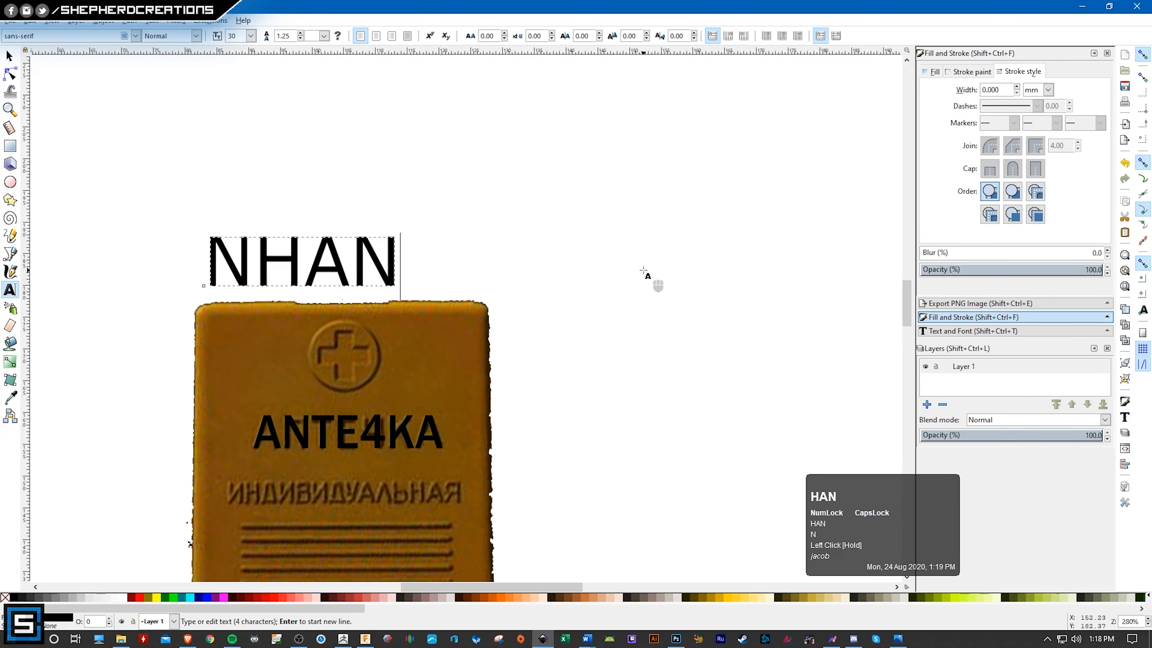
pyautogui.write('BNAVA')
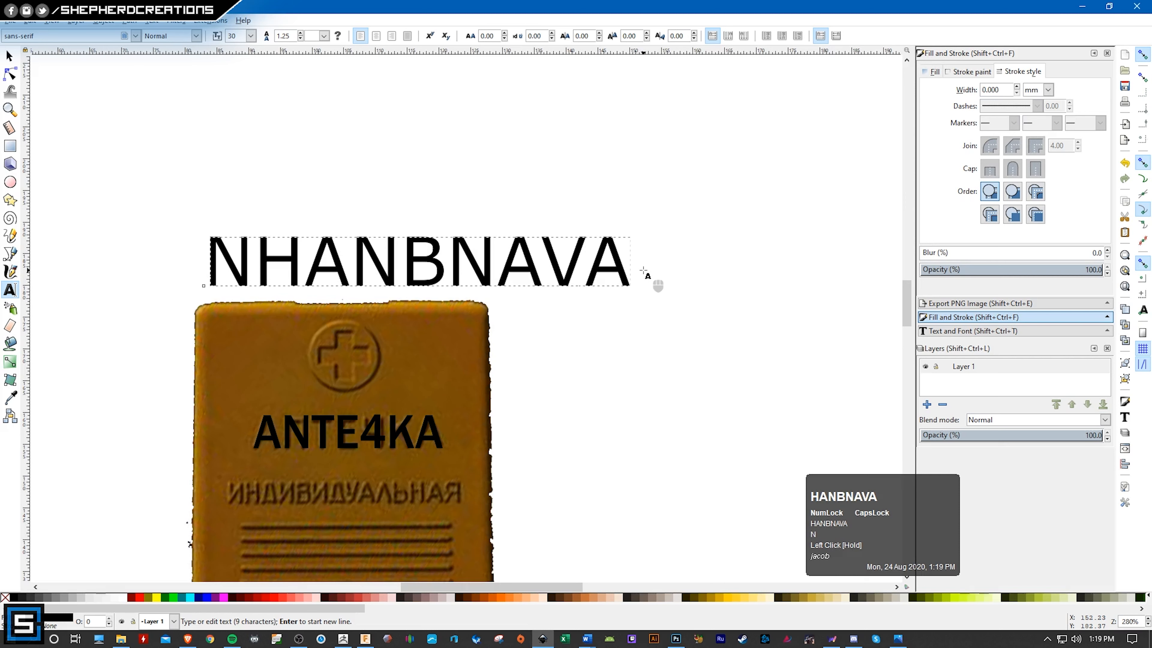
pyautogui.write('A')
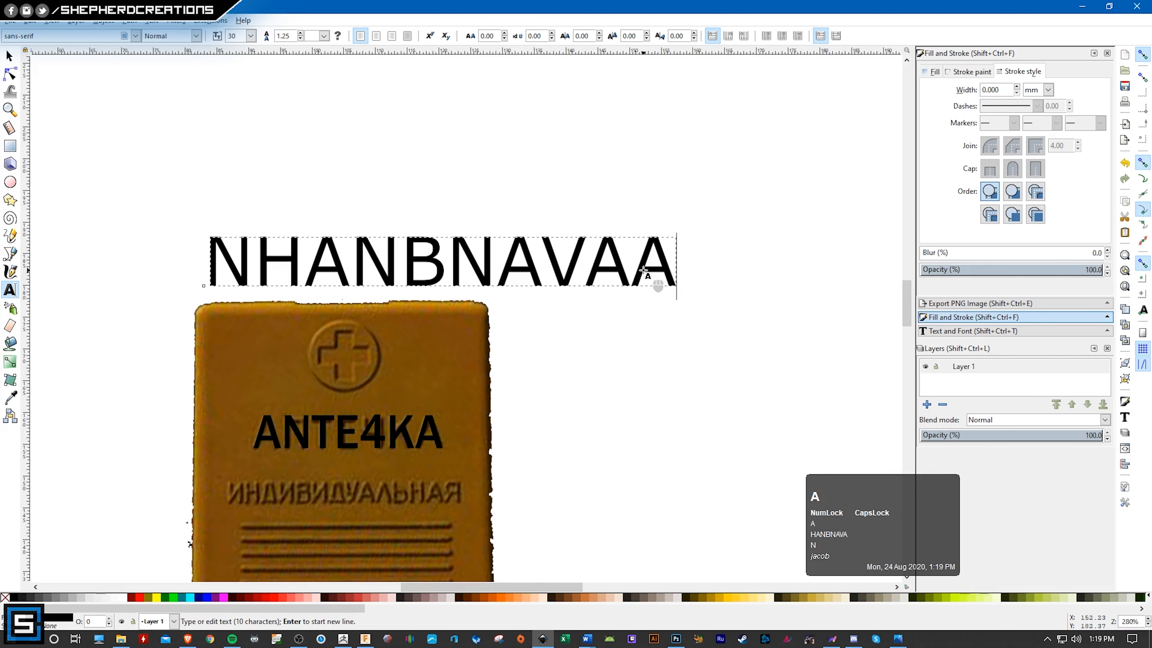
pyautogui.write('b')
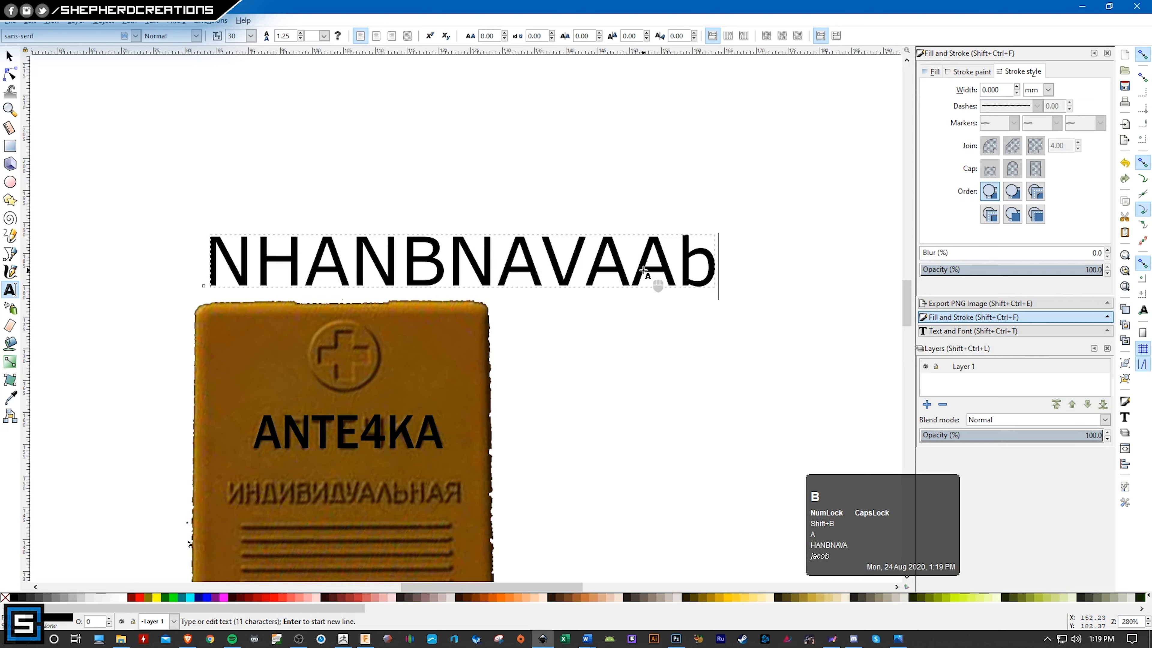
pyautogui.write('HA')
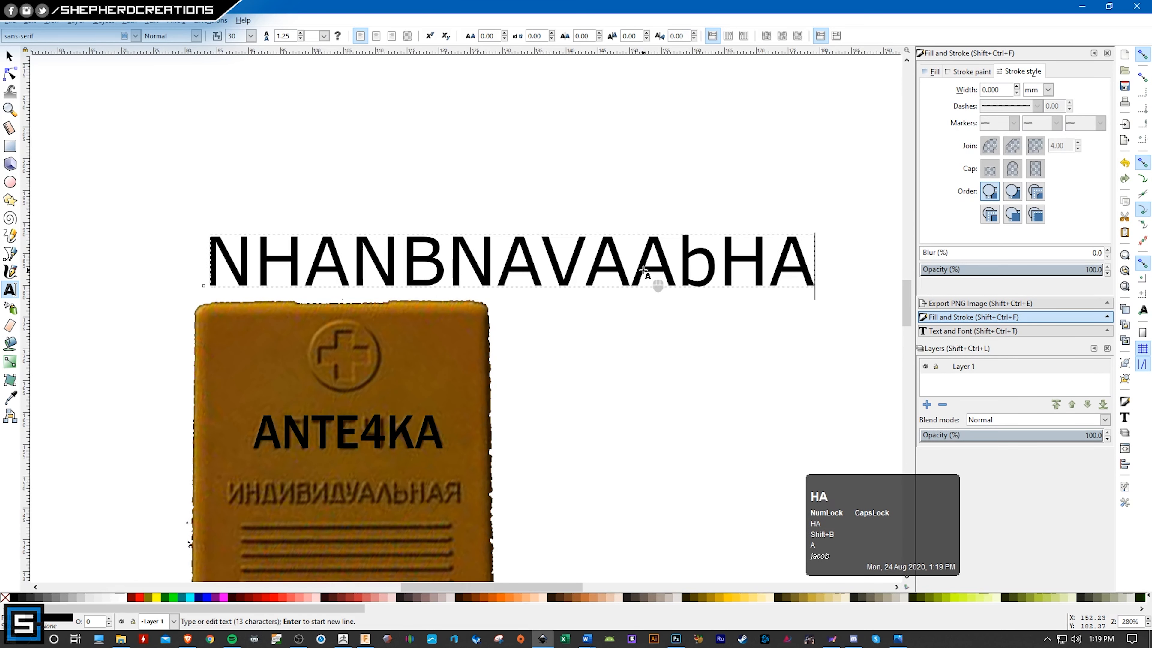
pyautogui.write('R')
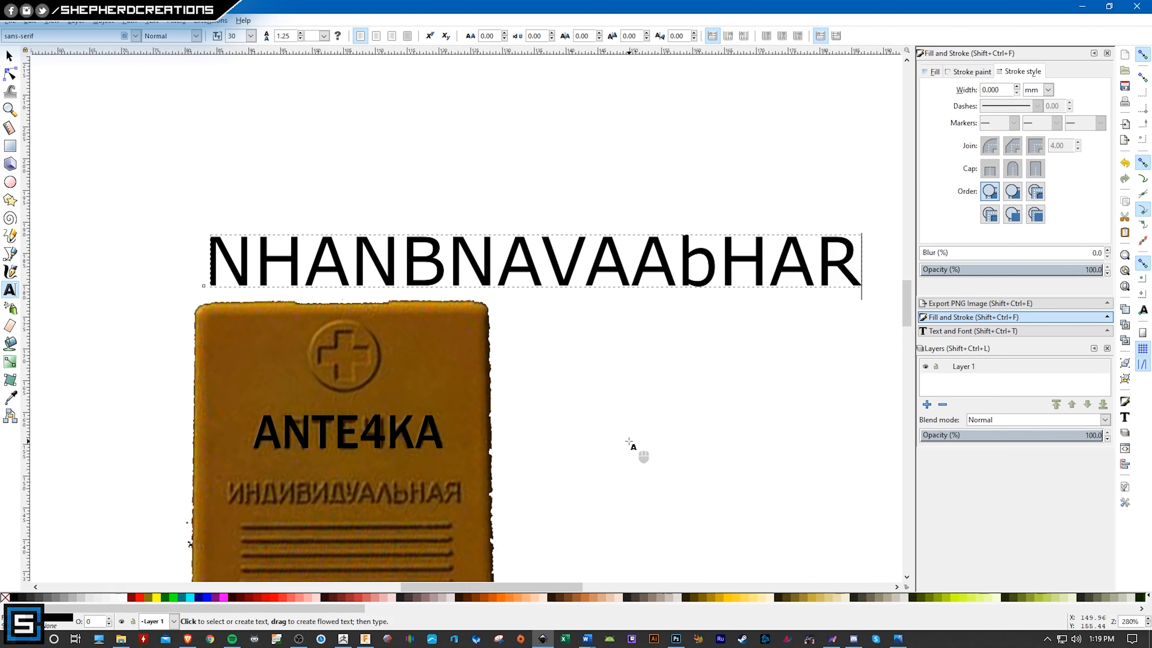
# - Move the NHANBNAVAAbHAR text onto the reference's second lettering line and scale it to about 36.5 mm wide and 3.3 mm high
pyautogui.click(9, 56)
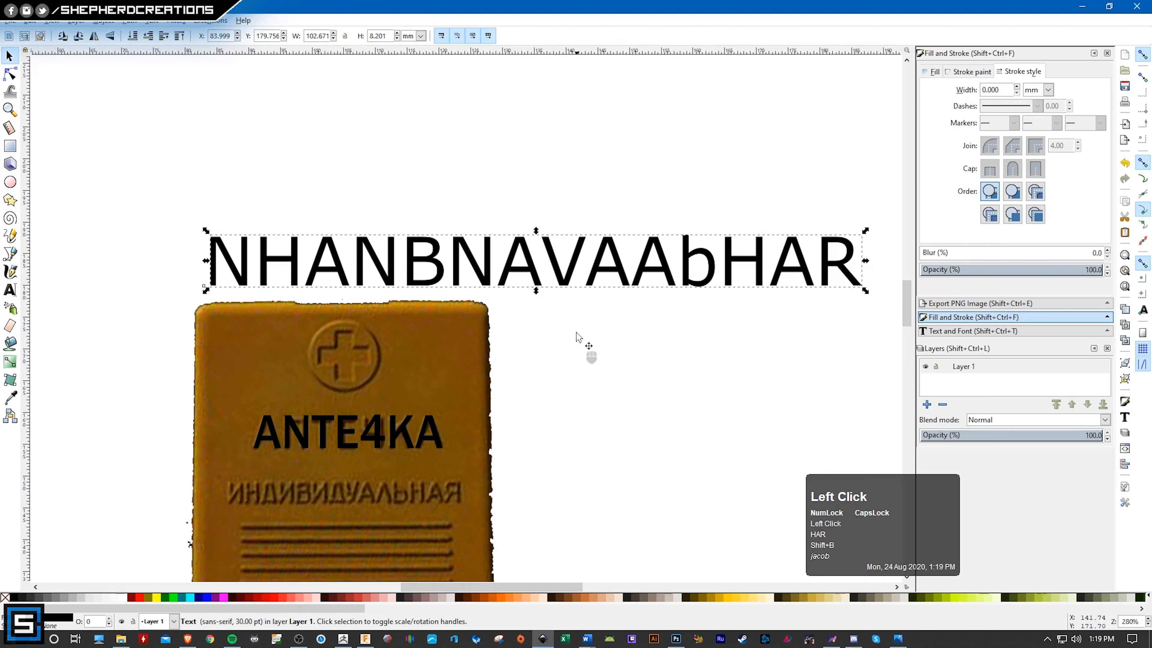
pyautogui.moveTo(572, 282); pyautogui.dragTo(426, 506)
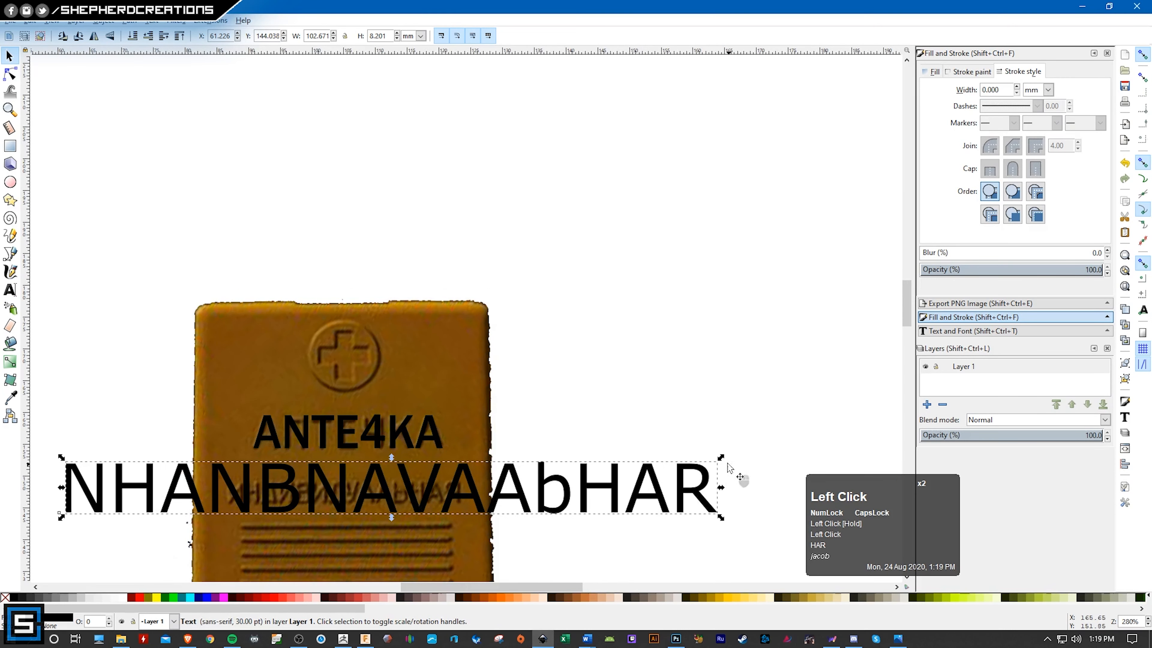
pyautogui.moveTo(715, 461); pyautogui.dragTo(447, 496)
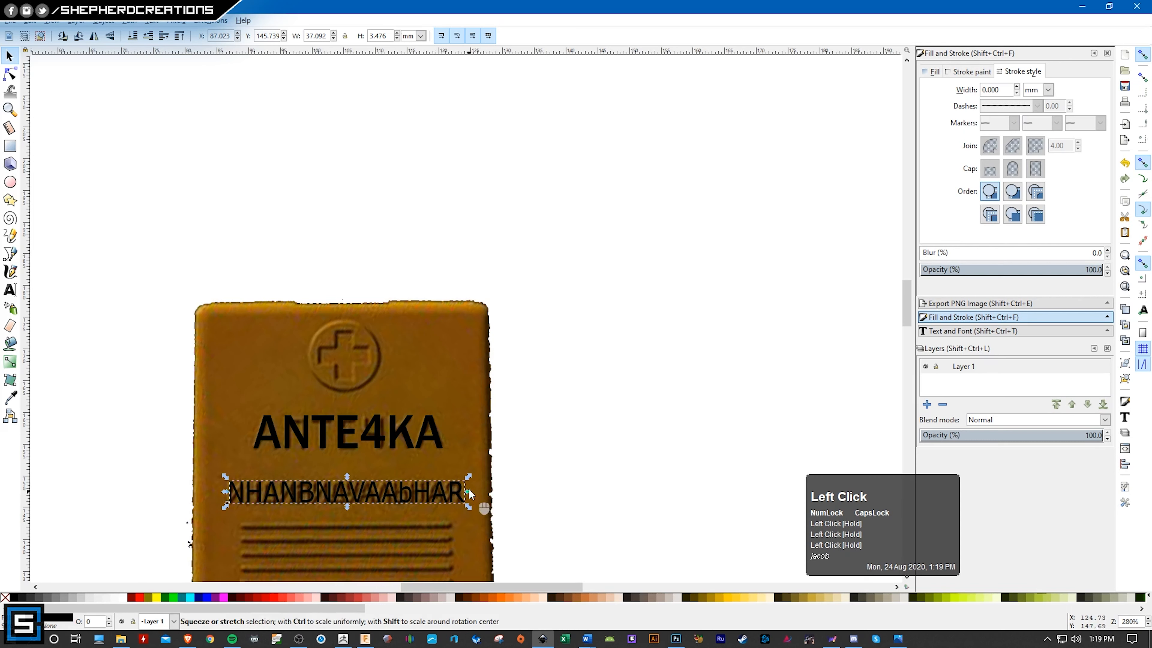
pyautogui.moveTo(467, 475); pyautogui.dragTo(464, 477)
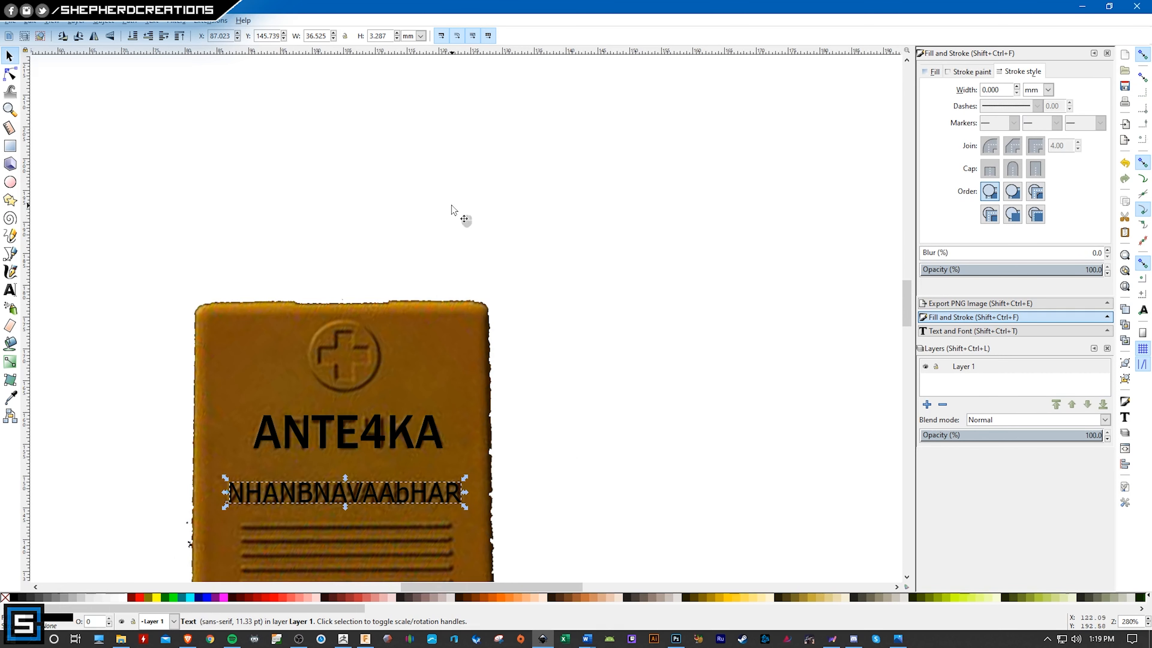
pyautogui.click(451, 209)
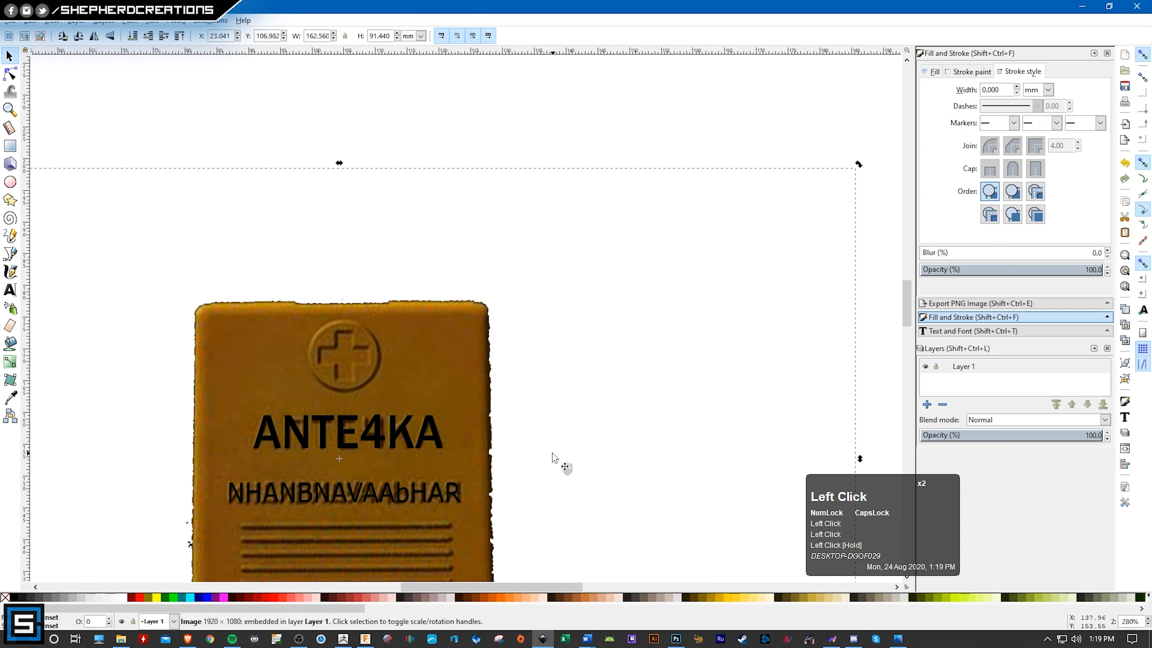
# - Save the lettering document as drawing.svg in F:\3D Printing\000My Files\Tarkov\Cheese, in Inkscape SVG format
pyautogui.click(10, 20)
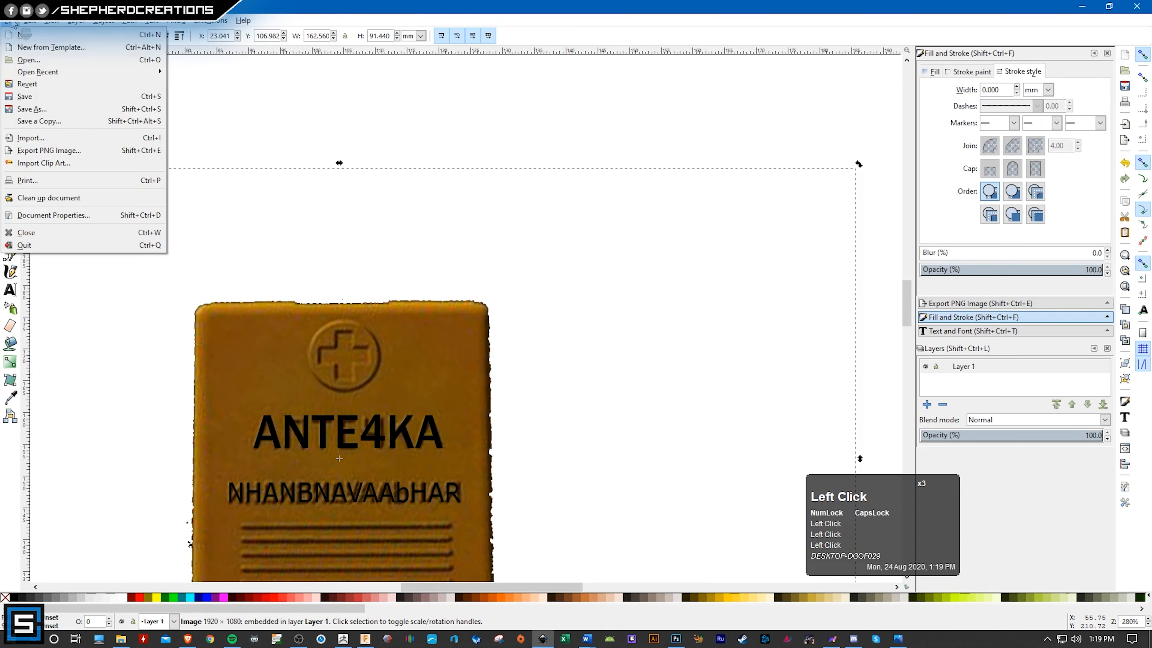
pyautogui.click(40, 109)
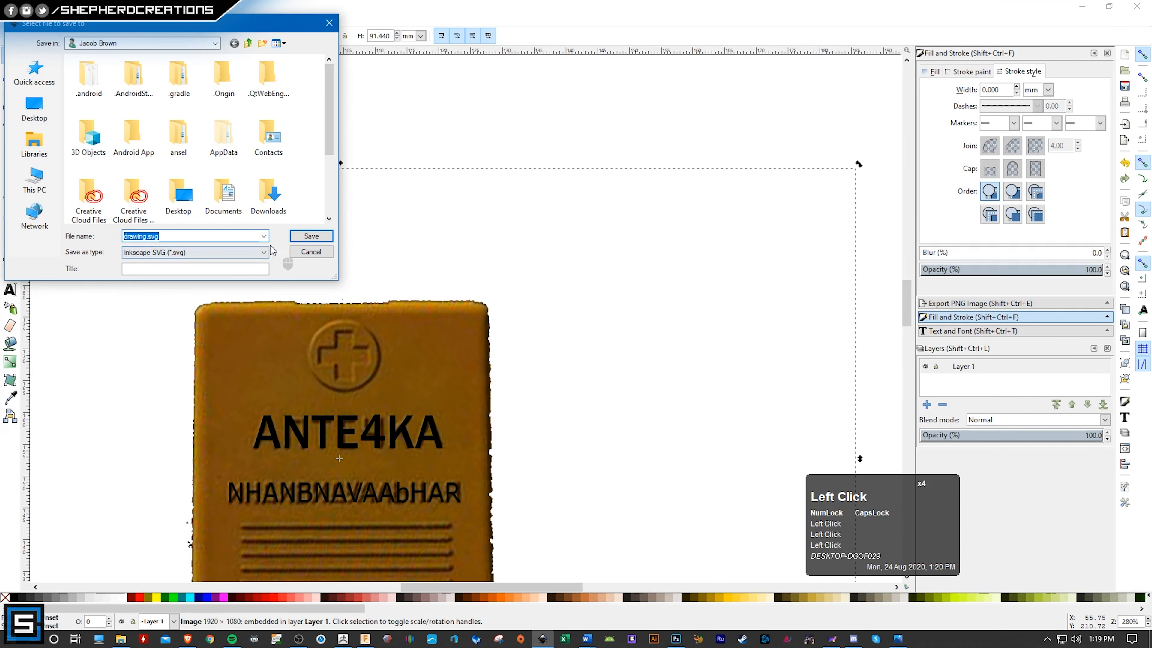
pyautogui.click(35, 181)
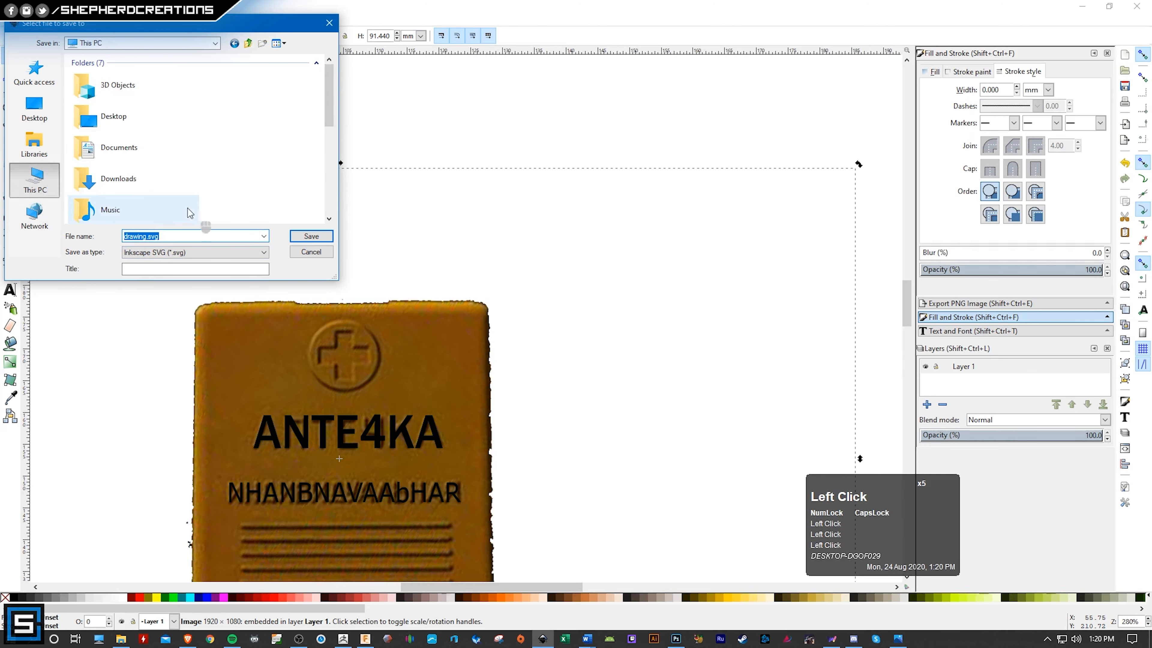
pyautogui.scroll(-3, 154, 165)
pyautogui.doubleClick(150, 172)
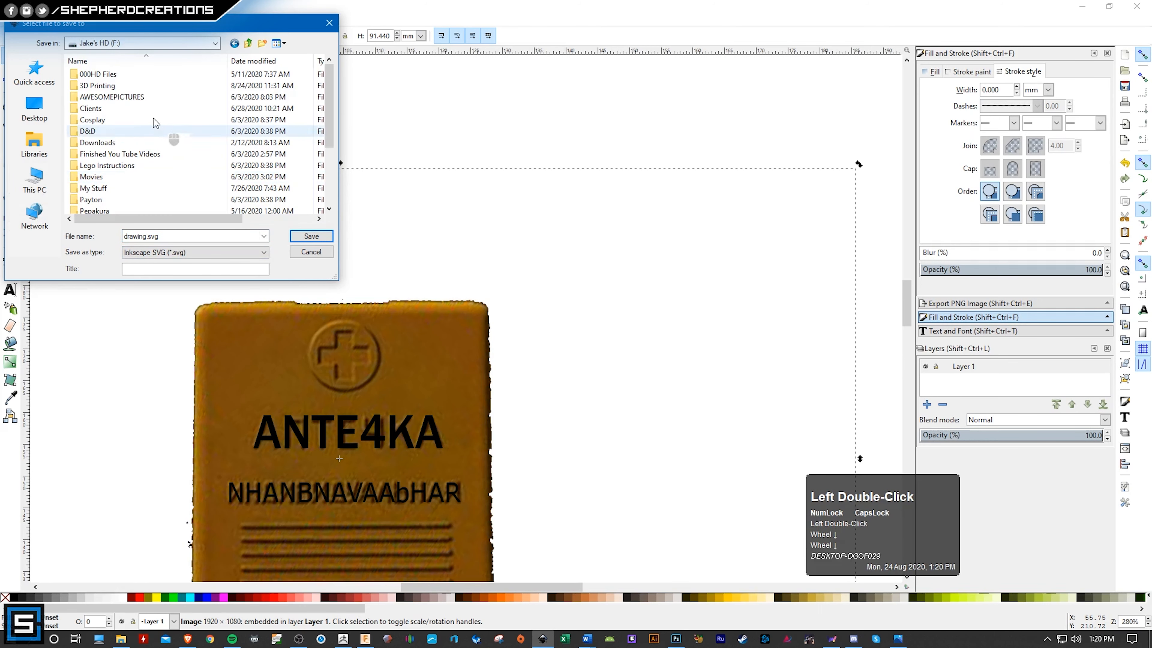
pyautogui.click(120, 86)
pyautogui.doubleClick(121, 86)
pyautogui.scroll(4, 100, 82)
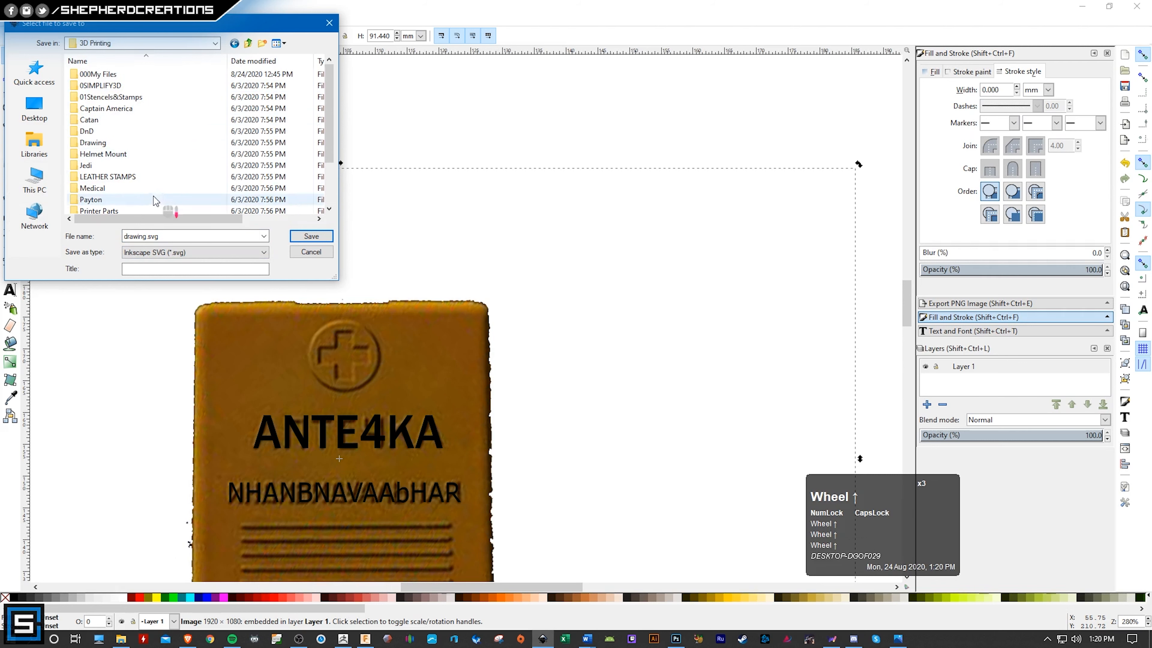
pyautogui.doubleClick(98, 84)
pyautogui.scroll(-2, 109, 136)
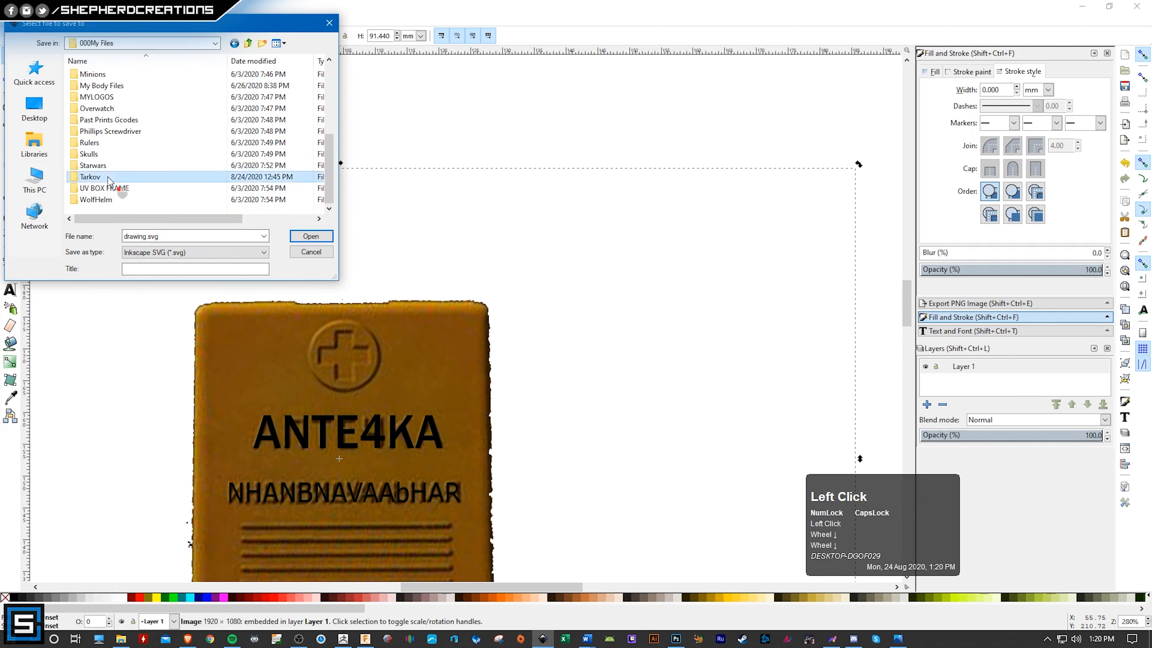
pyautogui.doubleClick(115, 182)
pyautogui.doubleClick(92, 80)
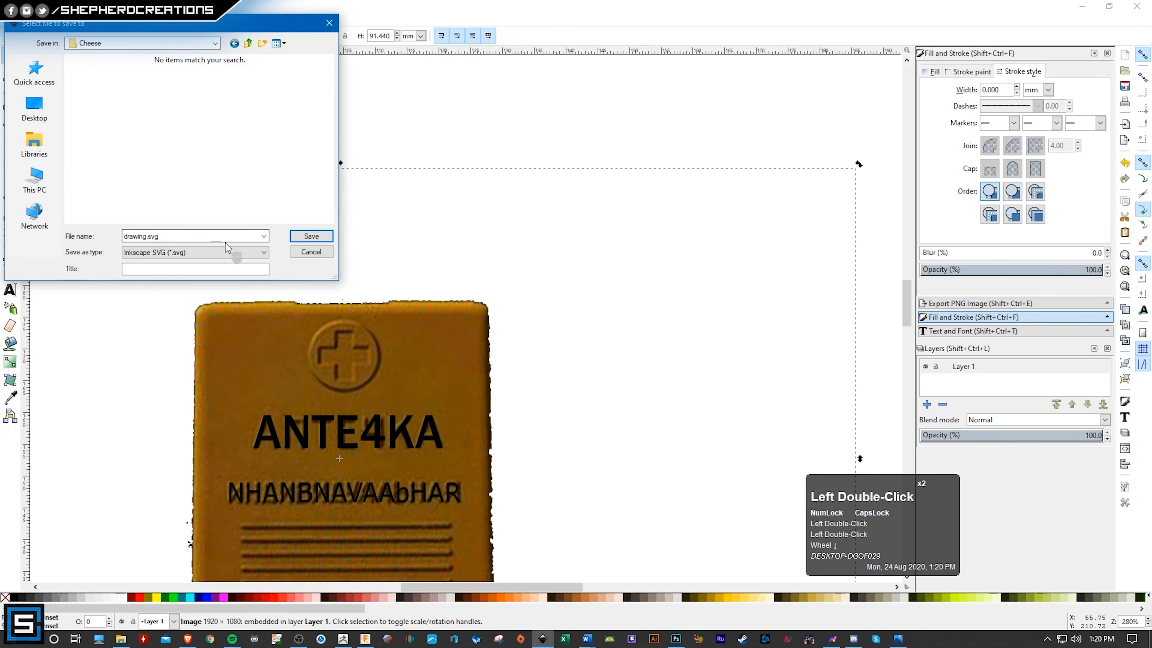
pyautogui.click(323, 237)
pyautogui.click(308, 239)
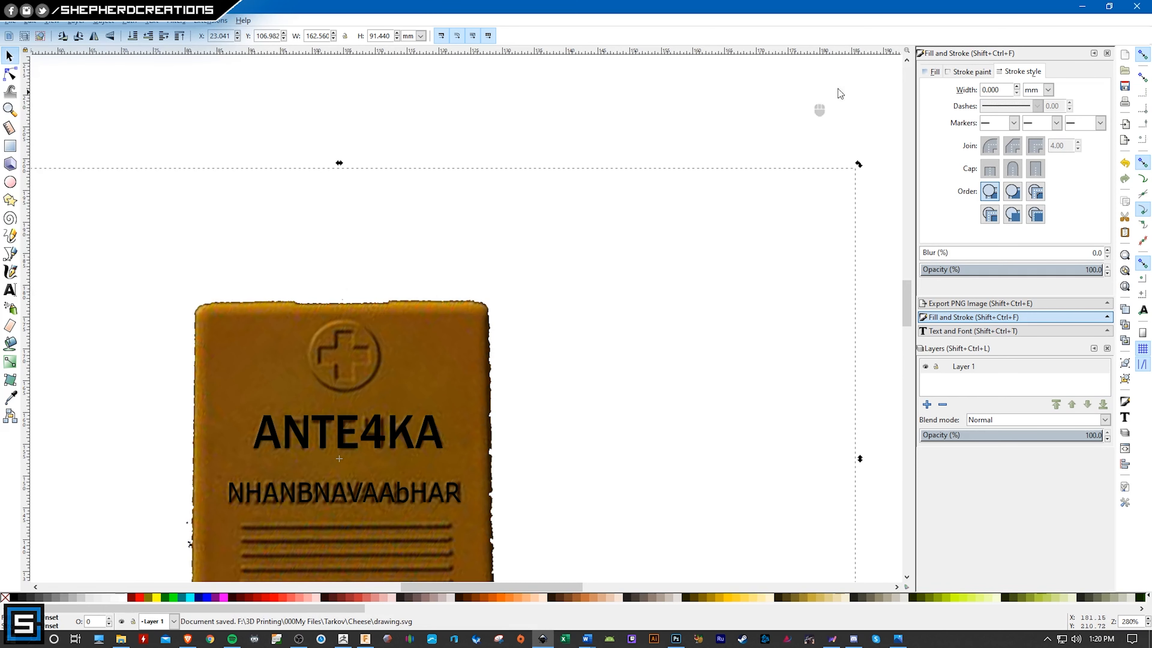
# - Switch to Fusion 360 and insert drawing.svg from the Cheese folder into the open sketch
pyautogui.click(1082, 6)
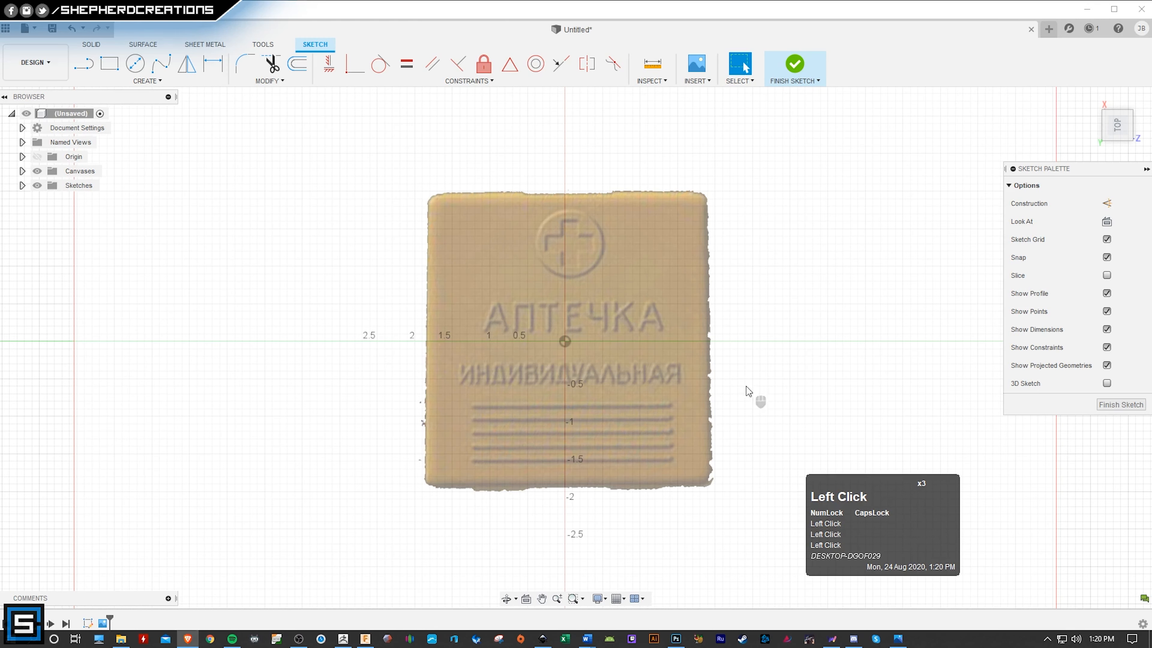
pyautogui.click(696, 63)
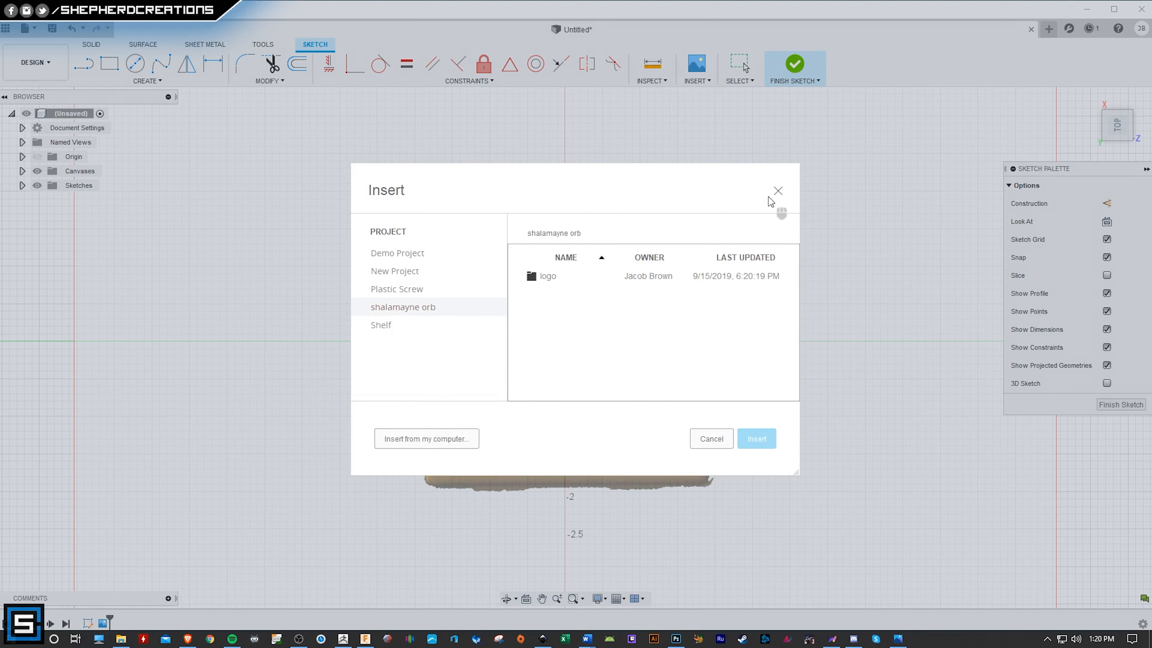
pyautogui.click(777, 192)
pyautogui.click(702, 80)
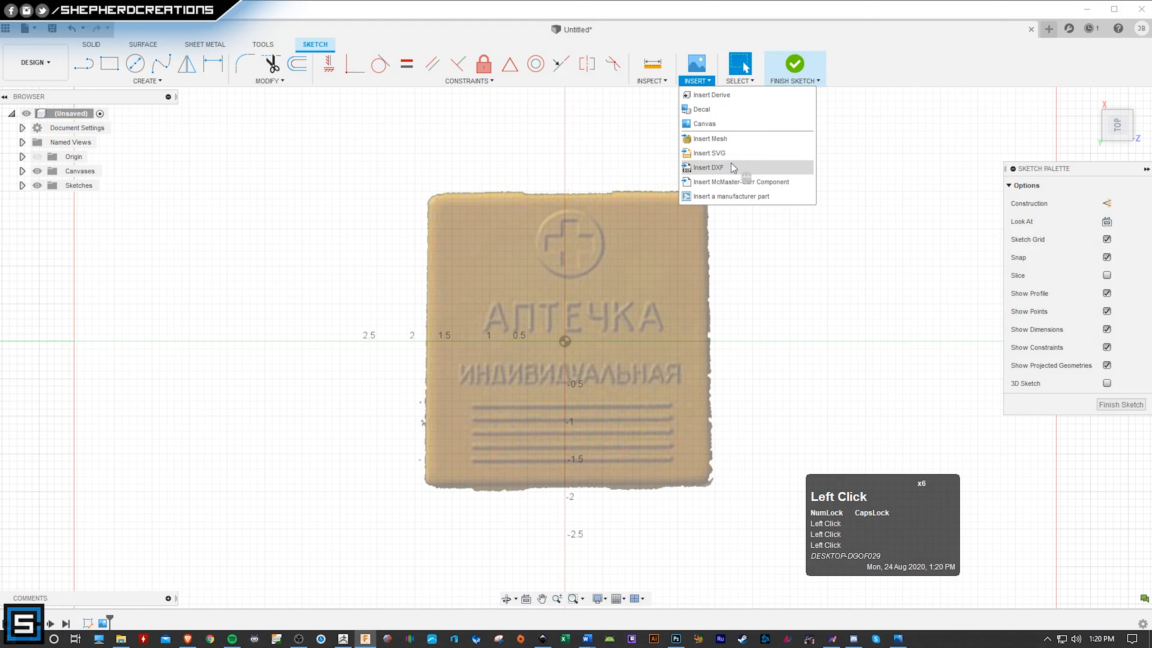
pyautogui.click(717, 156)
pyautogui.click(715, 391)
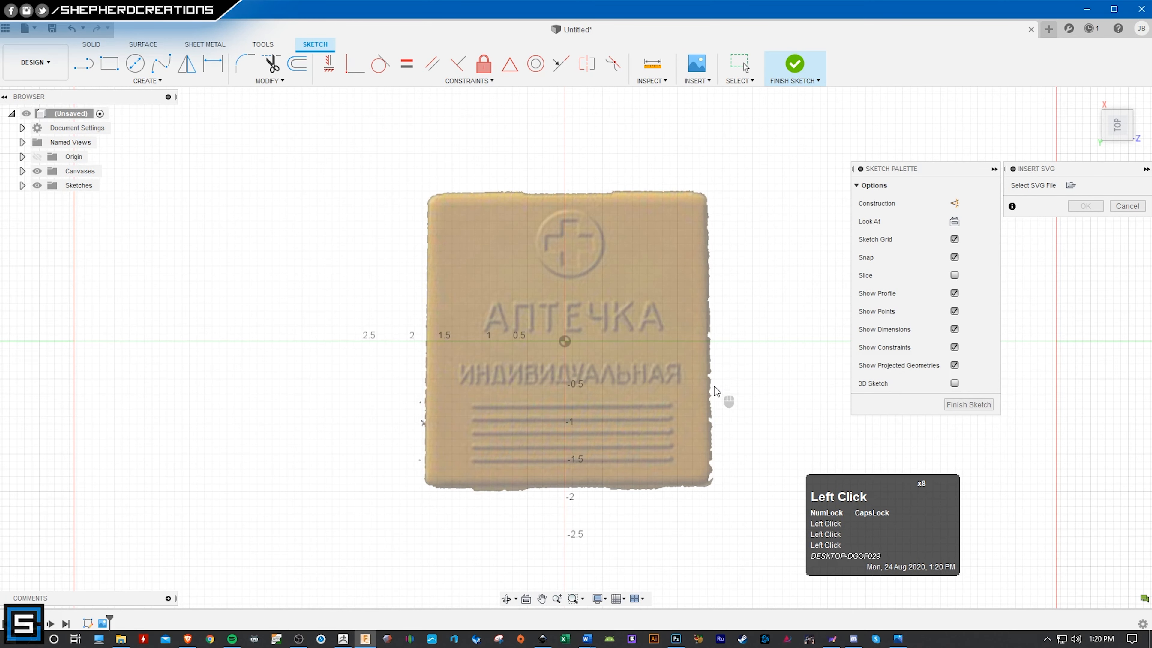
pyautogui.click(1070, 185)
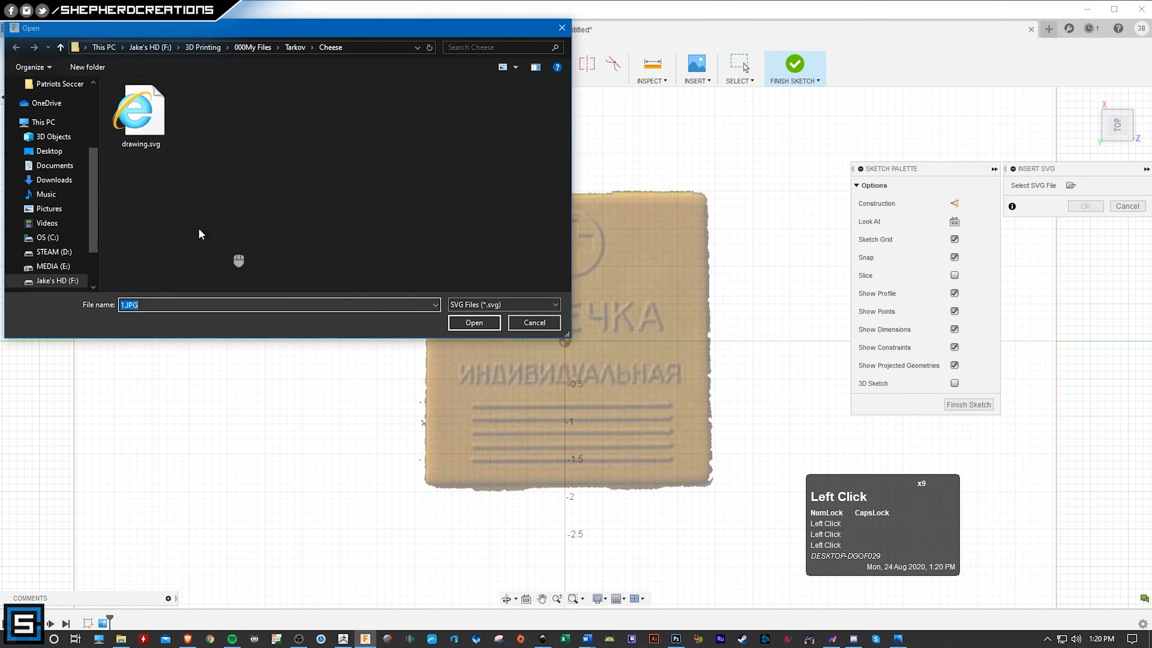
pyautogui.click(140, 114)
pyautogui.click(473, 323)
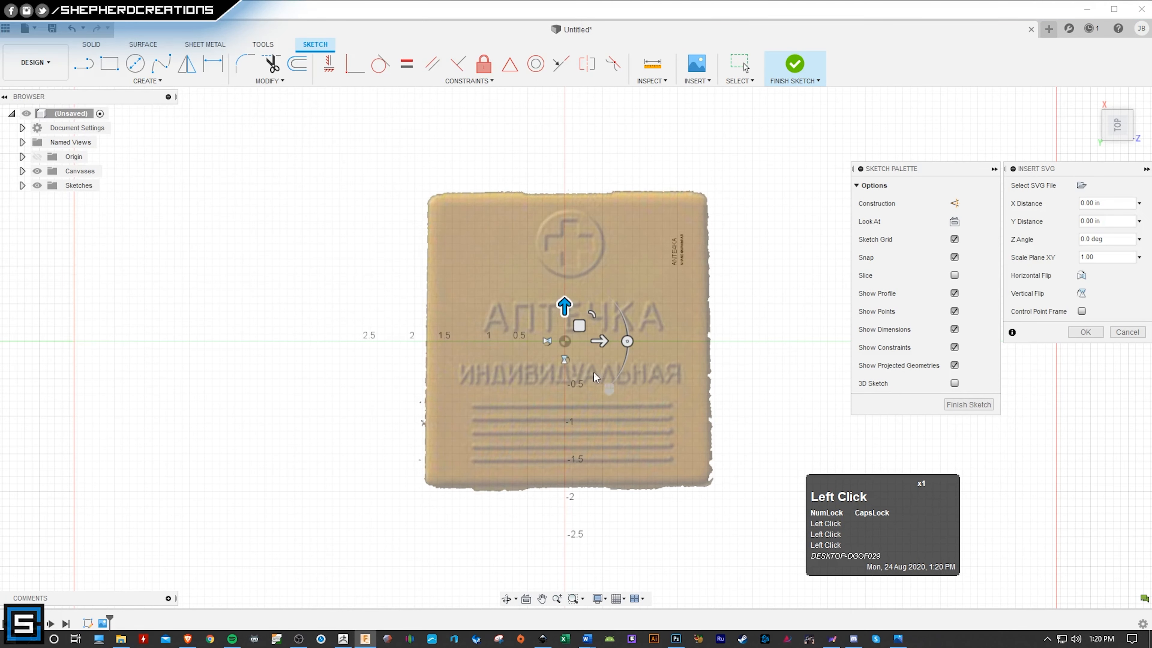
# - Try to scale the inserted SVG lettering, rotate it by 90 degrees and move it onto the reference box's lettering
pyautogui.moveTo(580, 326); pyautogui.dragTo(653, 285)
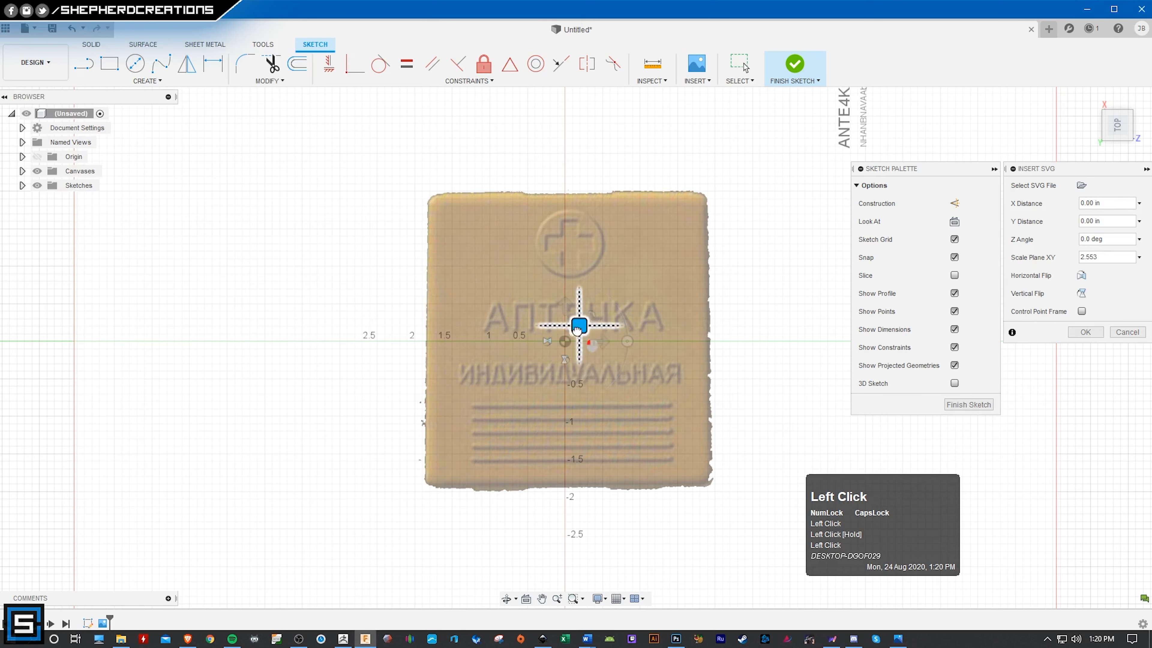
pyautogui.moveTo(556, 352); pyautogui.dragTo(323, 478)
pyautogui.moveTo(273, 509); pyautogui.dragTo(194, 509)
pyautogui.keyDown('alt'); pyautogui.scroll(9, 522, 386); pyautogui.keyUp('alt')
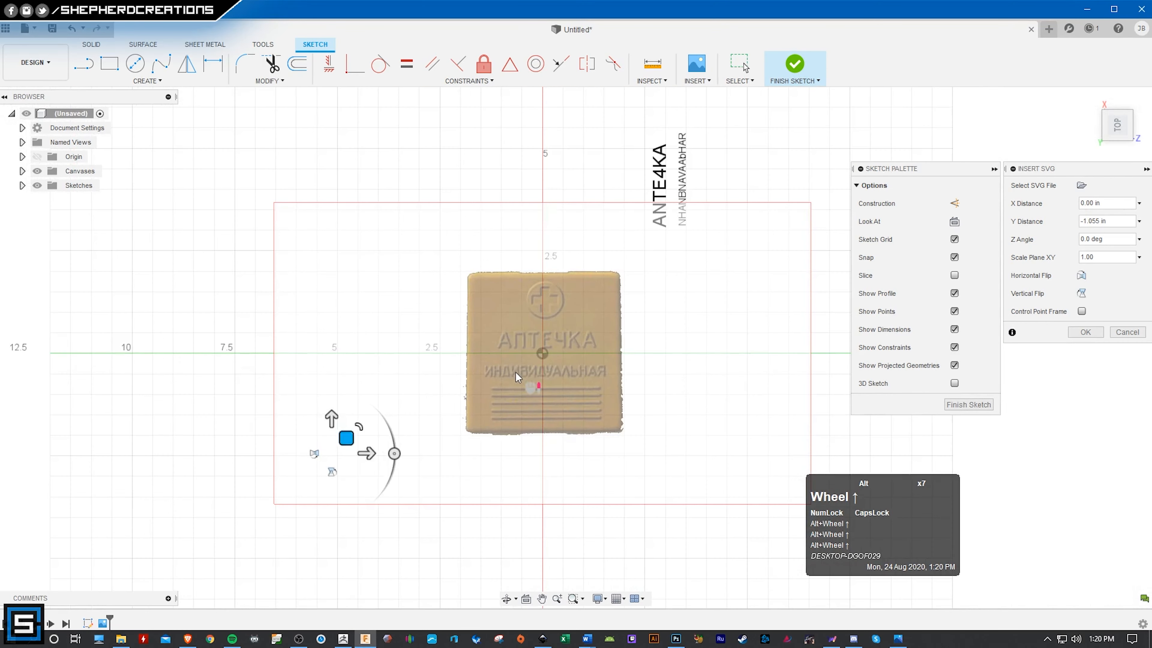
pyautogui.moveTo(391, 412); pyautogui.dragTo(281, 591)
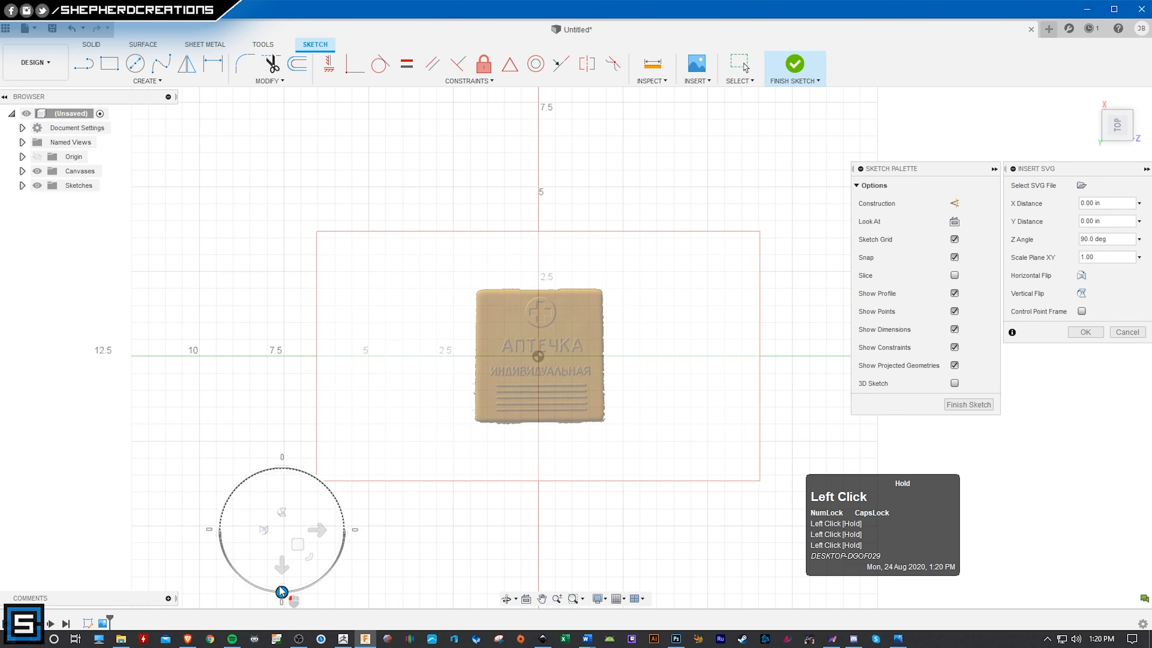
pyautogui.moveTo(298, 544); pyautogui.dragTo(286, 91)
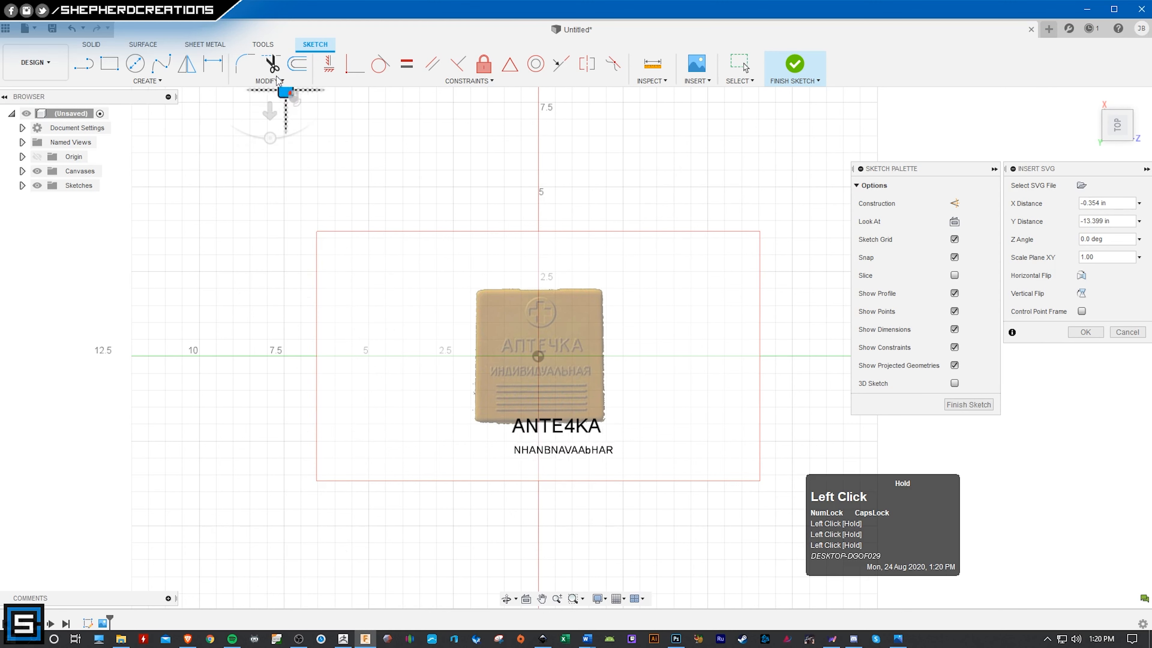
pyautogui.scroll(5, 368, 226)
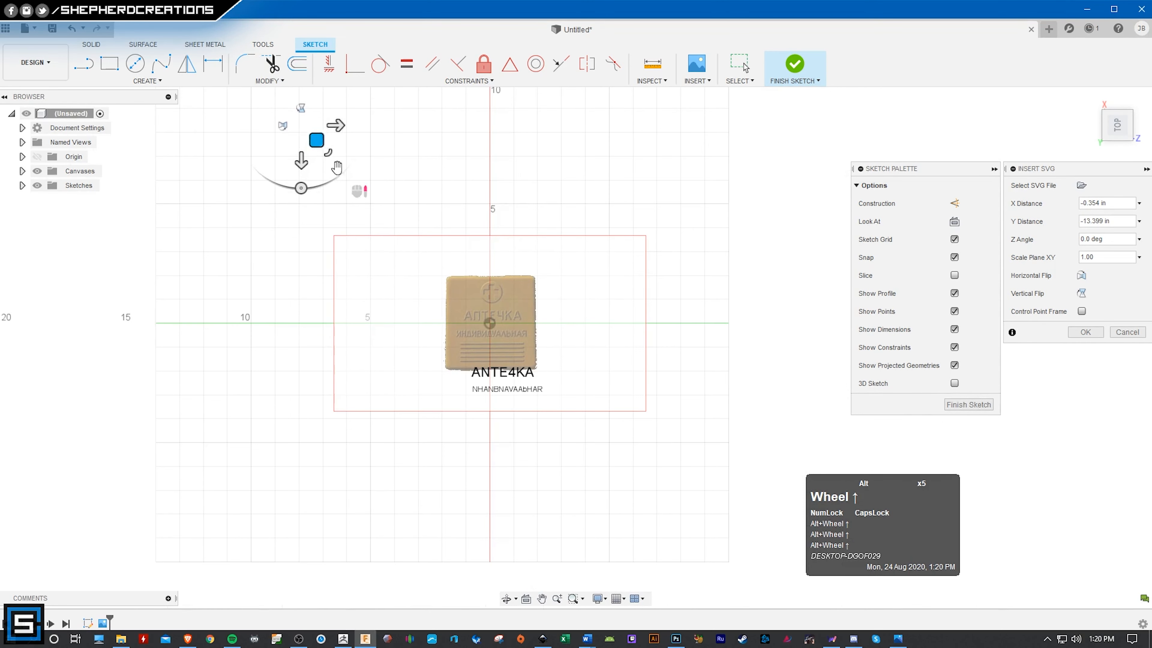
pyautogui.moveTo(316, 142); pyautogui.dragTo(312, 87)
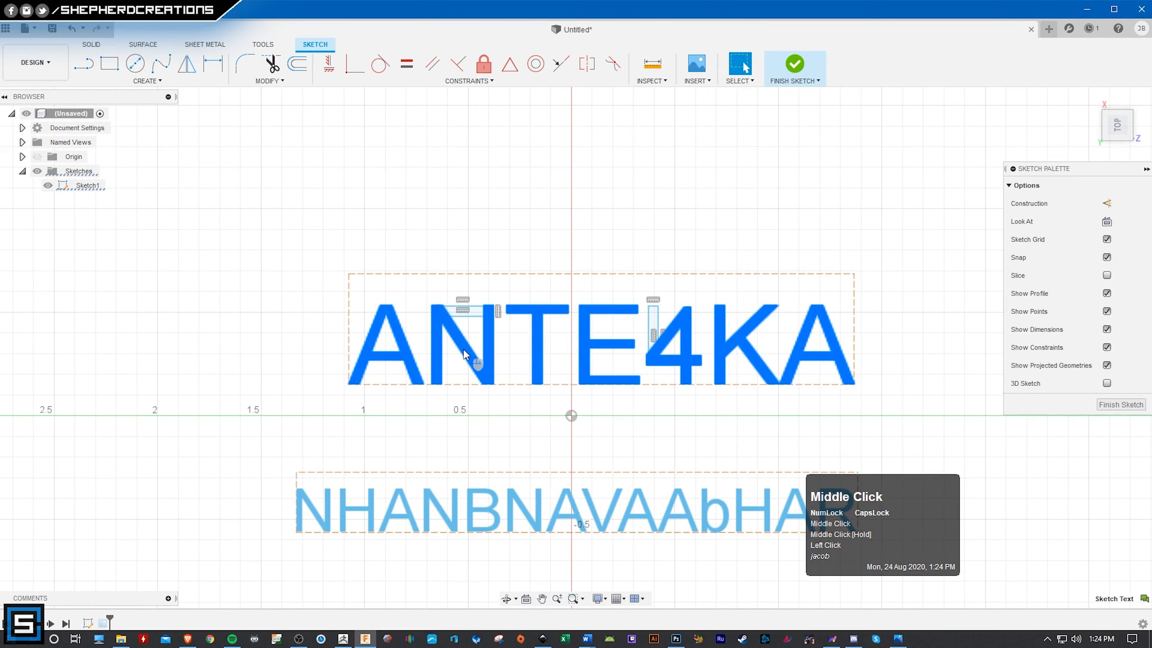
# - Finish the lettering sketch and extrude the ANTE4KA text 0.1 in as a new body
pyautogui.click(465, 354)
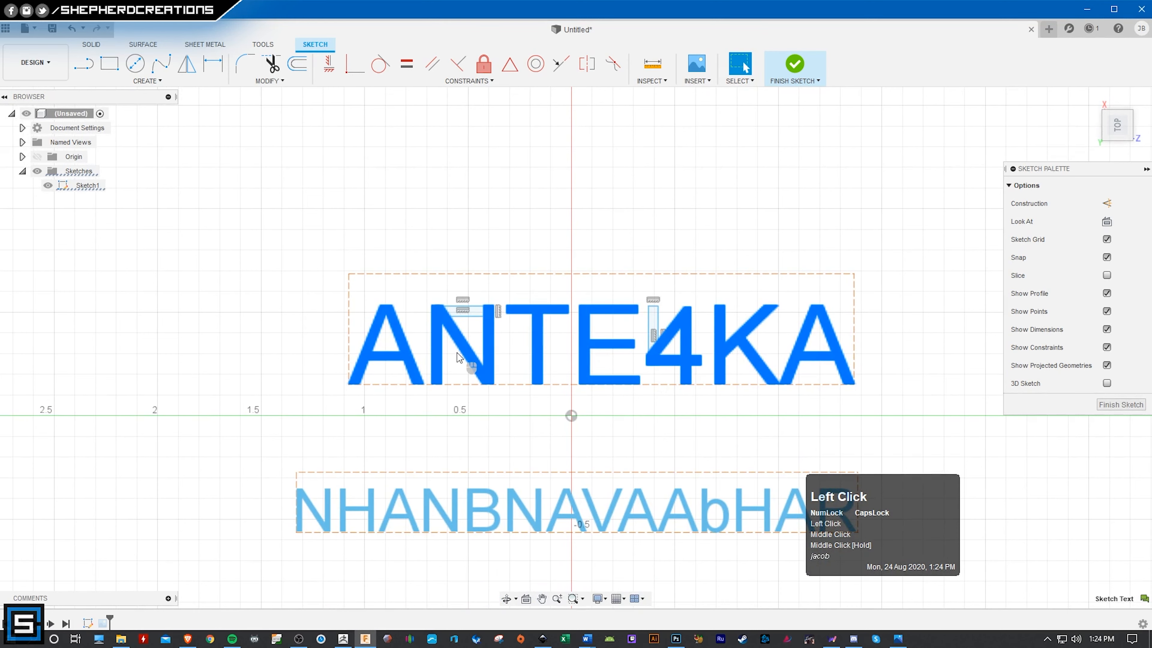
pyautogui.click(794, 64)
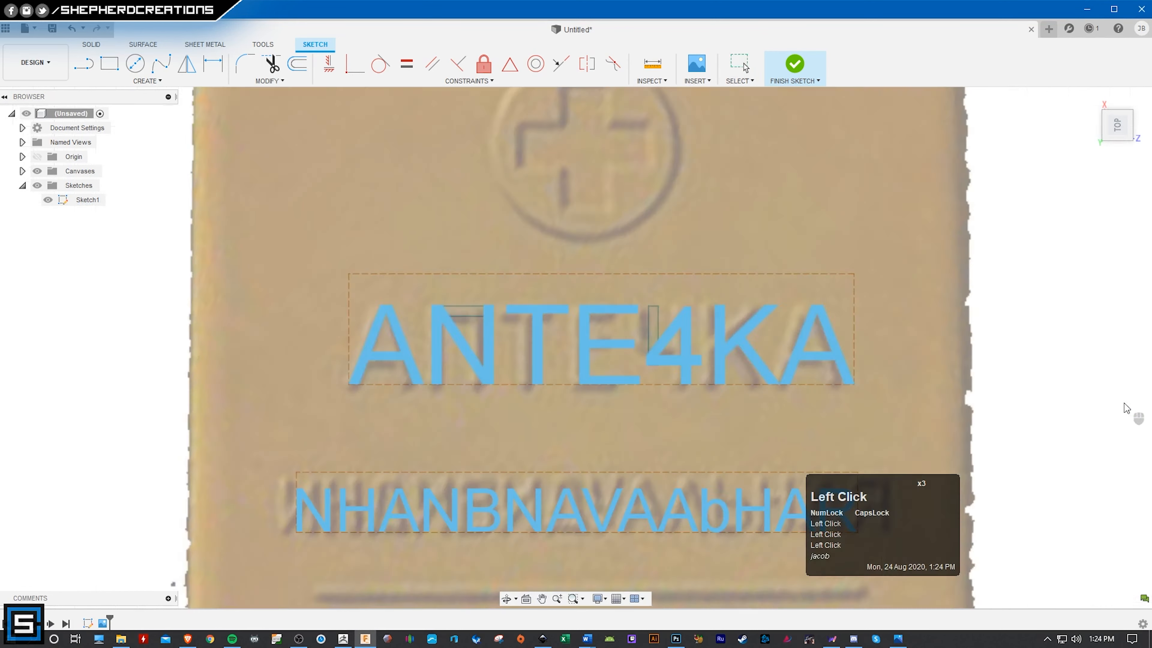
pyautogui.scroll(-2, 464, 396)
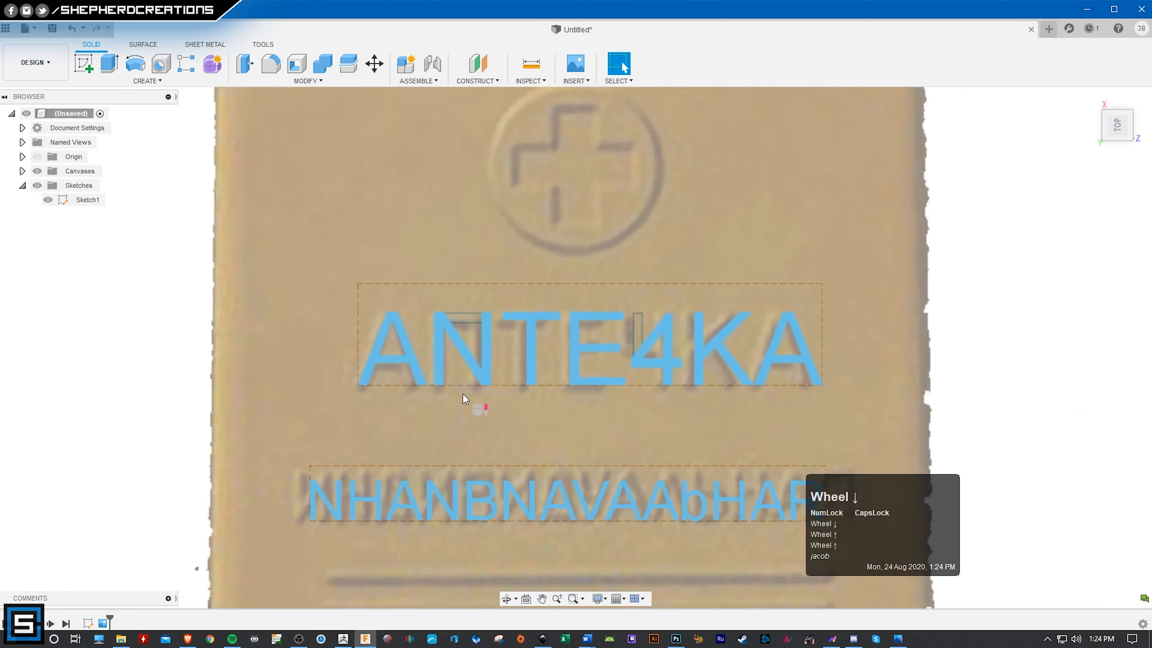
pyautogui.moveTo(439, 443); pyautogui.dragTo(428, 410, button='middle')
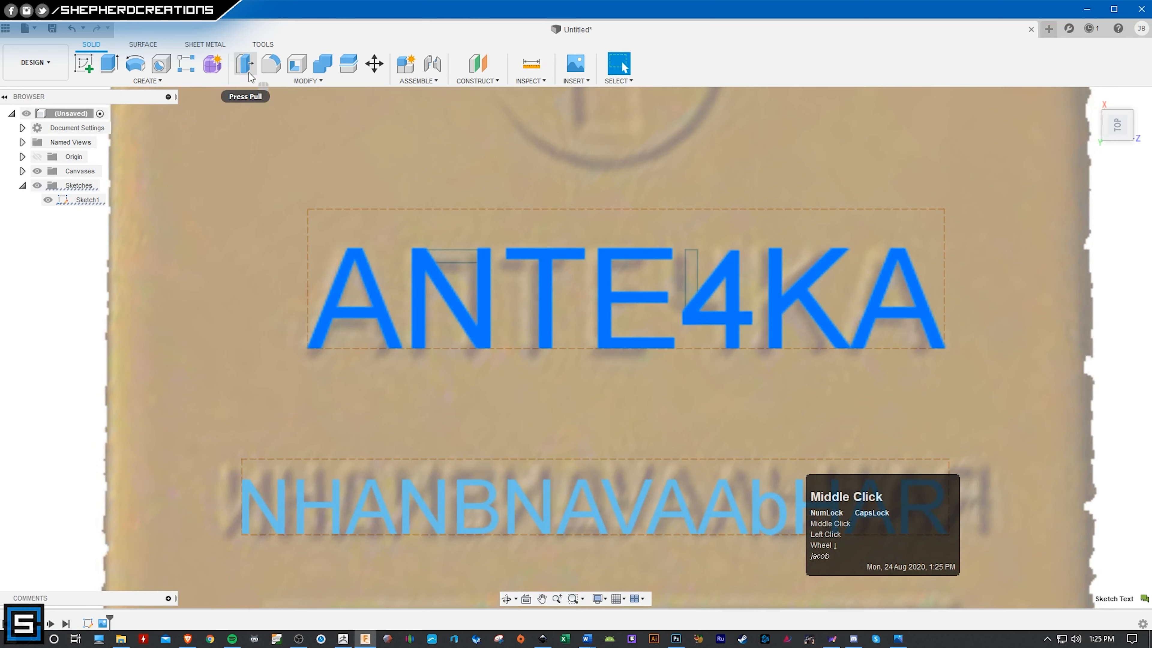
pyautogui.click(99, 68)
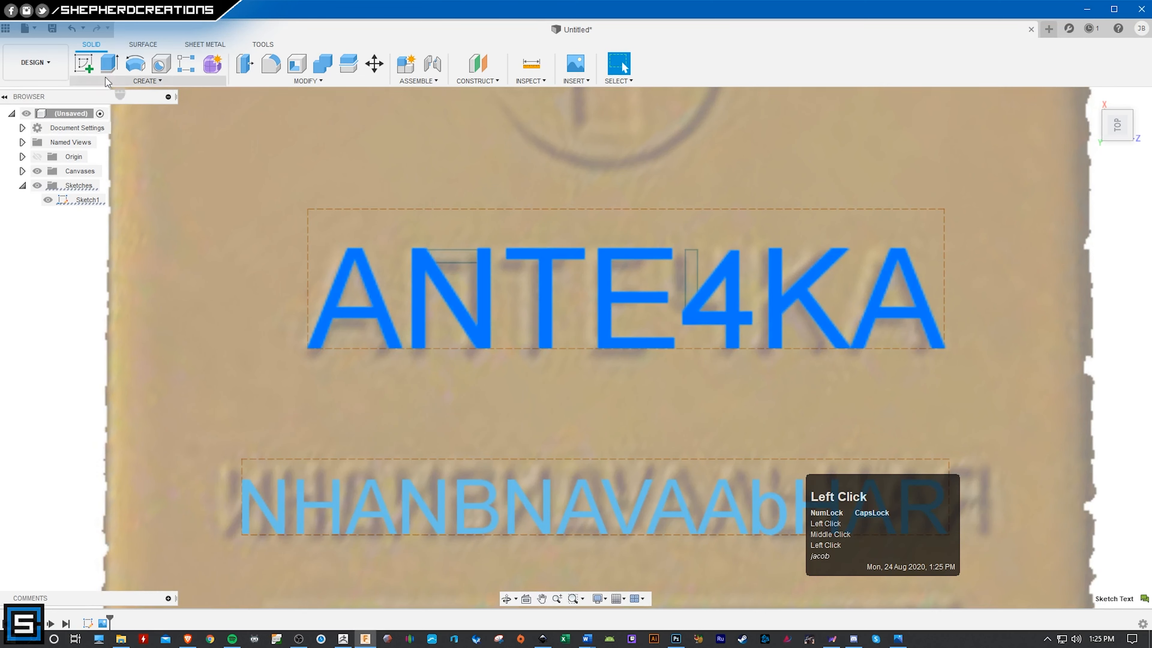
pyautogui.click(108, 66)
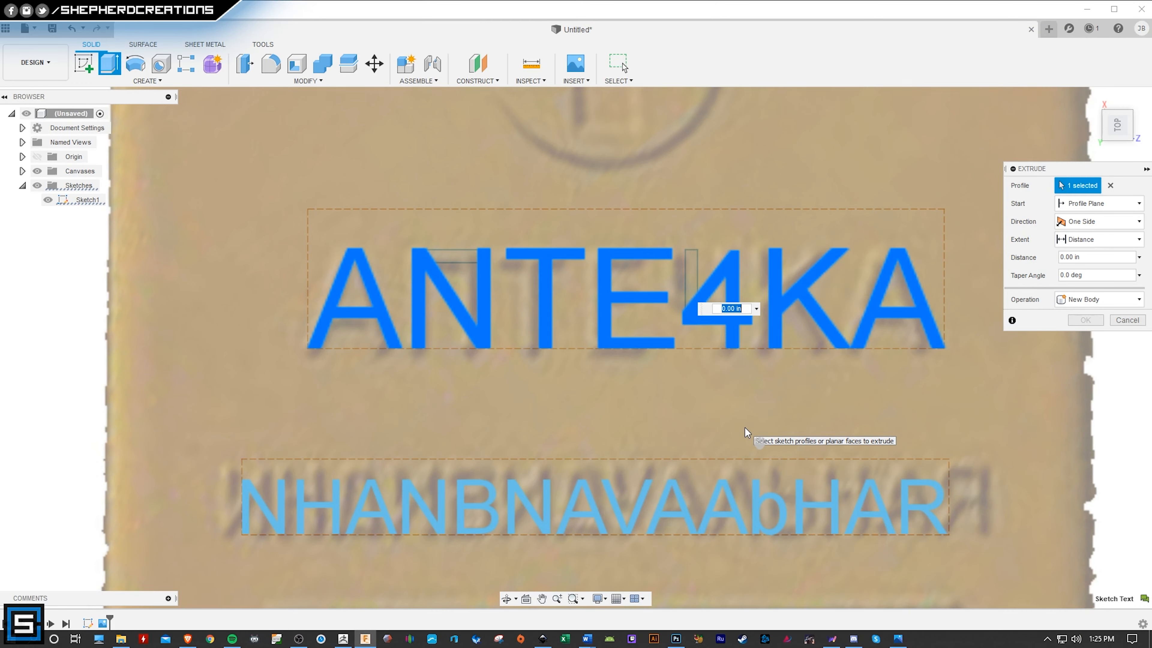
pyautogui.write('.25')
pyautogui.click(1103, 135)
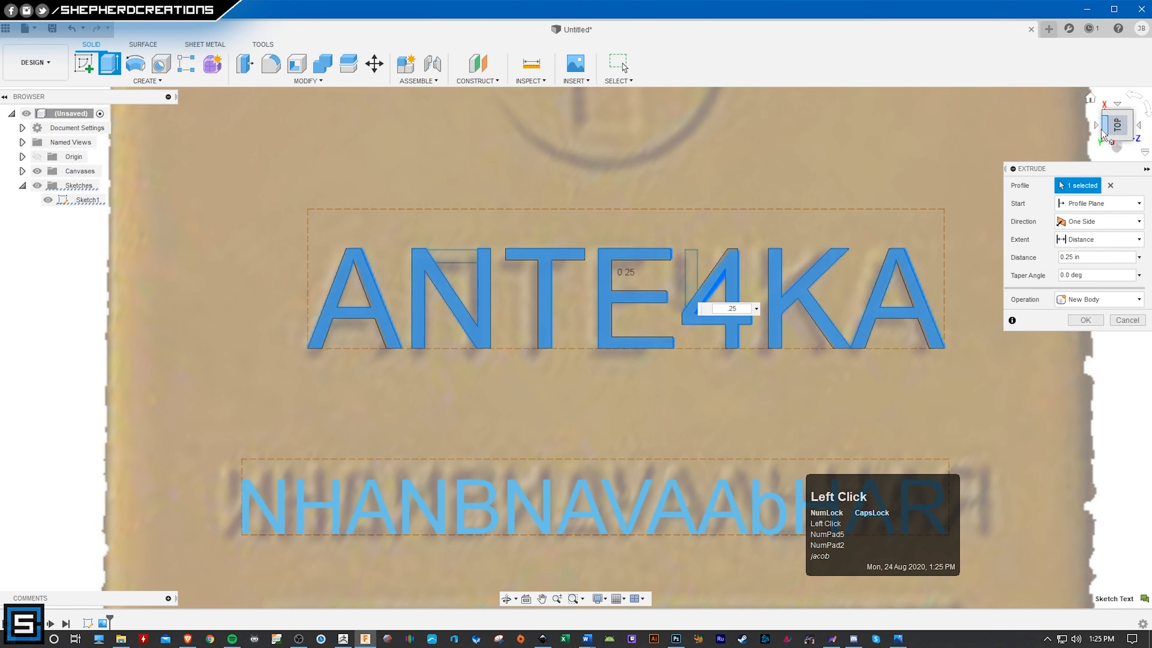
pyautogui.moveTo(1103, 135); pyautogui.dragTo(1024, 211)
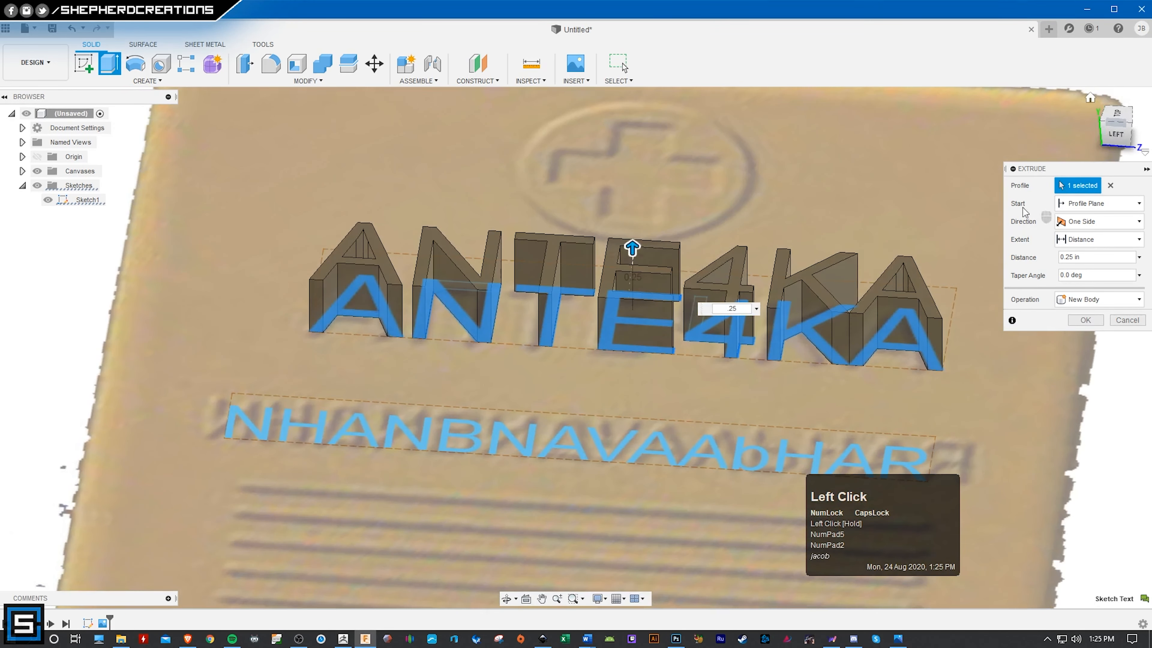
pyautogui.click(734, 308)
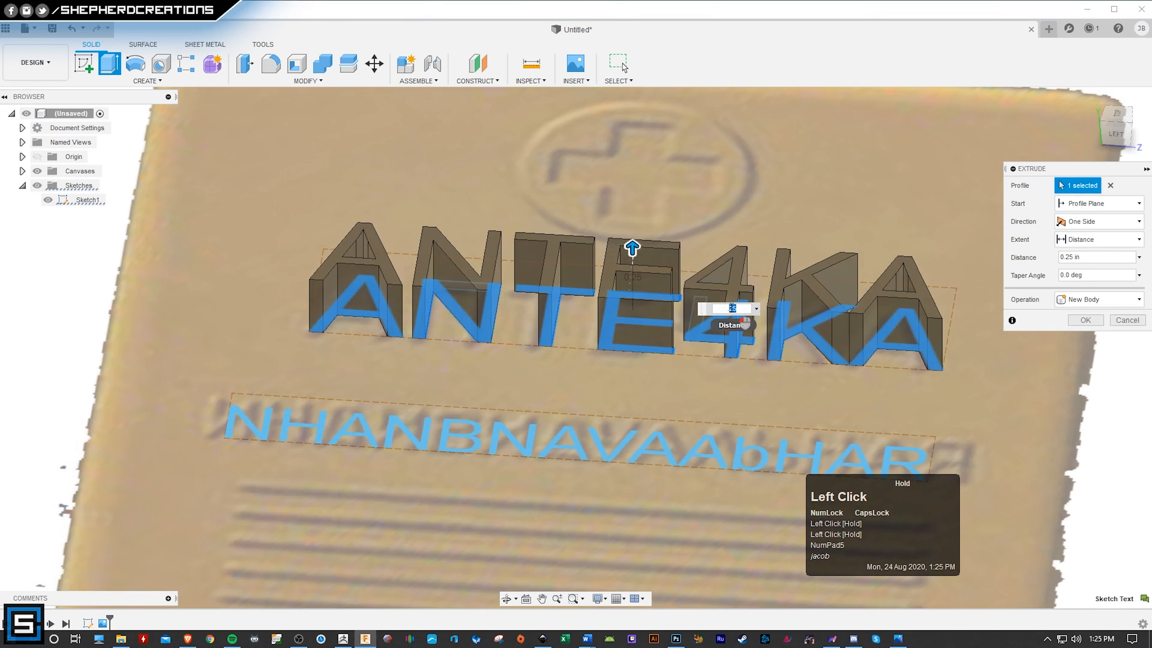
pyautogui.write('1')
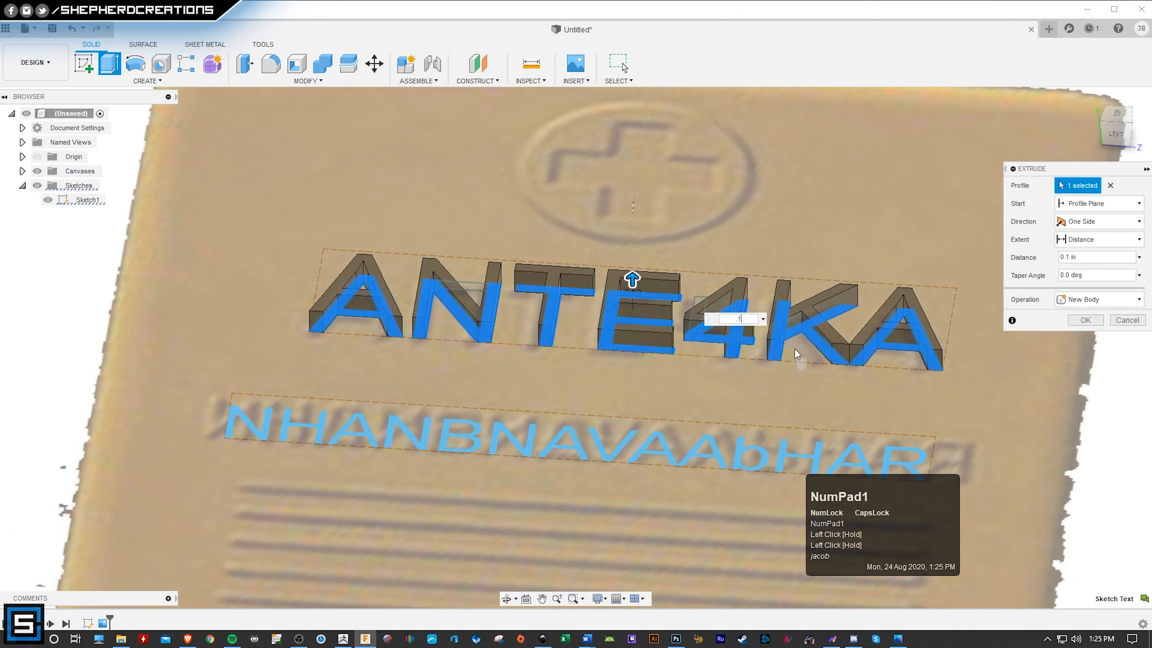
pyautogui.click(1085, 319)
# - Make Sketch1 visible again and extrude the NHANBNAVAAbHAR text 0.1 in as a new body
pyautogui.moveTo(914, 266); pyautogui.dragTo(884, 182, button='middle')
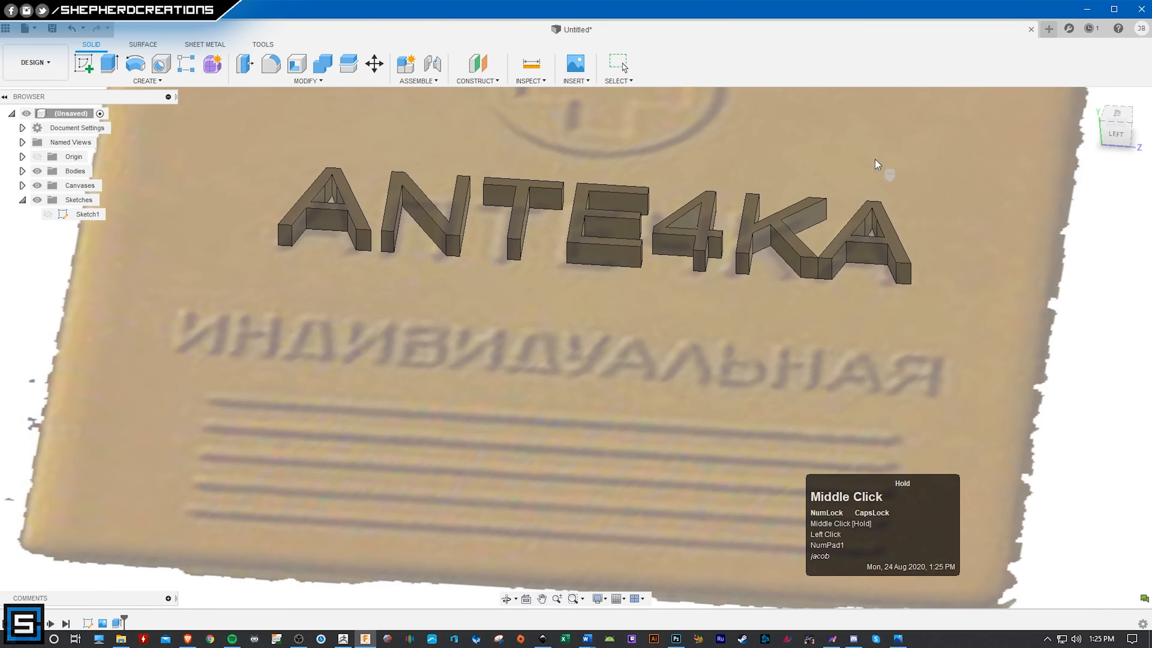
pyautogui.click(47, 213)
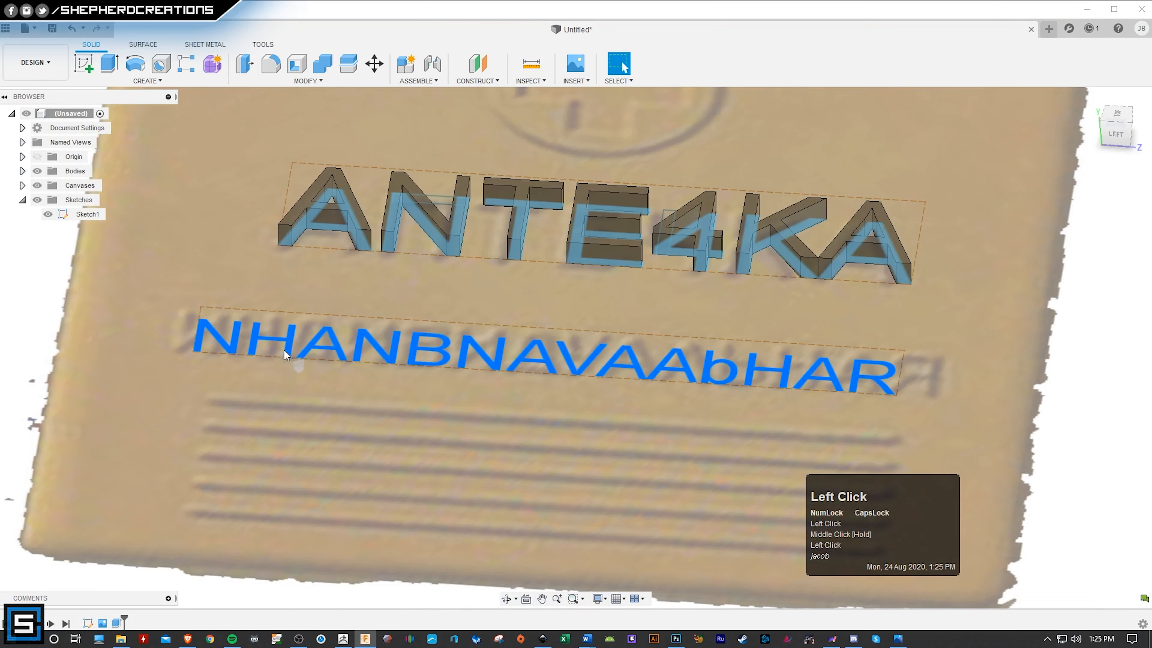
pyautogui.click(109, 63)
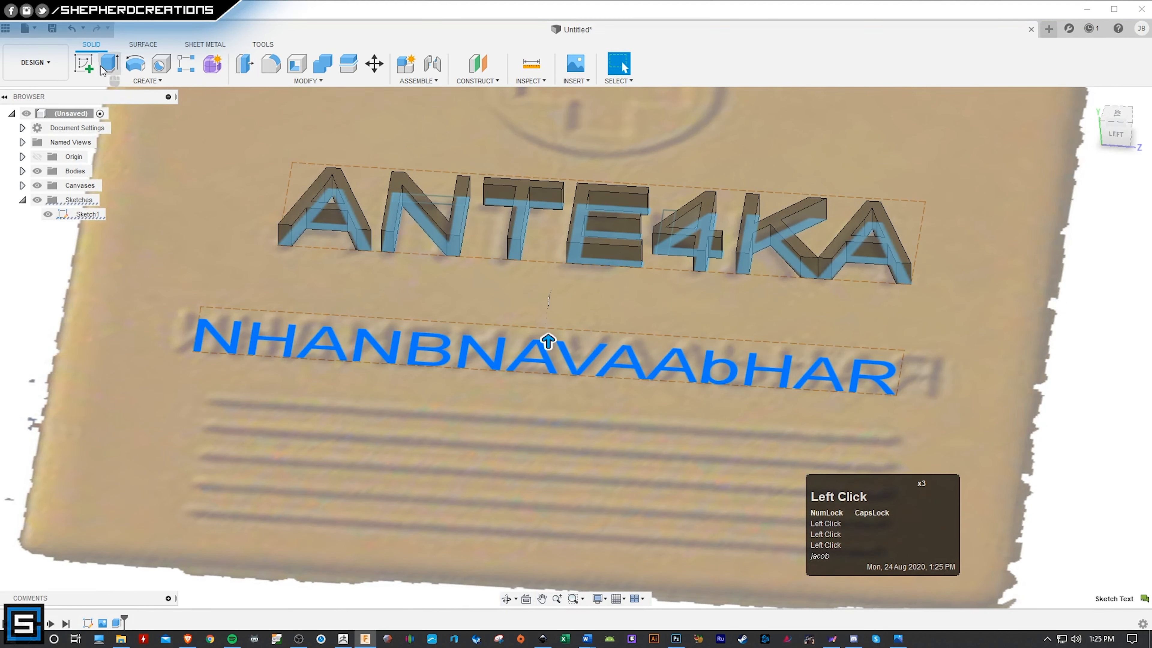
pyautogui.write('.1')
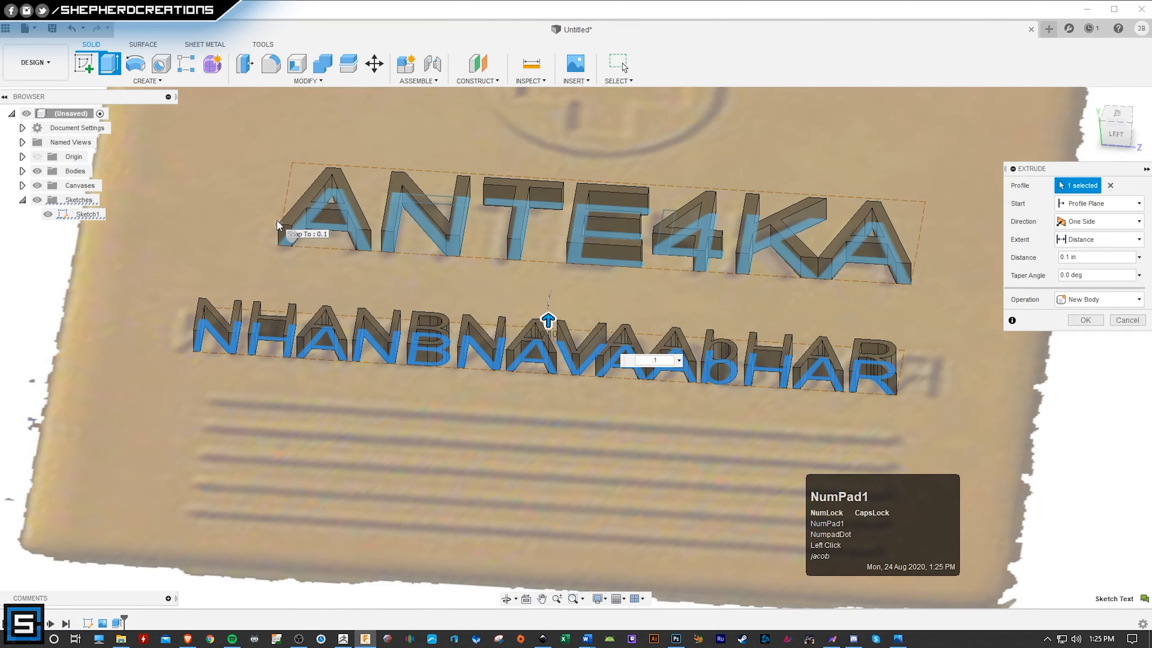
pyautogui.click(1085, 320)
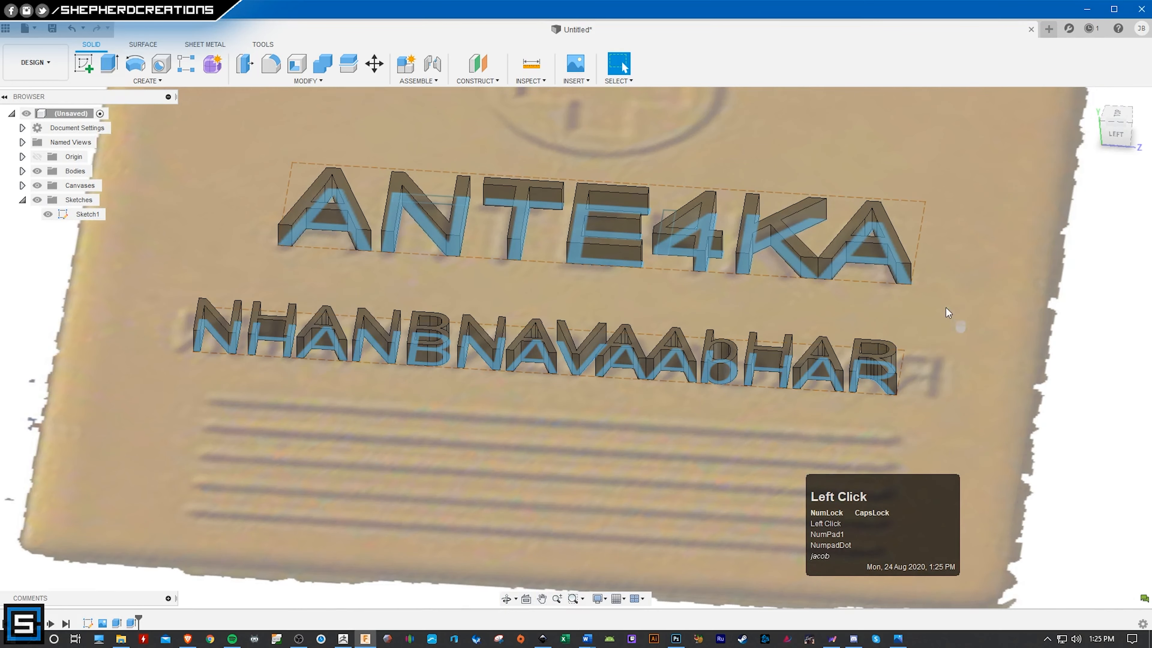
# - Select both extruded lettering bodies and send them to Meshmixer through the 3D Print command with High refinement
pyautogui.moveTo(1117, 132); pyautogui.dragTo(1130, 175)
pyautogui.moveTo(929, 310); pyautogui.dragTo(940, 257, button='middle')
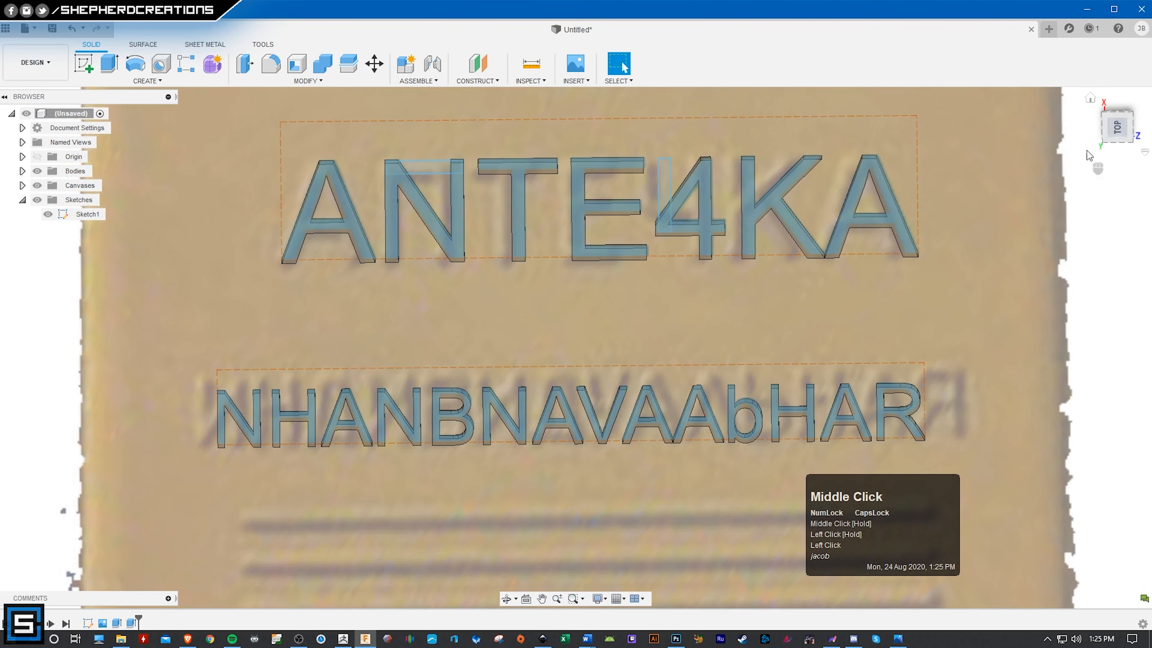
pyautogui.scroll(-3, 909, 312)
pyautogui.scroll(3, 911, 313)
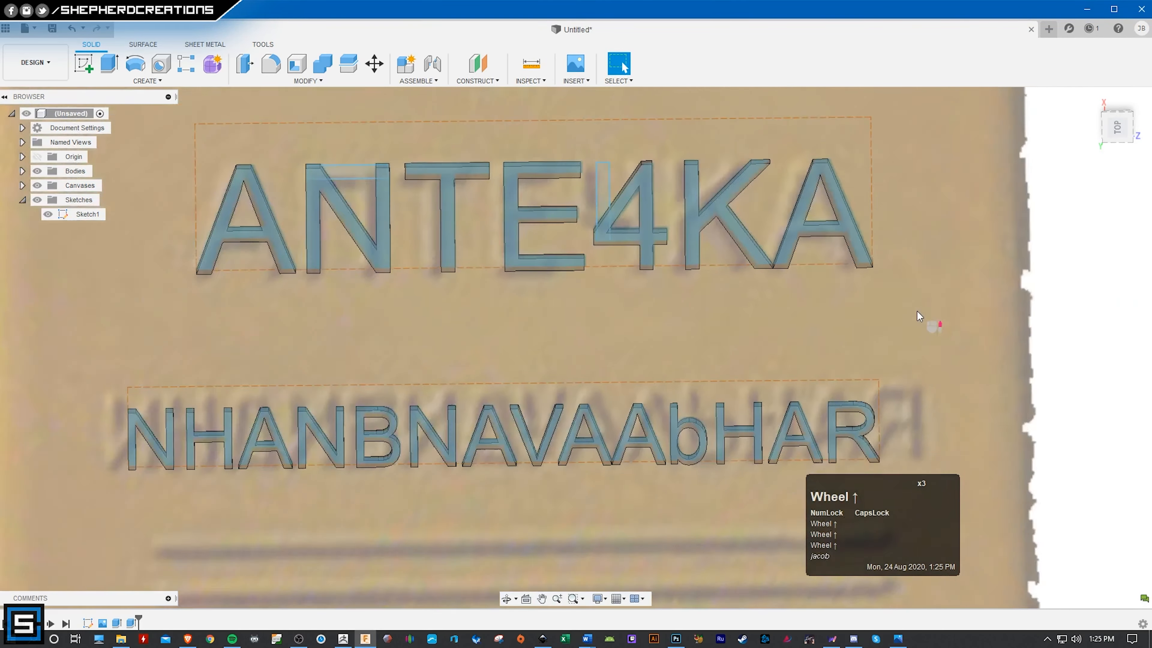
pyautogui.middleClick(952, 385)
pyautogui.click(978, 435)
pyautogui.moveTo(979, 435); pyautogui.dragTo(383, 223)
pyautogui.click(25, 28)
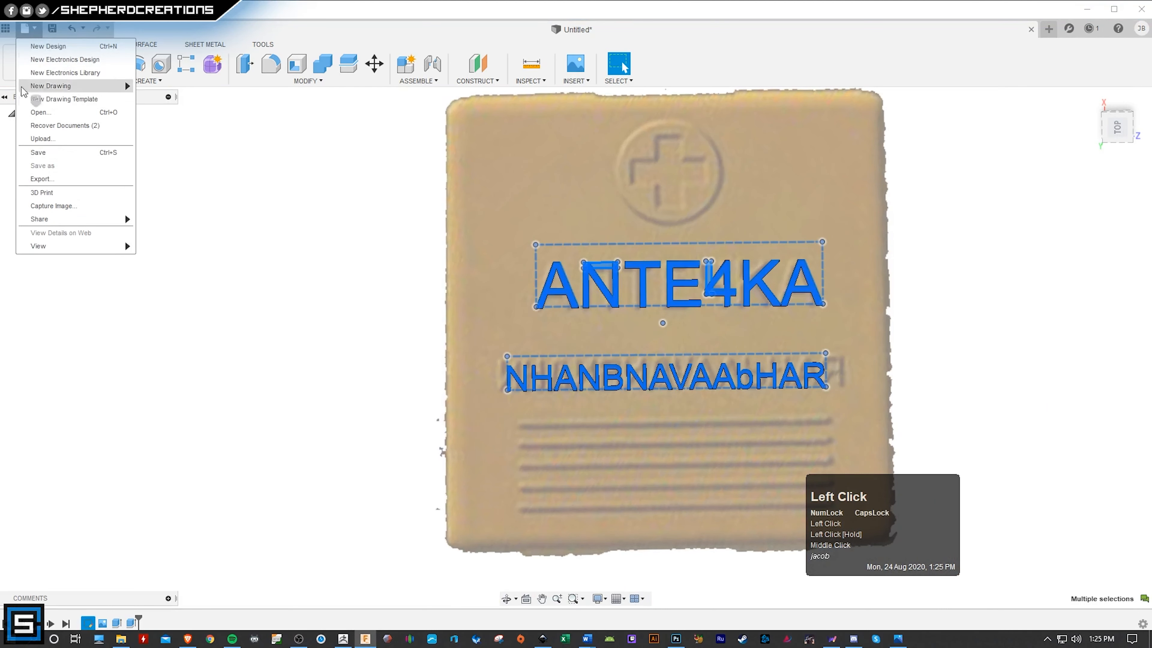
pyautogui.click(50, 193)
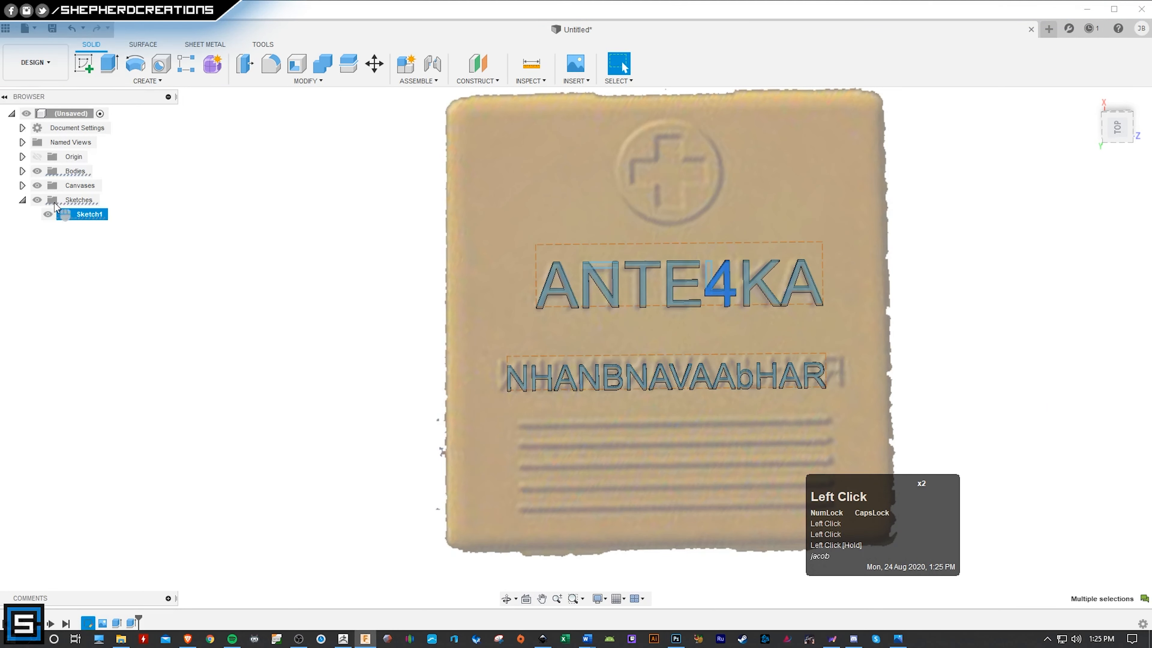
pyautogui.click(935, 336)
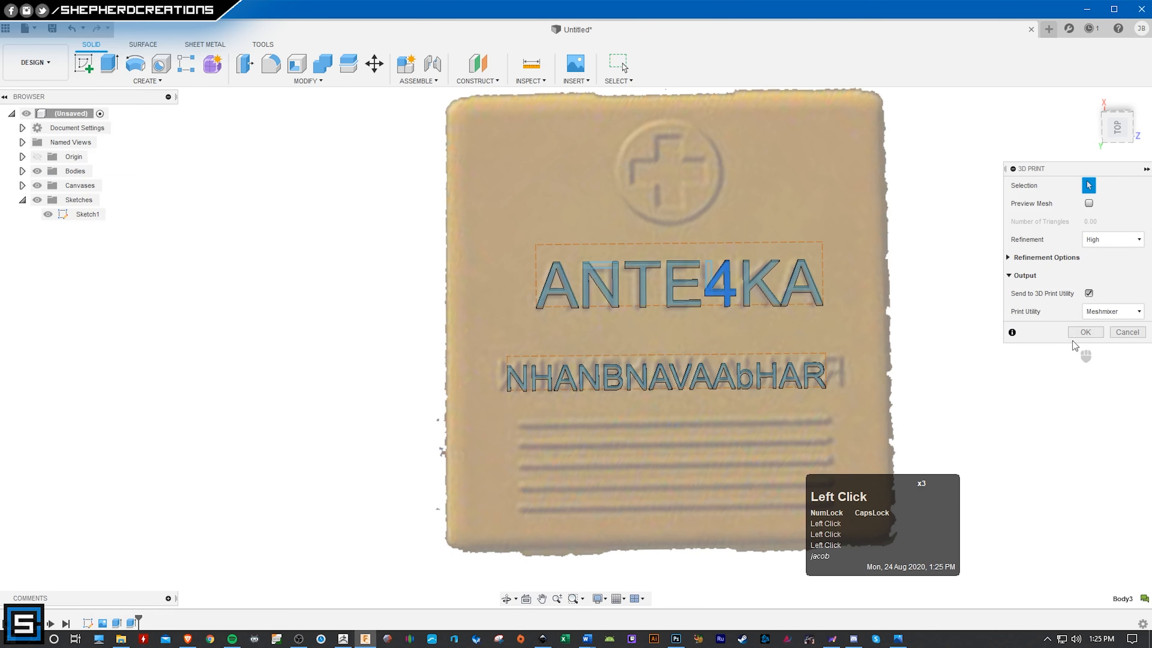
pyautogui.moveTo(904, 427); pyautogui.dragTo(905, 427)
pyautogui.moveTo(1002, 412); pyautogui.dragTo(401, 249)
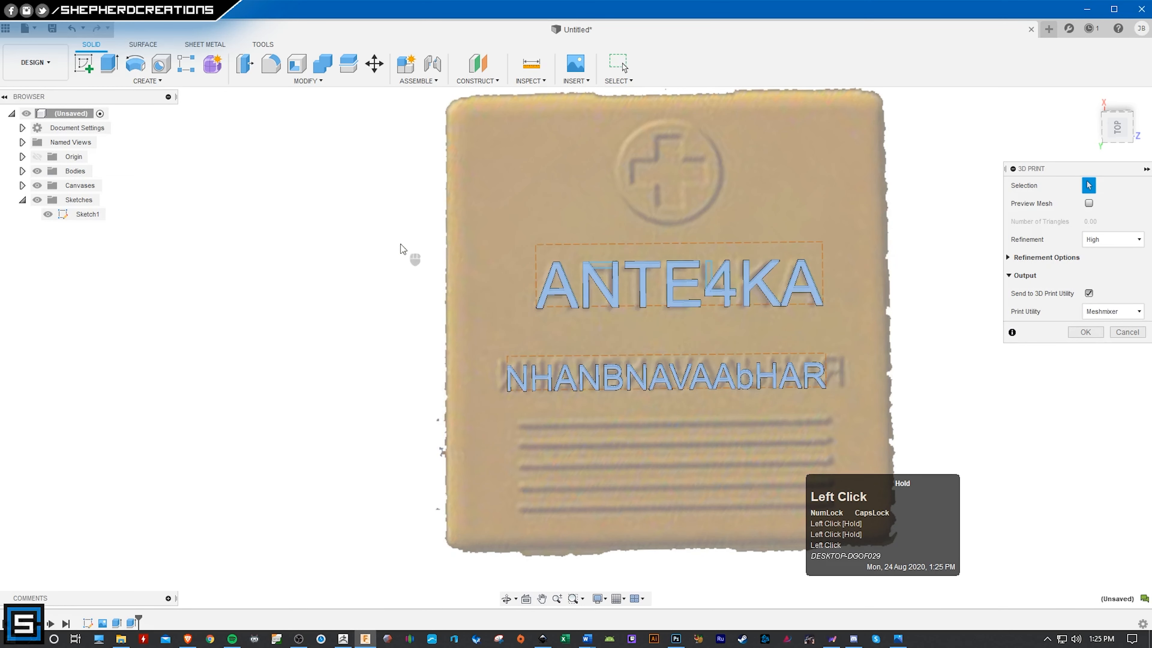
pyautogui.click(1085, 332)
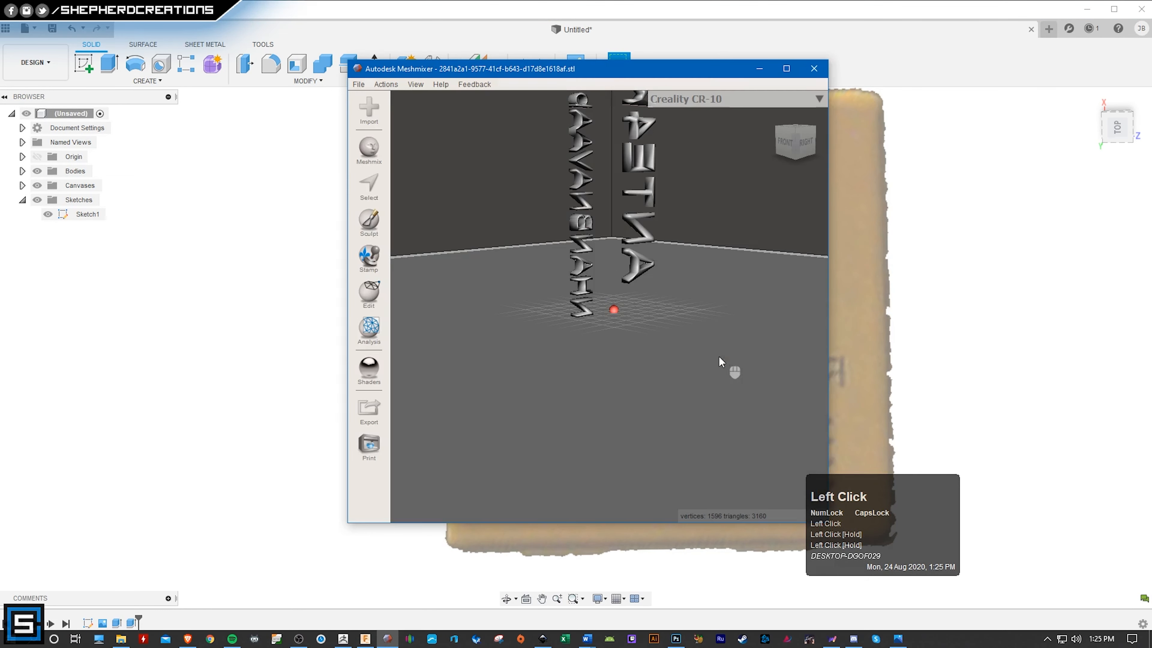
# - In Meshmixer, make the lettering mesh solid with the Accurate type and with solid accuracy and mesh density at maximum
pyautogui.click(789, 68)
pyautogui.moveTo(784, 161); pyautogui.dragTo(1055, 127, button='middle')
pyautogui.moveTo(1103, 72); pyautogui.dragTo(969, 31)
pyautogui.click(1111, 75)
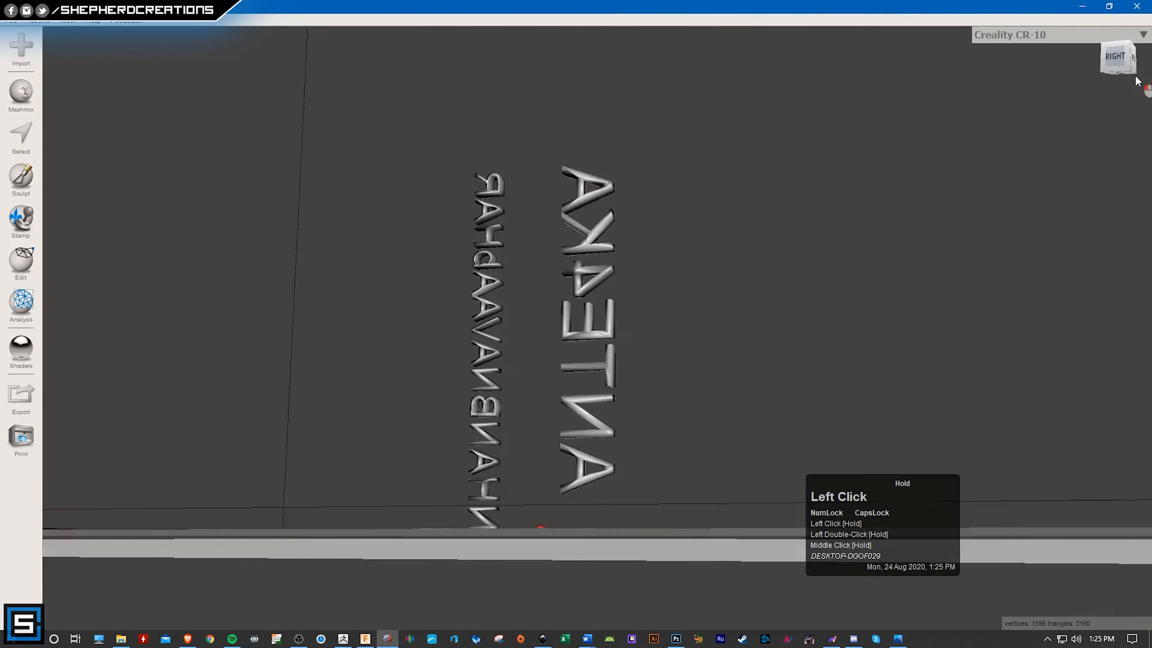
pyautogui.scroll(3, 705, 269)
pyautogui.scroll(-2, 707, 274)
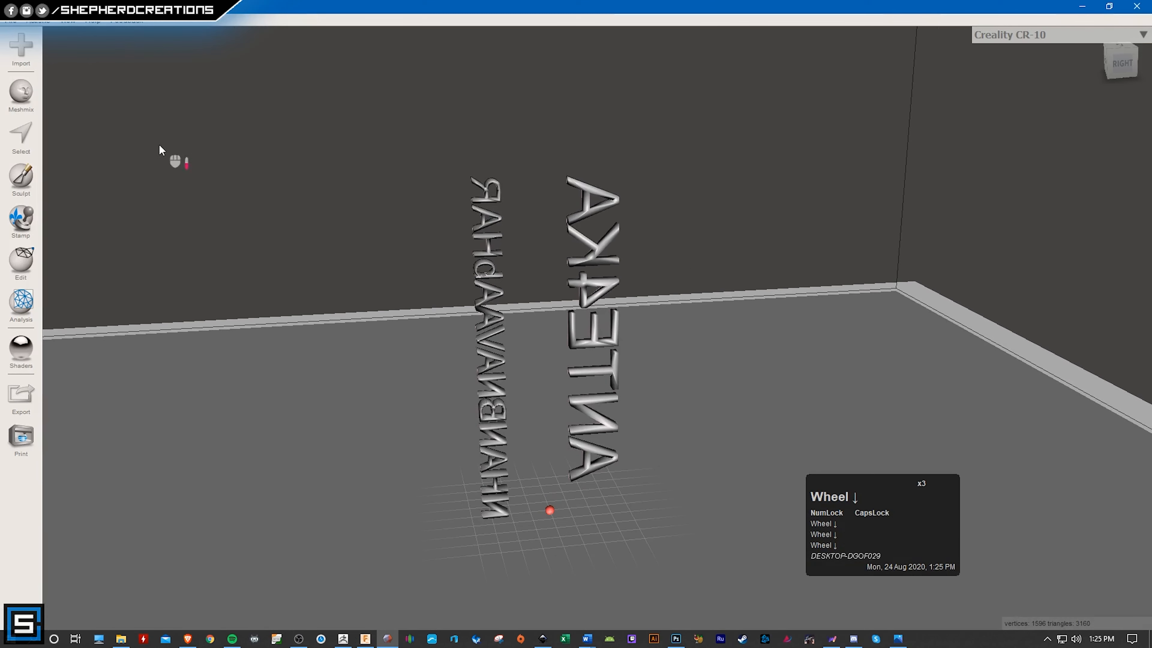
pyautogui.click(27, 265)
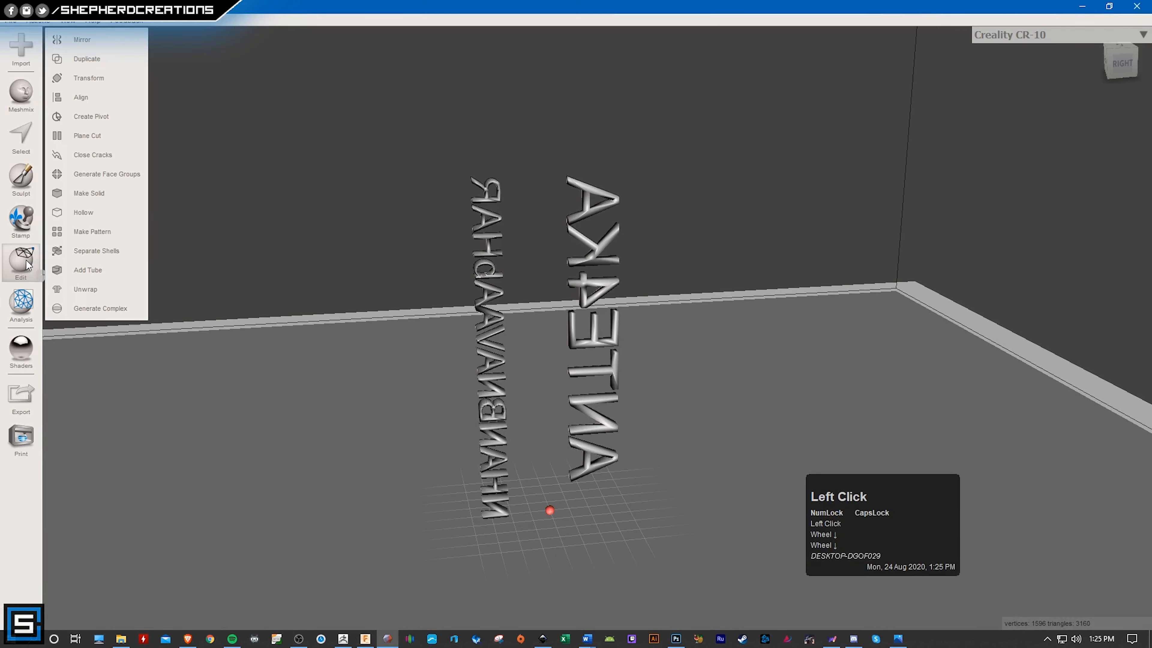
pyautogui.click(93, 196)
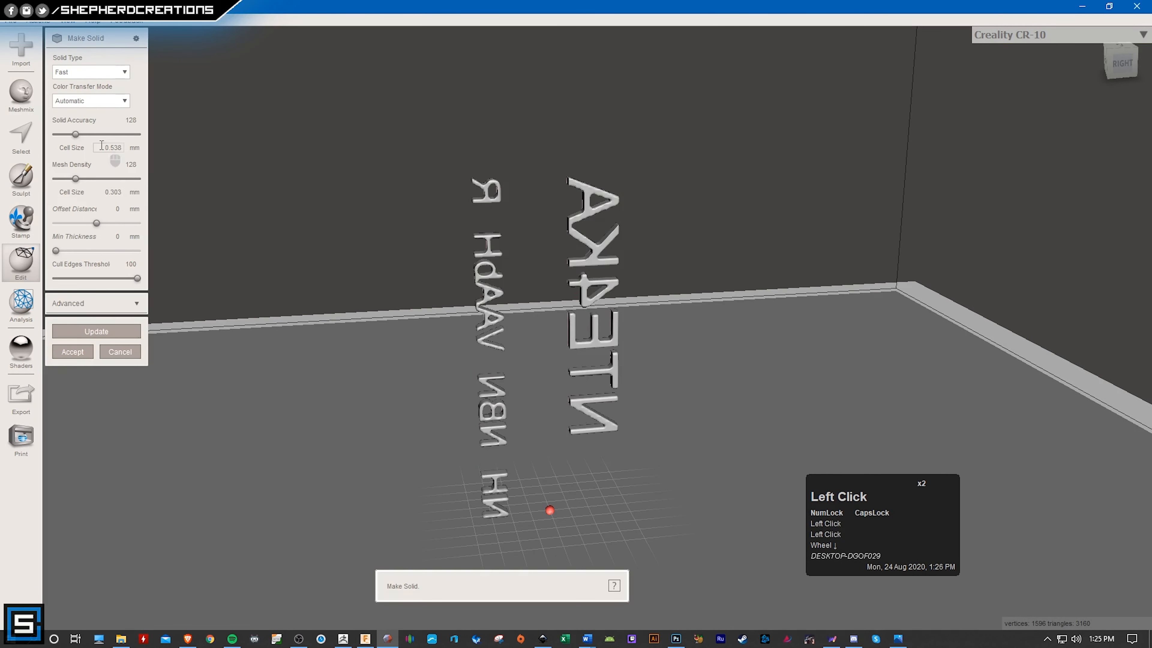
pyautogui.click(122, 75)
pyautogui.click(85, 110)
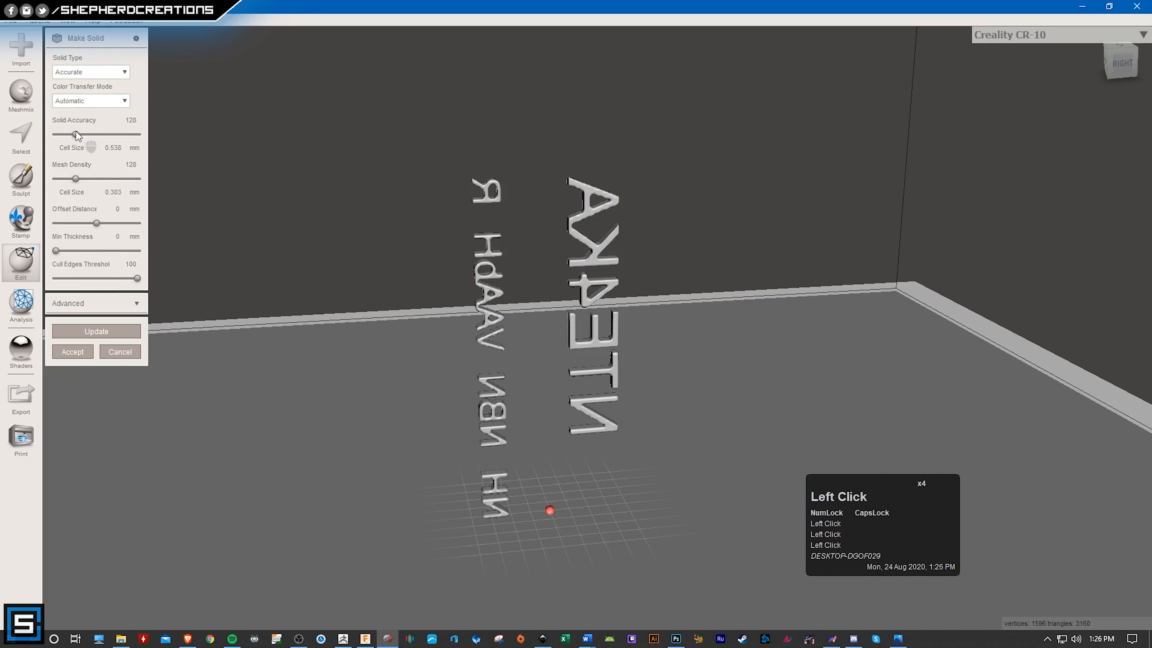
pyautogui.moveTo(76, 133); pyautogui.dragTo(149, 179)
pyautogui.moveTo(78, 177); pyautogui.dragTo(171, 180)
pyautogui.click(94, 333)
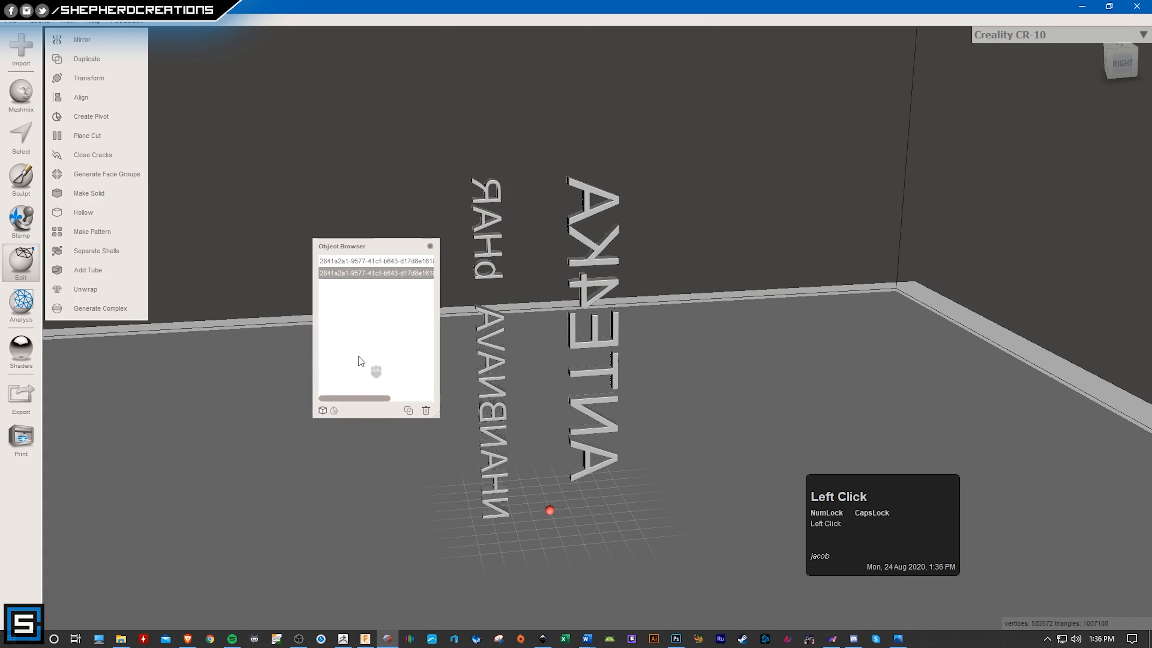
# - Delete the original lettering mesh from the Object Browser, keeping only the solid version
pyautogui.click(358, 273)
pyautogui.click(358, 261)
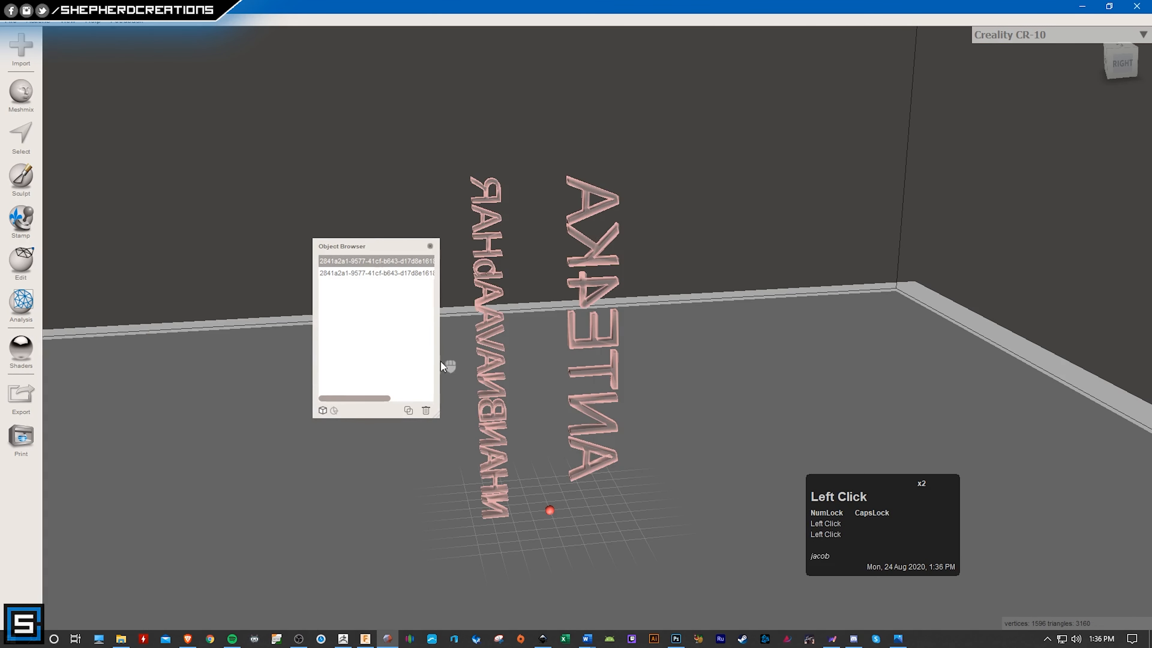
pyautogui.click(425, 411)
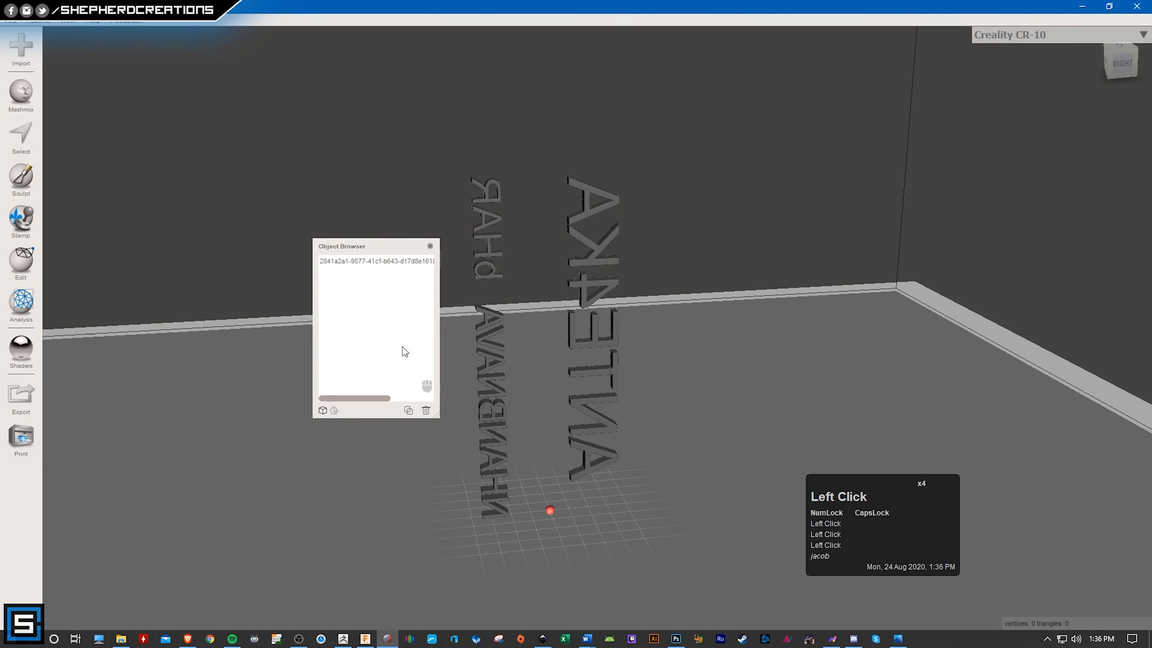
# - Export the solid lettering mesh in OBJ format as TEXT.obj to the Tarkov Cheese folder under 3D Printing
pyautogui.click(366, 265)
pyautogui.click(10, 21)
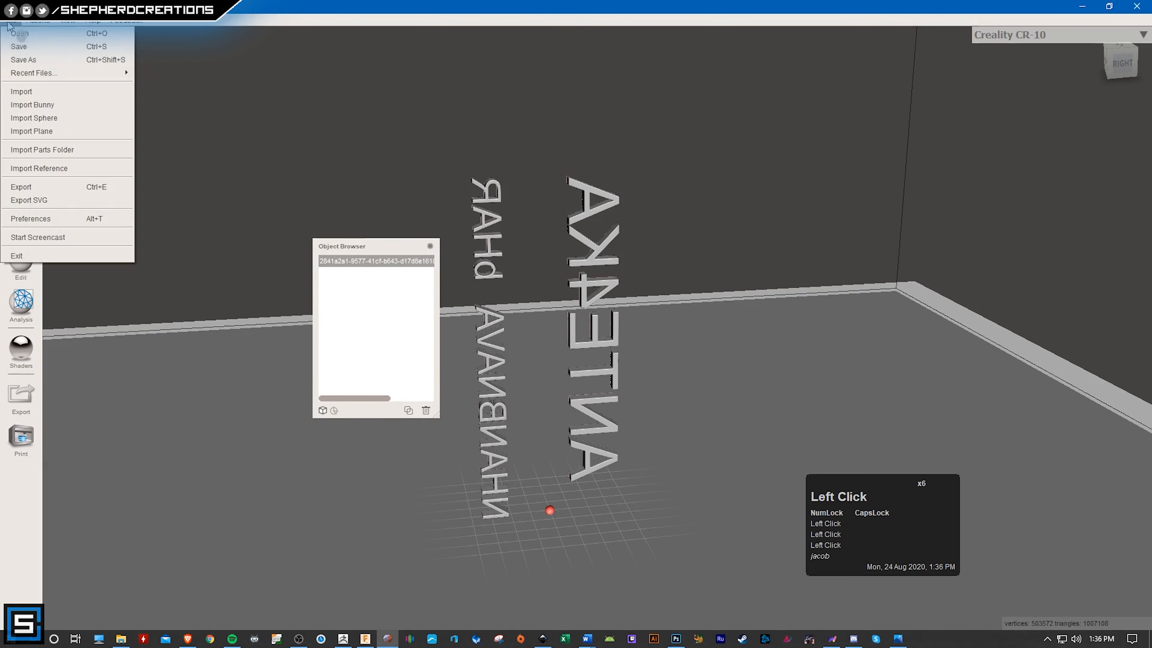
pyautogui.click(51, 184)
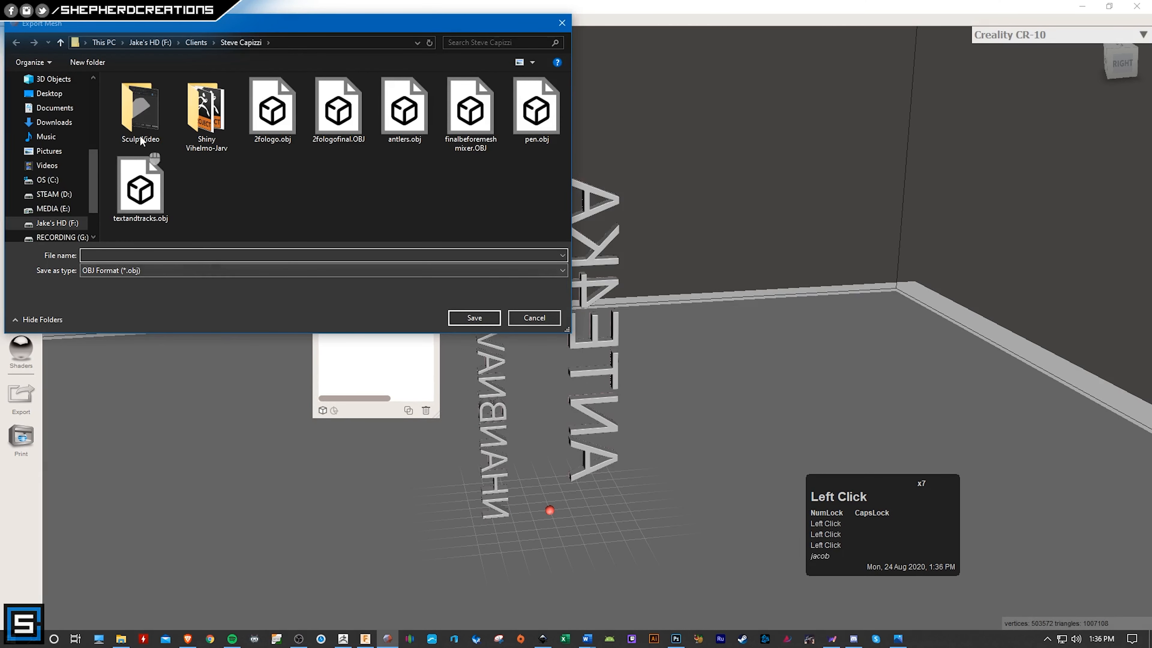
pyautogui.click(164, 43)
pyautogui.click(154, 111)
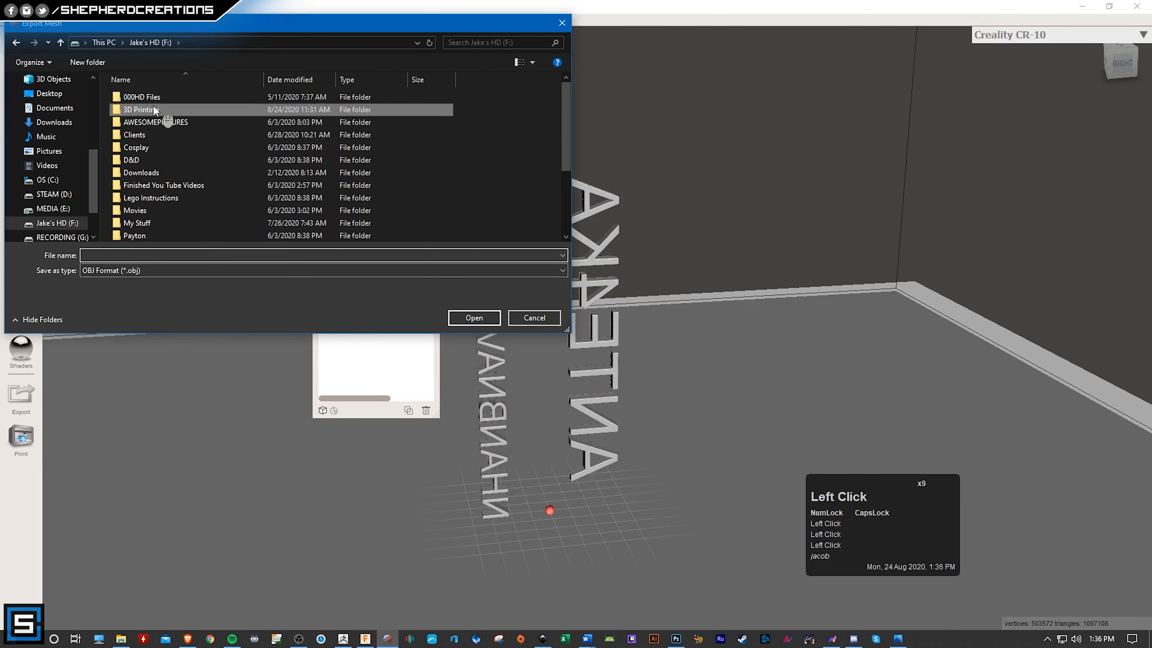
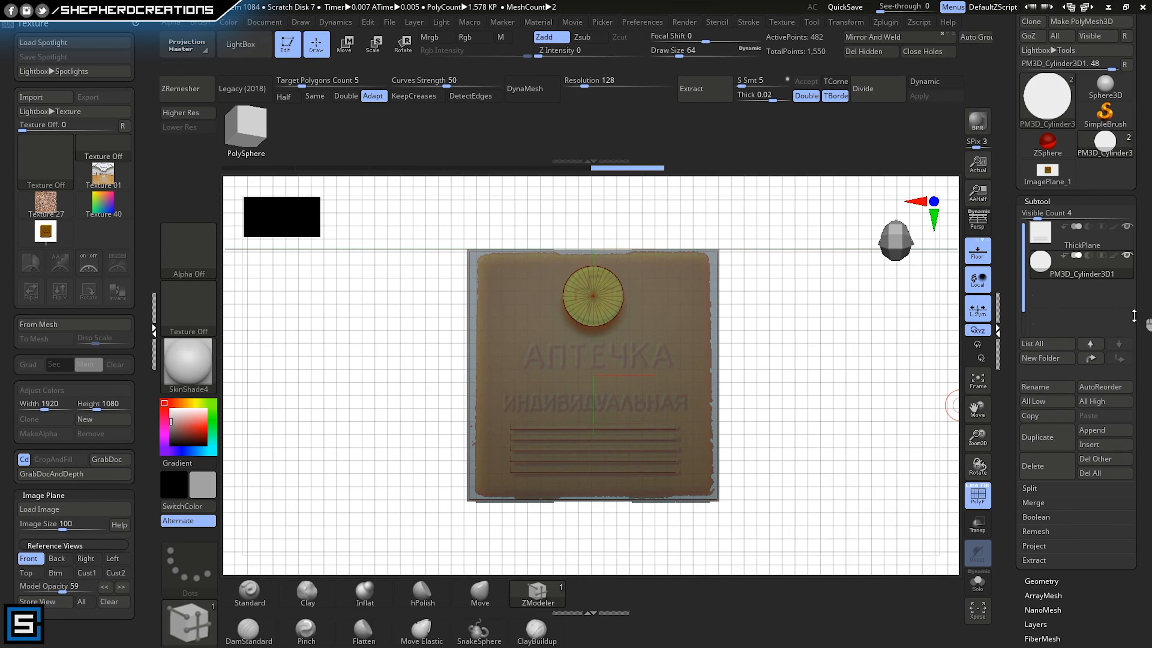
# - Switch to ZBrush, append a Cube3D to the box model and make the cube the active subtool
pyautogui.click(1103, 433)
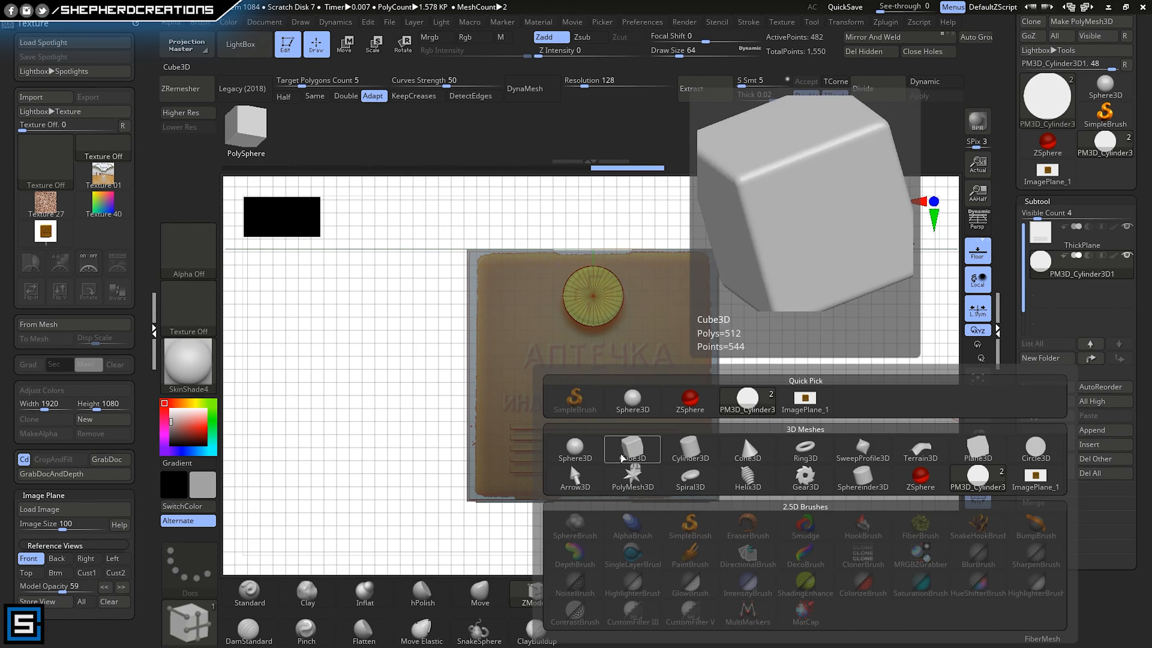
pyautogui.click(637, 452)
pyautogui.click(1081, 305)
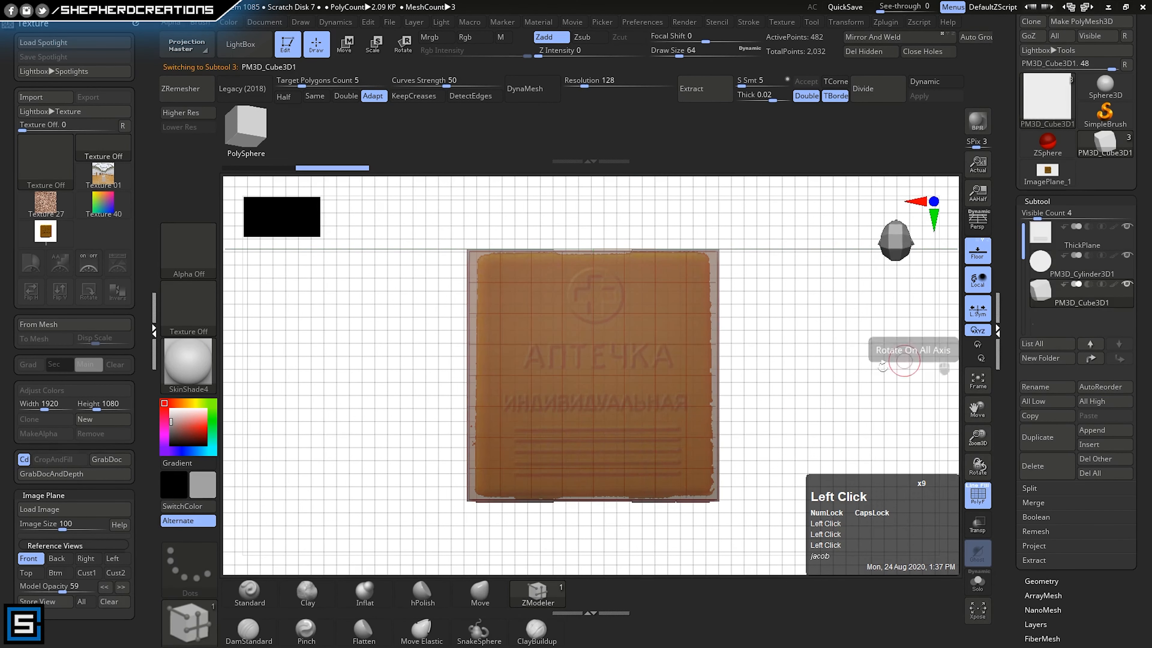
# - Flatten the appended cube along its depth and move it away from the box plane along the same axis
pyautogui.moveTo(780, 402); pyautogui.dragTo(275, 253, button='right')
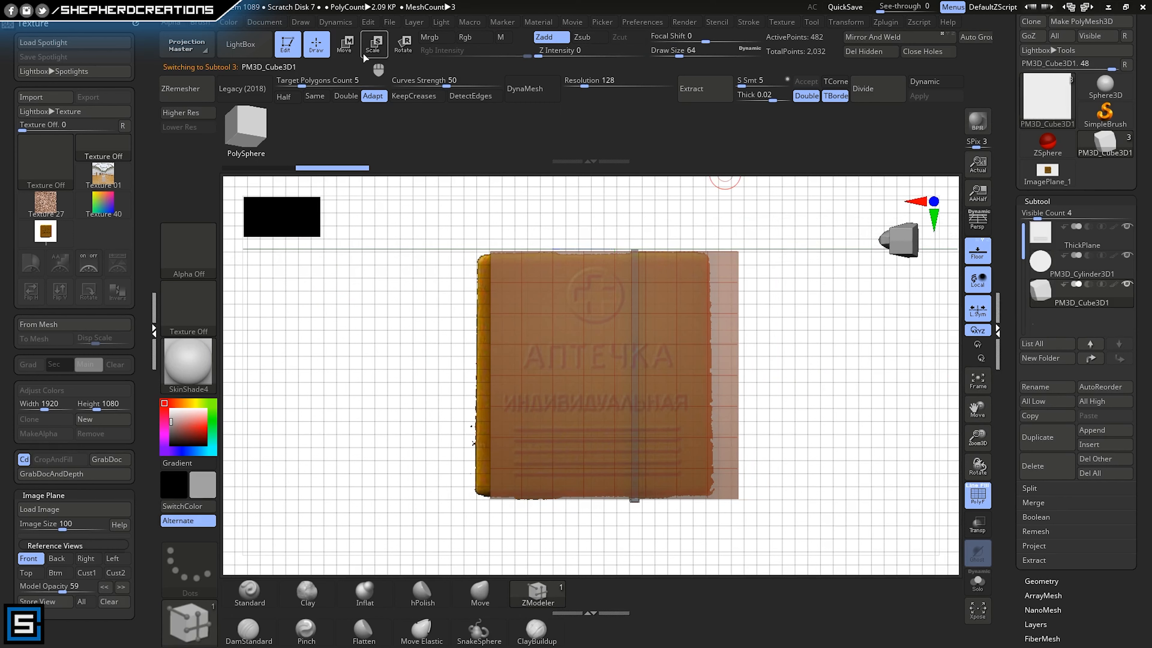
pyautogui.click(344, 44)
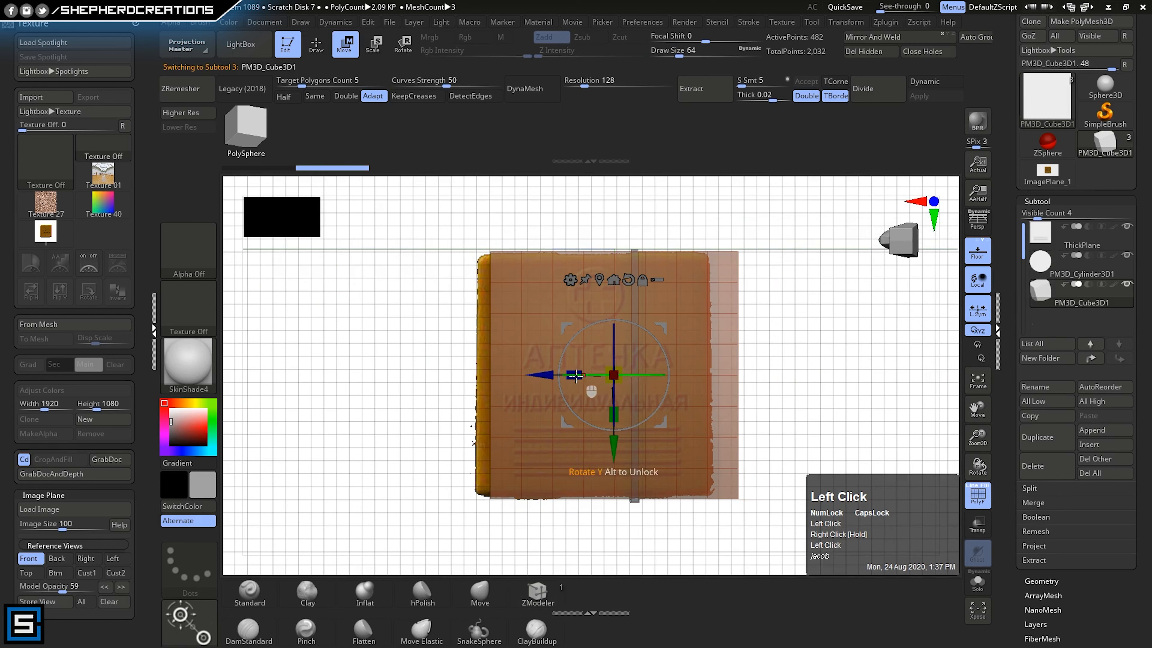
pyautogui.moveTo(577, 377); pyautogui.dragTo(709, 381)
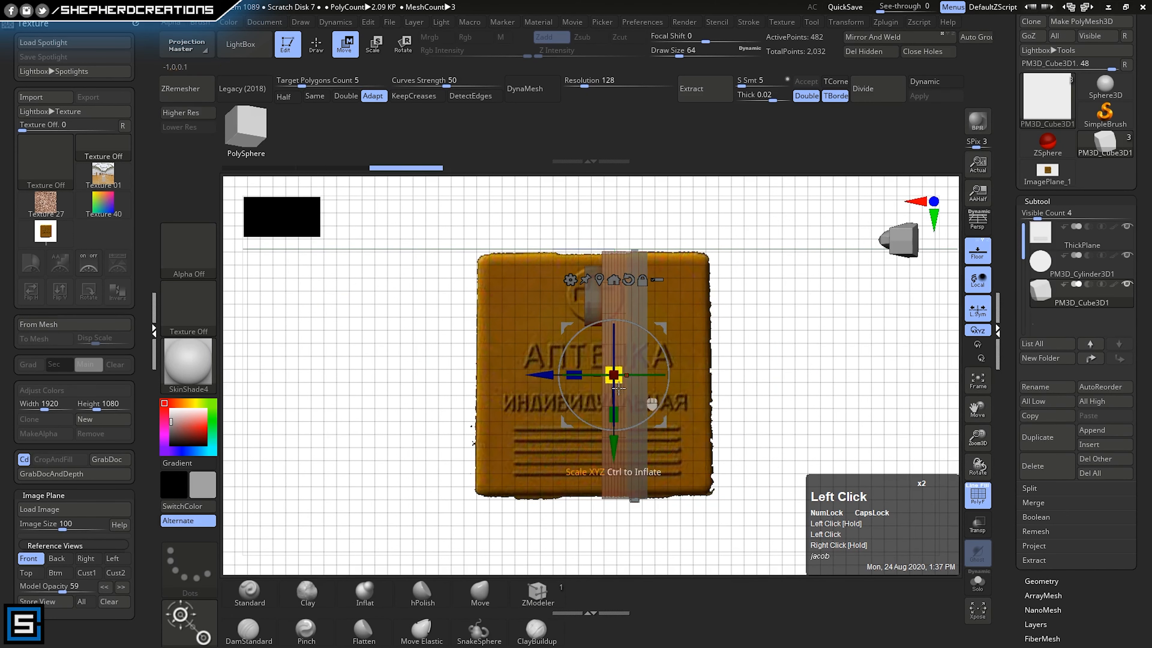
pyautogui.moveTo(559, 375); pyautogui.dragTo(410, 381)
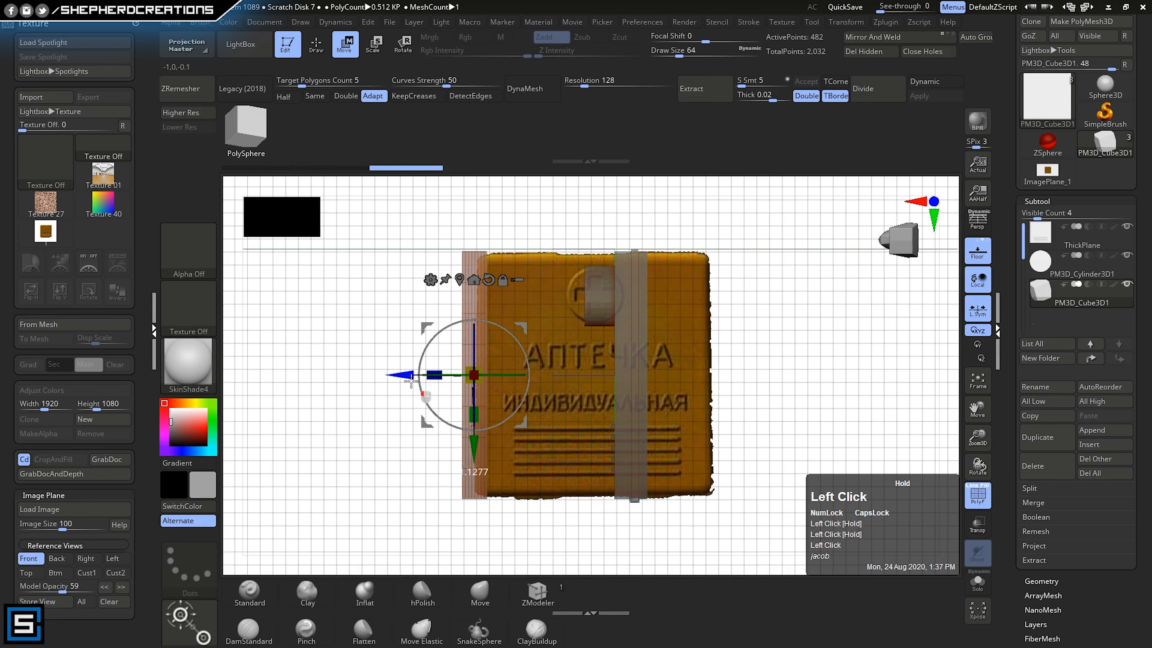
pyautogui.moveTo(706, 376); pyautogui.dragTo(778, 390, button='right')
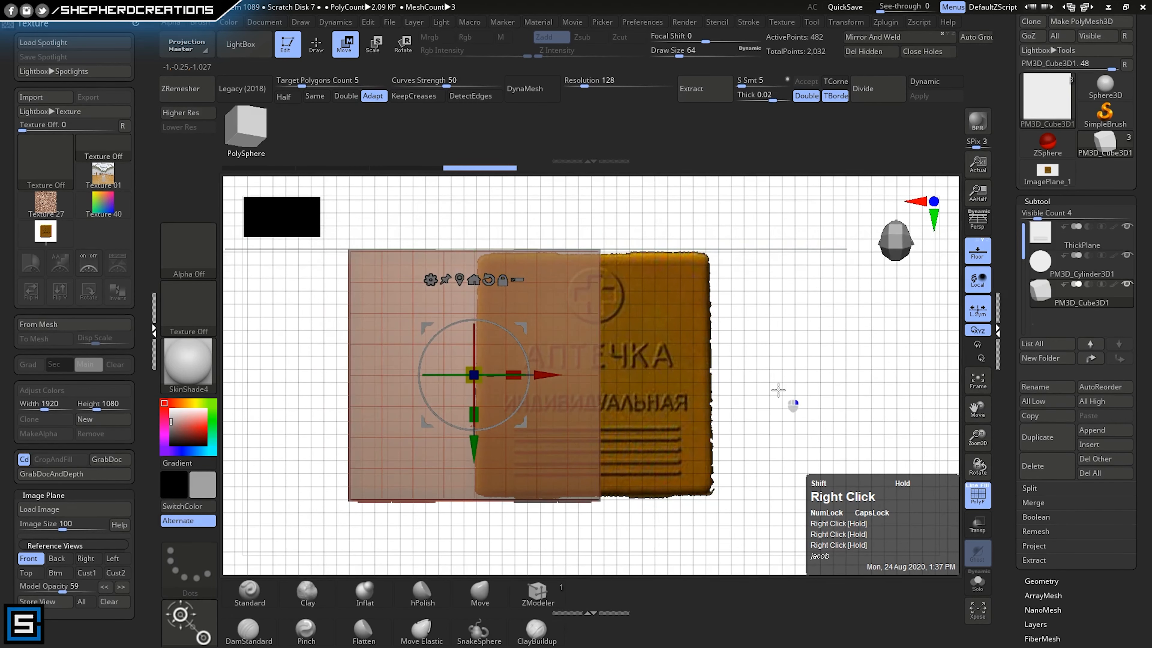
pyautogui.keyDown('alt'); pyautogui.moveTo(702, 368); pyautogui.dragTo(809, 365, button='right'); pyautogui.keyUp('alt')
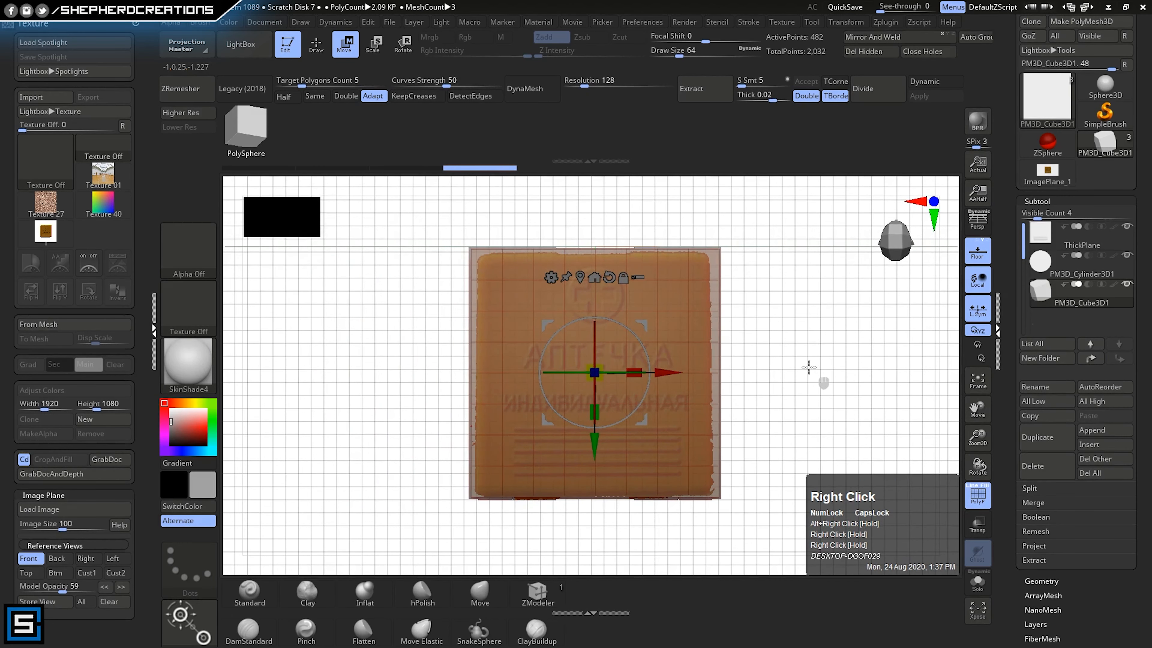
pyautogui.click(294, 47)
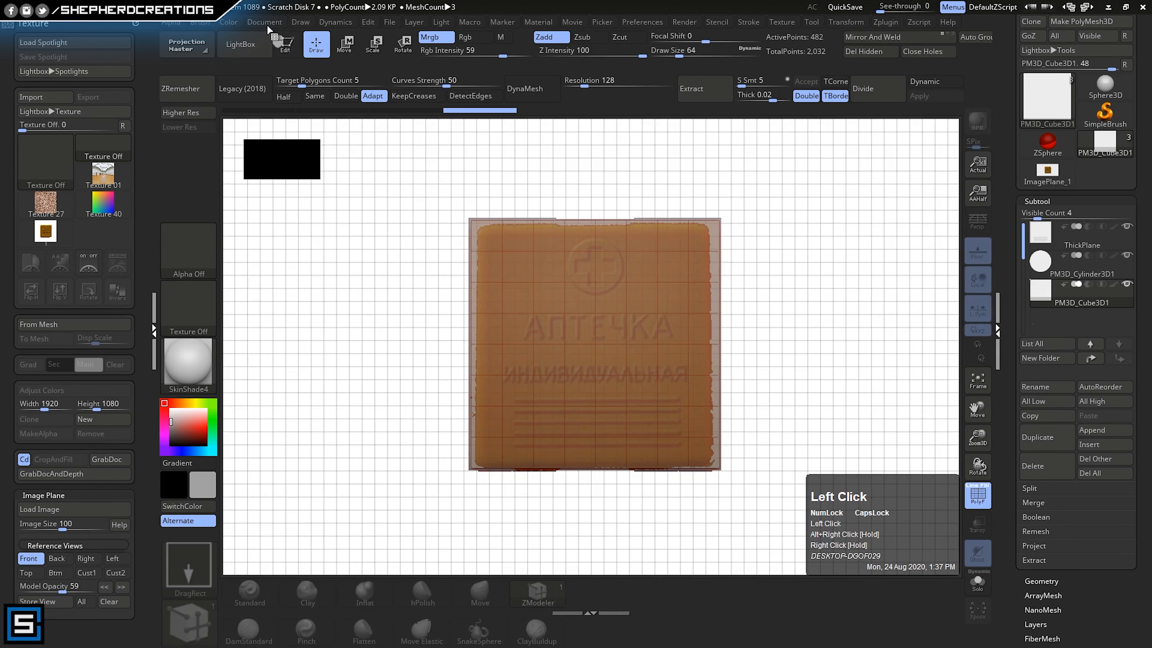
pyautogui.click(287, 45)
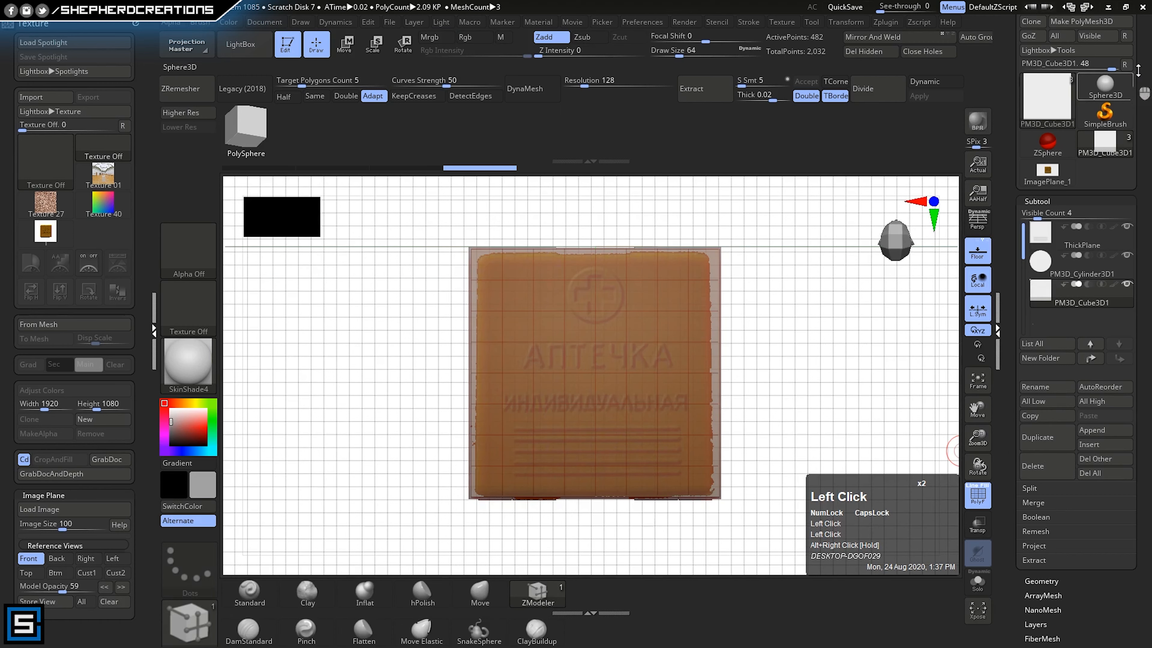
# - Import TEXT.obj from the Cheese folder to replace the cube subtool with the lettering mesh
pyautogui.moveTo(1138, 69); pyautogui.dragTo(1136, 143)
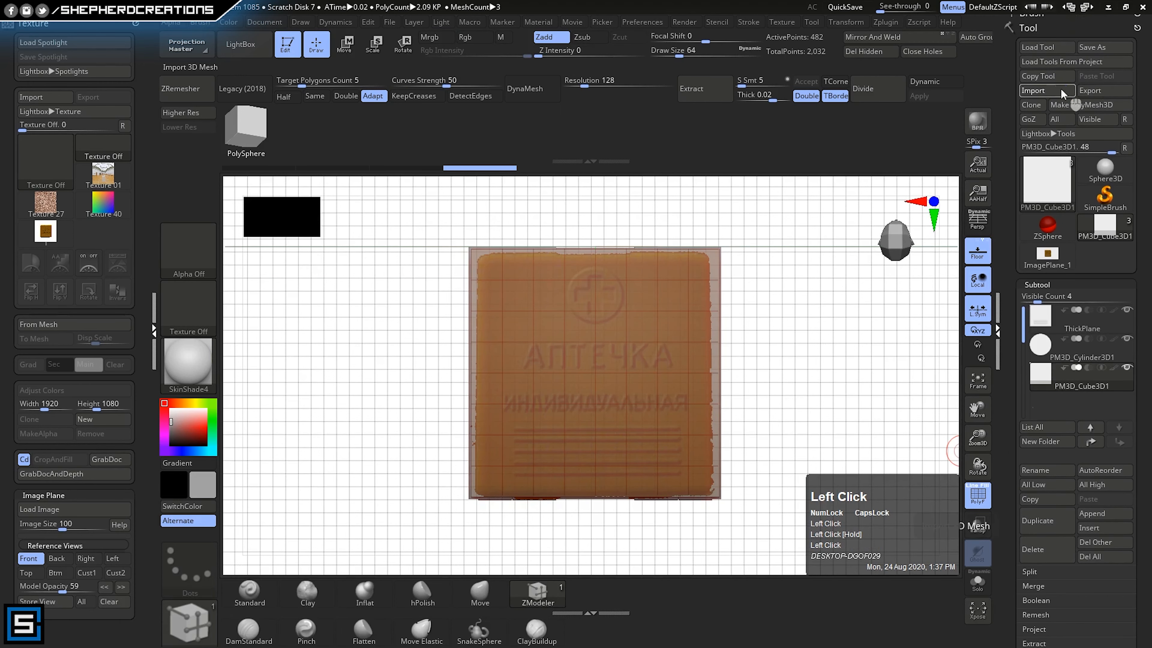
pyautogui.click(167, 104)
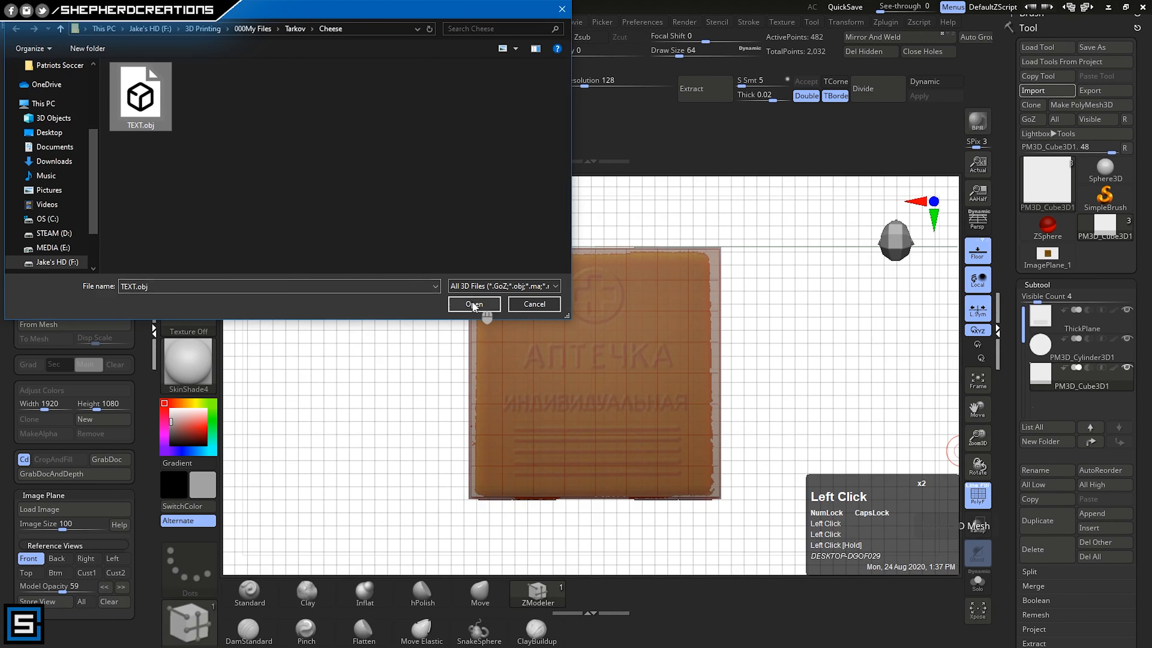
pyautogui.click(473, 304)
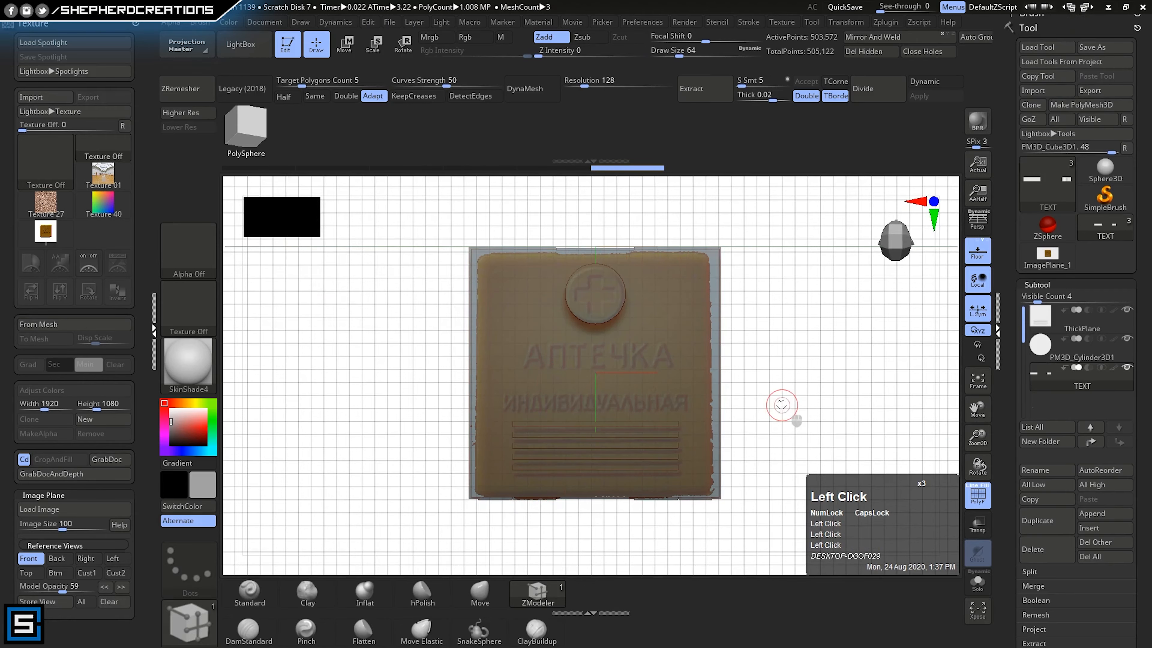
# - Scale the imported lettering mesh down uniformly so it suits the size of the first-aid box
pyautogui.moveTo(782, 405); pyautogui.dragTo(680, 216, button='right')
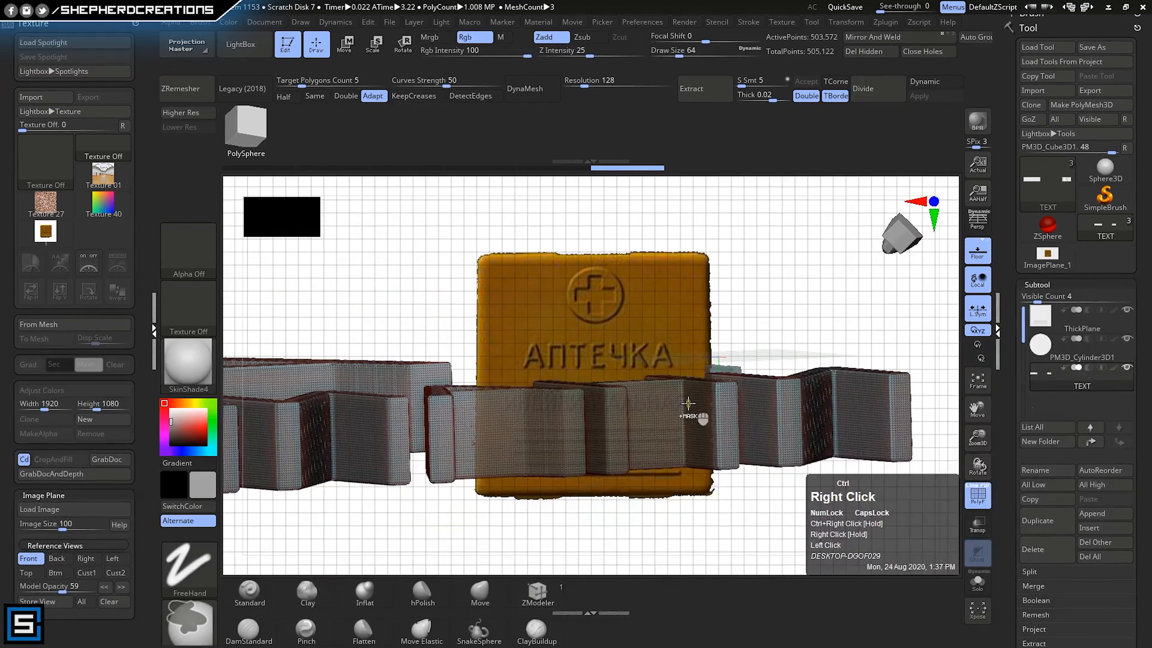
pyautogui.keyDown('ctrl'); pyautogui.moveTo(689, 426); pyautogui.dragTo(693, 354, button='right'); pyautogui.keyUp('ctrl')
pyautogui.keyDown('alt'); pyautogui.moveTo(692, 408); pyautogui.dragTo(712, 329, button='right'); pyautogui.keyUp('alt')
pyautogui.keyDown('ctrl'); pyautogui.moveTo(719, 362); pyautogui.dragTo(533, 194, button='right'); pyautogui.keyUp('ctrl')
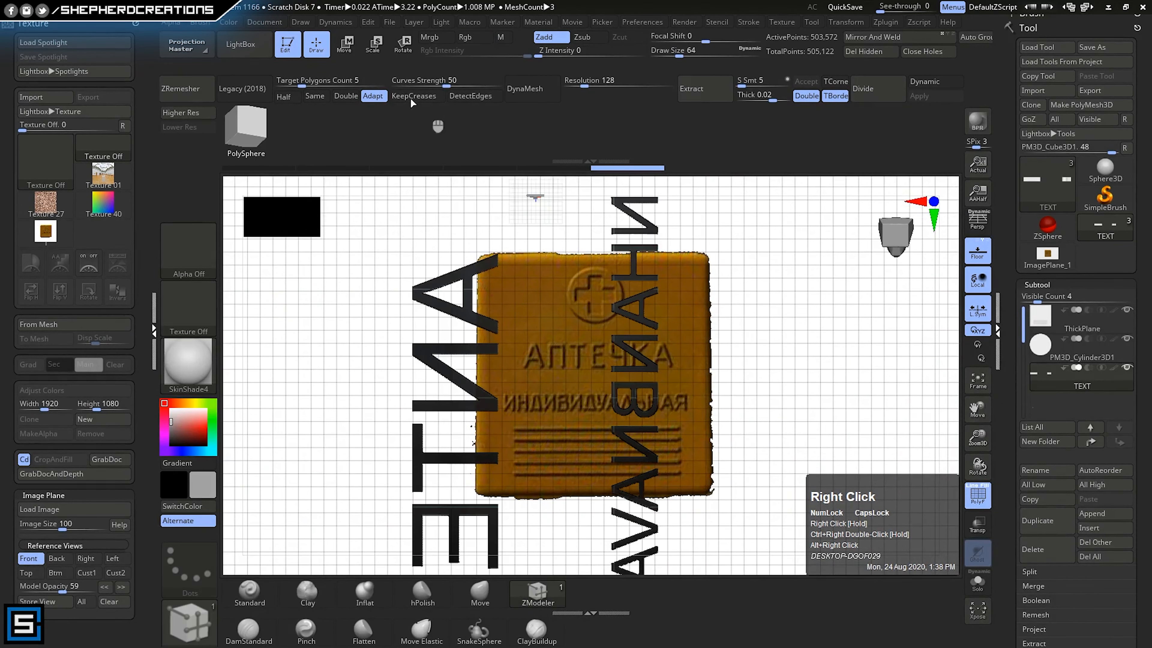
pyautogui.click(373, 44)
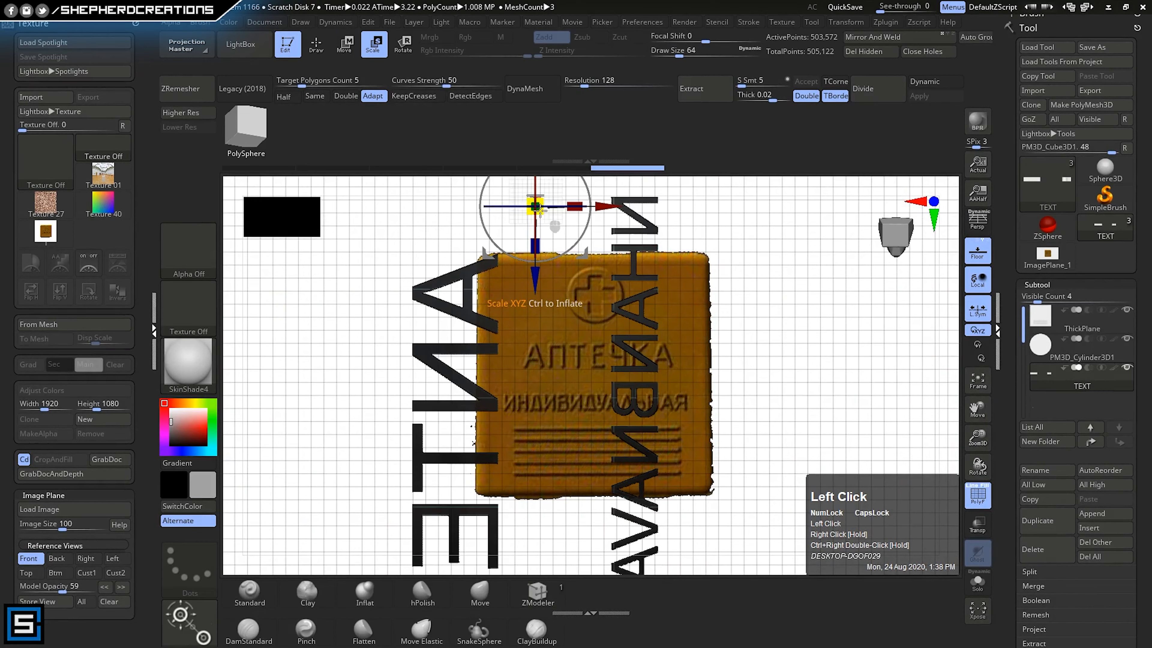
pyautogui.moveTo(540, 212); pyautogui.dragTo(412, 106)
pyautogui.keyDown('alt'); pyautogui.moveTo(683, 278); pyautogui.dragTo(687, 411, button='right'); pyautogui.keyUp('alt')
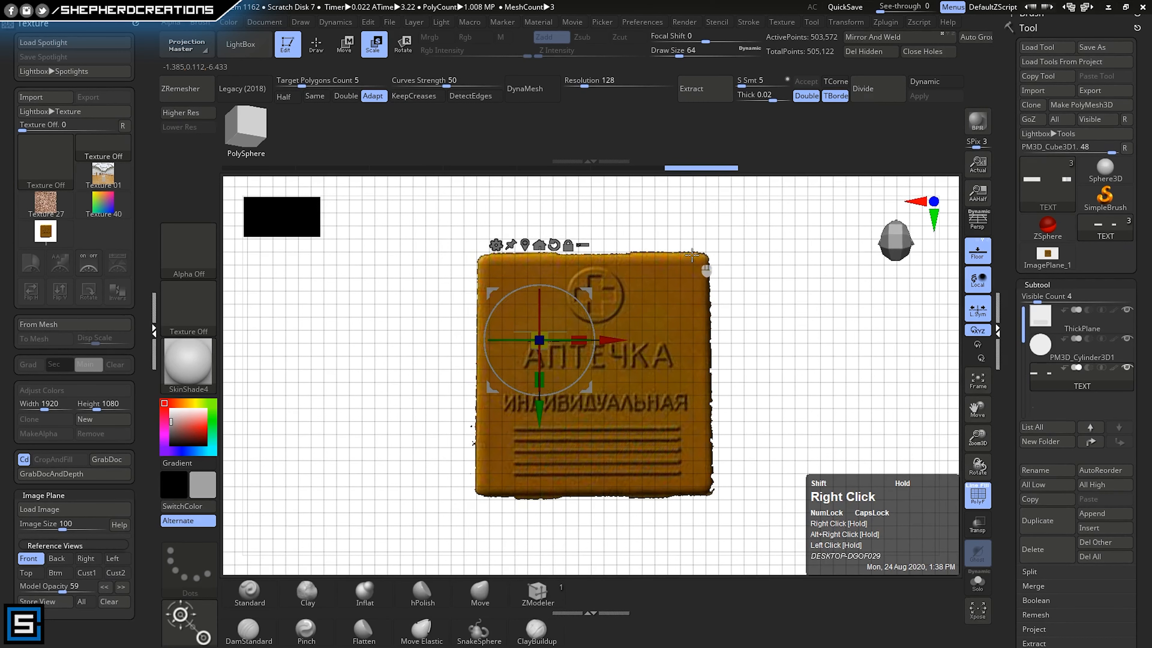
# - Rotate the lettering in 90-degree increments so it stands upright and reads correctly from the front of the box
pyautogui.keyDown('shift'); pyautogui.moveTo(692, 254); pyautogui.dragTo(629, 621, button='right'); pyautogui.keyUp('shift')
pyautogui.moveTo(680, 404); pyautogui.dragTo(680, 369, button='right')
pyautogui.moveTo(580, 377); pyautogui.dragTo(627, 261)
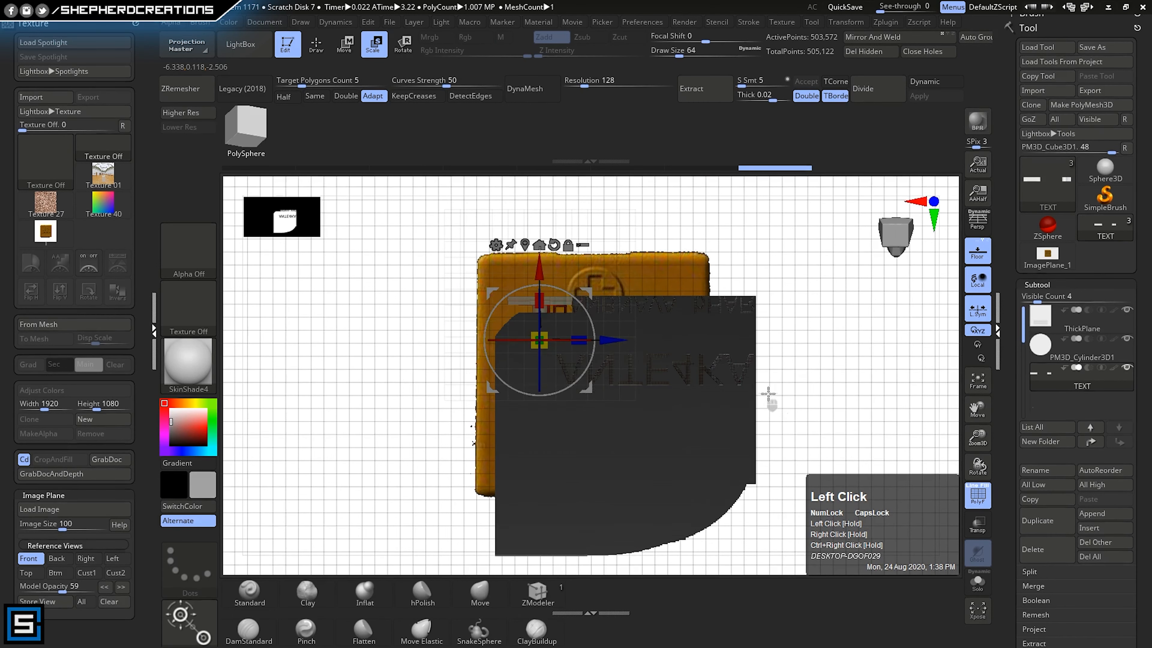
pyautogui.moveTo(769, 399); pyautogui.dragTo(768, 272, button='right')
pyautogui.moveTo(644, 437); pyautogui.dragTo(595, 385, button='right')
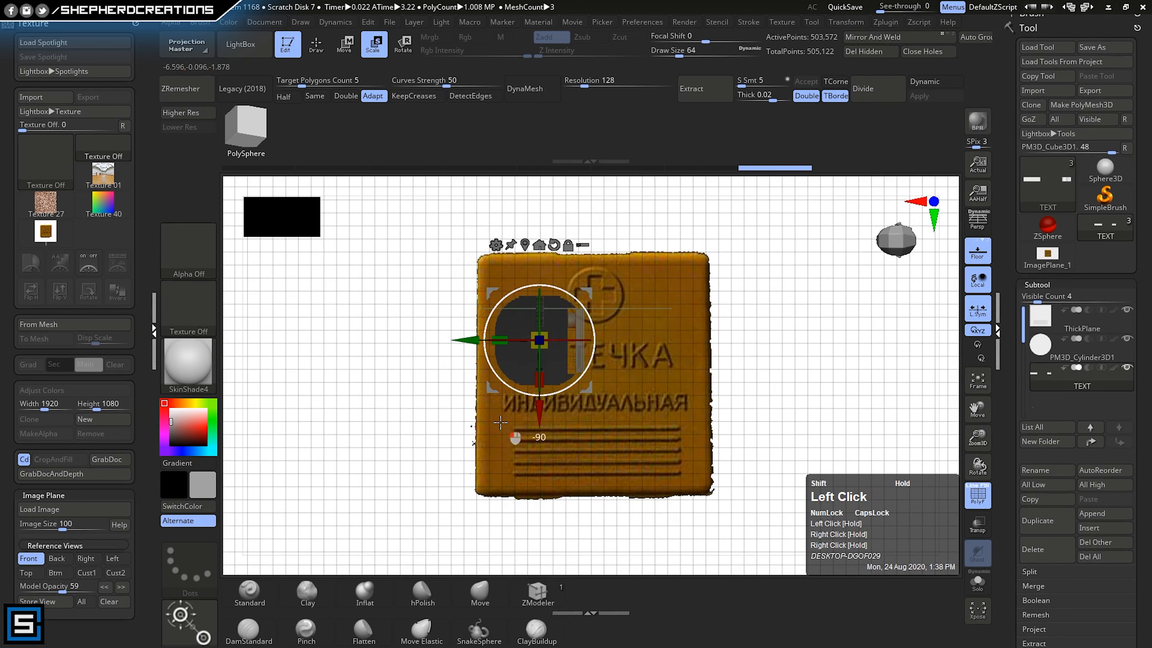
pyautogui.keyDown('shift'); pyautogui.moveTo(501, 423); pyautogui.dragTo(502, 422); pyautogui.keyUp('shift')
# - Move the lettering sideways and position it over the reference text on the front of the box plane
pyautogui.moveTo(599, 431); pyautogui.dragTo(672, 414, button='right')
pyautogui.keyDown('ctrl'); pyautogui.moveTo(628, 446); pyautogui.dragTo(566, 442, button='right'); pyautogui.keyUp('ctrl')
pyautogui.moveTo(467, 319); pyautogui.dragTo(335, 348)
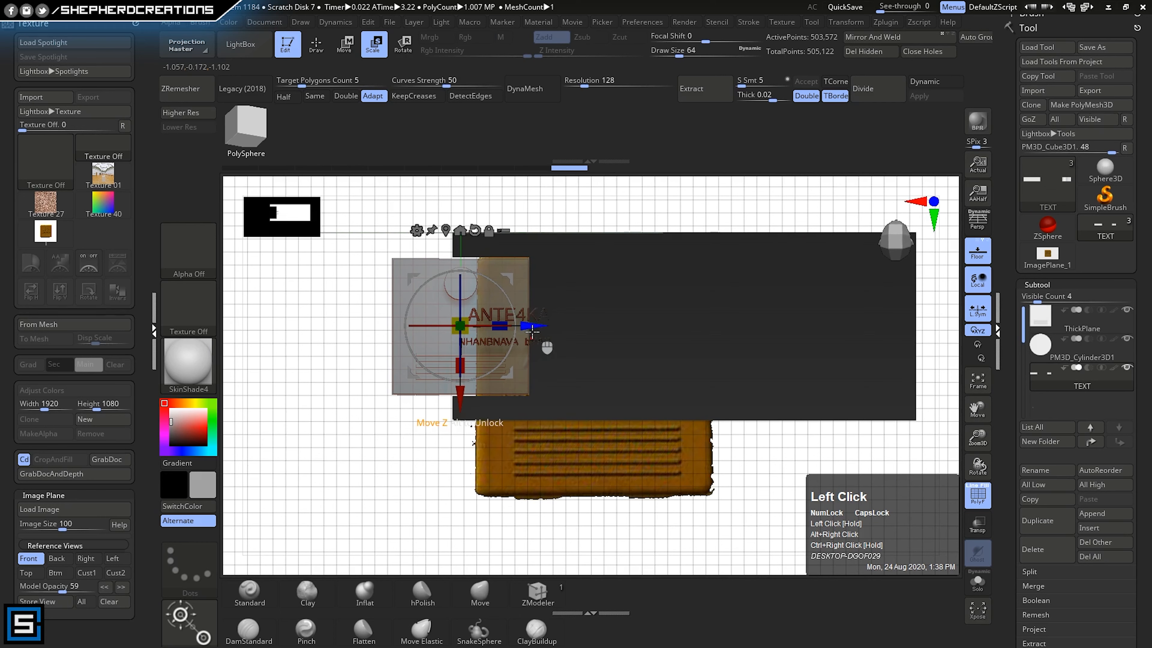
pyautogui.moveTo(532, 331); pyautogui.dragTo(491, 327)
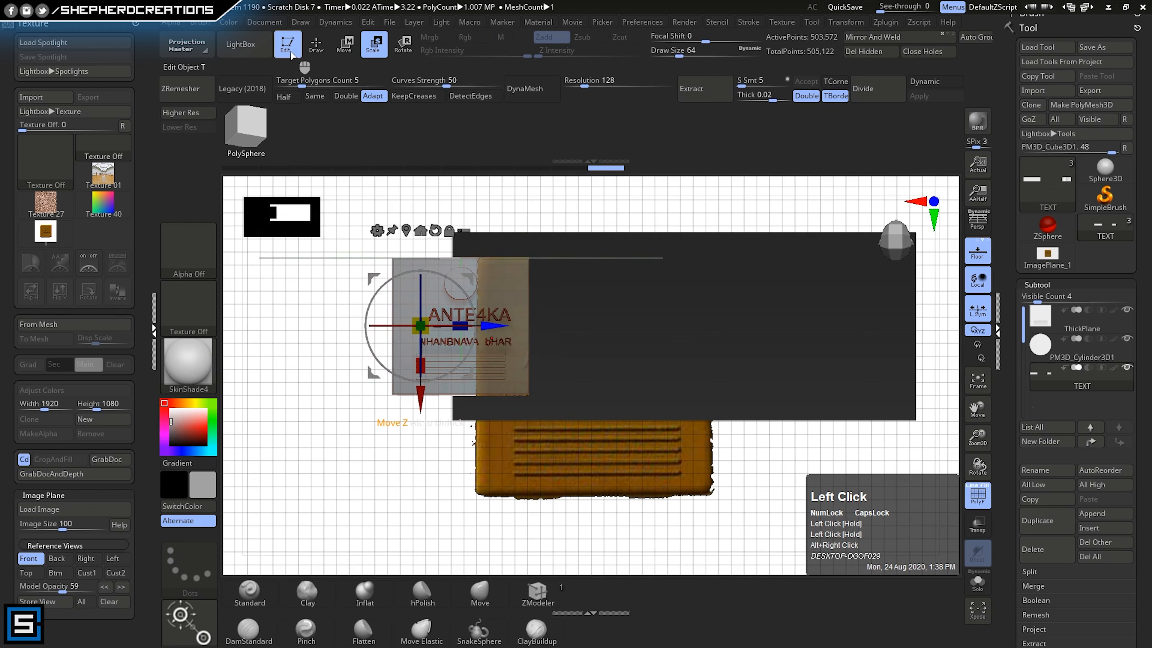
pyautogui.click(350, 45)
pyautogui.moveTo(615, 362); pyautogui.dragTo(741, 400, button='right')
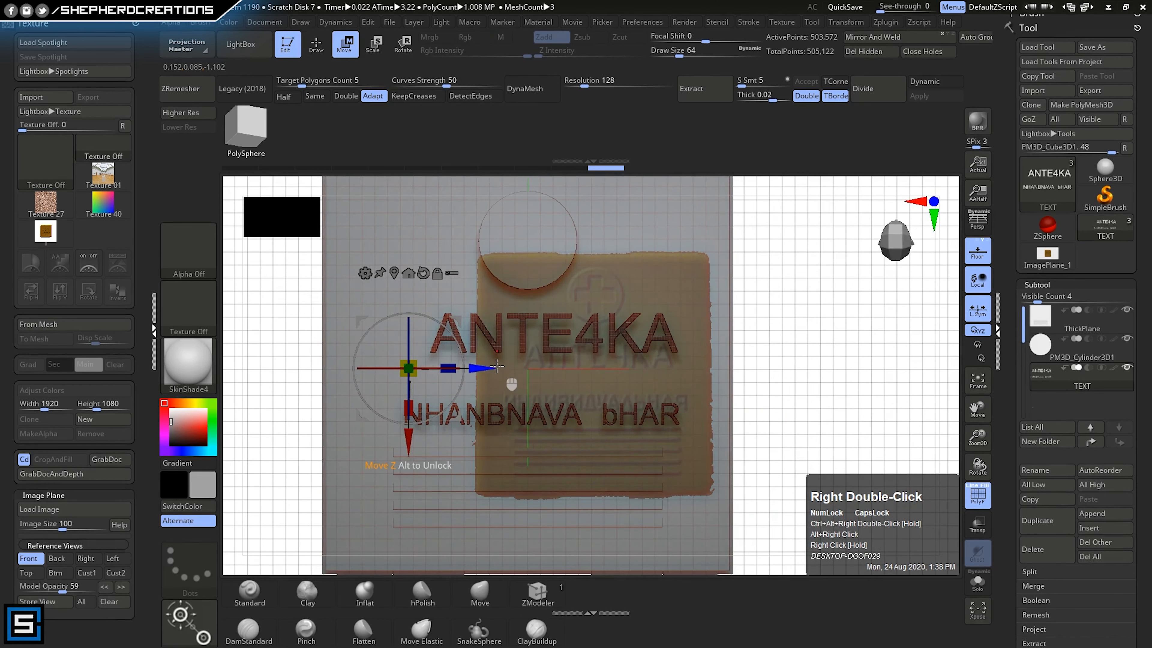
pyautogui.moveTo(496, 368); pyautogui.dragTo(473, 370)
pyautogui.keyDown('ctrl'); pyautogui.moveTo(662, 424); pyautogui.dragTo(705, 357, button='right'); pyautogui.keyUp('ctrl')
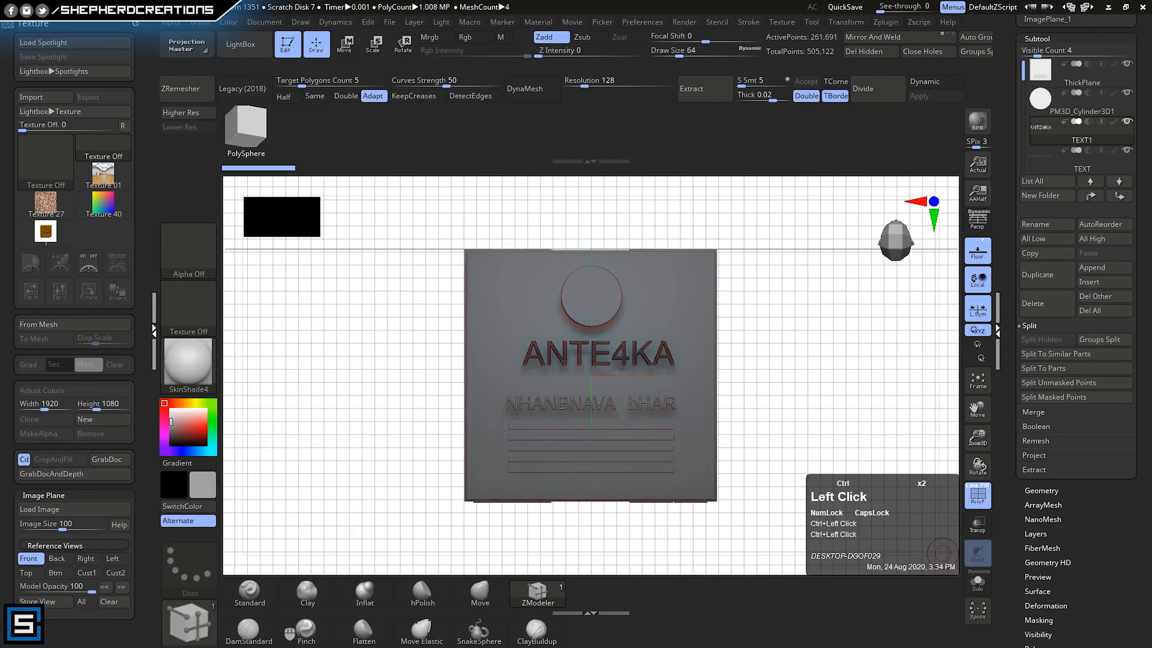
# - Give each letter of the ANTE4KA line its own polygroup by topology and split the groups into separate subtools
pyautogui.moveTo(778, 400); pyautogui.dragTo(727, 396, button='right')
pyautogui.keyDown('ctrl'); pyautogui.moveTo(556, 356); pyautogui.dragTo(587, 545, button='right'); pyautogui.keyUp('ctrl')
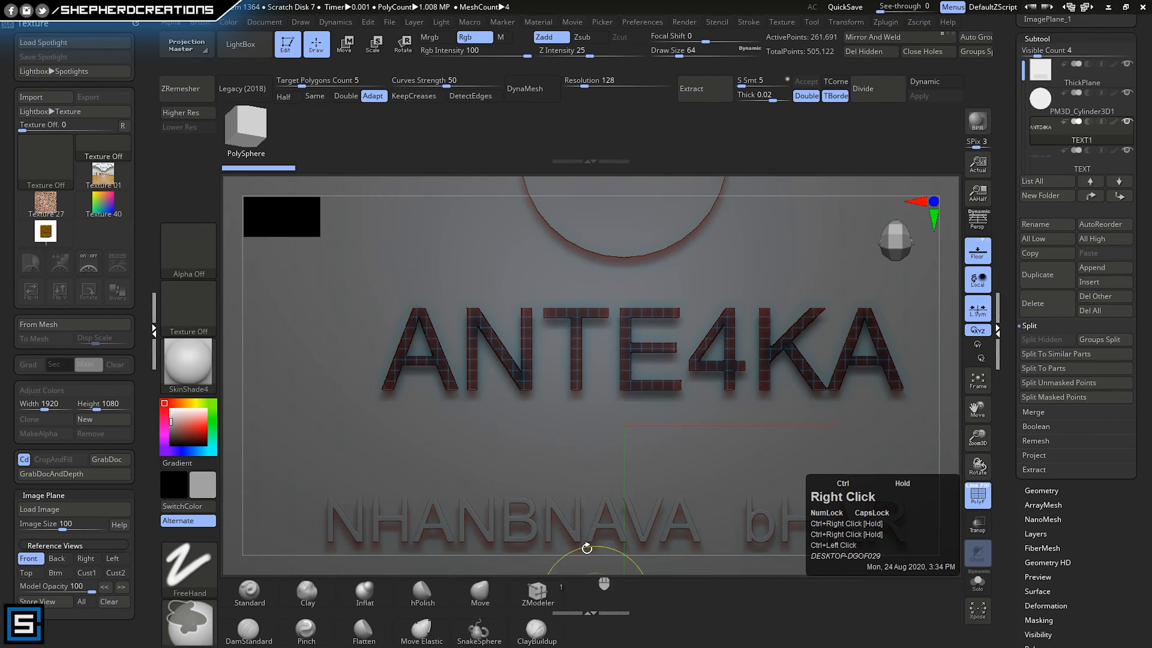
pyautogui.keyDown('ctrl'); pyautogui.moveTo(563, 406); pyautogui.dragTo(559, 436, button='right'); pyautogui.keyUp('ctrl')
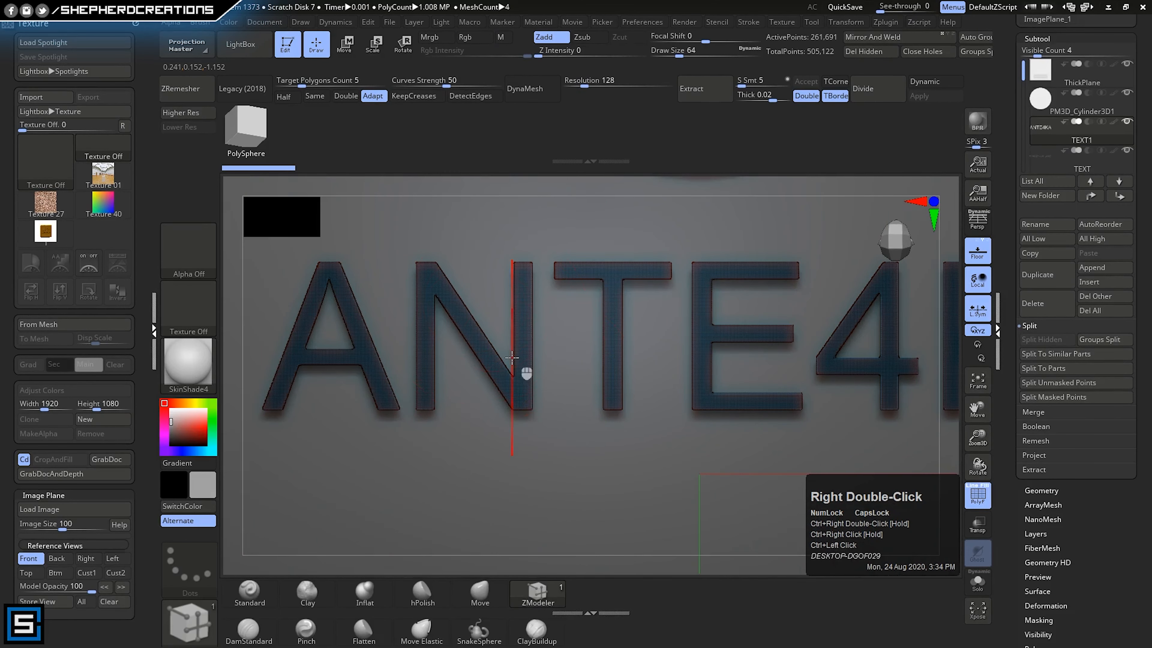
pyautogui.keyDown('alt'); pyautogui.click(504, 378); pyautogui.keyUp('alt')
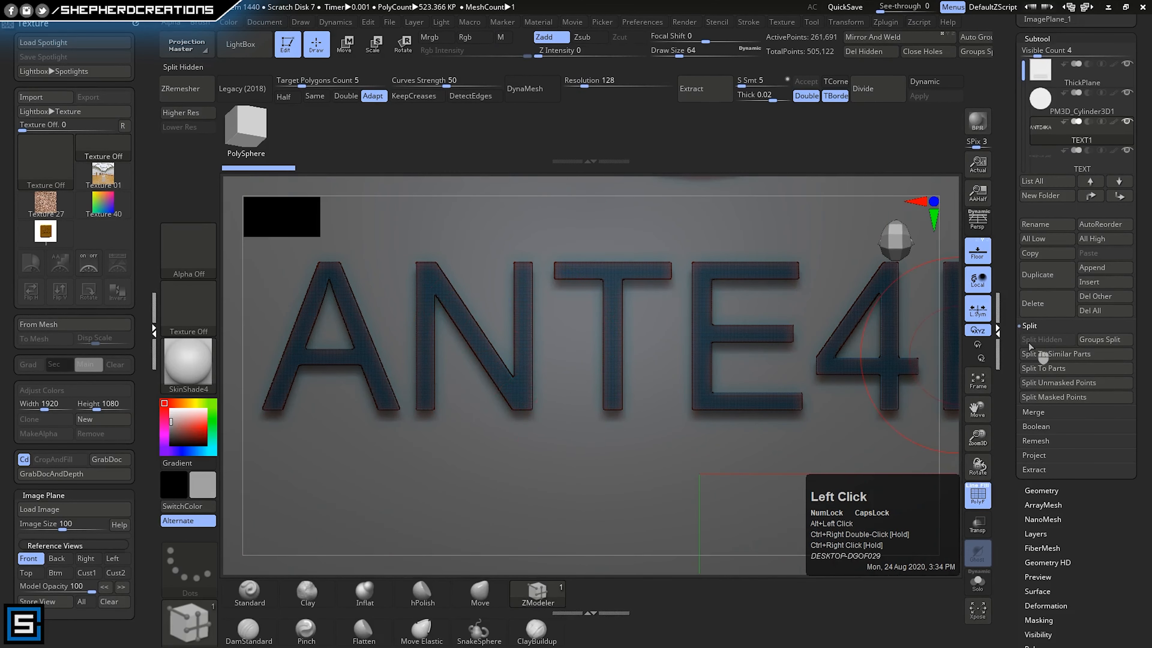
pyautogui.click(975, 52)
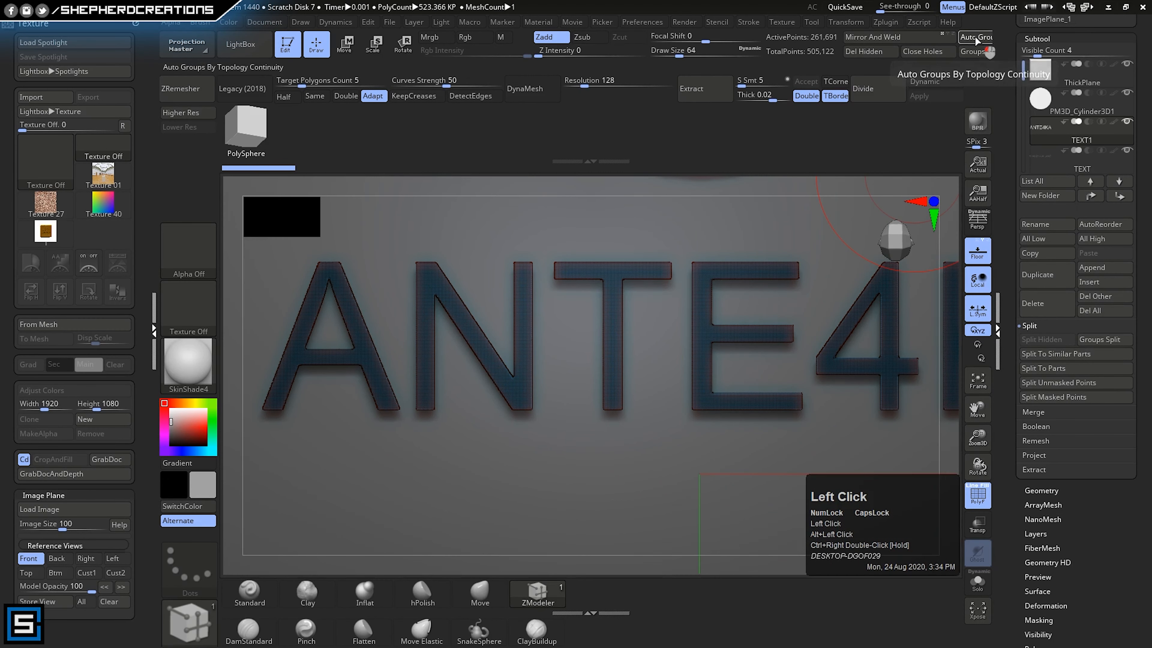
pyautogui.moveTo(1038, 113)
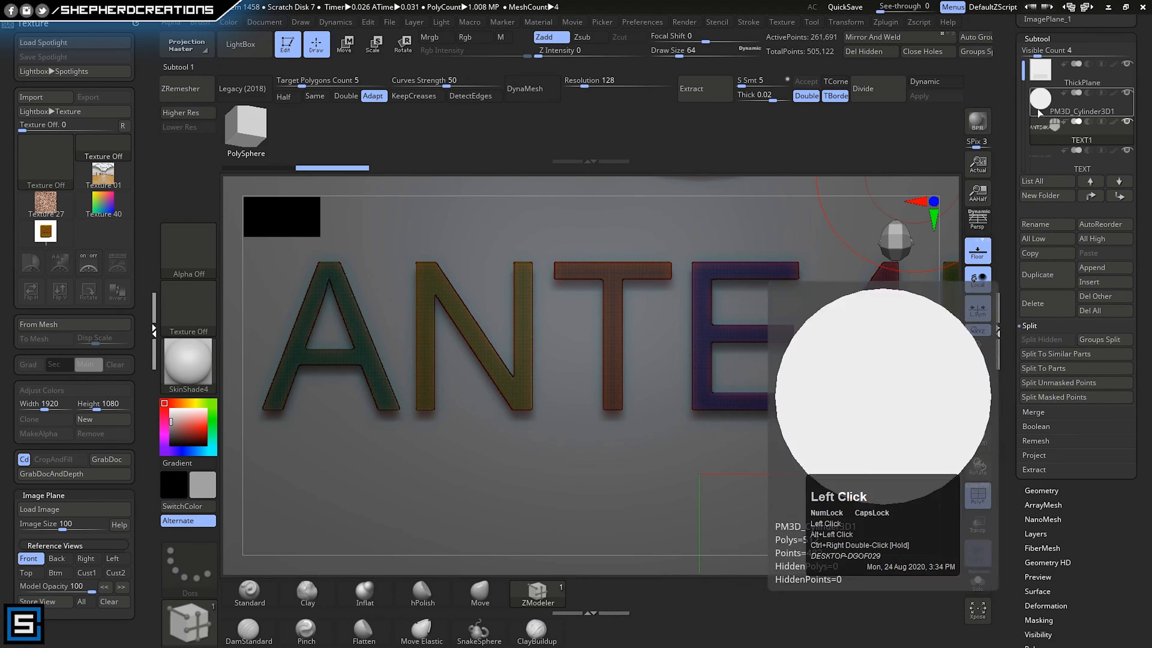
pyautogui.doubleClick(983, 55)
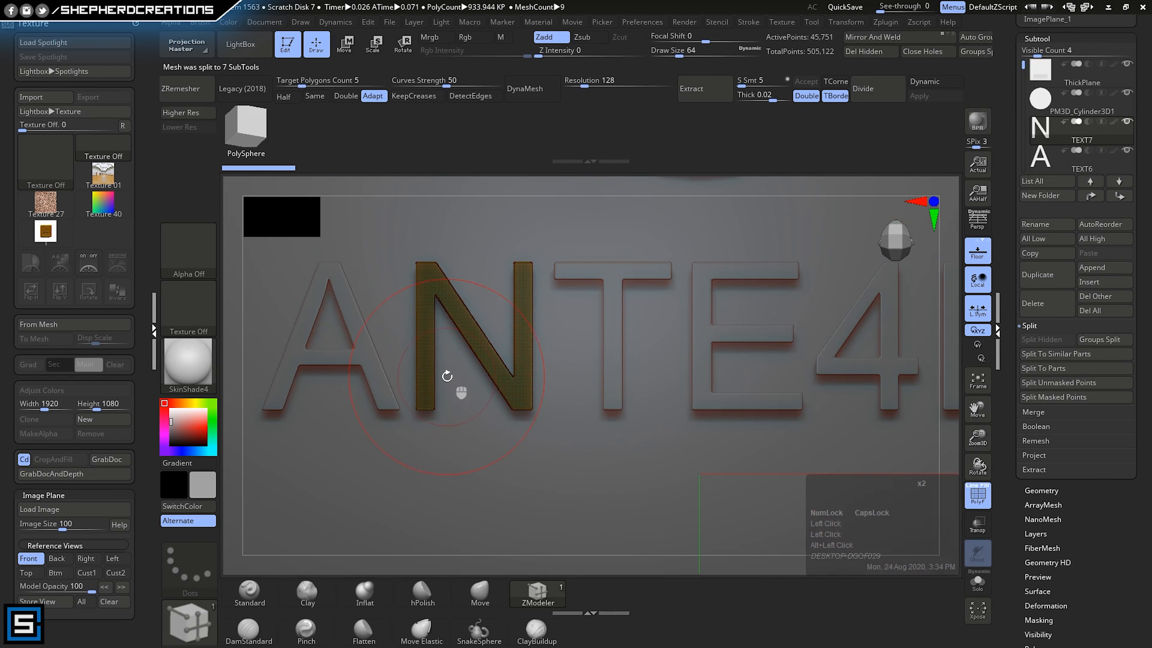
# - Mask the diagonal and right stem of the letter N, leaving its left stem unmasked
pyautogui.moveTo(567, 439)
pyautogui.keyDown('ctrl'); pyautogui.mouseDown()
pyautogui.moveTo(424, 250)
pyautogui.moveTo(432, 225)
pyautogui.mouseUp(); pyautogui.keyUp('ctrl')
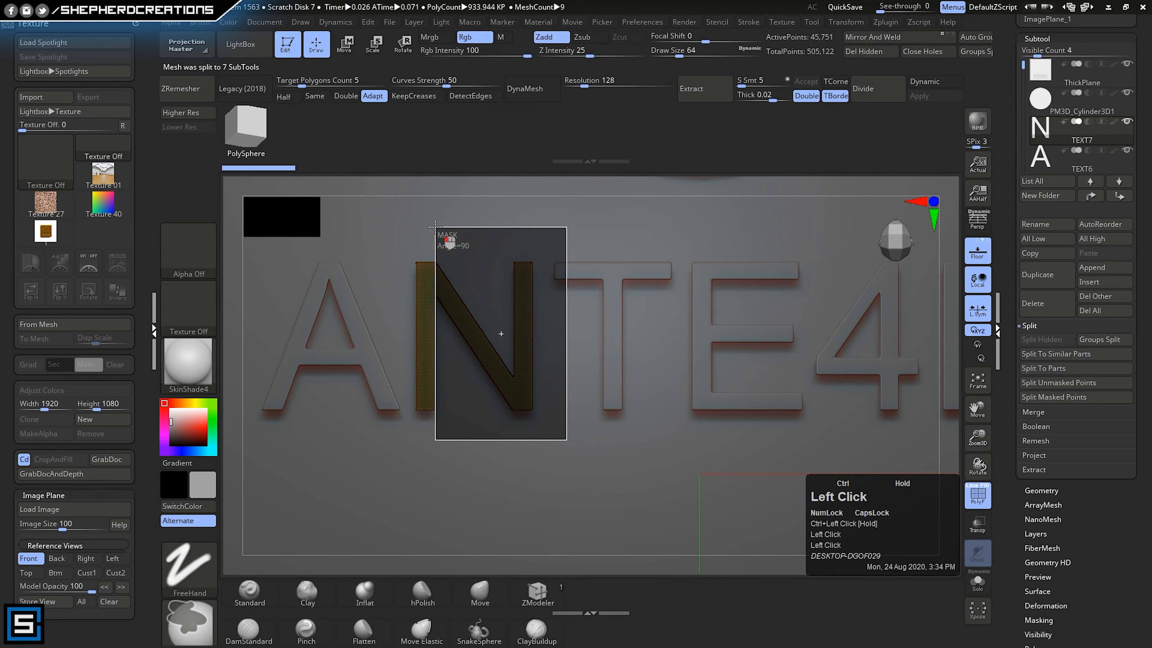
# - Mask the two vertical bars of the letter N, leaving its diagonal stroke unmasked
pyautogui.keyDown('ctrl'); pyautogui.moveTo(434, 226); pyautogui.dragTo(434, 226); pyautogui.keyUp('ctrl')
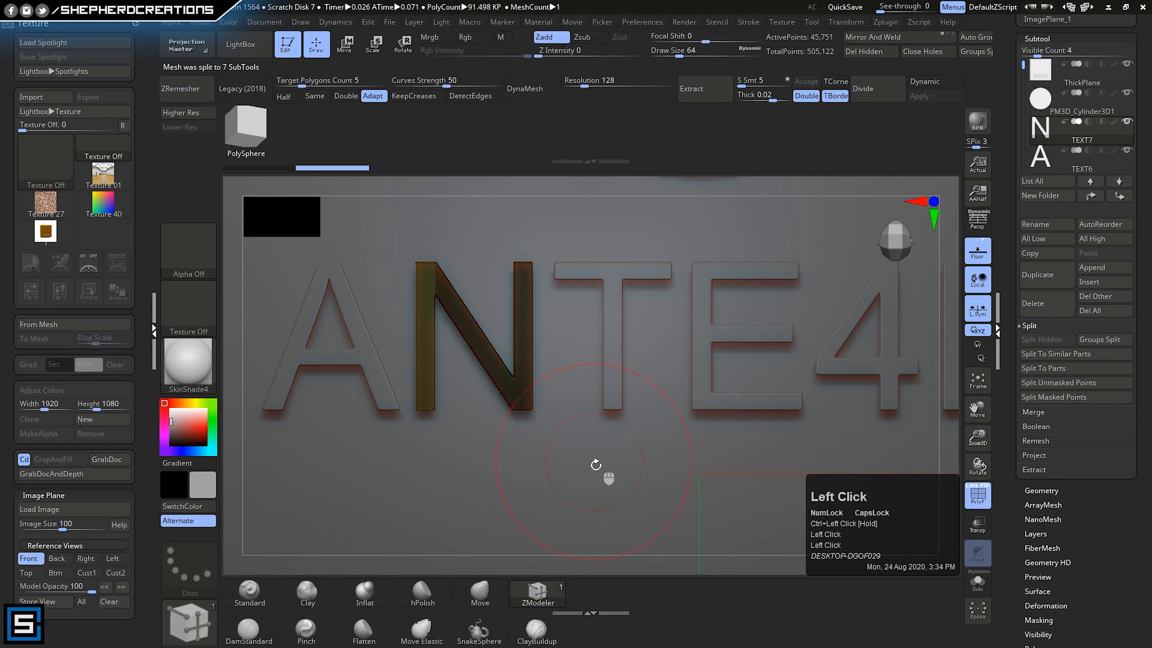
pyautogui.keyDown('ctrl'); pyautogui.keyDown('alt'); pyautogui.moveTo(596, 463); pyautogui.dragTo(514, 225); pyautogui.keyUp('alt'); pyautogui.keyUp('ctrl')
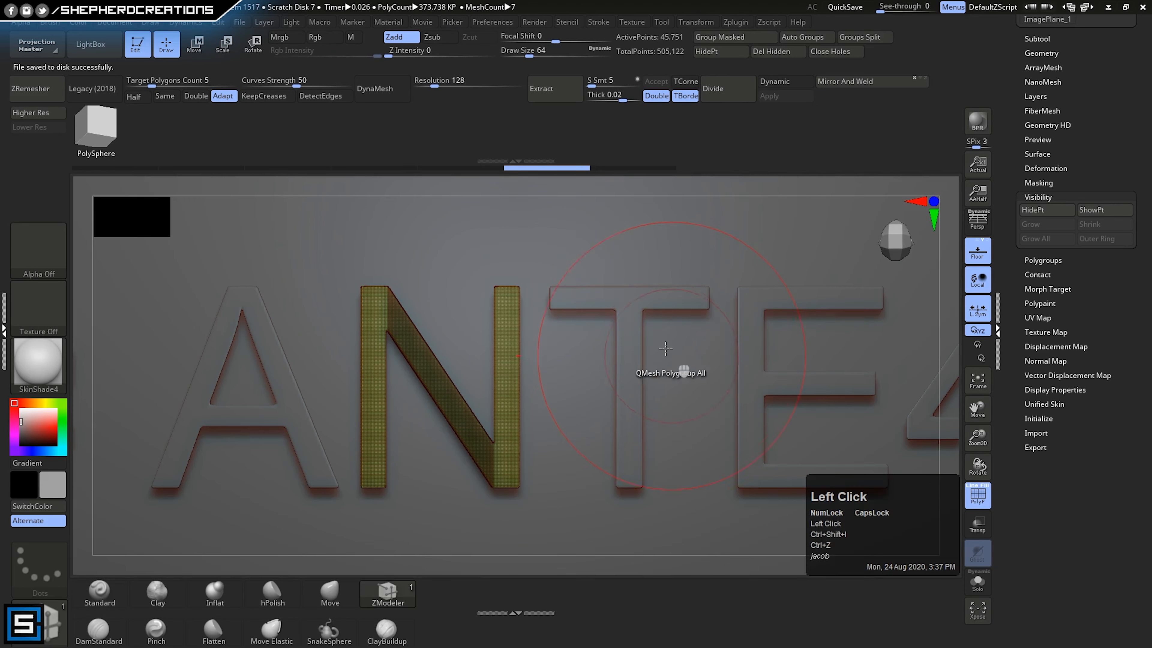
pyautogui.hotkey('ctrl', 'shift', 'i')
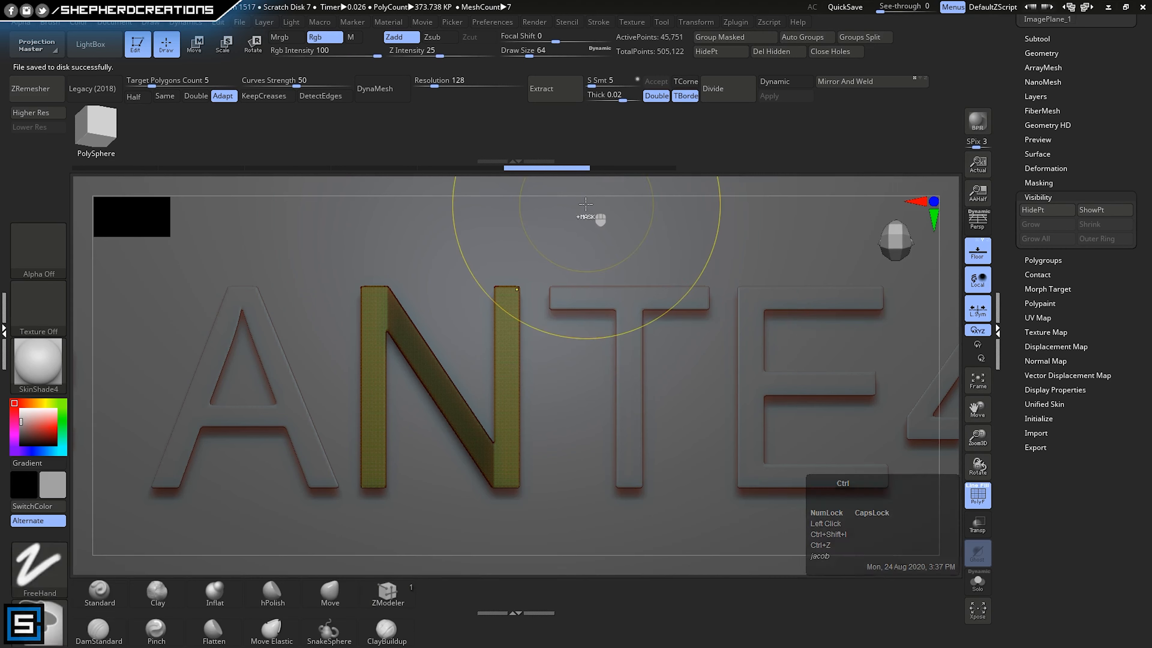
pyautogui.keyDown('shift'); pyautogui.click(672, 363); pyautogui.keyUp('shift')
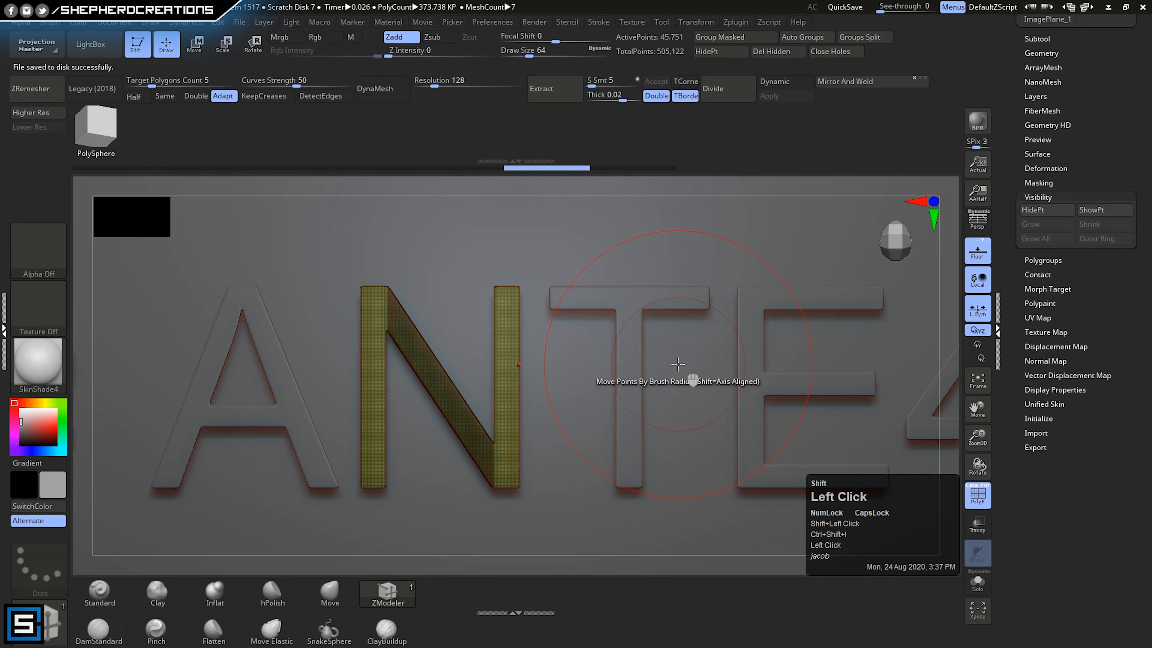
pyautogui.hotkey('ctrl', 'i')
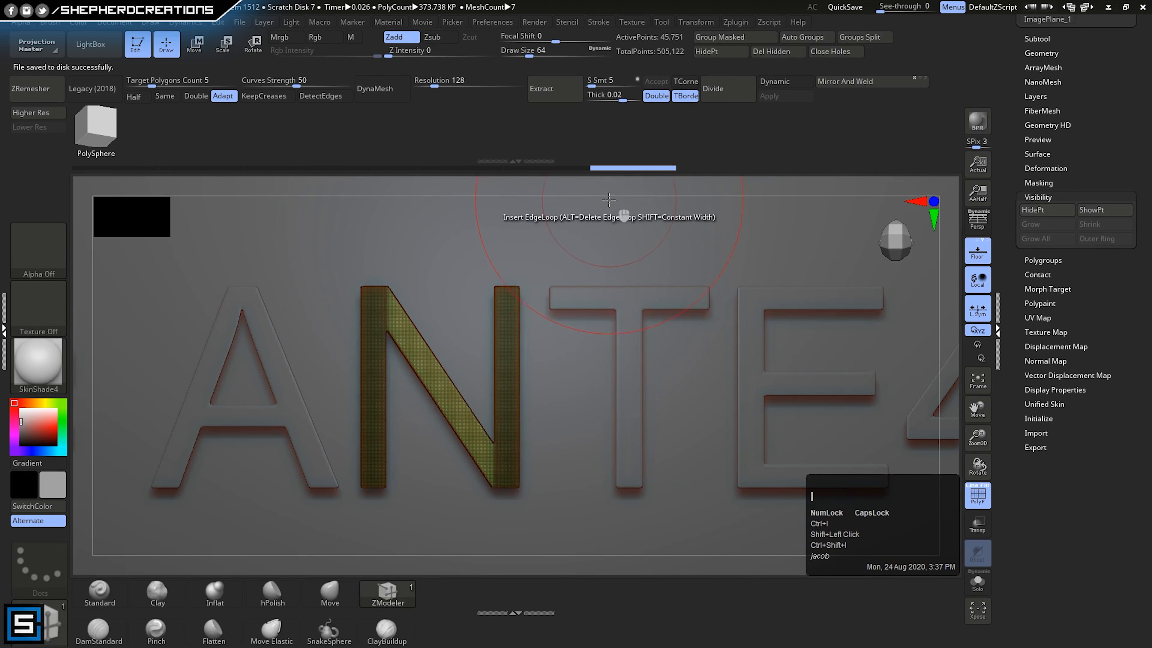
# - Hide the unmasked diagonal of the N, delete the hidden geometry and close the open holes on the bars
pyautogui.click(727, 54)
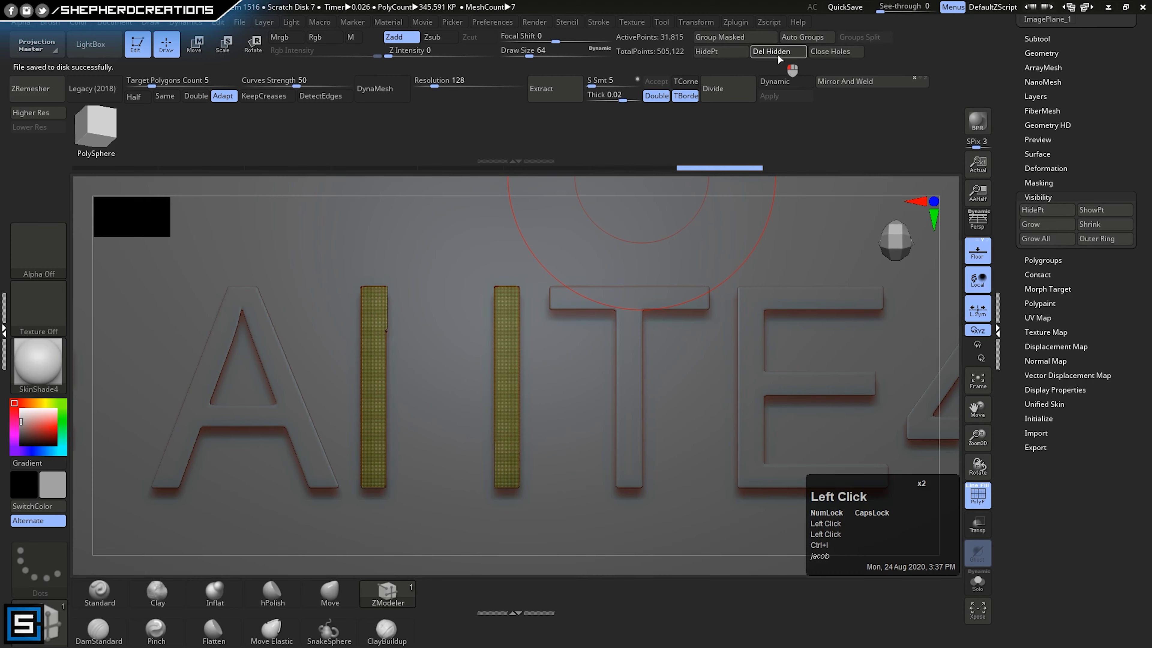
pyautogui.click(839, 53)
# - Mask the N's two vertical bars and delete the stray leftover geometry between them
pyautogui.moveTo(537, 386); pyautogui.dragTo(465, 386, button='right')
pyautogui.moveTo(525, 409)
pyautogui.keyDown('ctrl'); pyautogui.mouseDown()
pyautogui.moveTo(399, 245)
pyautogui.moveTo(372, 232)
pyautogui.mouseUp(); pyautogui.keyUp('ctrl')
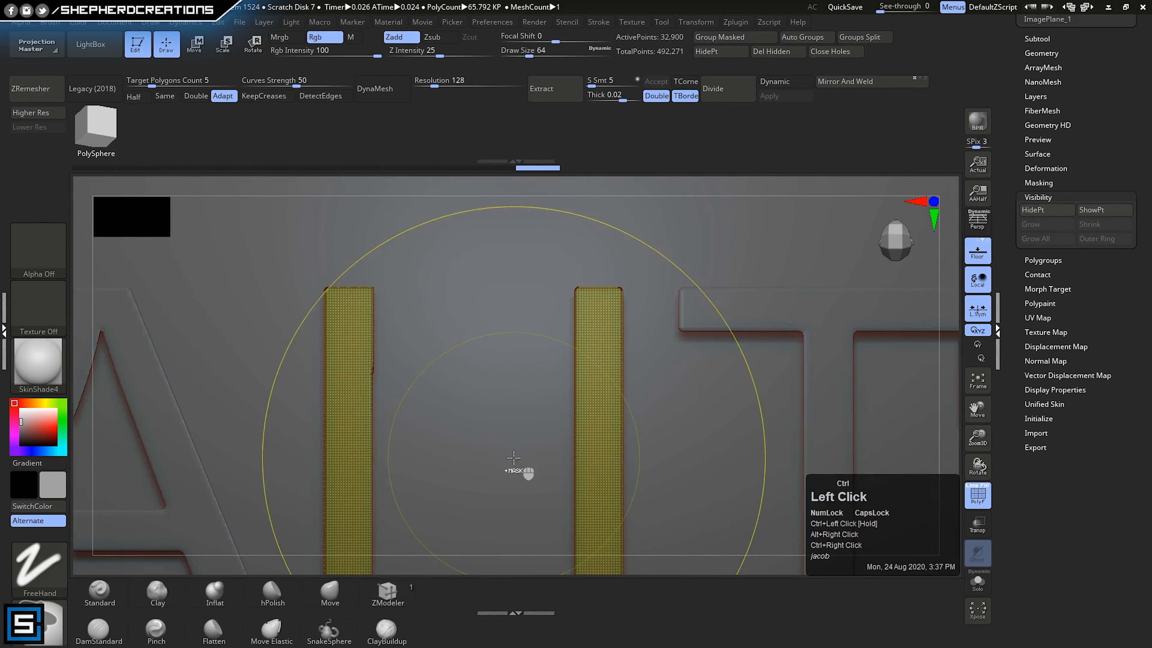
pyautogui.moveTo(514, 457)
pyautogui.mouseDown(button='right')
pyautogui.moveTo(483, 463)
pyautogui.moveTo(514, 468)
pyautogui.mouseUp(button='right')
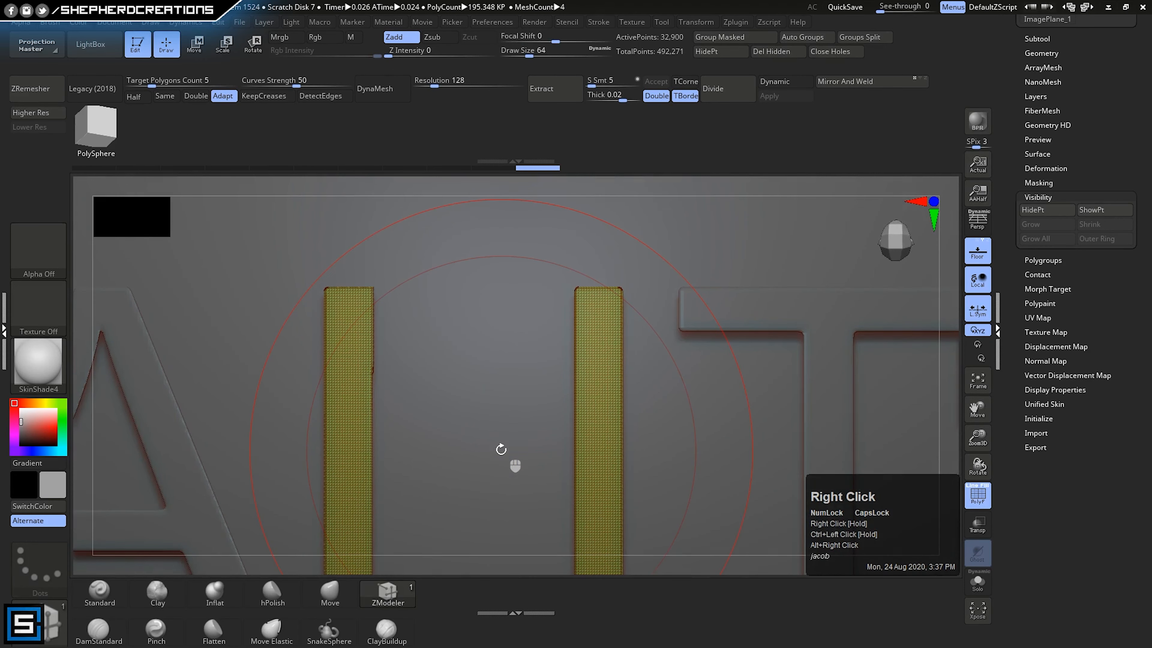
pyautogui.hotkey('ctrl', 'i')
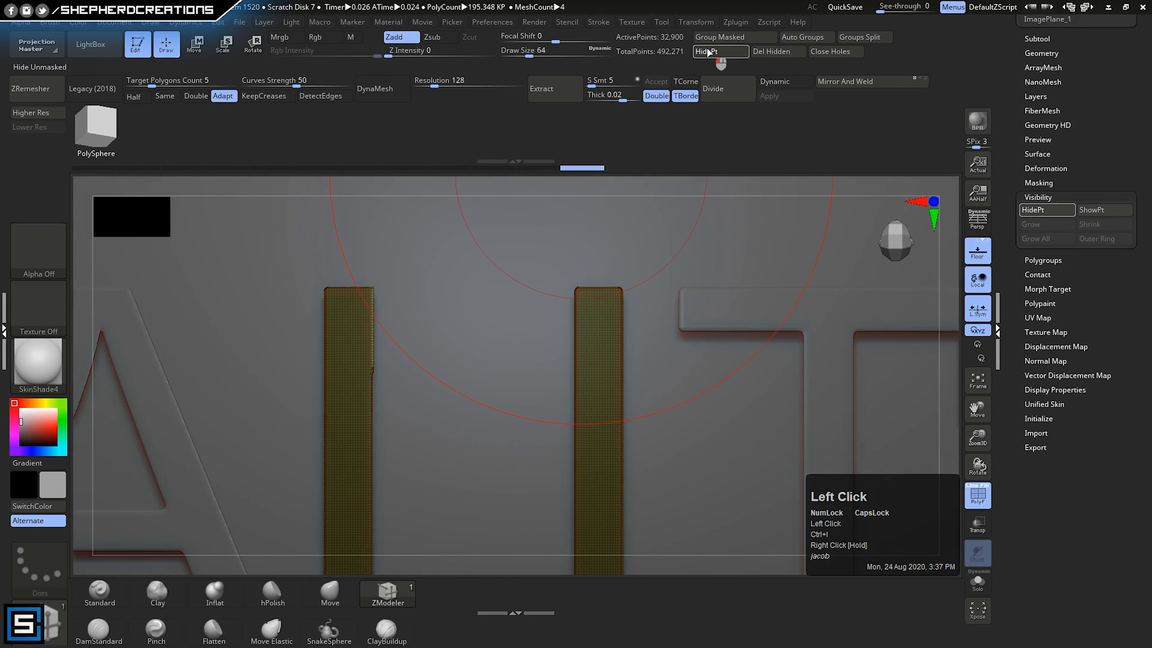
pyautogui.click(762, 51)
pyautogui.moveTo(516, 392); pyautogui.dragTo(516, 392, button='right')
# - Mask both vertical bars except a small patch at the top of the left bar's inner side
pyautogui.keyDown('alt'); pyautogui.moveTo(491, 450); pyautogui.dragTo(445, 397, button='right'); pyautogui.keyUp('alt')
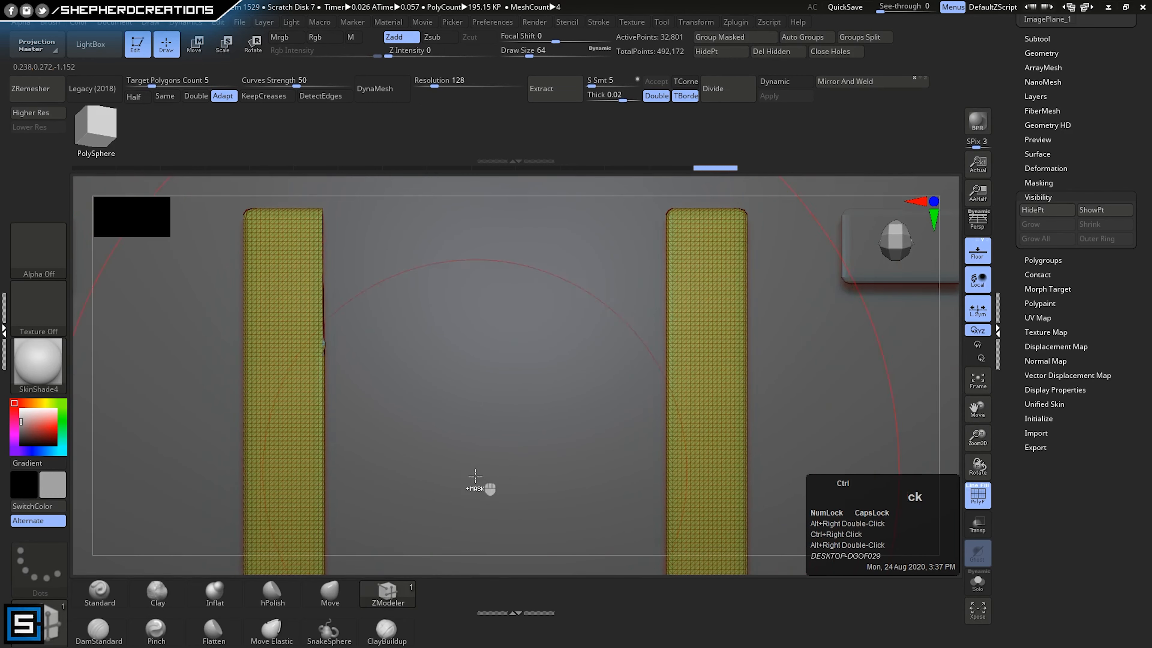
pyautogui.keyDown('ctrl'); pyautogui.moveTo(480, 489); pyautogui.dragTo(431, 293, button='right'); pyautogui.keyUp('ctrl')
pyautogui.keyDown('alt'); pyautogui.moveTo(471, 383); pyautogui.dragTo(434, 389, button='right'); pyautogui.keyUp('alt')
pyautogui.press('ctrl')
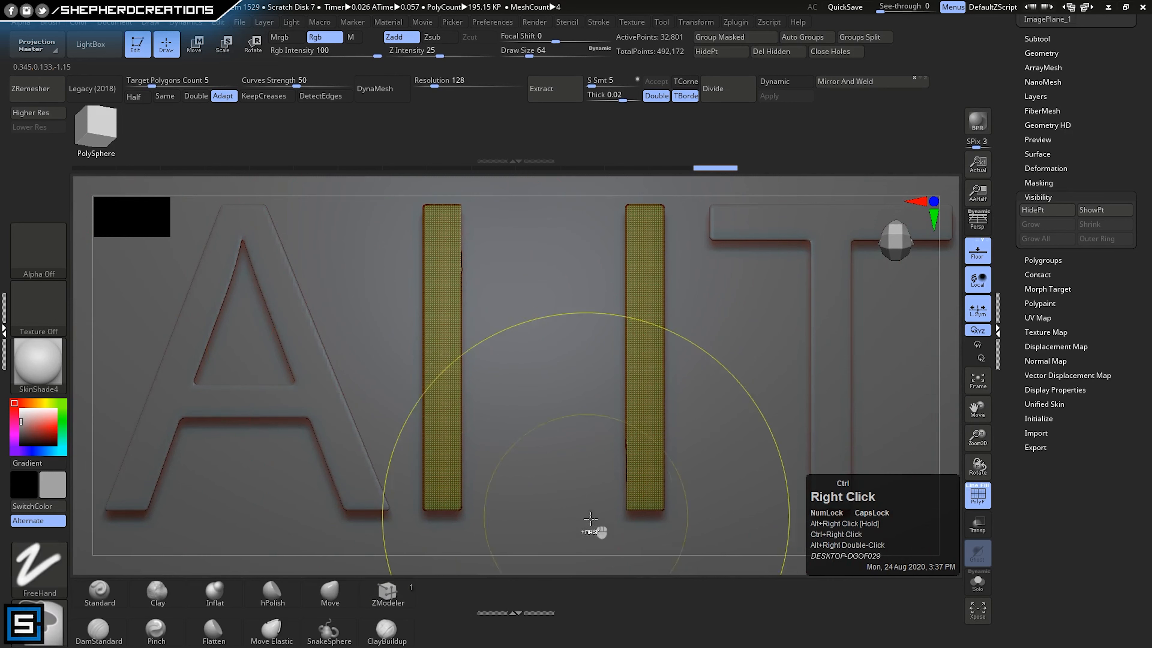
pyautogui.keyDown('ctrl'); pyautogui.moveTo(719, 536); pyautogui.dragTo(612, 196); pyautogui.keyUp('ctrl')
pyautogui.keyDown('ctrl'); pyautogui.doubleClick(487, 530); pyautogui.keyUp('ctrl')
pyautogui.keyDown('ctrl'); pyautogui.moveTo(487, 530); pyautogui.dragTo(326, 240); pyautogui.keyUp('ctrl')
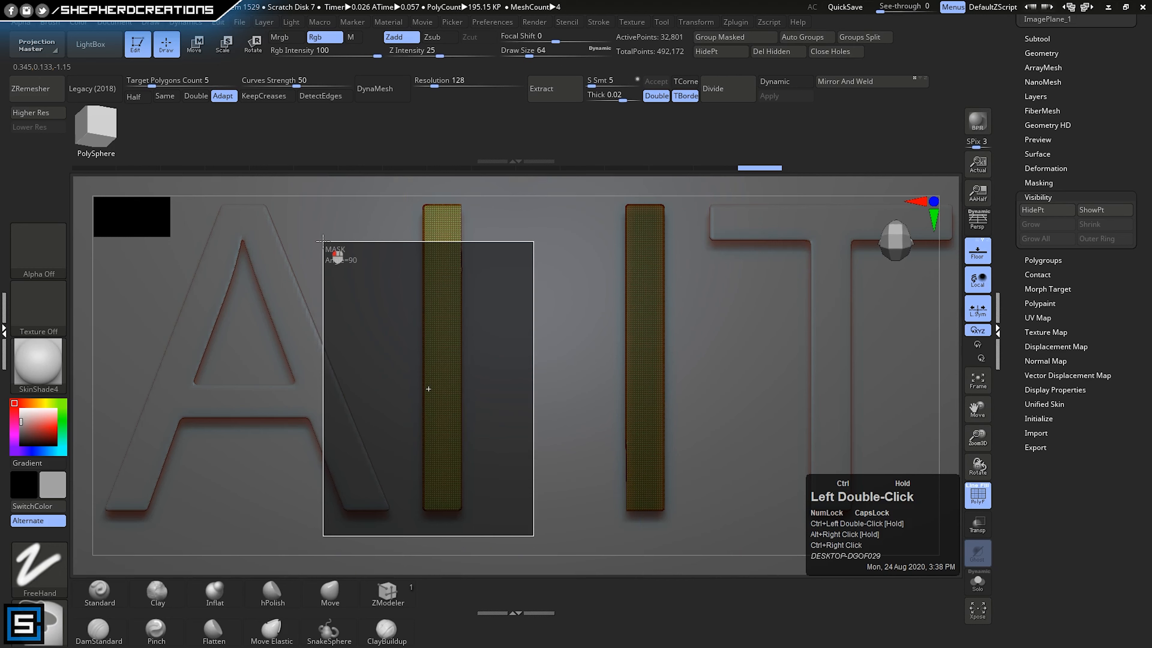
pyautogui.keyDown('ctrl'); pyautogui.moveTo(322, 241); pyautogui.dragTo(324, 242); pyautogui.keyUp('ctrl')
pyautogui.keyDown('alt'); pyautogui.moveTo(517, 296); pyautogui.dragTo(509, 368, button='right'); pyautogui.keyUp('alt')
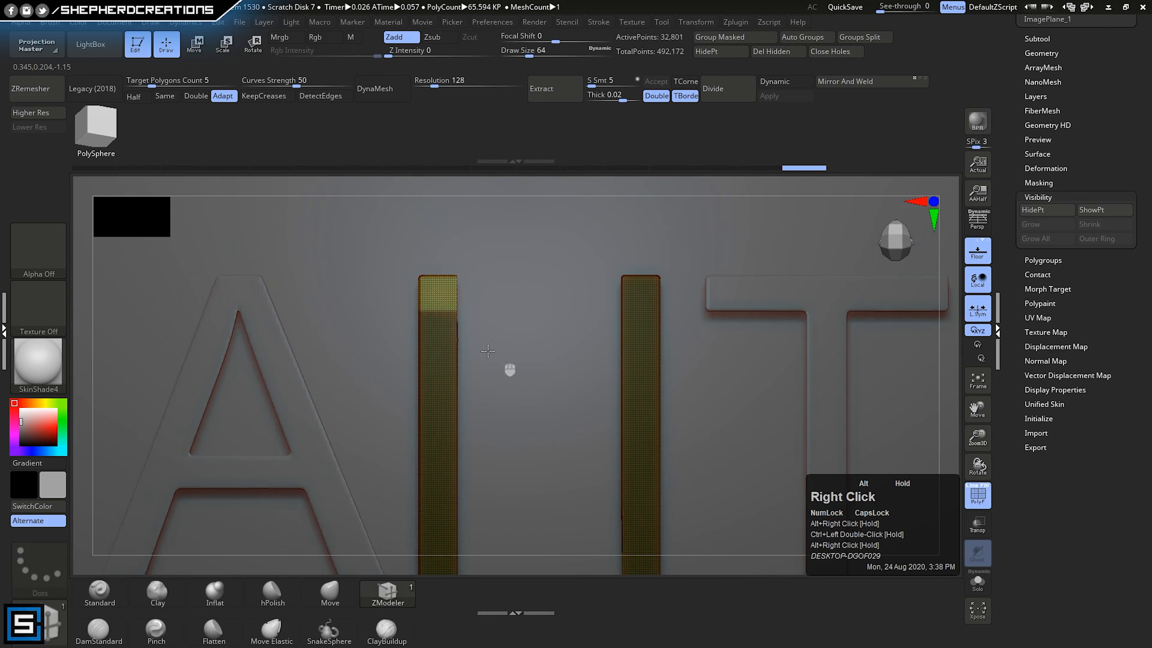
pyautogui.keyDown('ctrl'); pyautogui.moveTo(395, 250); pyautogui.dragTo(454, 375); pyautogui.keyUp('ctrl')
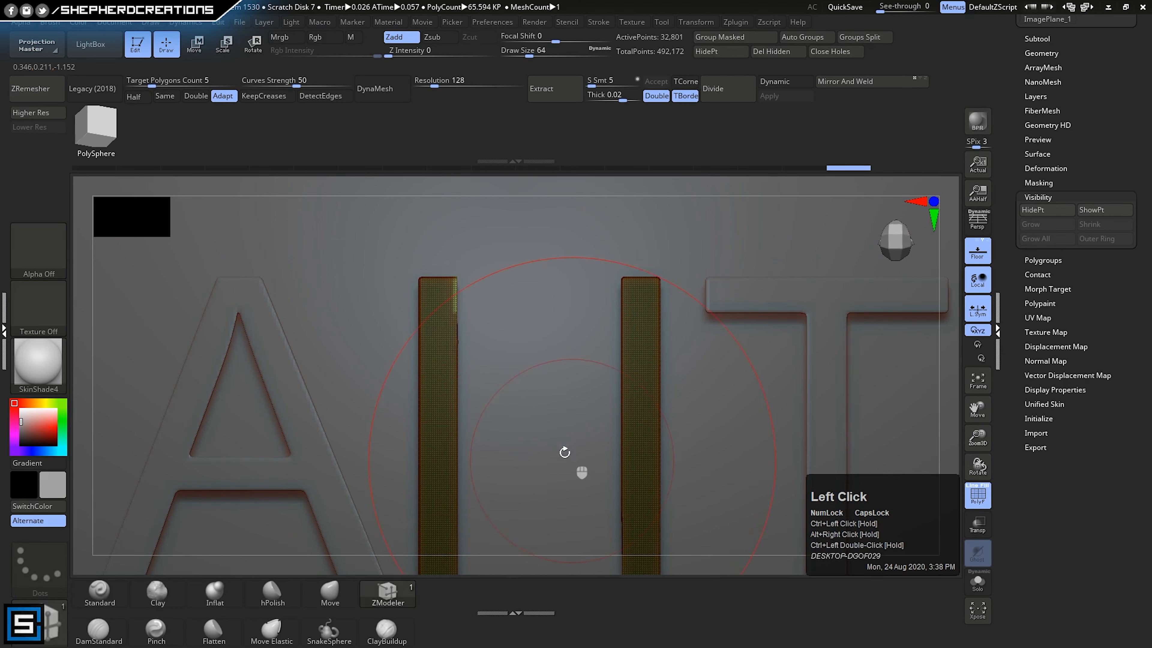
# - Try to bridge the two bars by moving the left bar's unmasked top patch along X to the right bar, and undo it
pyautogui.click(194, 44)
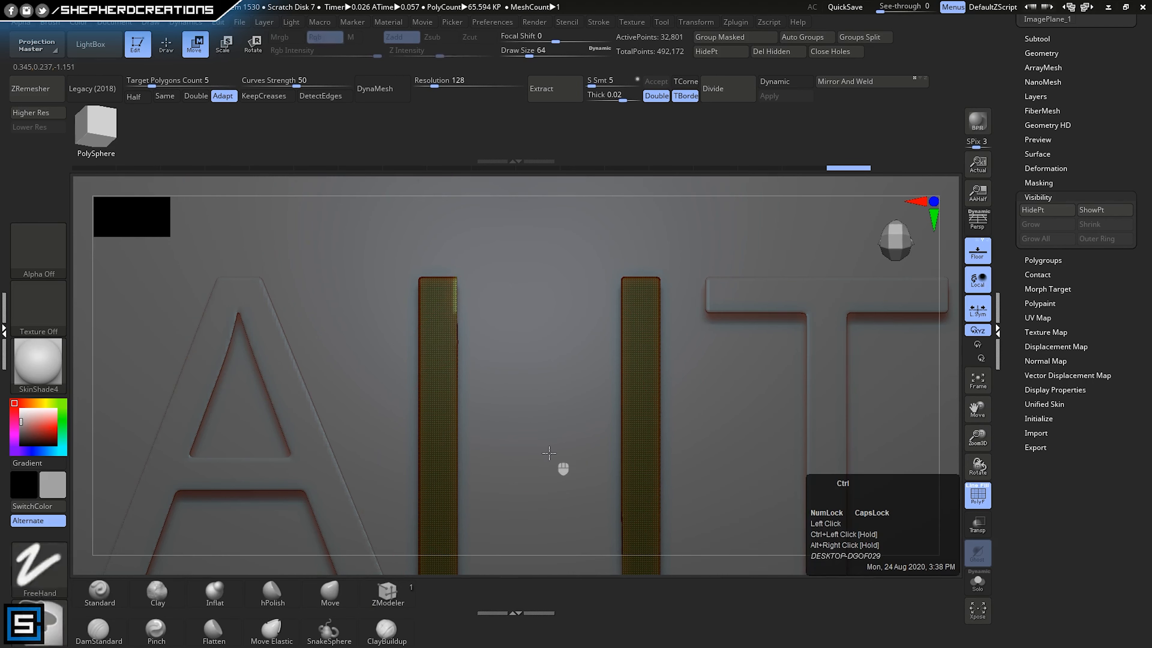
pyautogui.keyDown('ctrl'); pyautogui.moveTo(569, 457); pyautogui.dragTo(250, 220, button='right'); pyautogui.keyUp('ctrl')
pyautogui.keyDown('ctrl'); pyautogui.moveTo(389, 313); pyautogui.dragTo(358, 188, button='right'); pyautogui.keyUp('ctrl')
pyautogui.keyDown('ctrl'); pyautogui.moveTo(332, 261); pyautogui.dragTo(390, 615, button='right'); pyautogui.keyUp('ctrl')
pyautogui.click(482, 326)
pyautogui.keyDown('alt'); pyautogui.moveTo(508, 282); pyautogui.dragTo(508, 439, button='right'); pyautogui.keyUp('alt')
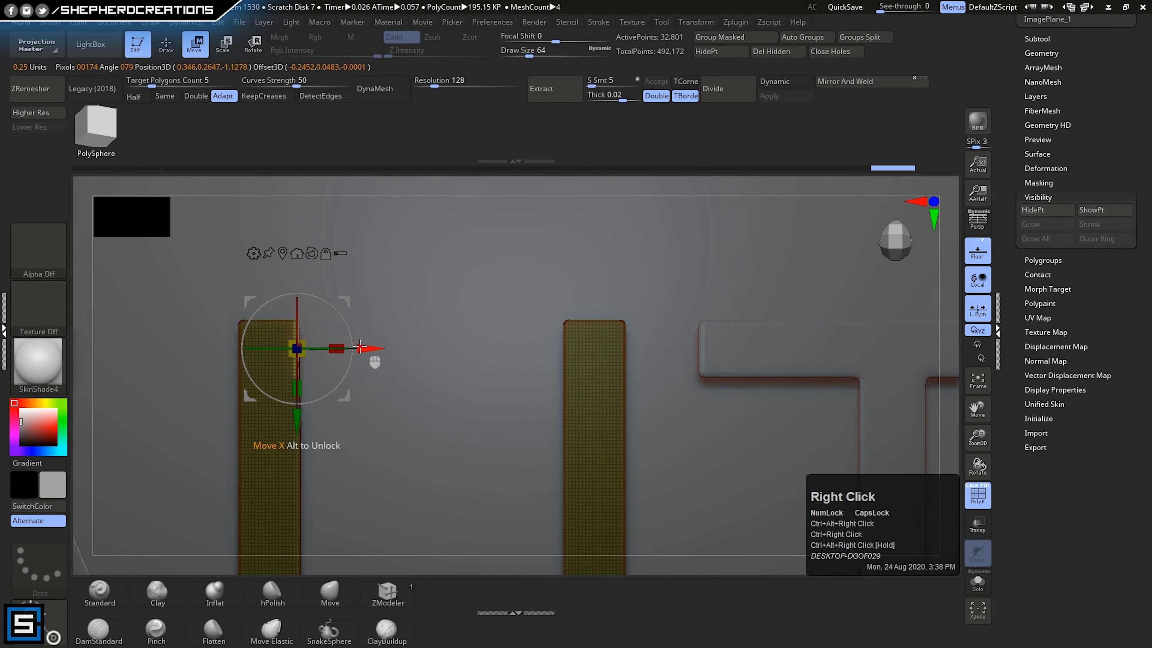
pyautogui.moveTo(360, 348); pyautogui.dragTo(641, 349)
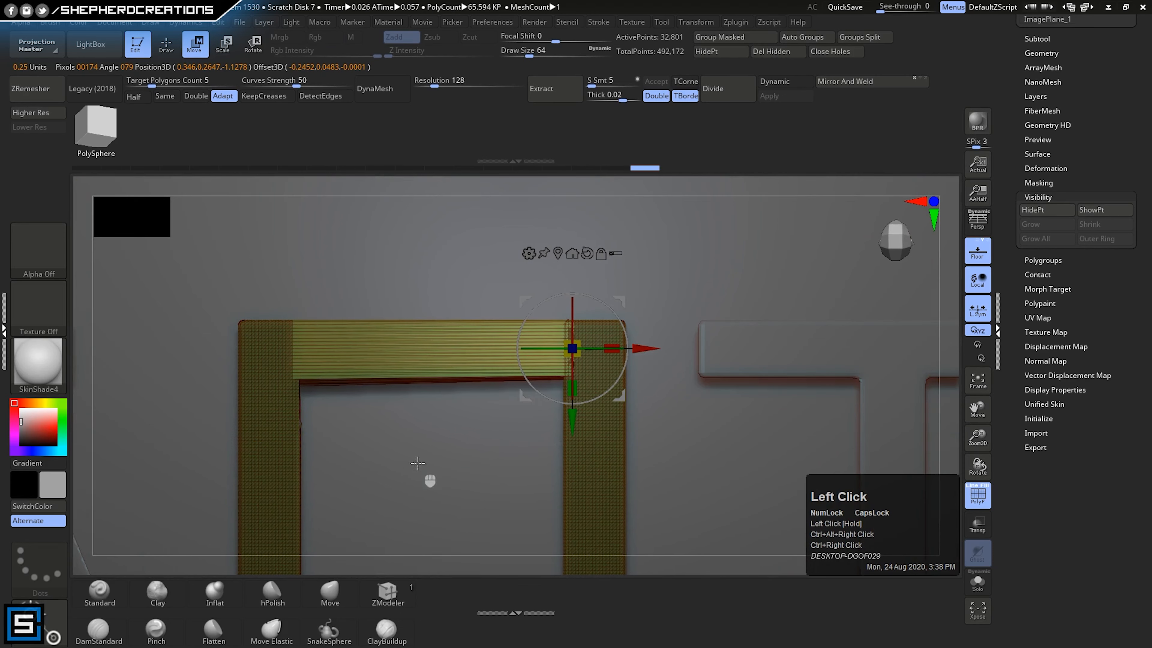
pyautogui.moveTo(417, 462)
pyautogui.mouseDown(button='right')
pyautogui.moveTo(440, 420)
pyautogui.moveTo(432, 340)
pyautogui.moveTo(418, 459)
pyautogui.mouseUp(button='right')
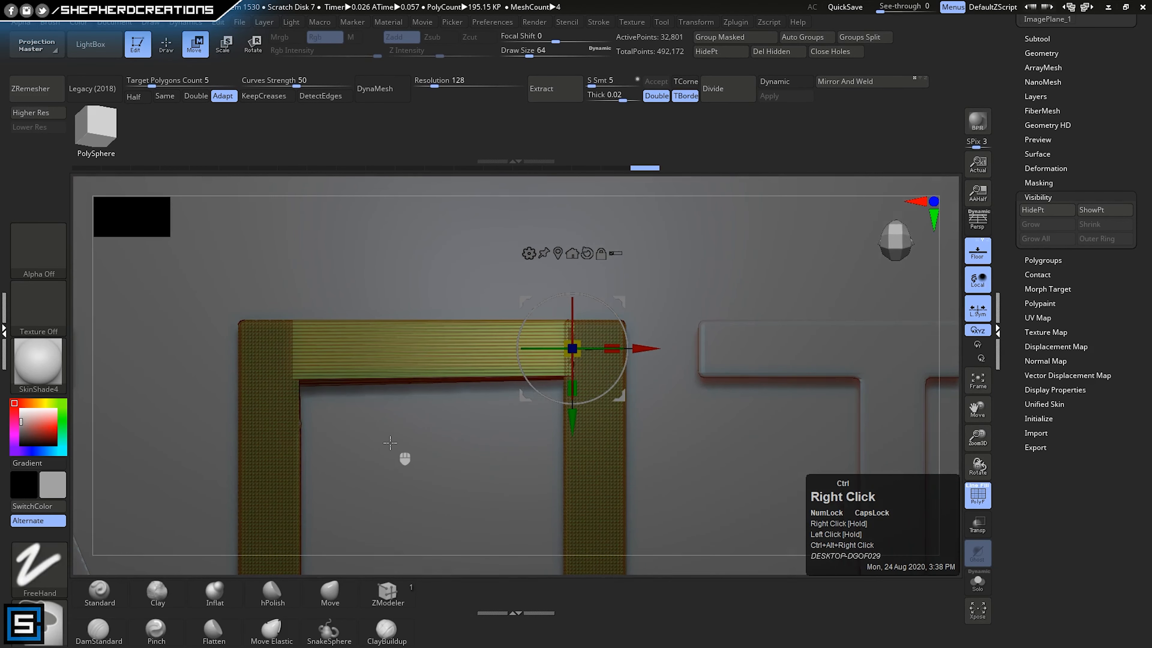
pyautogui.hotkey('ctrl', 'z')
pyautogui.moveTo(404, 465); pyautogui.dragTo(408, 398, button='right')
pyautogui.keyDown('alt'); pyautogui.moveTo(510, 410); pyautogui.dragTo(751, 317, button='right'); pyautogui.keyUp('alt')
pyautogui.keyDown('ctrl'); pyautogui.moveTo(485, 501); pyautogui.dragTo(482, 419, button='right'); pyautogui.keyUp('ctrl')
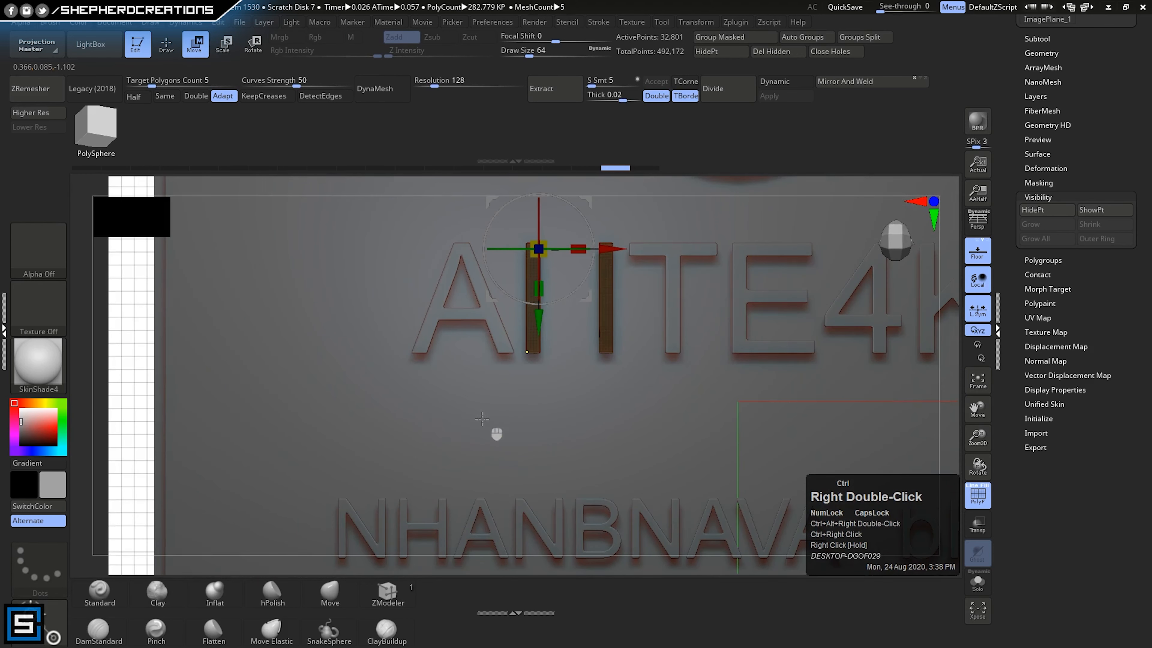
# - Clear the mask from both vertical bars and return to Draw mode
pyautogui.keyDown('ctrl'); pyautogui.click(179, 371); pyautogui.keyUp('ctrl')
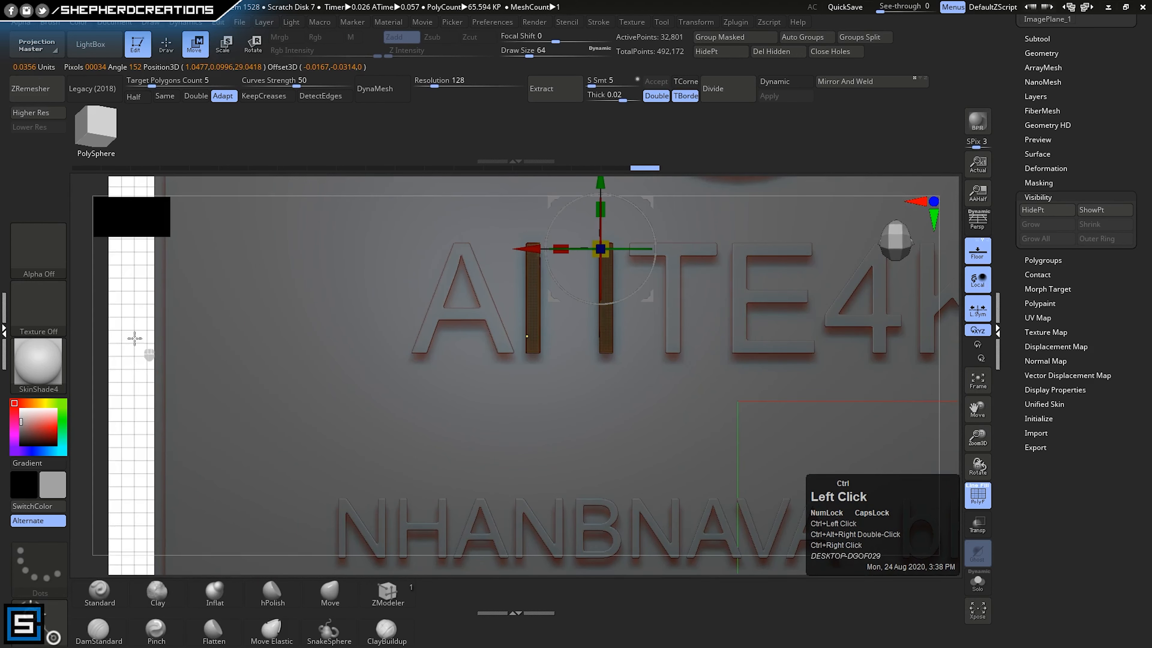
pyautogui.keyDown('ctrl'); pyautogui.click(167, 388); pyautogui.keyUp('ctrl')
pyautogui.tripleClick(136, 45)
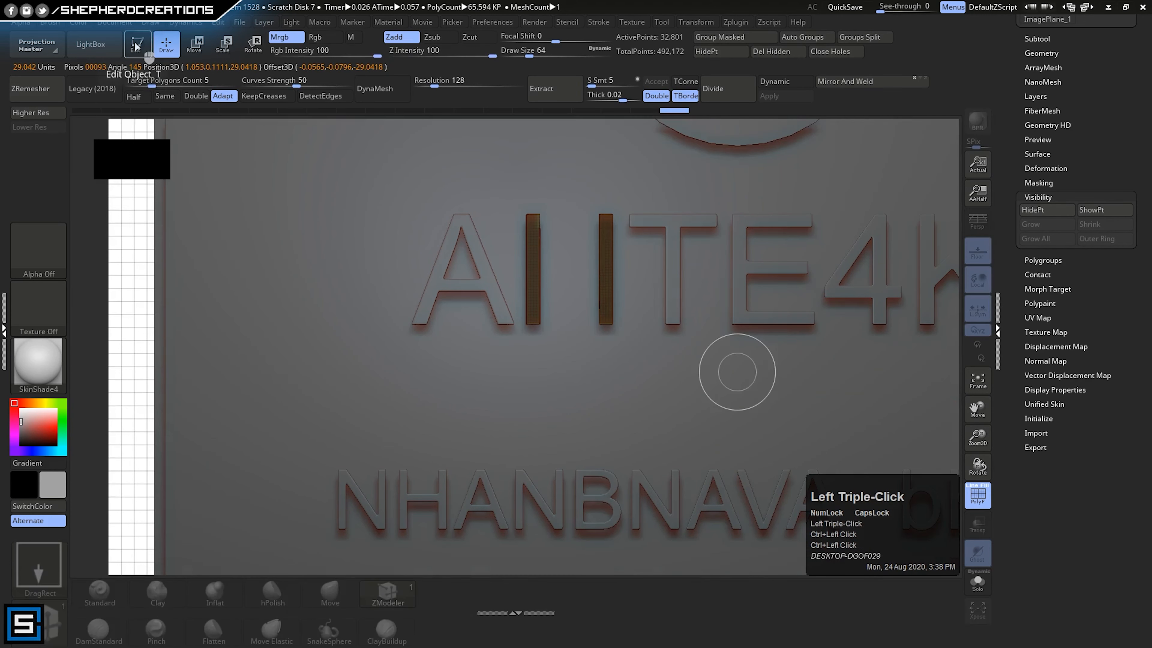
pyautogui.click(135, 54)
pyautogui.keyDown('ctrl'); pyautogui.click(137, 365); pyautogui.keyUp('ctrl')
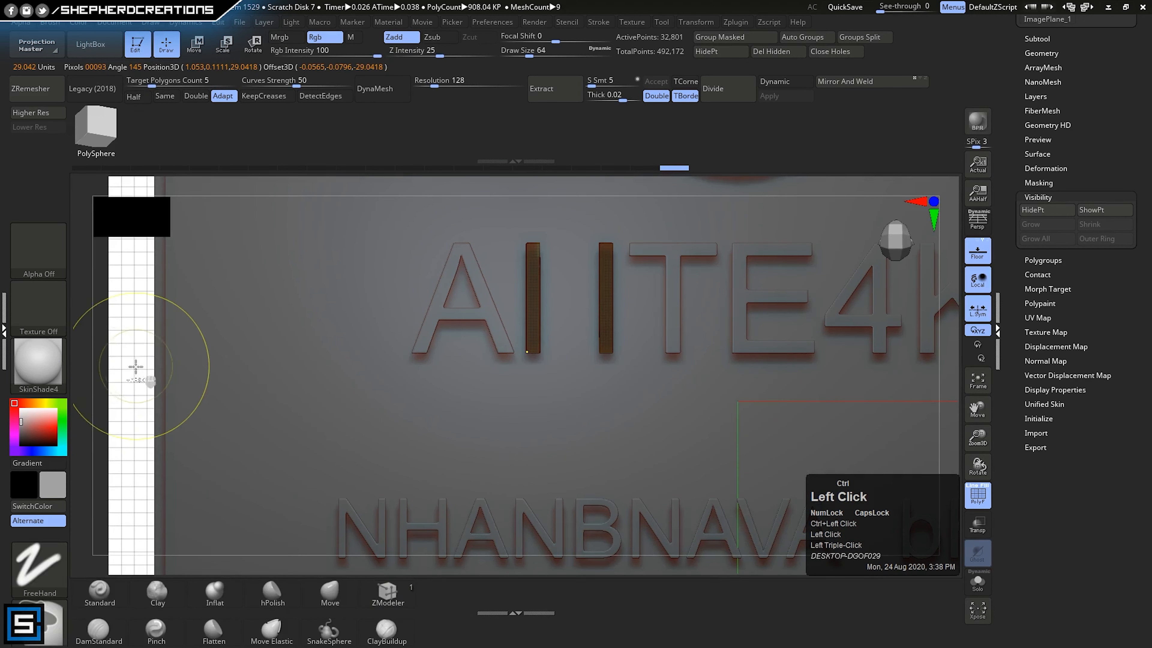
pyautogui.keyDown('ctrl'); pyautogui.click(145, 353); pyautogui.keyUp('ctrl')
pyautogui.keyDown('alt'); pyautogui.moveTo(193, 327); pyautogui.dragTo(377, 412, button='right'); pyautogui.keyUp('alt')
pyautogui.keyDown('ctrl'); pyautogui.click(296, 369); pyautogui.keyUp('ctrl')
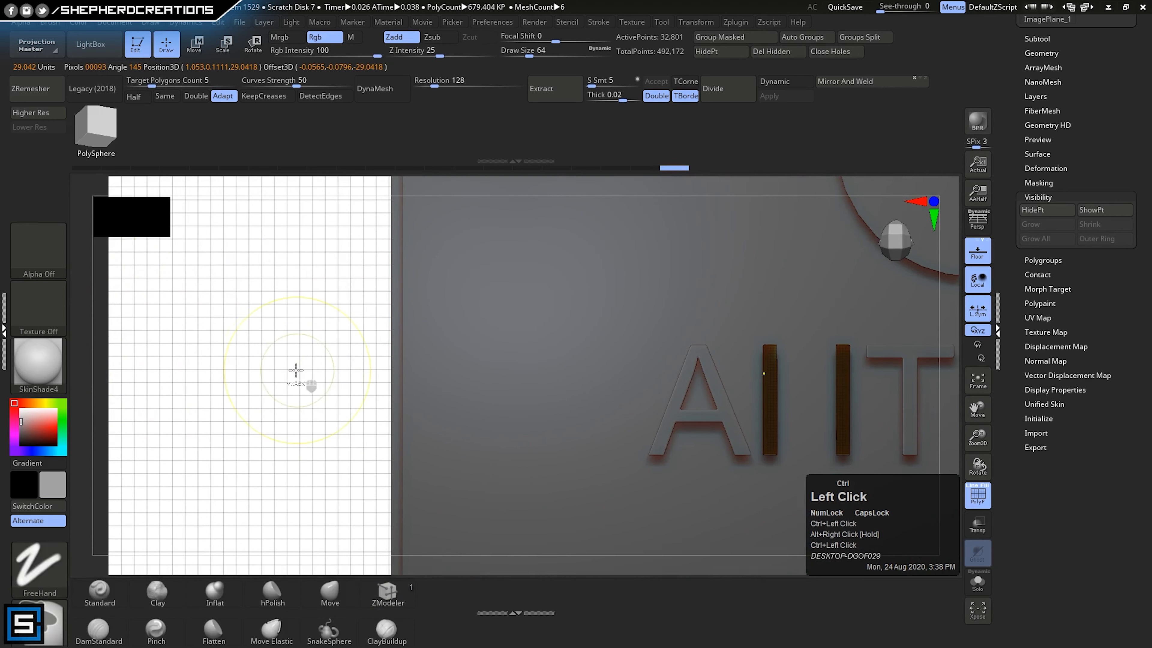
pyautogui.keyDown('alt'); pyautogui.moveTo(419, 363); pyautogui.dragTo(324, 409, button='right'); pyautogui.keyUp('alt')
pyautogui.keyDown('ctrl'); pyautogui.moveTo(369, 420); pyautogui.dragTo(245, 393, button='right'); pyautogui.keyUp('ctrl')
pyautogui.keyDown('ctrl'); pyautogui.moveTo(285, 431); pyautogui.dragTo(299, 268, button='right'); pyautogui.keyUp('ctrl')
pyautogui.keyDown('ctrl'); pyautogui.click(365, 295); pyautogui.keyUp('ctrl')
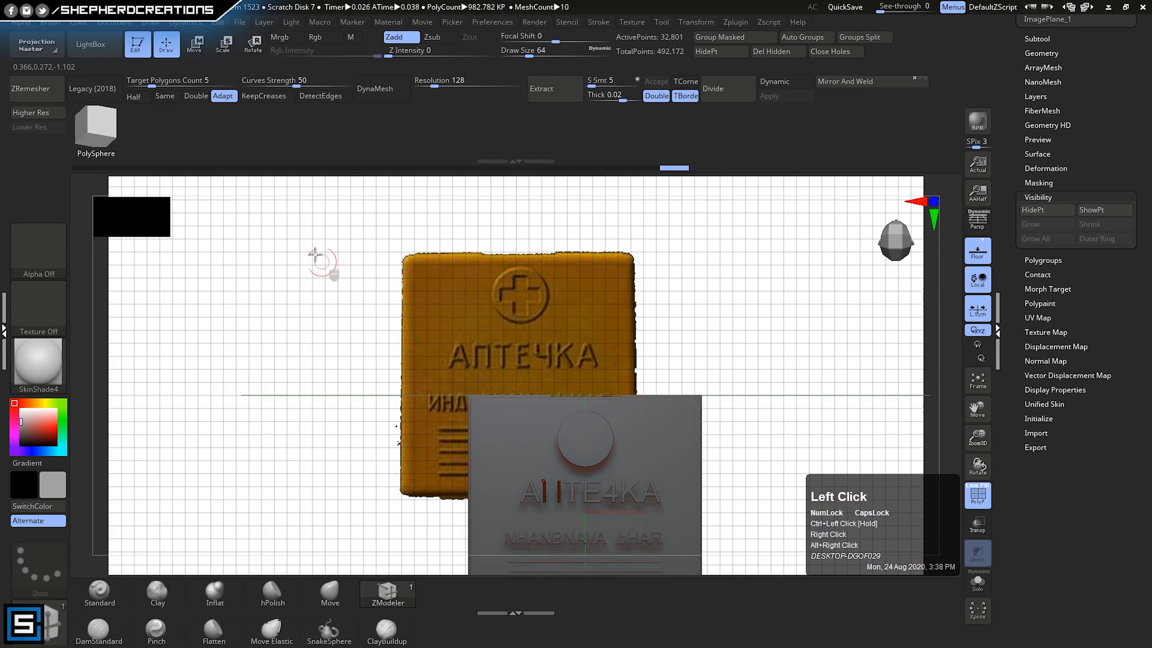
pyautogui.keyDown('ctrl'); pyautogui.doubleClick(357, 301); pyautogui.keyUp('ctrl')
pyautogui.keyDown('alt'); pyautogui.moveTo(357, 301); pyautogui.dragTo(344, 276, button='right'); pyautogui.keyUp('alt')
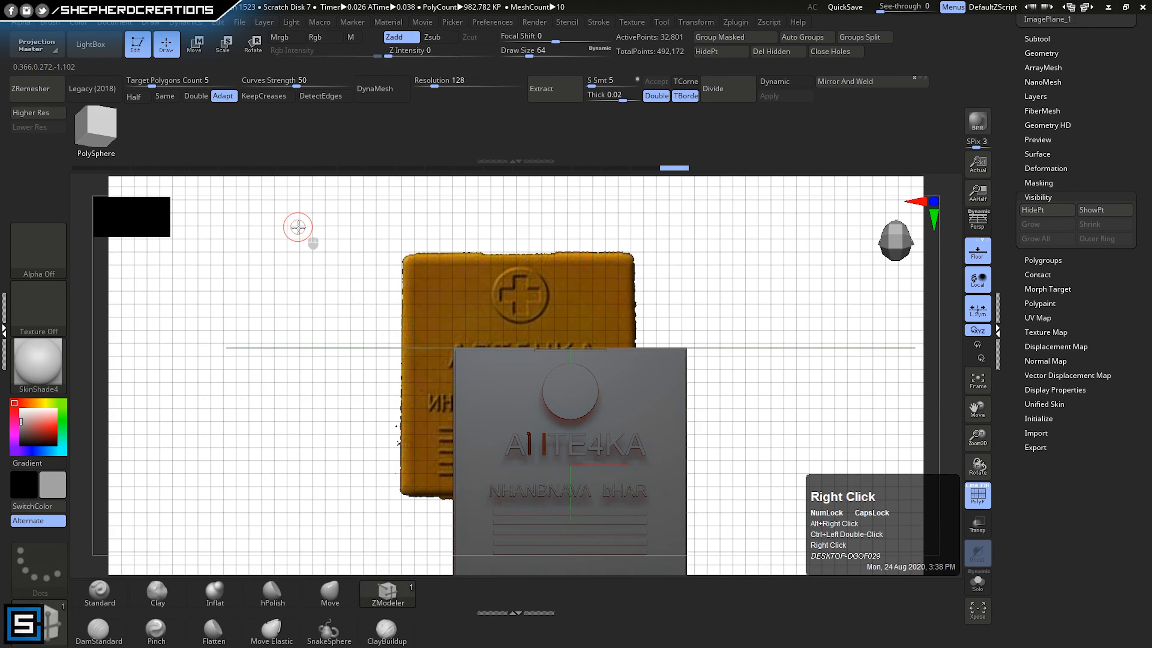
pyautogui.keyDown('ctrl'); pyautogui.click(270, 193); pyautogui.keyUp('ctrl')
pyautogui.keyDown('ctrl'); pyautogui.moveTo(276, 208); pyautogui.dragTo(354, 293); pyautogui.keyUp('ctrl')
# - Try remeshing the two bars with ZRemesher at Curves Strength 50, and undo it
pyautogui.keyDown('alt'); pyautogui.moveTo(331, 297); pyautogui.dragTo(229, 222, button='right'); pyautogui.keyUp('alt')
pyautogui.keyDown('ctrl'); pyautogui.moveTo(354, 349); pyautogui.dragTo(446, 358, button='right'); pyautogui.keyUp('ctrl')
pyautogui.keyDown('alt'); pyautogui.moveTo(492, 326); pyautogui.dragTo(481, 288, button='right'); pyautogui.keyUp('alt')
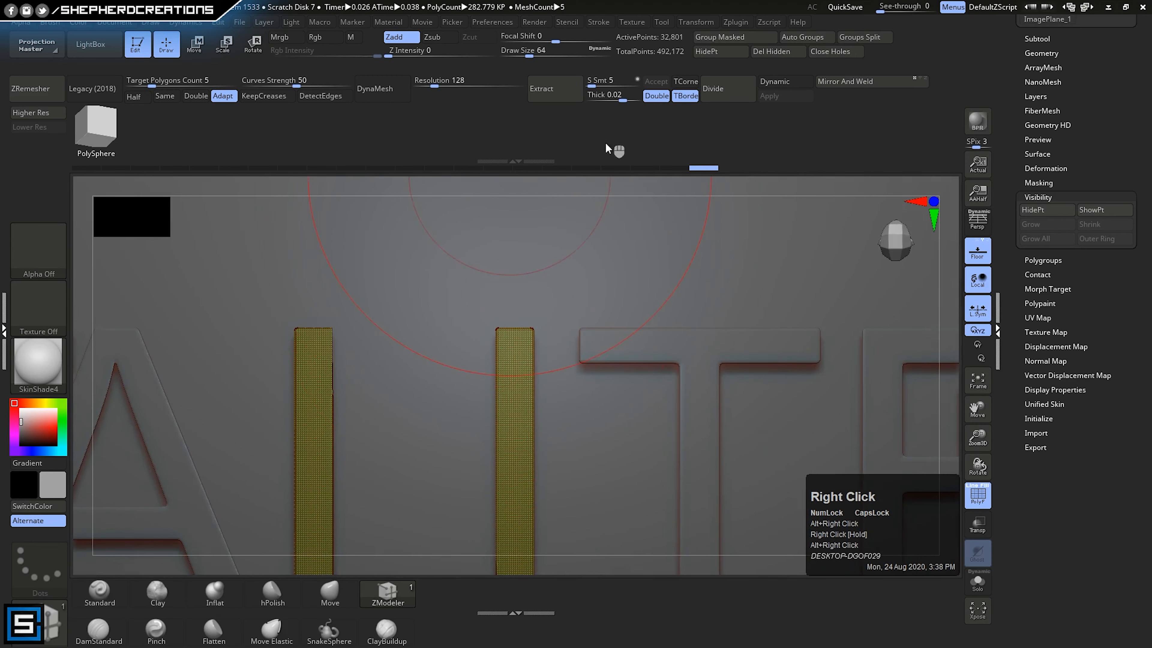
pyautogui.click(51, 94)
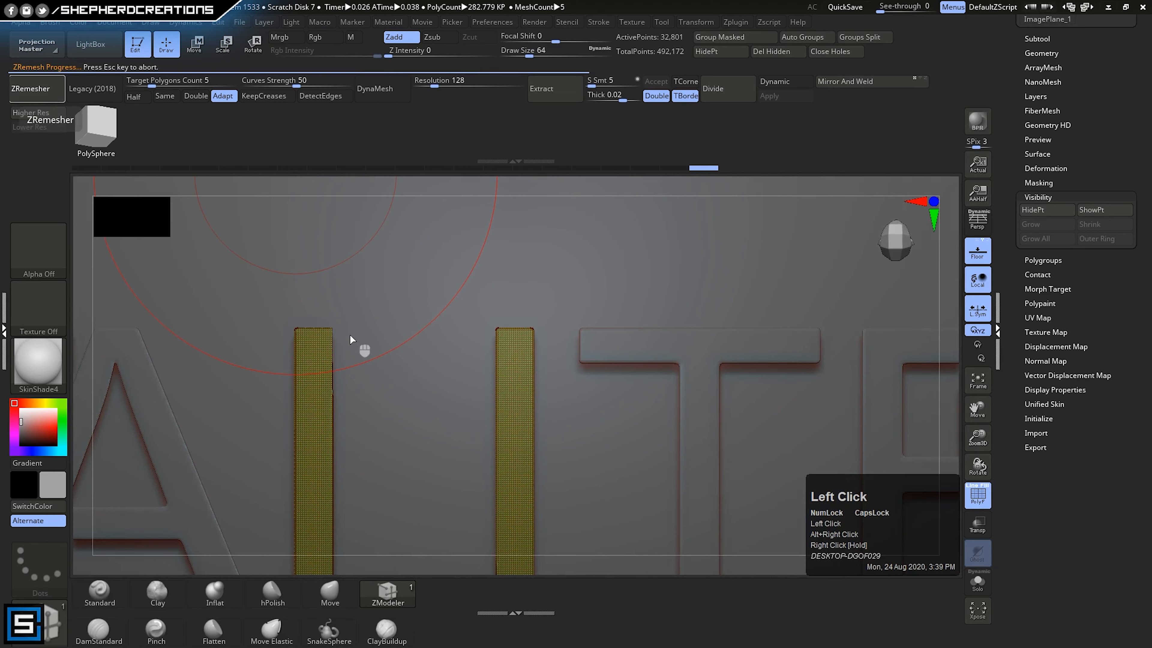
pyautogui.hotkey('ctrl', 'z')
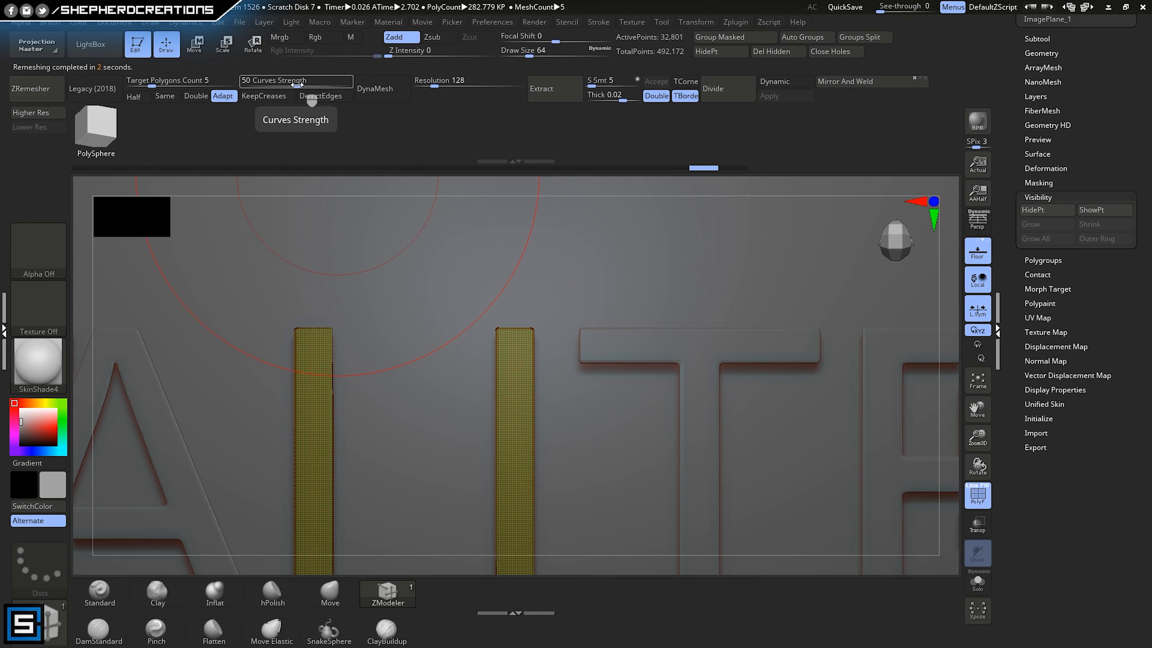
# - Remesh the two bars with ZRemesher, using Curves Strength 0 and the Double polygon count option
pyautogui.moveTo(297, 84); pyautogui.dragTo(225, 94)
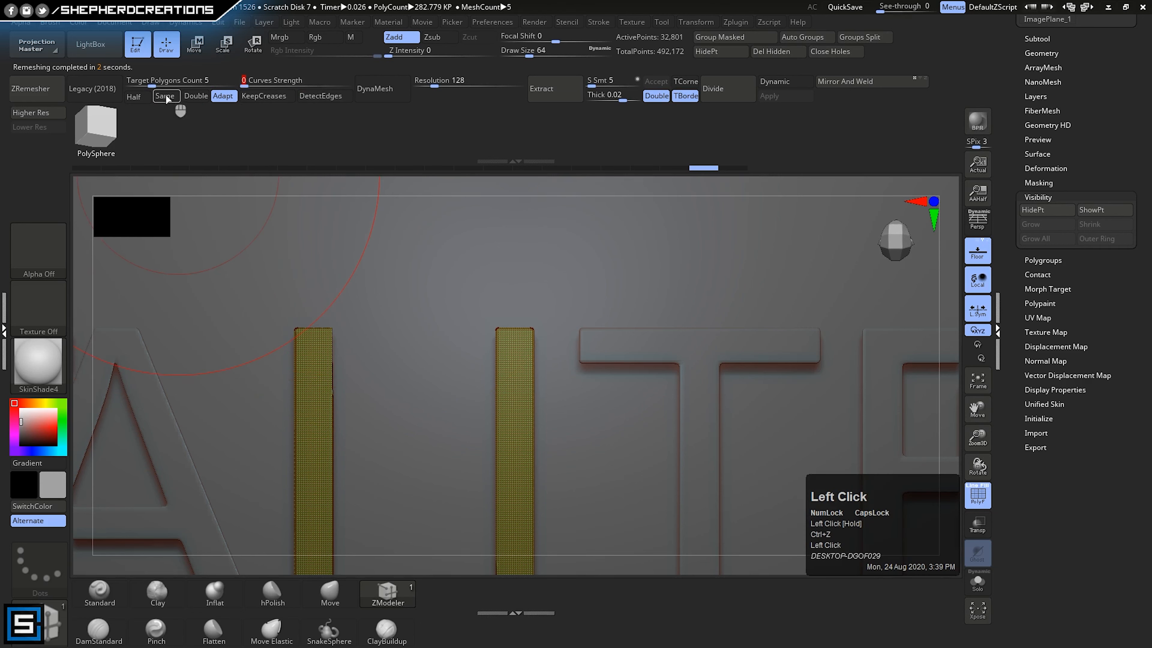
pyautogui.click(195, 96)
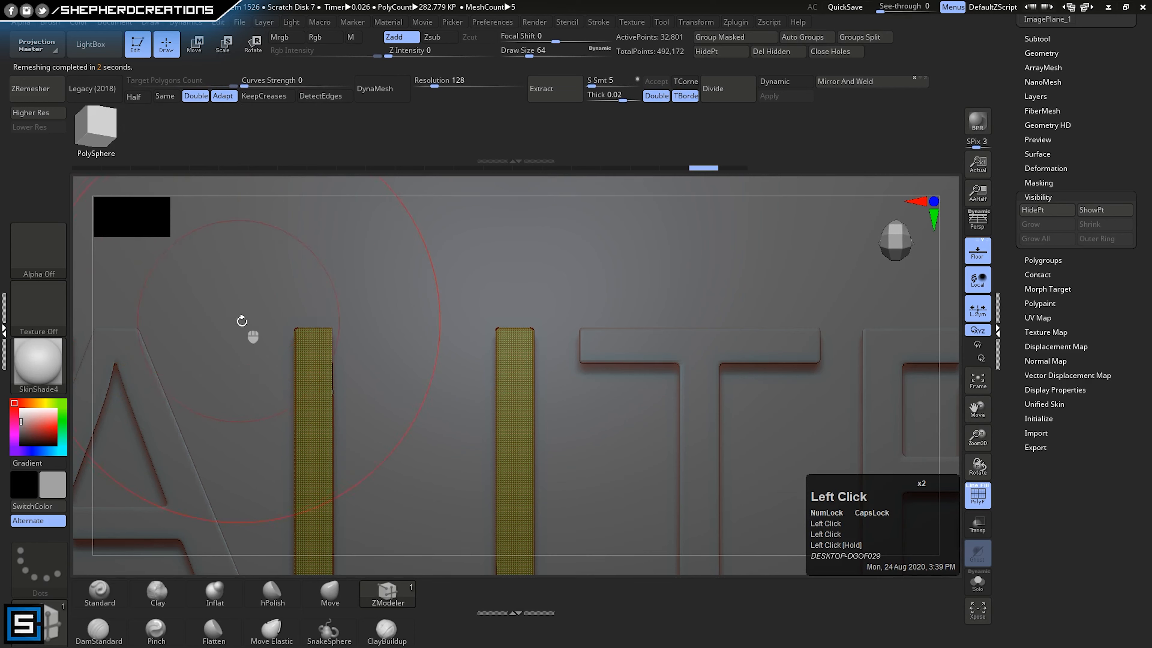
pyautogui.keyDown('ctrl'); pyautogui.moveTo(243, 365); pyautogui.dragTo(171, 134, button='right'); pyautogui.keyUp('ctrl')
pyautogui.keyDown('ctrl'); pyautogui.moveTo(266, 381); pyautogui.dragTo(220, 191, button='right'); pyautogui.keyUp('ctrl')
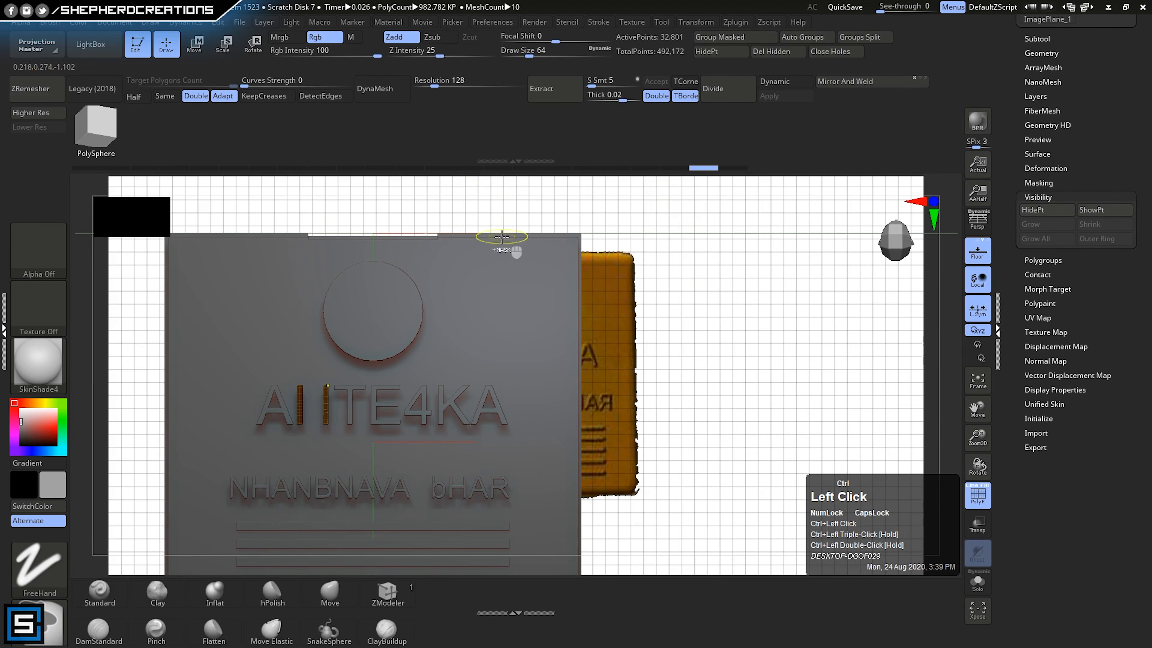
pyautogui.keyDown('ctrl'); pyautogui.moveTo(293, 388); pyautogui.dragTo(363, 411, button='right'); pyautogui.keyUp('ctrl')
pyautogui.keyDown('ctrl'); pyautogui.moveTo(249, 223); pyautogui.dragTo(262, 270, button='right'); pyautogui.keyUp('ctrl')
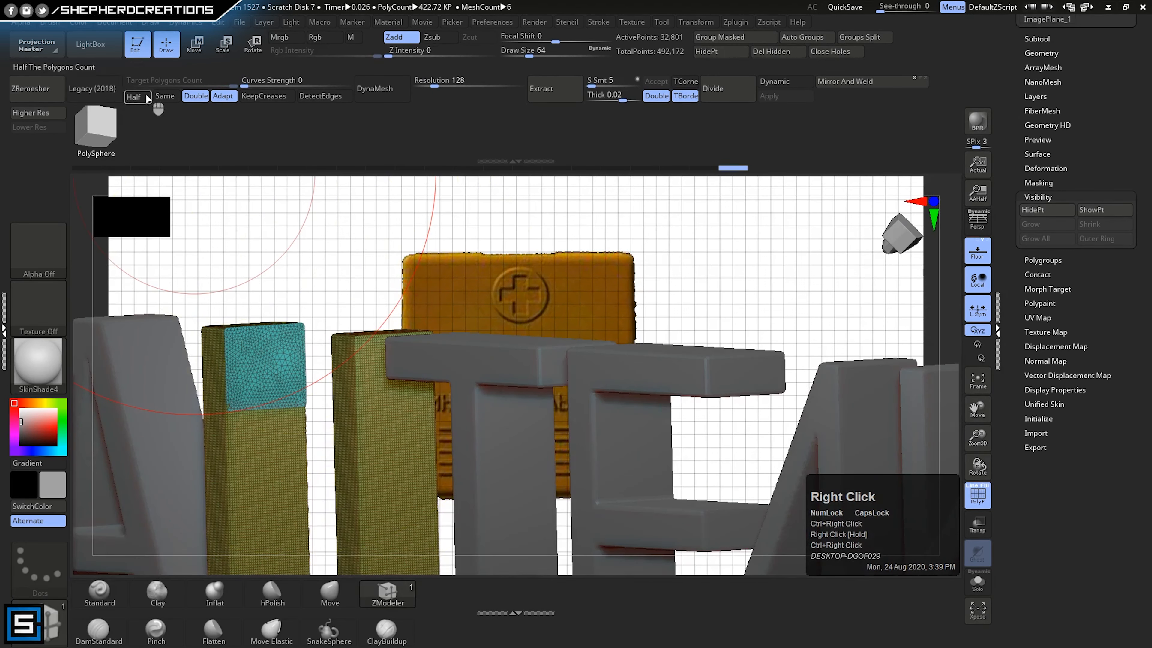
pyautogui.click(51, 90)
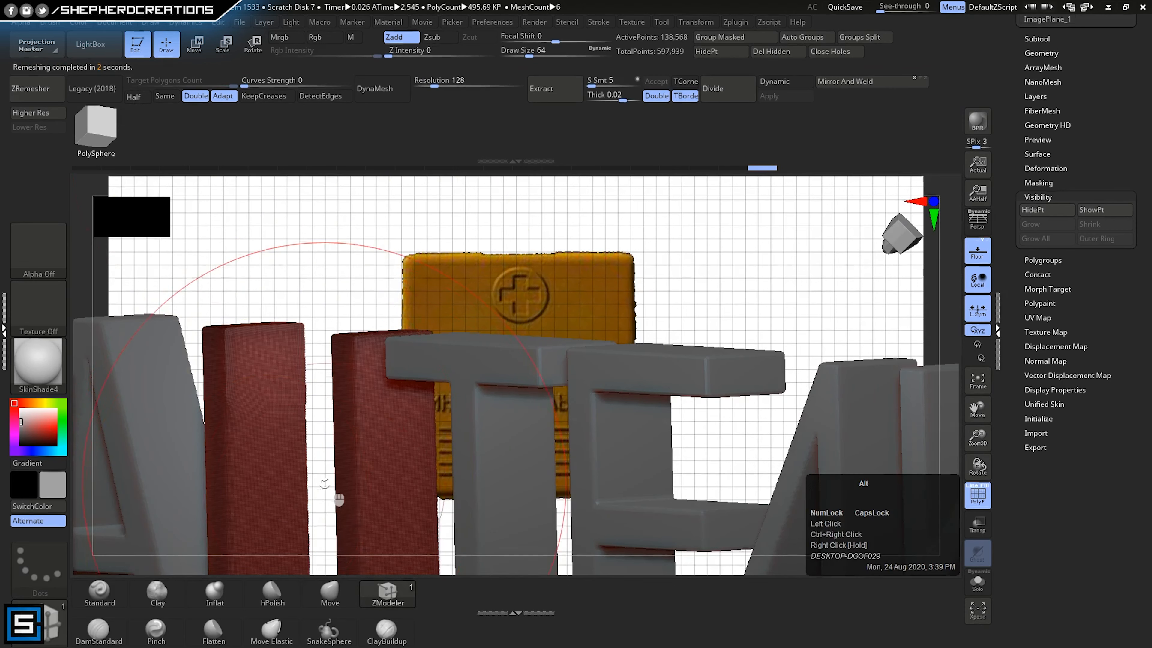
# - Mask the right vertical bar, leaving the left bar unmasked
pyautogui.keyDown('alt'); pyautogui.moveTo(272, 504); pyautogui.dragTo(507, 341, button='right'); pyautogui.keyUp('alt')
pyautogui.keyDown('ctrl'); pyautogui.click(514, 464); pyautogui.keyUp('ctrl')
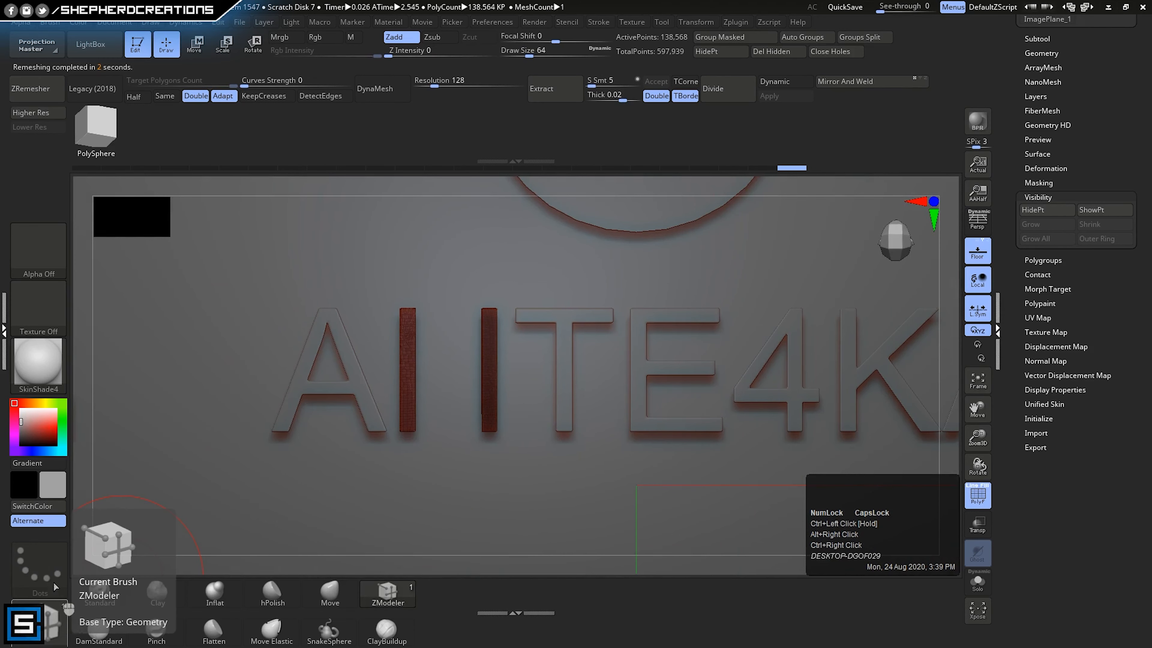
pyautogui.moveTo(260, 468)
pyautogui.mouseDown(button='right')
pyautogui.moveTo(263, 391)
pyautogui.moveTo(266, 462)
pyautogui.mouseUp(button='right')
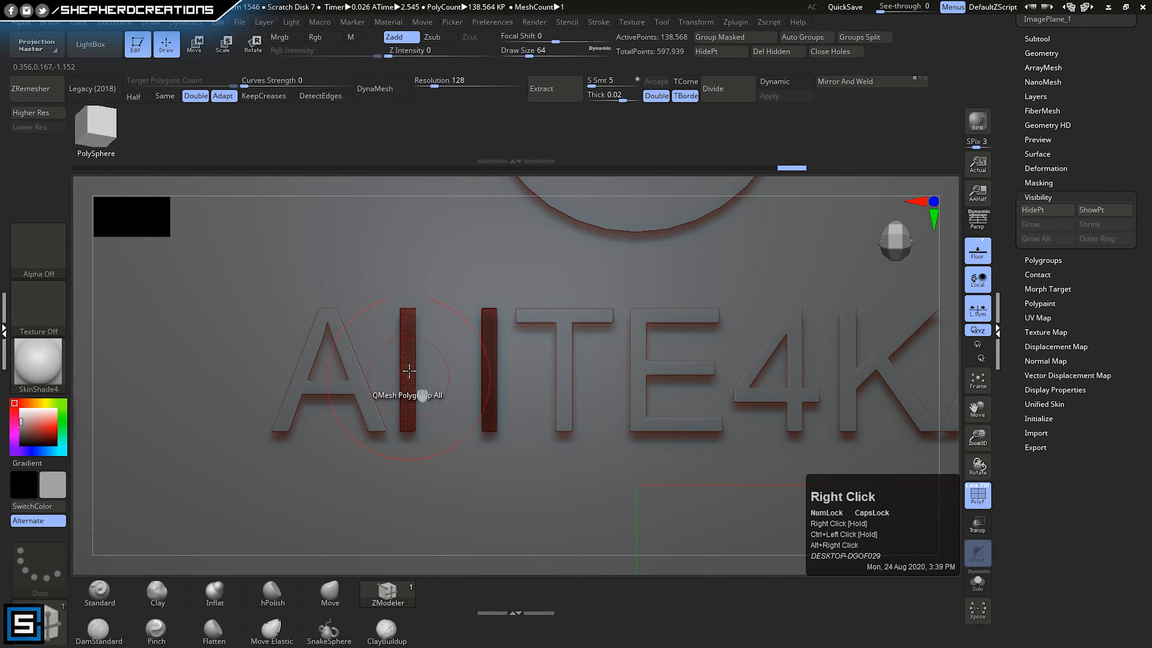
# - Try box-masking around the two vertical bars, and undo the last mask changes
pyautogui.press('ctrl')
pyautogui.keyDown('ctrl'); pyautogui.click(482, 333); pyautogui.keyUp('ctrl')
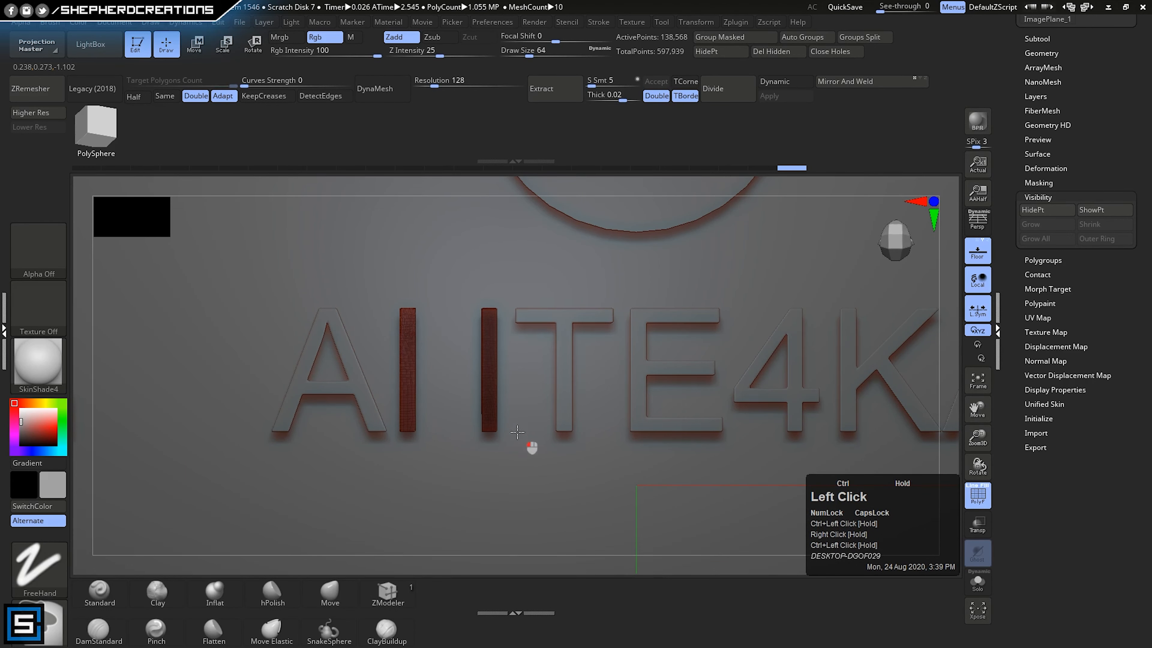
pyautogui.keyDown('ctrl'); pyautogui.doubleClick(401, 415); pyautogui.keyUp('ctrl')
pyautogui.hotkey('ctrl', 'z')
pyautogui.hotkey('ctrl', 'z')
pyautogui.hotkey('ctrl', 'z')
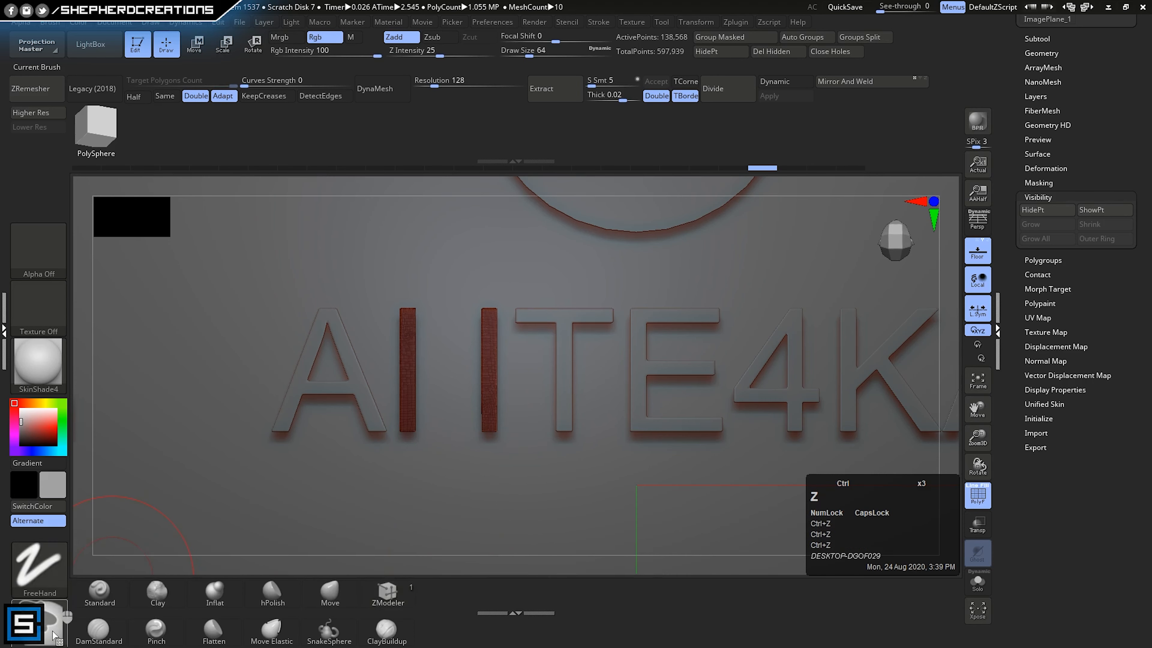
# - Mask the left vertical bar, leaving the right bar unmasked
pyautogui.keyDown('ctrl'); pyautogui.click(38, 622); pyautogui.keyUp('ctrl')
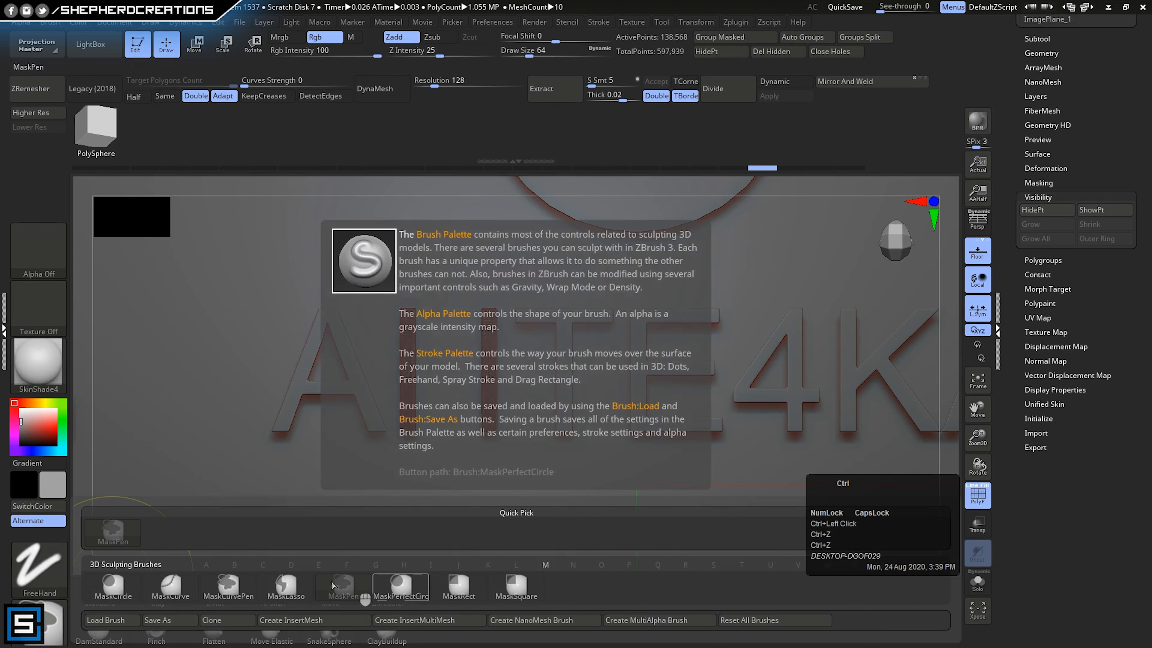
pyautogui.moveTo(112, 599)
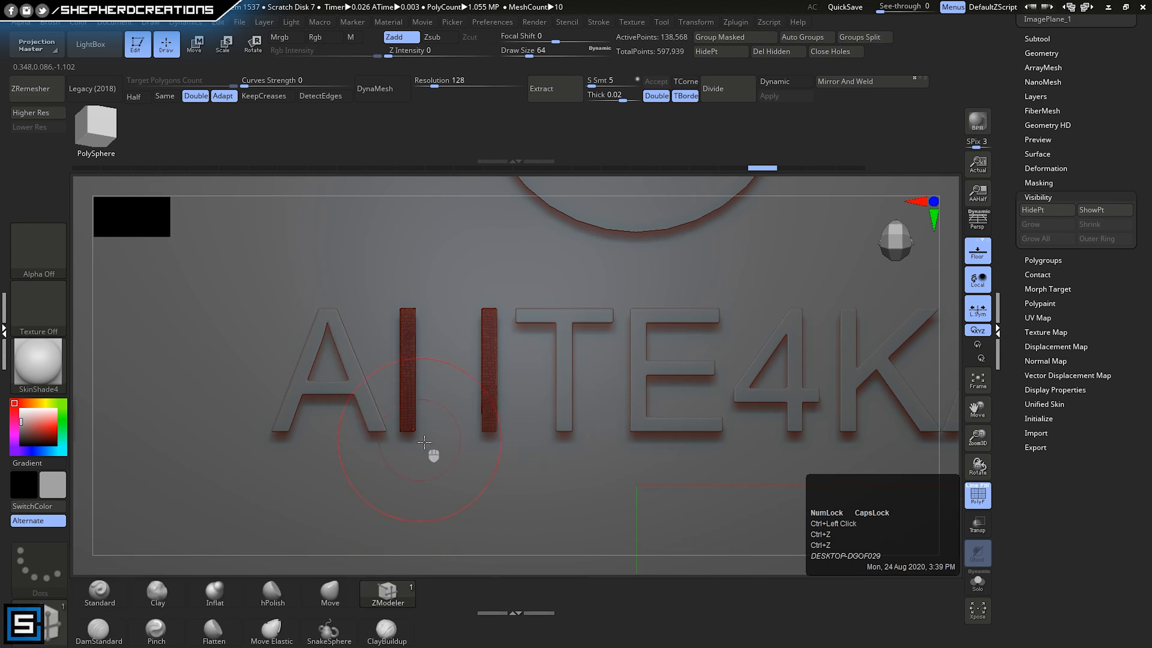
pyautogui.keyDown('ctrl'); pyautogui.moveTo(463, 470); pyautogui.dragTo(372, 220, button='right'); pyautogui.keyUp('ctrl')
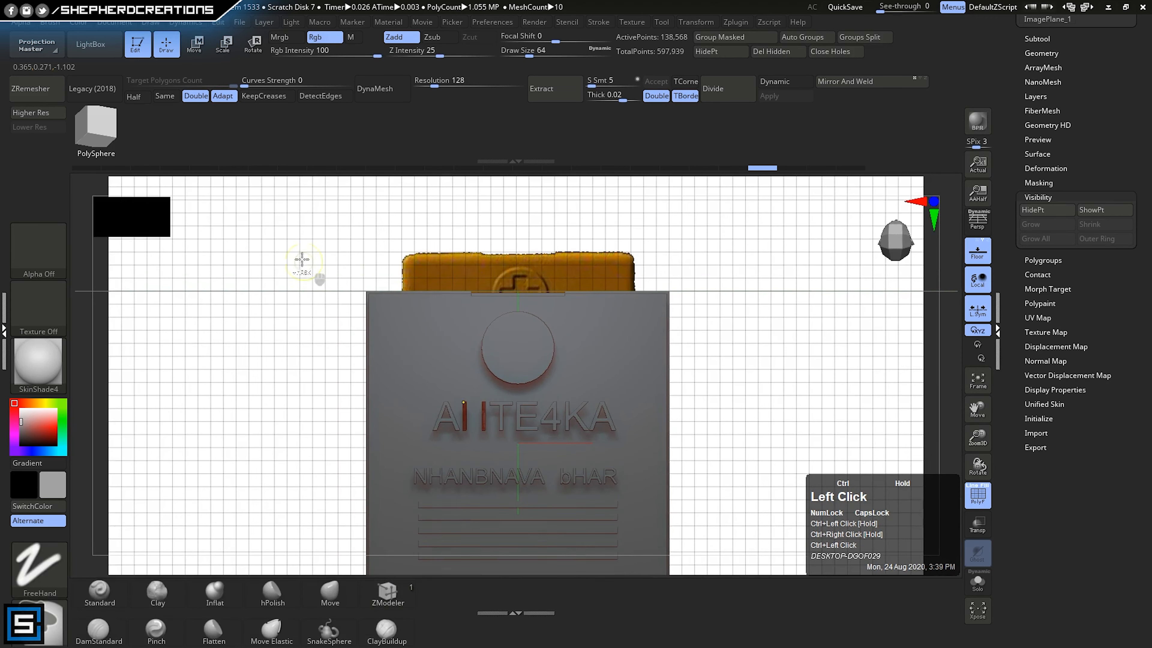
pyautogui.keyDown('ctrl'); pyautogui.tripleClick(323, 279); pyautogui.keyUp('ctrl')
pyautogui.keyDown('ctrl'); pyautogui.click(255, 249); pyautogui.keyUp('ctrl')
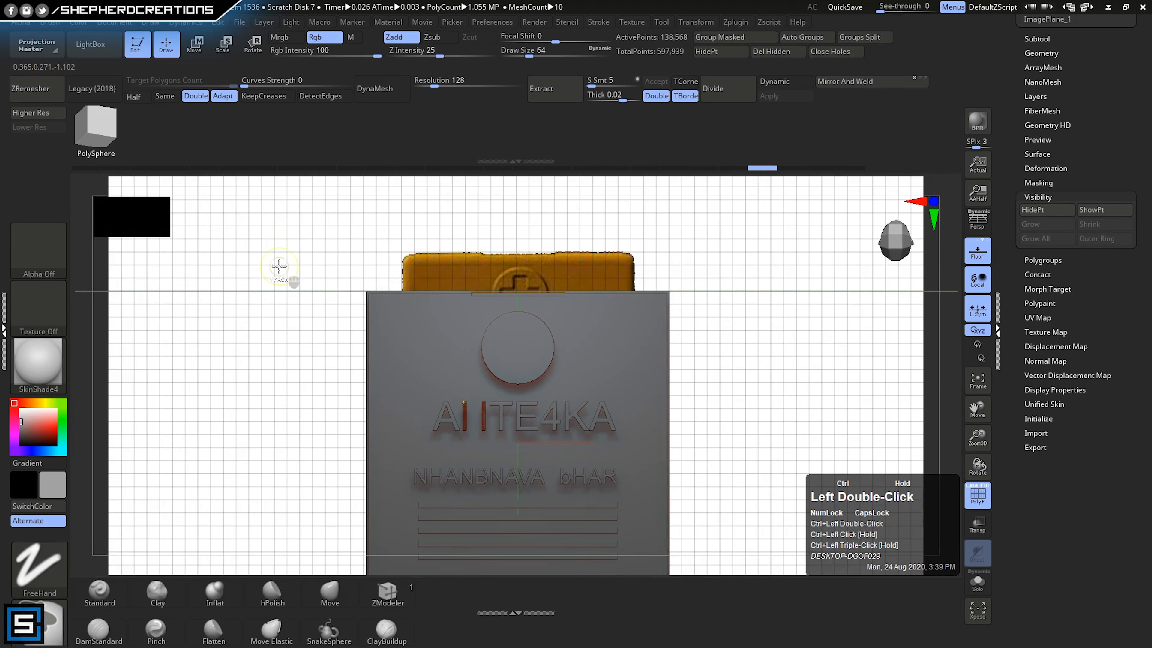
pyautogui.keyDown('ctrl'); pyautogui.click(325, 304); pyautogui.keyUp('ctrl')
pyautogui.keyDown('ctrl'); pyautogui.moveTo(275, 238); pyautogui.dragTo(490, 481); pyautogui.keyUp('ctrl')
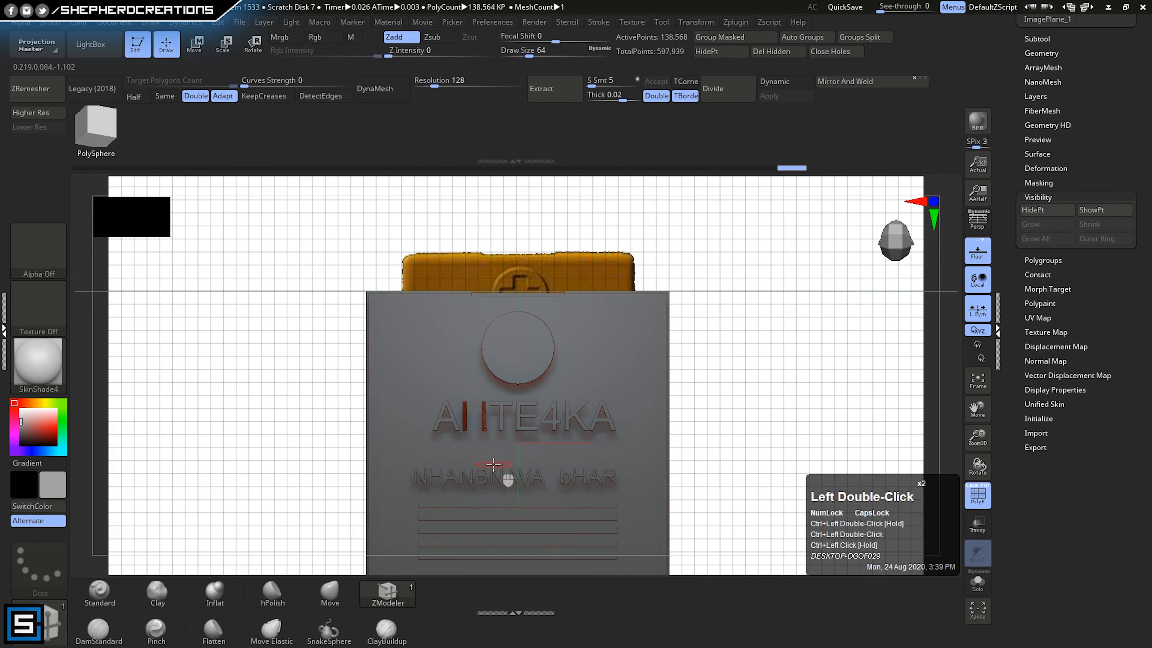
# - Isolate the two bars with Solo and mask the right bar as well
pyautogui.click(983, 589)
pyautogui.keyDown('ctrl'); pyautogui.moveTo(676, 513); pyautogui.dragTo(566, 618, button='right'); pyautogui.keyUp('ctrl')
pyautogui.keyDown('ctrl'); pyautogui.moveTo(573, 372); pyautogui.dragTo(325, 107, button='right'); pyautogui.keyUp('ctrl')
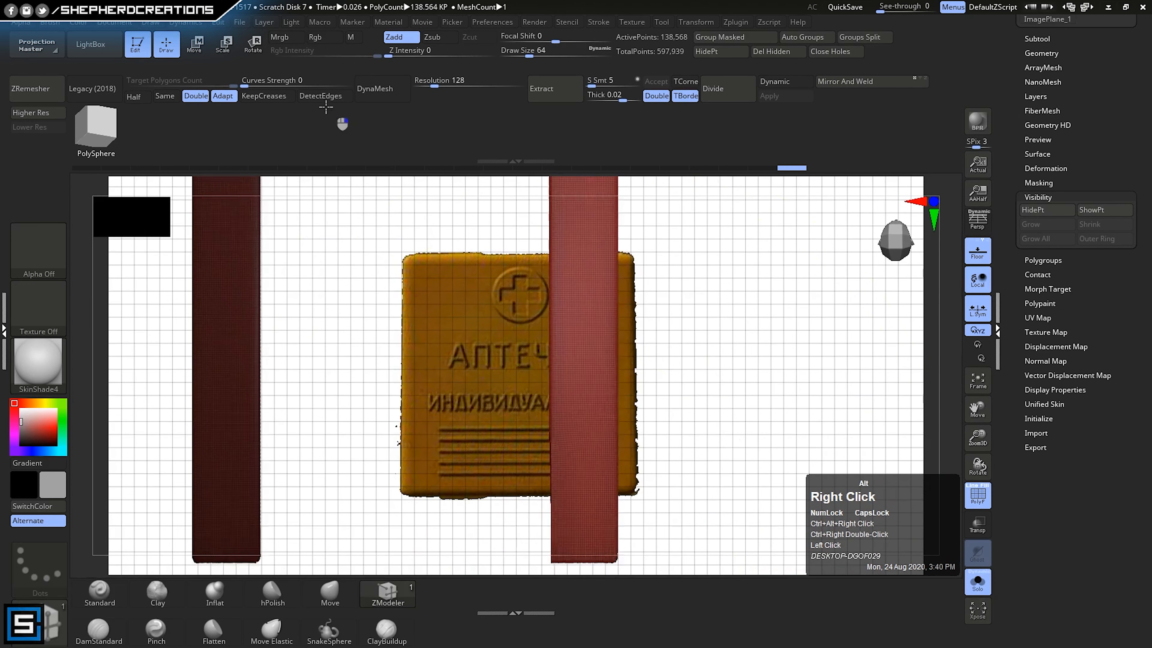
pyautogui.moveTo(419, 329); pyautogui.dragTo(565, 520, button='right')
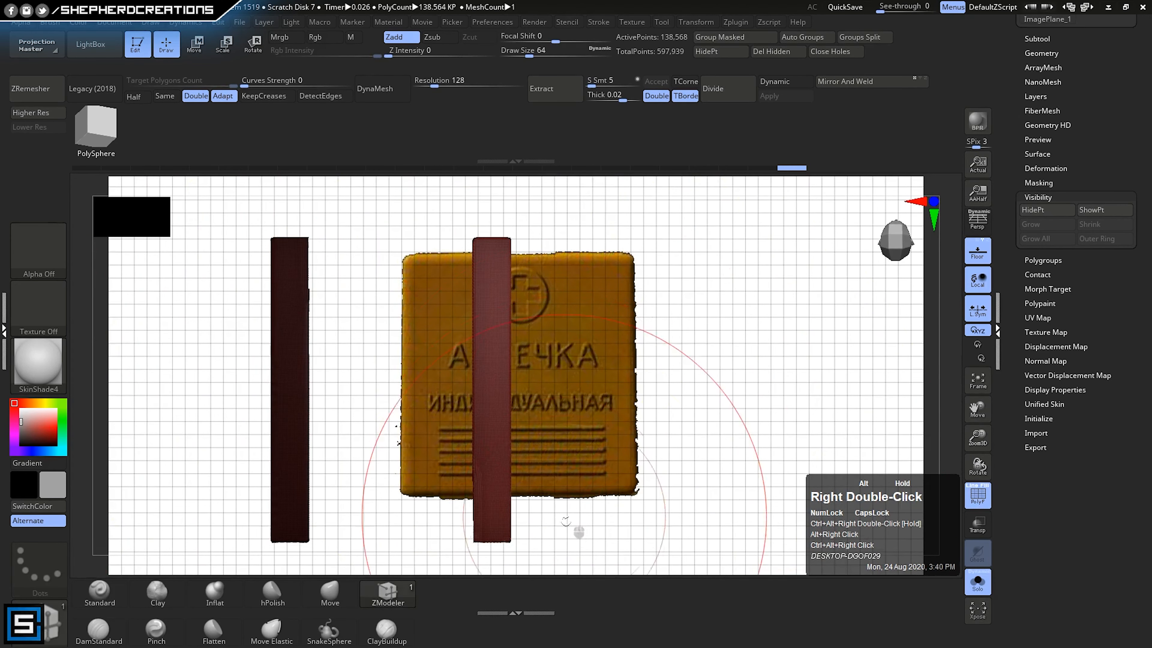
pyautogui.keyDown('ctrl'); pyautogui.moveTo(532, 552); pyautogui.dragTo(448, 218); pyautogui.keyUp('ctrl')
pyautogui.moveTo(447, 218)
pyautogui.keyDown('ctrl'); pyautogui.mouseDown(button='right')
pyautogui.moveTo(456, 321)
pyautogui.moveTo(504, 337)
pyautogui.moveTo(532, 381)
pyautogui.moveTo(450, 386)
pyautogui.moveTo(402, 362)
pyautogui.moveTo(437, 381)
pyautogui.mouseUp(button='right'); pyautogui.keyUp('ctrl')
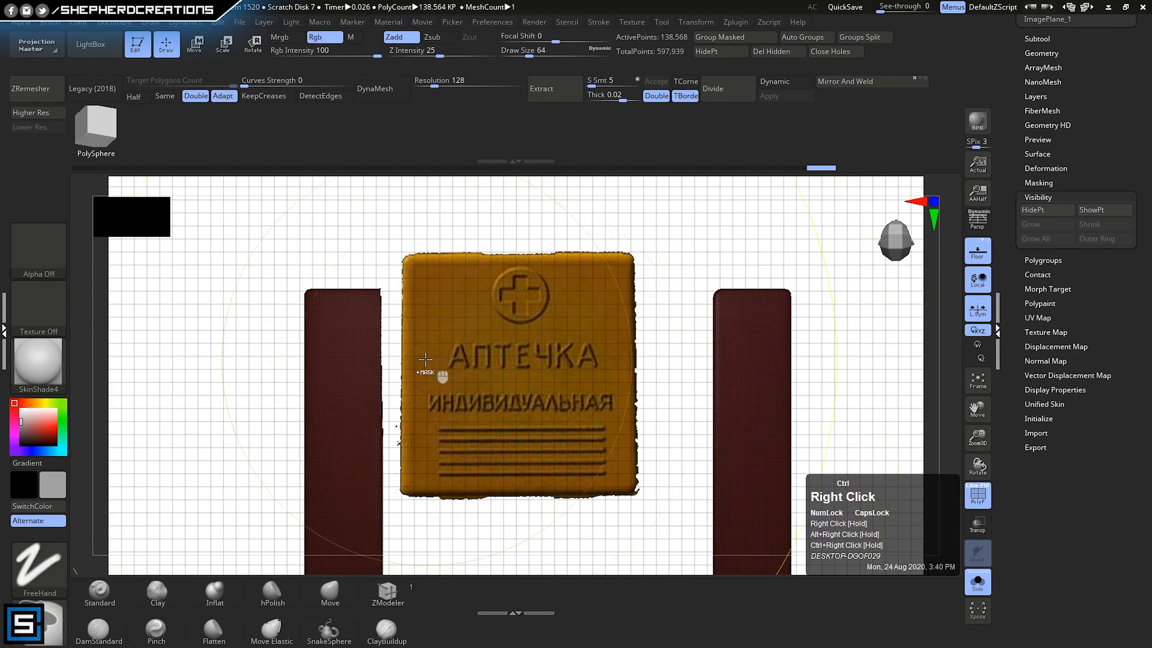
# - Unmask only the inner side at the upper end of the left bar, keeping the rest of both bars masked
pyautogui.keyDown('ctrl'); pyautogui.keyDown('alt'); pyautogui.moveTo(307, 264); pyautogui.dragTo(401, 375); pyautogui.keyUp('alt'); pyautogui.keyUp('ctrl')
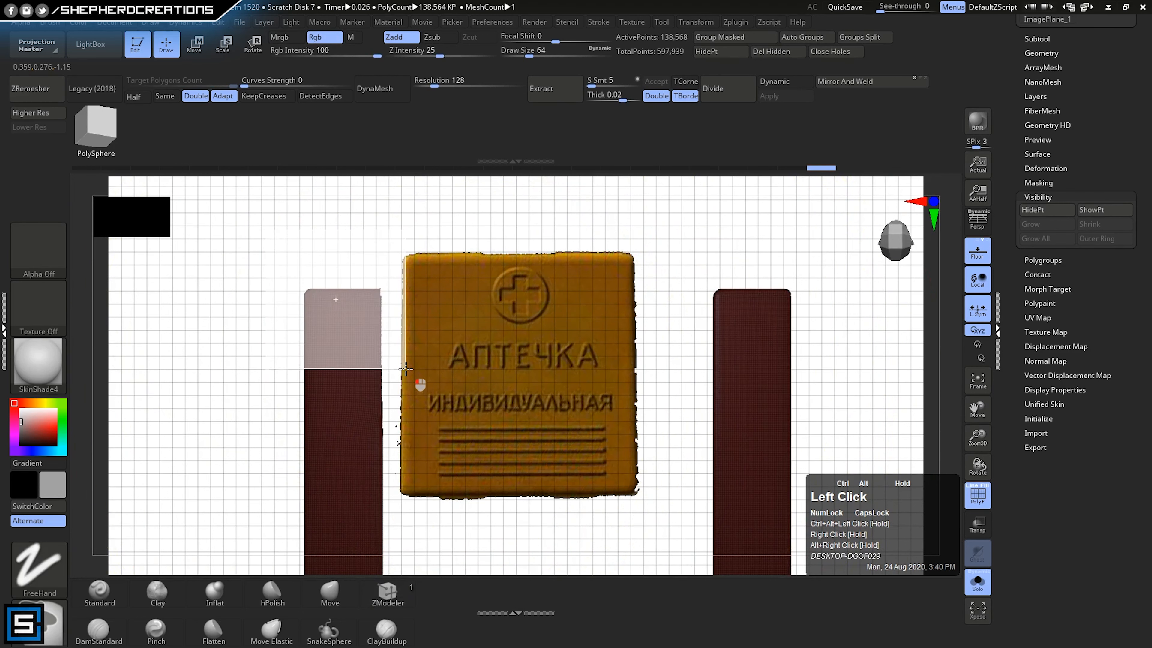
pyautogui.keyDown('ctrl'); pyautogui.keyDown('alt'); pyautogui.moveTo(405, 367); pyautogui.dragTo(405, 368); pyautogui.keyUp('alt'); pyautogui.keyUp('ctrl')
pyautogui.moveTo(485, 392)
pyautogui.keyDown('ctrl'); pyautogui.mouseDown(button='right')
pyautogui.moveTo(480, 402)
pyautogui.moveTo(485, 391)
pyautogui.mouseUp(button='right'); pyautogui.keyUp('ctrl')
pyautogui.keyDown('ctrl'); pyautogui.moveTo(258, 253); pyautogui.dragTo(380, 434); pyautogui.keyUp('ctrl')
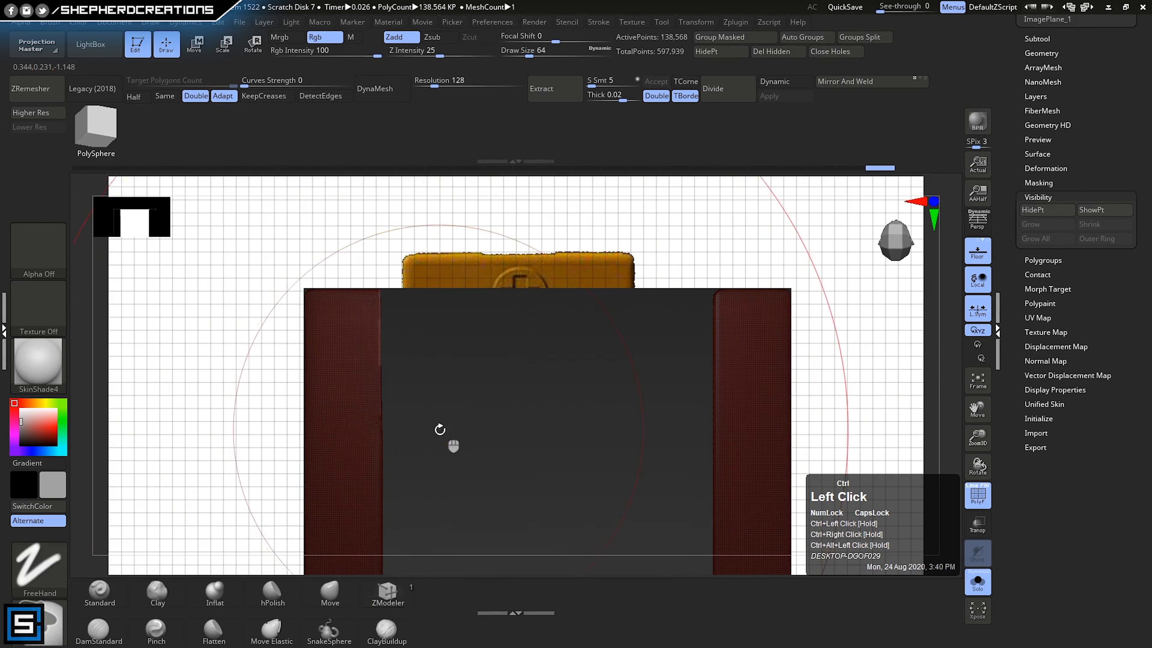
pyautogui.moveTo(439, 430)
pyautogui.mouseDown(button='right')
pyautogui.moveTo(398, 432)
pyautogui.moveTo(438, 431)
pyautogui.mouseUp(button='right')
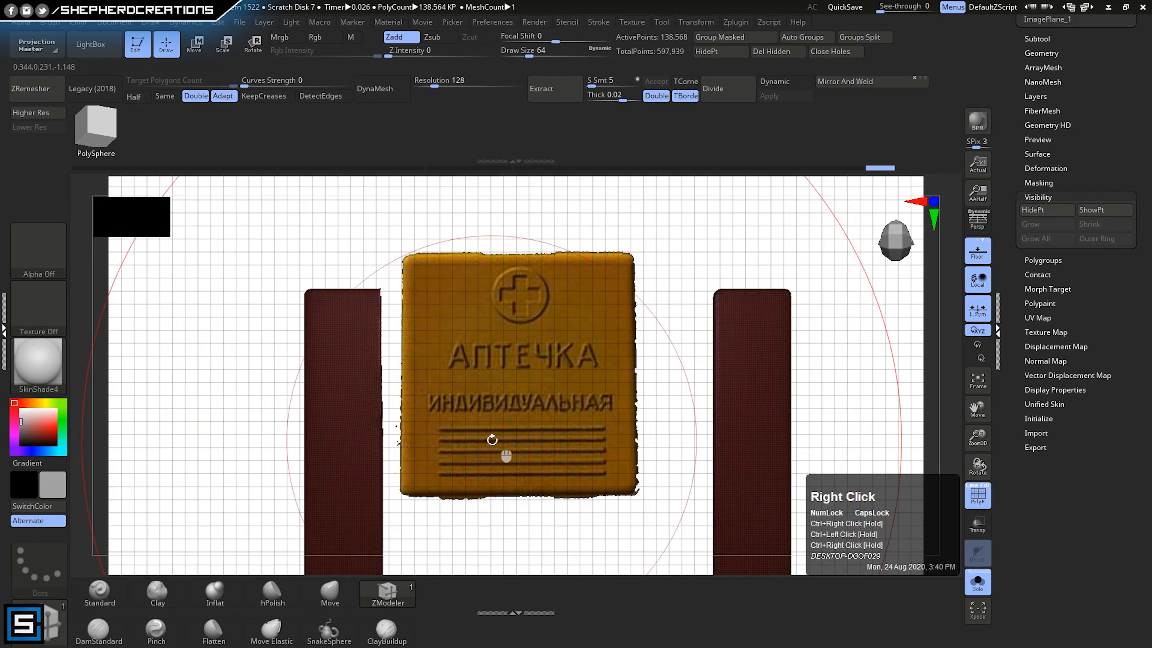
# - Centre the Move gizmo on the unmasked area and stretch it along X into the right bar to form a crossbar
pyautogui.click(199, 49)
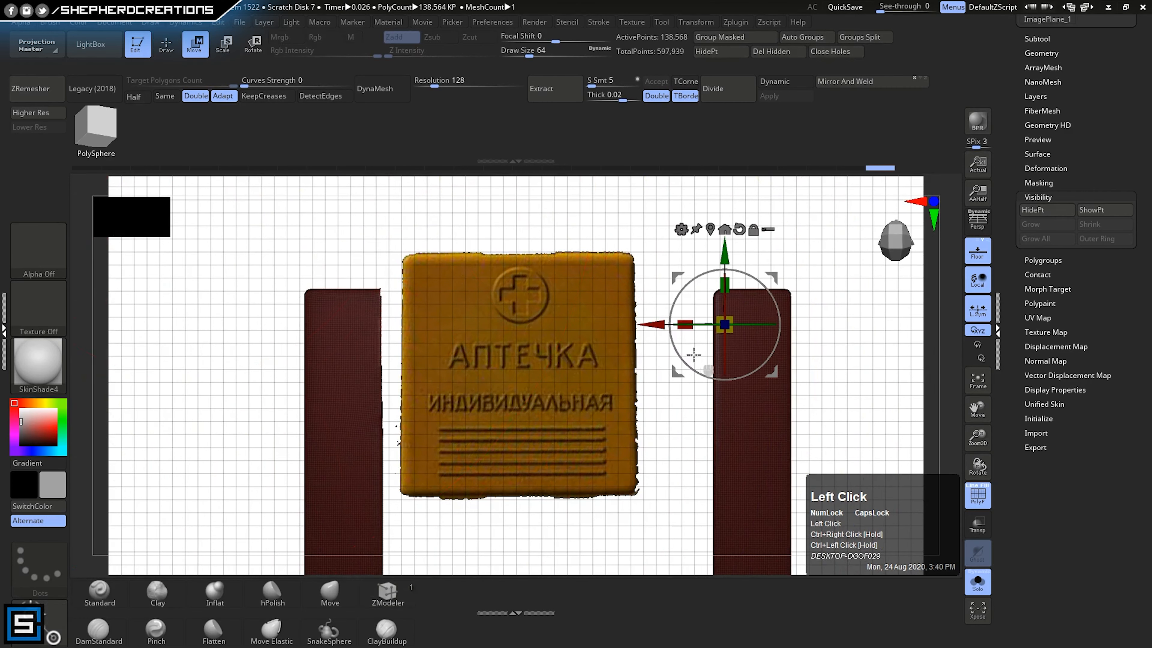
pyautogui.click(713, 232)
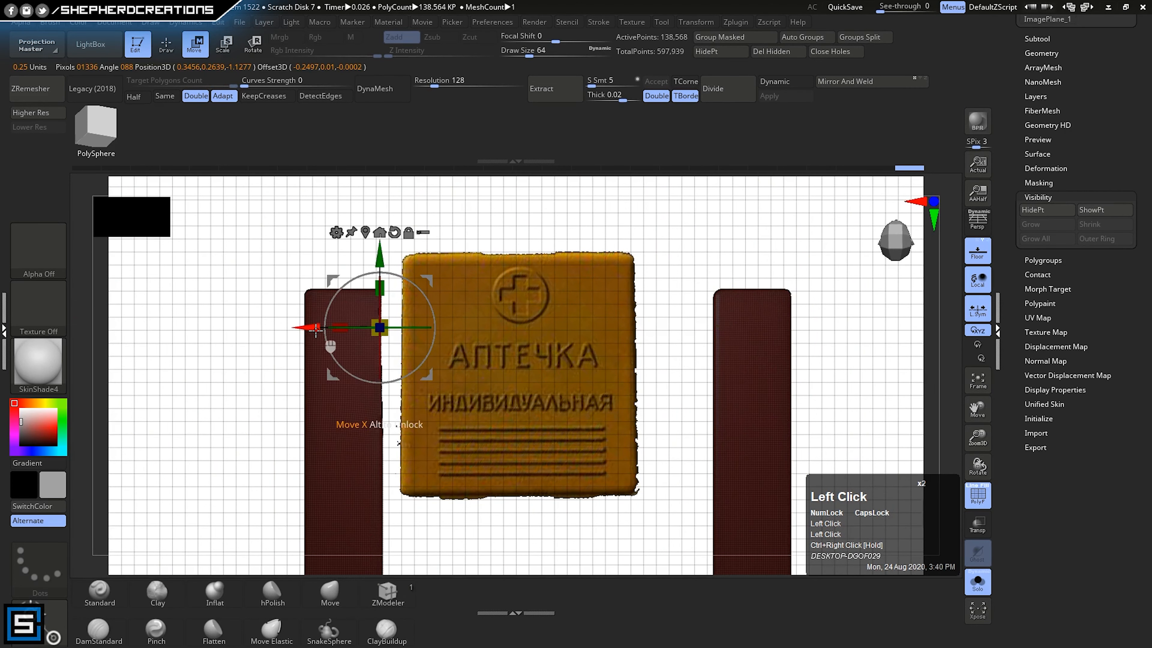
pyautogui.moveTo(316, 330); pyautogui.dragTo(691, 352)
pyautogui.keyDown('ctrl'); pyautogui.rightClick(570, 449); pyautogui.keyUp('ctrl')
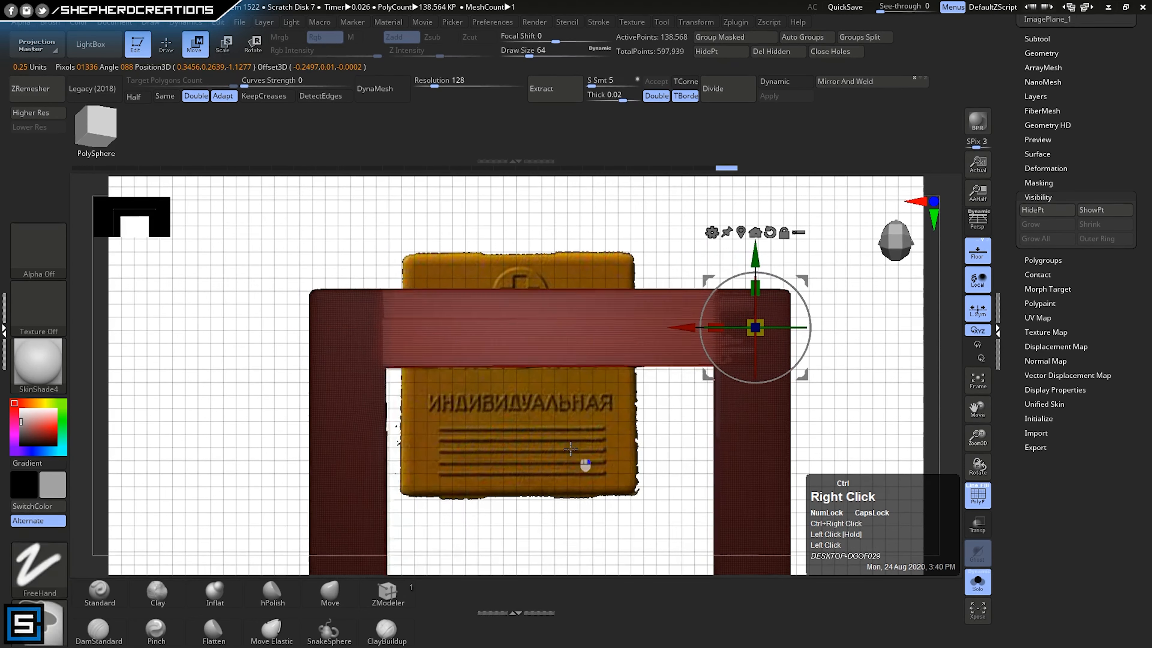
# - Clear the mask from the joined П shape and return to Draw mode
pyautogui.keyDown('ctrl'); pyautogui.moveTo(570, 449); pyautogui.dragTo(530, 386, button='right'); pyautogui.keyUp('ctrl')
pyautogui.keyDown('ctrl'); pyautogui.moveTo(264, 240); pyautogui.dragTo(323, 351); pyautogui.keyUp('ctrl')
pyautogui.keyDown('ctrl'); pyautogui.moveTo(287, 272); pyautogui.dragTo(329, 325); pyautogui.keyUp('ctrl')
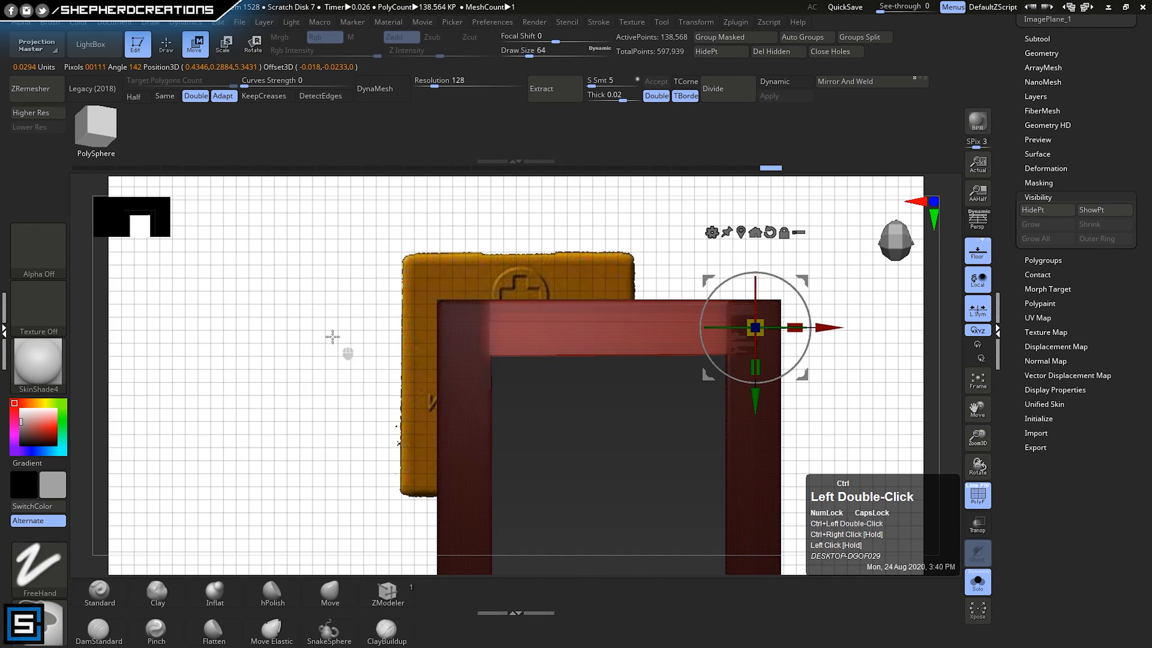
pyautogui.doubleClick(166, 44)
pyautogui.keyDown('ctrl'); pyautogui.click(229, 249); pyautogui.keyUp('ctrl')
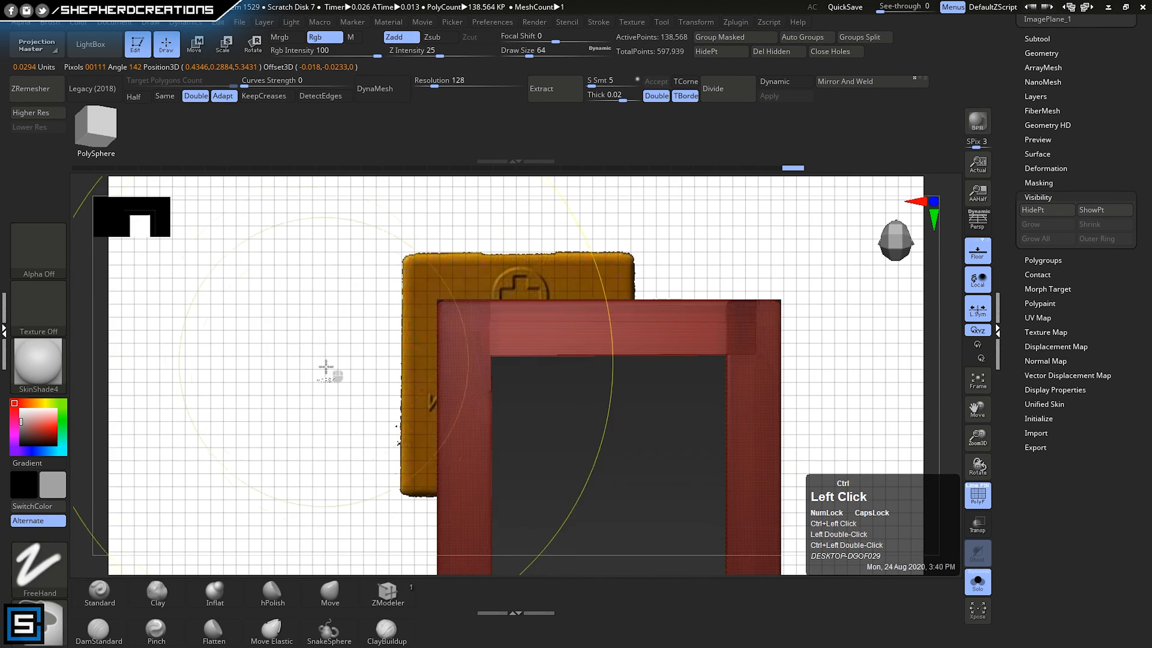
pyautogui.keyDown('ctrl'); pyautogui.moveTo(274, 245); pyautogui.dragTo(387, 356); pyautogui.keyUp('ctrl')
pyautogui.keyDown('alt'); pyautogui.moveTo(371, 373); pyautogui.dragTo(302, 357, button='right'); pyautogui.keyUp('alt')
pyautogui.keyDown('shift'); pyautogui.moveTo(277, 280); pyautogui.dragTo(252, 282, button='right'); pyautogui.keyUp('shift')
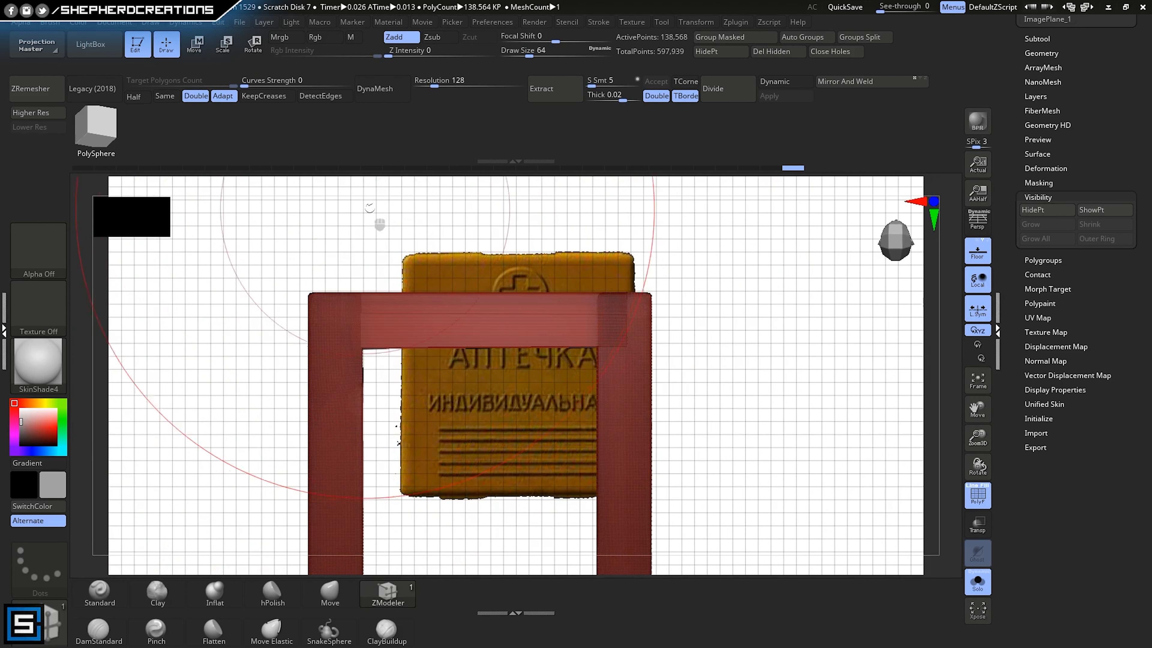
# - Fuse the bars and crossbar into one П with DynaMesh at Resolution 1328, and turn off Solo
pyautogui.click(380, 90)
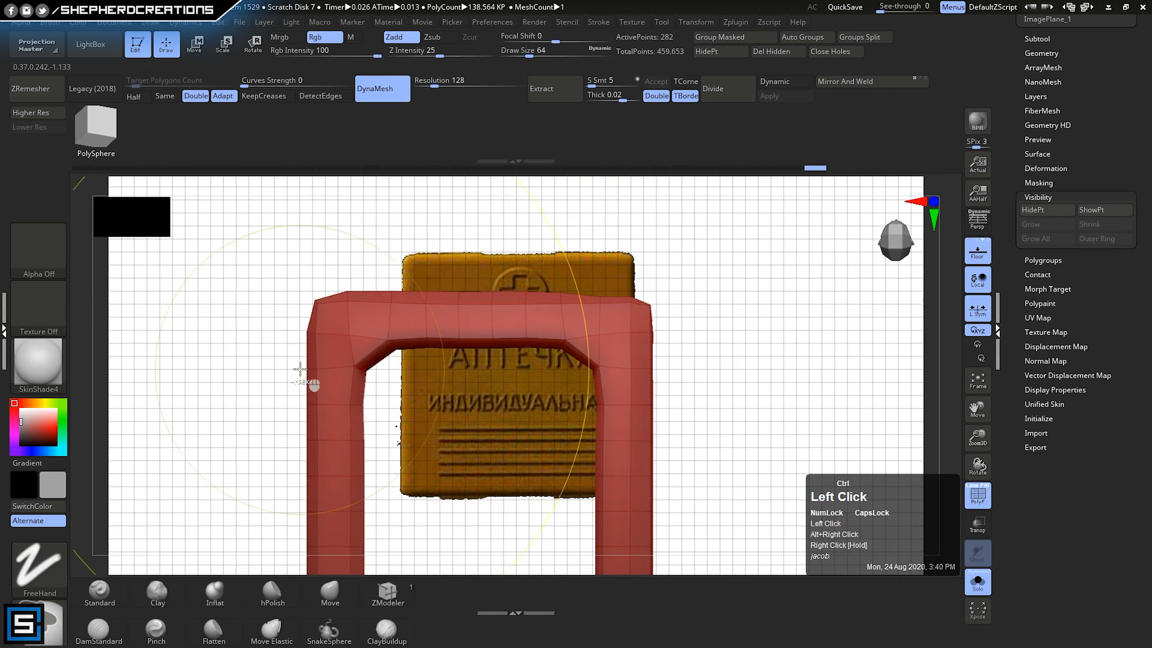
pyautogui.hotkey('ctrl', 'z')
pyautogui.moveTo(437, 92); pyautogui.dragTo(446, 83)
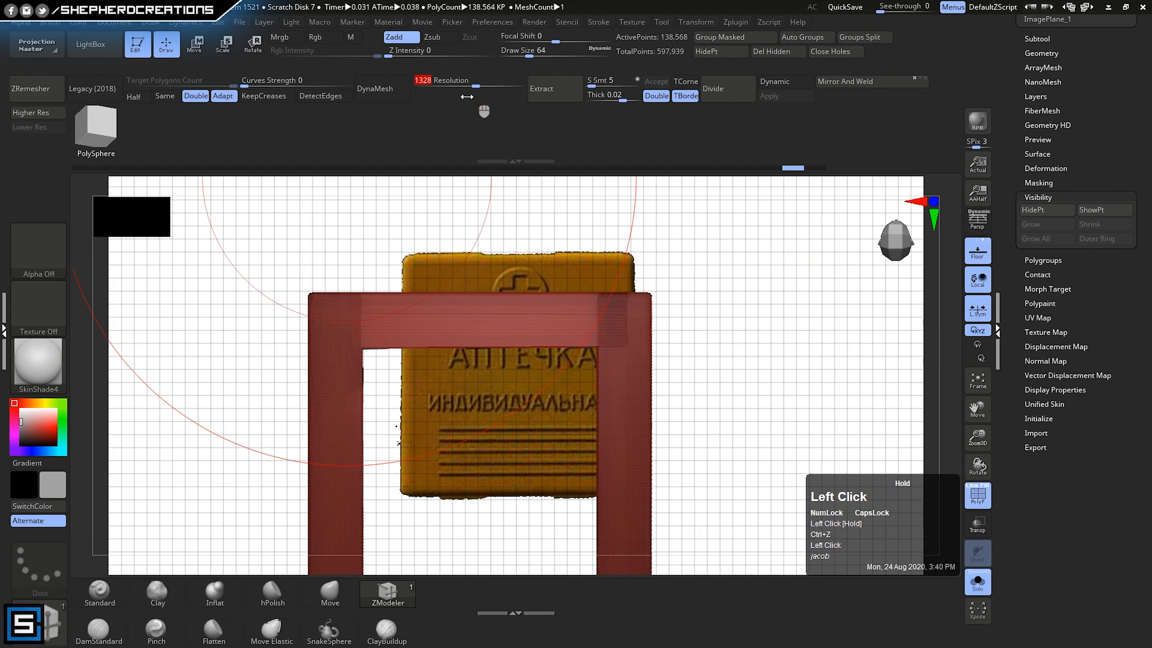
pyautogui.click(375, 86)
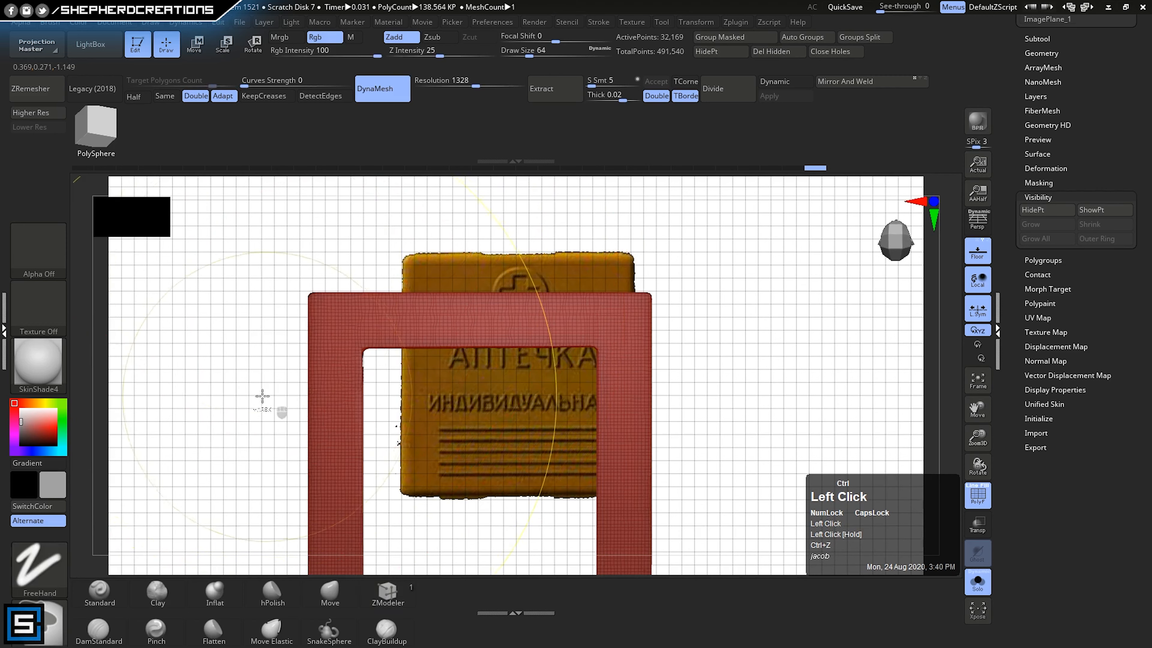
pyautogui.keyDown('ctrl'); pyautogui.moveTo(262, 397); pyautogui.dragTo(415, 338, button='right'); pyautogui.keyUp('ctrl')
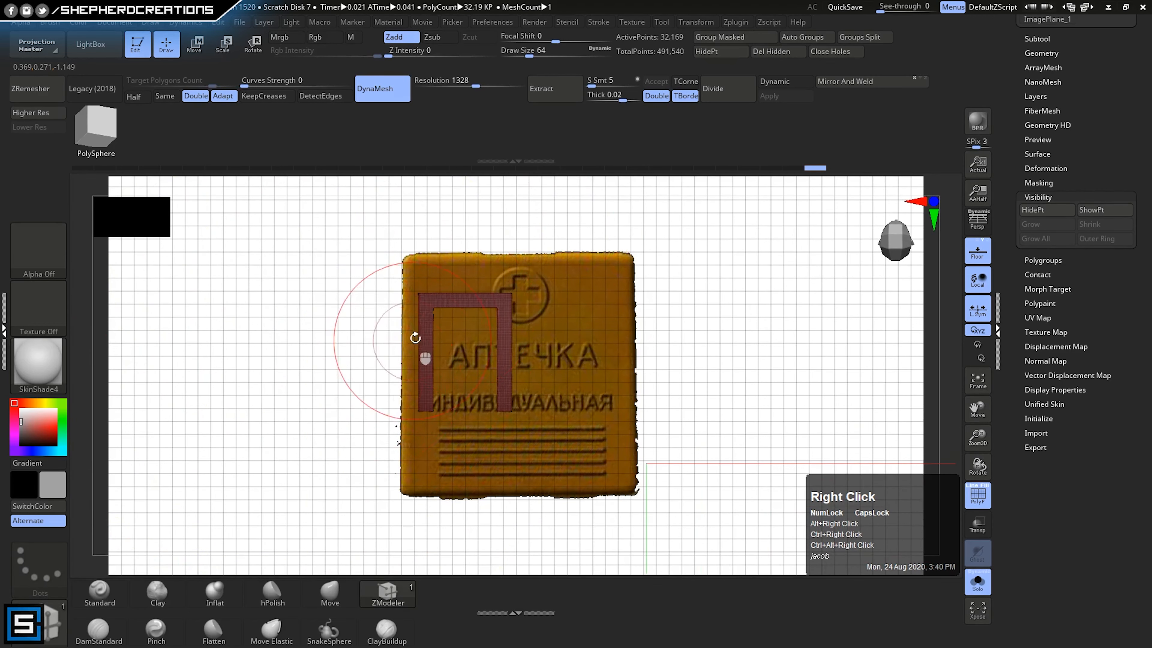
pyautogui.click(975, 585)
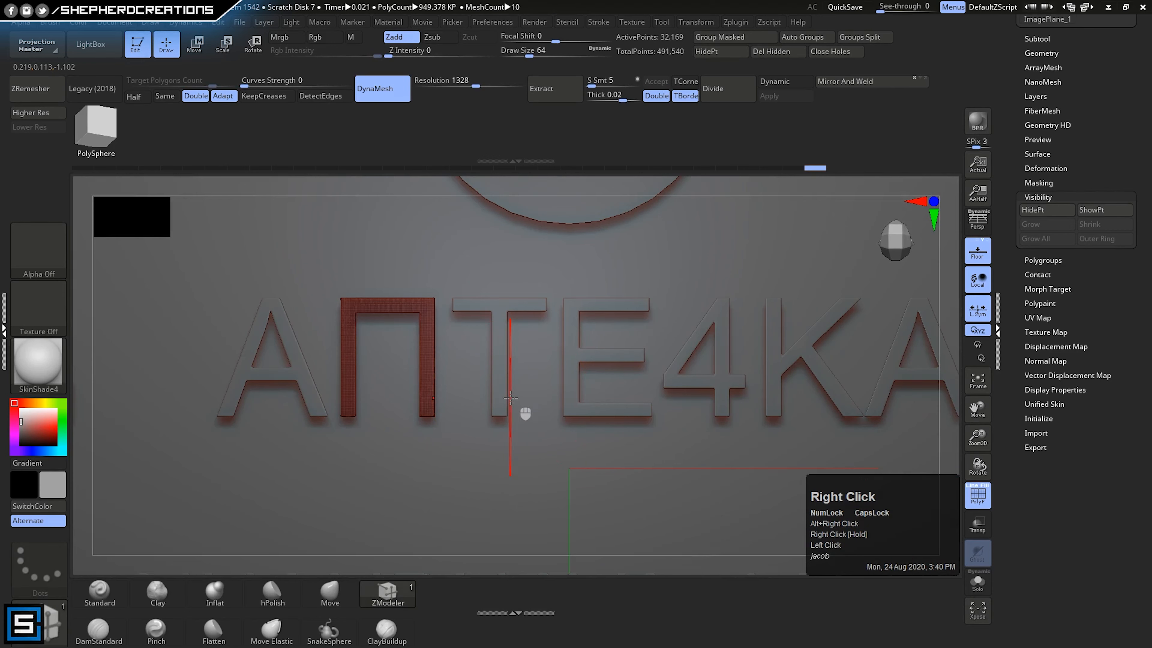
# - Make the numeral 4 in the raised lettering the active subtool
pyautogui.keyDown('alt'); pyautogui.click(682, 386); pyautogui.keyUp('alt')
pyautogui.keyDown('alt'); pyautogui.moveTo(682, 408); pyautogui.dragTo(631, 563, button='right'); pyautogui.keyUp('alt')
pyautogui.moveTo(625, 450)
pyautogui.keyDown('alt'); pyautogui.mouseDown(button='right')
pyautogui.moveTo(617, 381)
pyautogui.moveTo(658, 474)
pyautogui.moveTo(620, 468)
pyautogui.mouseUp(button='right'); pyautogui.keyUp('alt')
pyautogui.keyDown('ctrl'); pyautogui.click(427, 245); pyautogui.keyUp('ctrl')
pyautogui.keyDown('ctrl'); pyautogui.moveTo(469, 288); pyautogui.dragTo(472, 290); pyautogui.keyUp('ctrl')
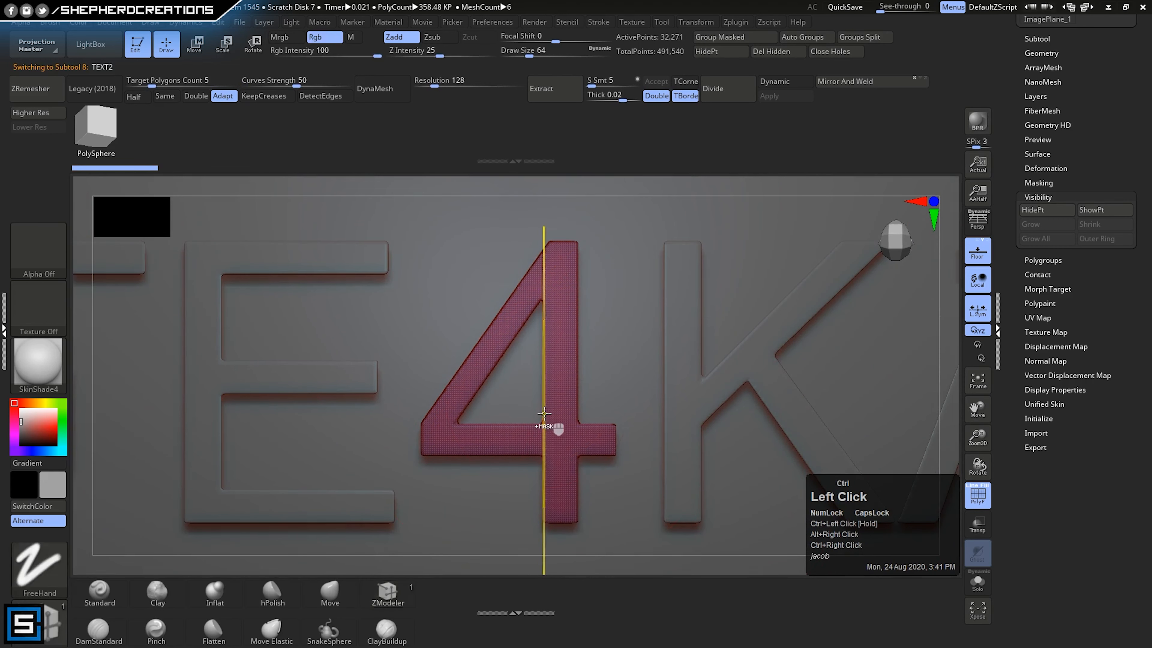
pyautogui.hotkey('ctrl', 'z')
# - Mask the diagonal stroke of the 4 above its crossbar
pyautogui.keyDown('alt'); pyautogui.moveTo(546, 402); pyautogui.dragTo(574, 390, button='right'); pyautogui.keyUp('alt')
pyautogui.press('ctrl')
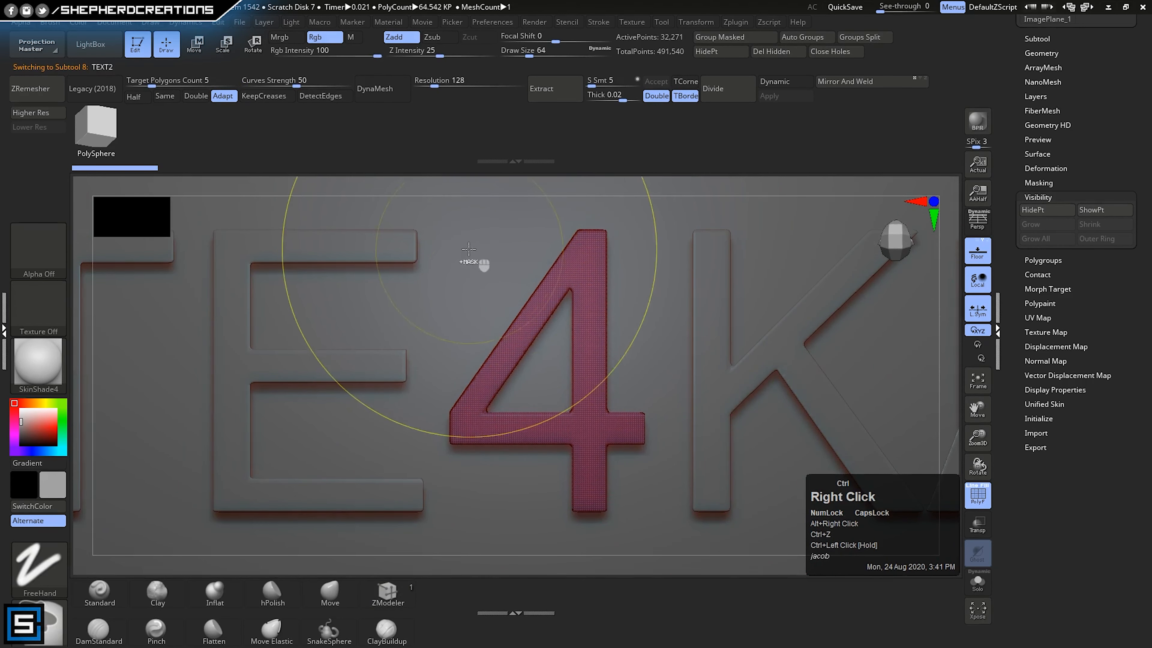
pyautogui.keyDown('ctrl'); pyautogui.moveTo(423, 212); pyautogui.dragTo(551, 407); pyautogui.keyUp('ctrl')
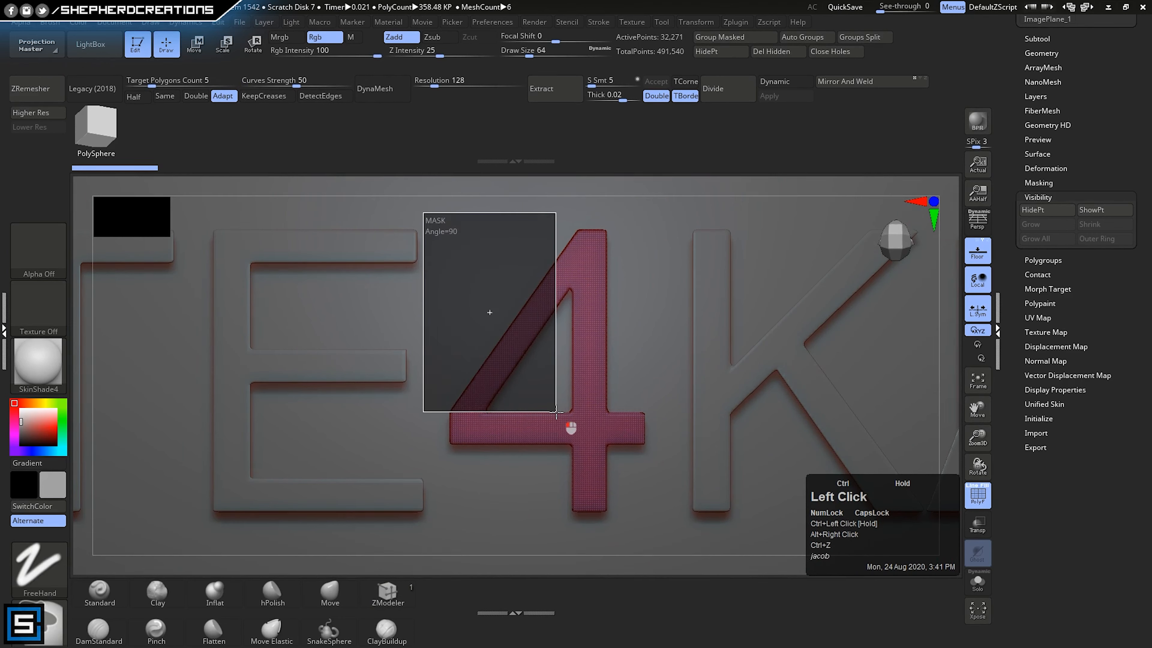
pyautogui.keyDown('ctrl'); pyautogui.moveTo(555, 412); pyautogui.dragTo(557, 412); pyautogui.keyUp('ctrl')
pyautogui.keyDown('ctrl'); pyautogui.moveTo(502, 209); pyautogui.dragTo(569, 371); pyautogui.keyUp('ctrl')
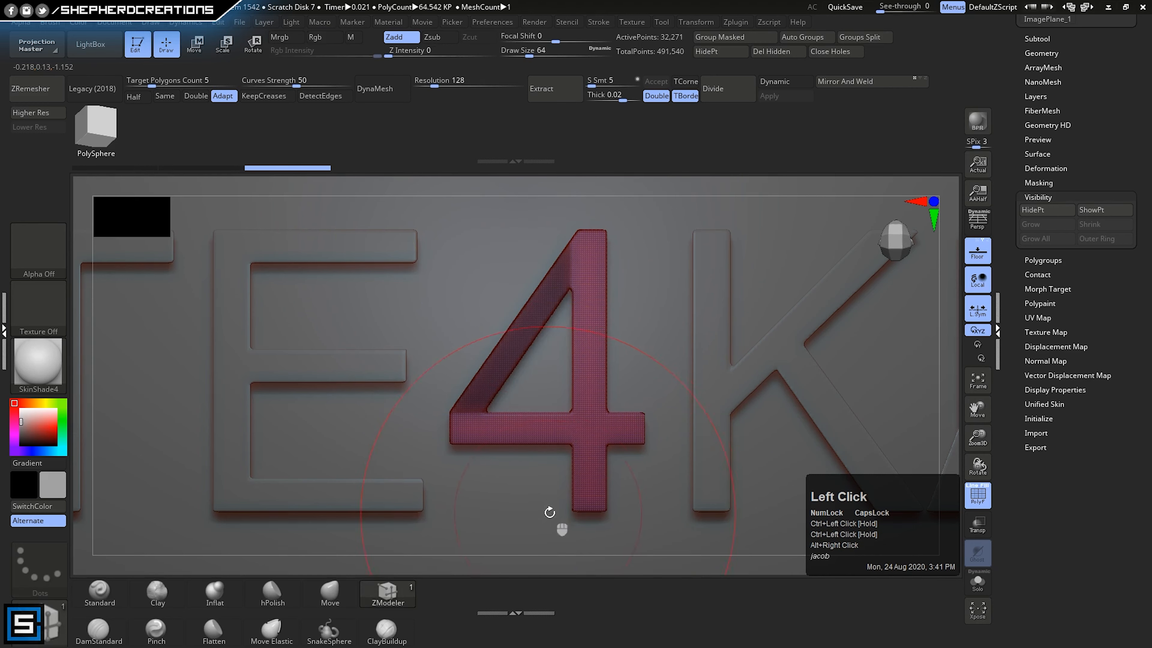
# - Extend the mask on the 4's diagonal stroke right up to the edge of the vertical stem
pyautogui.keyDown('ctrl'); pyautogui.moveTo(542, 387); pyautogui.dragTo(571, 637, button='right'); pyautogui.keyUp('ctrl')
pyautogui.keyDown('alt'); pyautogui.moveTo(462, 255); pyautogui.dragTo(552, 562, button='right'); pyautogui.keyUp('alt')
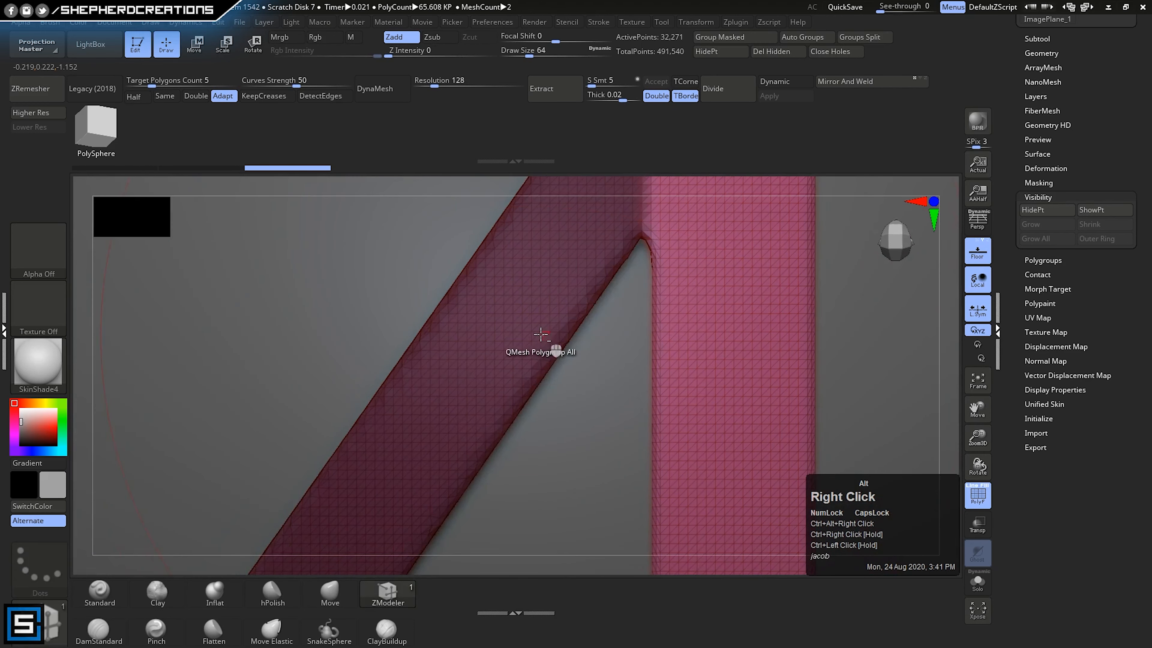
pyautogui.keyDown('alt'); pyautogui.moveTo(555, 291); pyautogui.dragTo(506, 554, button='right'); pyautogui.keyUp('alt')
pyautogui.keyDown('ctrl'); pyautogui.moveTo(544, 492); pyautogui.dragTo(508, 375, button='right'); pyautogui.keyUp('ctrl')
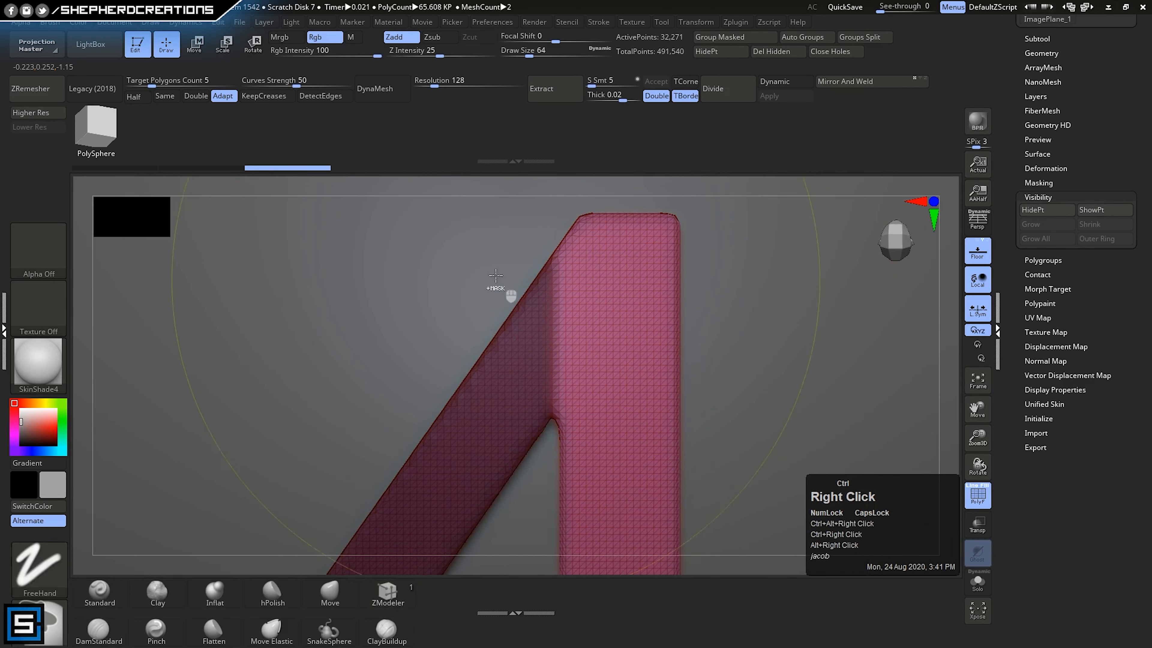
pyautogui.moveTo(486, 300)
pyautogui.keyDown('ctrl'); pyautogui.mouseDown()
pyautogui.moveTo(546, 496)
pyautogui.moveTo(559, 487)
pyautogui.mouseUp(); pyautogui.keyUp('ctrl')
pyautogui.keyDown('ctrl'); pyautogui.moveTo(533, 548); pyautogui.dragTo(466, 368, button='right'); pyautogui.keyUp('ctrl')
pyautogui.keyDown('ctrl'); pyautogui.moveTo(530, 495); pyautogui.dragTo(508, 437, button='right'); pyautogui.keyUp('ctrl')
pyautogui.keyDown('ctrl'); pyautogui.keyDown('alt'); pyautogui.moveTo(507, 438); pyautogui.dragTo(566, 601, button='right'); pyautogui.keyUp('alt'); pyautogui.keyUp('ctrl')
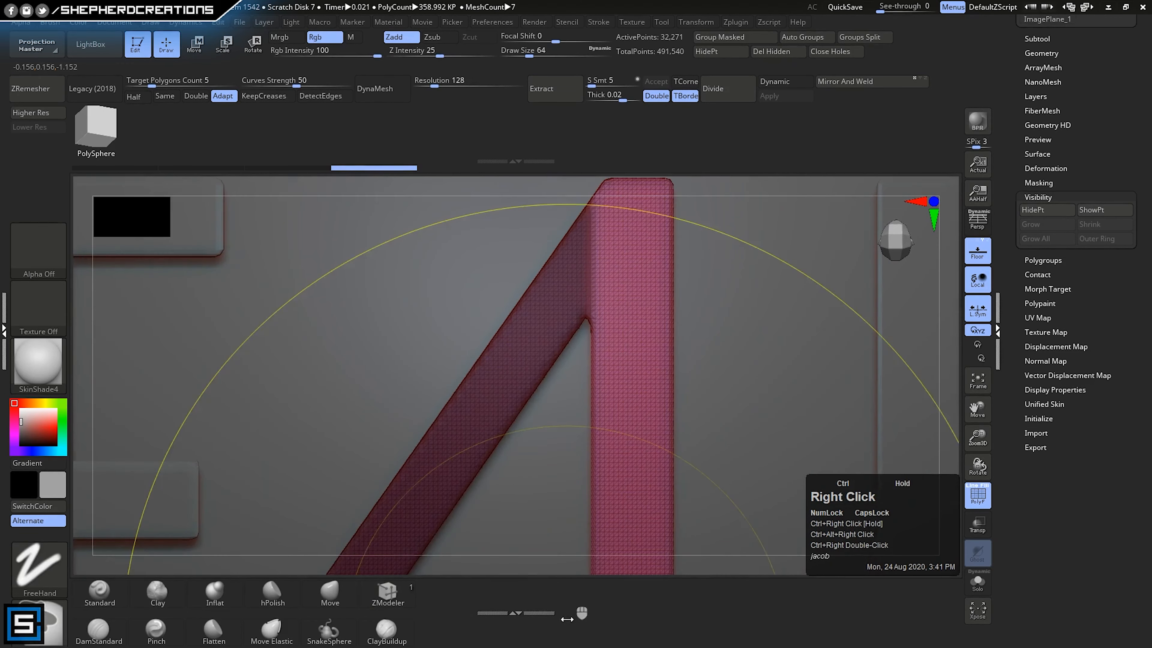
# - Invert the mask on the 4 so only its diagonal stroke is unmasked
pyautogui.keyDown('alt'); pyautogui.moveTo(458, 481); pyautogui.dragTo(645, 184, button='right'); pyautogui.keyUp('alt')
pyautogui.moveTo(601, 321)
pyautogui.keyDown('alt'); pyautogui.mouseDown(button='right')
pyautogui.moveTo(553, 364)
pyautogui.moveTo(522, 432)
pyautogui.mouseUp(button='right'); pyautogui.keyUp('alt')
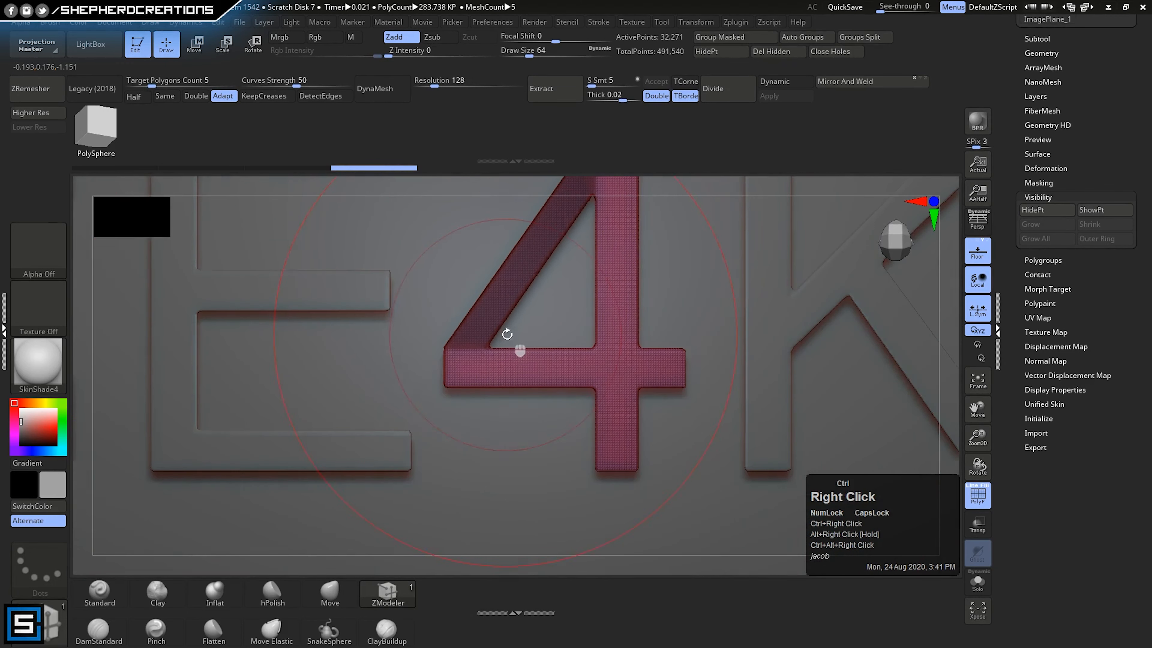
pyautogui.moveTo(514, 342)
pyautogui.mouseDown(button='right')
pyautogui.moveTo(541, 470)
pyautogui.moveTo(534, 430)
pyautogui.mouseUp(button='right')
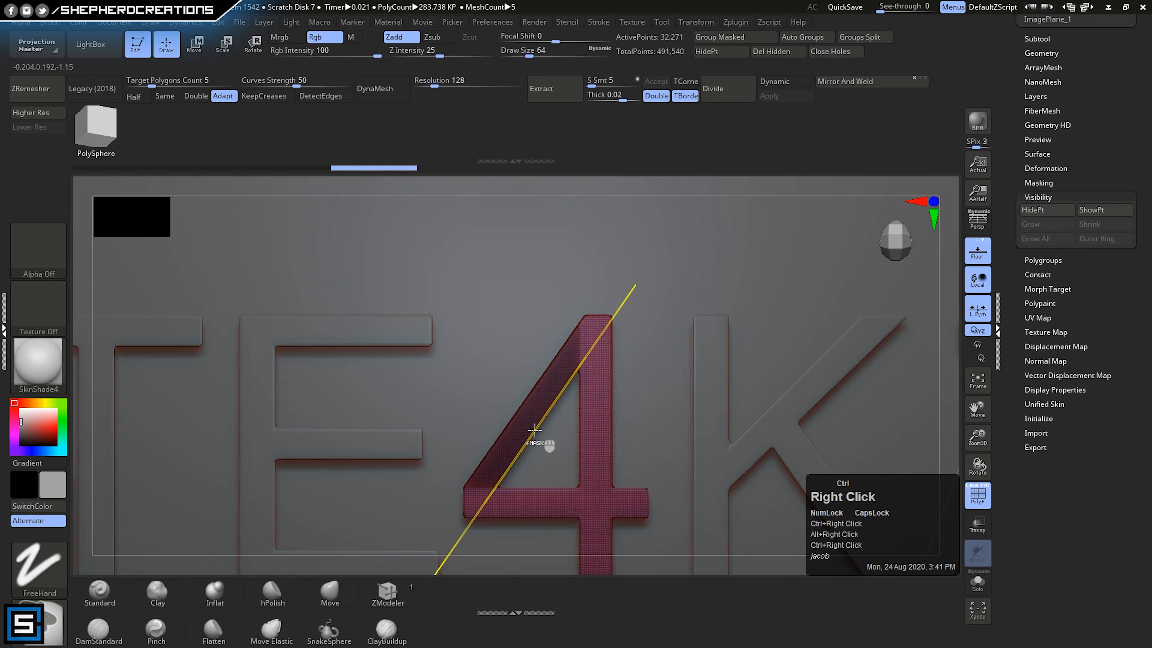
pyautogui.hotkey('ctrl', 'i')
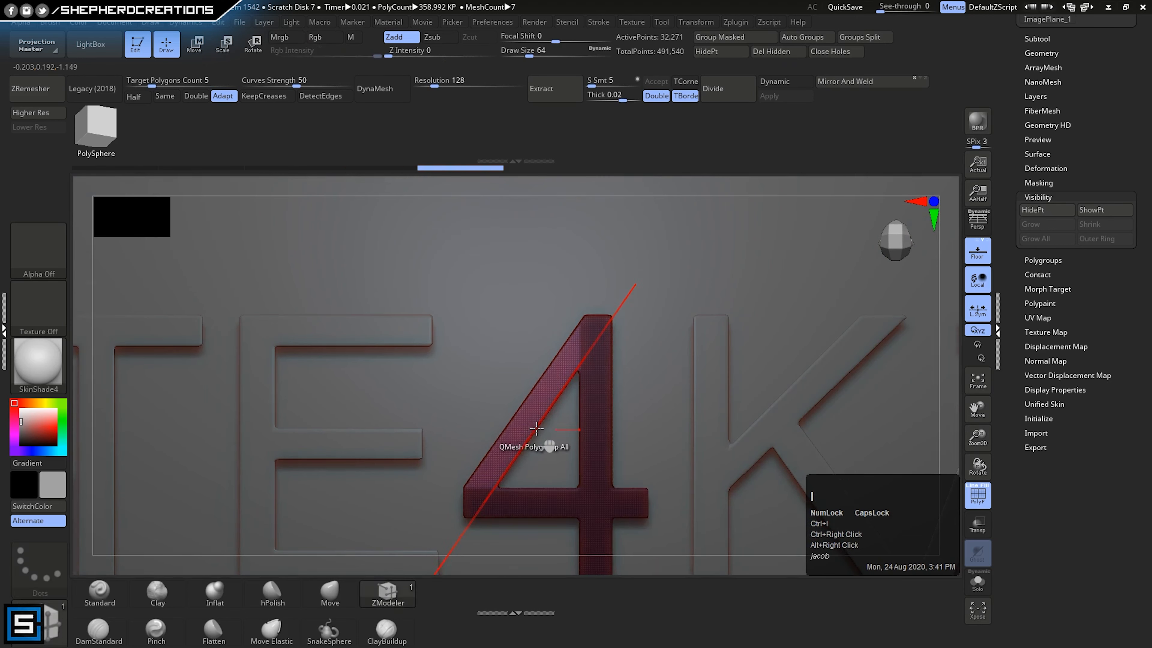
pyautogui.keyDown('alt'); pyautogui.moveTo(599, 426); pyautogui.dragTo(566, 379, button='right'); pyautogui.keyUp('alt')
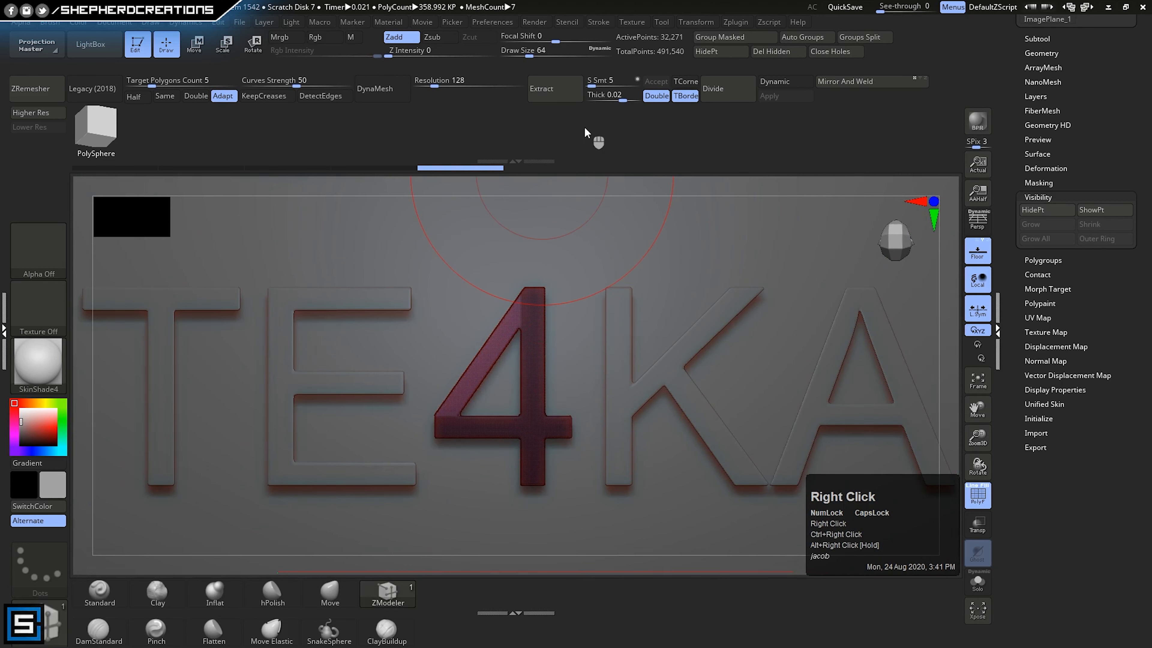
# - Delete the hidden diagonal stroke of the 4 and close the holes left in its mesh
pyautogui.click(746, 52)
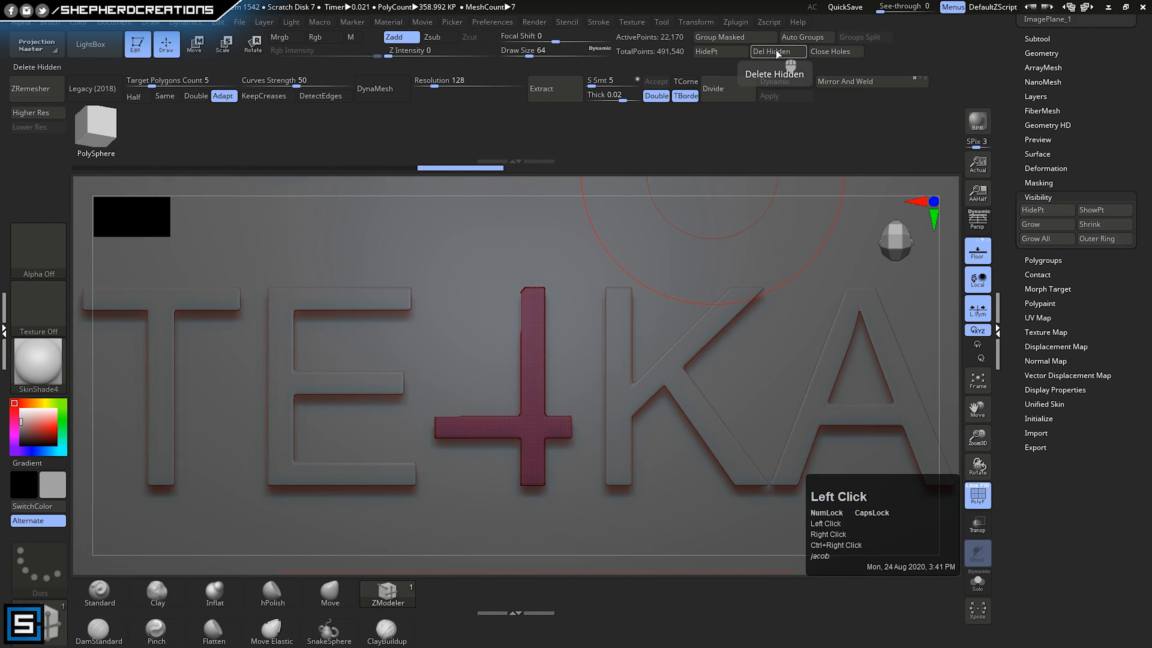
pyautogui.click(833, 53)
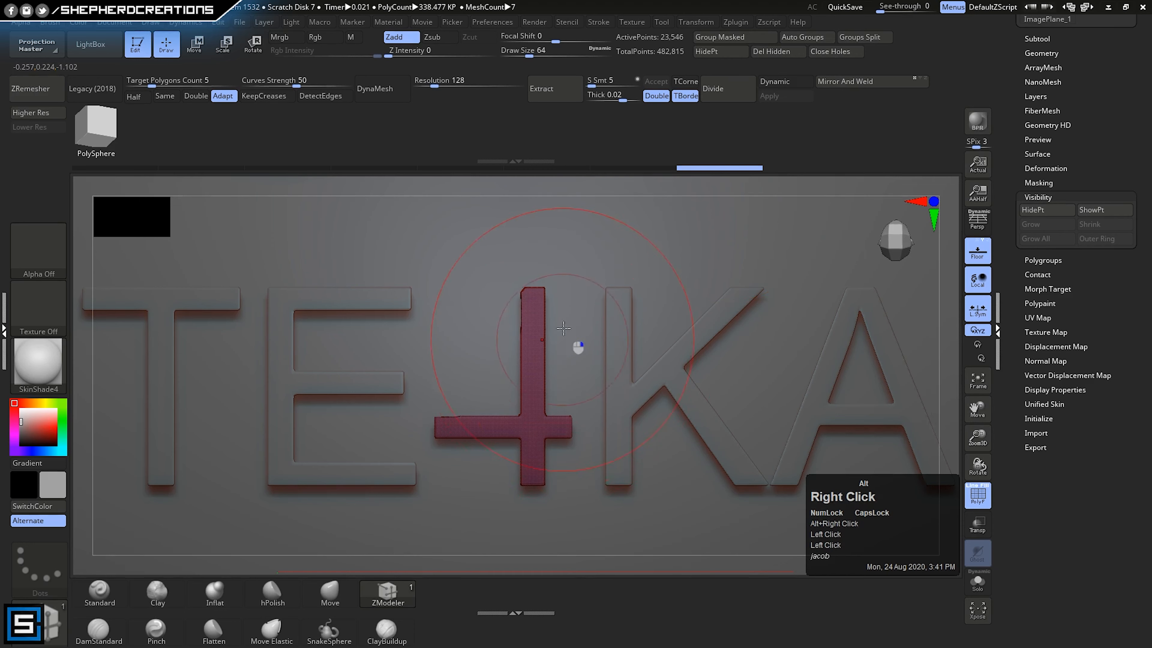
pyautogui.keyDown('alt'); pyautogui.moveTo(579, 342); pyautogui.dragTo(534, 367, button='right'); pyautogui.keyUp('alt')
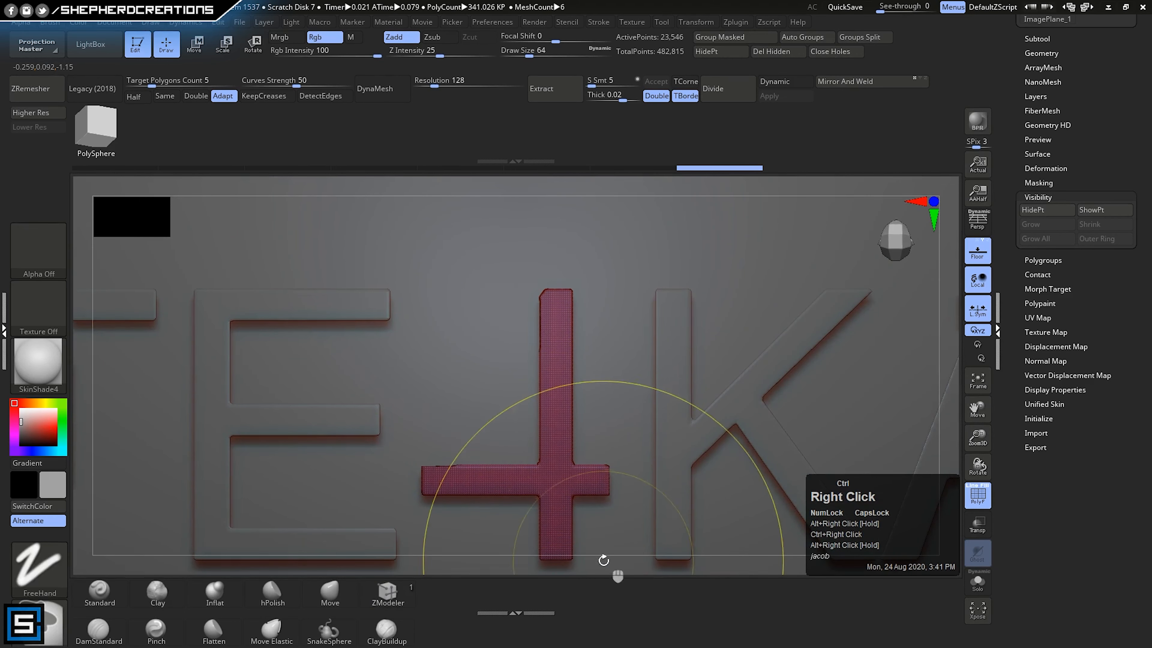
# - Mask the 4's crossbar and lower stem, and split the letter into separate subtools by polygroup
pyautogui.keyDown('alt'); pyautogui.moveTo(580, 478); pyautogui.dragTo(561, 412, button='right'); pyautogui.keyUp('alt')
pyautogui.keyDown('ctrl'); pyautogui.moveTo(612, 519); pyautogui.dragTo(382, 405); pyautogui.keyUp('ctrl')
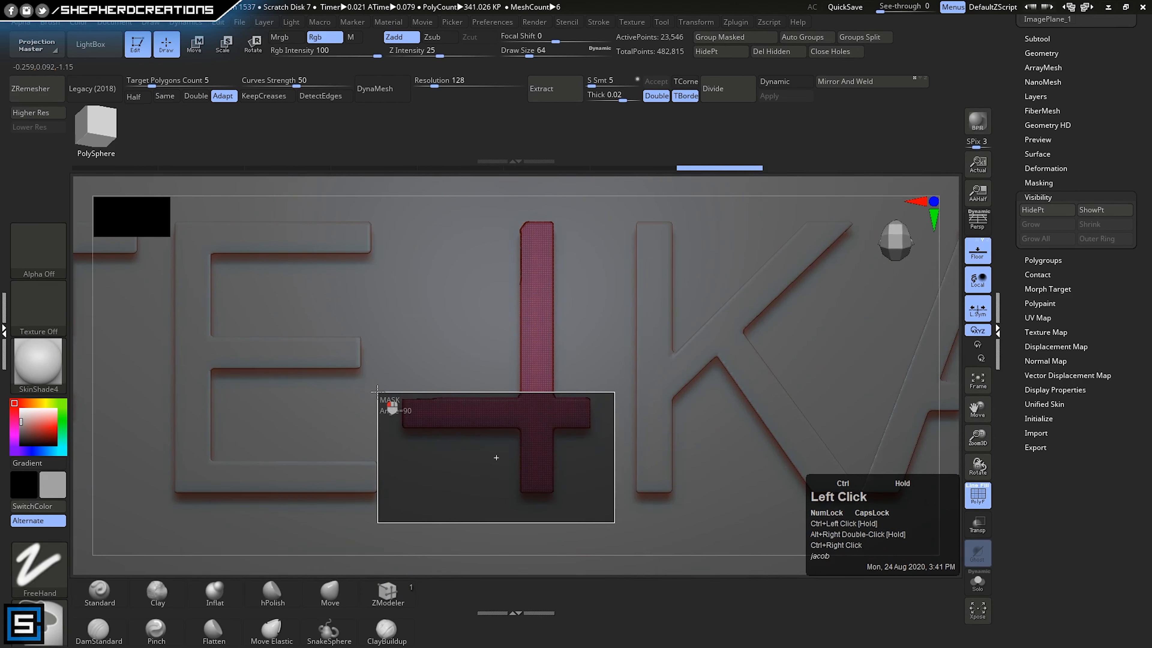
pyautogui.keyDown('ctrl'); pyautogui.moveTo(377, 391); pyautogui.dragTo(378, 398); pyautogui.keyUp('ctrl')
pyautogui.keyDown('alt'); pyautogui.moveTo(527, 419); pyautogui.dragTo(542, 451, button='right'); pyautogui.keyUp('alt')
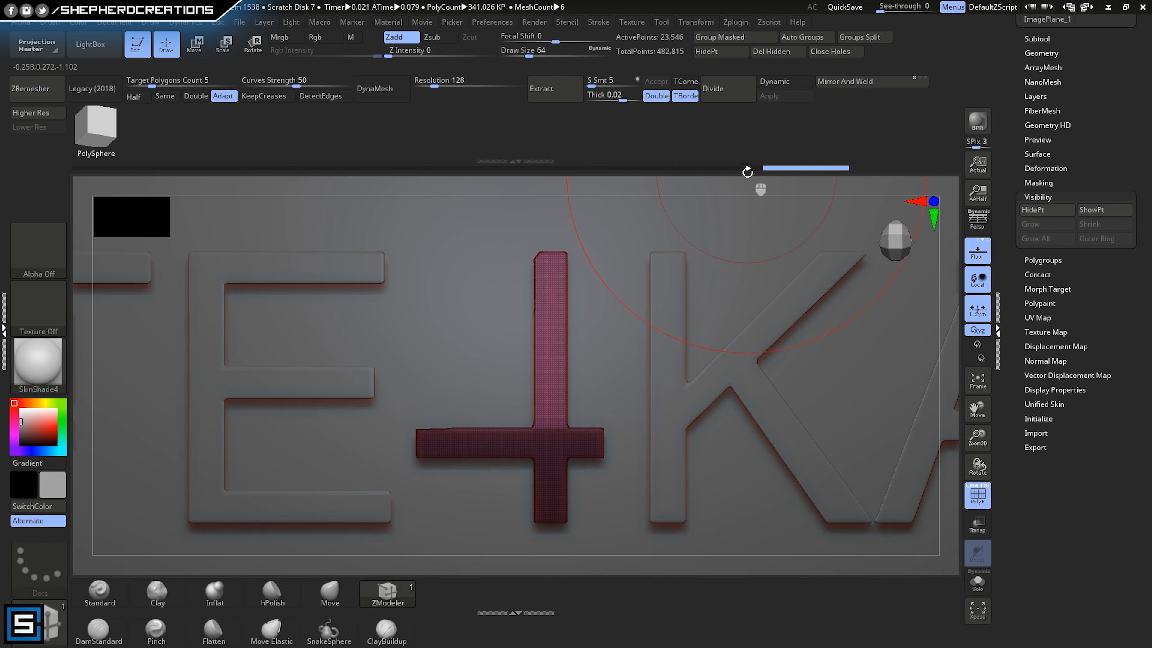
pyautogui.click(859, 40)
pyautogui.keyDown('ctrl'); pyautogui.moveTo(661, 398); pyautogui.dragTo(586, 386, button='right'); pyautogui.keyUp('ctrl')
pyautogui.click(1037, 39)
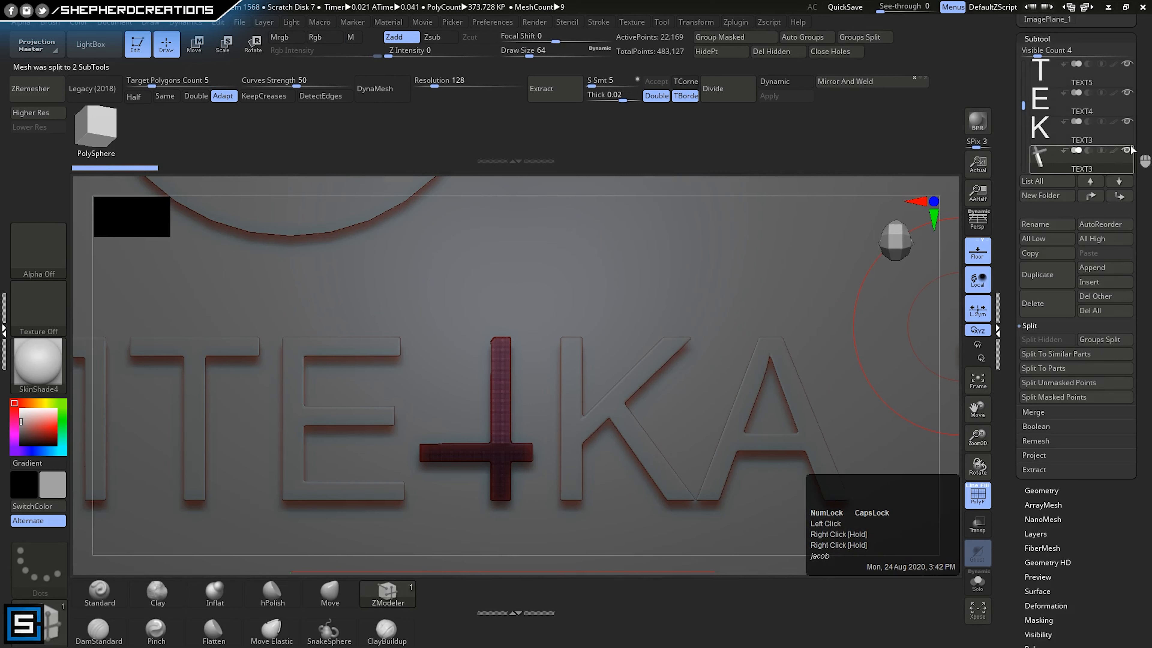
# - Examine the subtools around the split letter to find which piece of the 4 was separated
pyautogui.click(1044, 133)
pyautogui.moveTo(1024, 107); pyautogui.dragTo(1024, 117)
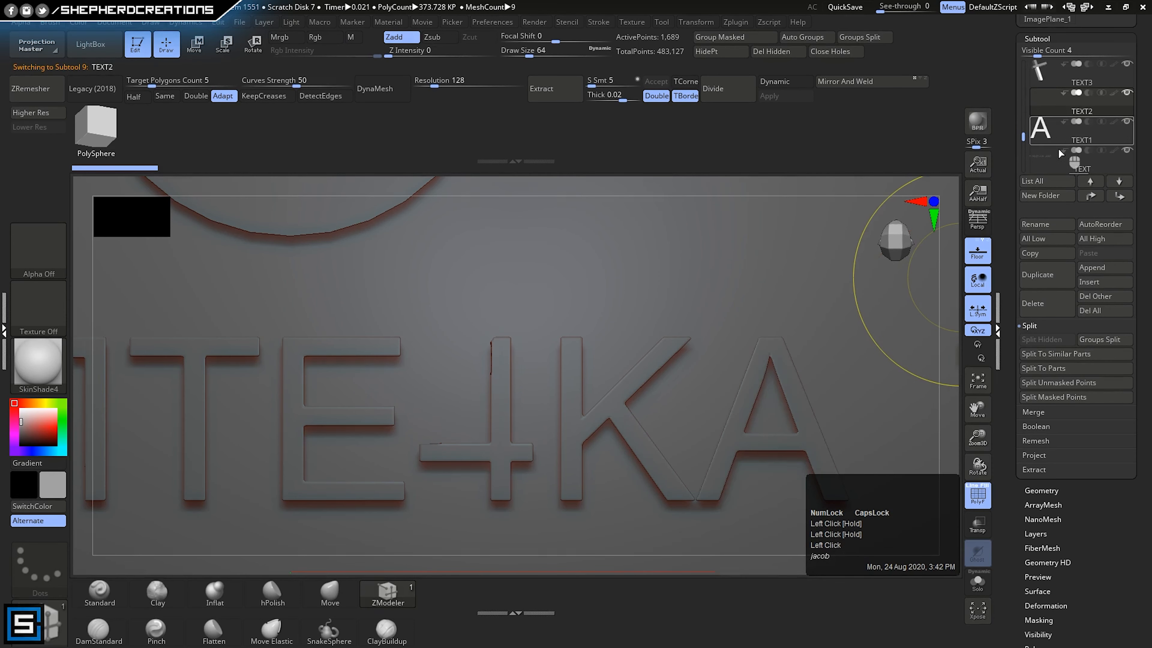
pyautogui.click(1047, 165)
pyautogui.click(1023, 147)
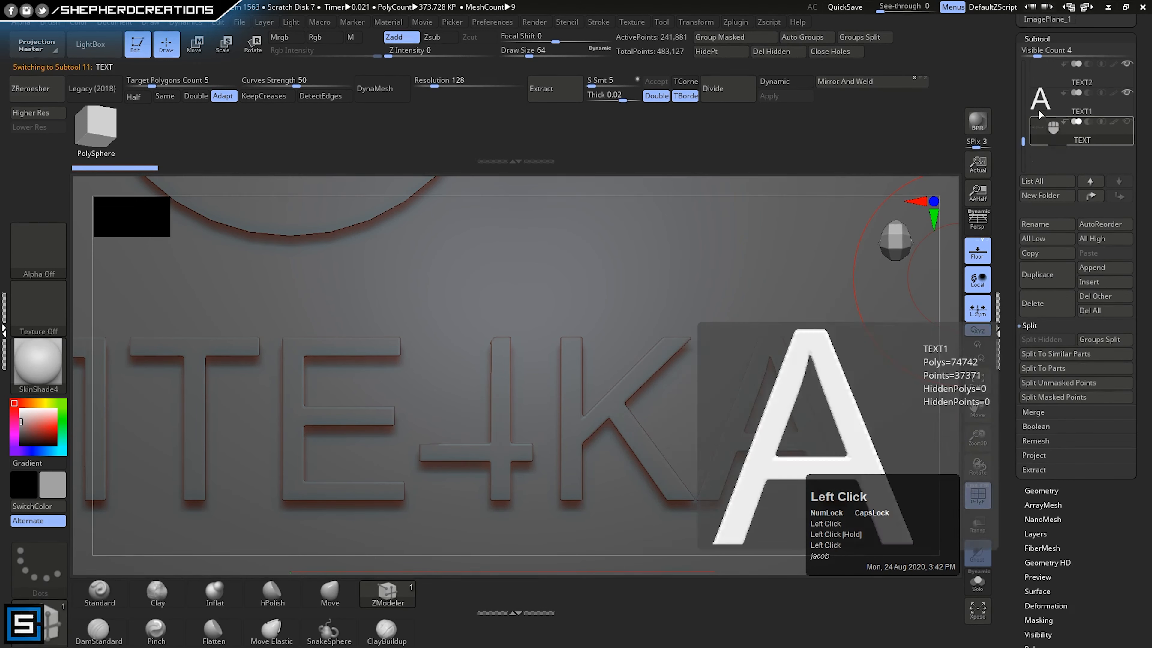
pyautogui.click(1040, 102)
pyautogui.keyDown('alt'); pyautogui.moveTo(889, 201); pyautogui.dragTo(740, 324, button='right'); pyautogui.keyUp('alt')
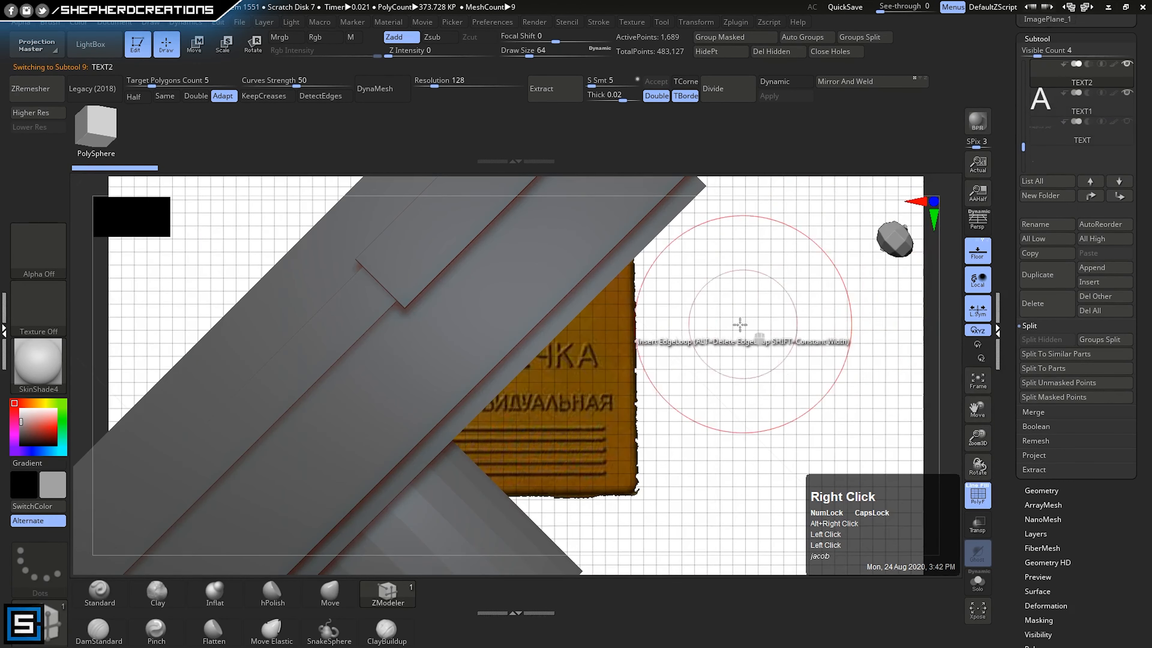
pyautogui.keyDown('ctrl'); pyautogui.moveTo(702, 430); pyautogui.dragTo(681, 368, button='right'); pyautogui.keyUp('ctrl')
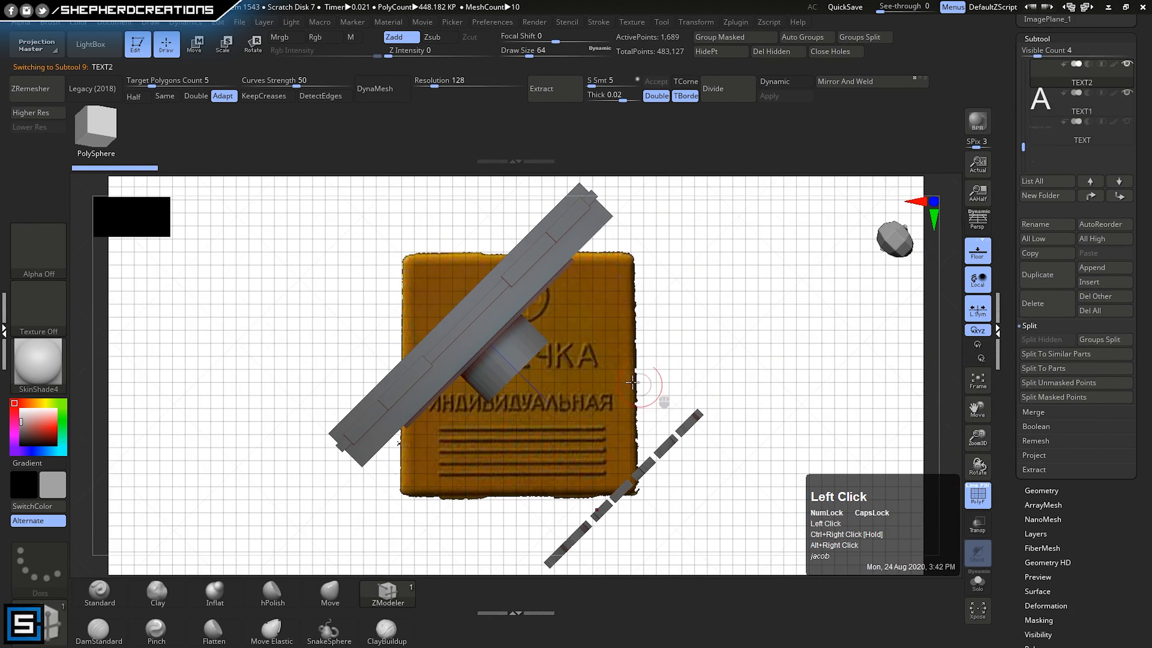
pyautogui.moveTo(656, 388); pyautogui.dragTo(755, 404, button='right')
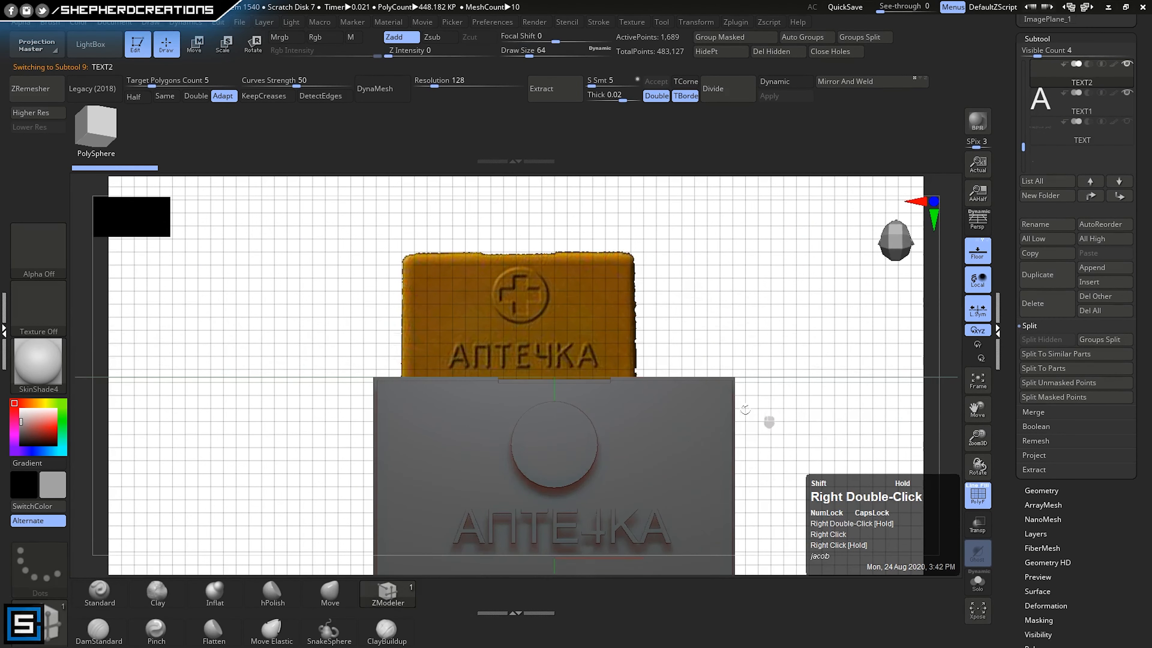
# - Make the 4 the active subtool and isolate it with its mask cleared
pyautogui.keyDown('alt'); pyautogui.keyDown('shift'); pyautogui.moveTo(676, 435); pyautogui.dragTo(657, 583, button='right'); pyautogui.keyUp('shift'); pyautogui.keyUp('alt')
pyautogui.keyDown('ctrl'); pyautogui.moveTo(658, 299); pyautogui.dragTo(689, 328, button='right'); pyautogui.keyUp('ctrl')
pyautogui.keyDown('alt'); pyautogui.click(696, 325); pyautogui.keyUp('alt')
pyautogui.keyDown('alt'); pyautogui.moveTo(712, 250); pyautogui.dragTo(681, 304, button='right'); pyautogui.keyUp('alt')
pyautogui.keyDown('ctrl'); pyautogui.moveTo(640, 337); pyautogui.dragTo(622, 312, button='right'); pyautogui.keyUp('ctrl')
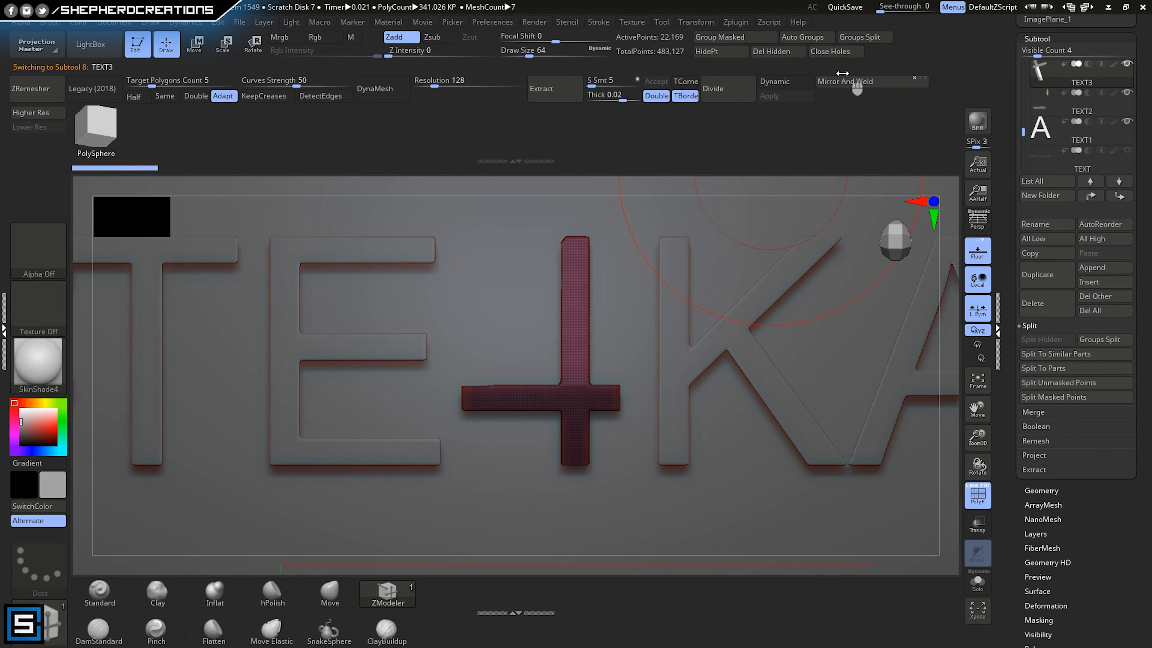
pyautogui.moveTo(596, 363); pyautogui.dragTo(586, 355, button='right')
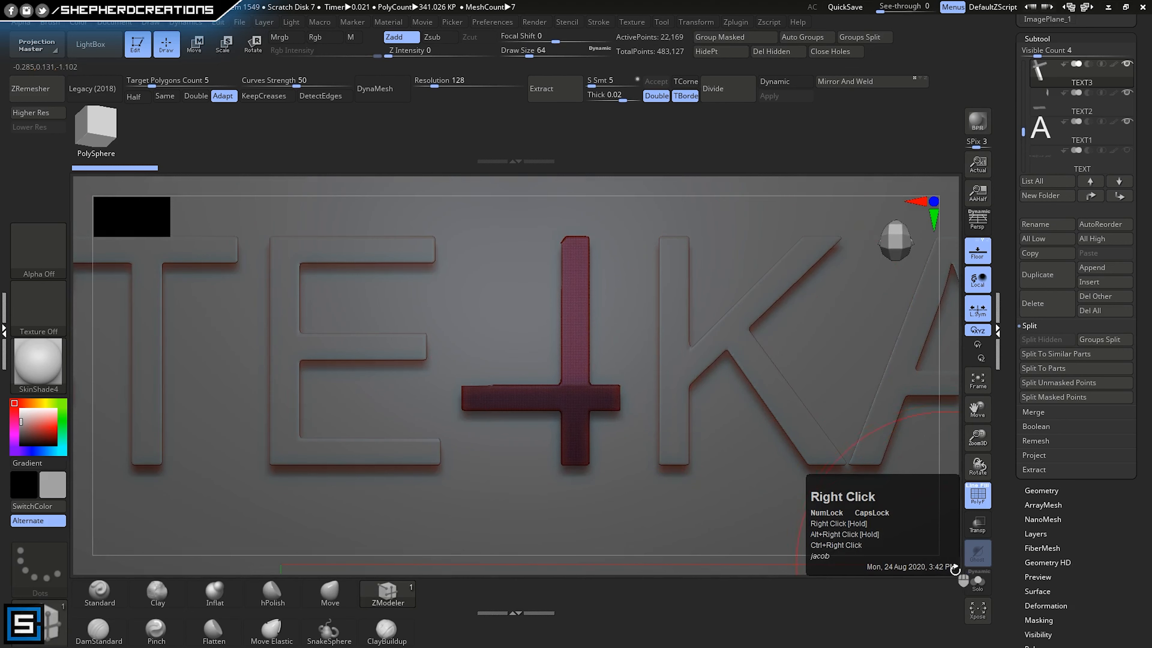
pyautogui.click(985, 588)
pyautogui.keyDown('ctrl'); pyautogui.click(727, 386); pyautogui.keyUp('ctrl')
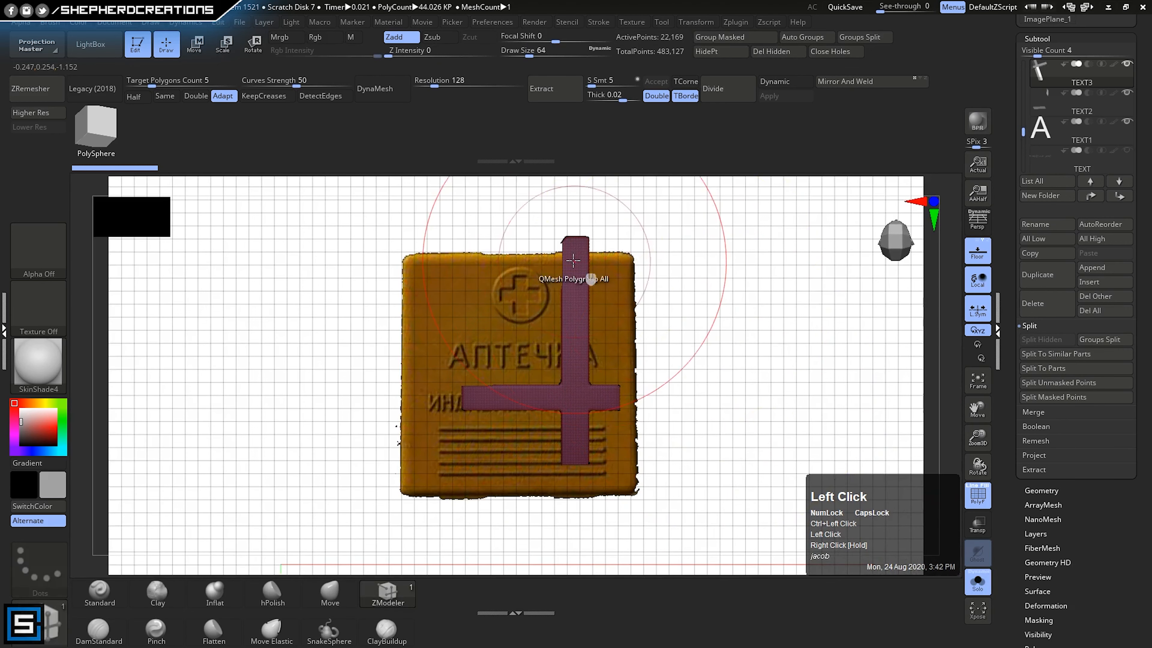
# - Mask the 4's vertical stem above the crossbar and turn the masked part into its own polygroup
pyautogui.keyDown('ctrl'); pyautogui.moveTo(523, 202); pyautogui.dragTo(626, 384); pyautogui.keyUp('ctrl')
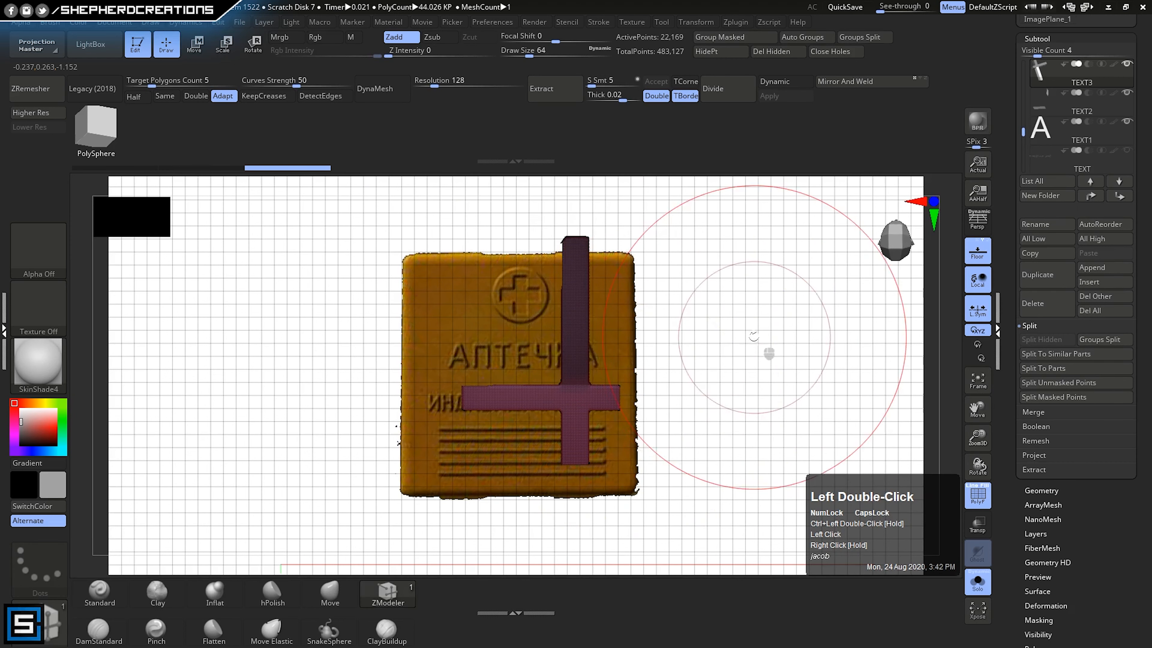
pyautogui.keyDown('alt'); pyautogui.moveTo(678, 272); pyautogui.dragTo(687, 300, button='right'); pyautogui.keyUp('alt')
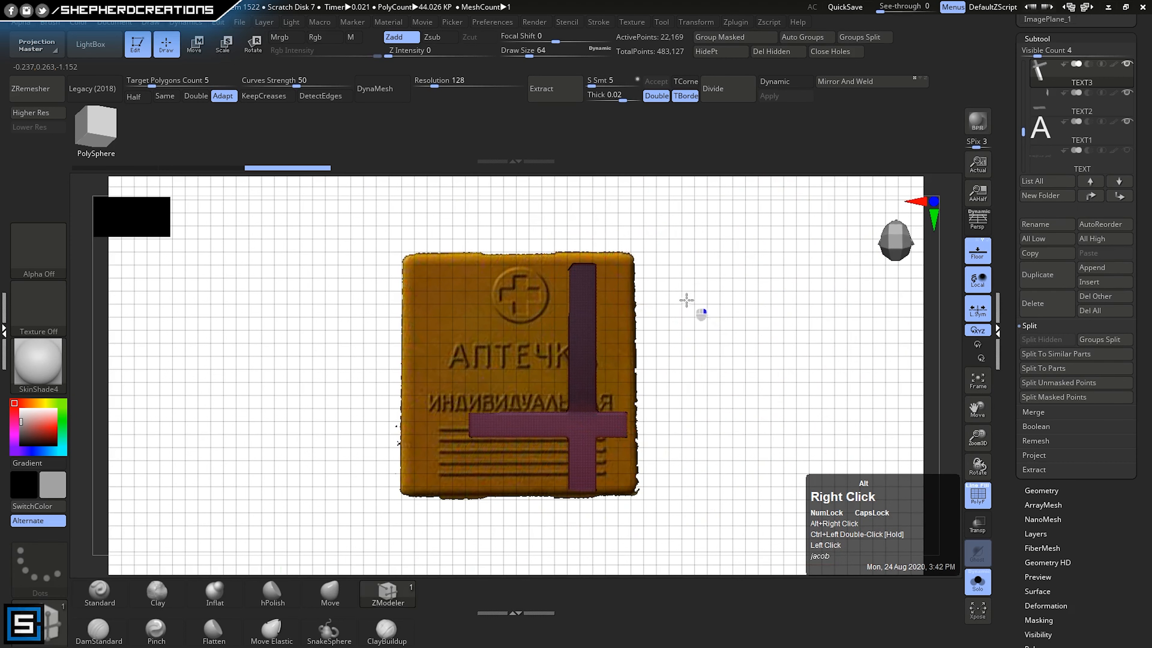
pyautogui.click(745, 36)
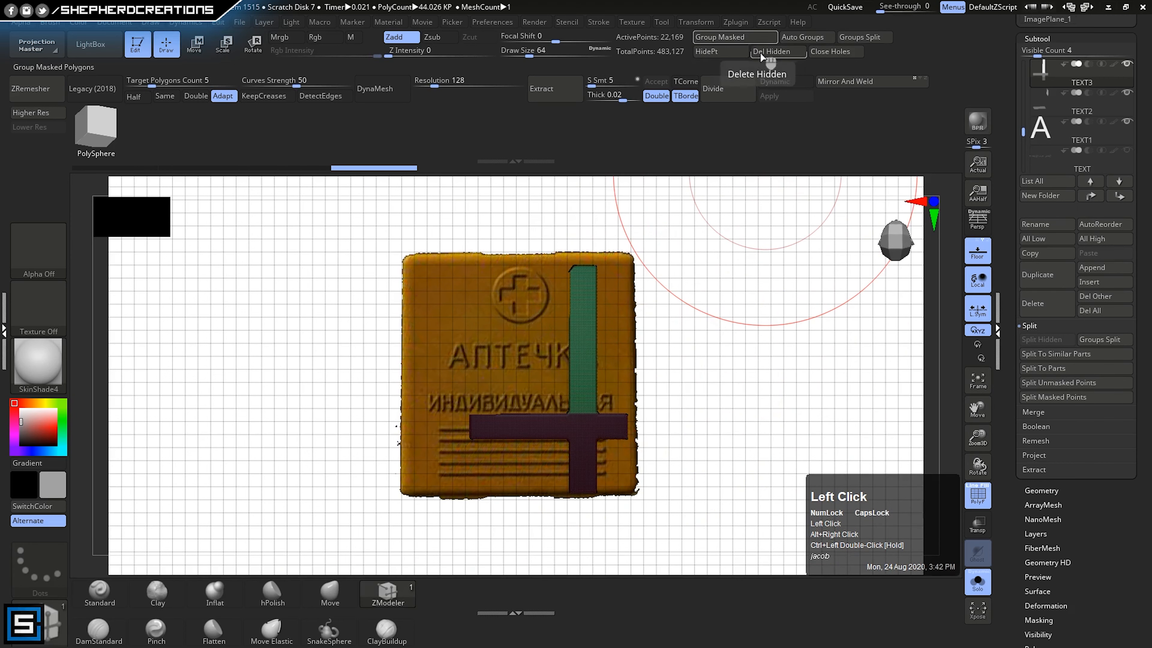
# - Examine the TEXT2 fragment subtool on its own
pyautogui.click(862, 37)
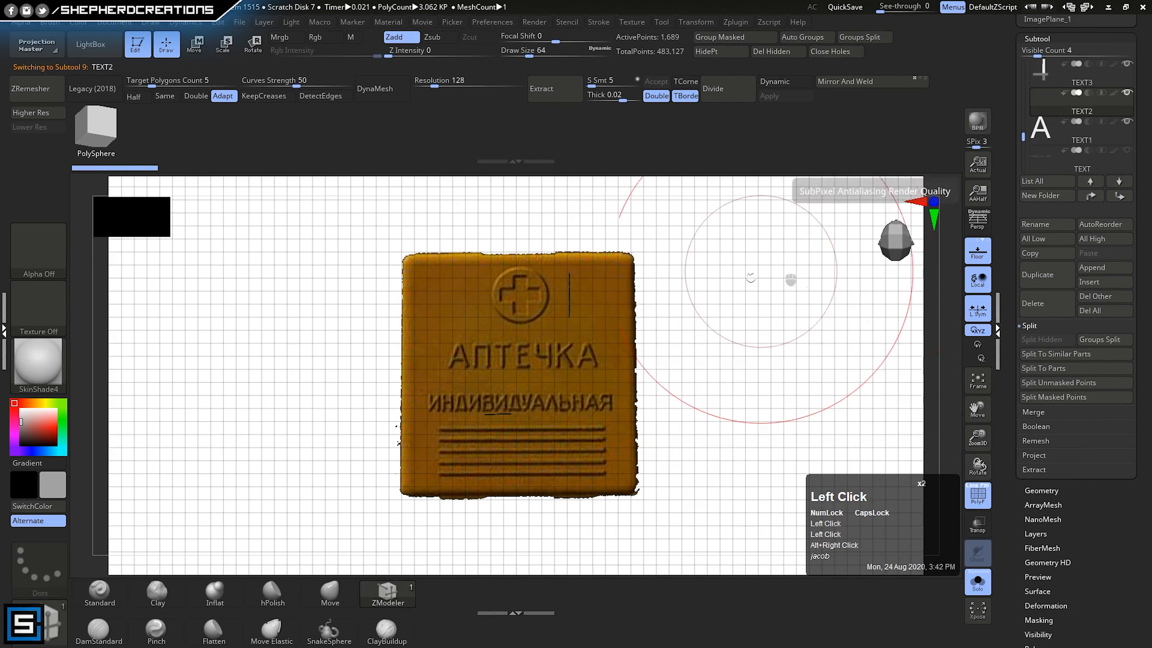
pyautogui.rightClick(668, 370)
pyautogui.moveTo(669, 371); pyautogui.dragTo(619, 361, button='right')
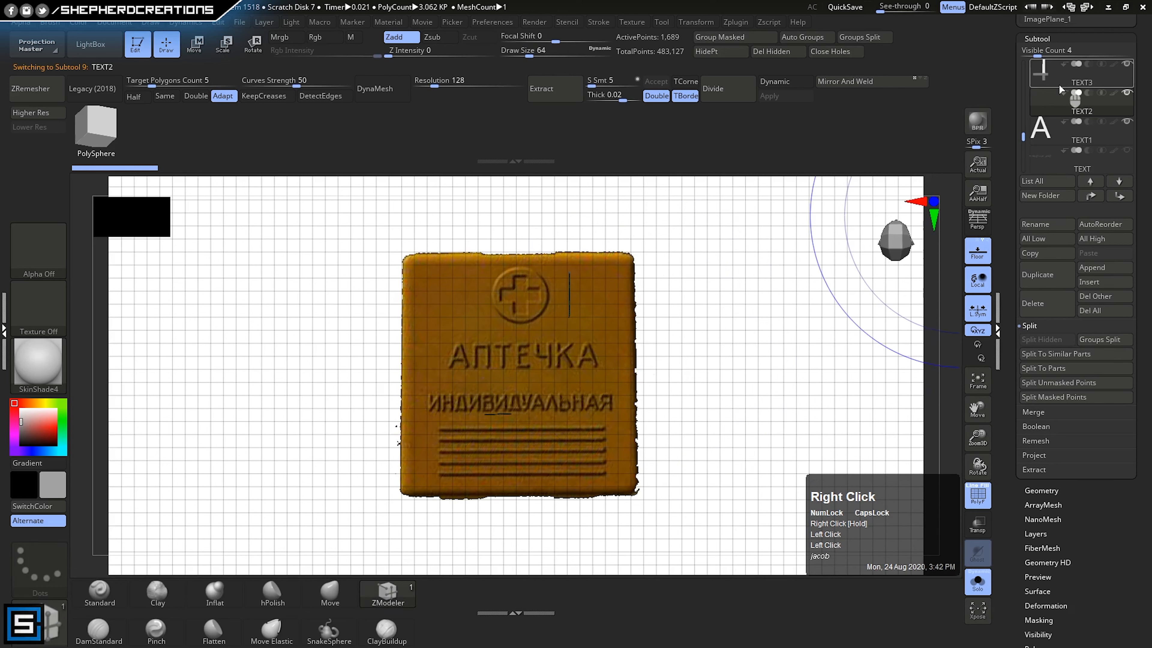
pyautogui.keyDown('ctrl'); pyautogui.moveTo(812, 345); pyautogui.dragTo(784, 305); pyautogui.keyUp('ctrl')
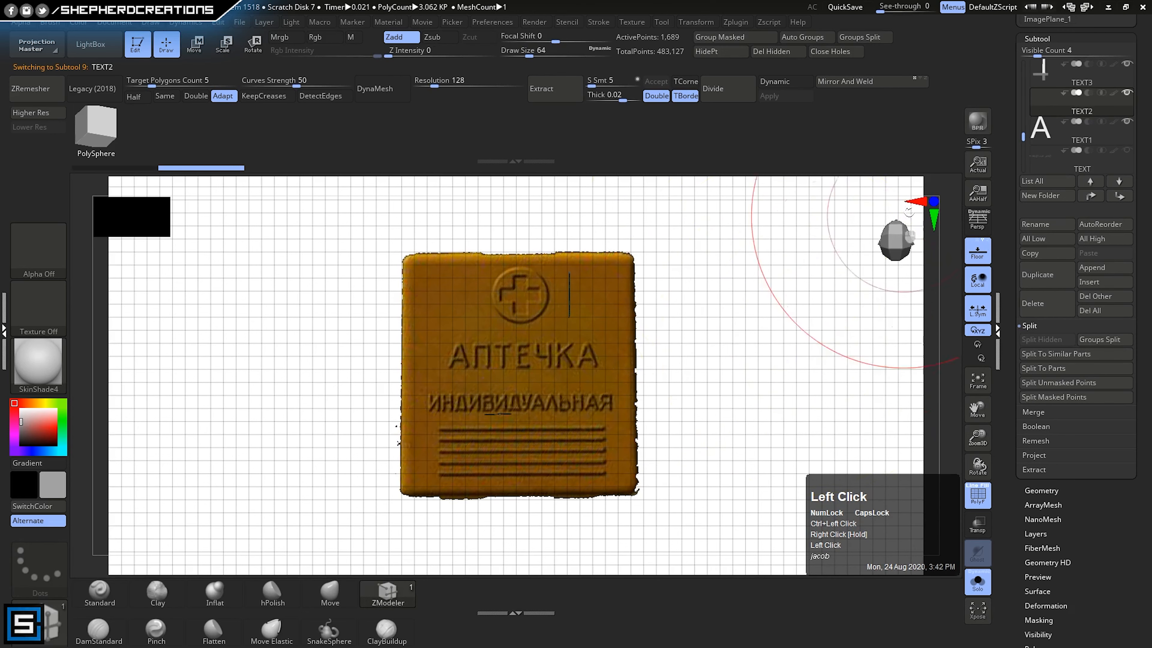
# - Reselect the unmasked 4 and merge it down with the TEXT2 fragment subtool
pyautogui.click(1028, 78)
pyautogui.keyDown('ctrl'); pyautogui.moveTo(843, 349); pyautogui.dragTo(817, 304); pyautogui.keyUp('ctrl')
pyautogui.moveTo(778, 356); pyautogui.dragTo(658, 349, button='right')
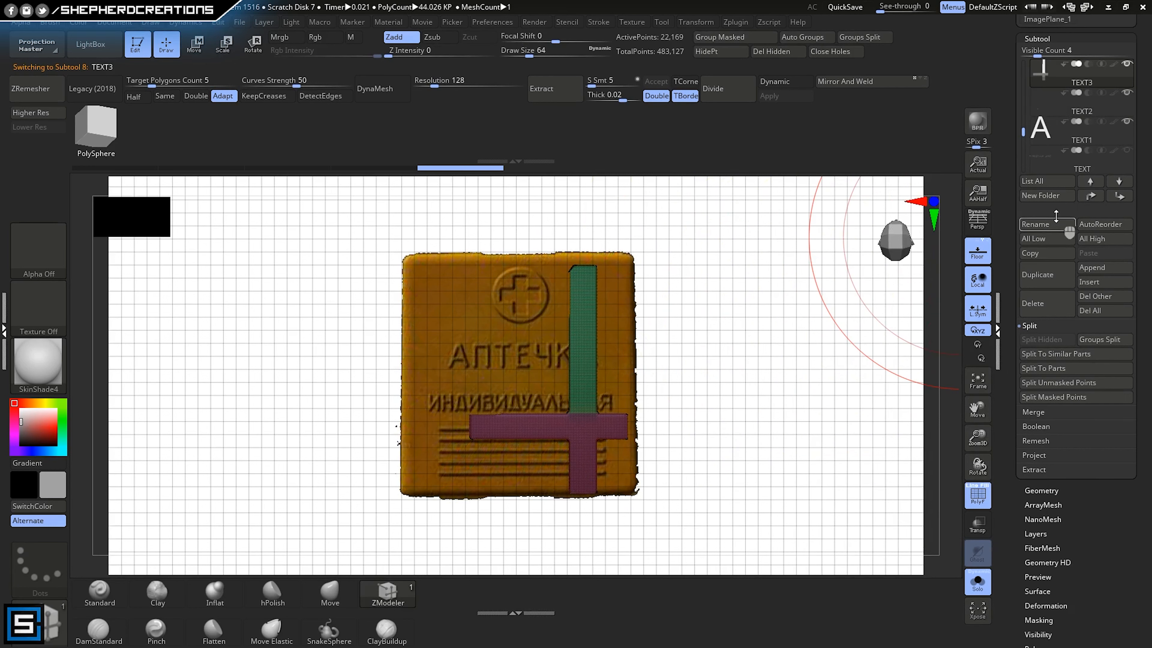
pyautogui.click(1036, 413)
pyautogui.click(1046, 354)
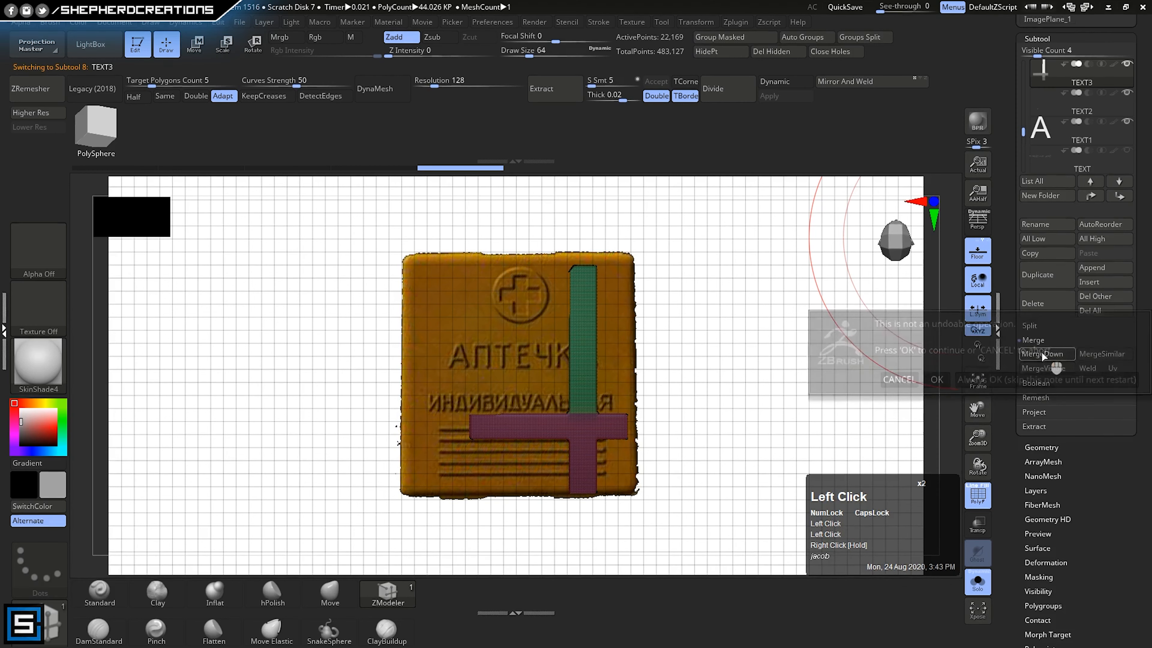
pyautogui.click(998, 383)
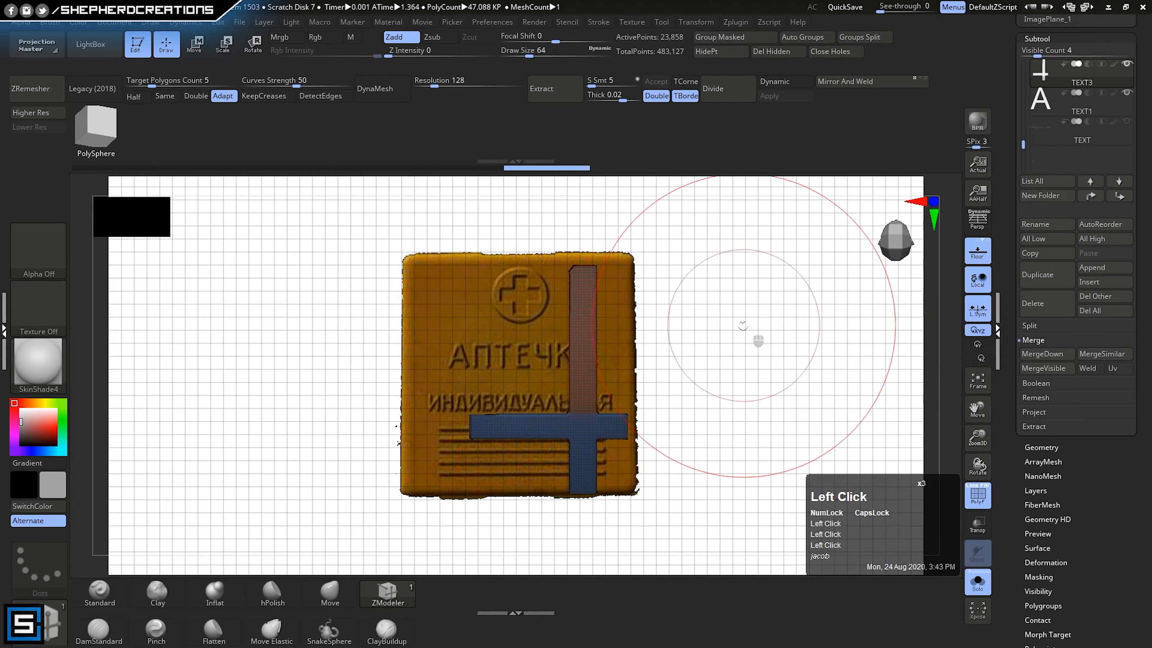
# - Auto-group the merged 4 by topology continuity and clear any mask on it
pyautogui.moveTo(742, 326)
pyautogui.mouseDown(button='right')
pyautogui.moveTo(763, 340)
pyautogui.moveTo(739, 316)
pyautogui.mouseUp(button='right')
pyautogui.press('ctrl')
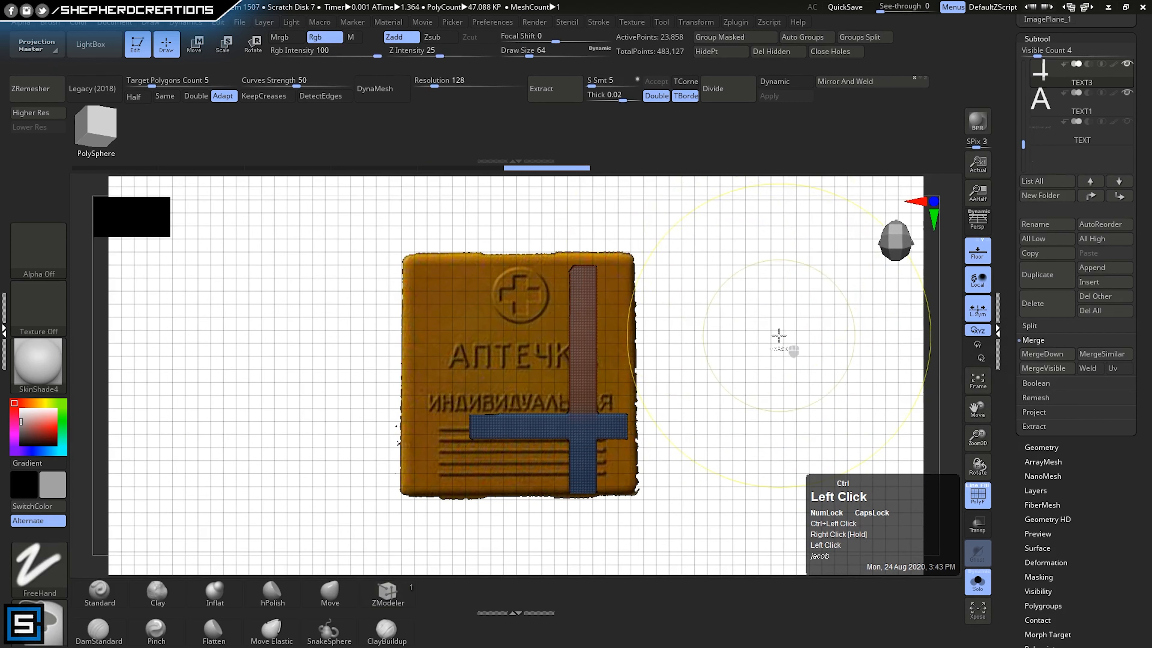
pyautogui.click(805, 40)
pyautogui.moveTo(721, 313); pyautogui.dragTo(693, 320, button='right')
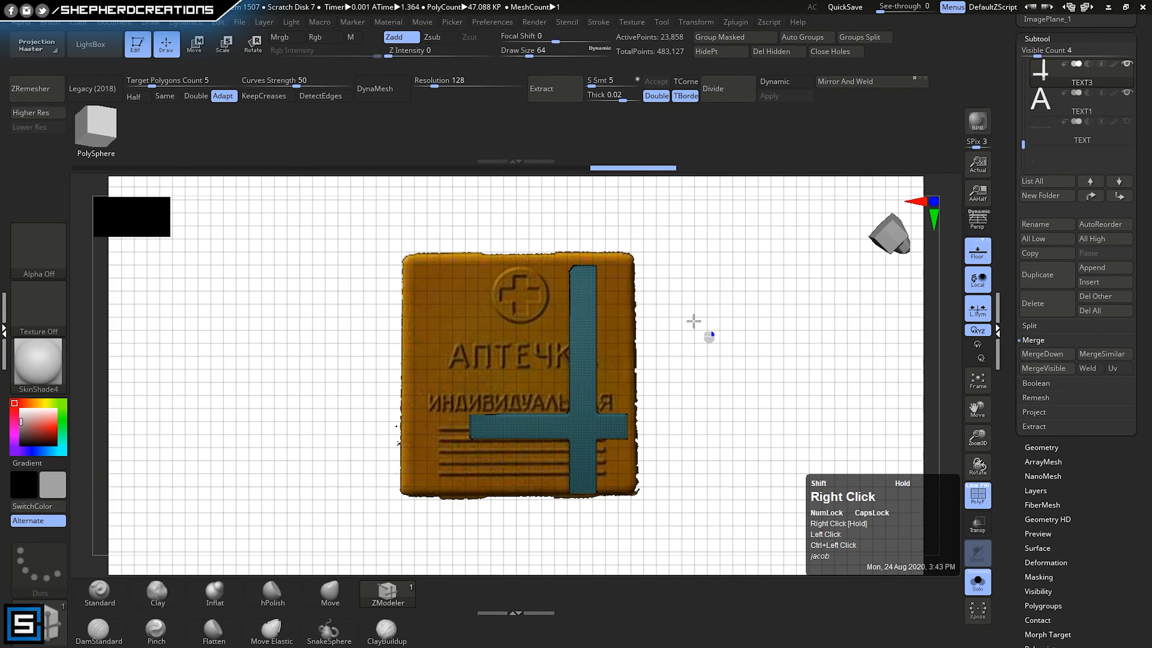
pyautogui.click(793, 37)
pyautogui.moveTo(726, 269); pyautogui.dragTo(701, 272, button='right')
pyautogui.keyDown('ctrl'); pyautogui.moveTo(708, 329); pyautogui.dragTo(743, 316); pyautogui.keyUp('ctrl')
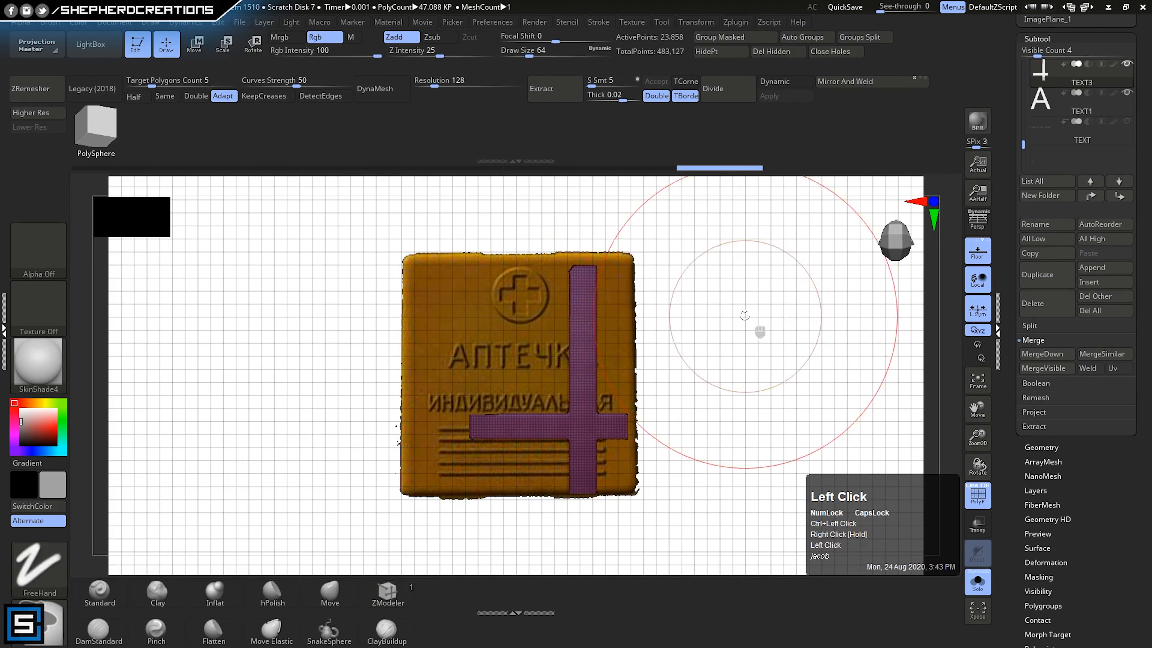
pyautogui.moveTo(744, 316); pyautogui.dragTo(708, 306, button='right')
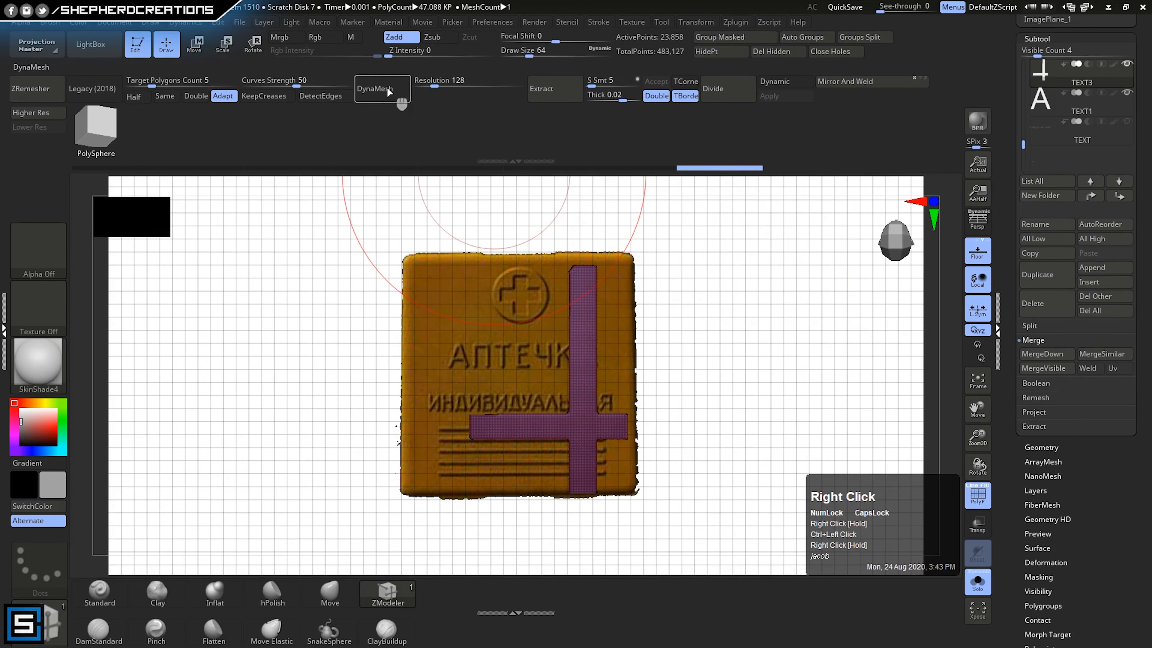
# - DynaMesh the merged 4 at a resolution of 1496
pyautogui.moveTo(446, 81); pyautogui.dragTo(476, 81)
pyautogui.click(375, 89)
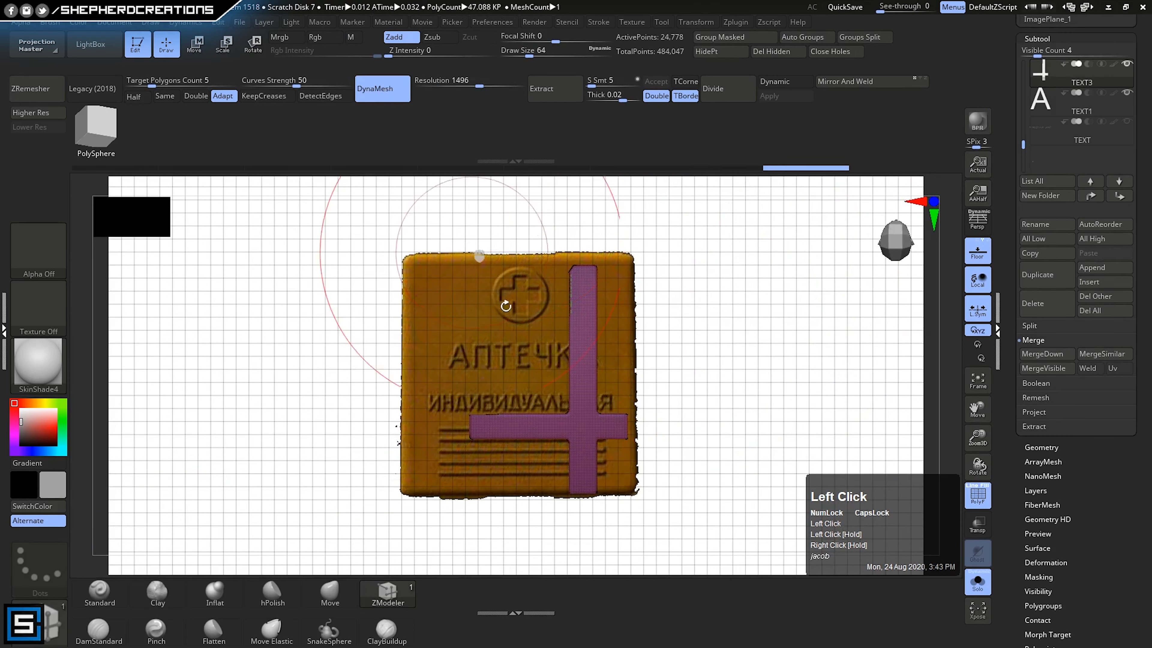
pyautogui.moveTo(698, 359)
pyautogui.mouseDown(button='right')
pyautogui.moveTo(714, 370)
pyautogui.moveTo(681, 357)
pyautogui.mouseUp(button='right')
pyautogui.keyDown('ctrl'); pyautogui.moveTo(707, 218); pyautogui.dragTo(747, 292); pyautogui.keyUp('ctrl')
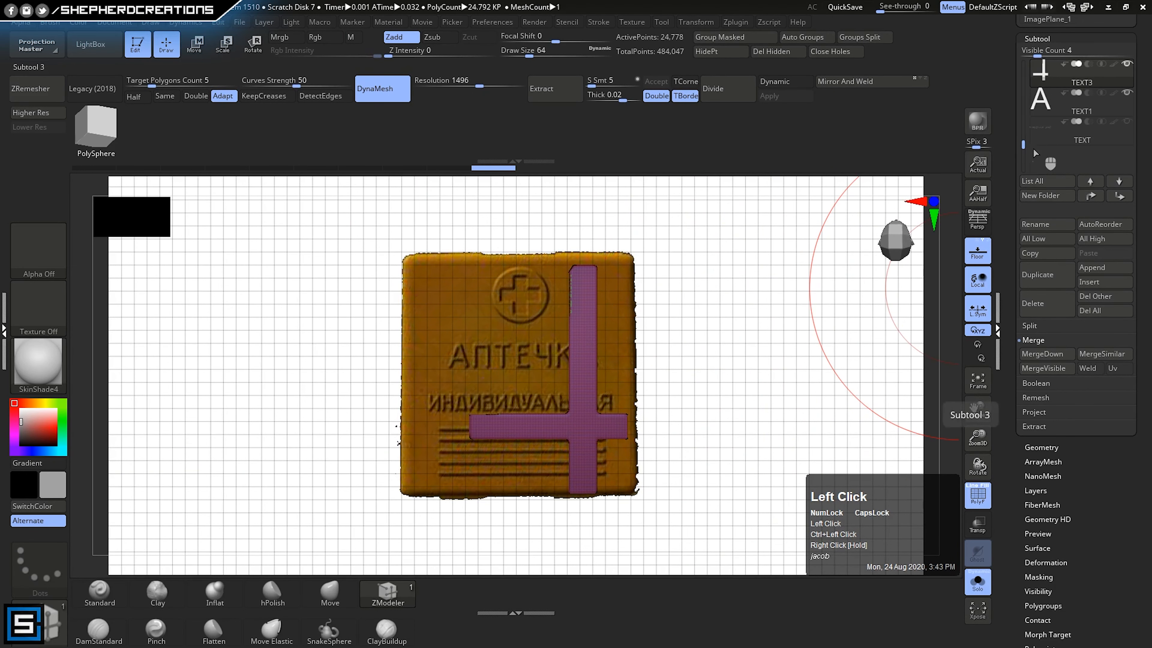
# - Regenerate the remeshed 4's polygroups by topology continuity and clear its mask
pyautogui.moveTo(1022, 142); pyautogui.dragTo(1023, 71)
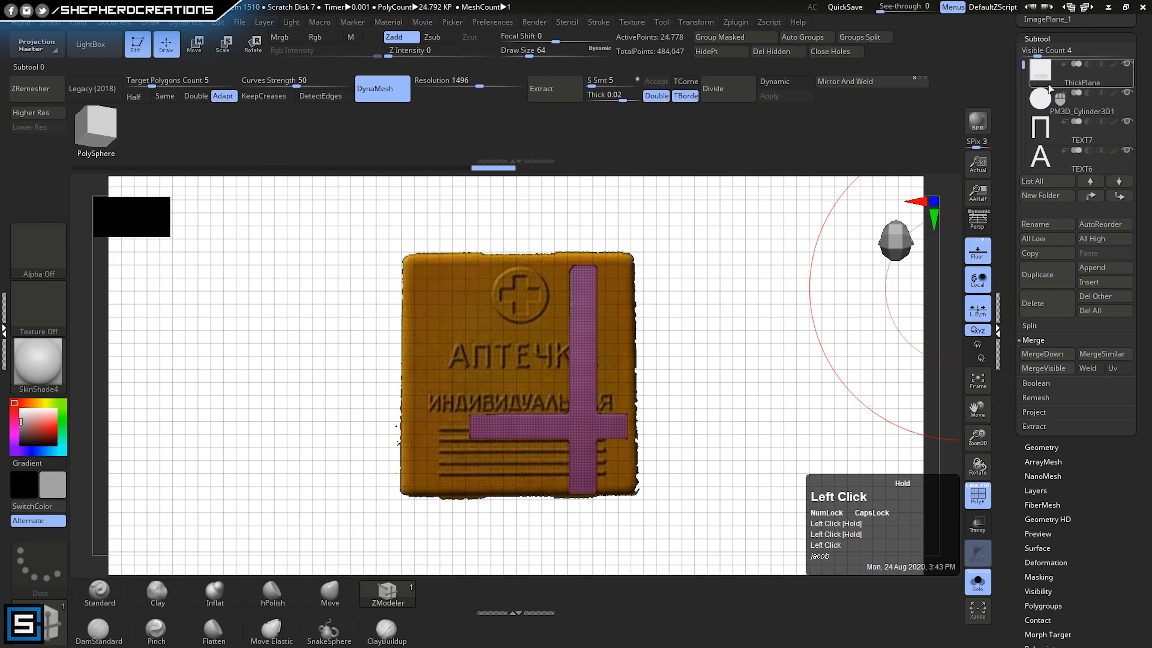
pyautogui.click(1022, 89)
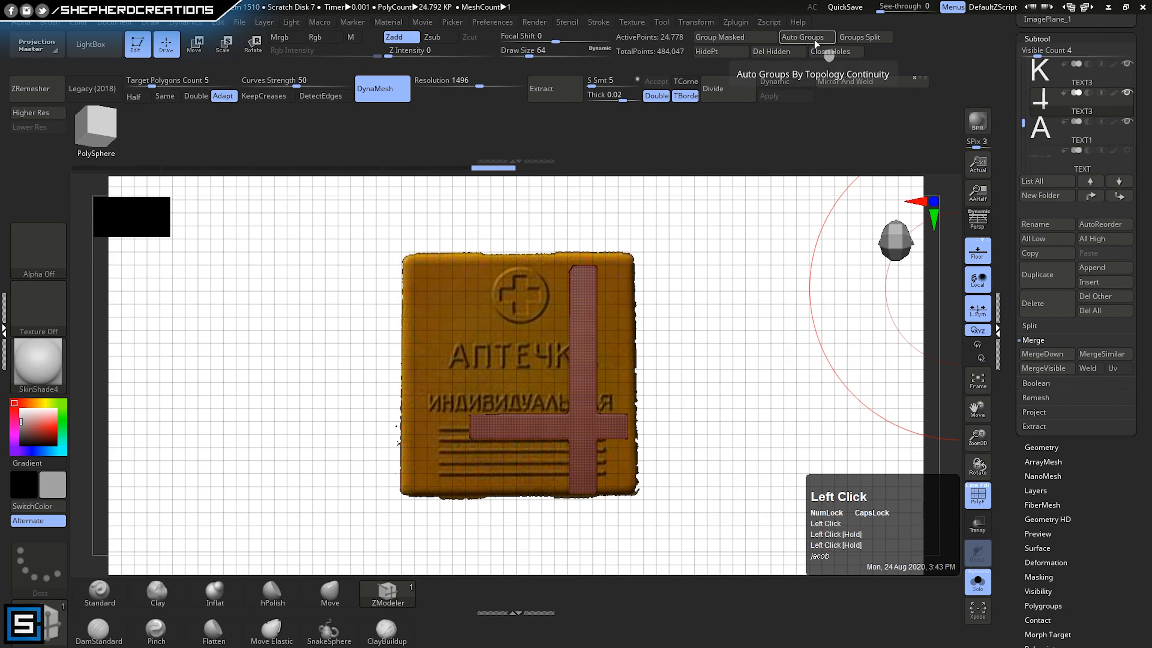
pyautogui.rightClick(781, 313)
pyautogui.moveTo(780, 313); pyautogui.dragTo(748, 337, button='right')
pyautogui.keyDown('ctrl'); pyautogui.moveTo(749, 339); pyautogui.dragTo(781, 389); pyautogui.keyUp('ctrl')
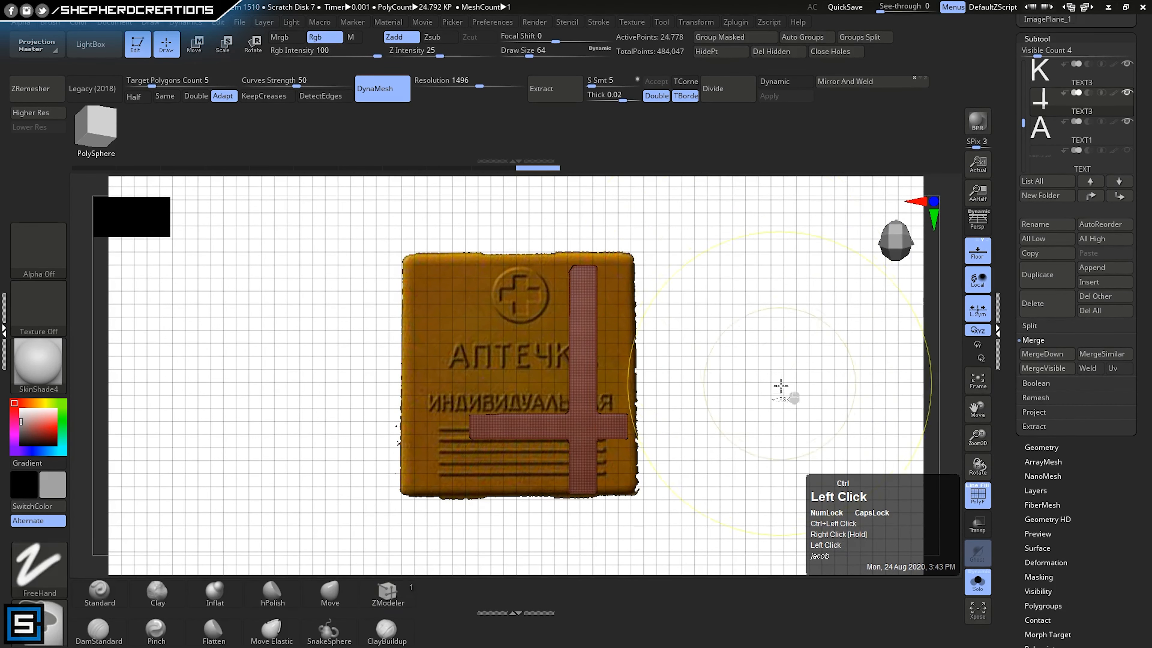
# - Mask the remeshed 4's vertical stem above the crossbar and group the masked polygons separately
pyautogui.keyDown('alt'); pyautogui.moveTo(775, 344); pyautogui.dragTo(761, 298, button='right'); pyautogui.keyUp('alt')
pyautogui.keyDown('ctrl'); pyautogui.moveTo(721, 360); pyautogui.dragTo(729, 444, button='right'); pyautogui.keyUp('ctrl')
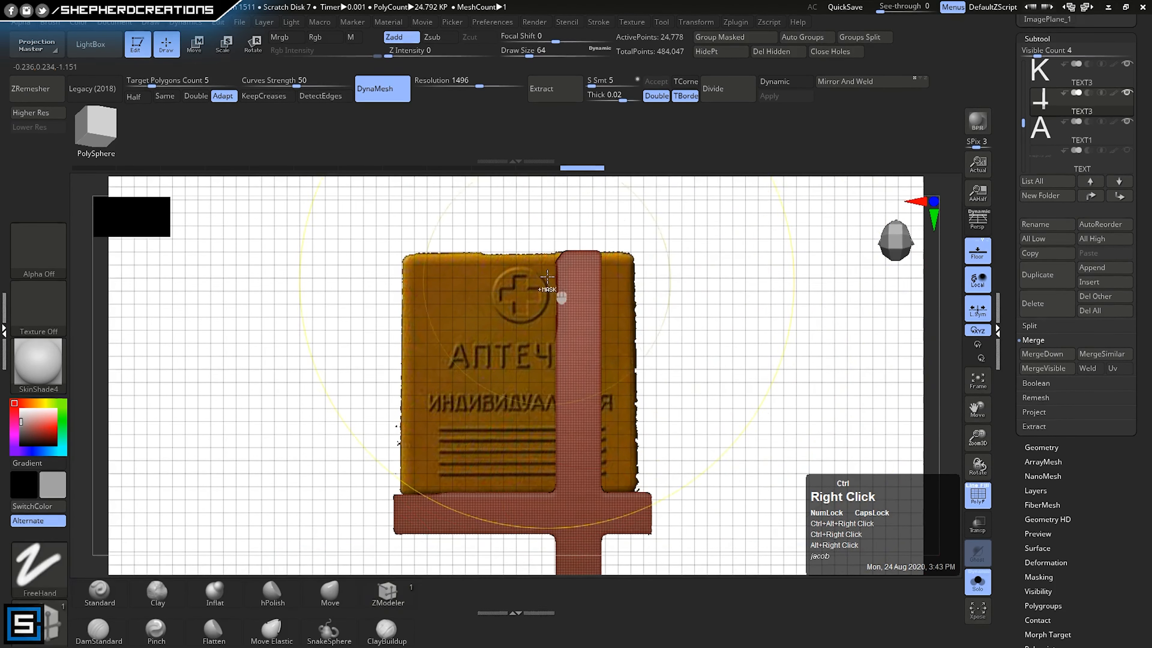
pyautogui.keyDown('ctrl'); pyautogui.moveTo(529, 221); pyautogui.dragTo(656, 491); pyautogui.keyUp('ctrl')
pyautogui.moveTo(760, 479); pyautogui.dragTo(729, 449, button='right')
pyautogui.keyDown('alt'); pyautogui.moveTo(729, 449); pyautogui.dragTo(723, 362, button='right'); pyautogui.keyUp('alt')
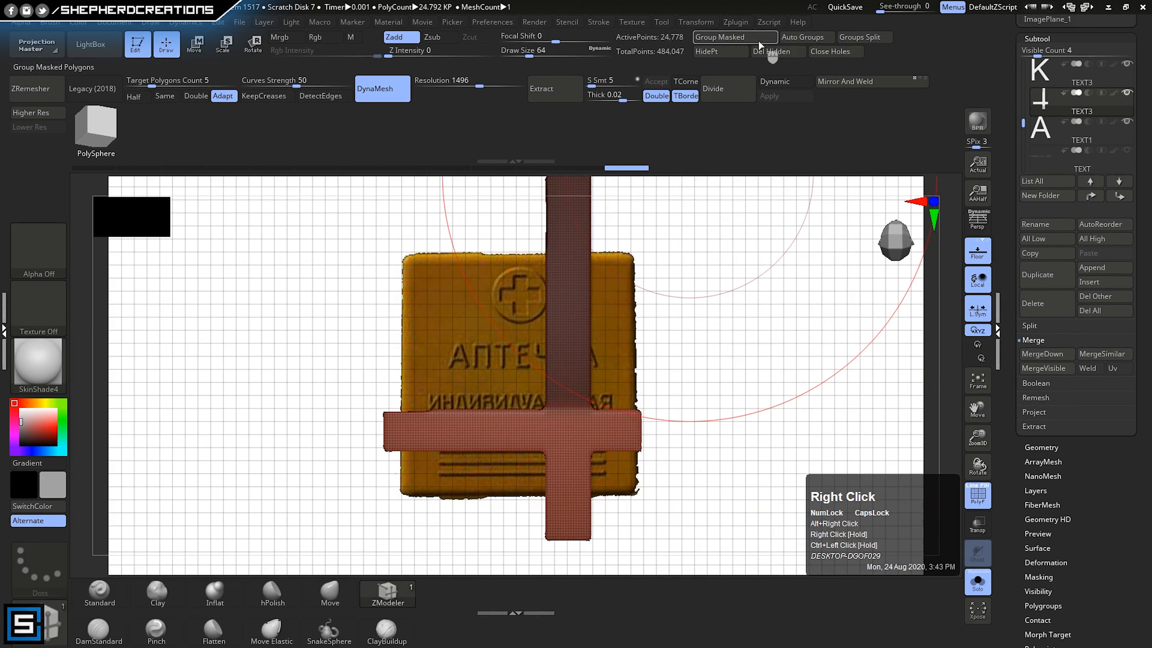
pyautogui.click(742, 38)
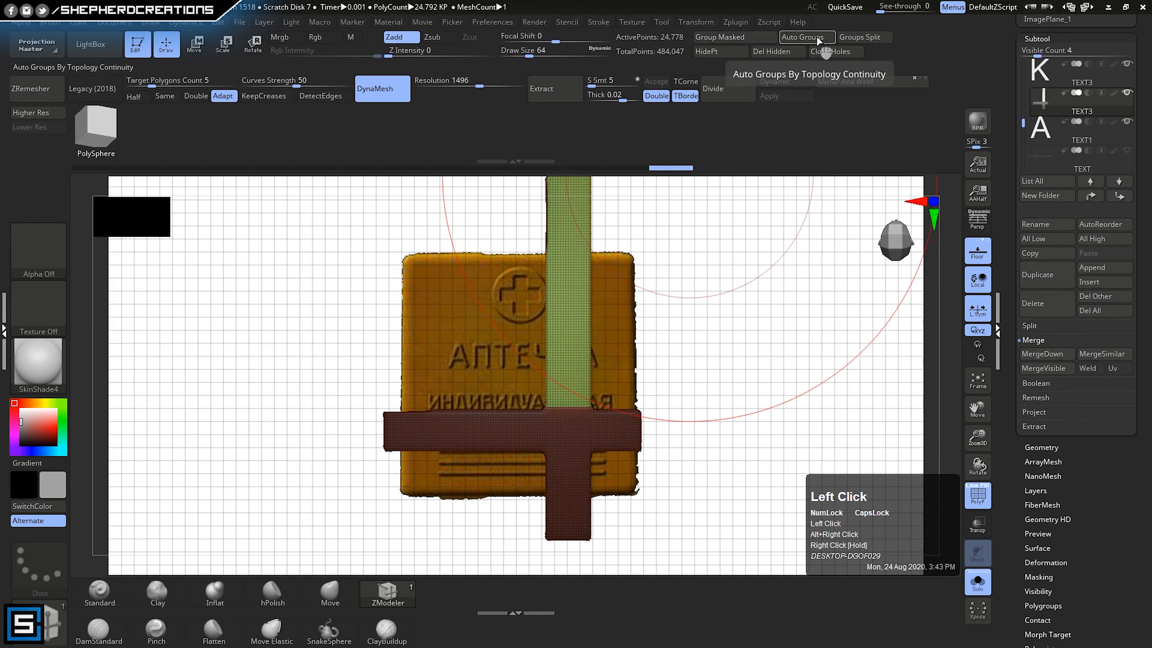
# - Split the 4 by polygroups into separate subtools and duplicate the upper vertical stem piece
pyautogui.click(864, 39)
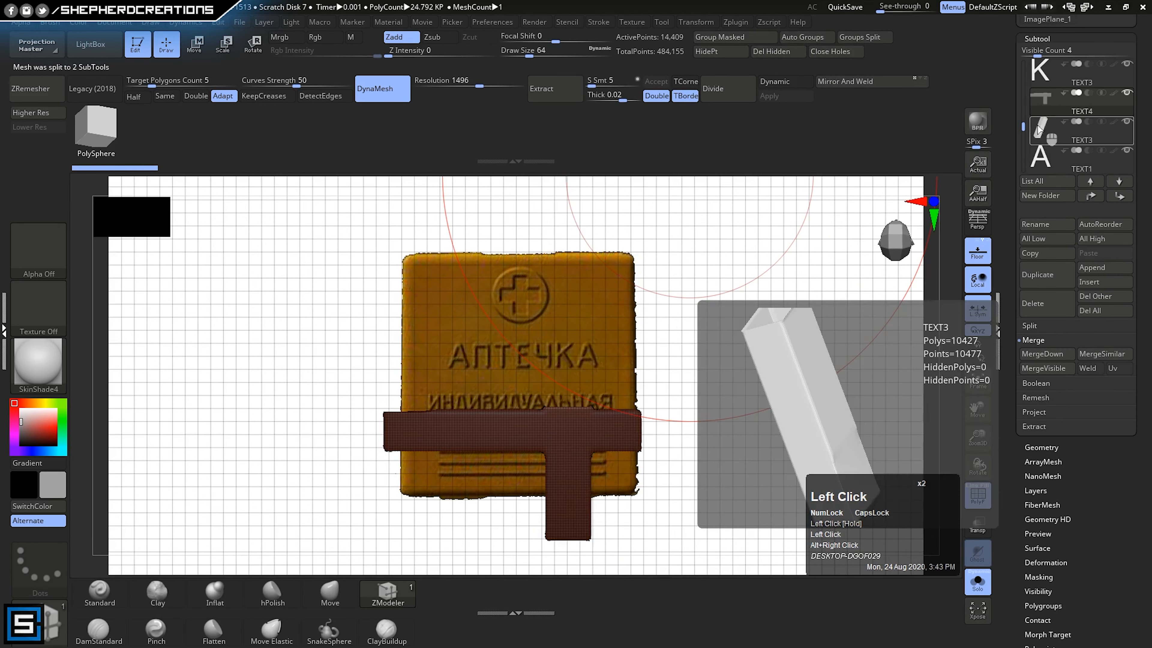
pyautogui.click(1046, 130)
pyautogui.moveTo(694, 299)
pyautogui.mouseDown(button='right')
pyautogui.moveTo(732, 319)
pyautogui.moveTo(706, 301)
pyautogui.mouseUp(button='right')
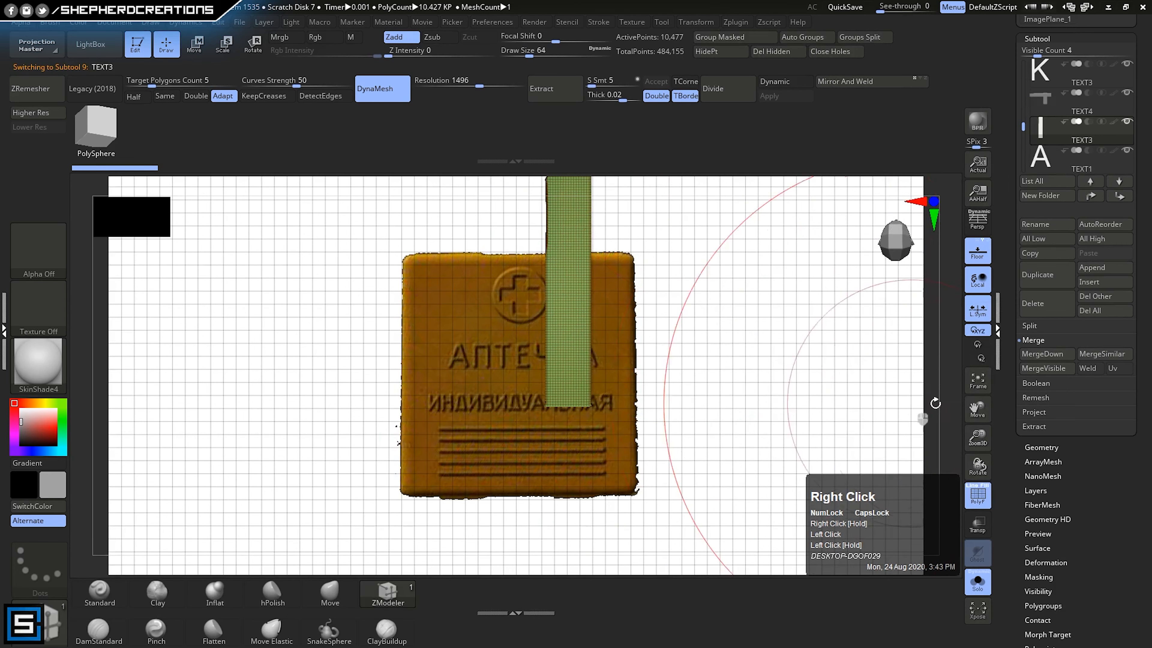
pyautogui.click(1038, 270)
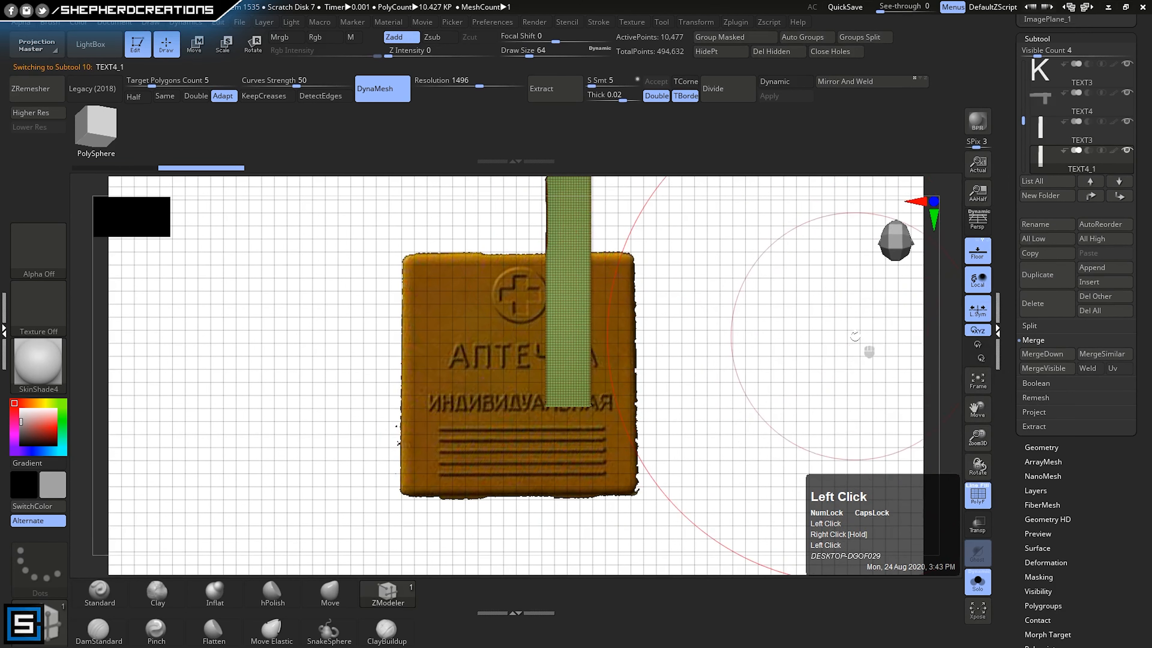
pyautogui.keyDown('alt'); pyautogui.moveTo(663, 301); pyautogui.dragTo(673, 338, button='right'); pyautogui.keyUp('alt')
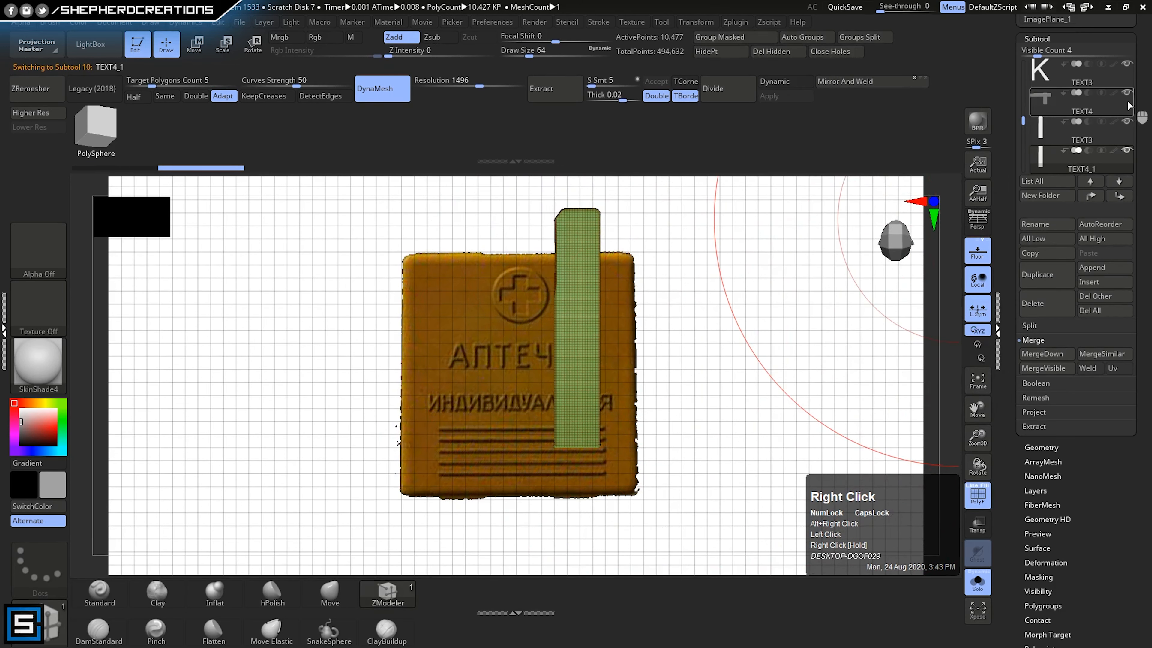
pyautogui.click(978, 588)
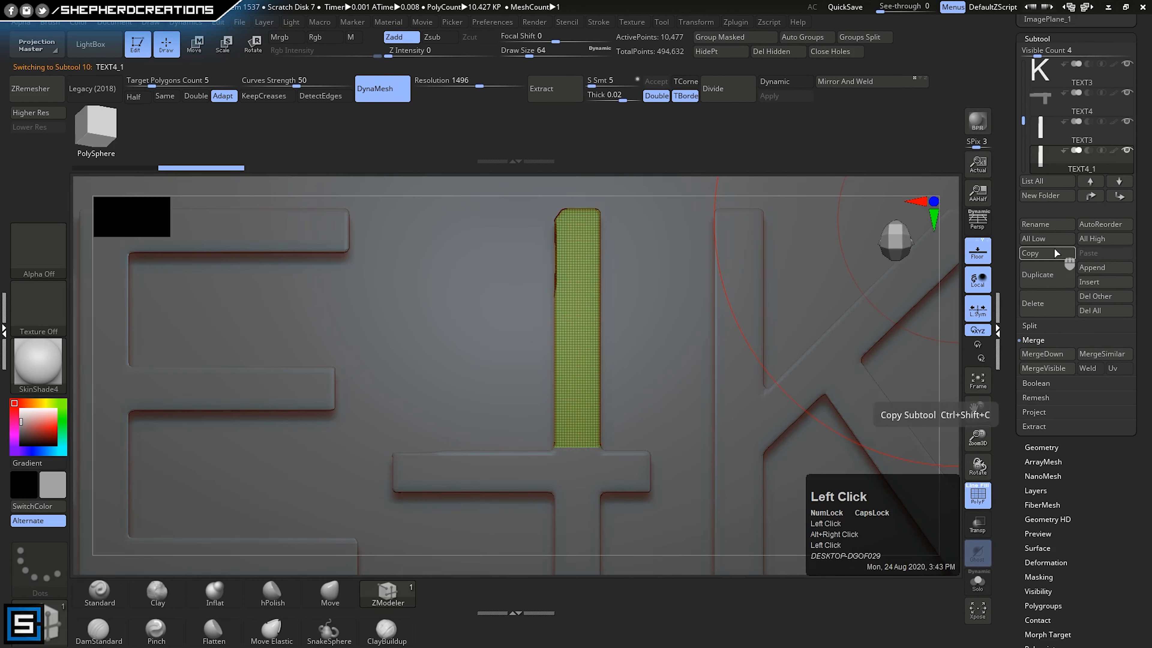
# - Move the duplicated stem horizontally along X so it stands over the crossbar's end nearest the Е
pyautogui.click(194, 44)
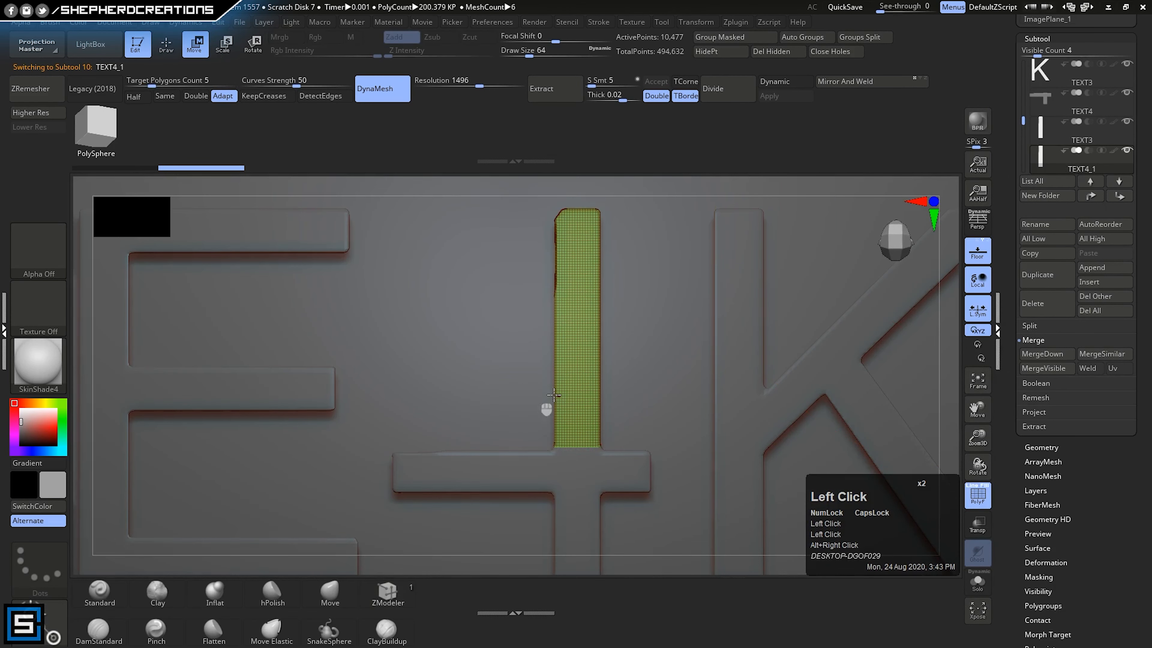
pyautogui.keyDown('ctrl'); pyautogui.moveTo(670, 408); pyautogui.dragTo(623, 227, button='right'); pyautogui.keyUp('ctrl')
pyautogui.keyDown('alt'); pyautogui.moveTo(634, 333); pyautogui.dragTo(807, 152, button='right'); pyautogui.keyUp('alt')
pyautogui.keyDown('ctrl'); pyautogui.moveTo(653, 382); pyautogui.dragTo(623, 308, button='right'); pyautogui.keyUp('ctrl')
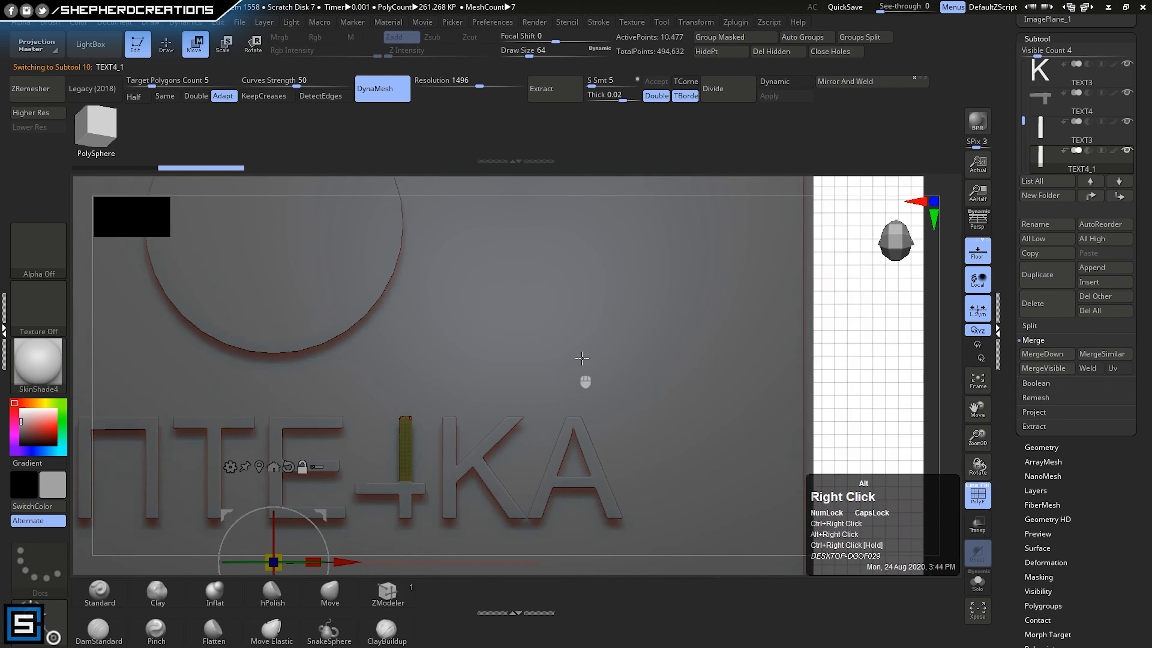
pyautogui.keyDown('alt'); pyautogui.moveTo(582, 358); pyautogui.dragTo(669, 281, button='right'); pyautogui.keyUp('alt')
pyautogui.click(348, 389)
pyautogui.keyDown('ctrl'); pyautogui.moveTo(590, 392); pyautogui.dragTo(671, 374, button='right'); pyautogui.keyUp('ctrl')
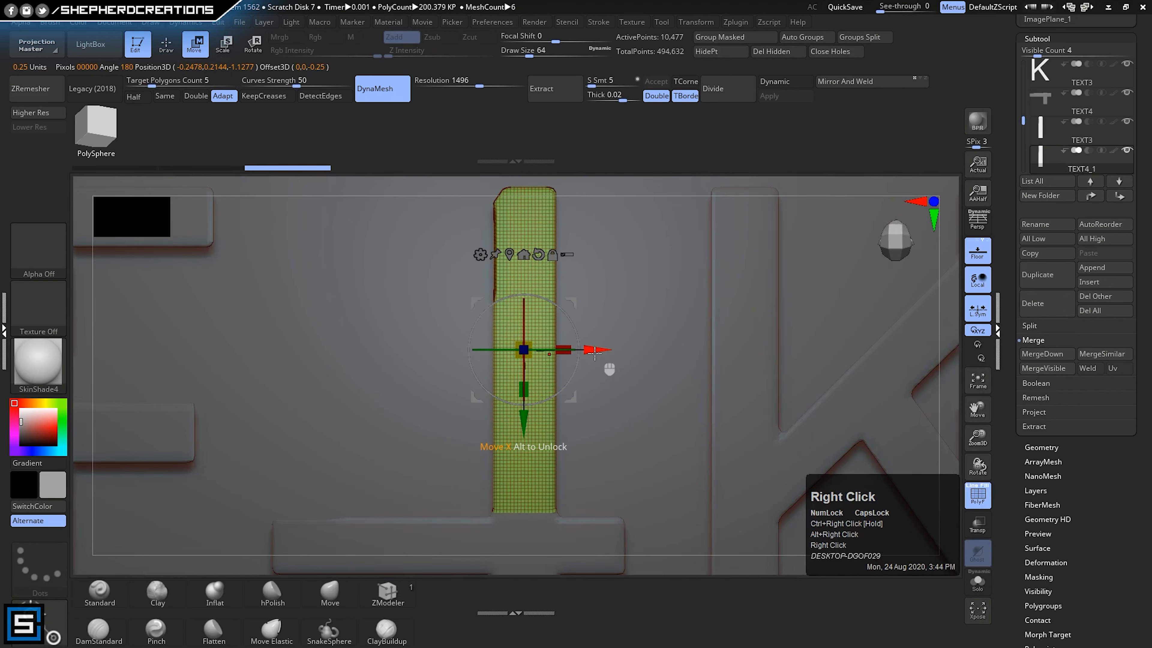
pyautogui.moveTo(595, 352); pyautogui.dragTo(378, 354)
pyautogui.keyDown('ctrl'); pyautogui.moveTo(598, 368); pyautogui.dragTo(625, 321, button='right'); pyautogui.keyUp('ctrl')
pyautogui.keyDown('alt'); pyautogui.moveTo(625, 321); pyautogui.dragTo(625, 396, button='right'); pyautogui.keyUp('alt')
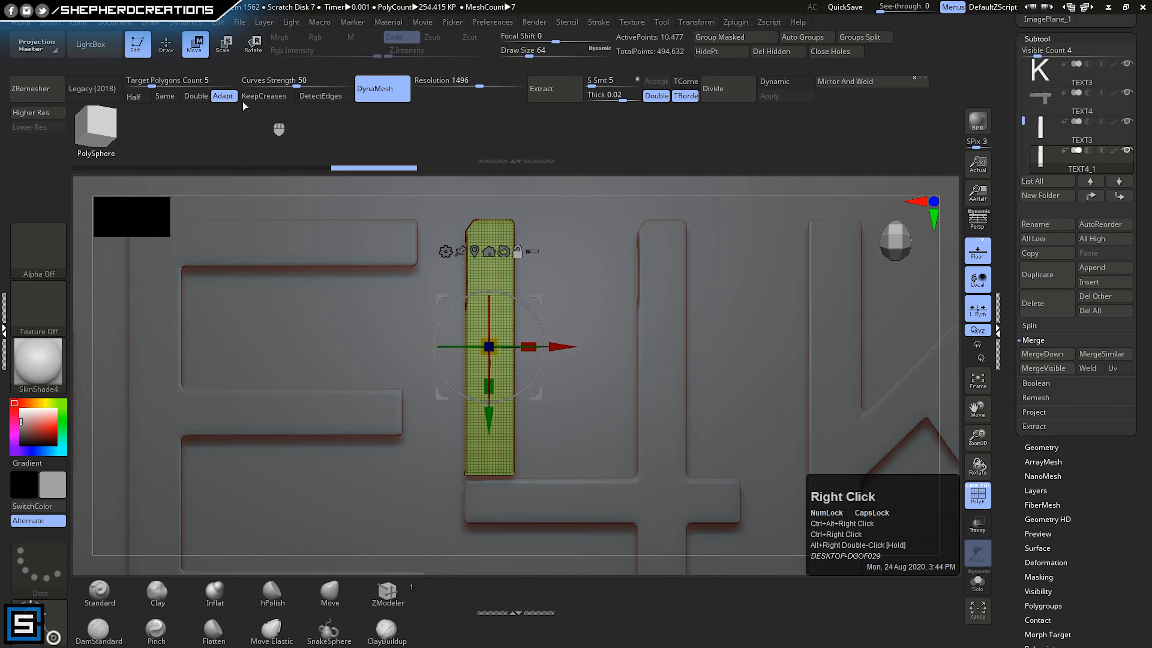
# - Mask the stem copy, isolate it, and try to clear its mask
pyautogui.doubleClick(136, 52)
pyautogui.keyDown('ctrl'); pyautogui.moveTo(453, 259); pyautogui.dragTo(524, 443); pyautogui.keyUp('ctrl')
pyautogui.keyDown('ctrl'); pyautogui.moveTo(544, 429); pyautogui.dragTo(552, 306, button='right'); pyautogui.keyUp('ctrl')
pyautogui.keyDown('ctrl'); pyautogui.click(574, 313); pyautogui.keyUp('ctrl')
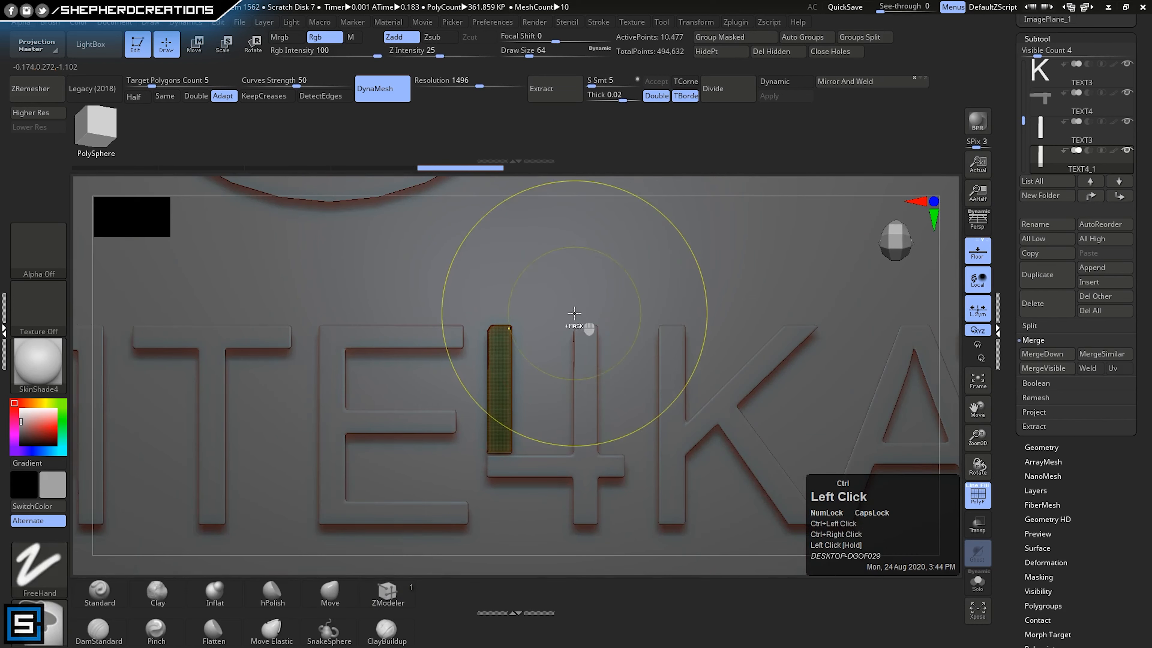
pyautogui.keyDown('ctrl'); pyautogui.moveTo(581, 371); pyautogui.dragTo(630, 322, button='right'); pyautogui.keyUp('ctrl')
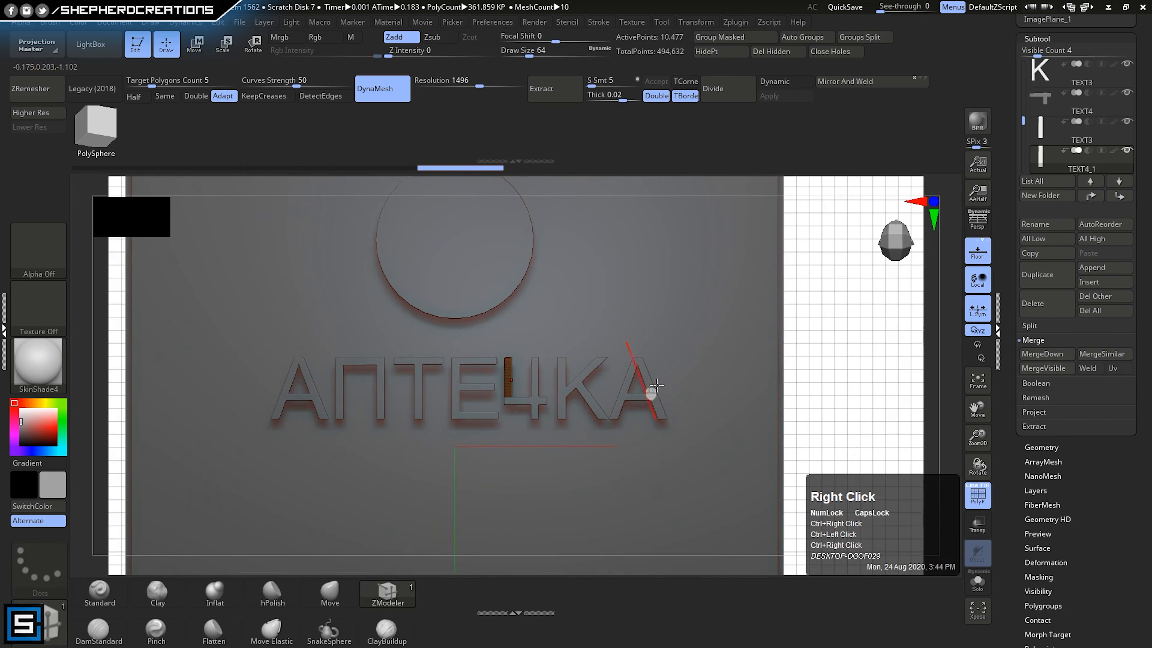
pyautogui.click(977, 583)
pyautogui.moveTo(571, 430); pyautogui.dragTo(657, 303, button='right')
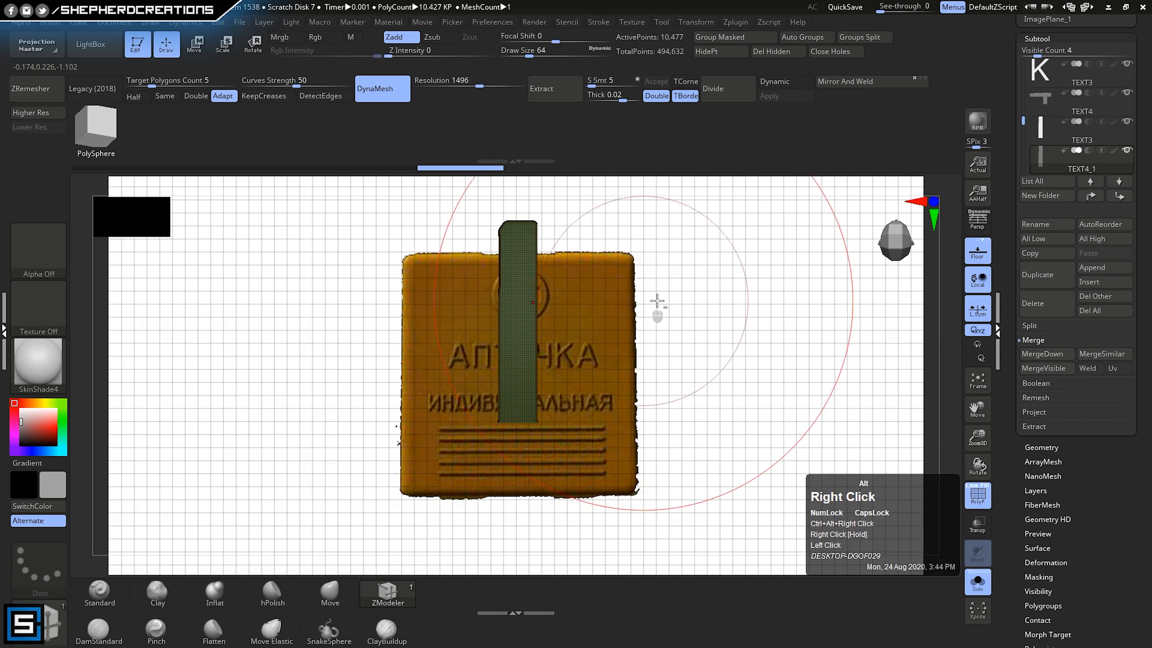
pyautogui.keyDown('ctrl'); pyautogui.doubleClick(734, 344); pyautogui.keyUp('ctrl')
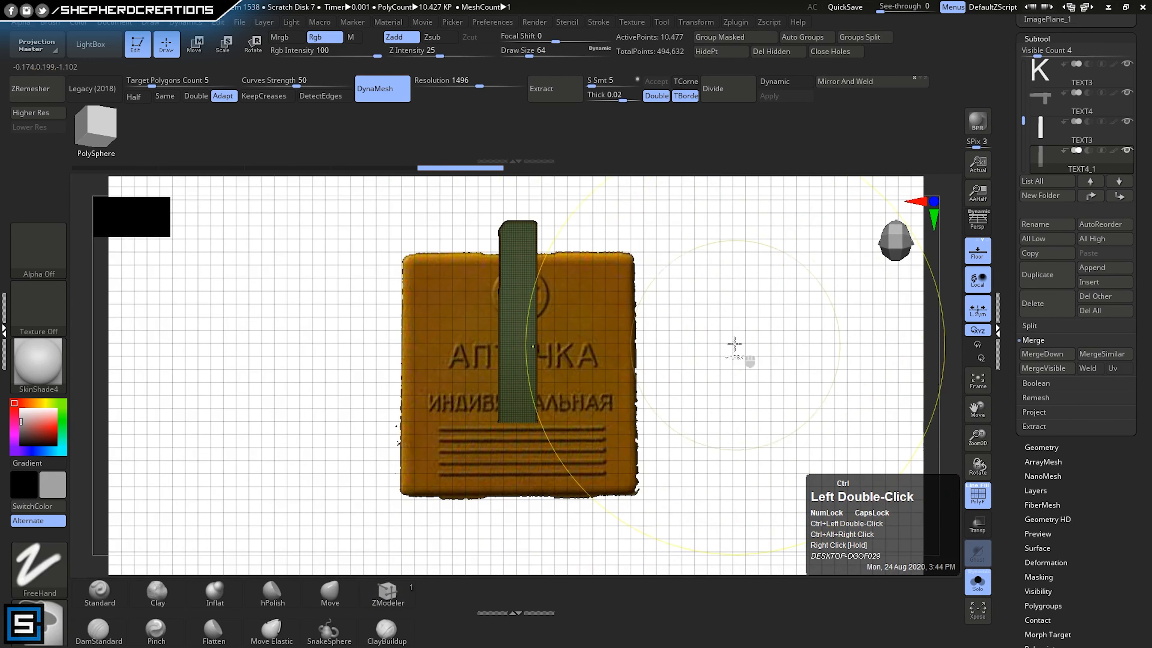
pyautogui.keyDown('ctrl'); pyautogui.click(718, 308); pyautogui.keyUp('ctrl')
pyautogui.keyDown('ctrl'); pyautogui.doubleClick(684, 255); pyautogui.keyUp('ctrl')
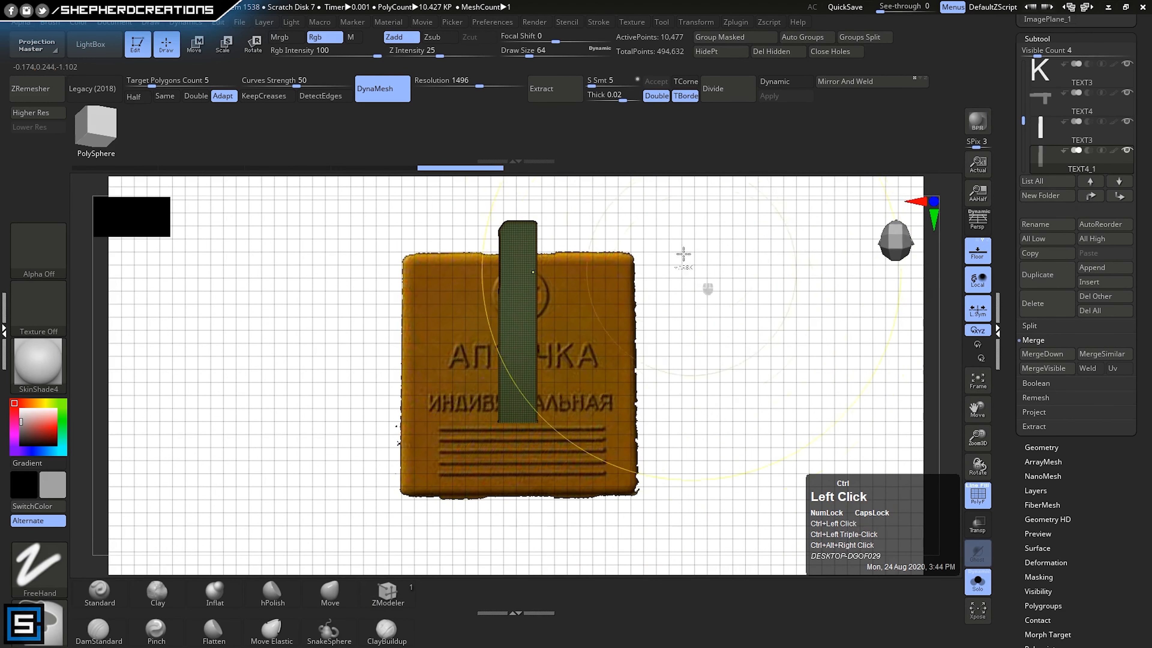
pyautogui.click(132, 48)
pyautogui.click(132, 48)
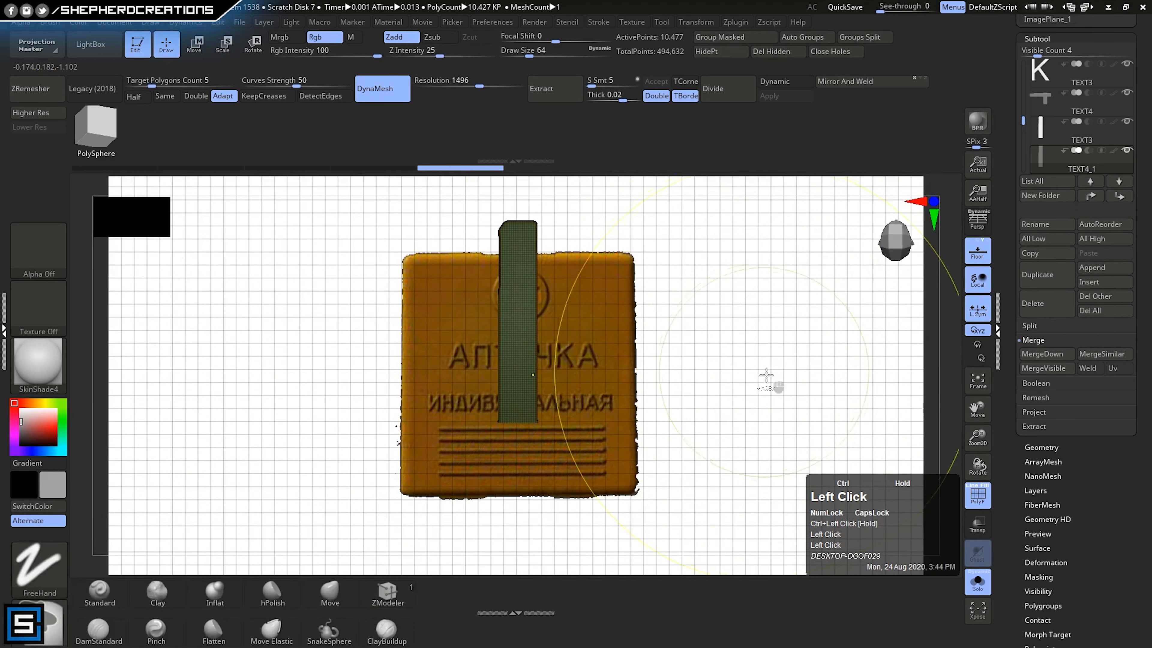
# - Reduce the draw size to 13 and DynaMesh the isolated stem copy at a resolution of 1496
pyautogui.moveTo(521, 53); pyautogui.dragTo(516, 51)
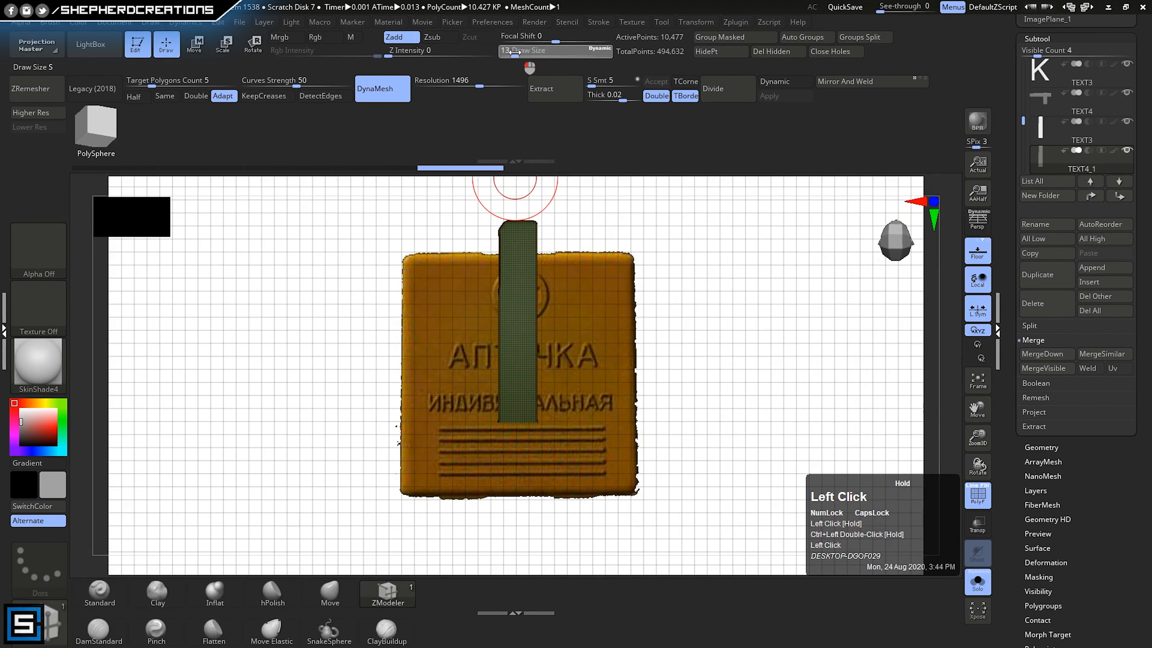
pyautogui.keyDown('alt'); pyautogui.moveTo(620, 263); pyautogui.dragTo(697, 241, button='right'); pyautogui.keyUp('alt')
pyautogui.keyDown('alt'); pyautogui.moveTo(733, 300); pyautogui.dragTo(657, 360, button='right'); pyautogui.keyUp('alt')
pyautogui.keyDown('ctrl'); pyautogui.moveTo(724, 417); pyautogui.dragTo(698, 344, button='right'); pyautogui.keyUp('ctrl')
pyautogui.keyDown('alt'); pyautogui.moveTo(714, 481); pyautogui.dragTo(705, 320, button='right'); pyautogui.keyUp('alt')
pyautogui.keyDown('ctrl'); pyautogui.moveTo(706, 399); pyautogui.dragTo(695, 353, button='right'); pyautogui.keyUp('ctrl')
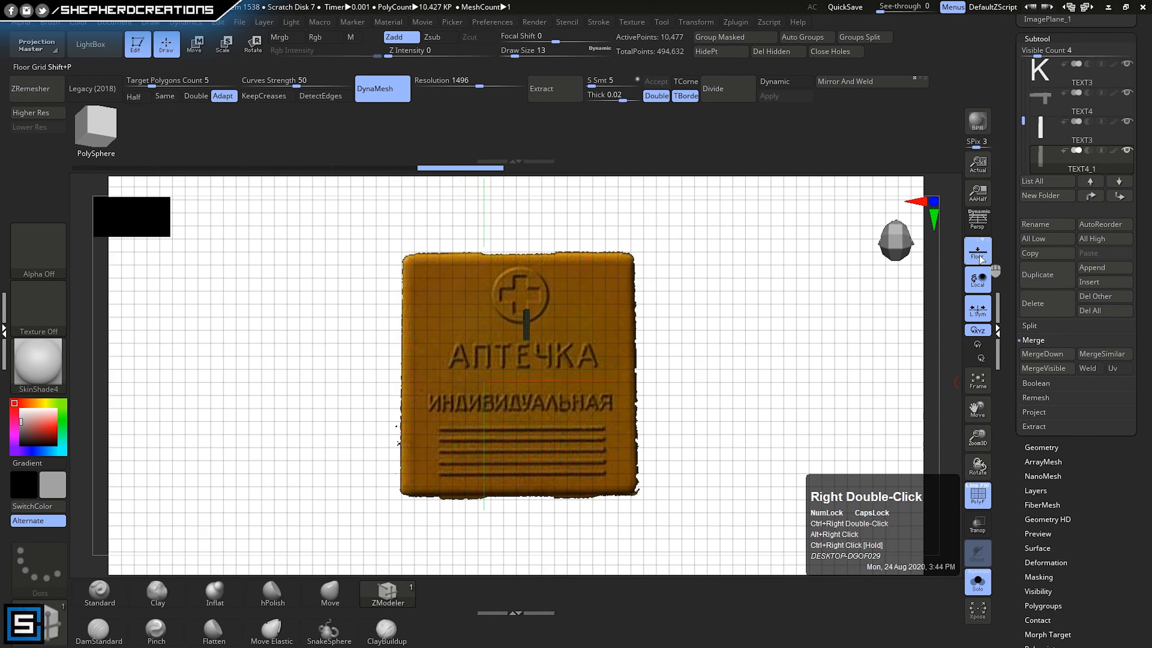
pyautogui.keyDown('ctrl'); pyautogui.click(669, 261); pyautogui.keyUp('ctrl')
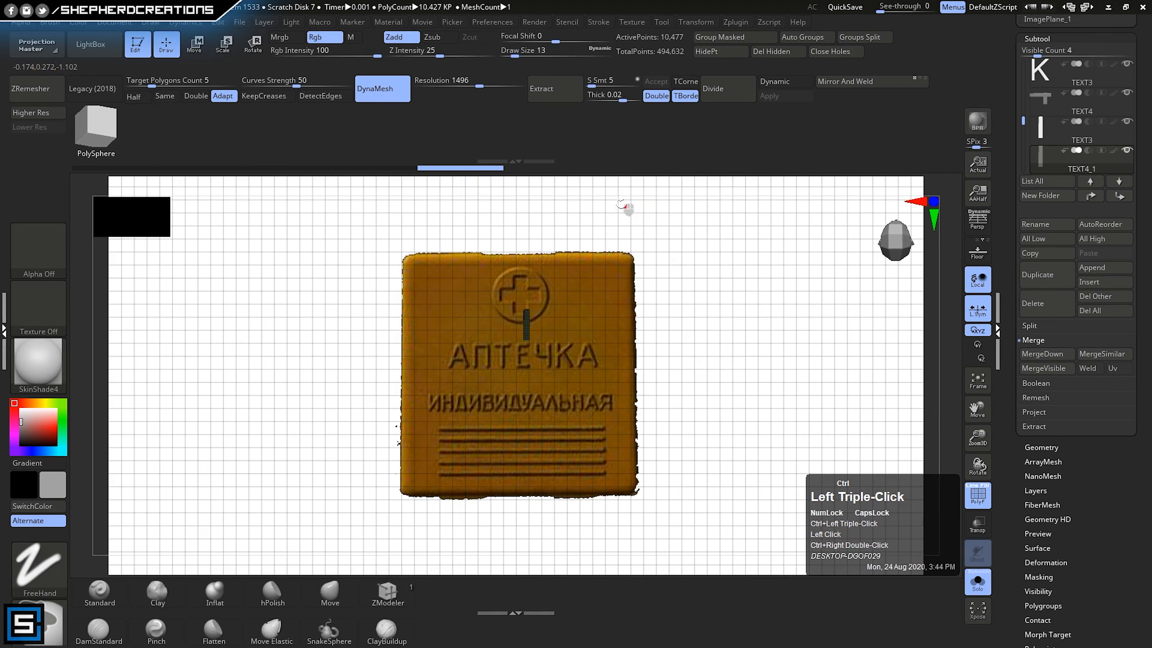
pyautogui.keyDown('ctrl'); pyautogui.moveTo(603, 190); pyautogui.dragTo(697, 304); pyautogui.keyUp('ctrl')
pyautogui.keyDown('ctrl'); pyautogui.moveTo(546, 317); pyautogui.dragTo(644, 633, button='right'); pyautogui.keyUp('ctrl')
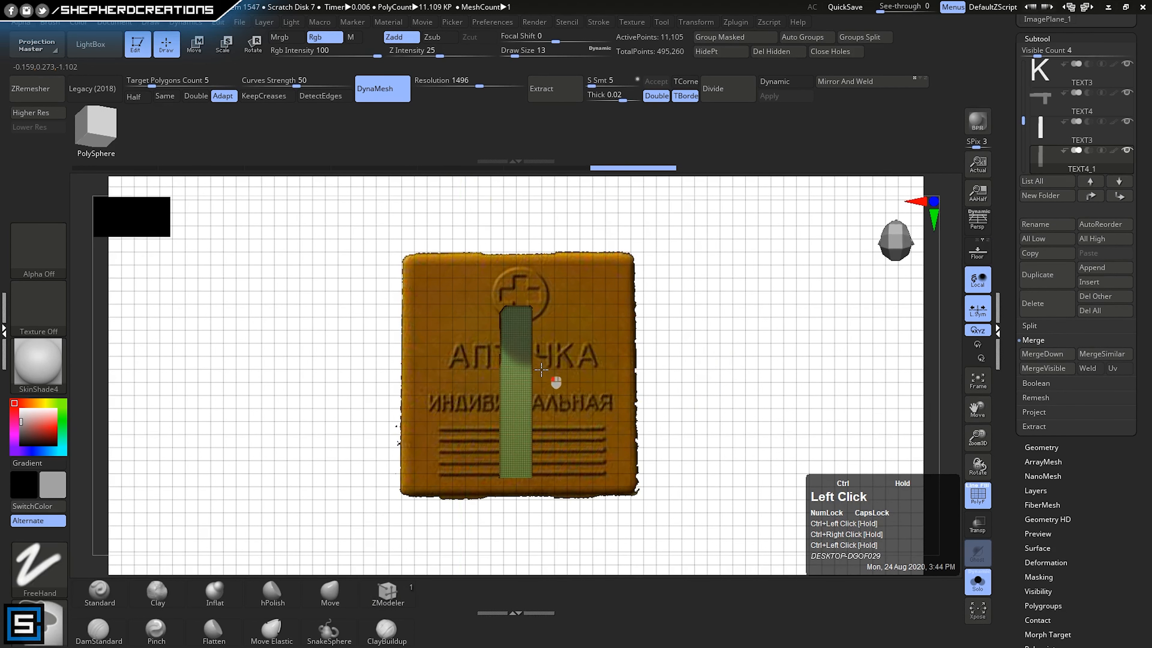
# - Clear the mask from the remeshed stem copy and switch the sculpting brush to Clay
pyautogui.keyDown('ctrl'); pyautogui.rightClick(688, 320); pyautogui.keyUp('ctrl')
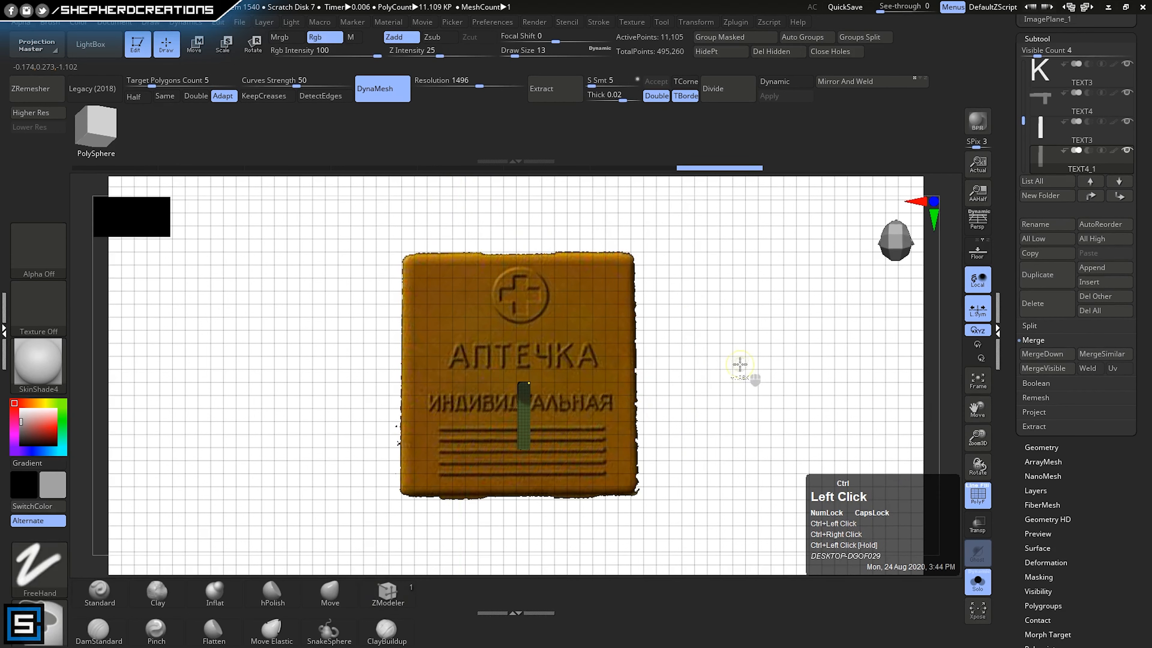
pyautogui.keyDown('ctrl'); pyautogui.moveTo(749, 400); pyautogui.dragTo(707, 346, button='right'); pyautogui.keyUp('ctrl')
pyautogui.keyDown('ctrl'); pyautogui.moveTo(704, 233); pyautogui.dragTo(754, 313); pyautogui.keyUp('ctrl')
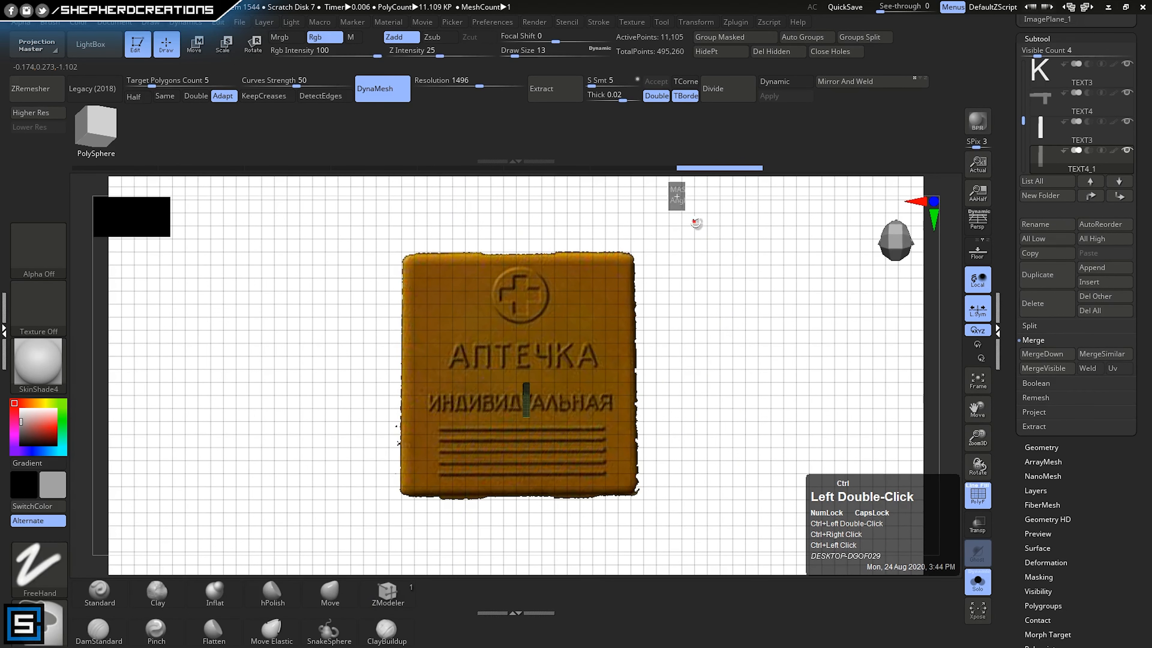
pyautogui.keyDown('alt'); pyautogui.moveTo(686, 396); pyautogui.dragTo(690, 334, button='right'); pyautogui.keyUp('alt')
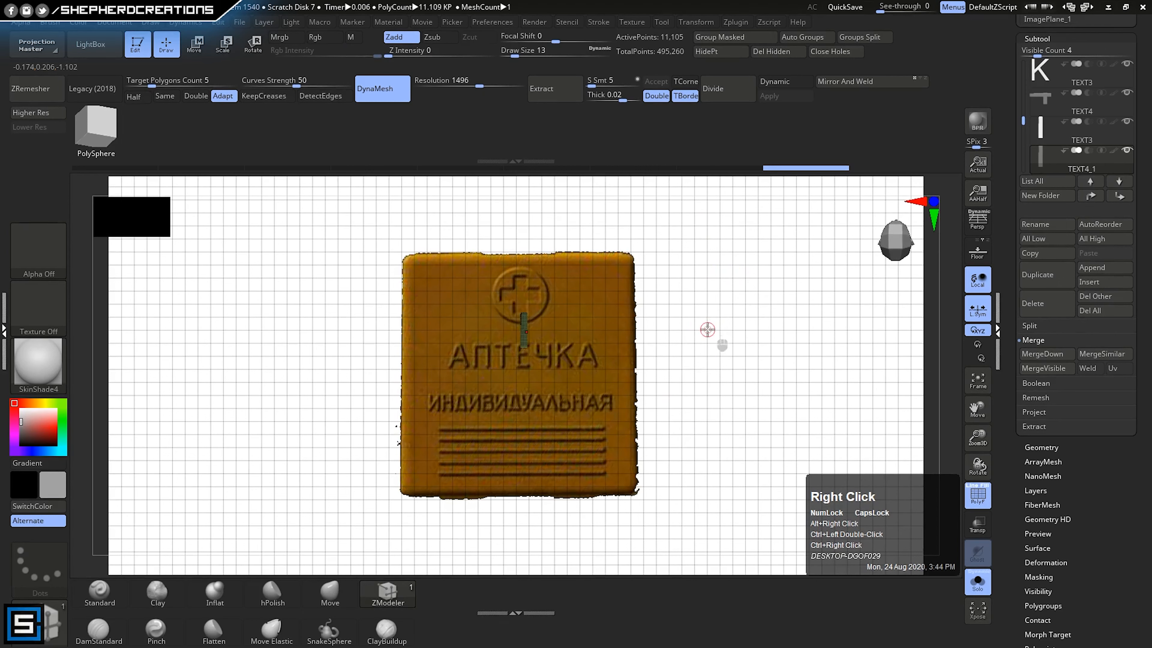
pyautogui.click(240, 23)
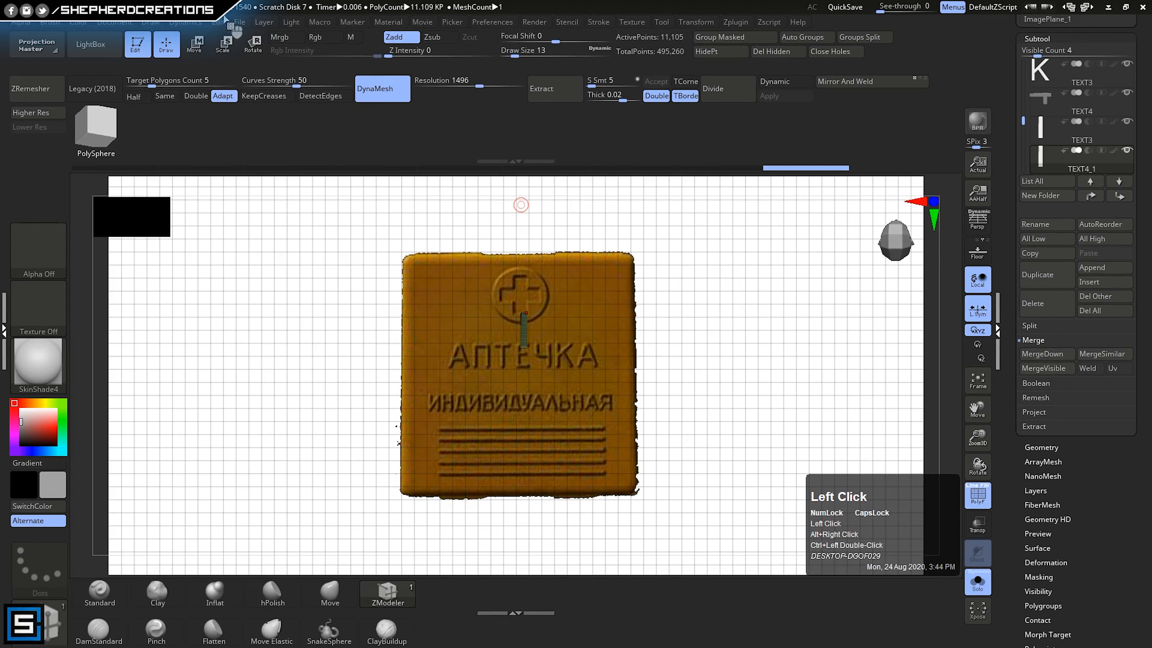
pyautogui.click(236, 24)
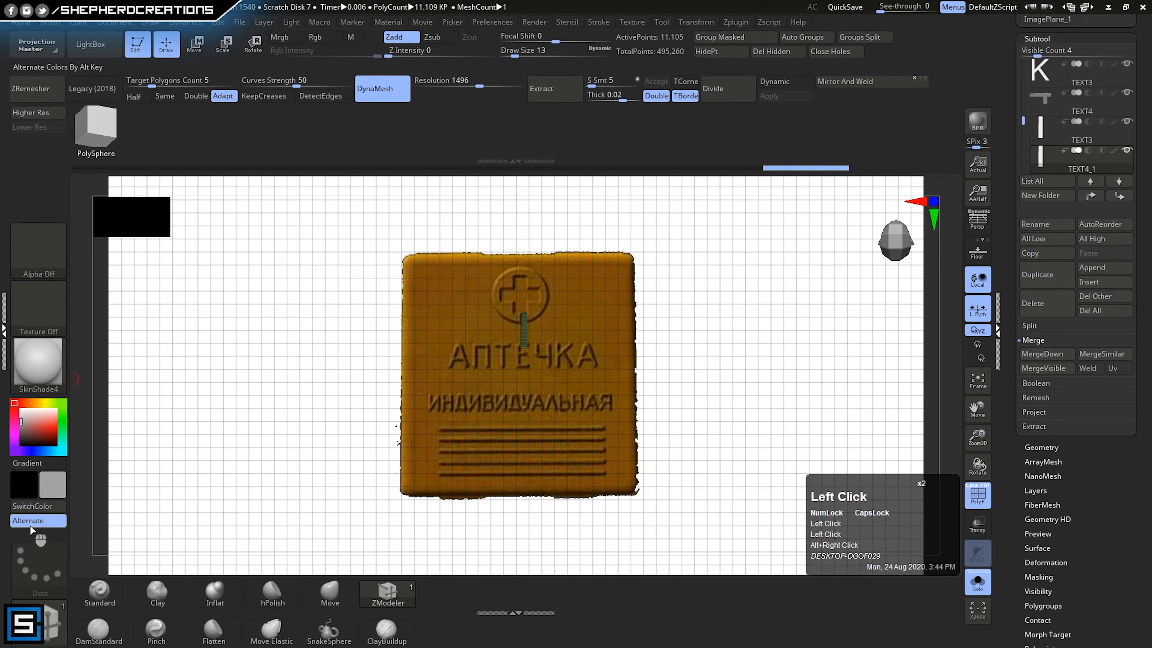
pyautogui.click(48, 640)
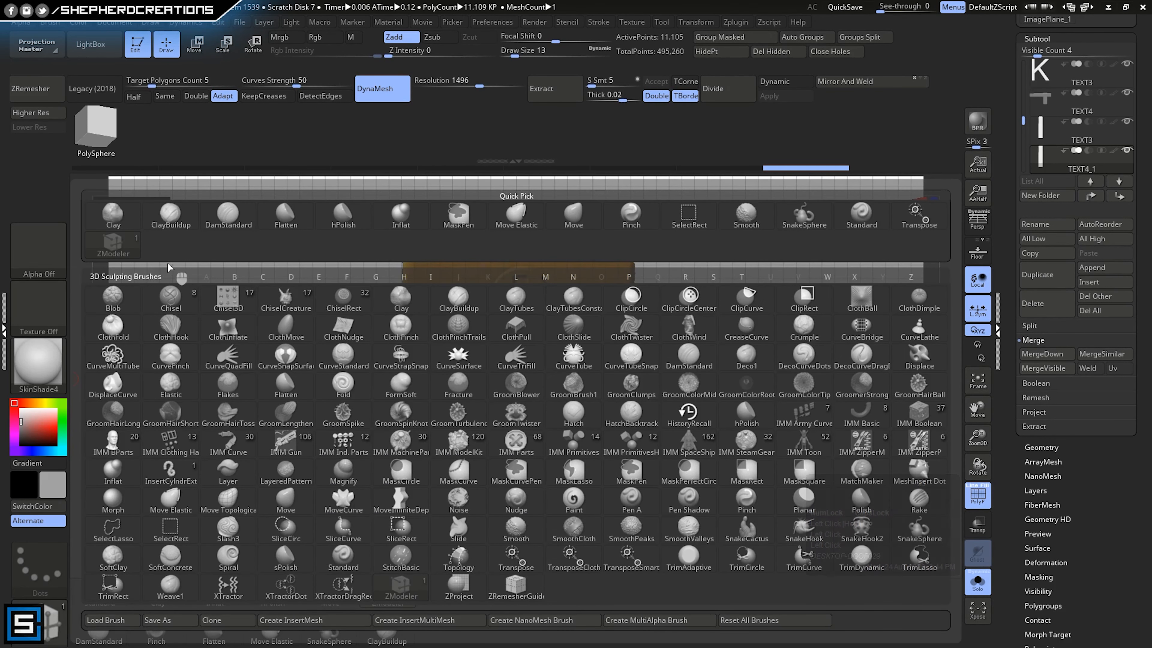
pyautogui.click(126, 229)
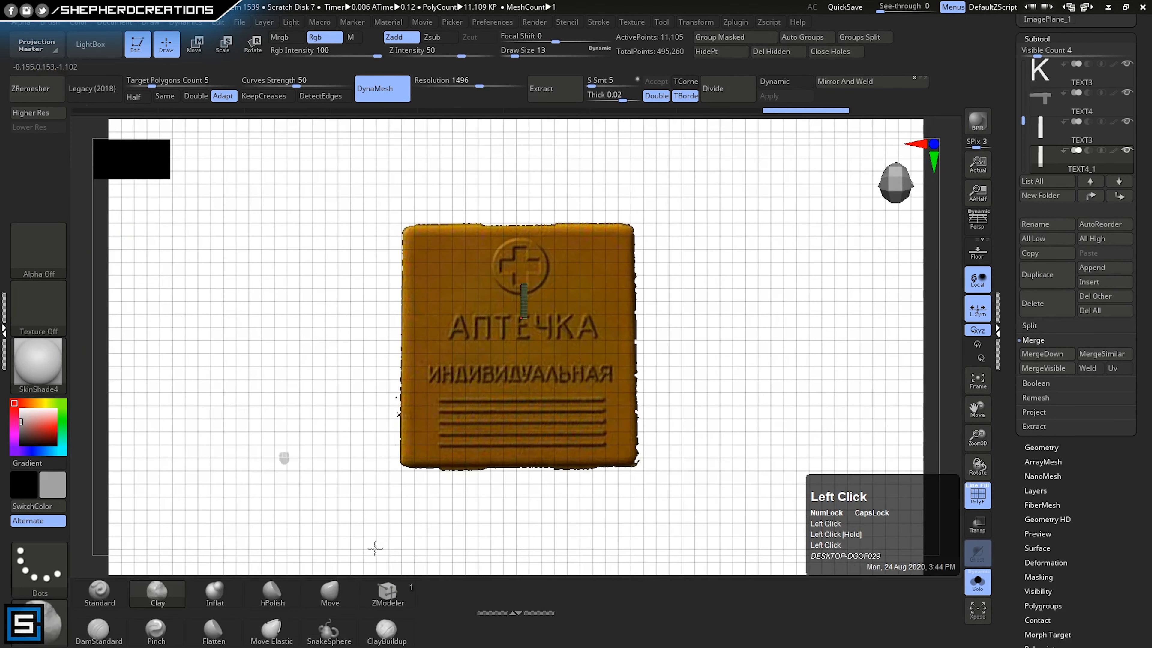
pyautogui.keyDown('ctrl'); pyautogui.moveTo(562, 331); pyautogui.dragTo(584, 463, button='right'); pyautogui.keyUp('ctrl')
pyautogui.keyDown('ctrl'); pyautogui.click(611, 214); pyautogui.keyUp('ctrl')
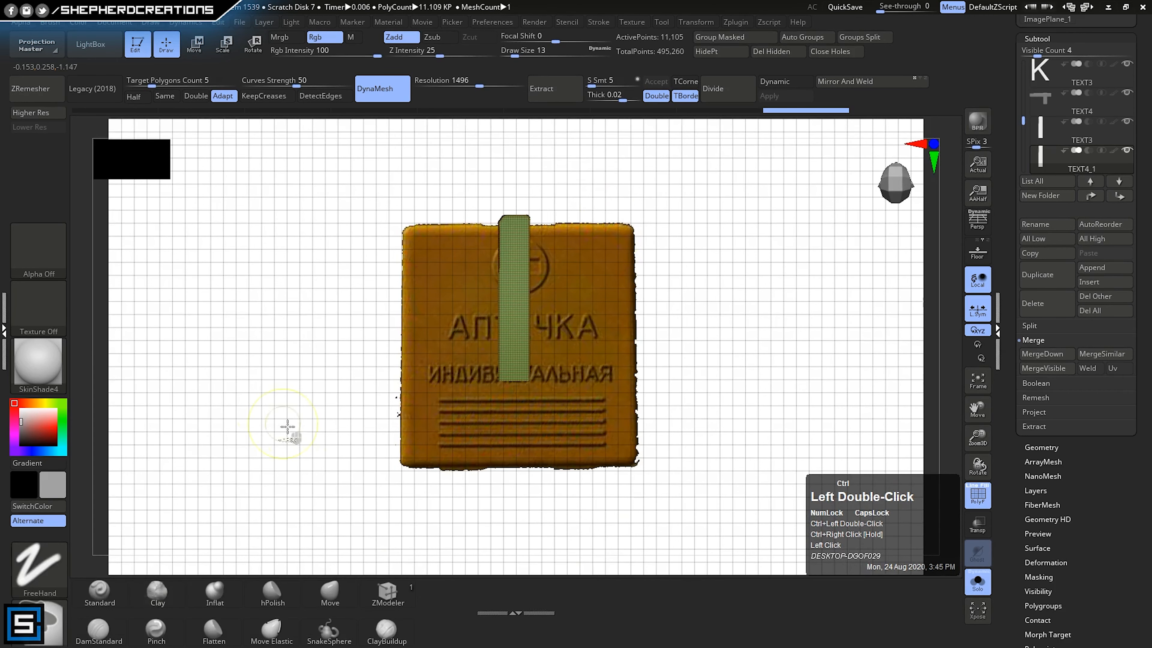
# - Switch the masking brush to MaskRect, mask the stem copy except its bottom end, and leave isolation
pyautogui.keyDown('ctrl'); pyautogui.click(46, 636); pyautogui.keyUp('ctrl')
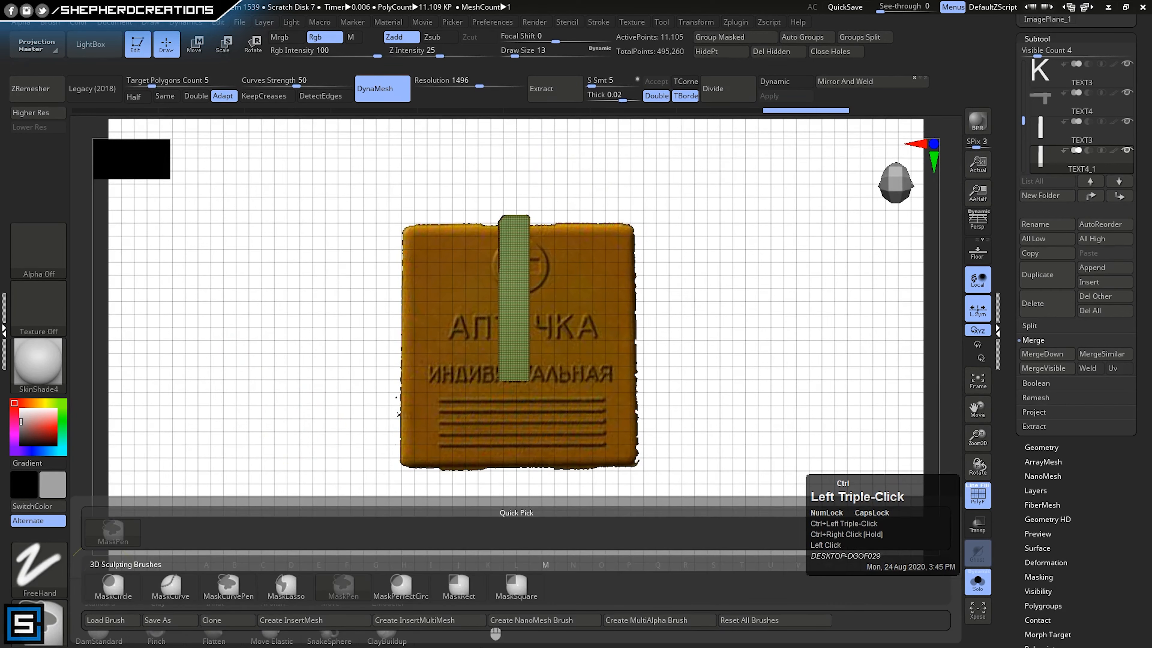
pyautogui.click(470, 595)
pyautogui.moveTo(402, 164)
pyautogui.keyDown('ctrl'); pyautogui.mouseDown()
pyautogui.moveTo(507, 215)
pyautogui.moveTo(575, 293)
pyautogui.moveTo(577, 381)
pyautogui.mouseUp(); pyautogui.keyUp('ctrl')
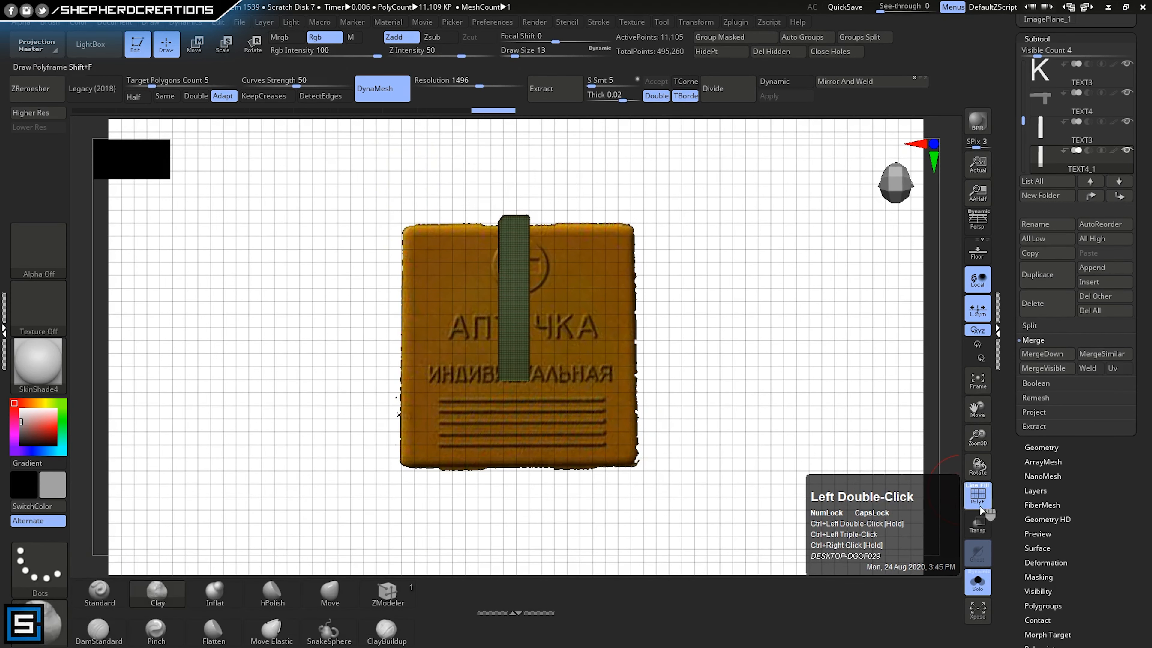
pyautogui.click(980, 583)
# - Move the stem copy's unmasked bottom end down along Y so it meets the crossbar
pyautogui.keyDown('ctrl'); pyautogui.moveTo(625, 436); pyautogui.dragTo(643, 621, button='right'); pyautogui.keyUp('ctrl')
pyautogui.click(202, 54)
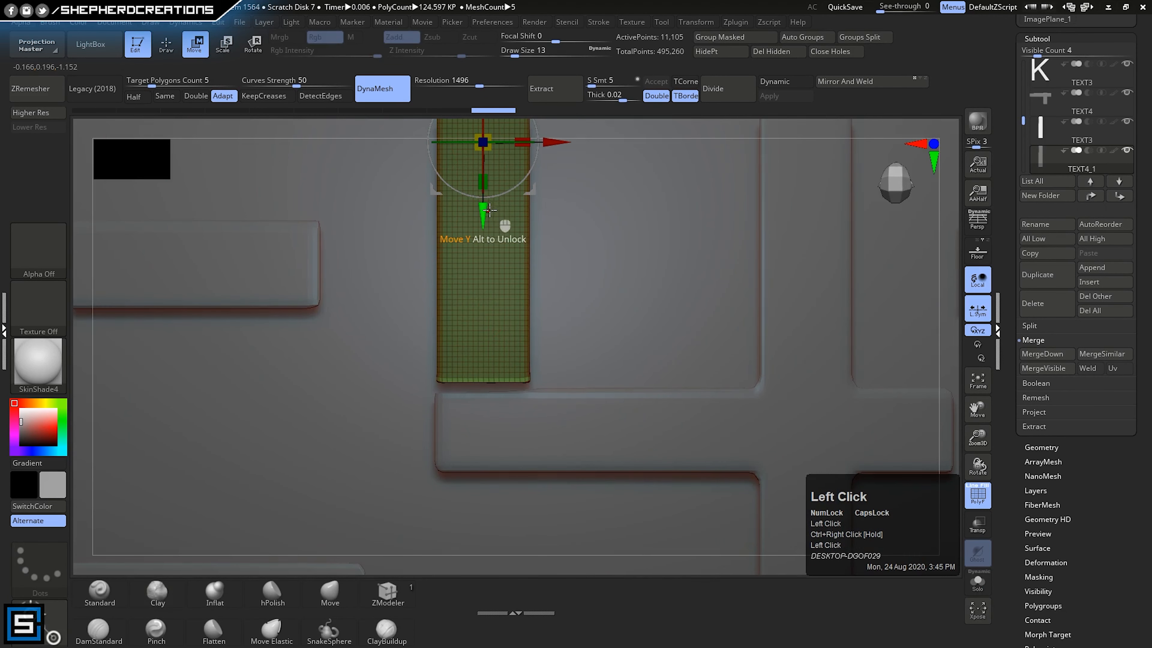
pyautogui.moveTo(486, 217); pyautogui.dragTo(486, 245)
pyautogui.keyDown('ctrl'); pyautogui.moveTo(642, 387); pyautogui.dragTo(656, 303, button='right'); pyautogui.keyUp('ctrl')
pyautogui.keyDown('ctrl'); pyautogui.moveTo(695, 245); pyautogui.dragTo(716, 289); pyautogui.keyUp('ctrl')
# - Clear the stray model copies from the canvas and return to editing the stem copy in the plate text
pyautogui.click(166, 44)
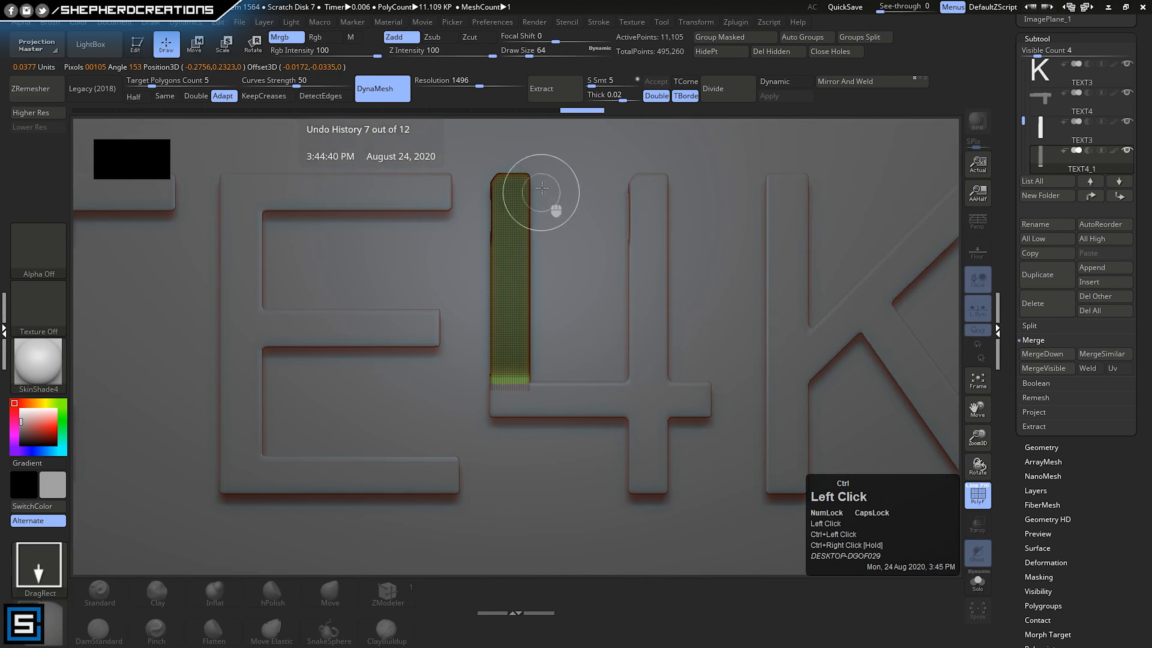
pyautogui.keyDown('alt'); pyautogui.rightClick(584, 434); pyautogui.keyUp('alt')
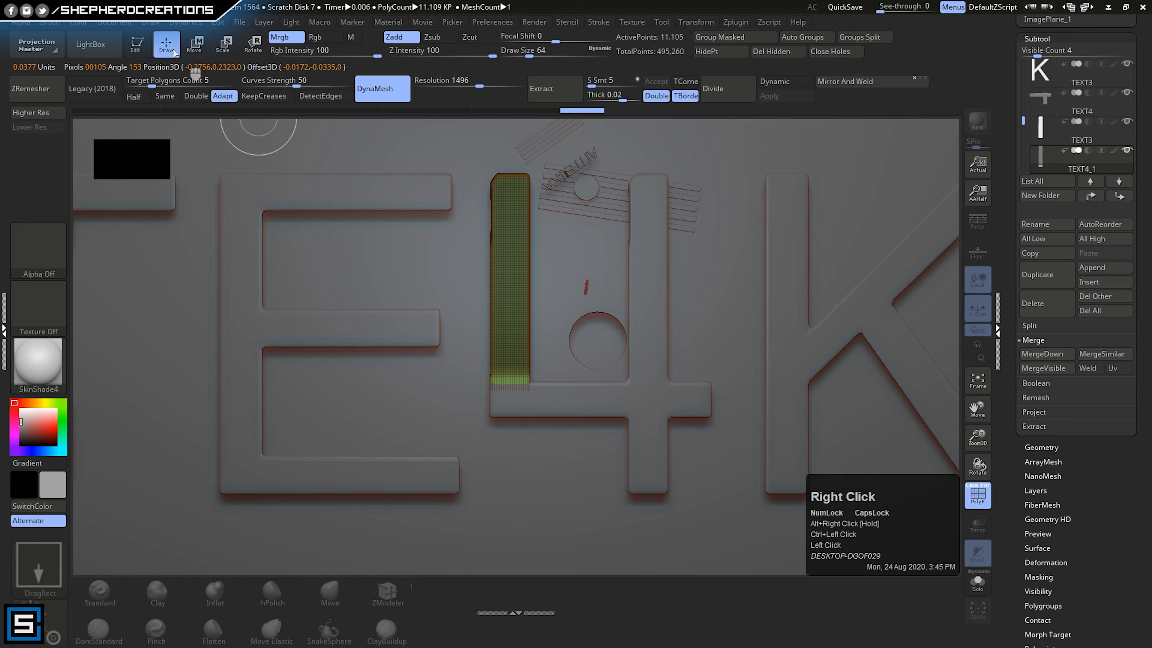
pyautogui.click(136, 44)
pyautogui.moveTo(650, 433)
pyautogui.mouseDown(button='right')
pyautogui.moveTo(630, 368)
pyautogui.moveTo(630, 442)
pyautogui.mouseUp(button='right')
pyautogui.hotkey('ctrl', 'n')
pyautogui.moveTo(569, 312); pyautogui.dragTo(733, 388, button='right')
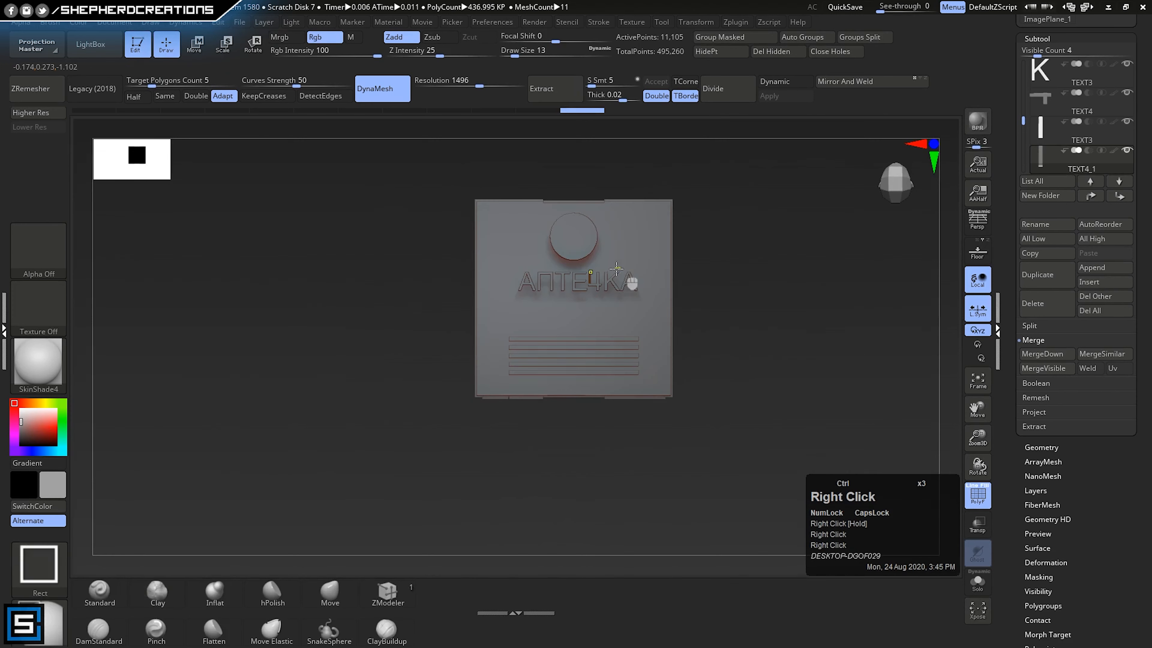
pyautogui.keyDown('ctrl'); pyautogui.moveTo(616, 268); pyautogui.dragTo(497, 396, button='right'); pyautogui.keyUp('ctrl')
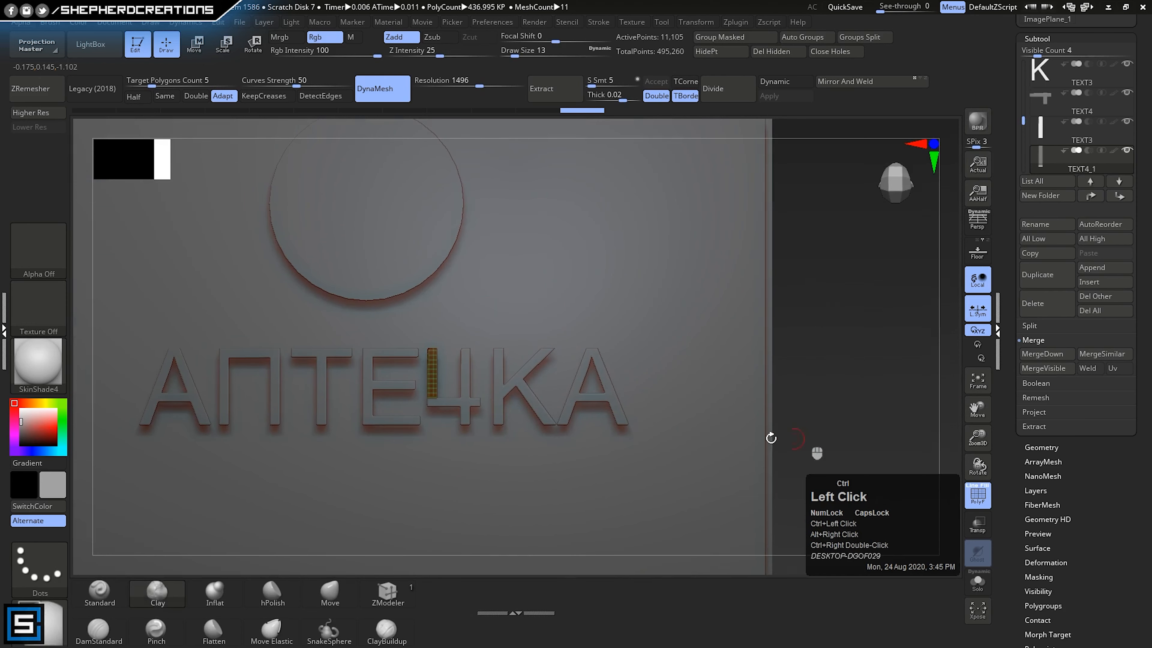
pyautogui.moveTo(771, 438)
pyautogui.keyDown('ctrl'); pyautogui.mouseDown(button='right')
pyautogui.moveTo(707, 347)
pyautogui.moveTo(612, 419)
pyautogui.moveTo(565, 508)
pyautogui.mouseUp(button='right'); pyautogui.keyUp('ctrl')
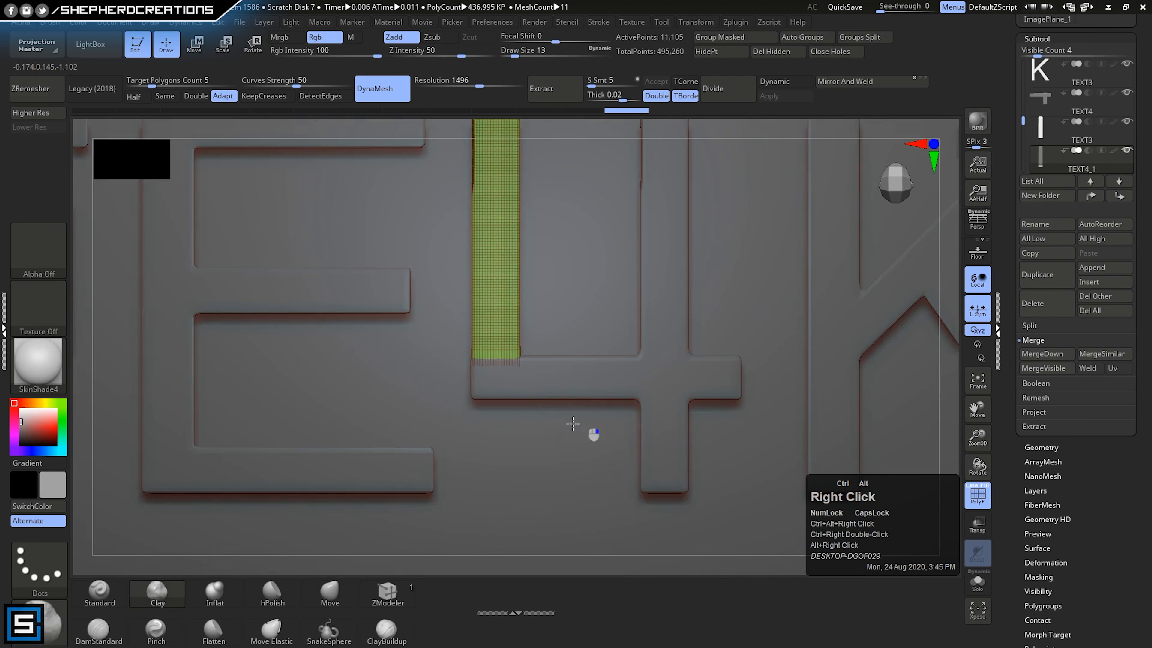
# - Merge the crossbar piece with both stem pieces below it and remesh them into a single letter Ч
pyautogui.keyDown('alt'); pyautogui.moveTo(573, 423); pyautogui.dragTo(437, 525, button='right'); pyautogui.keyUp('alt')
pyautogui.click(1040, 135)
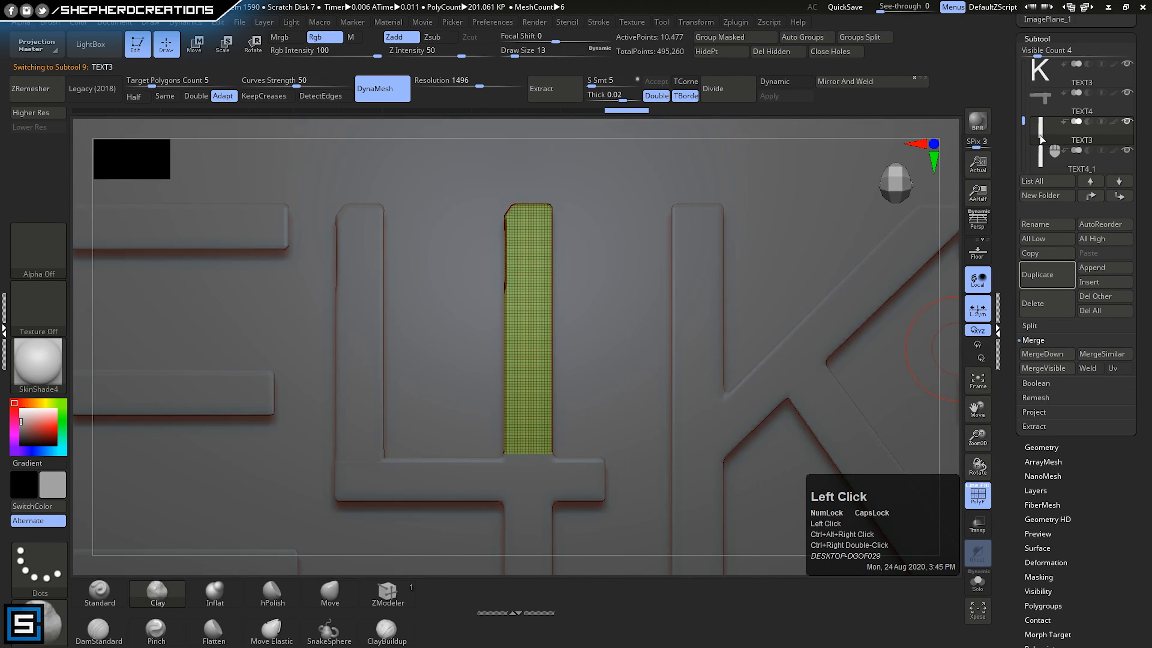
pyautogui.click(1037, 112)
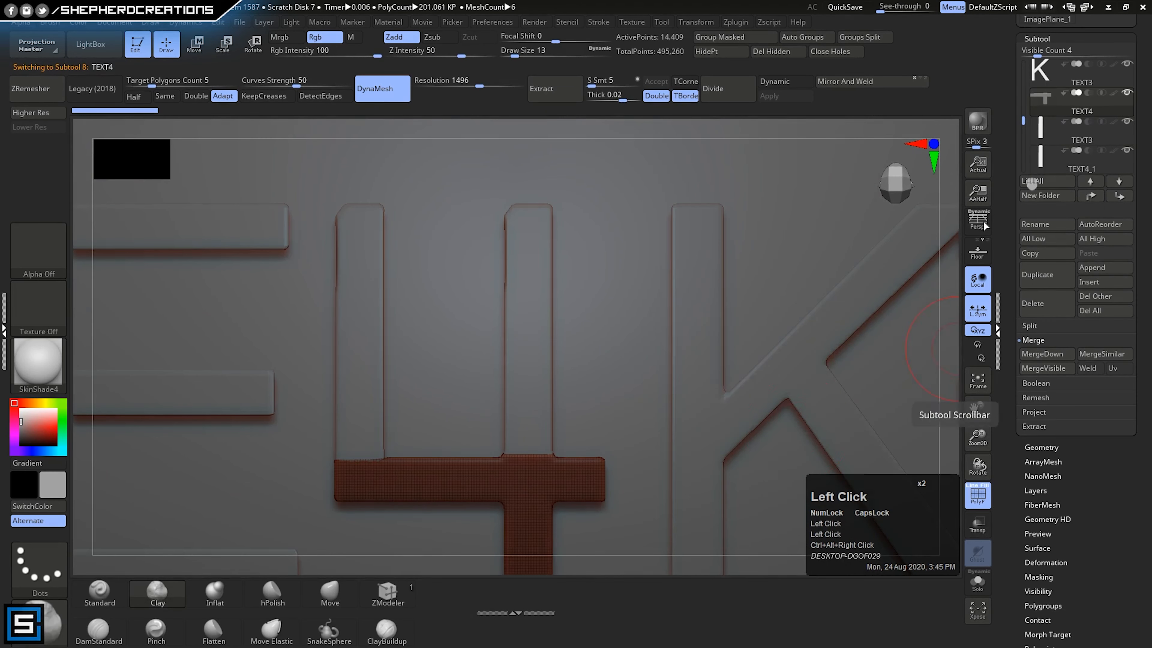
pyautogui.keyDown('ctrl'); pyautogui.moveTo(643, 263); pyautogui.dragTo(814, 309, button='right'); pyautogui.keyUp('ctrl')
pyautogui.keyDown('ctrl'); pyautogui.moveTo(743, 368); pyautogui.dragTo(687, 300, button='right'); pyautogui.keyUp('ctrl')
pyautogui.keyDown('ctrl'); pyautogui.moveTo(802, 289); pyautogui.dragTo(863, 399); pyautogui.keyUp('ctrl')
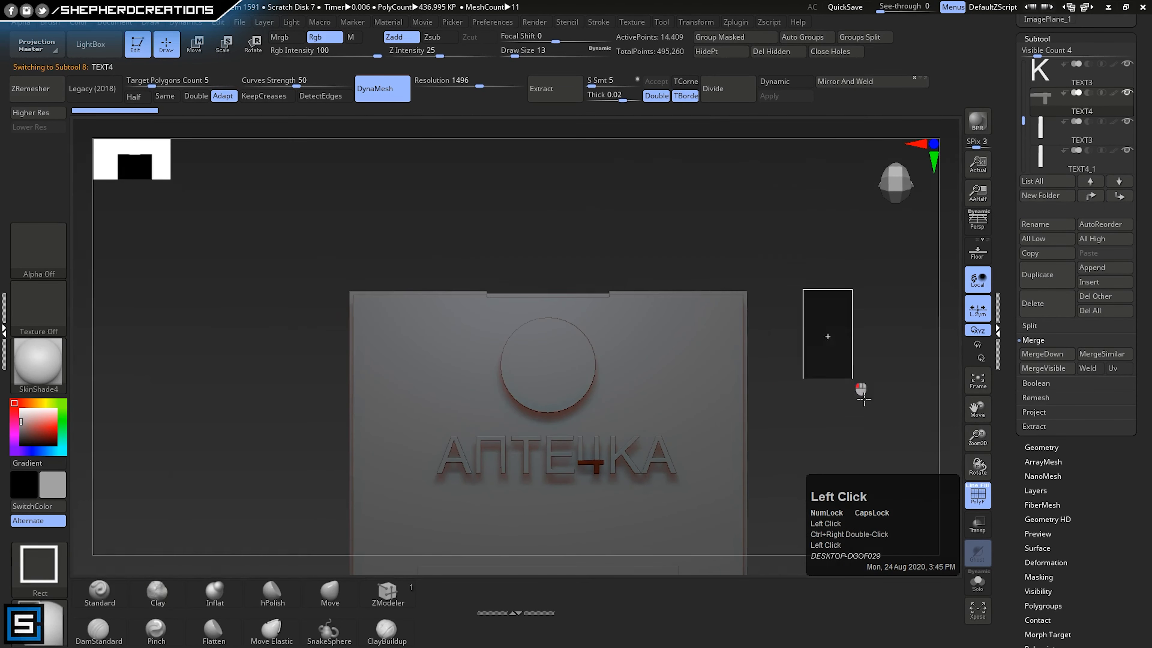
pyautogui.keyDown('alt'); pyautogui.moveTo(683, 325); pyautogui.dragTo(743, 363, button='right'); pyautogui.keyUp('alt')
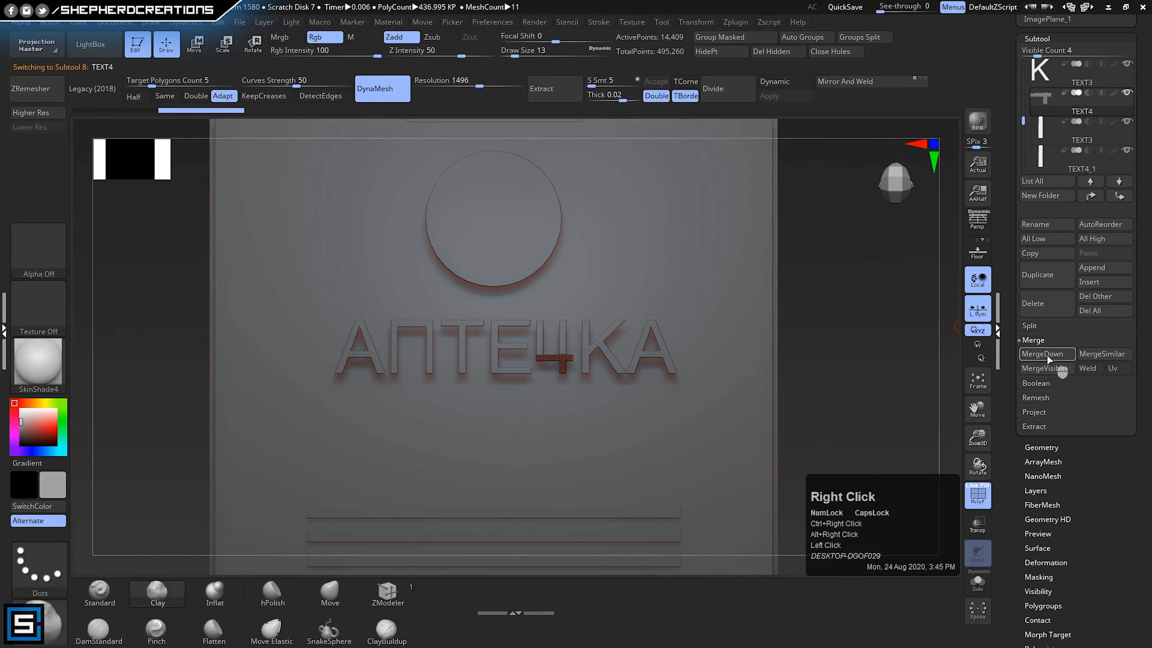
pyautogui.keyDown('ctrl'); pyautogui.moveTo(835, 240); pyautogui.dragTo(901, 355); pyautogui.keyUp('ctrl')
pyautogui.keyDown('alt'); pyautogui.moveTo(684, 372); pyautogui.dragTo(676, 369, button='right'); pyautogui.keyUp('alt')
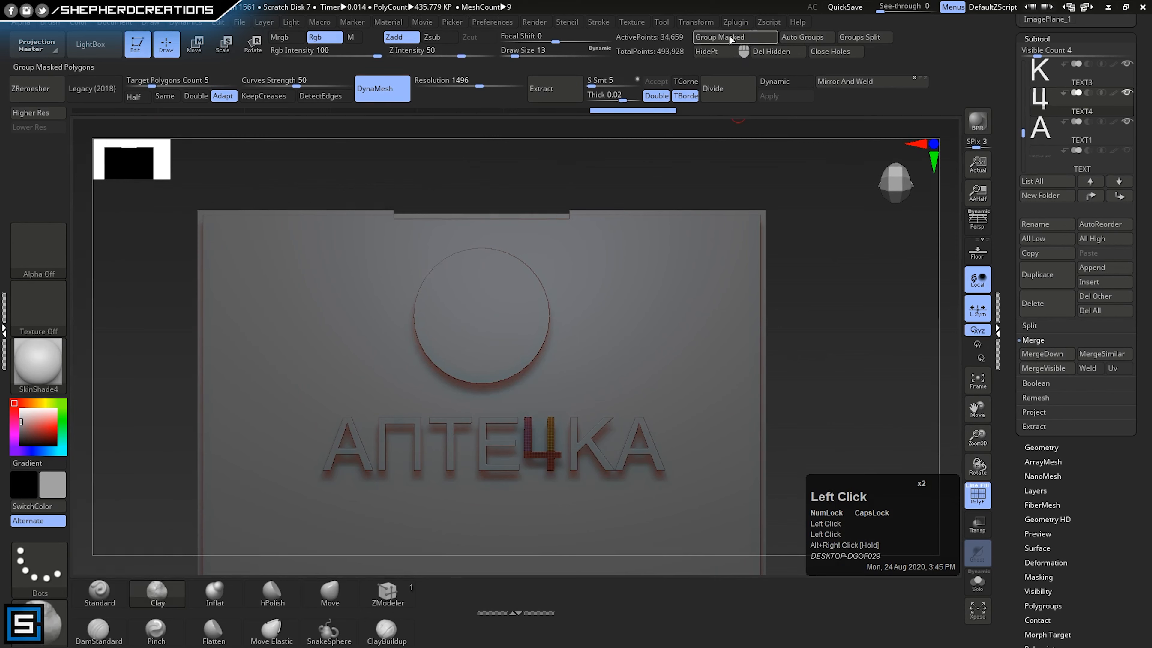
# - Regroup the merged Ч as one polygroup and turn off the polygroup wireframe display
pyautogui.click(801, 40)
pyautogui.keyDown('ctrl'); pyautogui.moveTo(712, 363); pyautogui.dragTo(625, 585, button='right'); pyautogui.keyUp('ctrl')
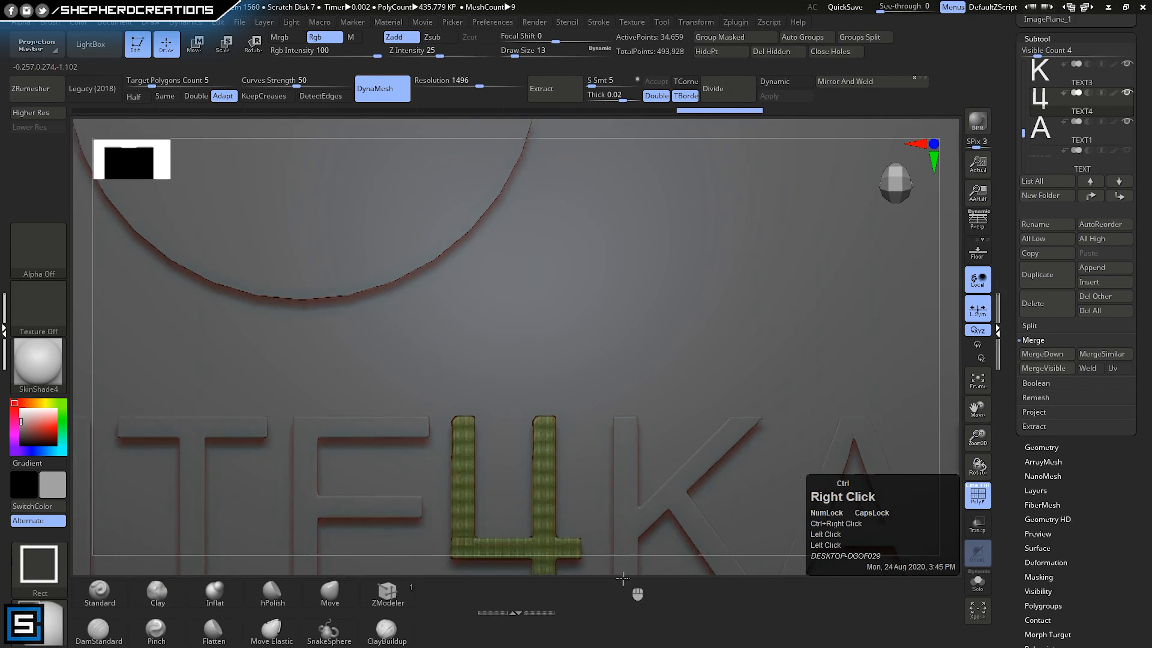
pyautogui.keyDown('alt'); pyautogui.moveTo(673, 507); pyautogui.dragTo(669, 340, button='right'); pyautogui.keyUp('alt')
pyautogui.keyDown('ctrl'); pyautogui.moveTo(666, 441); pyautogui.dragTo(703, 357, button='right'); pyautogui.keyUp('ctrl')
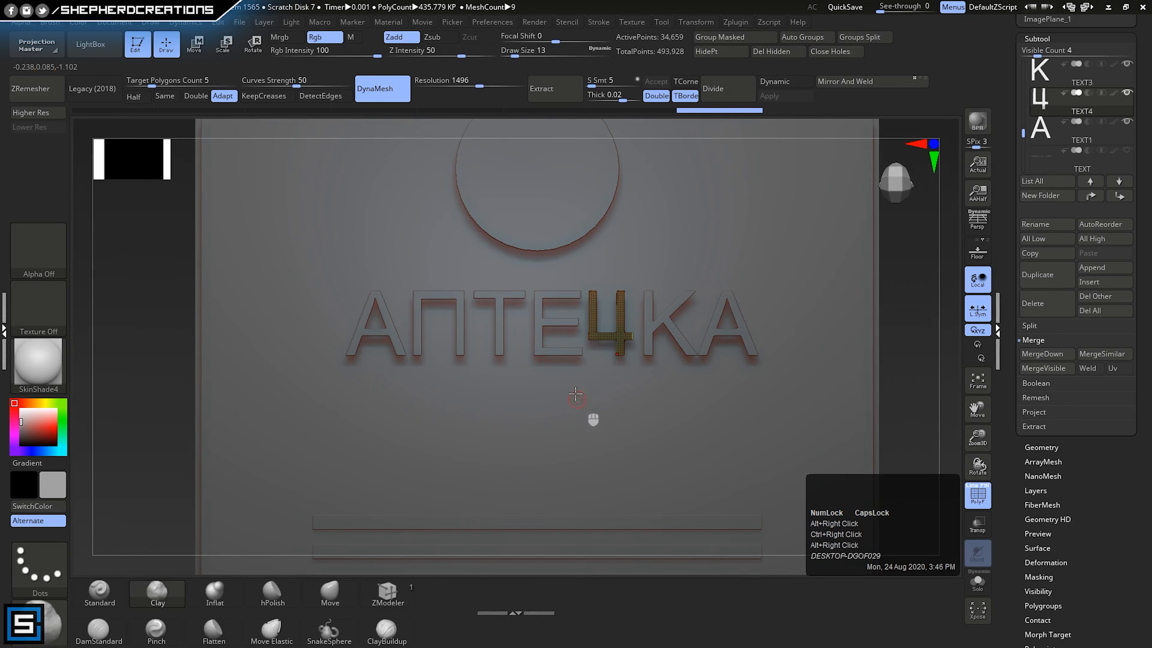
pyautogui.moveTo(593, 377)
pyautogui.mouseDown(button='right')
pyautogui.moveTo(562, 377)
pyautogui.moveTo(590, 380)
pyautogui.mouseUp(button='right')
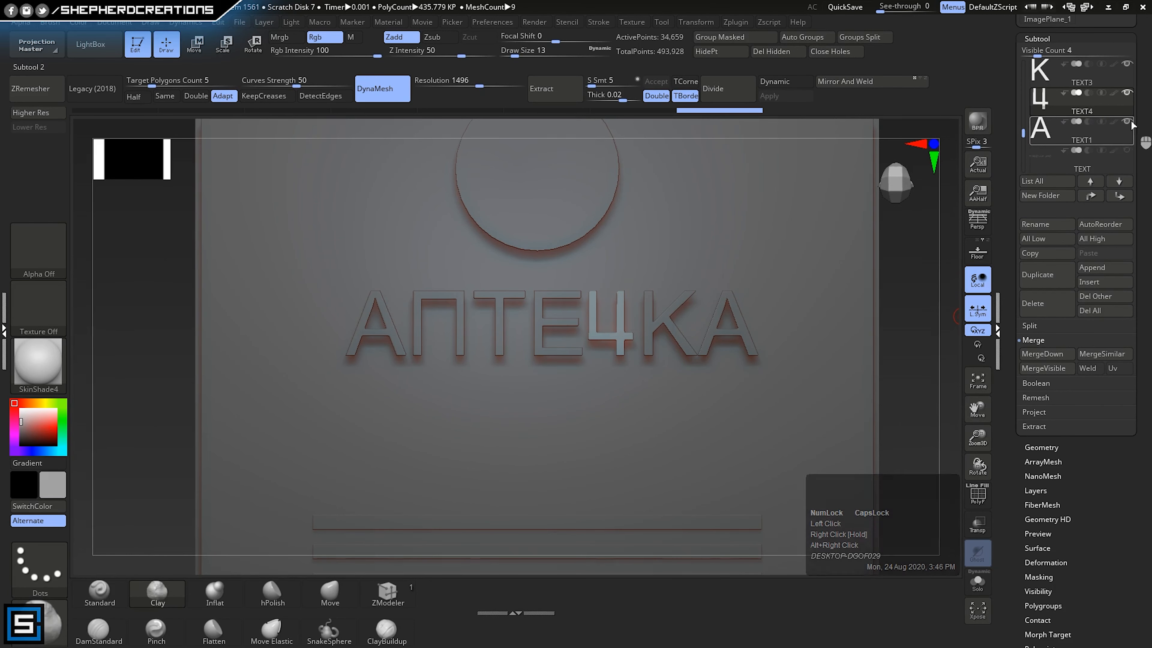
# - Lower the Front reference view's model opacity to 47 to compare the plate with the first-aid box photo
pyautogui.moveTo(1140, 99); pyautogui.dragTo(1139, 114)
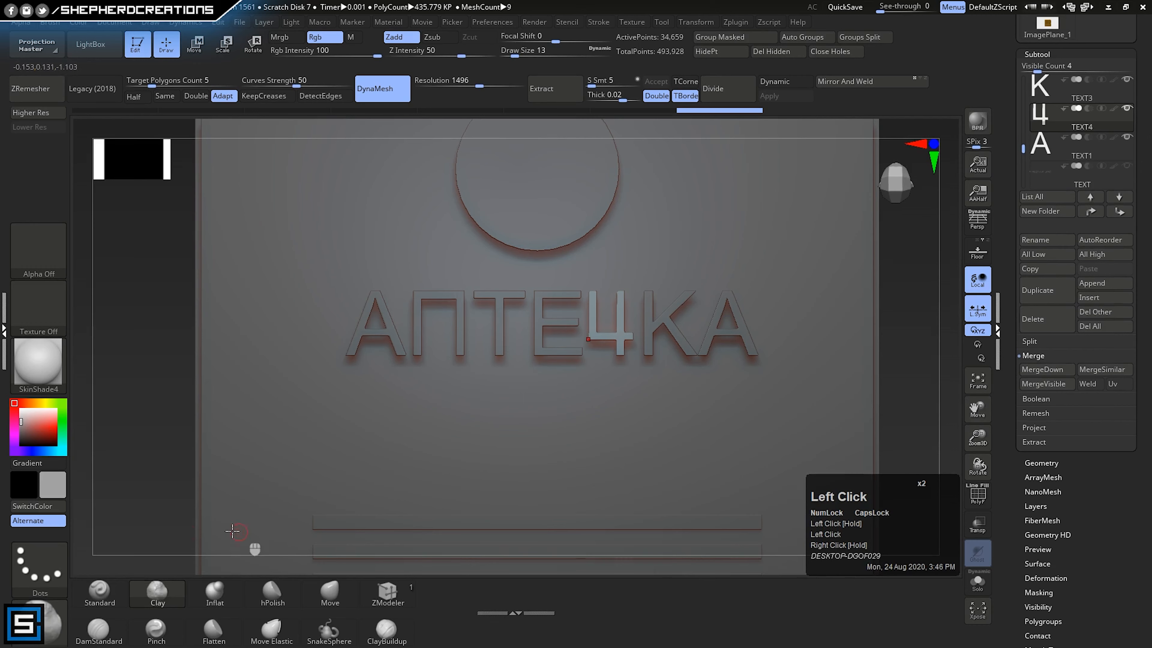
pyautogui.doubleClick(3, 330)
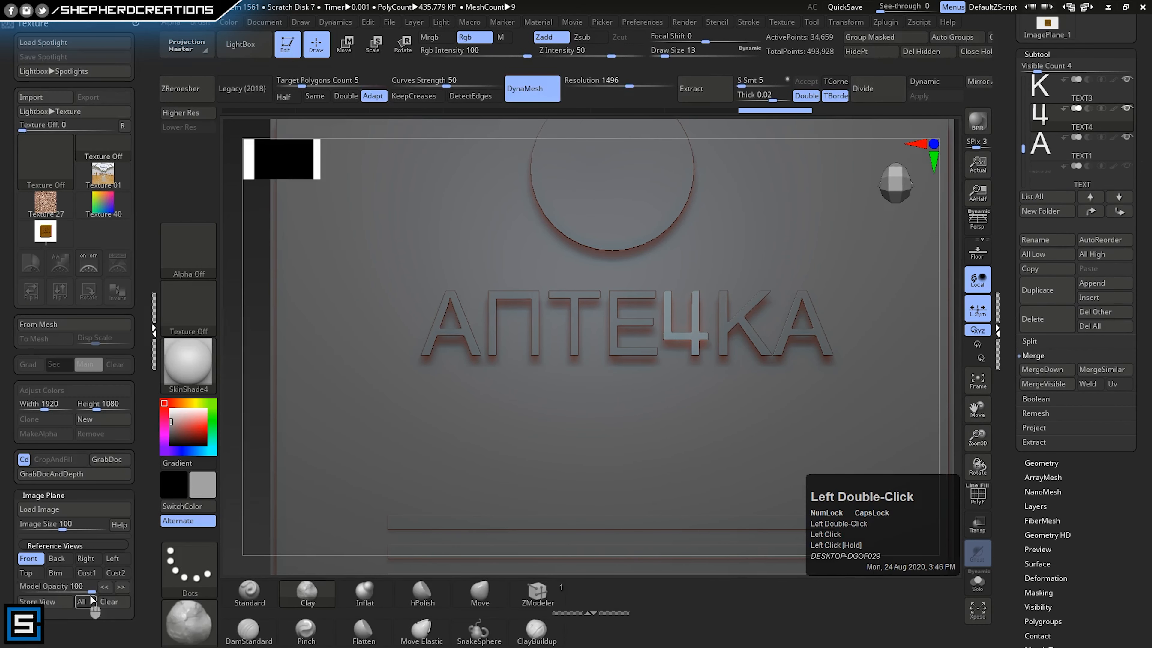
pyautogui.moveTo(66, 590)
pyautogui.mouseDown()
pyautogui.moveTo(57, 589)
pyautogui.moveTo(76, 592)
pyautogui.mouseUp()
pyautogui.click(54, 589)
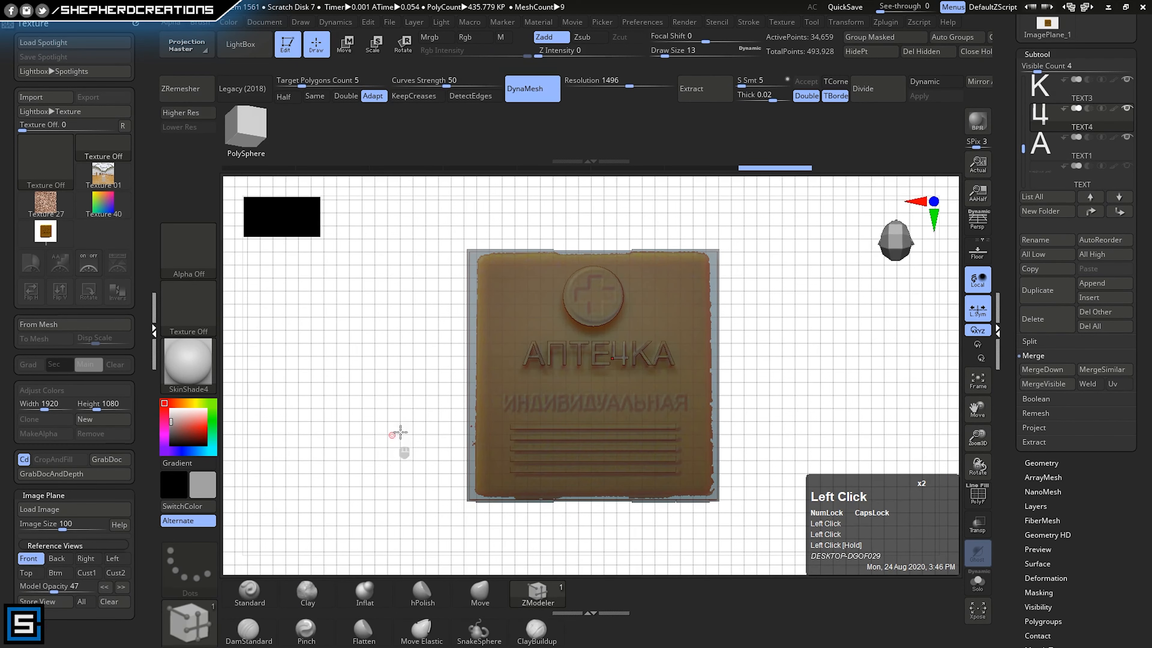
pyautogui.moveTo(399, 432); pyautogui.dragTo(521, 479, button='right')
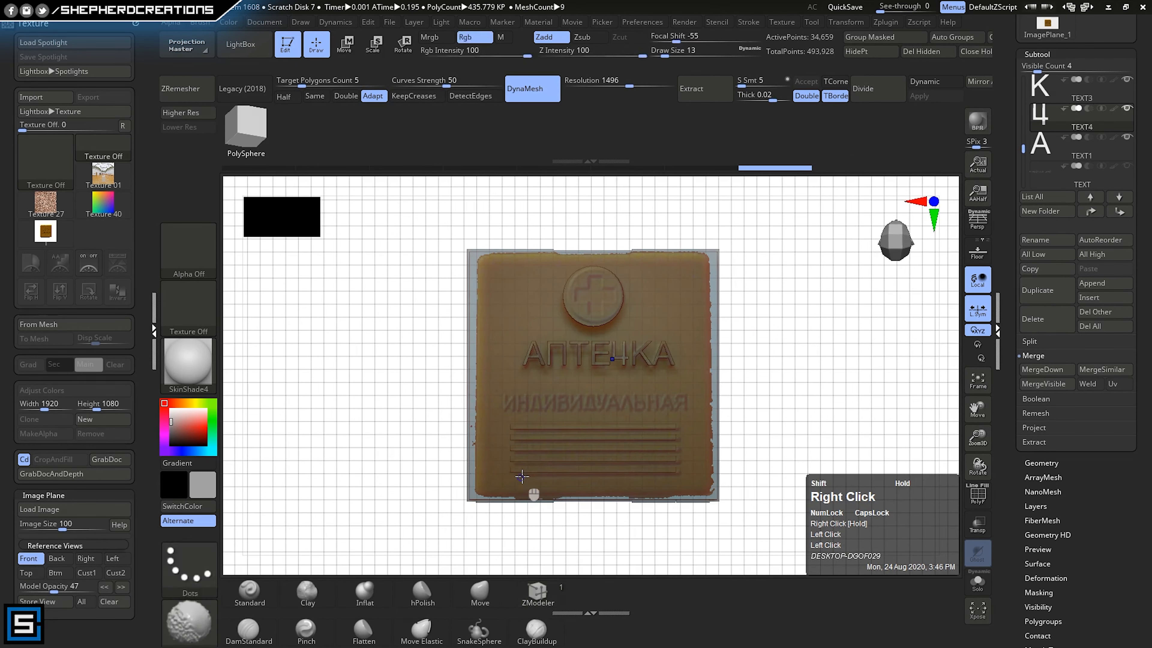
pyautogui.moveTo(657, 426); pyautogui.dragTo(642, 397, button='right')
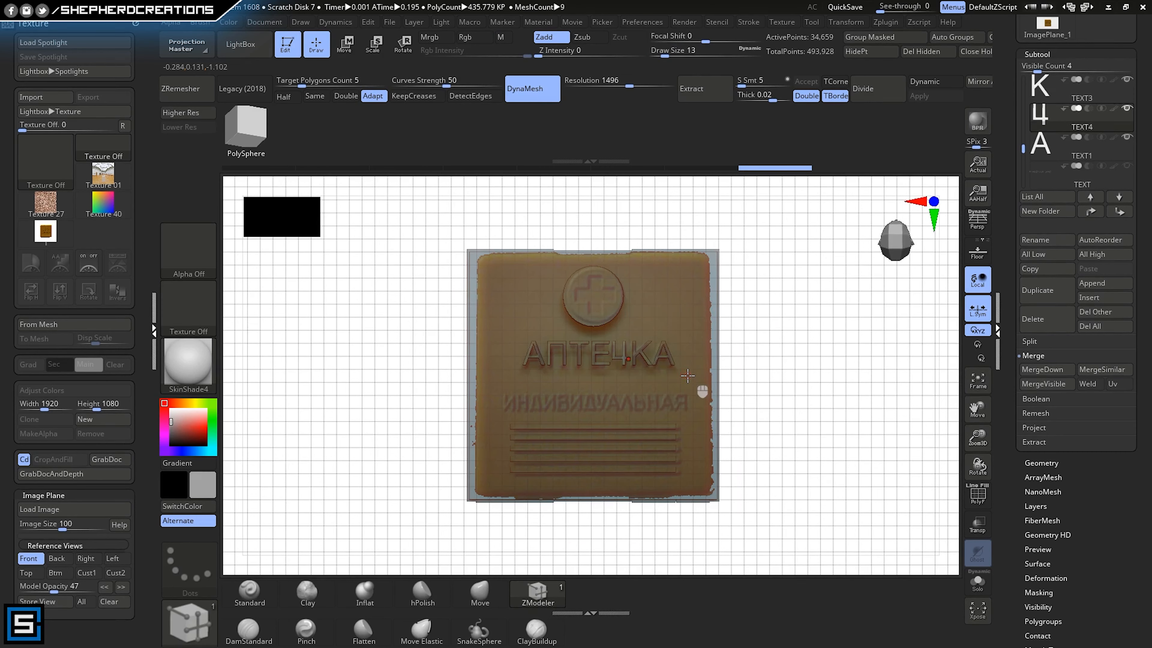
pyautogui.moveTo(706, 411); pyautogui.dragTo(687, 420, button='right')
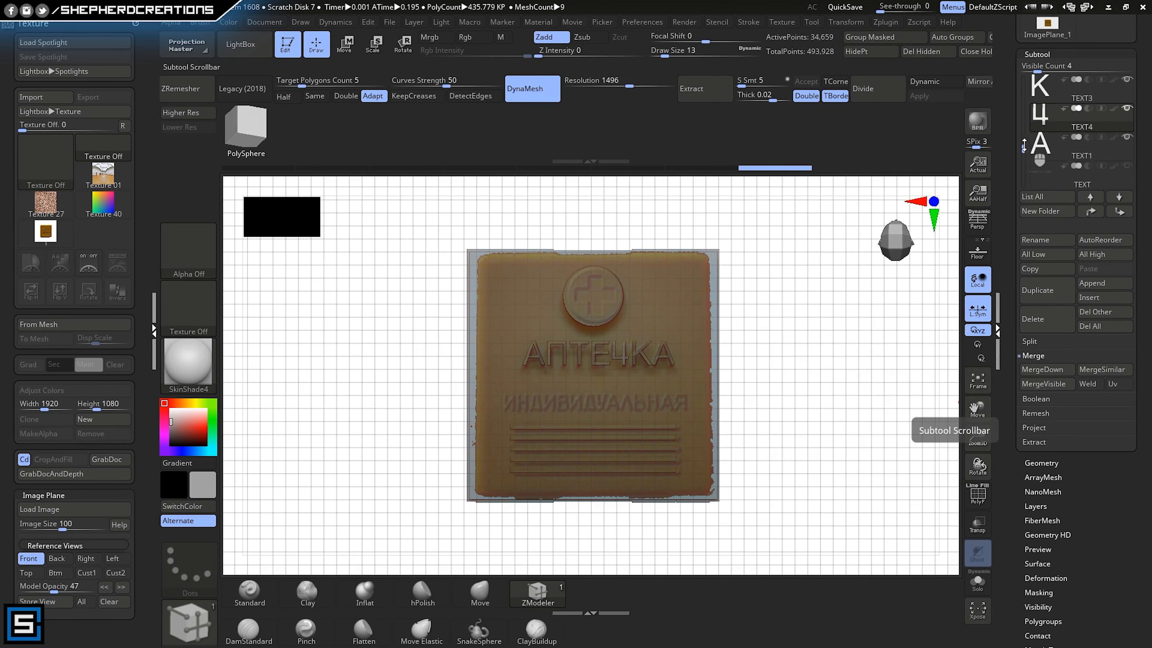
# - Select the П subtool and merge it down with the remaining letters so АПТЕЧКА becomes one subtool
pyautogui.moveTo(1024, 145); pyautogui.dragTo(1022, 123)
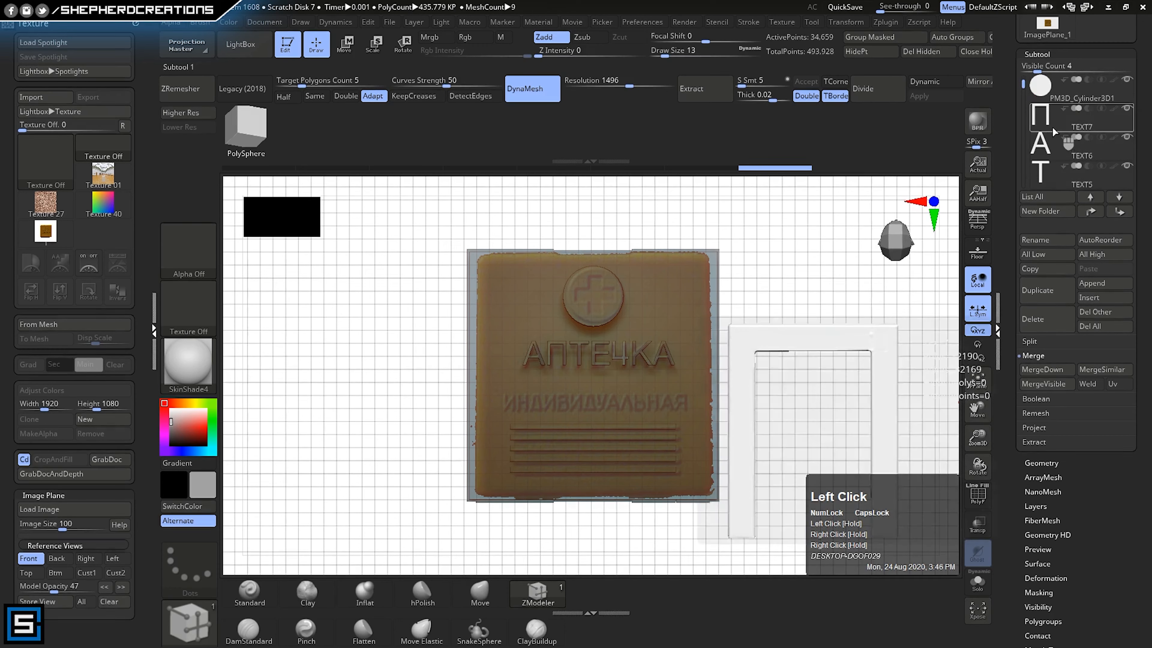
pyautogui.click(1044, 125)
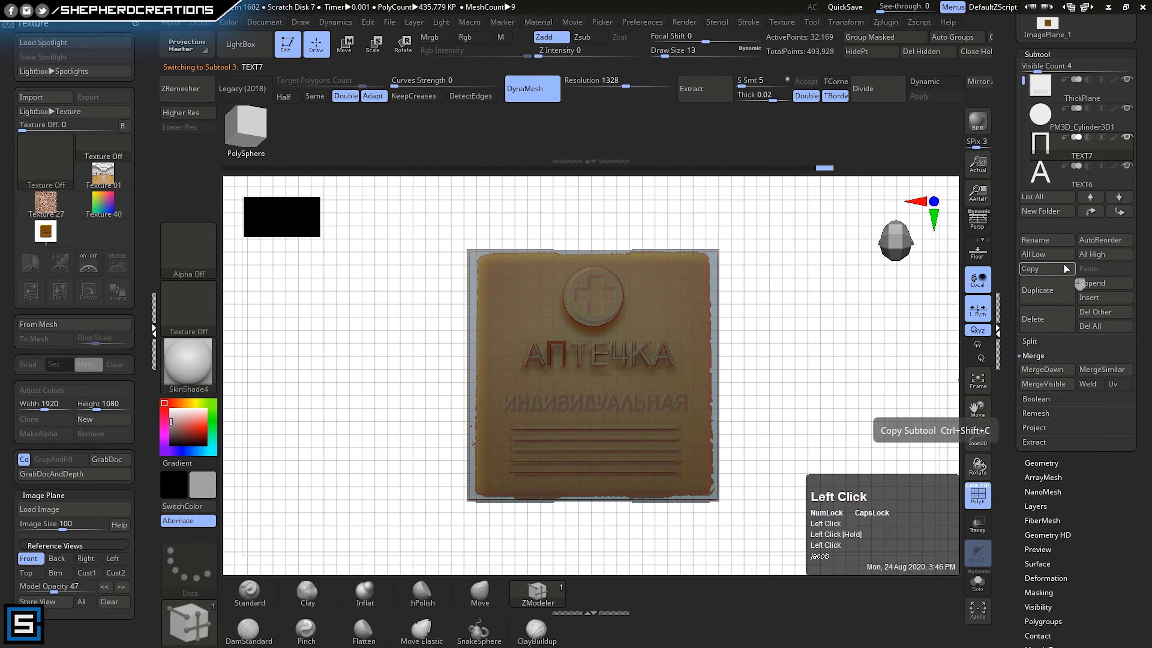
pyautogui.click(1042, 370)
pyautogui.click(1043, 372)
pyautogui.click(1043, 372)
pyautogui.moveTo(891, 313); pyautogui.dragTo(910, 296, button='right')
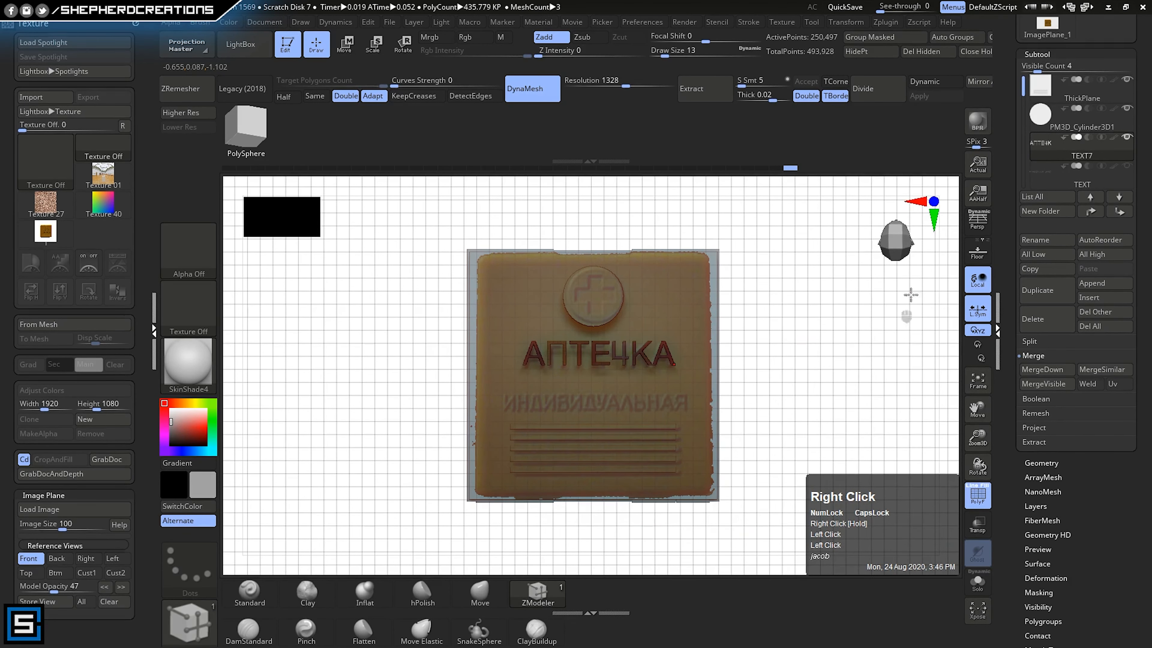
# - Select the second text line in front view, auto-group it and split it into one subtool per letter
pyautogui.click(975, 384)
pyautogui.keyDown('ctrl'); pyautogui.moveTo(715, 432); pyautogui.dragTo(116, 511, button='right'); pyautogui.keyUp('ctrl')
pyautogui.click(29, 558)
pyautogui.click(1080, 176)
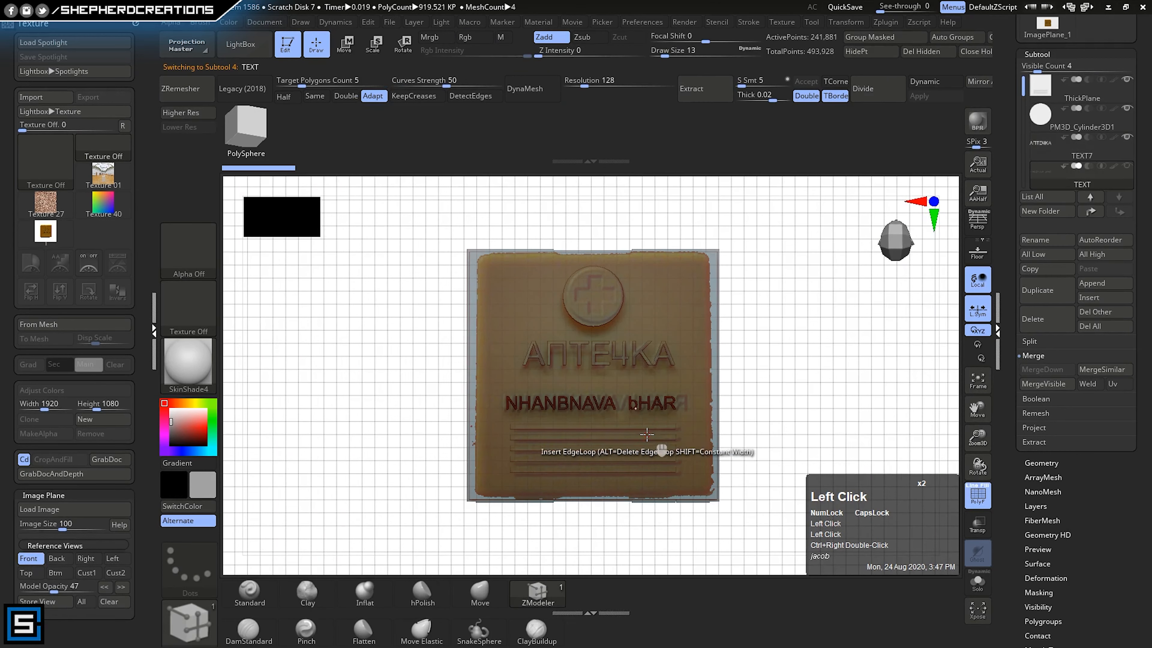
pyautogui.keyDown('ctrl'); pyautogui.moveTo(645, 434); pyautogui.dragTo(608, 427, button='right'); pyautogui.keyUp('ctrl')
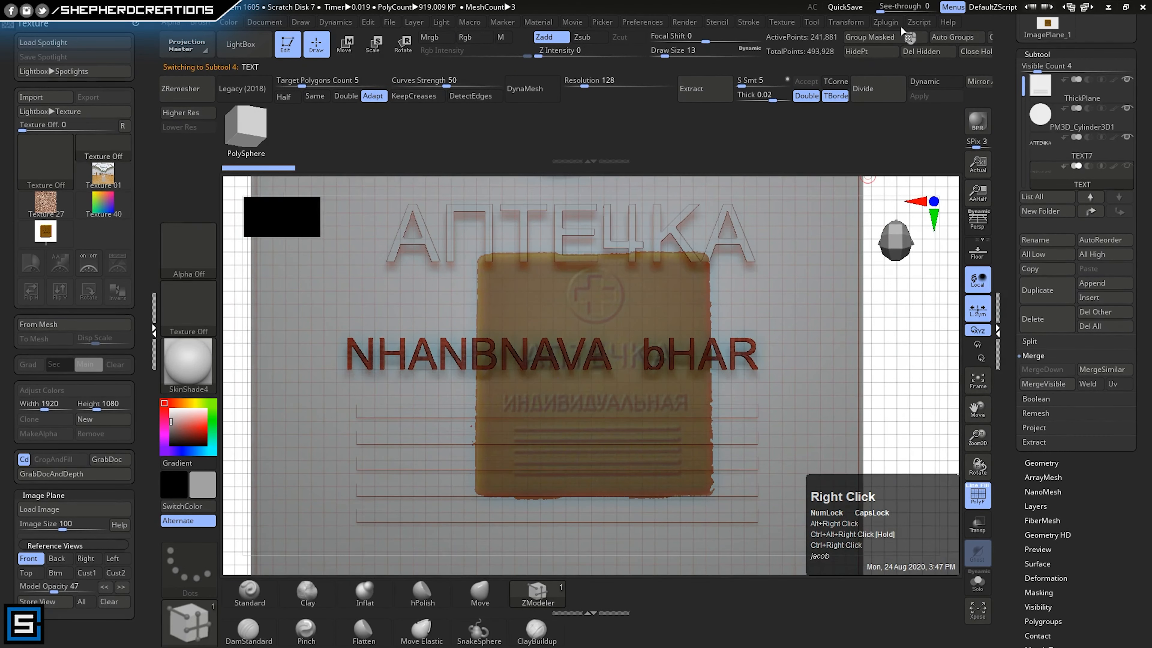
pyautogui.keyDown('ctrl'); pyautogui.moveTo(897, 303); pyautogui.dragTo(905, 311); pyautogui.keyUp('ctrl')
pyautogui.click(946, 40)
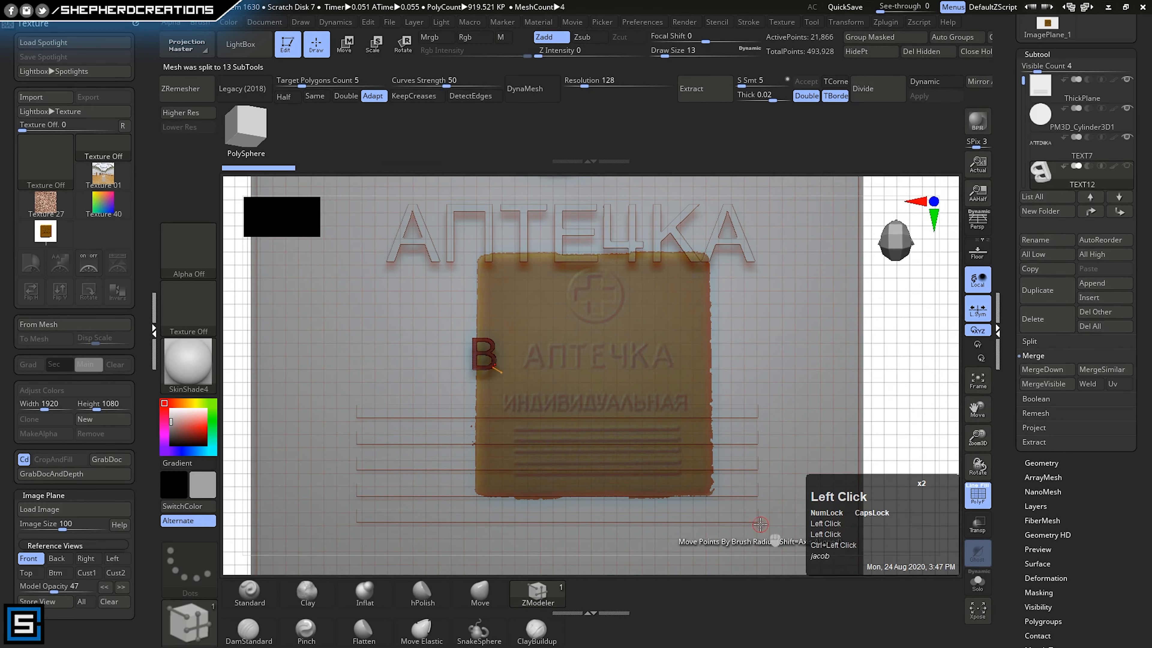
# - Show all of the split letters of the second text line again
pyautogui.rightClick(767, 527)
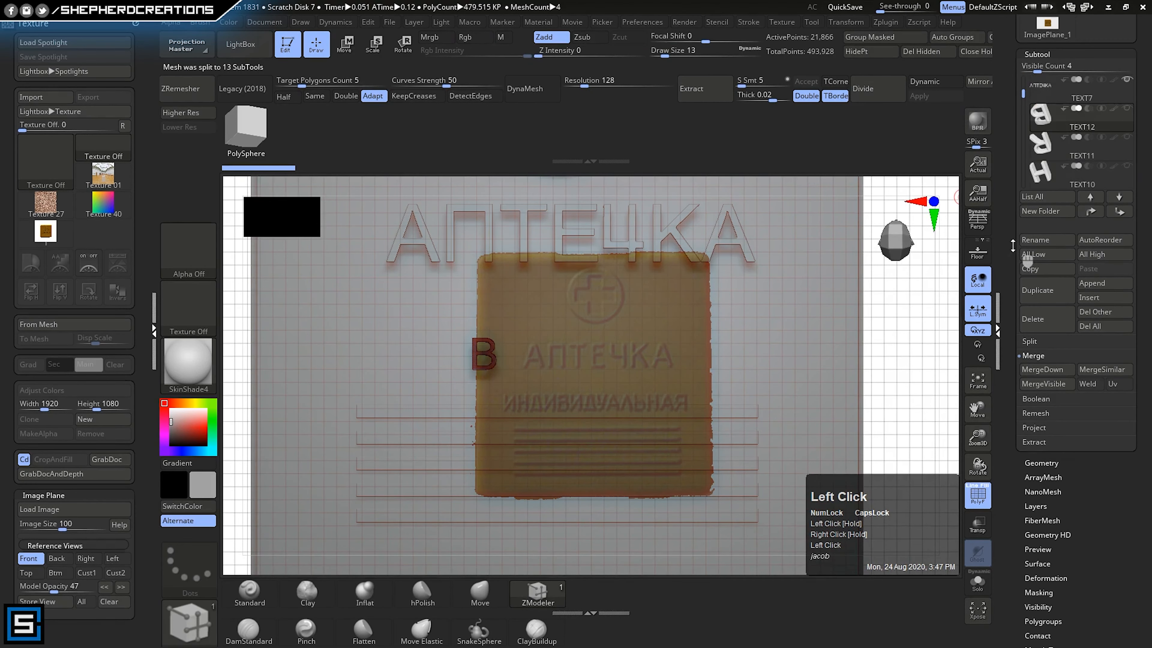
pyautogui.click(1127, 167)
pyautogui.moveTo(1023, 85); pyautogui.dragTo(1023, 98)
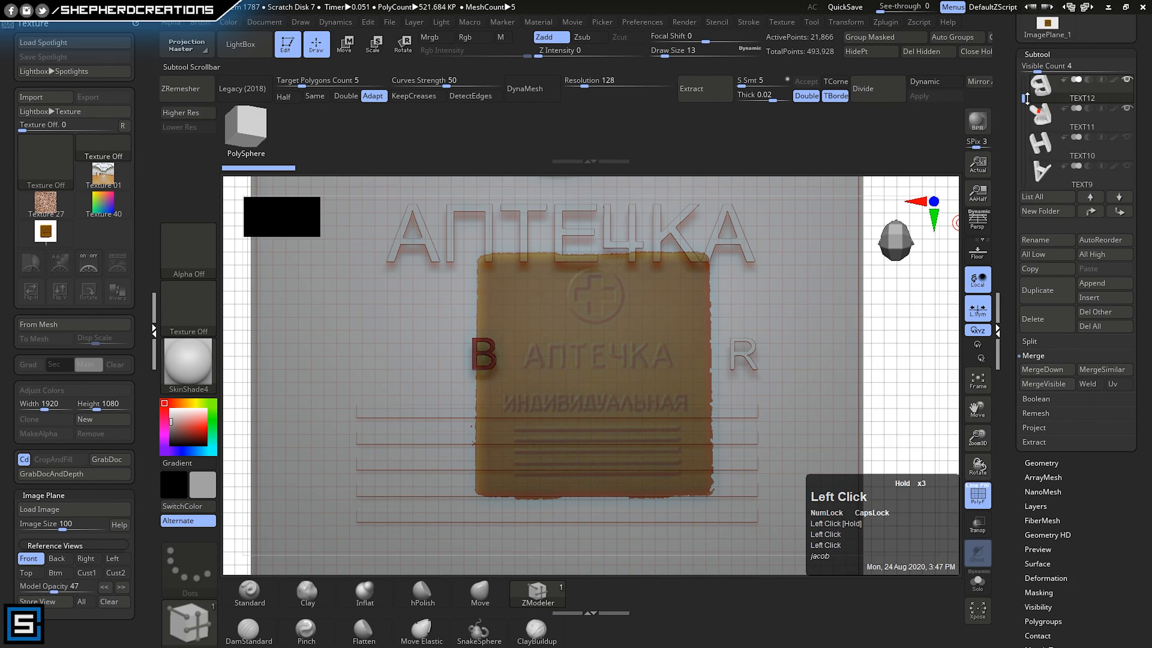
pyautogui.keyDown('shift'); pyautogui.doubleClick(1127, 80); pyautogui.keyUp('shift')
# - Duplicate the last A before the gap and move the copy along X to fill the space before the b
pyautogui.keyDown('ctrl'); pyautogui.moveTo(499, 399); pyautogui.dragTo(664, 419, button='right'); pyautogui.keyUp('ctrl')
pyautogui.keyDown('alt'); pyautogui.click(684, 355); pyautogui.keyUp('alt')
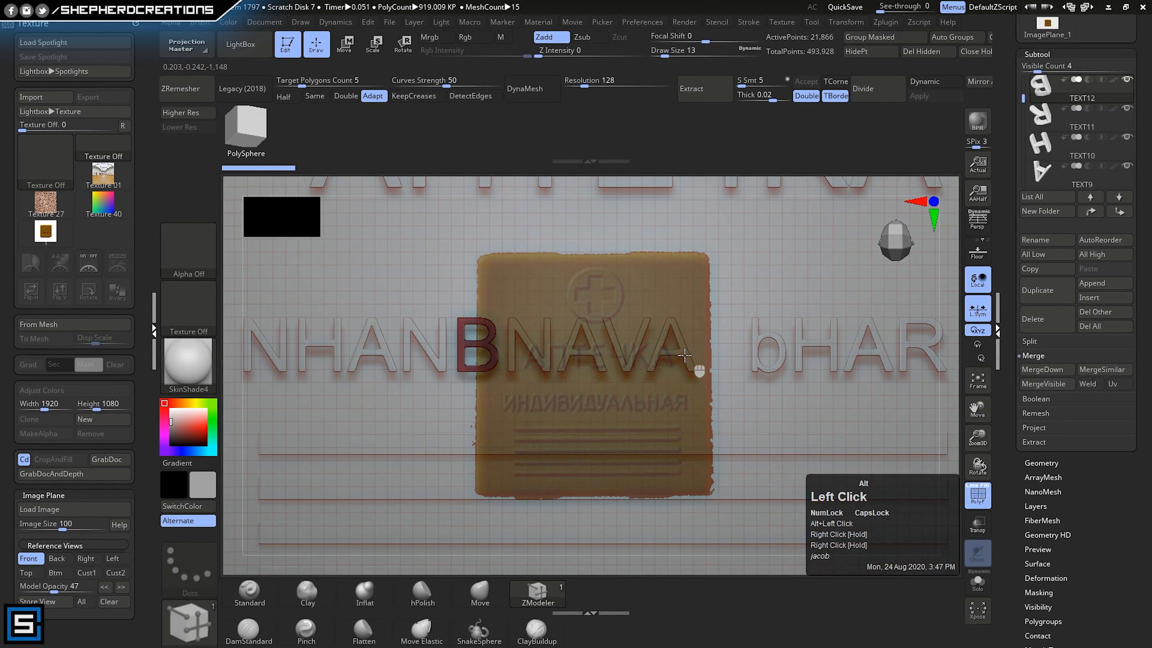
pyautogui.click(358, 48)
pyautogui.keyDown('alt'); pyautogui.moveTo(685, 267); pyautogui.dragTo(670, 334, button='right'); pyautogui.keyUp('alt')
pyautogui.click(574, 203)
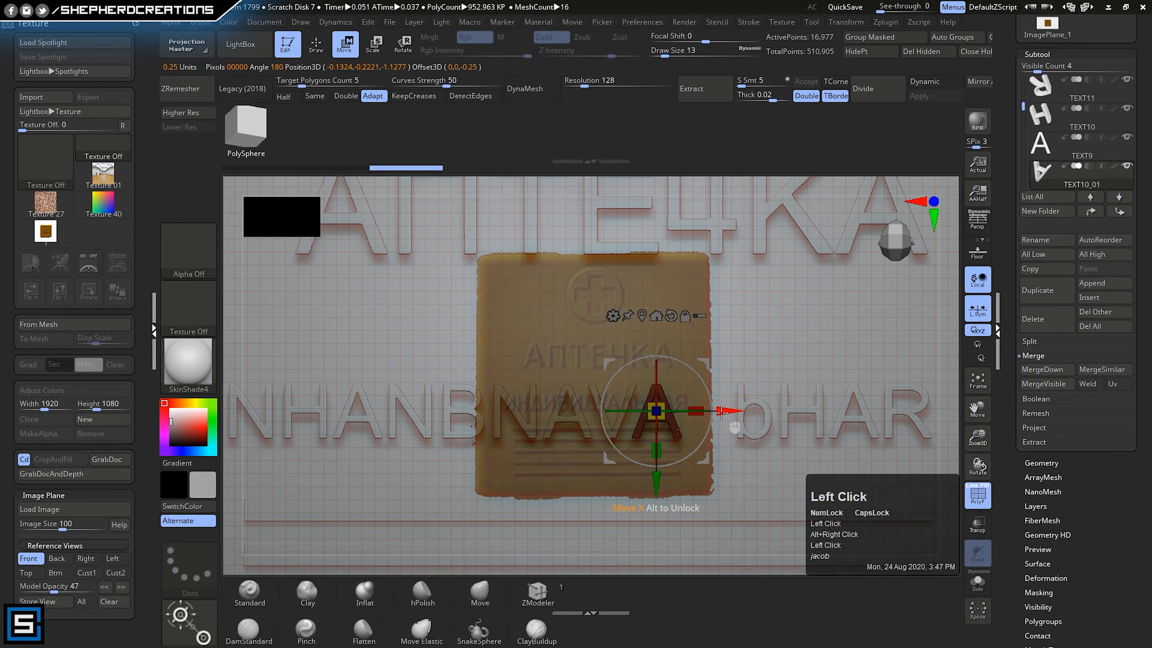
pyautogui.moveTo(726, 405); pyautogui.dragTo(778, 406)
pyautogui.click(316, 45)
pyautogui.keyDown('shift'); pyautogui.moveTo(635, 254); pyautogui.dragTo(1020, 218, button='right'); pyautogui.keyUp('shift')
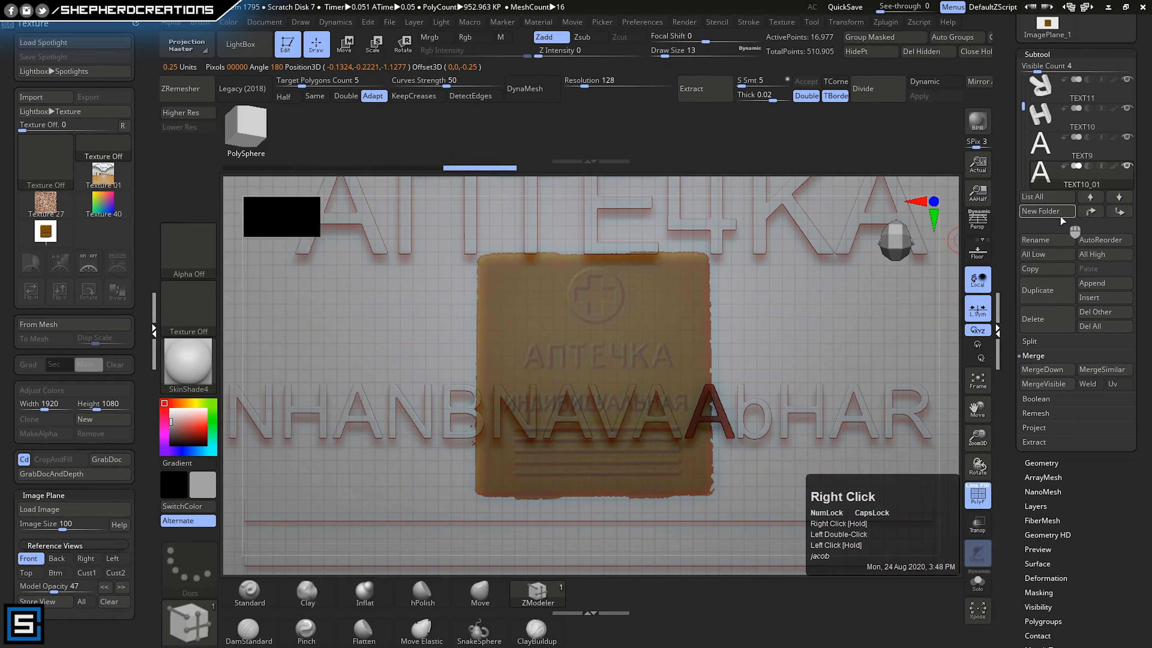
# - Rotate the first N of the second text line half a turn about its vertical axis to make an И
pyautogui.keyDown('alt'); pyautogui.moveTo(778, 358); pyautogui.dragTo(801, 287, button='right'); pyautogui.keyUp('alt')
pyautogui.keyDown('alt'); pyautogui.moveTo(751, 237); pyautogui.dragTo(788, 247, button='right'); pyautogui.keyUp('alt')
pyautogui.keyDown('alt'); pyautogui.click(327, 362); pyautogui.keyUp('alt')
pyautogui.click(347, 46)
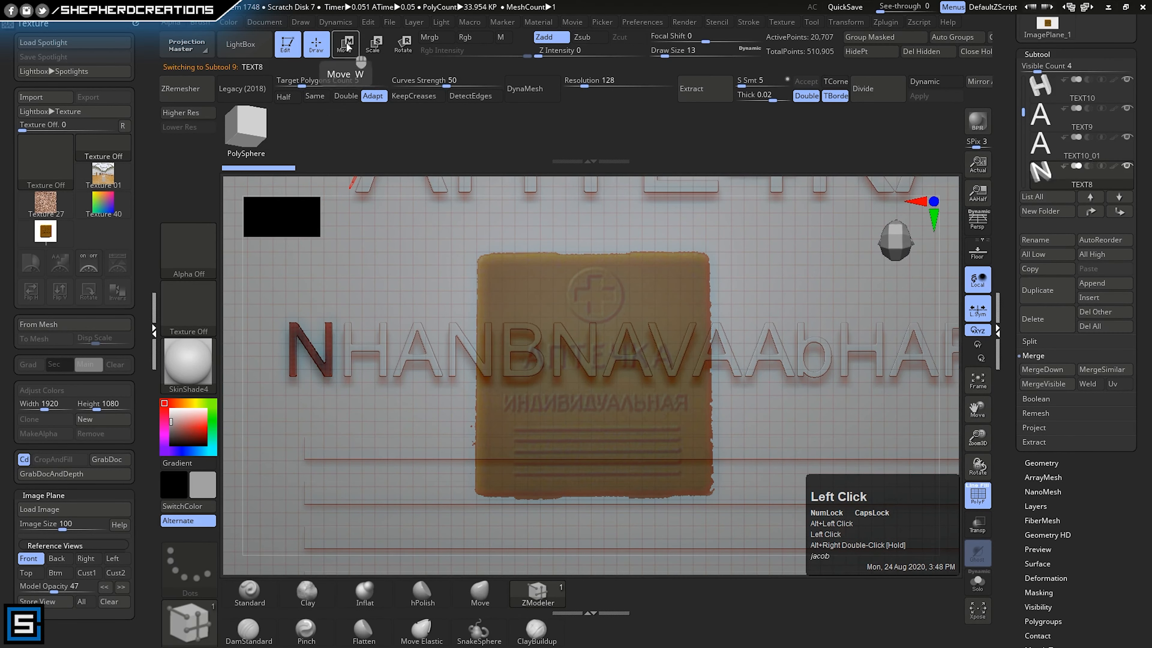
pyautogui.keyDown('shift'); pyautogui.moveTo(422, 272); pyautogui.dragTo(444, 84, button='right'); pyautogui.keyUp('shift')
pyautogui.click(460, 511)
pyautogui.keyDown('ctrl'); pyautogui.moveTo(467, 499); pyautogui.dragTo(521, 458, button='right'); pyautogui.keyUp('ctrl')
pyautogui.keyDown('alt'); pyautogui.moveTo(521, 458); pyautogui.dragTo(524, 392, button='right'); pyautogui.keyUp('alt')
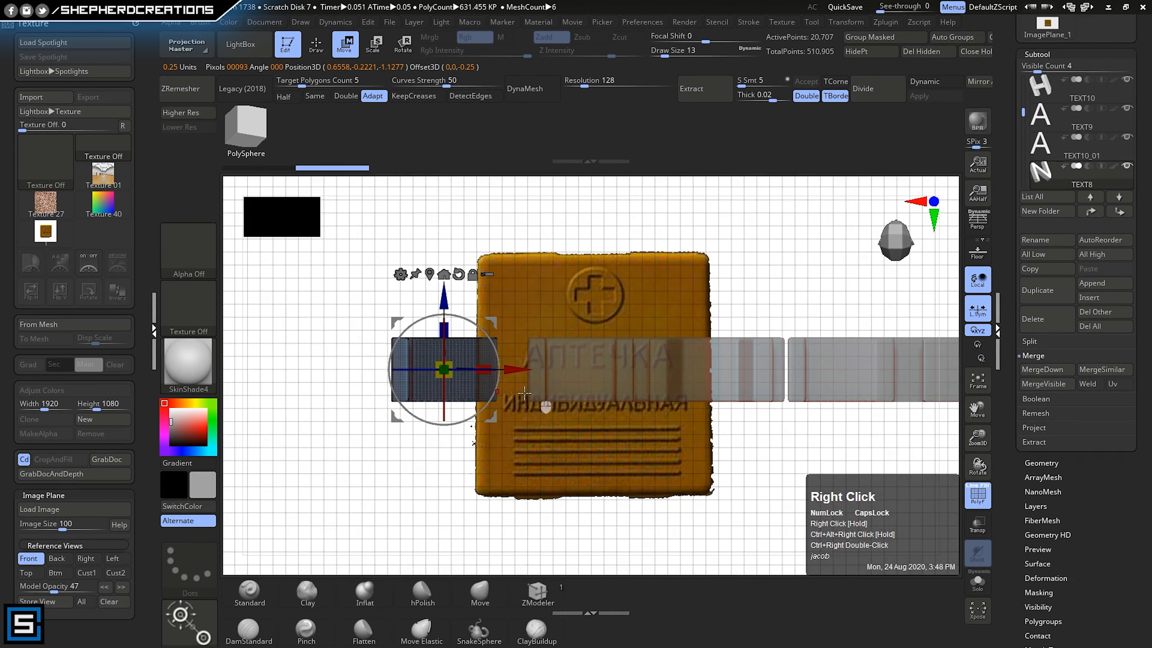
pyautogui.moveTo(420, 282); pyautogui.dragTo(374, 313)
# - Rotate the other two Ns of the second line half a turn about their vertical axes to make И
pyautogui.moveTo(571, 336); pyautogui.dragTo(603, 335, button='right')
pyautogui.keyDown('alt'); pyautogui.moveTo(603, 335); pyautogui.dragTo(585, 449, button='right'); pyautogui.keyUp('alt')
pyautogui.keyDown('alt'); pyautogui.click(800, 449); pyautogui.keyUp('alt')
pyautogui.moveTo(771, 458); pyautogui.dragTo(726, 345, button='right')
pyautogui.keyDown('ctrl'); pyautogui.moveTo(726, 345); pyautogui.dragTo(603, 358, button='right'); pyautogui.keyUp('ctrl')
pyautogui.keyDown('alt'); pyautogui.moveTo(604, 358); pyautogui.dragTo(573, 332, button='right'); pyautogui.keyUp('alt')
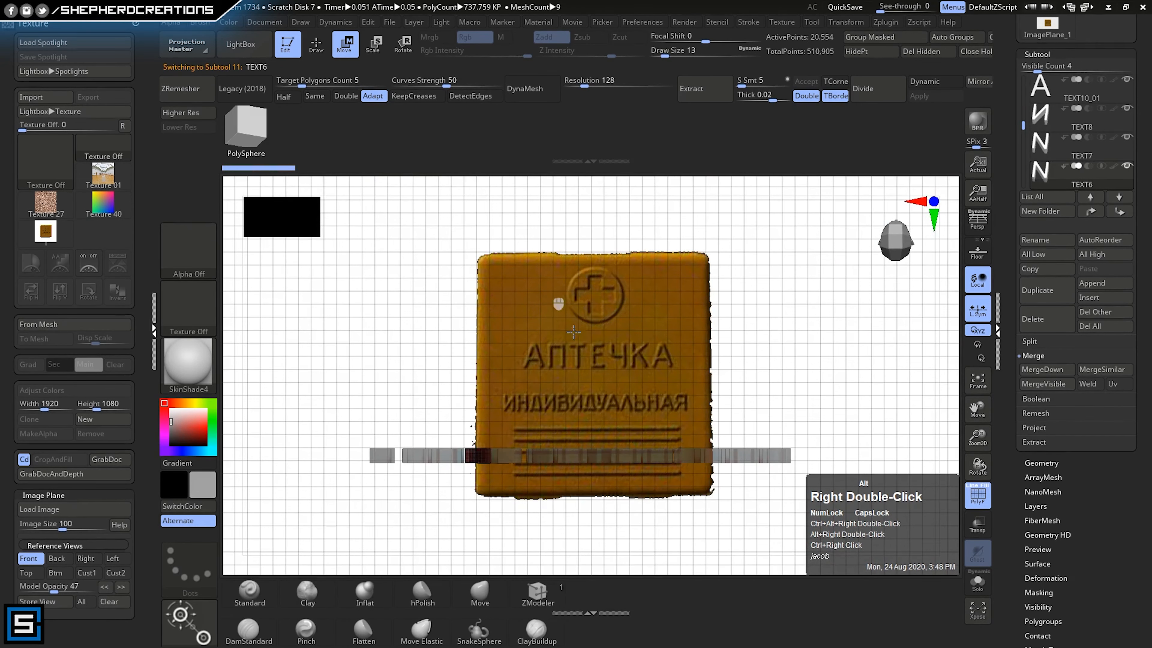
pyautogui.keyDown('ctrl'); pyautogui.moveTo(974, 259); pyautogui.dragTo(500, 459, button='right'); pyautogui.keyUp('ctrl')
pyautogui.moveTo(557, 429); pyautogui.dragTo(574, 548, button='right')
pyautogui.moveTo(434, 274); pyautogui.dragTo(410, 286)
pyautogui.moveTo(567, 490); pyautogui.dragTo(491, 376, button='right')
pyautogui.keyDown('alt'); pyautogui.moveTo(491, 377); pyautogui.dragTo(559, 386, button='right'); pyautogui.keyUp('alt')
pyautogui.moveTo(578, 203); pyautogui.dragTo(579, 415, button='right')
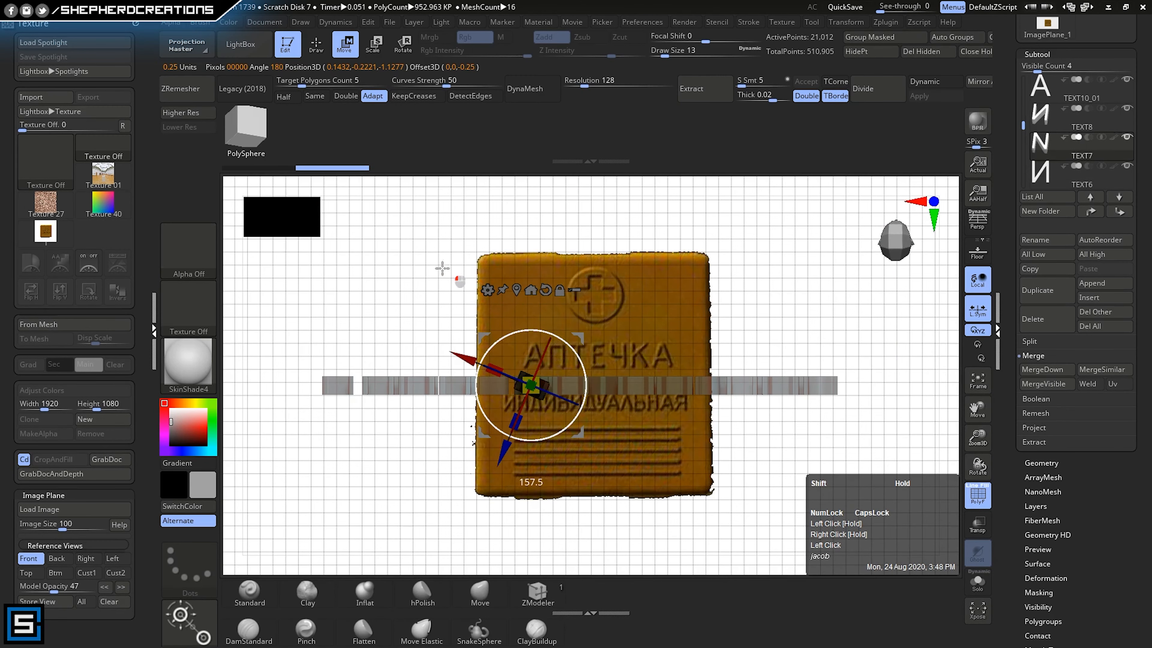
pyautogui.moveTo(442, 268); pyautogui.dragTo(830, 391, button='right')
# - Rotate the R at the end of the second line half a turn about its vertical axis to make a Я
pyautogui.keyDown('alt'); pyautogui.click(819, 394); pyautogui.keyUp('alt')
pyautogui.keyDown('shift'); pyautogui.moveTo(830, 391); pyautogui.dragTo(787, 415, button='right'); pyautogui.keyUp('shift')
pyautogui.keyDown('alt'); pyautogui.moveTo(787, 415); pyautogui.dragTo(236, 419, button='right'); pyautogui.keyUp('alt')
pyautogui.keyDown('alt'); pyautogui.moveTo(658, 431); pyautogui.dragTo(562, 424, button='right'); pyautogui.keyUp('alt')
pyautogui.keyDown('alt'); pyautogui.moveTo(453, 393); pyautogui.dragTo(573, 411, button='right'); pyautogui.keyUp('alt')
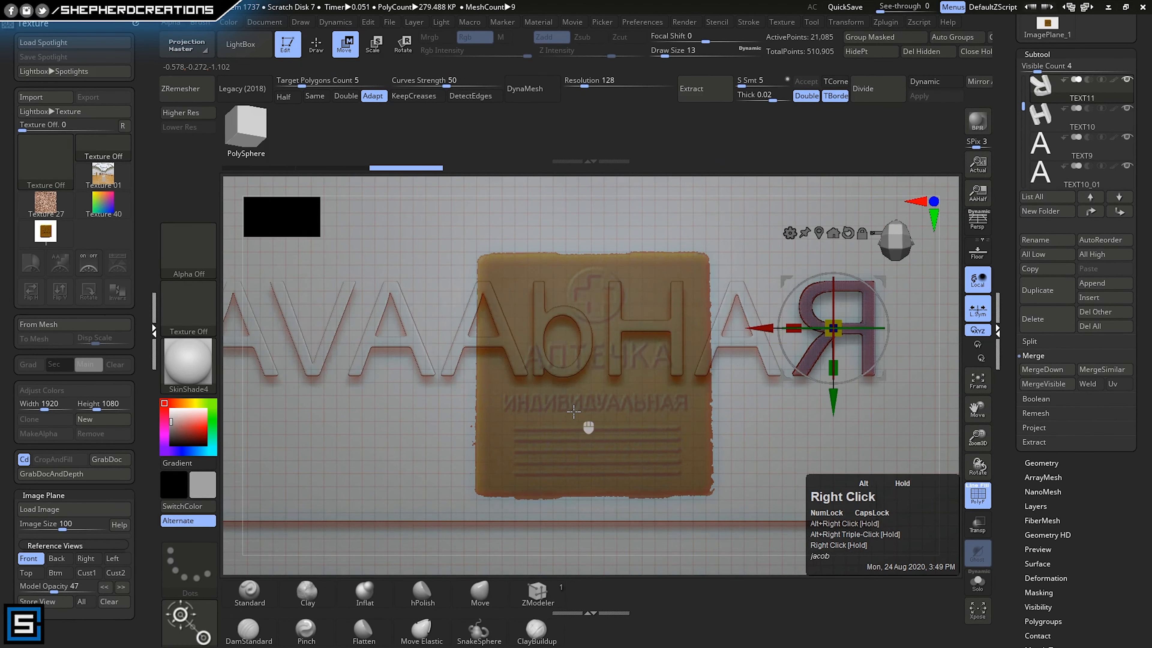
# - Lasso-mask the crossbar of the A copy before the b, delete those polygons and close the holes
pyautogui.keyDown('alt'); pyautogui.click(510, 352); pyautogui.keyUp('alt')
pyautogui.moveTo(511, 352)
pyautogui.keyDown('alt'); pyautogui.mouseDown(button='right')
pyautogui.moveTo(530, 472)
pyautogui.moveTo(642, 453)
pyautogui.moveTo(675, 483)
pyautogui.mouseUp(button='right'); pyautogui.keyUp('alt')
pyautogui.press('q')
pyautogui.doubleClick(642, 454)
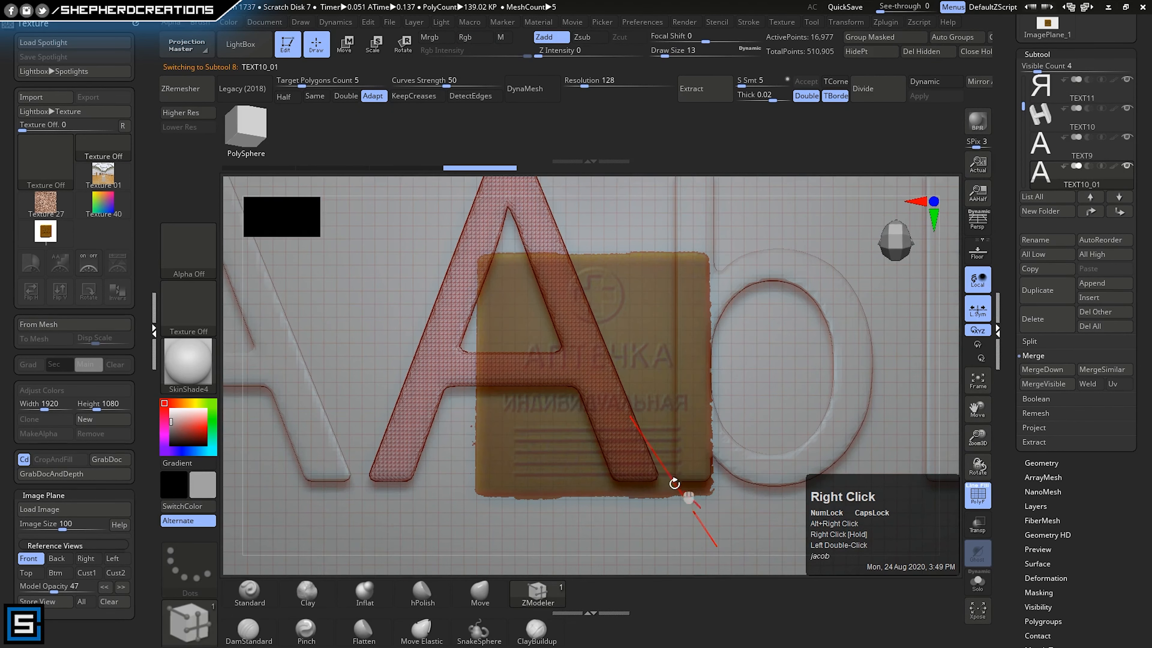
pyautogui.keyDown('ctrl'); pyautogui.click(195, 625); pyautogui.keyUp('ctrl')
pyautogui.keyDown('ctrl'); pyautogui.click(441, 600); pyautogui.keyUp('ctrl')
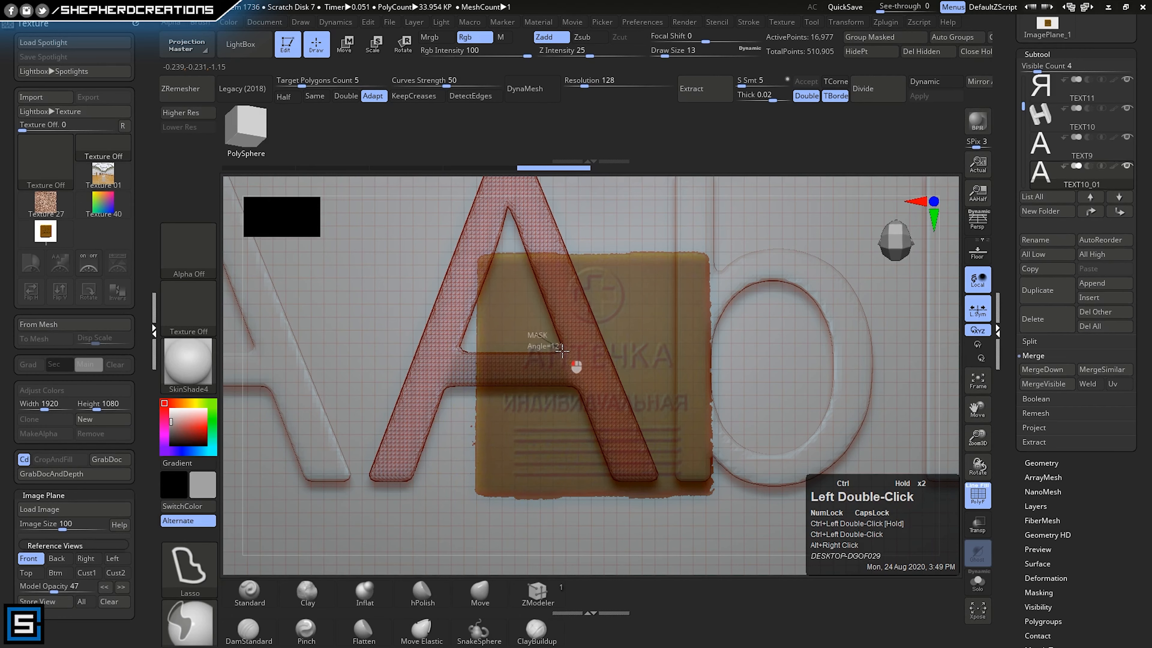
pyautogui.keyDown('ctrl'); pyautogui.moveTo(509, 421); pyautogui.dragTo(509, 422); pyautogui.keyUp('ctrl')
pyautogui.hotkey('ctrl', 'i')
pyautogui.click(867, 53)
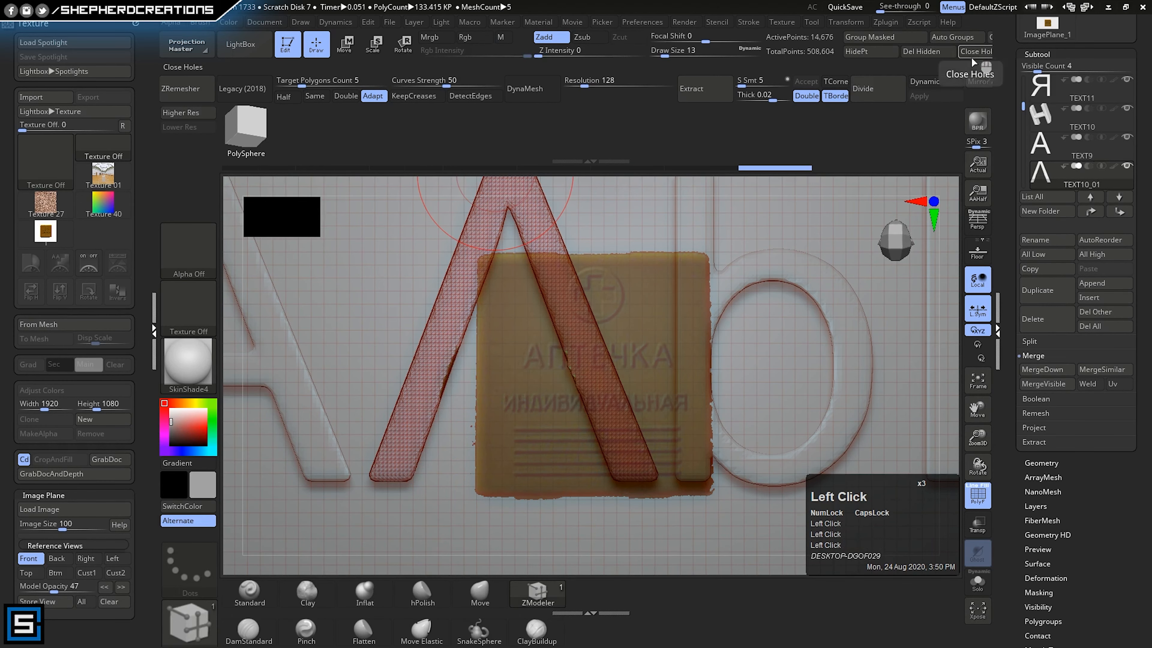
# - Rebuild the letter without its crossbar using DynaMesh at resolution 1736
pyautogui.moveTo(635, 408); pyautogui.dragTo(585, 385, button='right')
pyautogui.moveTo(585, 86); pyautogui.dragTo(634, 87)
pyautogui.click(533, 89)
pyautogui.moveTo(565, 214); pyautogui.dragTo(603, 236, button='right')
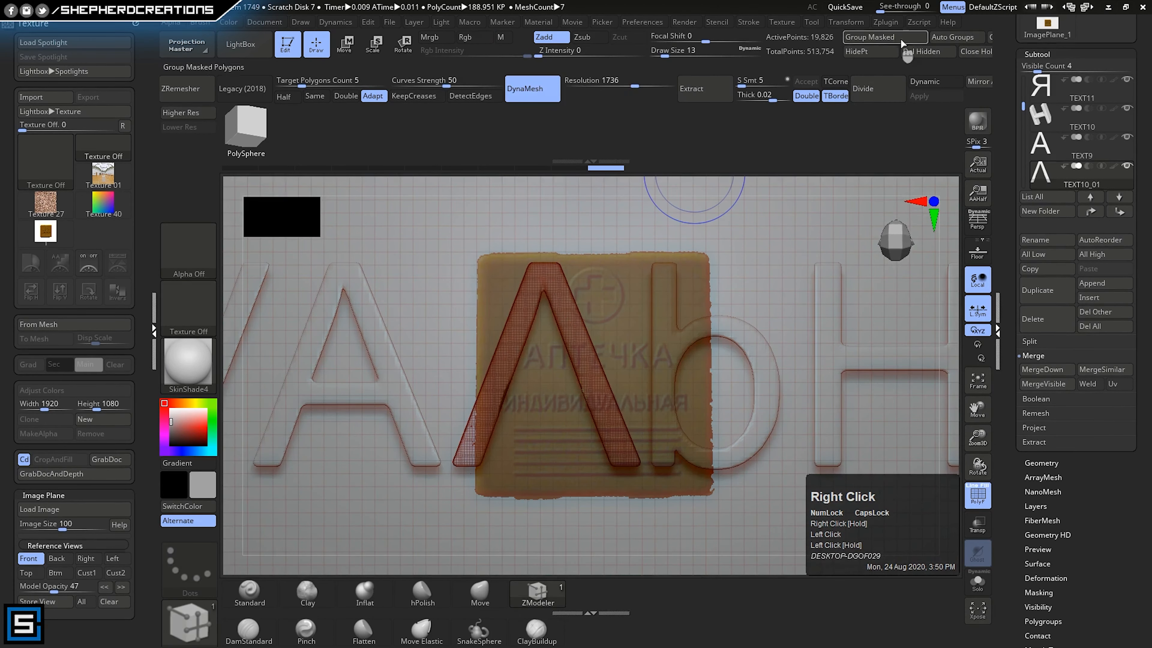
# - Lasso-mask the crossbar of the A before the V, group it separately and split it into its own subtool
pyautogui.moveTo(638, 321); pyautogui.dragTo(494, 400, button='right')
pyautogui.keyDown('ctrl'); pyautogui.moveTo(495, 399); pyautogui.dragTo(613, 439, button='right'); pyautogui.keyUp('ctrl')
pyautogui.keyDown('alt'); pyautogui.click(537, 399); pyautogui.keyUp('alt')
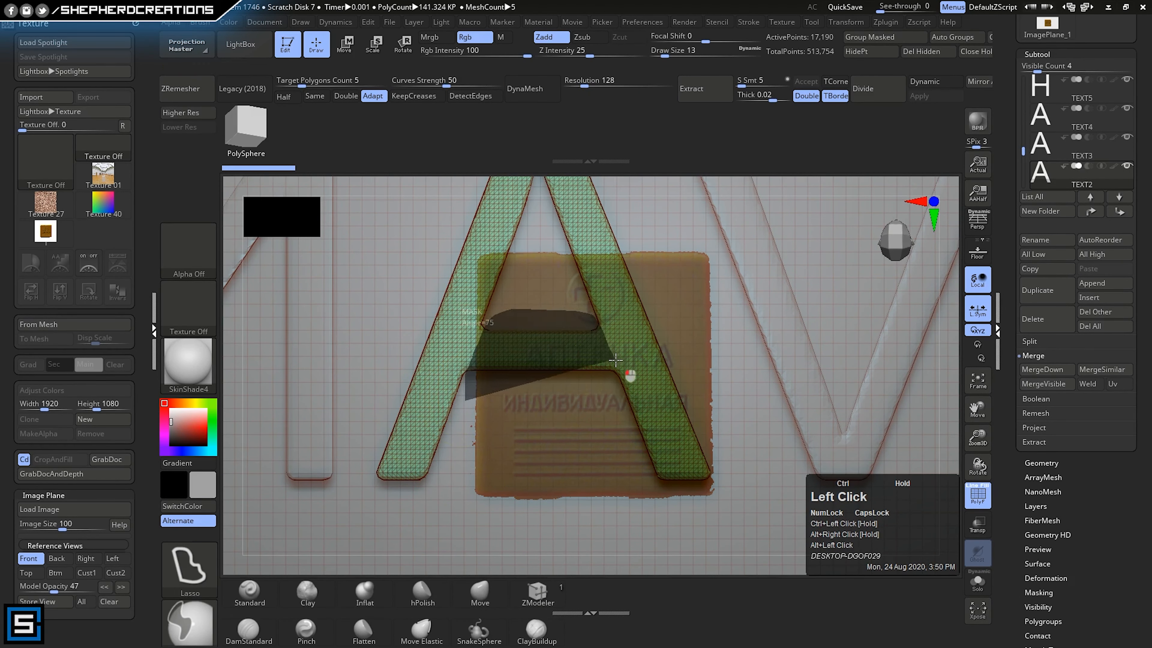
pyautogui.keyDown('ctrl'); pyautogui.moveTo(615, 360); pyautogui.dragTo(531, 407); pyautogui.keyUp('ctrl')
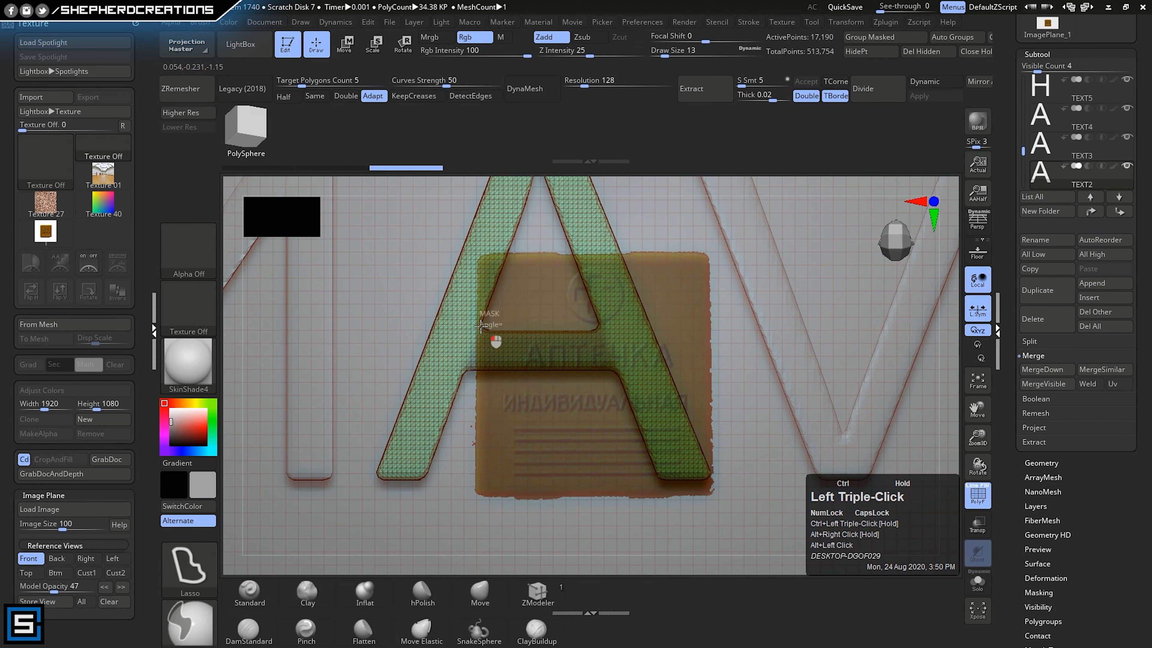
pyautogui.press('b')
pyautogui.press('z')
pyautogui.press('m')
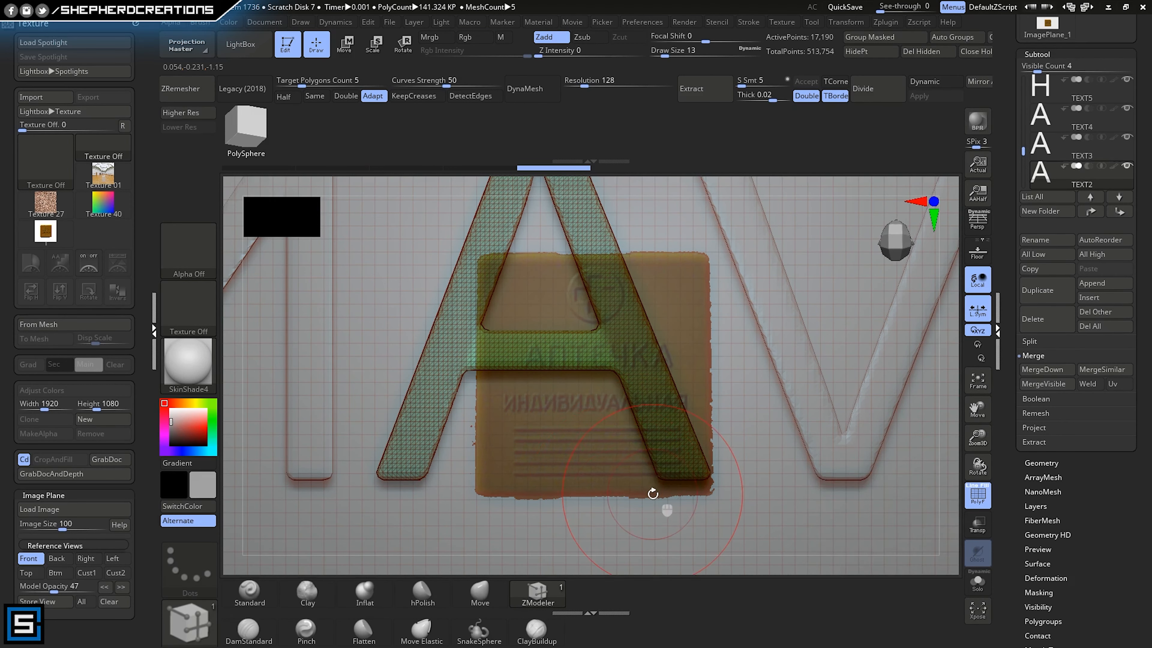
pyautogui.keyDown('alt'); pyautogui.click(565, 359); pyautogui.keyUp('alt')
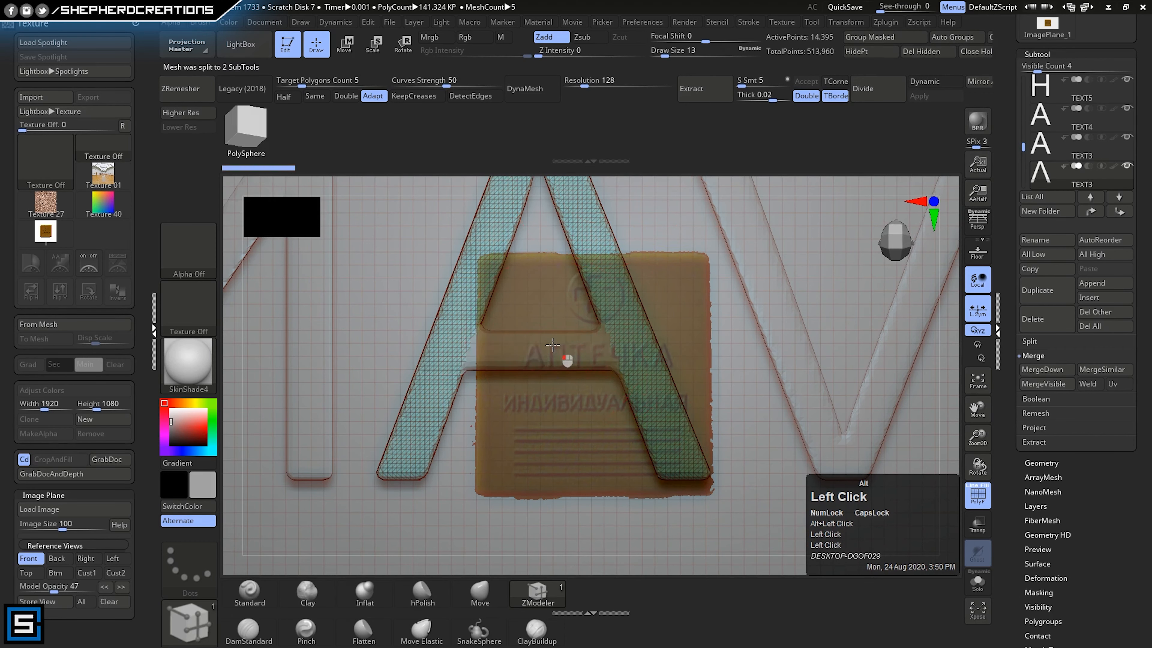
# - Merge the strokes and the separated crossbar of the A before the V back into one subtool
pyautogui.click(345, 44)
pyautogui.keyDown('ctrl'); pyautogui.moveTo(635, 390); pyautogui.dragTo(595, 316, button='right'); pyautogui.keyUp('ctrl')
pyautogui.click(552, 227)
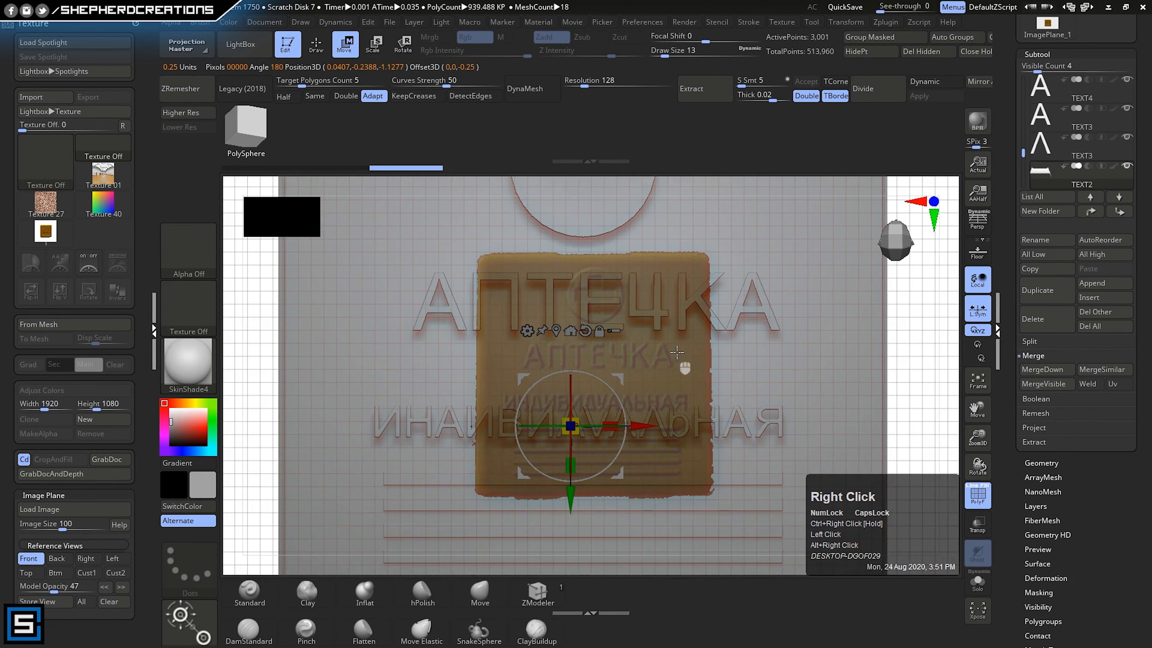
pyautogui.click(1044, 148)
pyautogui.click(1039, 372)
pyautogui.moveTo(637, 424)
pyautogui.mouseDown(button='right')
pyautogui.moveTo(643, 388)
pyautogui.moveTo(692, 382)
pyautogui.mouseUp(button='right')
pyautogui.click(900, 321)
pyautogui.press('q')
pyautogui.keyDown('ctrl'); pyautogui.moveTo(823, 334); pyautogui.dragTo(841, 354); pyautogui.keyUp('ctrl')
# - Activate symmetry and mask the second line's third letter, an A, so that only its crossbar stays unmasked
pyautogui.keyDown('alt'); pyautogui.moveTo(462, 560); pyautogui.dragTo(602, 499, button='right'); pyautogui.keyUp('alt')
pyautogui.moveTo(602, 498)
pyautogui.keyDown('ctrl'); pyautogui.mouseDown(button='right')
pyautogui.moveTo(611, 566)
pyautogui.moveTo(725, 545)
pyautogui.mouseUp(button='right'); pyautogui.keyUp('ctrl')
pyautogui.keyDown('alt'); pyautogui.click(553, 435); pyautogui.keyUp('alt')
pyautogui.keyDown('alt'); pyautogui.moveTo(645, 442); pyautogui.dragTo(585, 394, button='right'); pyautogui.keyUp('alt')
pyautogui.keyDown('ctrl'); pyautogui.moveTo(585, 395); pyautogui.dragTo(362, 444, button='right'); pyautogui.keyUp('ctrl')
pyautogui.keyDown('alt'); pyautogui.moveTo(363, 444); pyautogui.dragTo(698, 408, button='right'); pyautogui.keyUp('alt')
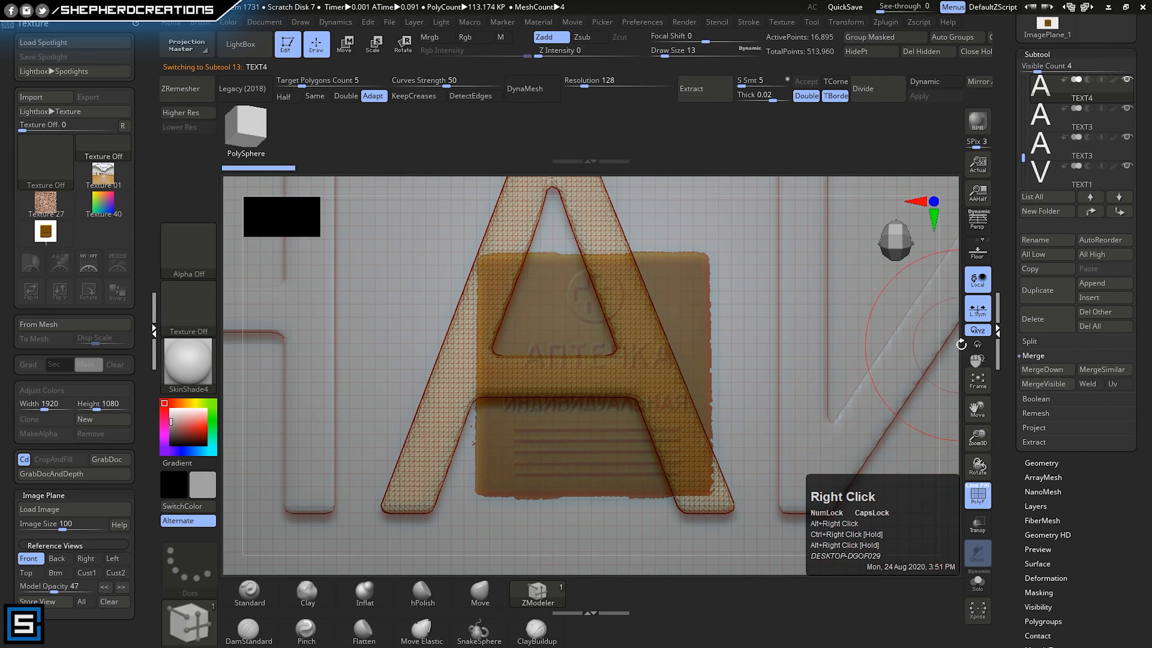
pyautogui.click(846, 23)
pyautogui.click(846, 22)
pyautogui.click(846, 22)
pyautogui.click(889, 365)
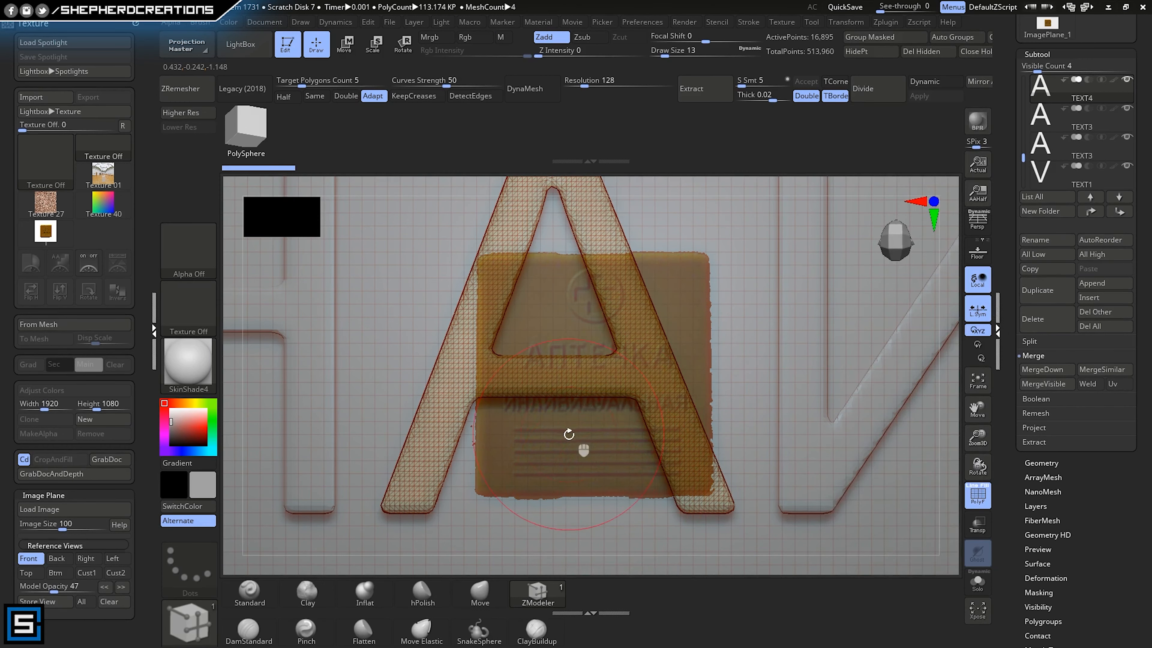
pyautogui.keyDown('ctrl'); pyautogui.moveTo(528, 334); pyautogui.dragTo(489, 353); pyautogui.keyUp('ctrl')
pyautogui.keyDown('ctrl'); pyautogui.moveTo(473, 402); pyautogui.dragTo(617, 340); pyautogui.keyUp('ctrl')
pyautogui.keyDown('ctrl'); pyautogui.click(607, 463); pyautogui.keyUp('ctrl')
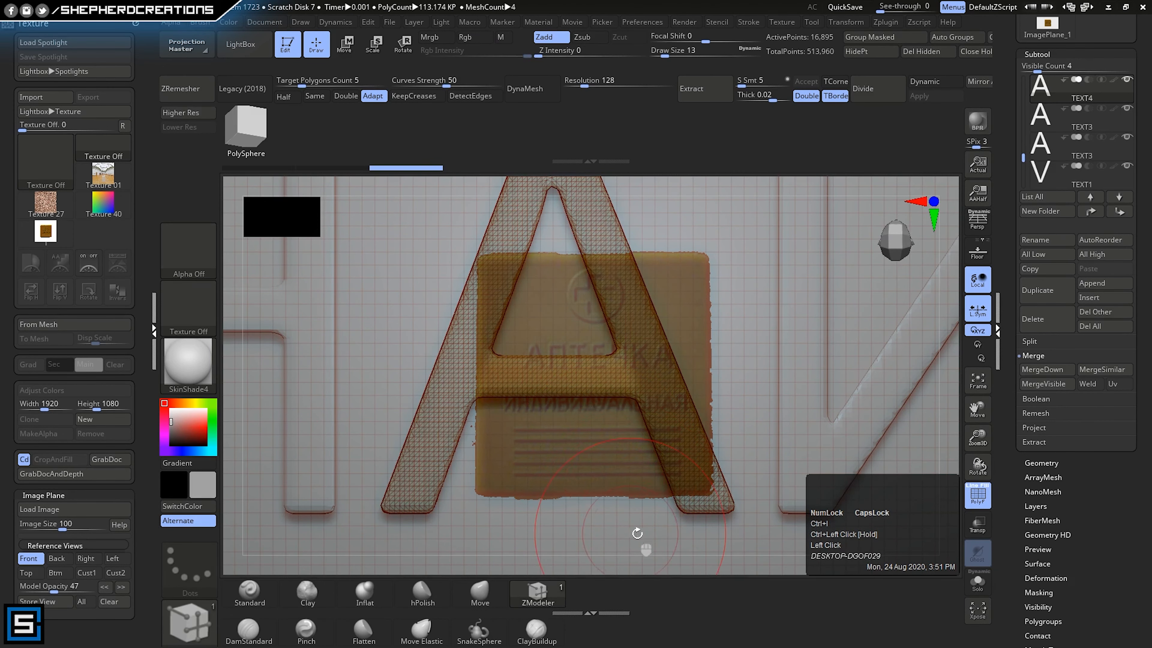
# - Try to delete the A's hidden crossbar polygons and close the holes, undoing the attempt
pyautogui.click(876, 52)
pyautogui.click(925, 52)
pyautogui.click(973, 55)
pyautogui.hotkey('ctrl', 'z')
pyautogui.hotkey('ctrl', 'z')
pyautogui.hotkey('ctrl', 'z')
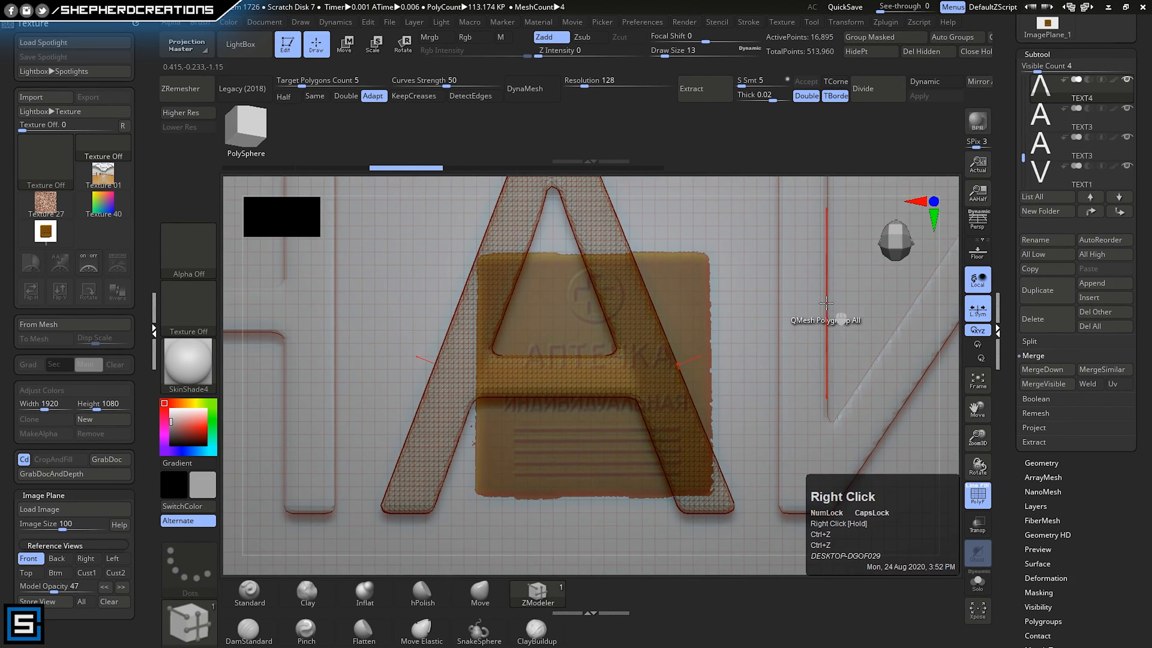
# - Group the masked polygons of the third letter, split the groups into separate subtools and select the crossbar
pyautogui.click(889, 38)
pyautogui.click(989, 38)
pyautogui.keyDown('alt'); pyautogui.click(604, 383); pyautogui.keyUp('alt')
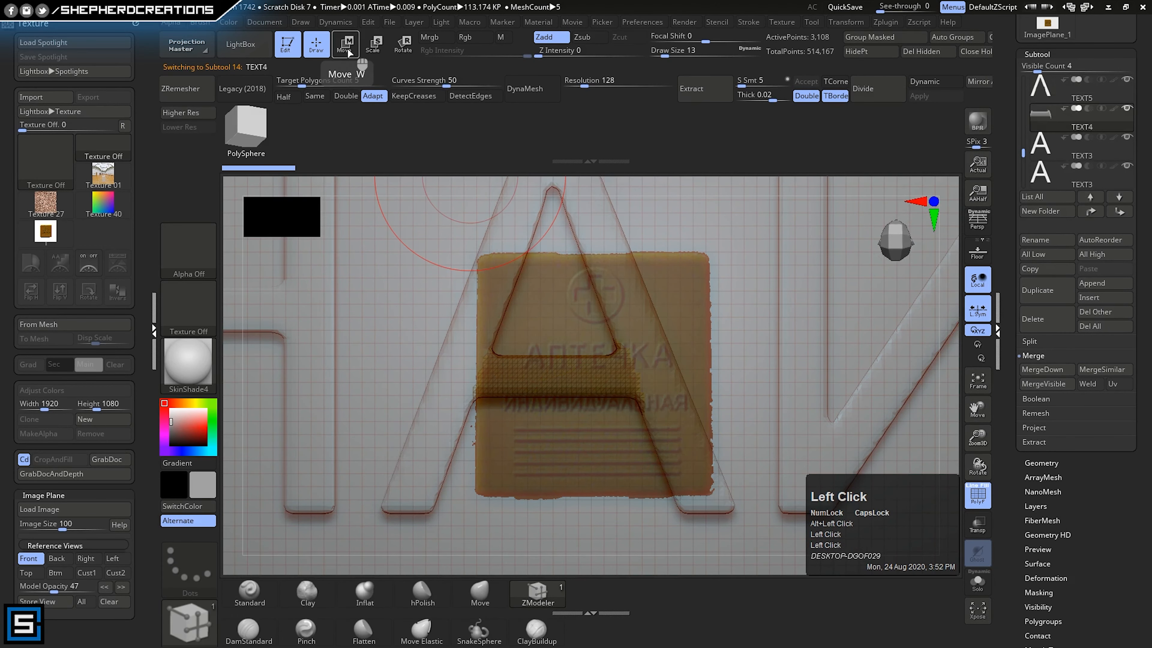
# - Clear the crossbar's mask, centre the gizmo on it and move it down between the feet of the third letter
pyautogui.click(345, 46)
pyautogui.keyDown('ctrl'); pyautogui.moveTo(708, 304); pyautogui.dragTo(714, 317, button='right'); pyautogui.keyUp('ctrl')
pyautogui.click(978, 382)
pyautogui.keyDown('ctrl'); pyautogui.moveTo(646, 340); pyautogui.dragTo(644, 327, button='right'); pyautogui.keyUp('ctrl')
pyautogui.click(978, 383)
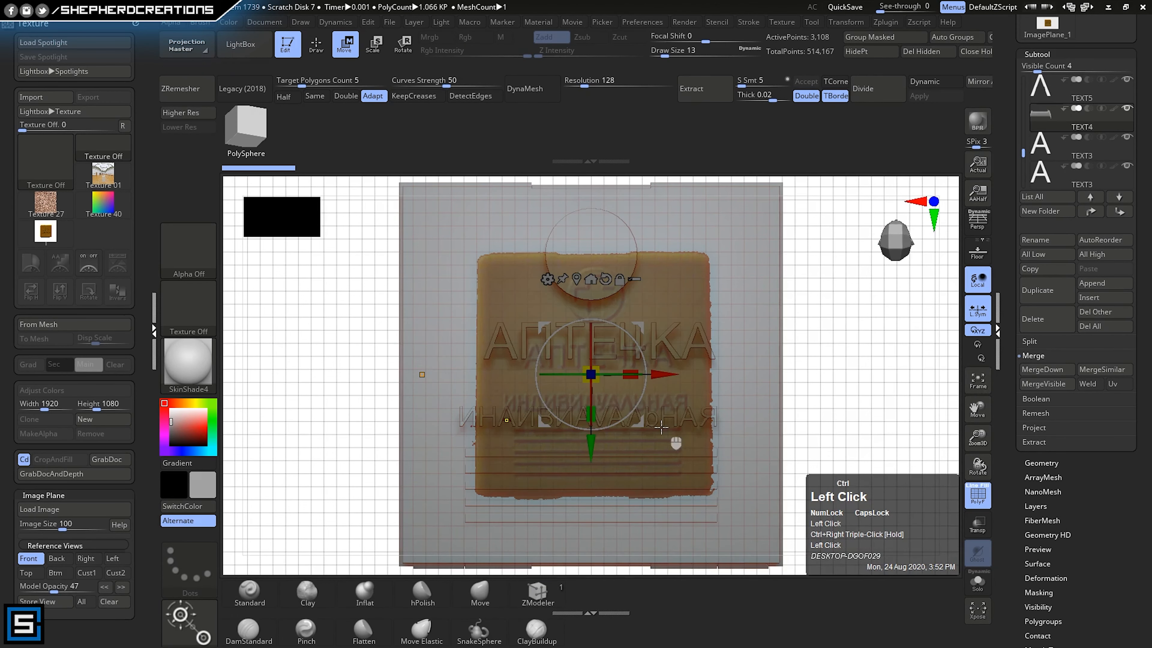
pyautogui.click(577, 280)
pyautogui.keyDown('alt'); pyautogui.moveTo(650, 373); pyautogui.dragTo(726, 335, button='right'); pyautogui.keyUp('alt')
pyautogui.keyDown('ctrl'); pyautogui.moveTo(725, 336); pyautogui.dragTo(748, 472, button='right'); pyautogui.keyUp('ctrl')
pyautogui.keyDown('alt'); pyautogui.moveTo(748, 472); pyautogui.dragTo(754, 489, button='right'); pyautogui.keyUp('alt')
pyautogui.moveTo(639, 386); pyautogui.dragTo(637, 427)
pyautogui.hotkey('ctrl', 'z')
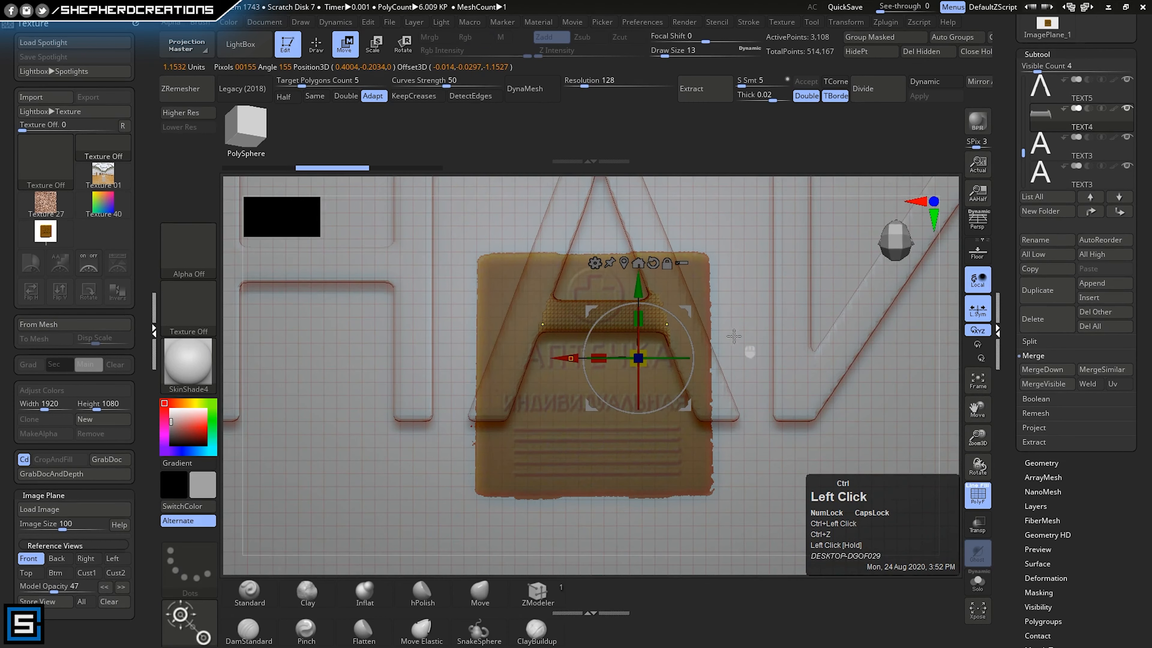
pyautogui.keyDown('ctrl'); pyautogui.moveTo(733, 334); pyautogui.dragTo(721, 223); pyautogui.keyUp('ctrl')
pyautogui.click(624, 263)
pyautogui.click(557, 263)
pyautogui.moveTo(566, 244); pyautogui.dragTo(566, 327)
# - Trim the ragged polygons off one end of the crossbar and close the resulting hole
pyautogui.moveTo(846, 22)
pyautogui.click(908, 363)
pyautogui.keyDown('ctrl'); pyautogui.moveTo(812, 377); pyautogui.dragTo(838, 512, button='right'); pyautogui.keyUp('ctrl')
pyautogui.keyDown('alt'); pyautogui.moveTo(839, 513); pyautogui.dragTo(769, 437, button='right'); pyautogui.keyUp('alt')
pyautogui.doubleClick(316, 44)
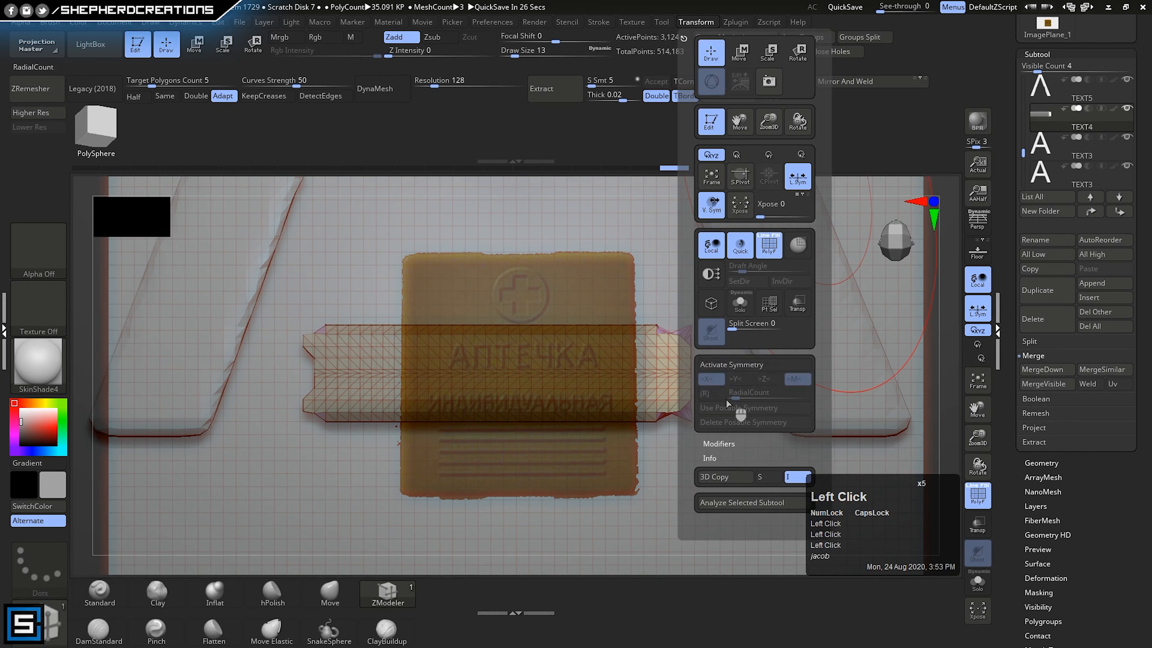
pyautogui.click(707, 51)
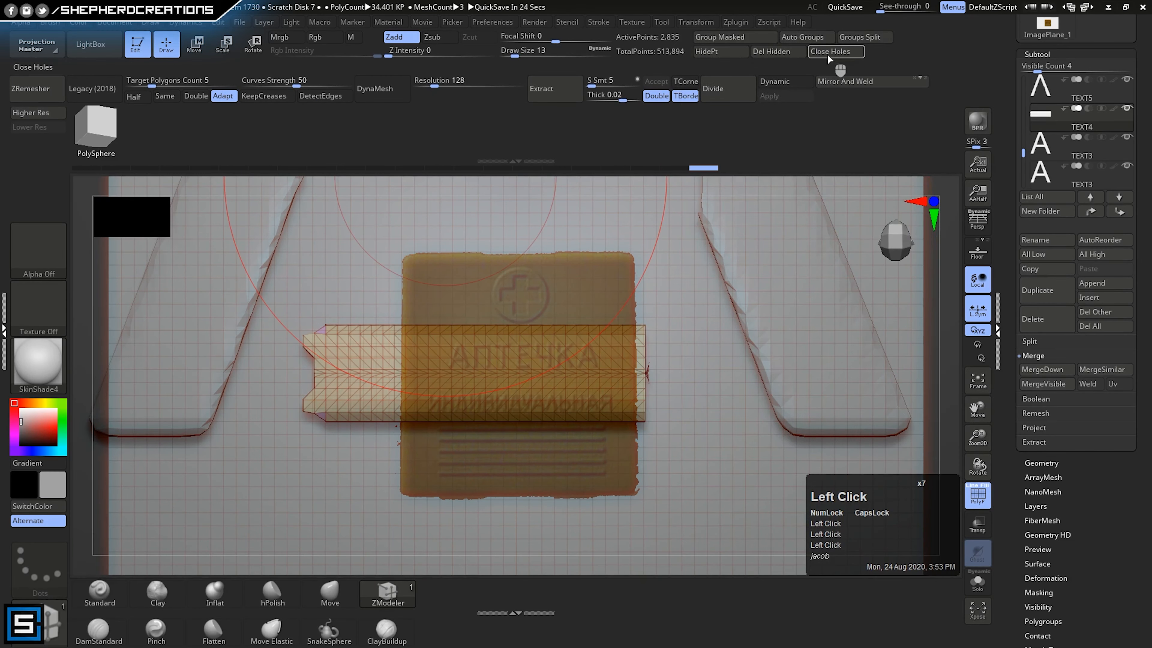
pyautogui.moveTo(767, 395); pyautogui.dragTo(714, 403, button='right')
pyautogui.click(771, 51)
# - Mirror and weld the crossbar so that its ragged end matches the trimmed end
pyautogui.moveTo(696, 22)
pyautogui.click(731, 364)
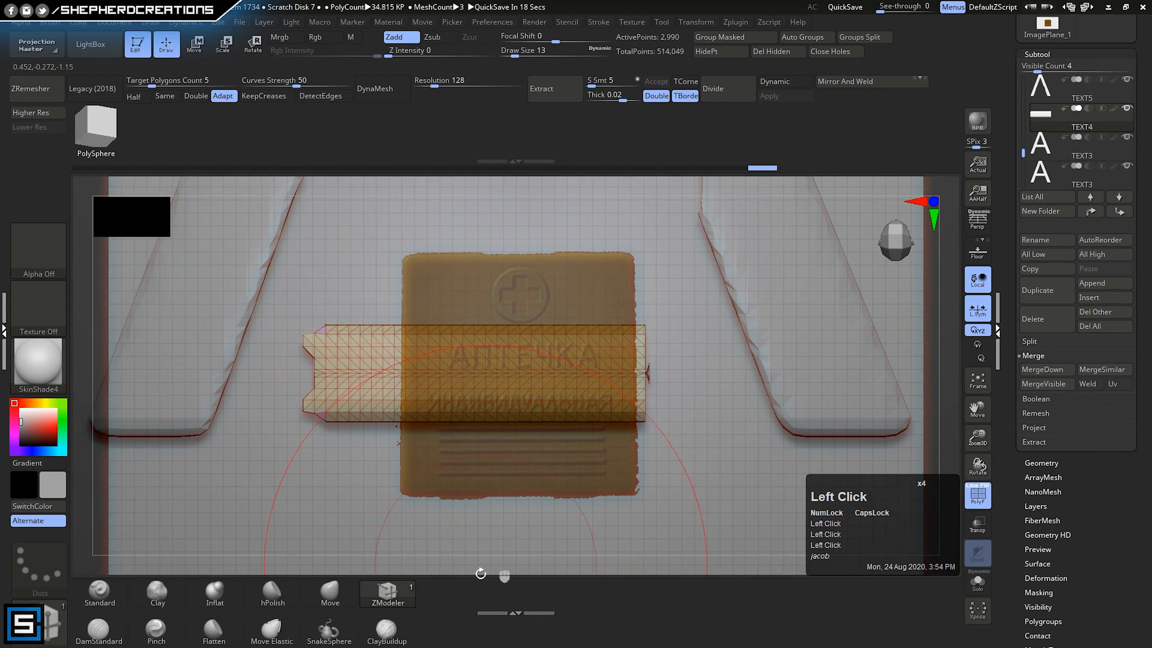
pyautogui.click(918, 85)
pyautogui.moveTo(714, 283); pyautogui.dragTo(658, 358, button='right')
# - Mask the leftover spikes at the crossbar's ends, delete those polygons and close the holes
pyautogui.keyDown('ctrl'); pyautogui.moveTo(740, 466); pyautogui.dragTo(640, 315); pyautogui.keyUp('ctrl')
pyautogui.hotkey('ctrl', 'i')
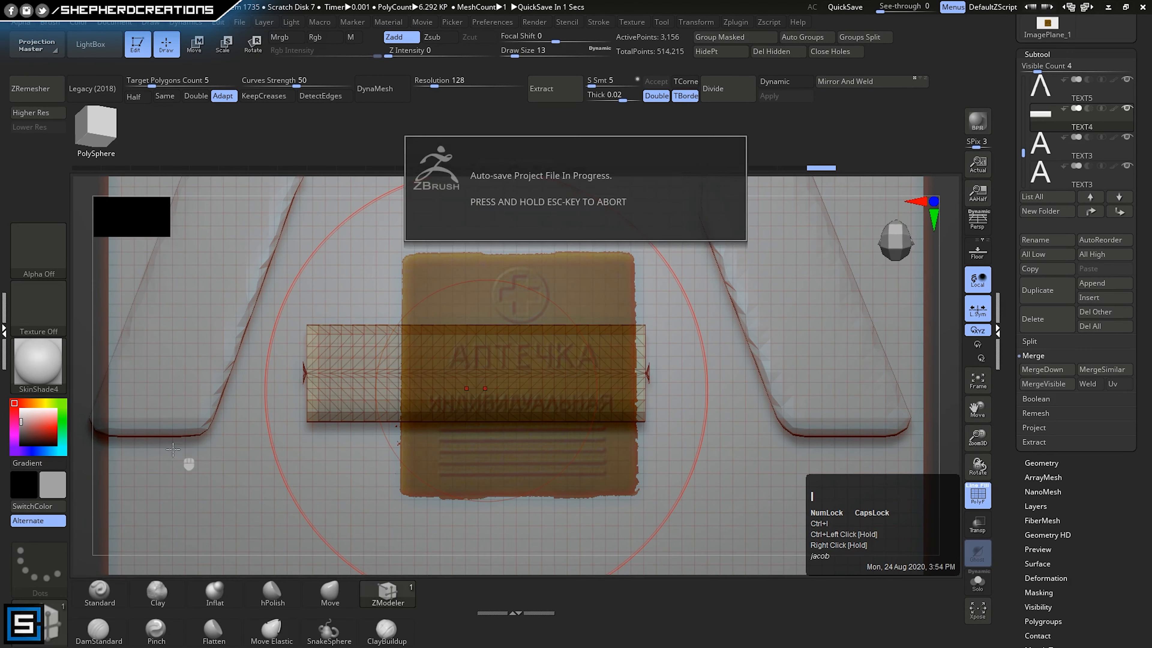
pyautogui.click(709, 51)
pyautogui.click(777, 52)
pyautogui.click(822, 52)
# - Widen and reposition the crossbar with the gizmo so that it spans the gap between the letter's feet
pyautogui.moveTo(676, 318); pyautogui.dragTo(687, 347, button='right')
pyautogui.moveTo(687, 347)
pyautogui.keyDown('alt'); pyautogui.mouseDown(button='right')
pyautogui.moveTo(706, 343)
pyautogui.moveTo(710, 408)
pyautogui.moveTo(698, 364)
pyautogui.moveTo(702, 381)
pyautogui.mouseUp(button='right'); pyautogui.keyUp('alt')
pyautogui.click(696, 22)
pyautogui.click(747, 364)
pyautogui.click(195, 45)
pyautogui.click(166, 44)
pyautogui.keyDown('shift'); pyautogui.moveTo(701, 381); pyautogui.dragTo(699, 454, button='right'); pyautogui.keyUp('shift')
pyautogui.click(195, 45)
pyautogui.click(468, 333)
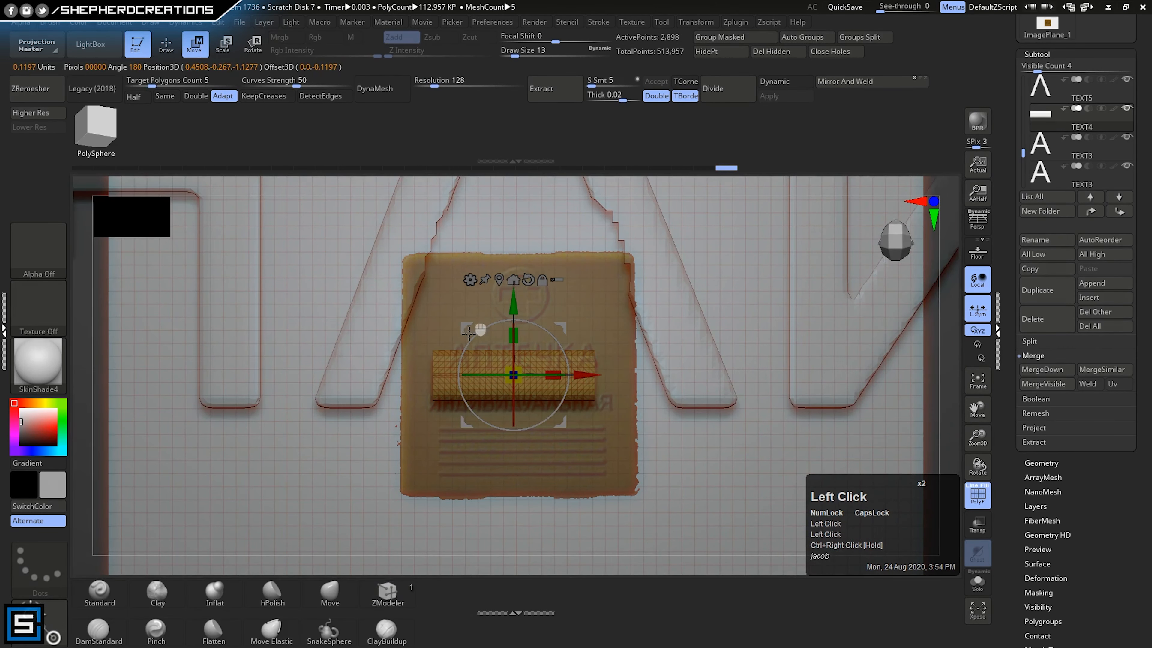
pyautogui.moveTo(567, 325); pyautogui.dragTo(605, 399)
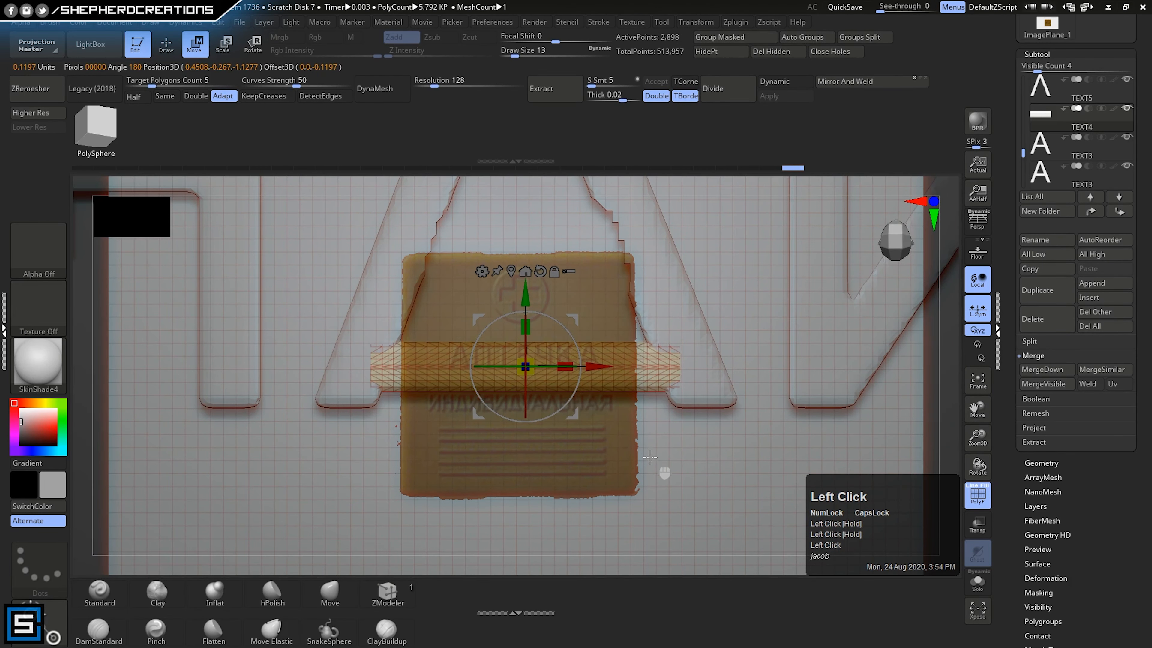
# - Merge the third letter's strokes with the lowered crossbar into one subtool
pyautogui.moveTo(649, 457); pyautogui.dragTo(676, 475, button='right')
pyautogui.keyDown('ctrl'); pyautogui.moveTo(676, 476); pyautogui.dragTo(643, 428, button='right'); pyautogui.keyUp('ctrl')
pyautogui.moveTo(643, 428)
pyautogui.keyDown('alt'); pyautogui.mouseDown(button='right')
pyautogui.moveTo(660, 463)
pyautogui.moveTo(653, 436)
pyautogui.mouseUp(button='right'); pyautogui.keyUp('alt')
pyautogui.keyDown('alt'); pyautogui.click(577, 235); pyautogui.keyUp('alt')
pyautogui.moveTo(601, 257); pyautogui.dragTo(617, 293, button='right')
pyautogui.keyDown('alt'); pyautogui.moveTo(616, 292); pyautogui.dragTo(645, 345, button='right'); pyautogui.keyUp('alt')
pyautogui.click(1044, 371)
pyautogui.moveTo(717, 276); pyautogui.dragTo(694, 250, button='right')
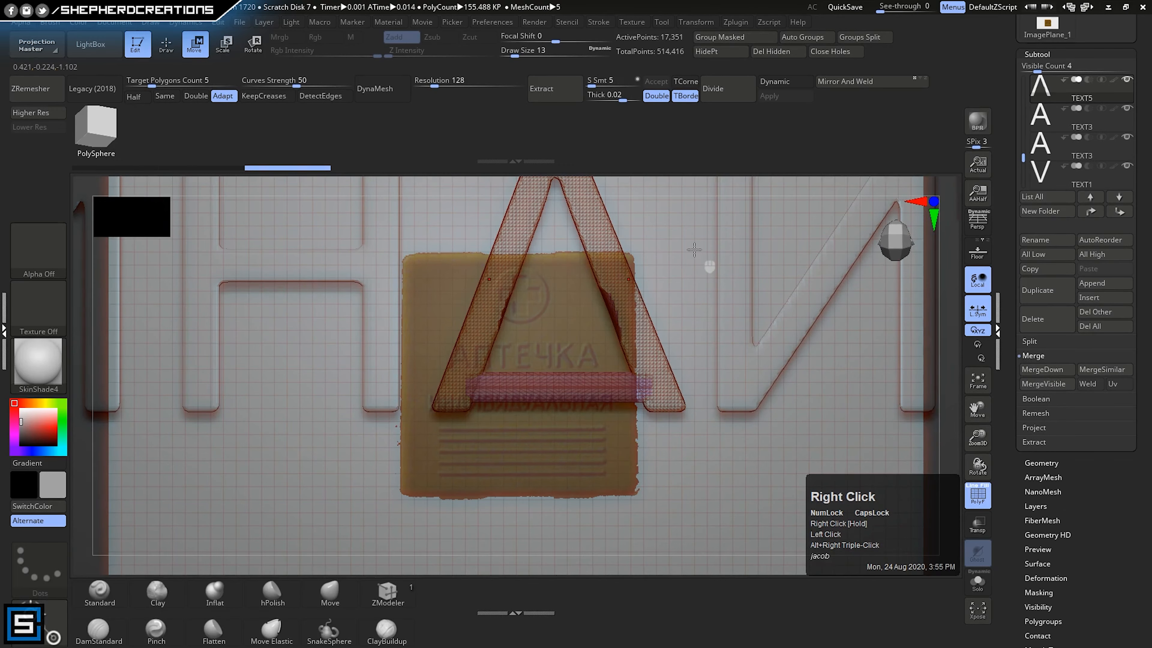
# - Try to mirror the merged Δ-shaped letter about its centre with symmetry toggled, undoing the result
pyautogui.click(167, 45)
pyautogui.keyDown('alt'); pyautogui.moveTo(605, 288); pyautogui.dragTo(581, 306, button='right'); pyautogui.keyUp('alt')
pyautogui.moveTo(637, 274); pyautogui.dragTo(650, 260, button='right')
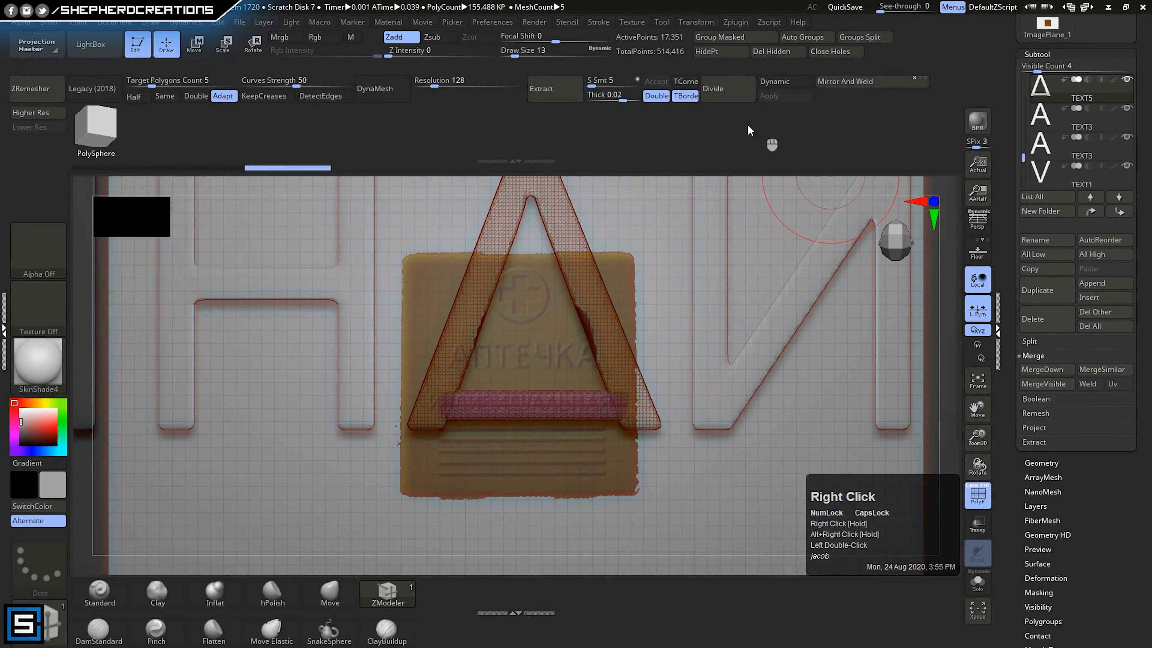
pyautogui.click(196, 45)
pyautogui.moveTo(675, 317)
pyautogui.keyDown('ctrl'); pyautogui.mouseDown(button='right')
pyautogui.moveTo(665, 273)
pyautogui.moveTo(617, 195)
pyautogui.moveTo(617, 601)
pyautogui.moveTo(673, 334)
pyautogui.moveTo(686, 424)
pyautogui.moveTo(621, 396)
pyautogui.mouseUp(button='right'); pyautogui.keyUp('ctrl')
pyautogui.click(974, 381)
pyautogui.moveTo(696, 21)
pyautogui.click(754, 367)
pyautogui.click(467, 255)
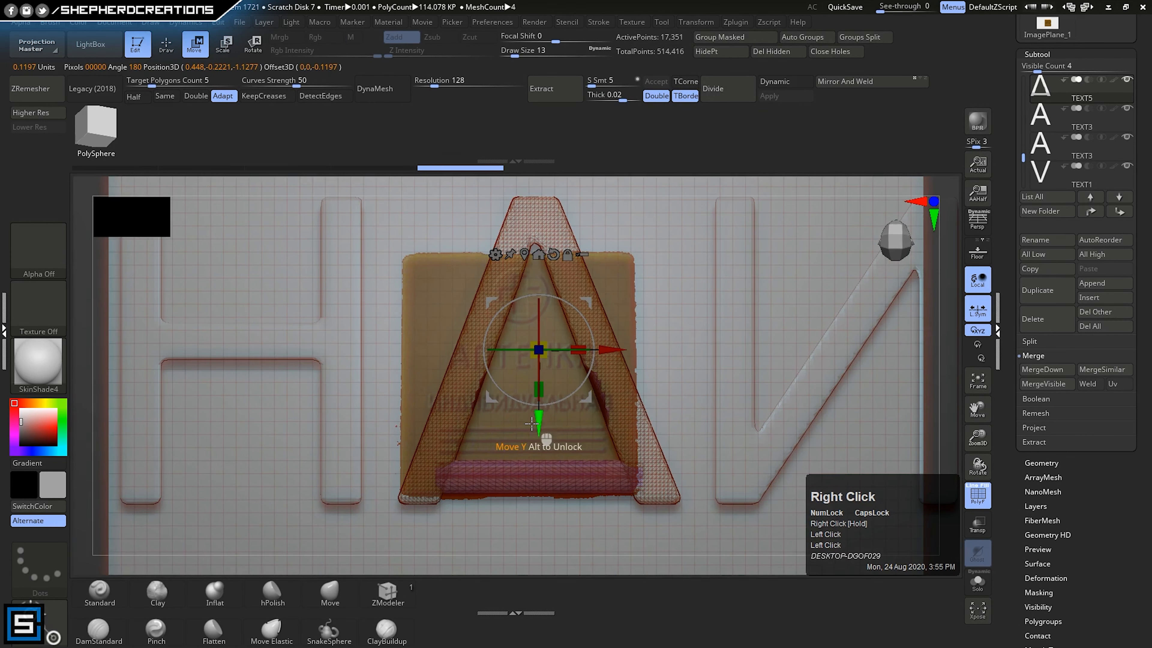
pyautogui.click(861, 85)
pyautogui.hotkey('ctrl', 'z')
# - Find the Mirror deformation and add it to the custom interface above Mirror And Weld
pyautogui.click(1056, 463)
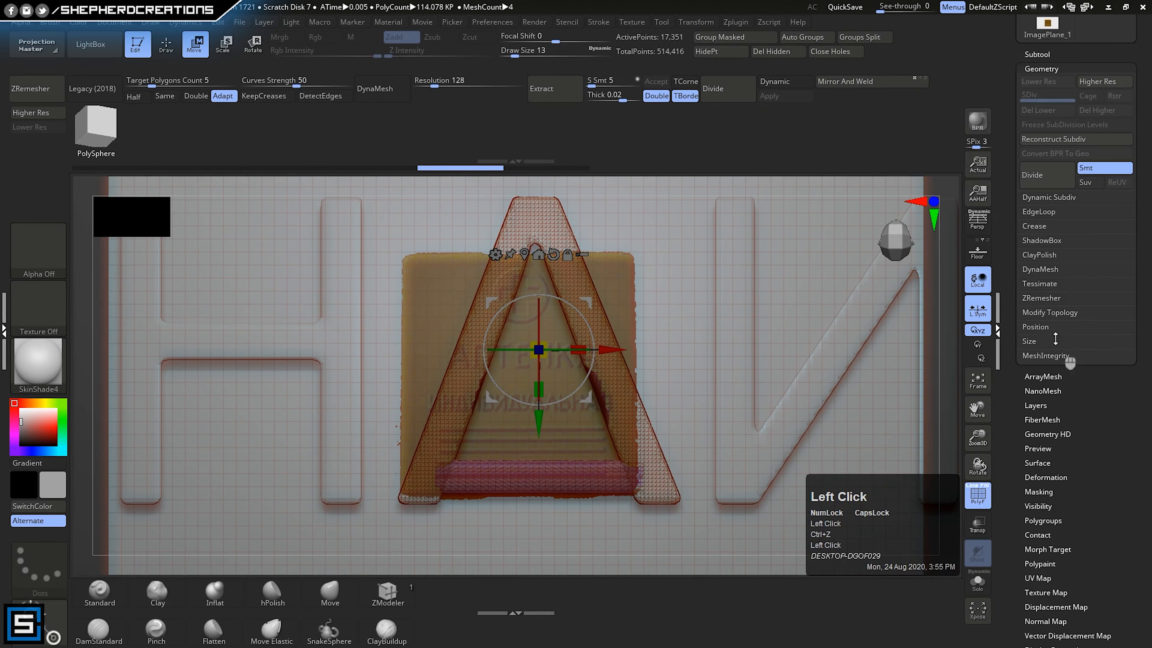
pyautogui.click(1045, 313)
pyautogui.click(1044, 313)
pyautogui.click(1043, 69)
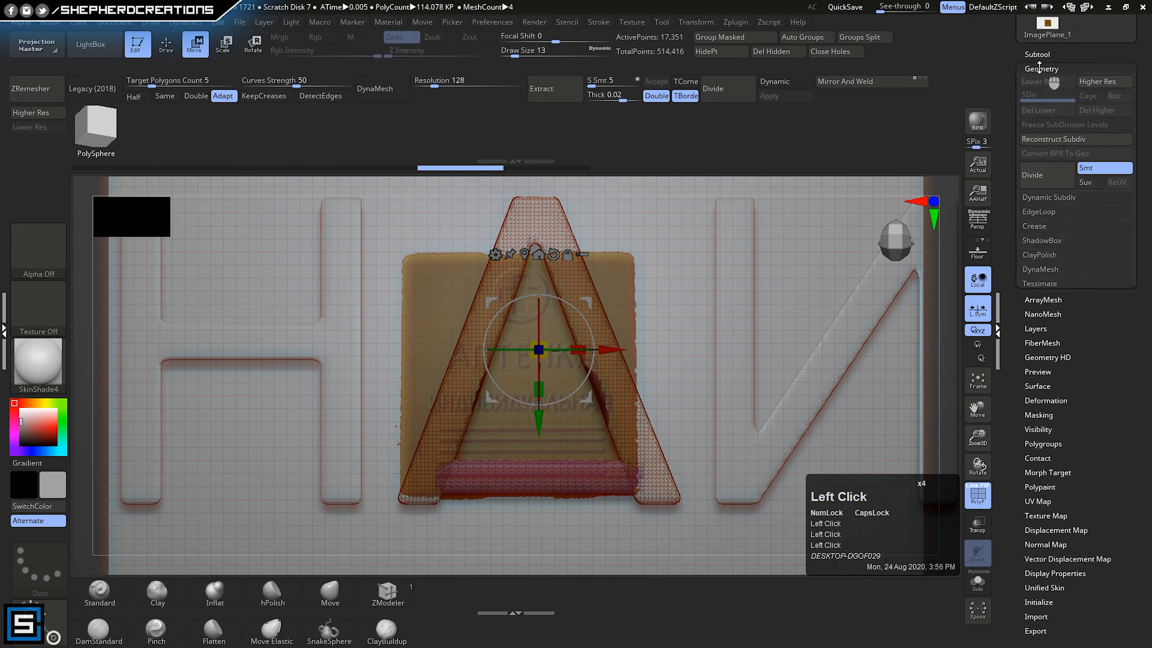
pyautogui.click(1048, 182)
pyautogui.keyDown('ctrl'); pyautogui.keyDown('alt'); pyautogui.moveTo(1044, 211); pyautogui.dragTo(890, 56); pyautogui.keyUp('alt'); pyautogui.keyUp('ctrl')
# - Start saving the user interface configuration and browse to the 3D Printing folder
pyautogui.click(493, 22)
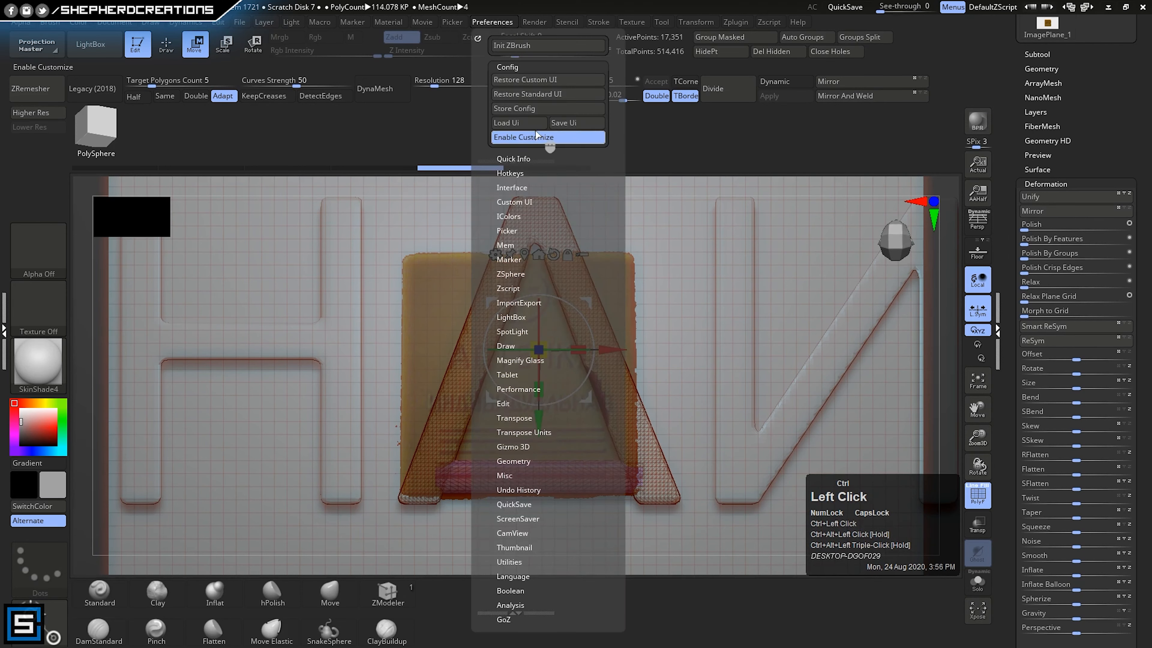
pyautogui.click(549, 136)
pyautogui.scroll(-5, 200, 205)
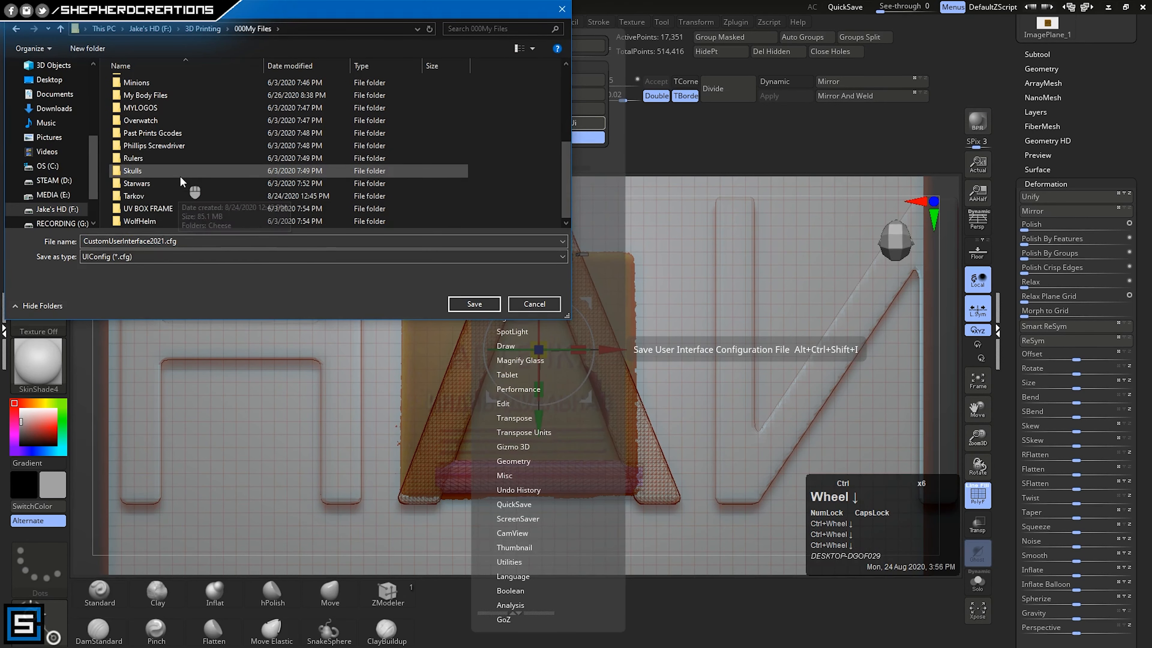
pyautogui.scroll(5, 193, 177)
pyautogui.scroll(-5, 208, 155)
pyautogui.scroll(5, 222, 158)
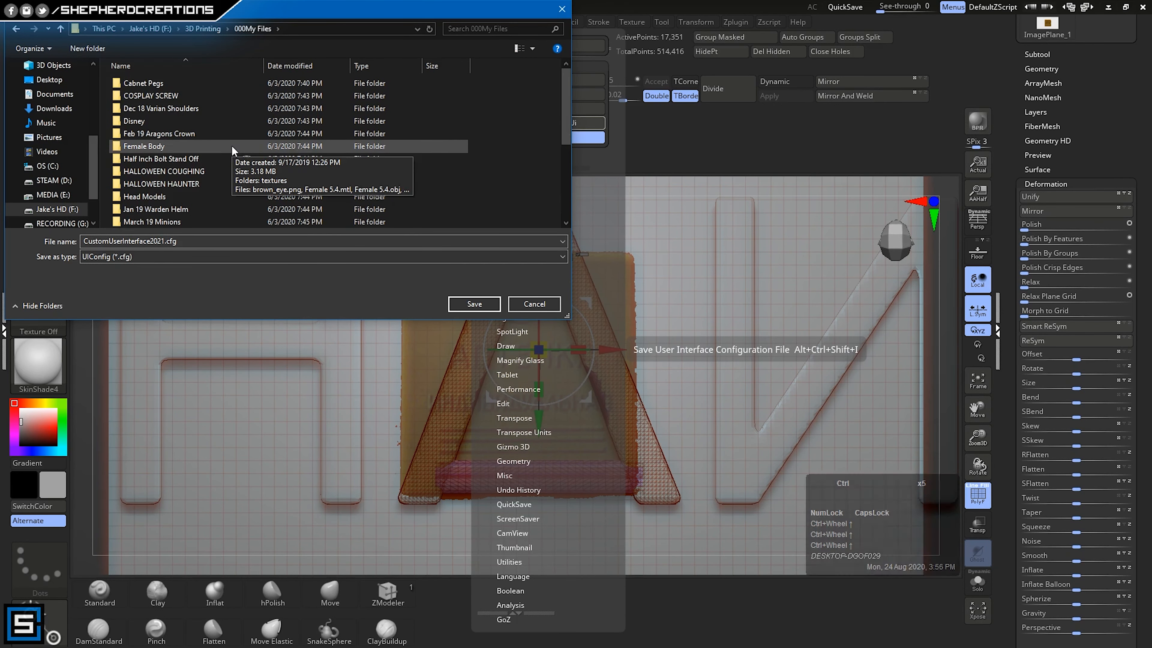
pyautogui.scroll(-9, 204, 172)
pyautogui.scroll(9, 218, 195)
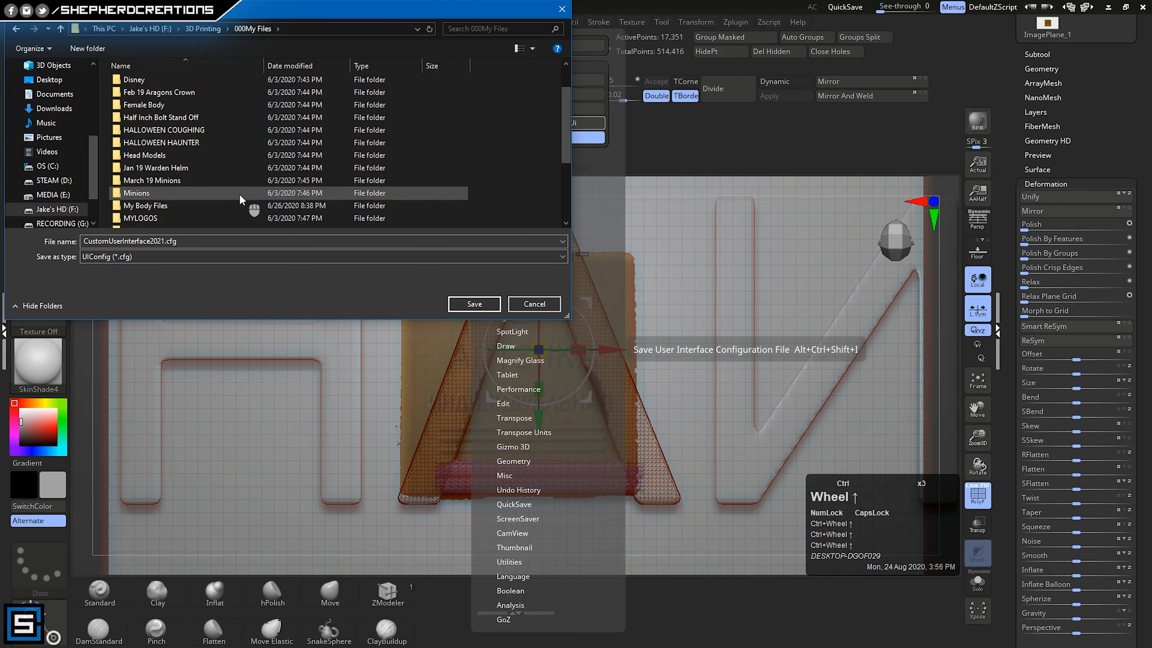
pyautogui.click(205, 30)
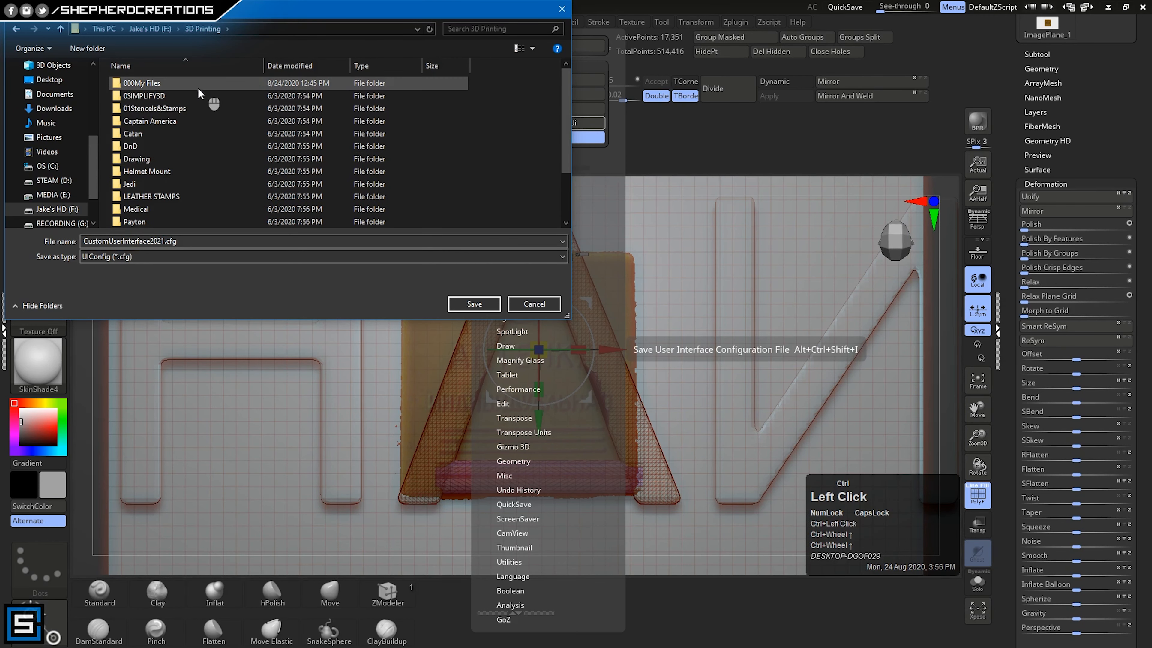
# - Save the customized interface as a UIConfig file in a subfolder of 3D Printing, replacing the existing file
pyautogui.scroll(-3, 181, 199)
pyautogui.doubleClick(159, 222)
pyautogui.doubleClick(177, 86)
pyautogui.click(188, 109)
pyautogui.click(476, 304)
pyautogui.click(610, 323)
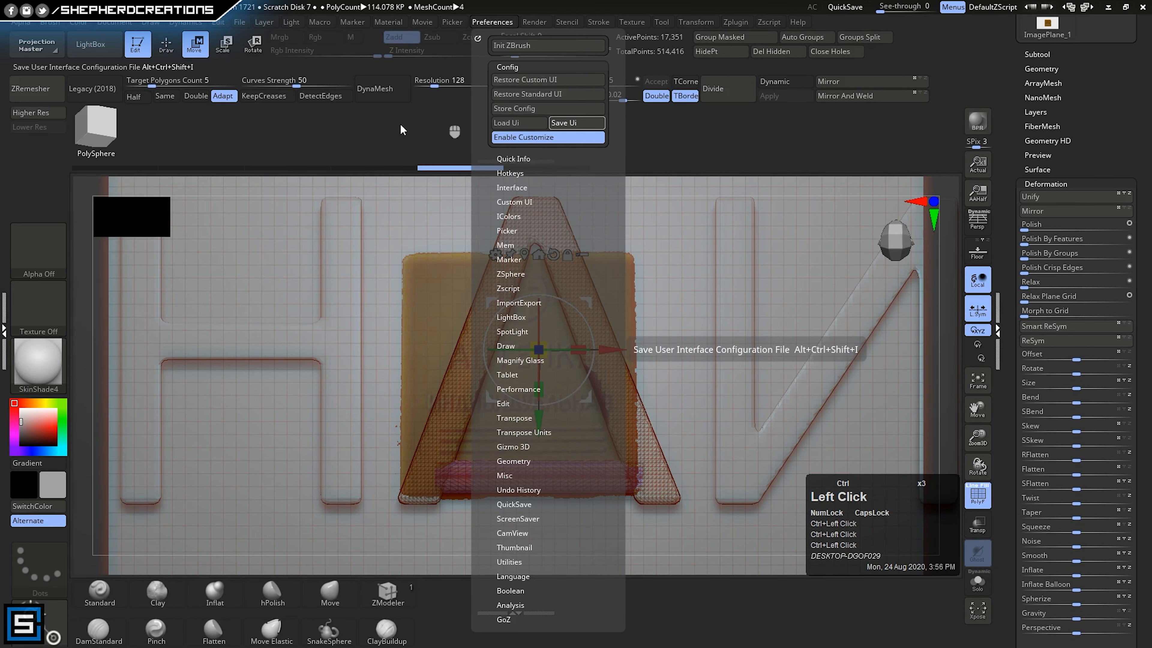
pyautogui.click(525, 175)
pyautogui.click(491, 23)
pyautogui.click(663, 389)
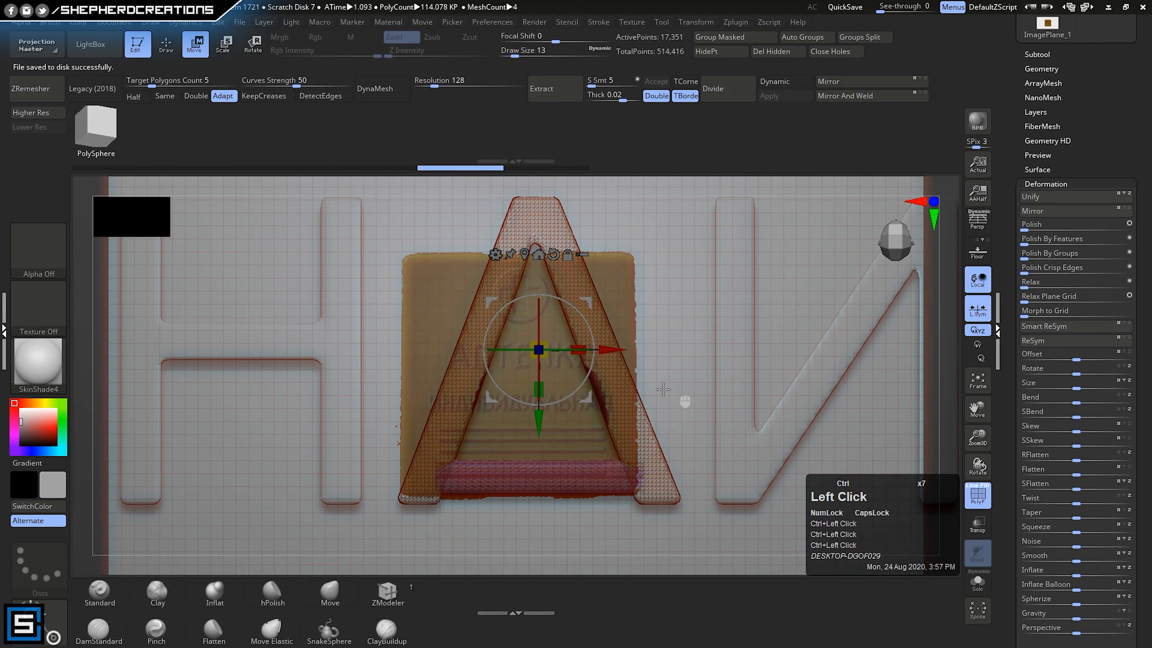
# - Try Mirror And Weld on the Δ-shaped letter in draw mode, undoing it
pyautogui.press('q')
pyautogui.keyDown('shift'); pyautogui.moveTo(399, 230); pyautogui.dragTo(692, 402, button='right'); pyautogui.keyUp('shift')
pyautogui.click(859, 93)
pyautogui.hotkey('ctrl', 'z')
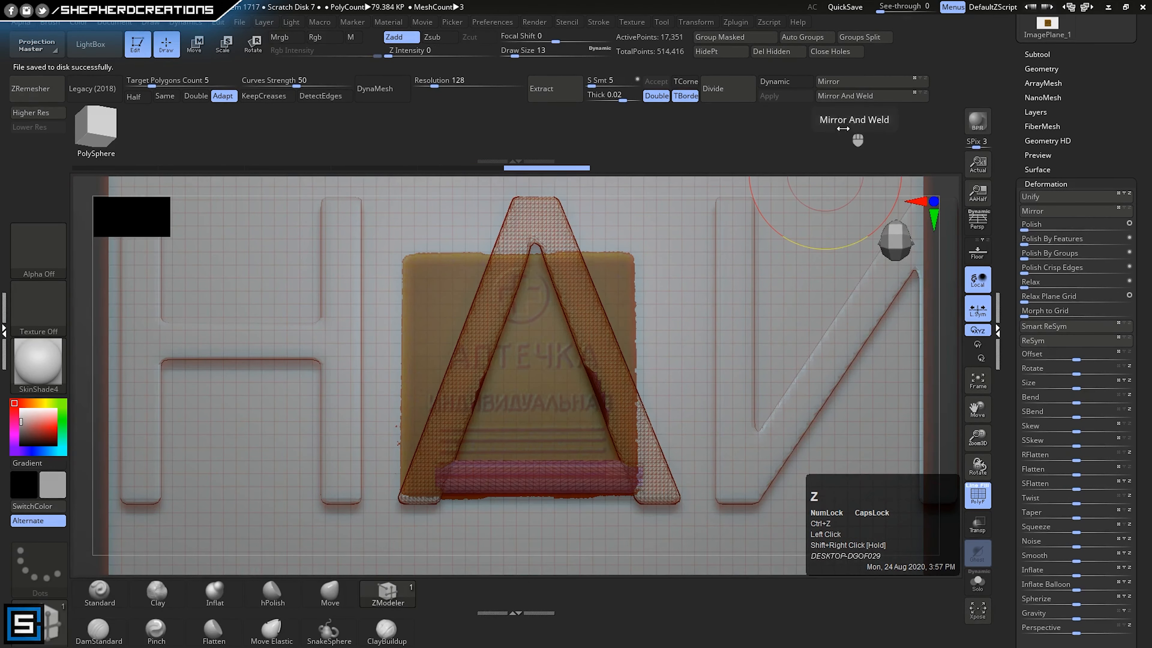
# - Turn off local symmetry and try Mirror And Weld on the Δ-shaped letter again
pyautogui.click(980, 309)
pyautogui.click(855, 96)
pyautogui.moveTo(615, 404); pyautogui.dragTo(706, 274, button='right')
pyautogui.click(878, 96)
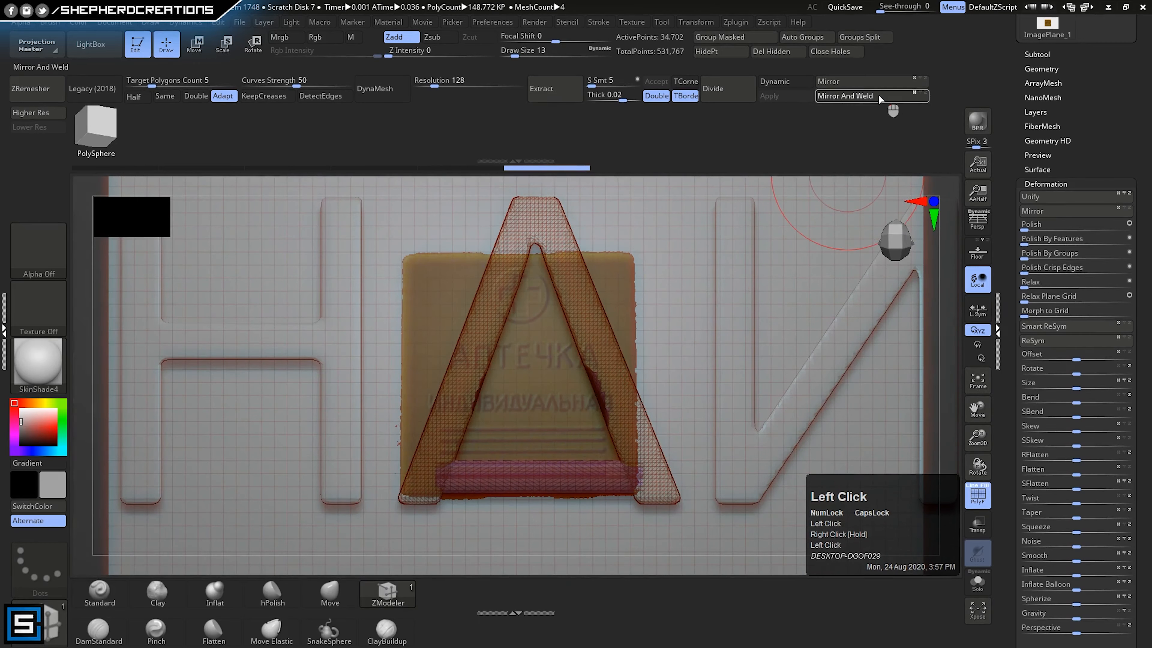
pyautogui.moveTo(687, 361)
pyautogui.keyDown('shift'); pyautogui.mouseDown(button='right')
pyautogui.moveTo(690, 299)
pyautogui.moveTo(694, 384)
pyautogui.moveTo(680, 354)
pyautogui.mouseUp(button='right'); pyautogui.keyUp('shift')
pyautogui.keyDown('ctrl'); pyautogui.moveTo(680, 354); pyautogui.dragTo(635, 291, button='right'); pyautogui.keyUp('ctrl')
pyautogui.keyDown('ctrl'); pyautogui.moveTo(182, 288); pyautogui.dragTo(226, 351); pyautogui.keyUp('ctrl')
pyautogui.keyDown('alt'); pyautogui.moveTo(226, 352); pyautogui.dragTo(190, 415, button='right'); pyautogui.keyUp('alt')
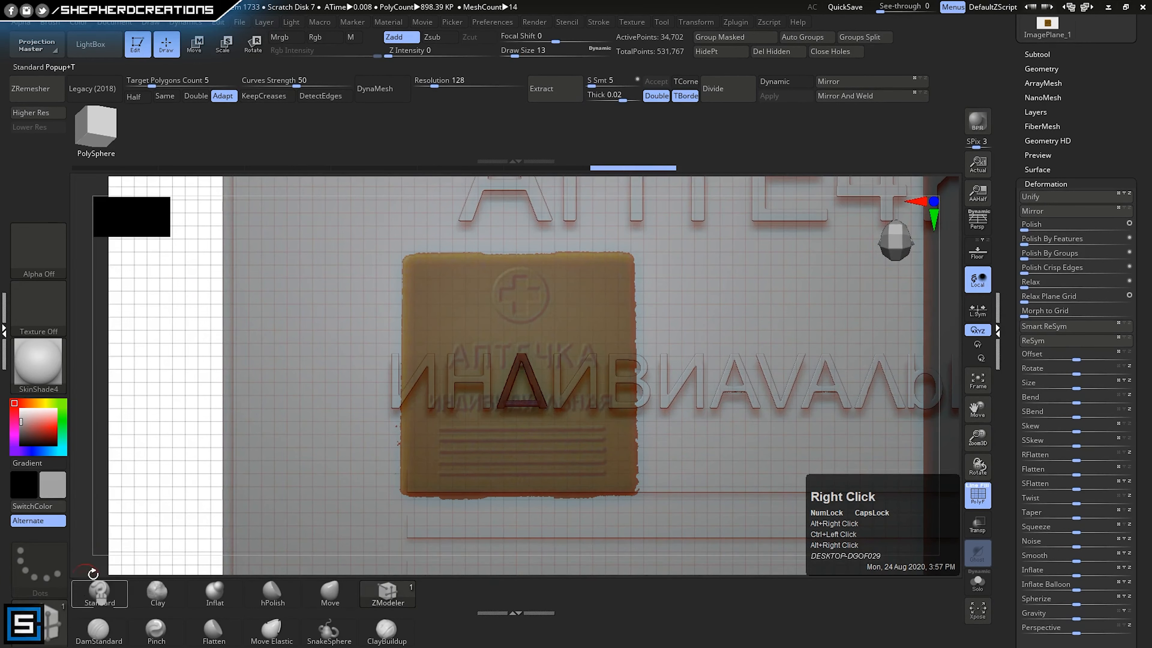
# - Reopen the tray with the reference settings and set the model opacity to 100
pyautogui.doubleClick(4, 334)
pyautogui.moveTo(51, 586); pyautogui.dragTo(92, 591)
pyautogui.moveTo(671, 400); pyautogui.dragTo(721, 386, button='right')
pyautogui.keyDown('ctrl'); pyautogui.moveTo(721, 386); pyautogui.dragTo(689, 345, button='right'); pyautogui.keyUp('ctrl')
pyautogui.keyDown('ctrl'); pyautogui.keyDown('alt'); pyautogui.moveTo(689, 345); pyautogui.dragTo(648, 390, button='right'); pyautogui.keyUp('alt'); pyautogui.keyUp('ctrl')
pyautogui.keyDown('shift'); pyautogui.moveTo(649, 390); pyautogui.dragTo(535, 386, button='right'); pyautogui.keyUp('shift')
# - Undo the mirroring of the Δ-shaped letter and toggle the symmetry activation
pyautogui.hotkey('ctrl', 'z')
pyautogui.hotkey('ctrl', 'z')
pyautogui.click(846, 23)
pyautogui.click(881, 365)
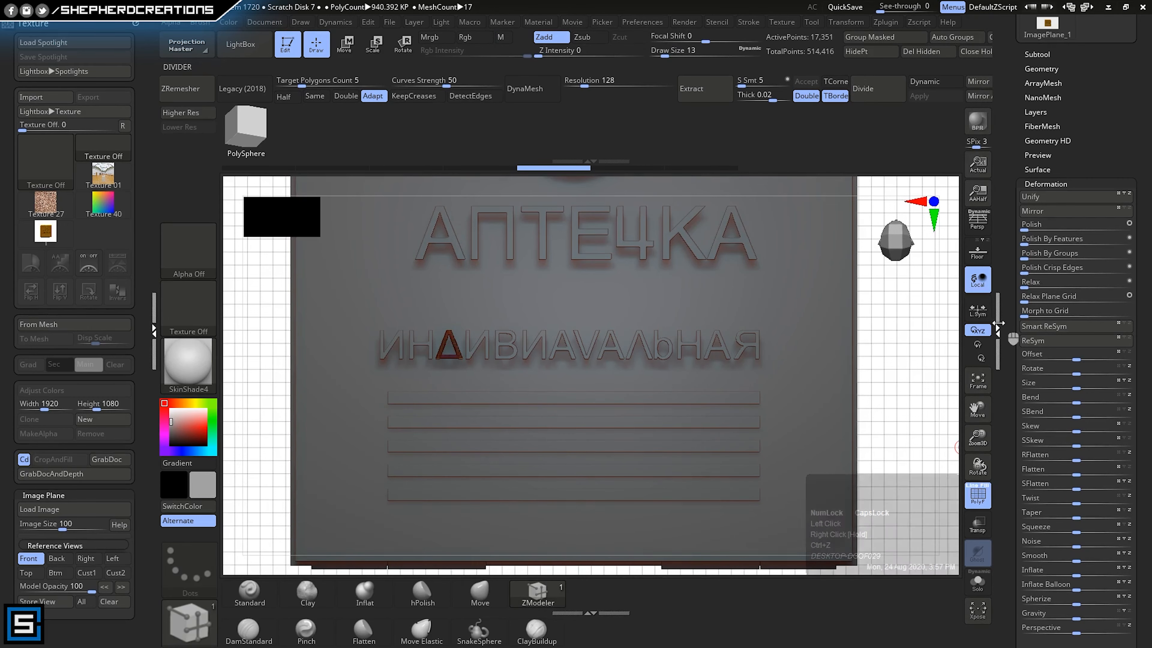
pyautogui.click(849, 24)
pyautogui.click(881, 364)
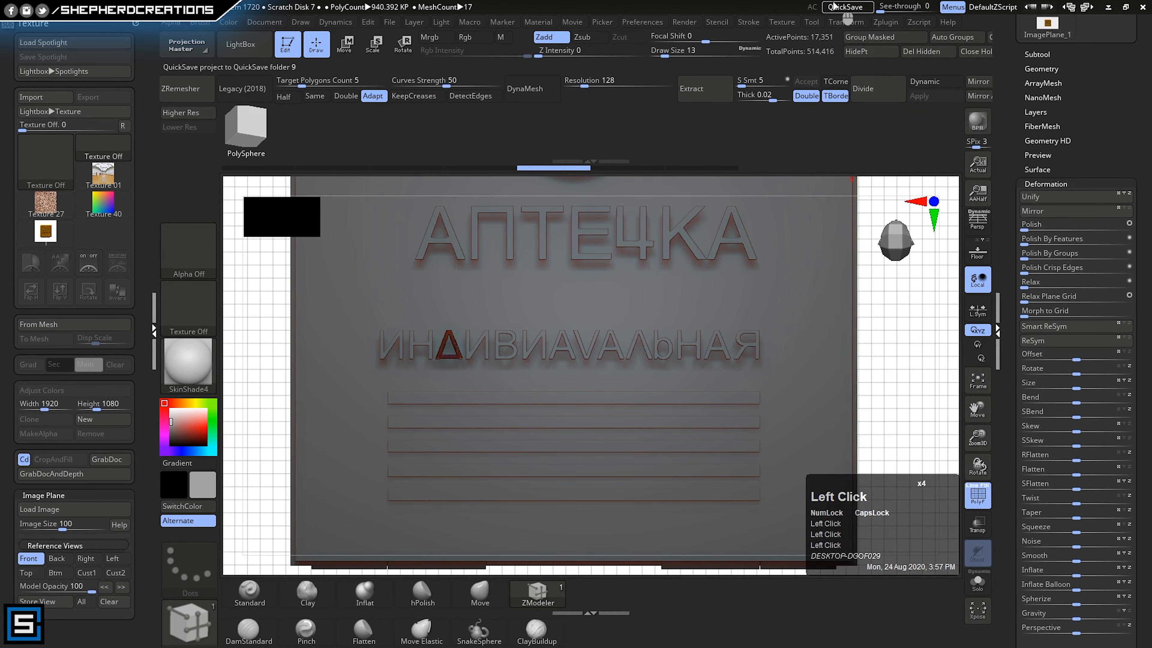
# - Turn on local symmetry and try mirroring the Δ-shaped letter of the second line, undoing the result
pyautogui.click(846, 22)
pyautogui.click(947, 177)
pyautogui.keyDown('ctrl'); pyautogui.moveTo(635, 227); pyautogui.dragTo(635, 291, button='right'); pyautogui.keyUp('ctrl')
pyautogui.moveTo(634, 291)
pyautogui.keyDown('alt'); pyautogui.mouseDown(button='right')
pyautogui.moveTo(669, 270)
pyautogui.moveTo(644, 299)
pyautogui.mouseUp(button='right'); pyautogui.keyUp('alt')
pyautogui.keyDown('ctrl'); pyautogui.moveTo(644, 299); pyautogui.dragTo(644, 336, button='right'); pyautogui.keyUp('ctrl')
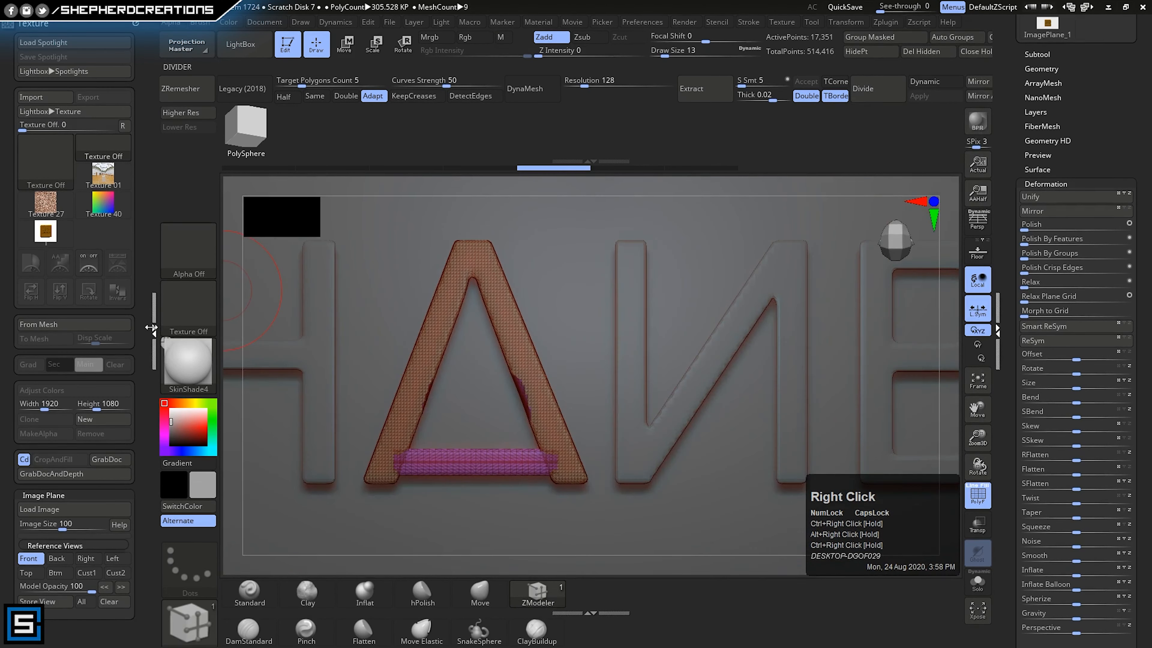
pyautogui.doubleClick(154, 331)
pyautogui.click(842, 88)
pyautogui.hotkey('ctrl', 'z')
# - Toggle the symmetry activation and local symmetry for the Δ-shaped letter
pyautogui.click(697, 22)
pyautogui.click(731, 365)
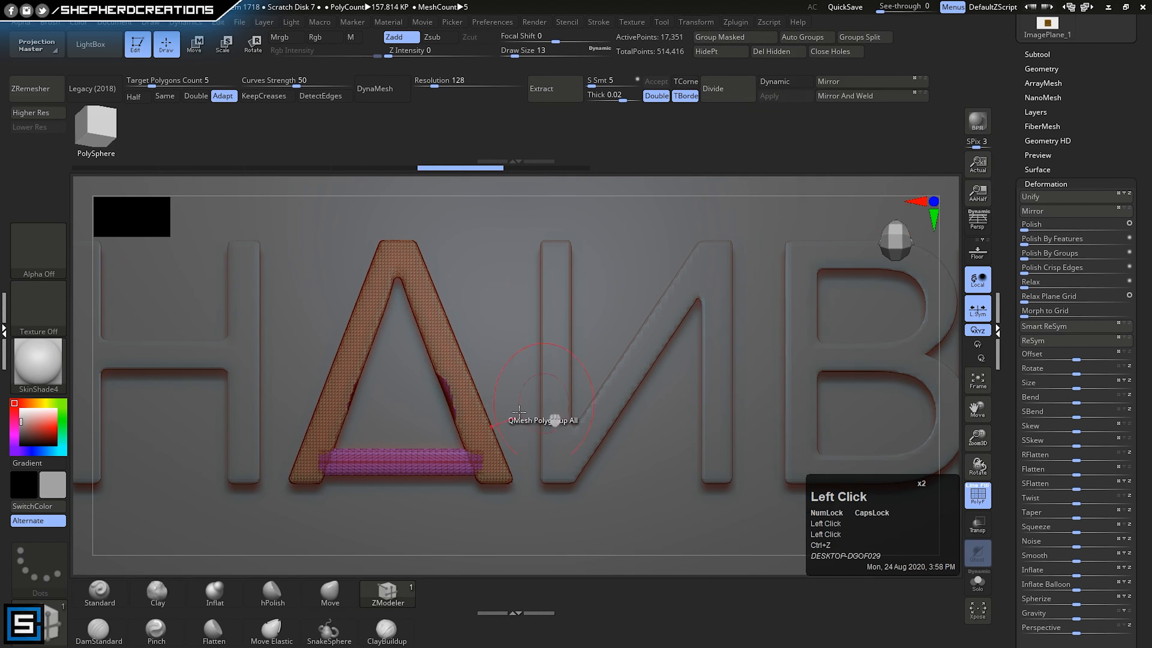
pyautogui.click(698, 22)
pyautogui.click(798, 178)
pyautogui.click(798, 179)
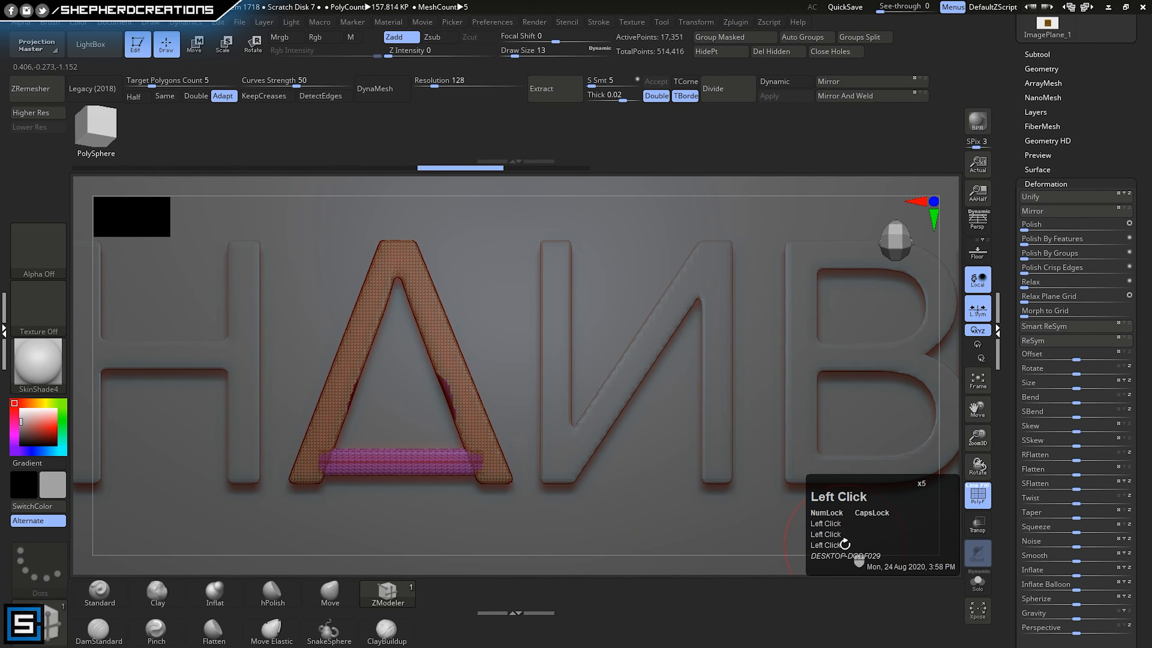
# - Try setting a pivot point on the Δ-shaped letter while toggling local symmetry, and clear the pivot again
pyautogui.click(699, 22)
pyautogui.click(736, 175)
pyautogui.click(970, 314)
pyautogui.click(969, 314)
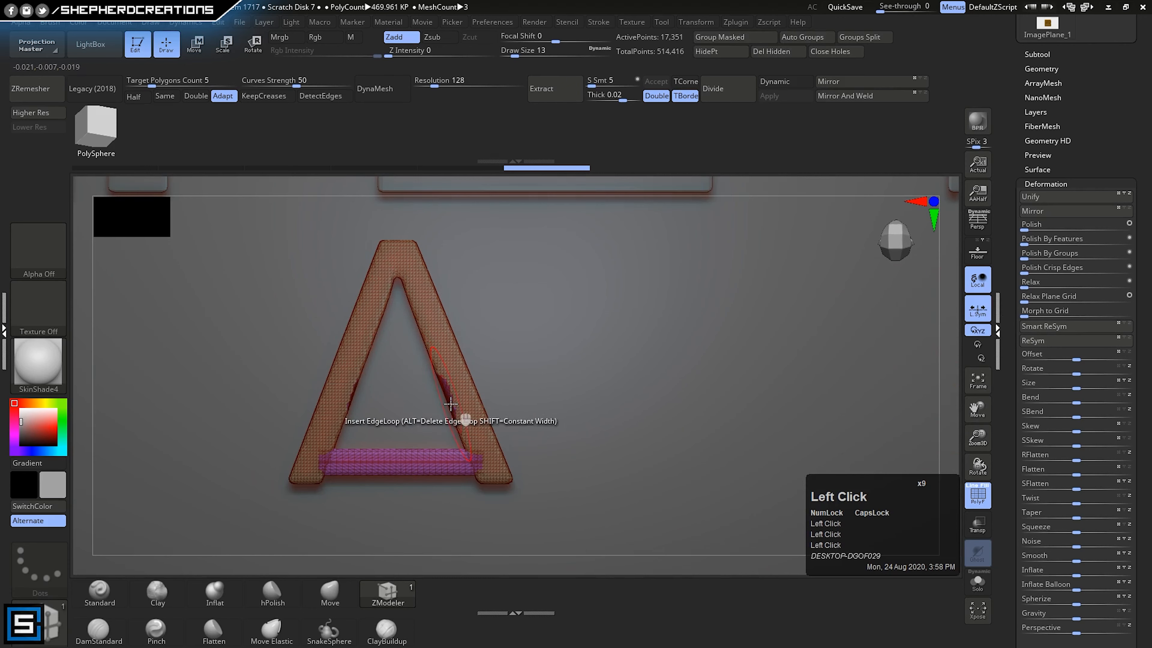
pyautogui.click(978, 310)
pyautogui.click(977, 310)
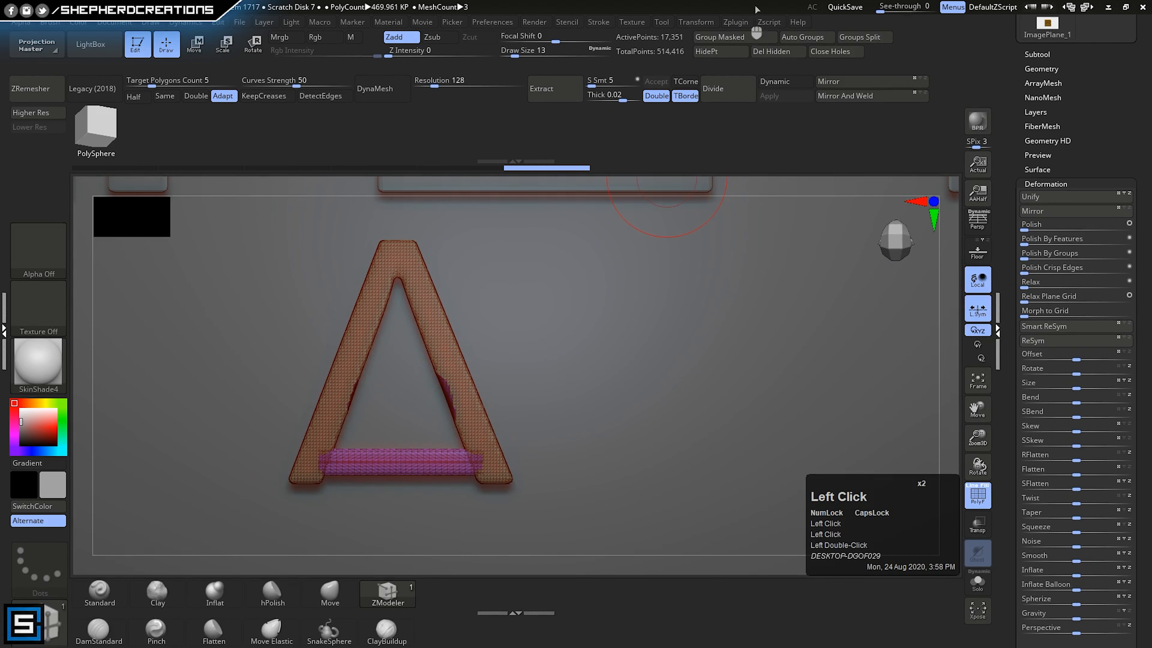
pyautogui.click(697, 22)
pyautogui.click(768, 178)
pyautogui.click(976, 317)
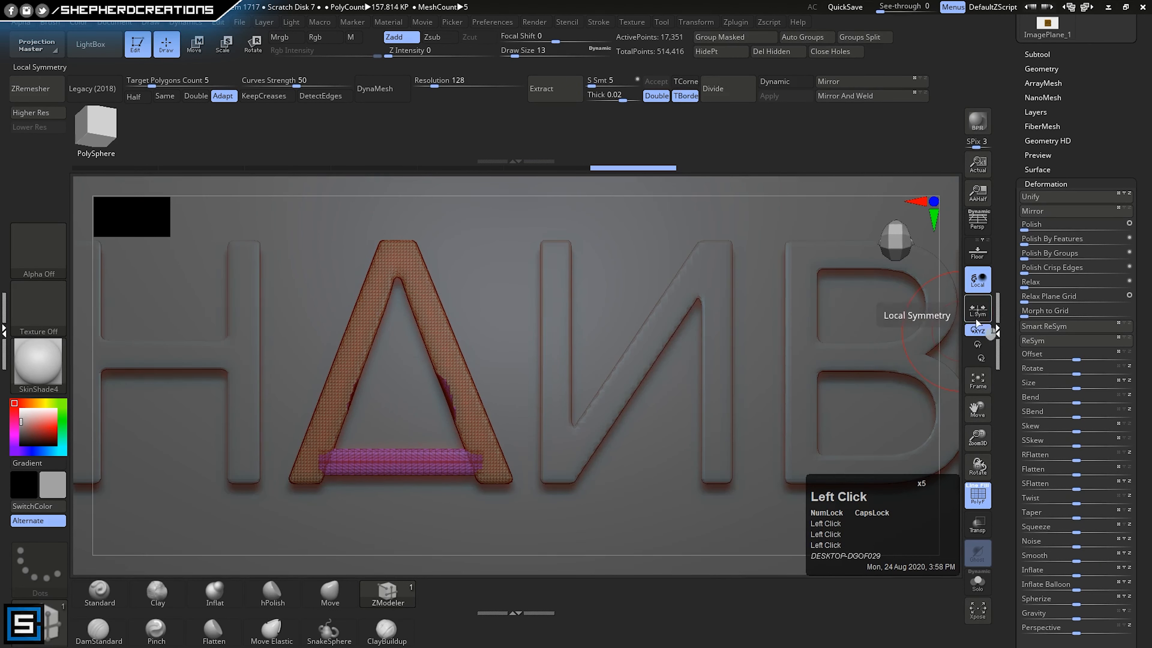
# - Turn local symmetry back on for the Δ-shaped letter
pyautogui.click(693, 23)
pyautogui.click(699, 22)
pyautogui.moveTo(557, 466)
pyautogui.keyDown('ctrl'); pyautogui.mouseDown(button='right')
pyautogui.moveTo(594, 618)
pyautogui.moveTo(562, 458)
pyautogui.mouseUp(button='right'); pyautogui.keyUp('ctrl')
pyautogui.moveTo(562, 458); pyautogui.dragTo(549, 386, button='right')
pyautogui.moveTo(550, 385)
pyautogui.keyDown('alt'); pyautogui.mouseDown(button='right')
pyautogui.moveTo(555, 360)
pyautogui.moveTo(561, 377)
pyautogui.mouseUp(button='right'); pyautogui.keyUp('alt')
pyautogui.click(699, 23)
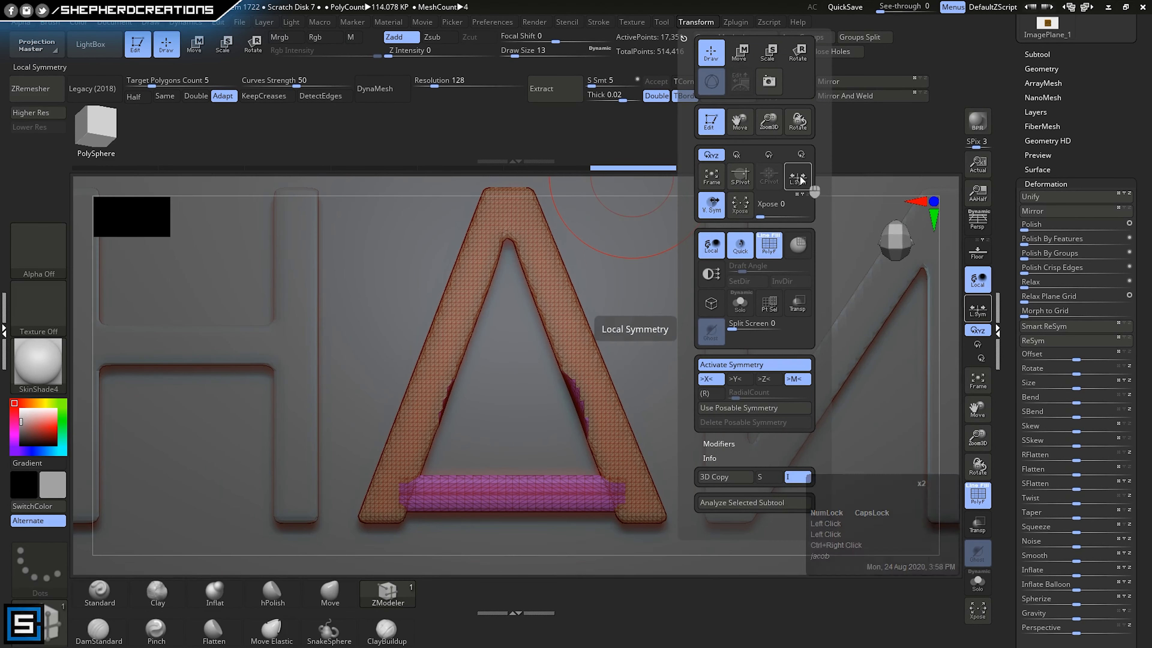
pyautogui.click(802, 177)
# - Mirror the Δ-shaped letter, make its halves match with Mirror And Weld, and mirror it once more
pyautogui.click(840, 84)
pyautogui.click(977, 380)
pyautogui.moveTo(714, 460); pyautogui.dragTo(708, 485, button='right')
pyautogui.keyDown('ctrl'); pyautogui.moveTo(708, 485); pyautogui.dragTo(710, 450, button='right'); pyautogui.keyUp('ctrl')
pyautogui.click(865, 96)
pyautogui.moveTo(721, 390); pyautogui.dragTo(810, 398, button='right')
pyautogui.click(703, 25)
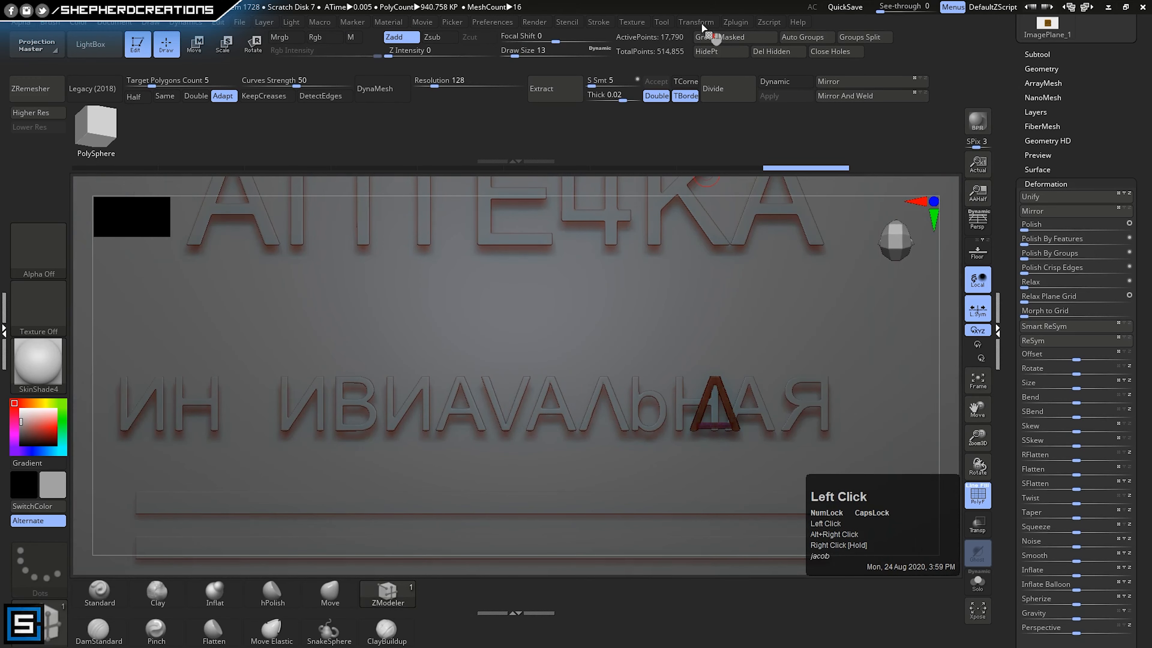
pyautogui.click(840, 84)
pyautogui.keyDown('ctrl'); pyautogui.moveTo(581, 465); pyautogui.dragTo(608, 436, button='right'); pyautogui.keyUp('ctrl')
pyautogui.keyDown('ctrl'); pyautogui.moveTo(608, 435); pyautogui.dragTo(608, 386, button='right'); pyautogui.keyUp('ctrl')
# - Center the move gizmo on the Δ-shaped letter and shift it sideways toward the gap after ИН in the second line
pyautogui.click(195, 44)
pyautogui.click(282, 346)
pyautogui.moveTo(733, 249); pyautogui.dragTo(608, 250)
pyautogui.hotkey('ctrl', 'z')
pyautogui.click(643, 185)
pyautogui.click(696, 23)
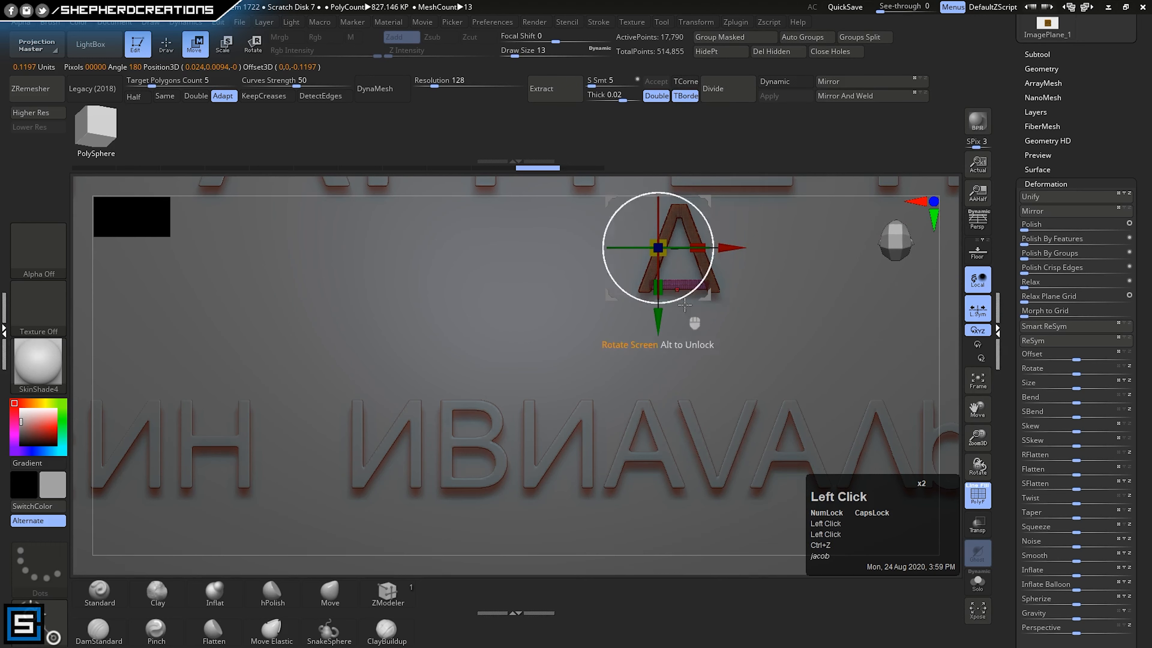
pyautogui.keyDown('alt'); pyautogui.moveTo(769, 293); pyautogui.dragTo(718, 396, button='right'); pyautogui.keyUp('alt')
pyautogui.click(593, 258)
pyautogui.moveTo(700, 354); pyautogui.dragTo(332, 354)
pyautogui.keyDown('alt'); pyautogui.moveTo(443, 507); pyautogui.dragTo(673, 448, button='right'); pyautogui.keyUp('alt')
pyautogui.moveTo(565, 293); pyautogui.dragTo(554, 293)
# - Lower the Δ-shaped letter to the height of the second line's other letters
pyautogui.moveTo(483, 365); pyautogui.dragTo(482, 561)
pyautogui.moveTo(553, 491); pyautogui.dragTo(547, 491)
pyautogui.moveTo(483, 559); pyautogui.dragTo(483, 556)
pyautogui.keyDown('alt'); pyautogui.moveTo(612, 554); pyautogui.dragTo(622, 422, button='right'); pyautogui.keyUp('alt')
pyautogui.keyDown('ctrl'); pyautogui.moveTo(622, 422); pyautogui.dragTo(633, 570, button='right'); pyautogui.keyUp('ctrl')
pyautogui.moveTo(605, 497); pyautogui.dragTo(540, 494, button='right')
pyautogui.keyDown('ctrl'); pyautogui.moveTo(585, 481); pyautogui.dragTo(789, 382, button='right'); pyautogui.keyUp('ctrl')
pyautogui.moveTo(565, 476)
pyautogui.keyDown('ctrl'); pyautogui.mouseDown(button='right')
pyautogui.moveTo(557, 444)
pyautogui.moveTo(562, 490)
pyautogui.mouseUp(button='right'); pyautogui.keyUp('ctrl')
pyautogui.moveTo(444, 467)
pyautogui.mouseDown(button='right')
pyautogui.moveTo(515, 458)
pyautogui.moveTo(454, 459)
pyautogui.mouseUp(button='right')
# - Slide the Δ-shaped letter into the gap between ИН and ИВИ and return to Draw mode
pyautogui.moveTo(721, 385); pyautogui.dragTo(211, 386)
pyautogui.moveTo(472, 454); pyautogui.dragTo(560, 496, button='right')
pyautogui.keyDown('alt'); pyautogui.moveTo(560, 497); pyautogui.dragTo(591, 471, button='right'); pyautogui.keyUp('alt')
pyautogui.moveTo(451, 353); pyautogui.dragTo(479, 347)
pyautogui.moveTo(576, 399)
pyautogui.mouseDown(button='right')
pyautogui.moveTo(584, 361)
pyautogui.moveTo(585, 394)
pyautogui.mouseUp(button='right')
pyautogui.keyDown('ctrl'); pyautogui.moveTo(586, 394); pyautogui.dragTo(587, 354, button='right'); pyautogui.keyUp('ctrl')
pyautogui.keyDown('alt'); pyautogui.moveTo(587, 354); pyautogui.dragTo(553, 249, button='right'); pyautogui.keyUp('alt')
pyautogui.doubleClick(166, 44)
pyautogui.keyDown('alt'); pyautogui.moveTo(594, 385); pyautogui.dragTo(558, 322, button='right'); pyautogui.keyUp('alt')
pyautogui.keyDown('alt'); pyautogui.moveTo(529, 395); pyautogui.dragTo(566, 408, button='right'); pyautogui.keyUp('alt')
# - Select the second line's first letter subtool, TEXT12, and merge all the line's remaining letter subtools down into it
pyautogui.click(1037, 55)
pyautogui.moveTo(1143, 212); pyautogui.dragTo(1140, 449)
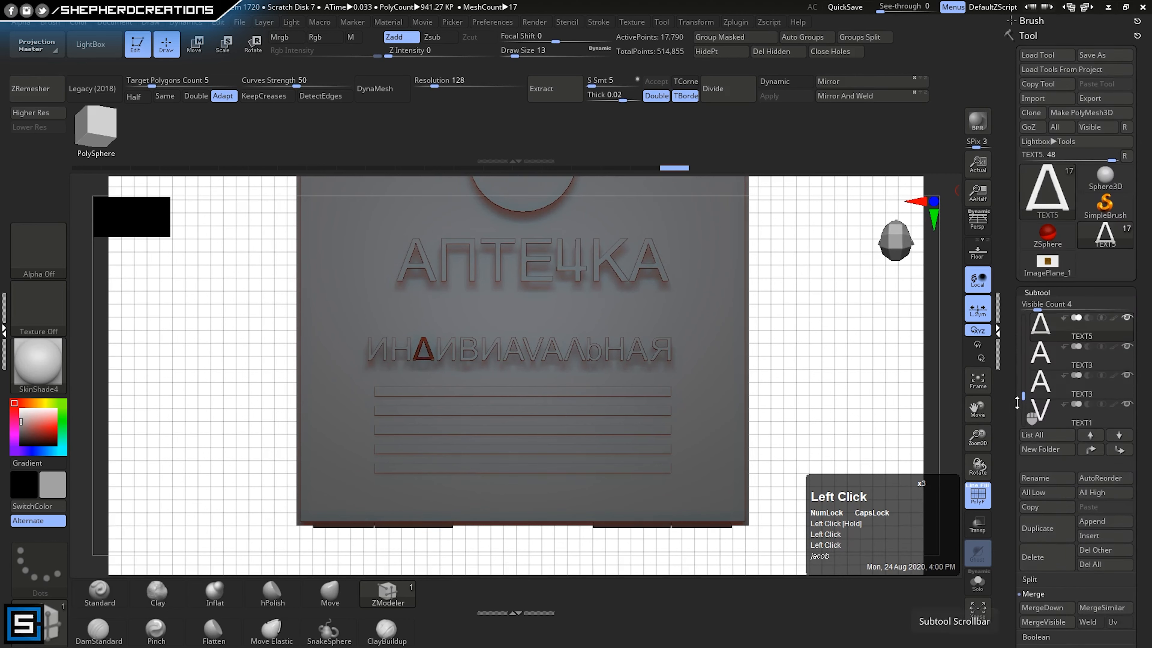
pyautogui.moveTo(1022, 402); pyautogui.dragTo(1016, 307)
pyautogui.click(1039, 410)
pyautogui.click(1036, 605)
pyautogui.click(1037, 606)
pyautogui.click(1036, 605)
pyautogui.click(1036, 605)
pyautogui.click(1036, 605)
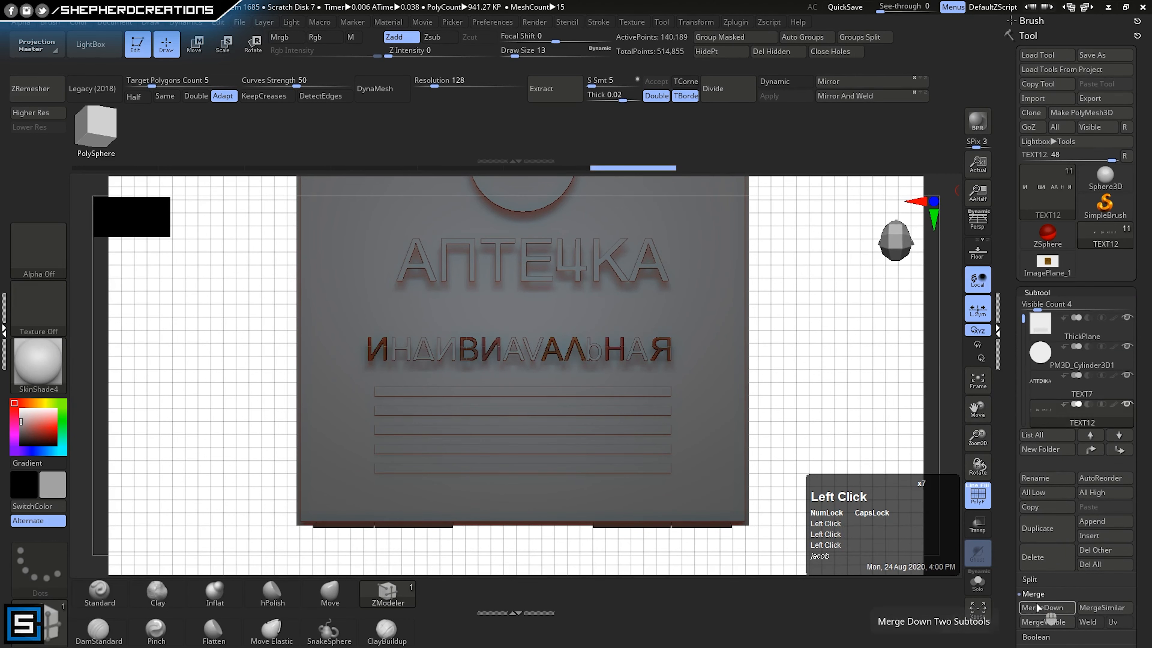
pyautogui.click(1036, 606)
pyautogui.click(1037, 606)
pyautogui.click(1036, 607)
pyautogui.click(1036, 607)
pyautogui.click(1037, 607)
pyautogui.click(1037, 607)
pyautogui.keyDown('alt'); pyautogui.moveTo(680, 476); pyautogui.dragTo(617, 400, button='right'); pyautogui.keyUp('alt')
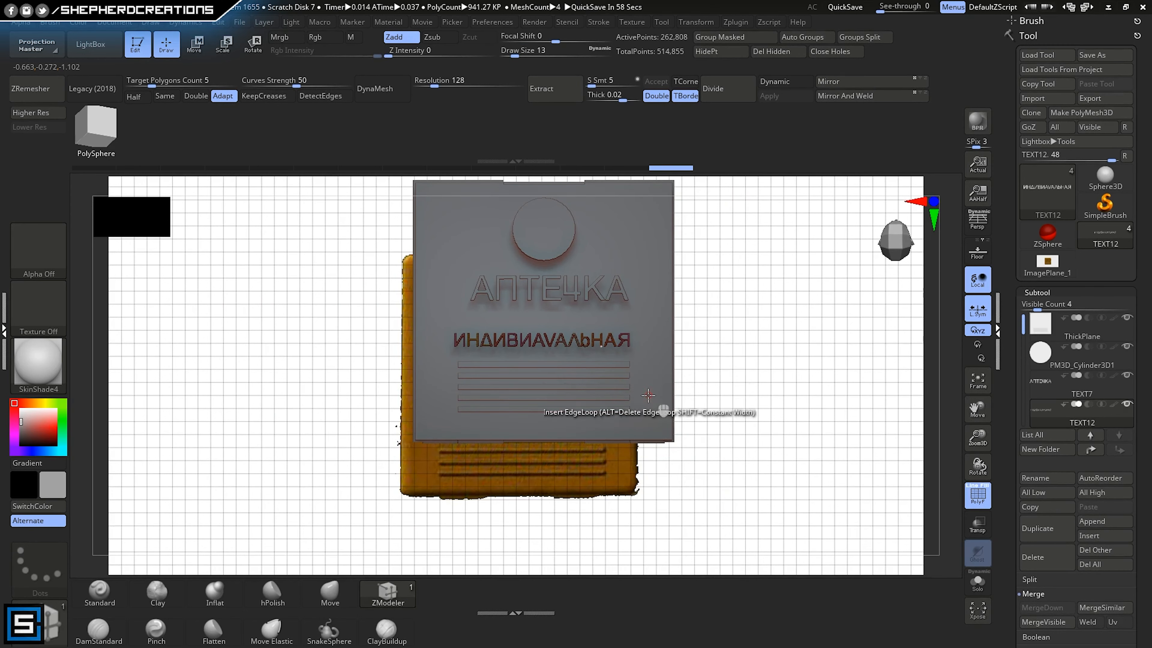
# - Turn on the floor grid and go through the subtools to select the merged second-line lettering, TEXT12
pyautogui.click(649, 371)
pyautogui.click(980, 247)
pyautogui.rightClick(756, 383)
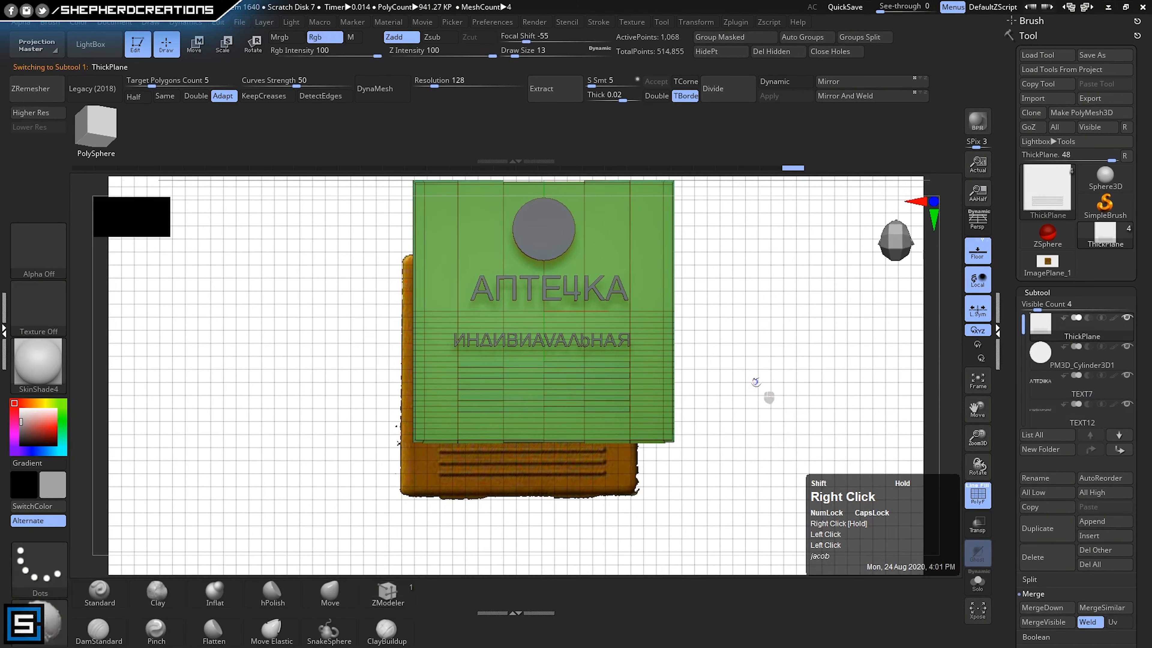
pyautogui.click(1045, 361)
pyautogui.click(1039, 387)
pyautogui.click(1042, 409)
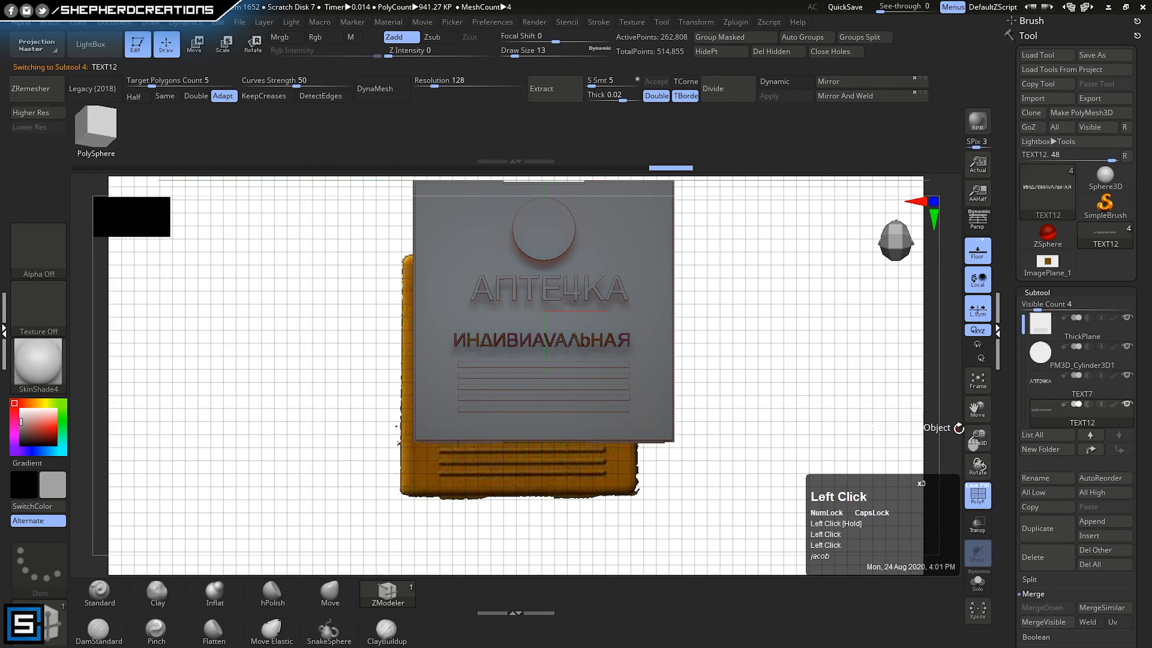
# - Move the merged second-line lettering sideways along X by about -0.019
pyautogui.keyDown('ctrl'); pyautogui.moveTo(558, 389); pyautogui.dragTo(550, 446, button='right'); pyautogui.keyUp('ctrl')
pyautogui.click(195, 45)
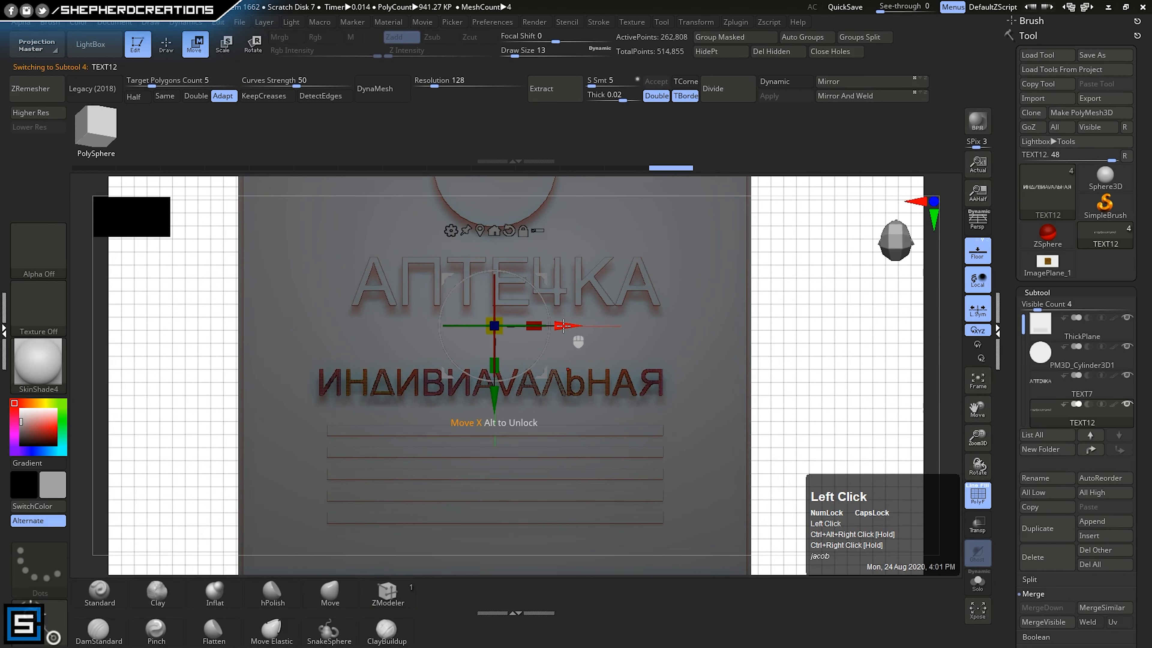
pyautogui.moveTo(564, 325); pyautogui.dragTo(568, 326)
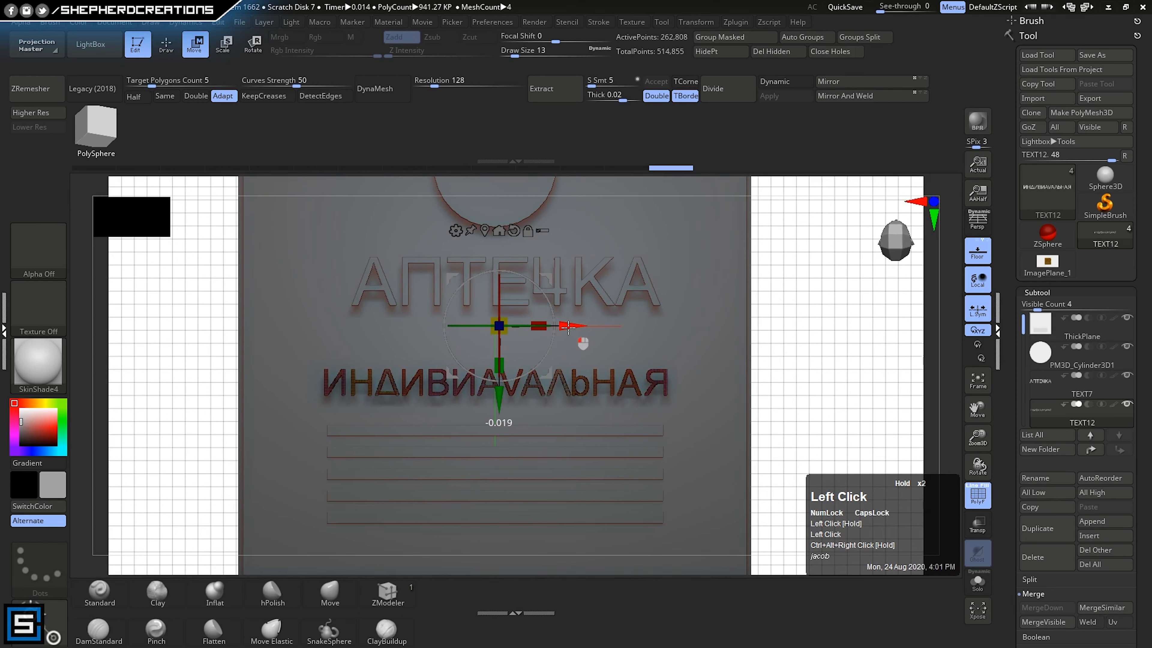
# - Sink the second-line lettering into the plate along Z from the side view and center the gizmo on it
pyautogui.moveTo(588, 338); pyautogui.dragTo(548, 447, button='right')
pyautogui.moveTo(677, 373); pyautogui.dragTo(971, 362)
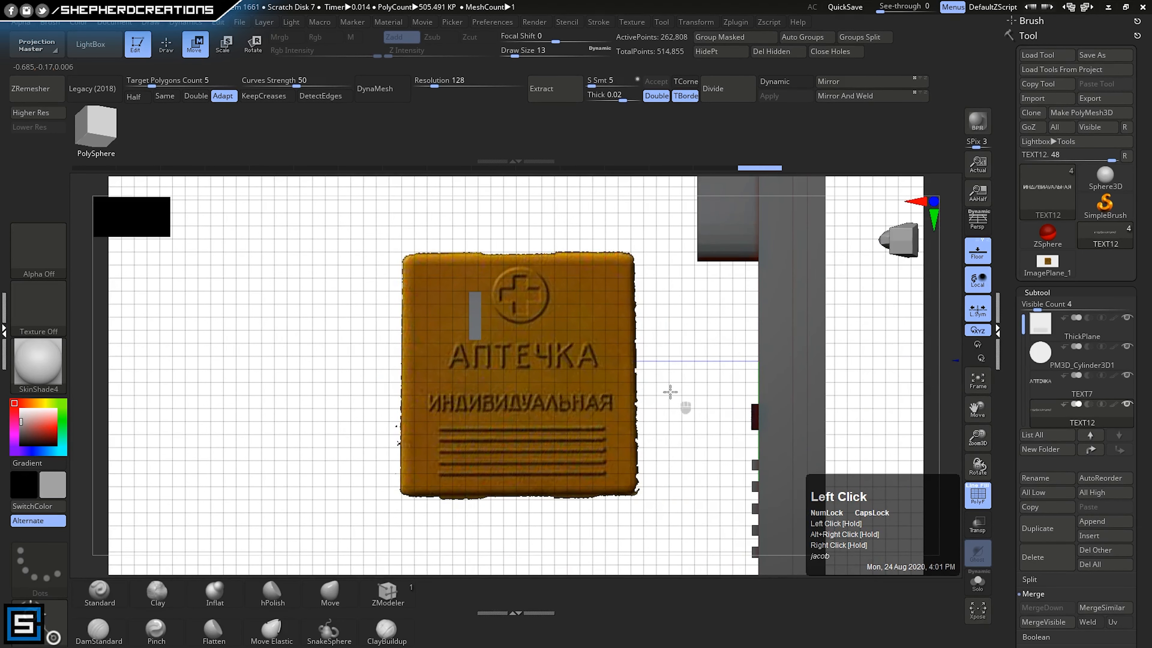
pyautogui.keyDown('shift'); pyautogui.moveTo(670, 391); pyautogui.dragTo(629, 455, button='right'); pyautogui.keyUp('shift')
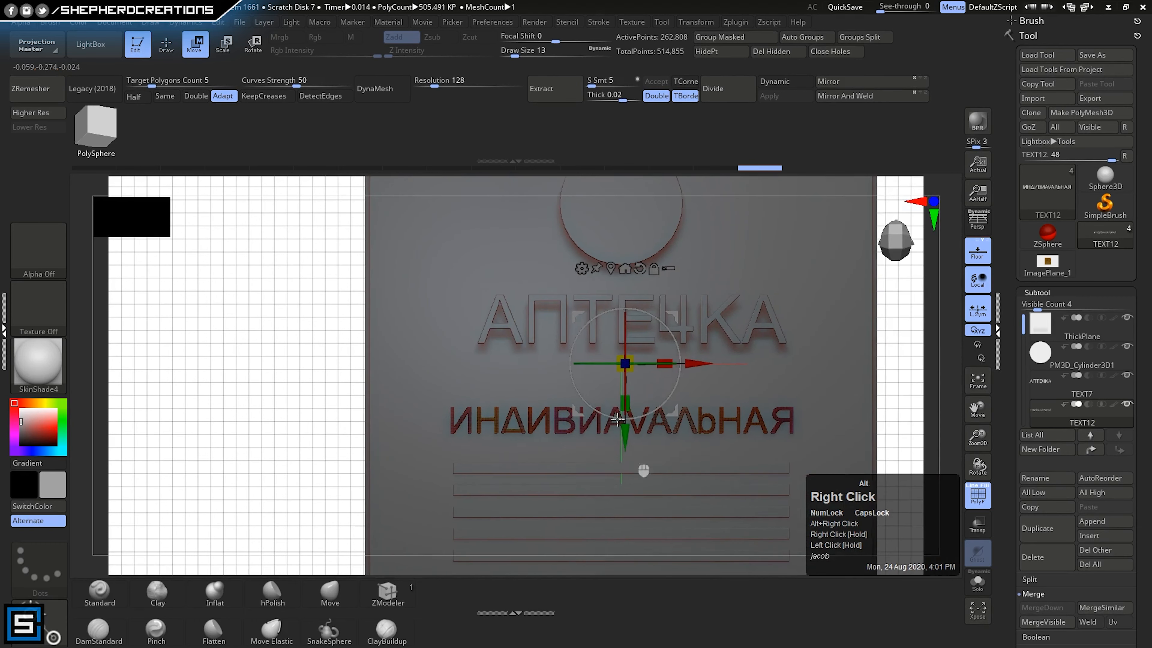
pyautogui.click(608, 265)
pyautogui.moveTo(695, 417); pyautogui.dragTo(734, 407, button='right')
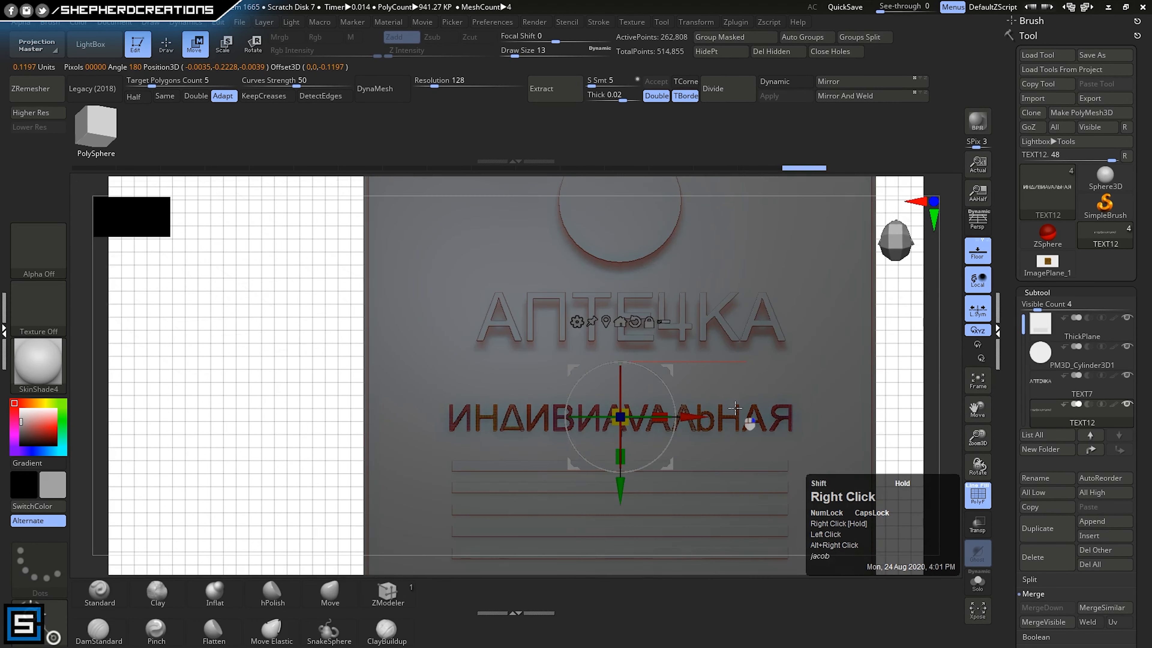
# - Select the АПТЕЧКА lettering and sink it into the plate along Z from the side view
pyautogui.keyDown('alt'); pyautogui.click(620, 296); pyautogui.keyUp('alt')
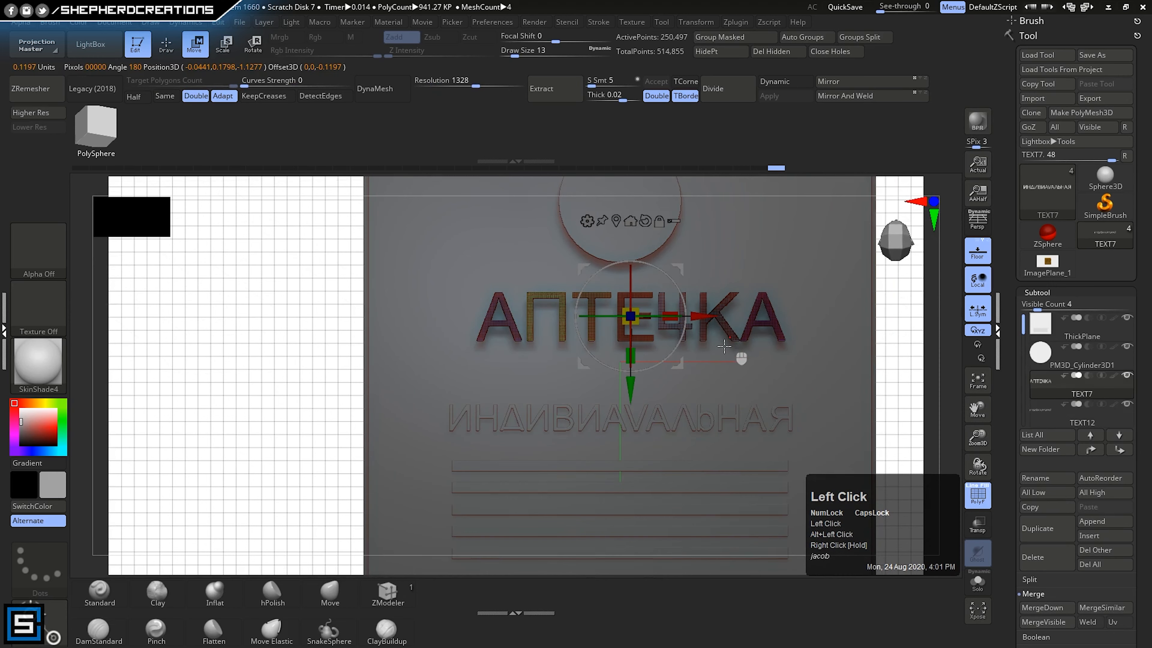
pyautogui.keyDown('shift'); pyautogui.moveTo(727, 376); pyautogui.dragTo(337, 386, button='right'); pyautogui.keyUp('shift')
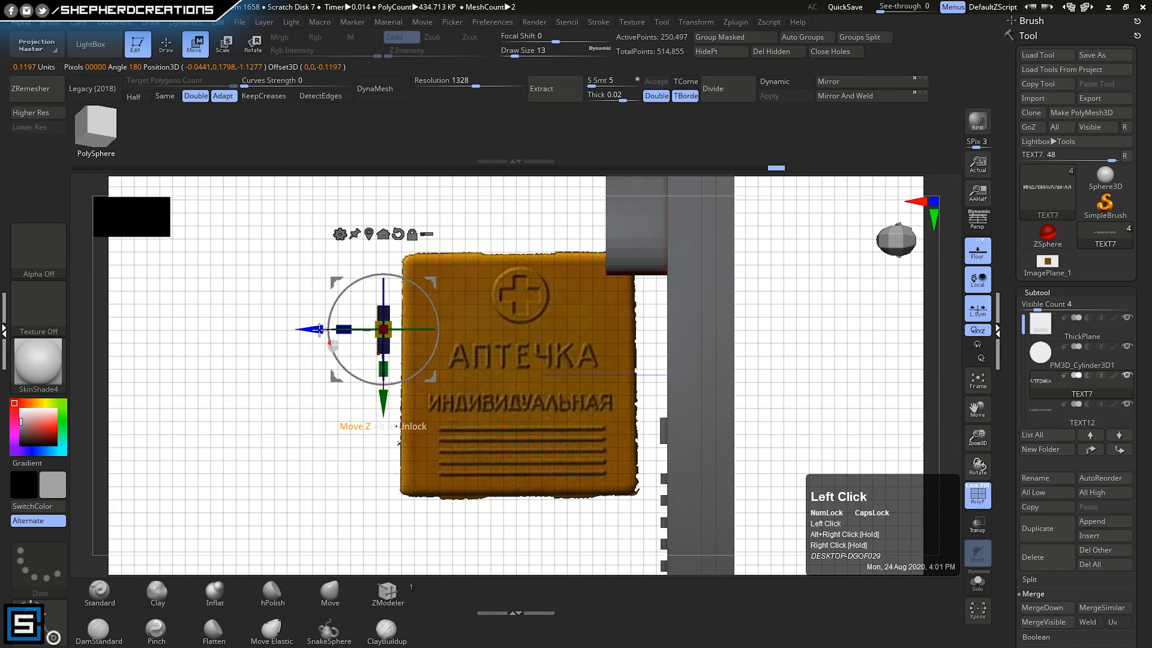
pyautogui.moveTo(319, 330); pyautogui.dragTo(600, 365)
pyautogui.moveTo(388, 447); pyautogui.dragTo(566, 436, button='right')
# - Center the АПТЕЧКА lettering sideways on the plate and lower it by about 0.036
pyautogui.moveTo(592, 321); pyautogui.dragTo(567, 321)
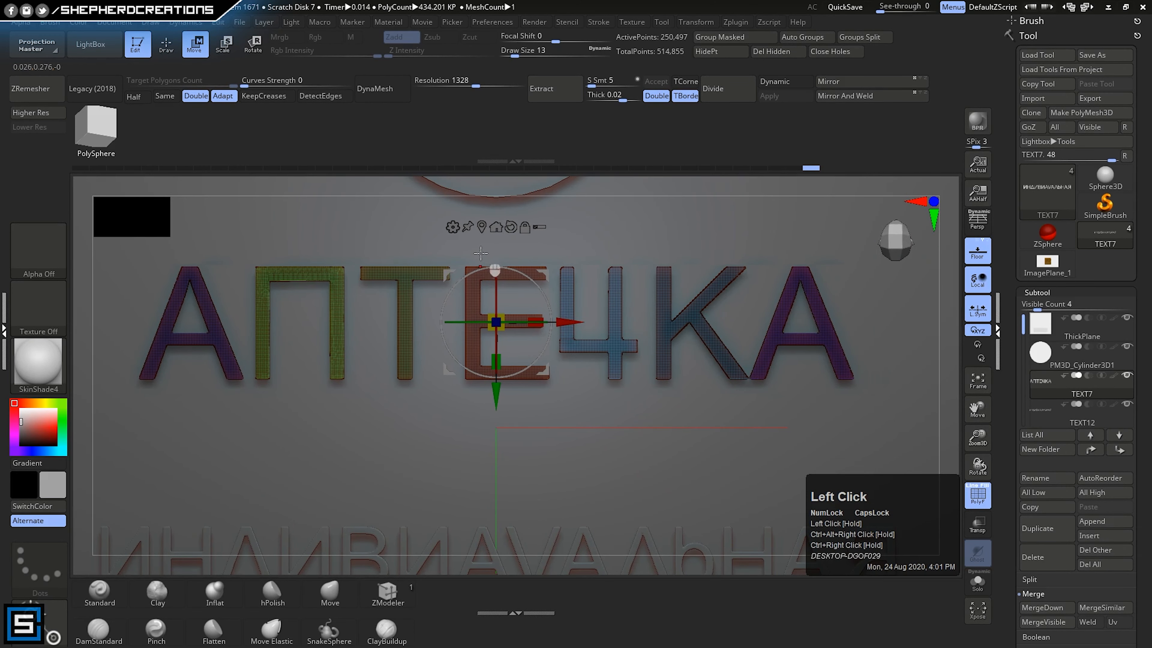
pyautogui.moveTo(492, 384); pyautogui.dragTo(499, 412)
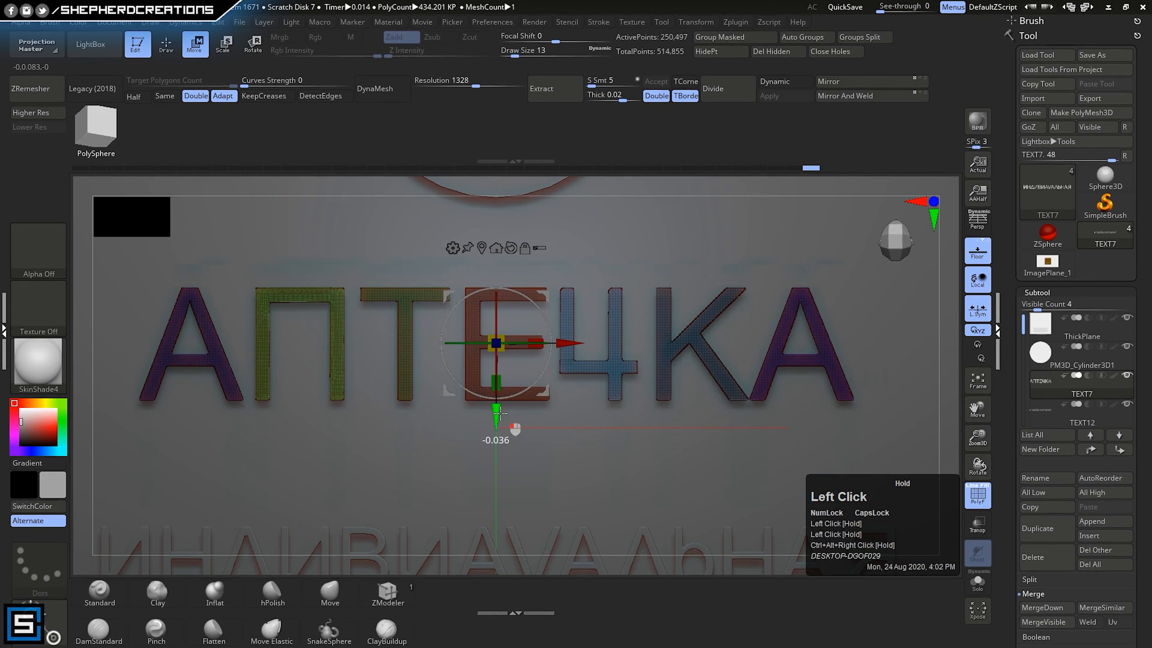
pyautogui.keyDown('ctrl'); pyautogui.moveTo(570, 446); pyautogui.dragTo(560, 213, button='right'); pyautogui.keyUp('ctrl')
pyautogui.keyDown('alt'); pyautogui.moveTo(630, 295); pyautogui.dragTo(634, 262, button='right'); pyautogui.keyUp('alt')
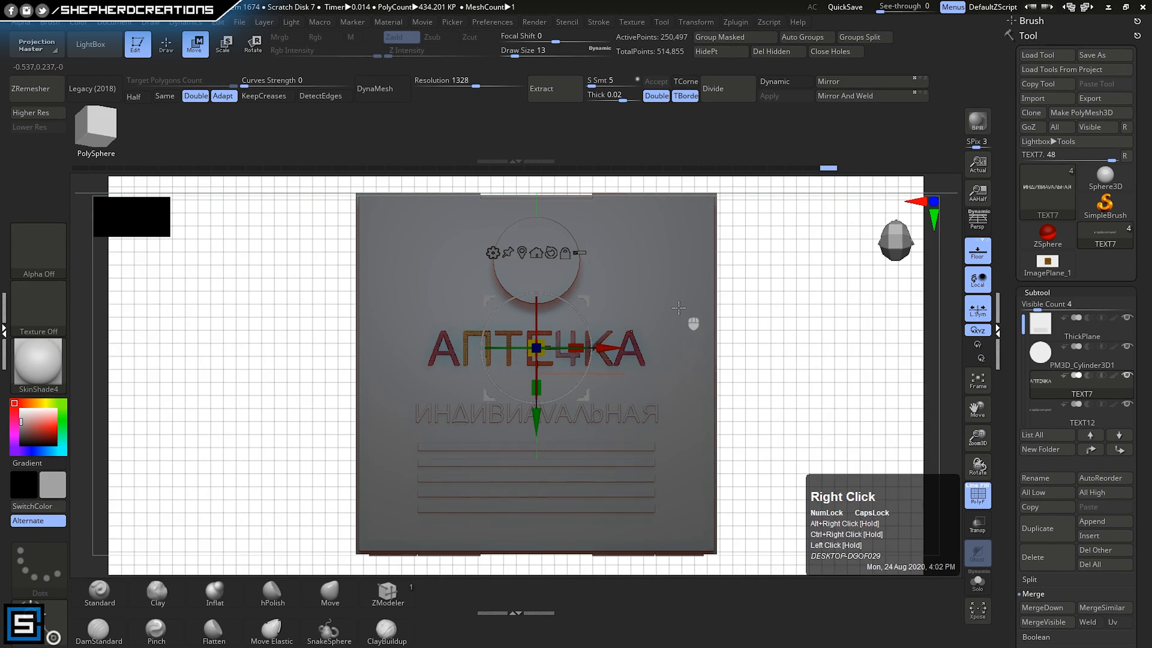
# - Select the second-line lettering again and nudge it along X to align with the plate's center line
pyautogui.keyDown('alt'); pyautogui.click(618, 412); pyautogui.keyUp('alt')
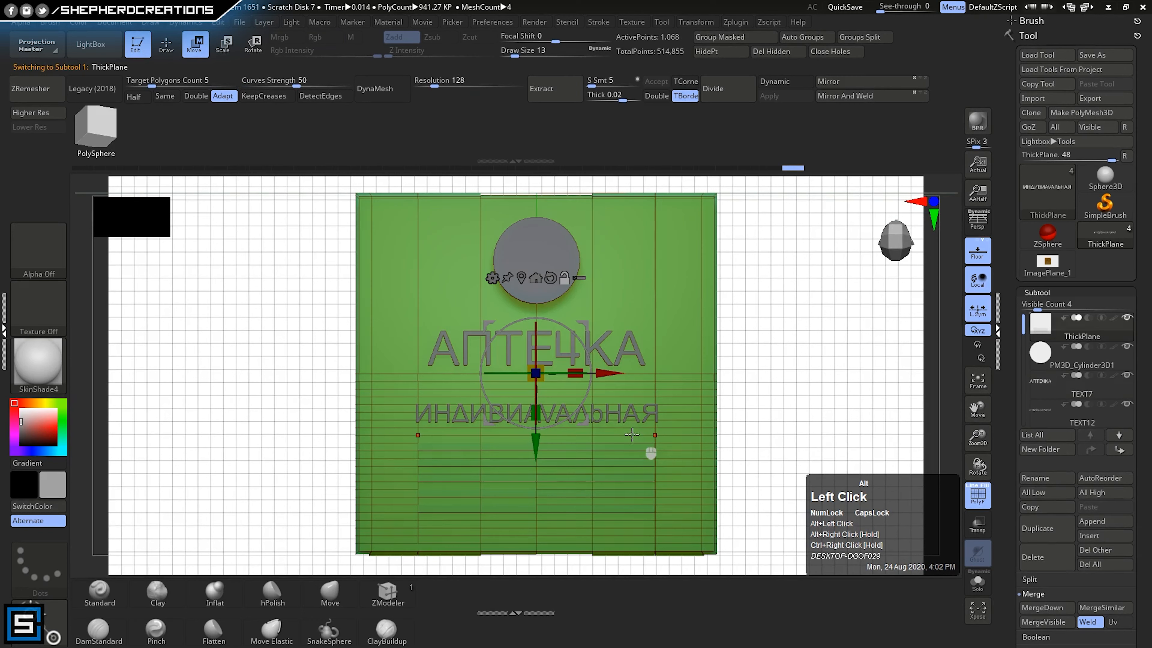
pyautogui.keyDown('alt'); pyautogui.click(619, 412); pyautogui.keyUp('alt')
pyautogui.keyDown('ctrl'); pyautogui.moveTo(609, 464); pyautogui.dragTo(620, 592, button='right'); pyautogui.keyUp('ctrl')
pyautogui.keyDown('alt'); pyautogui.moveTo(576, 476); pyautogui.dragTo(587, 422, button='right'); pyautogui.keyUp('alt')
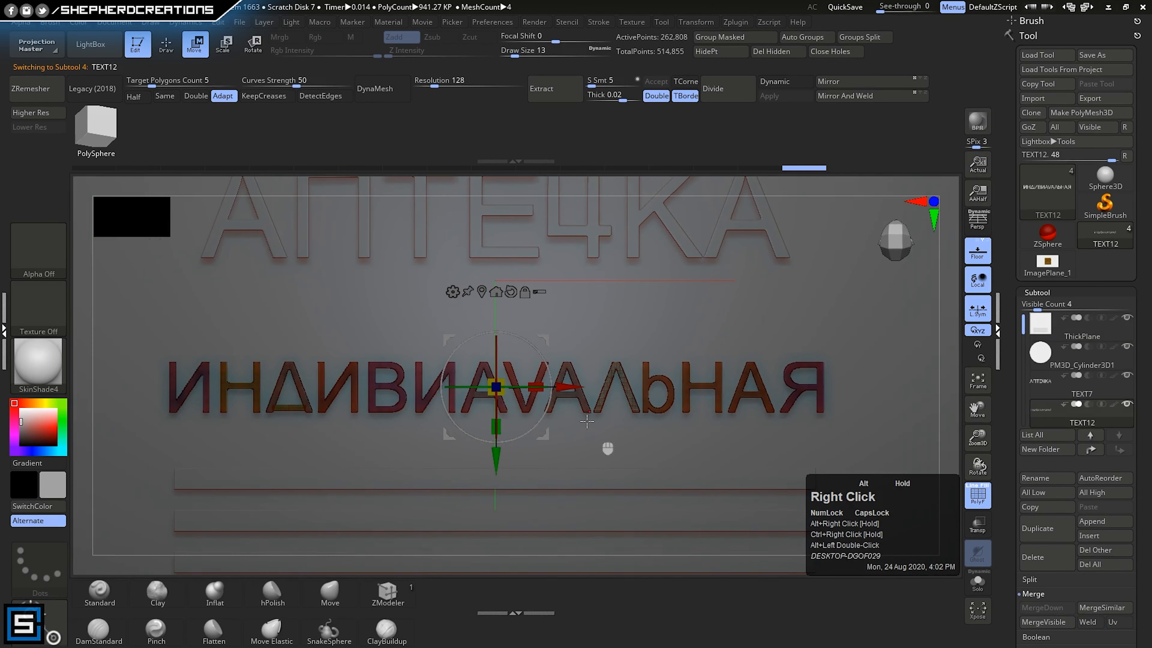
pyautogui.moveTo(568, 387); pyautogui.dragTo(565, 387)
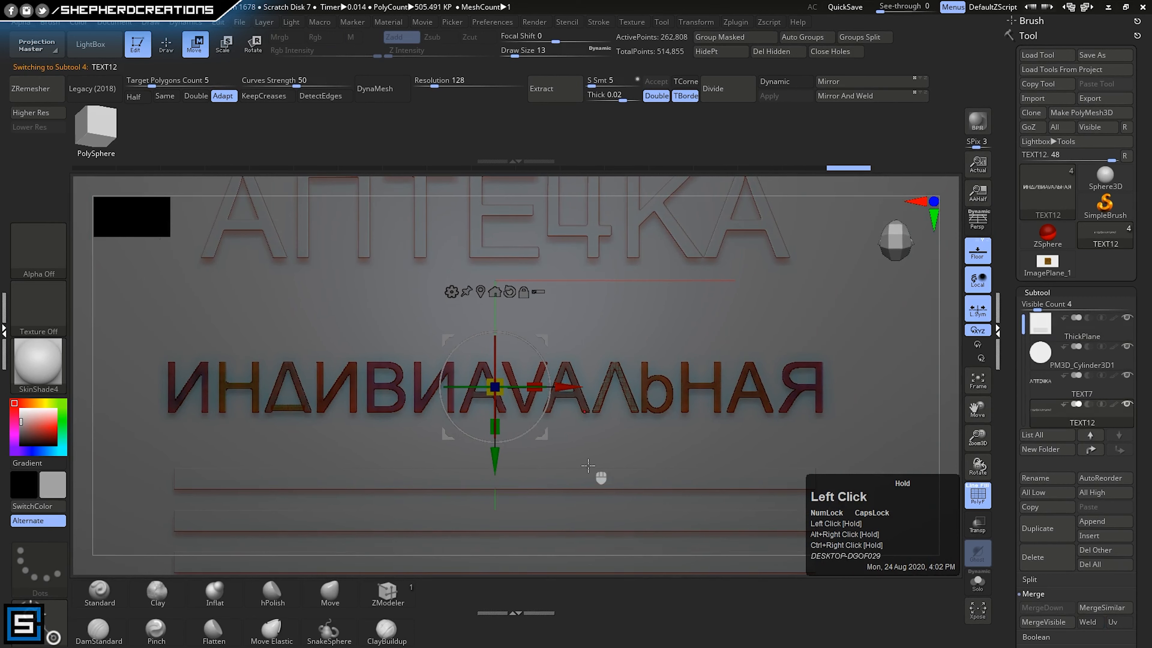
pyautogui.keyDown('ctrl'); pyautogui.moveTo(585, 459); pyautogui.dragTo(599, 368, button='right'); pyautogui.keyUp('ctrl')
pyautogui.keyDown('alt'); pyautogui.moveTo(693, 365); pyautogui.dragTo(661, 408, button='right'); pyautogui.keyUp('alt')
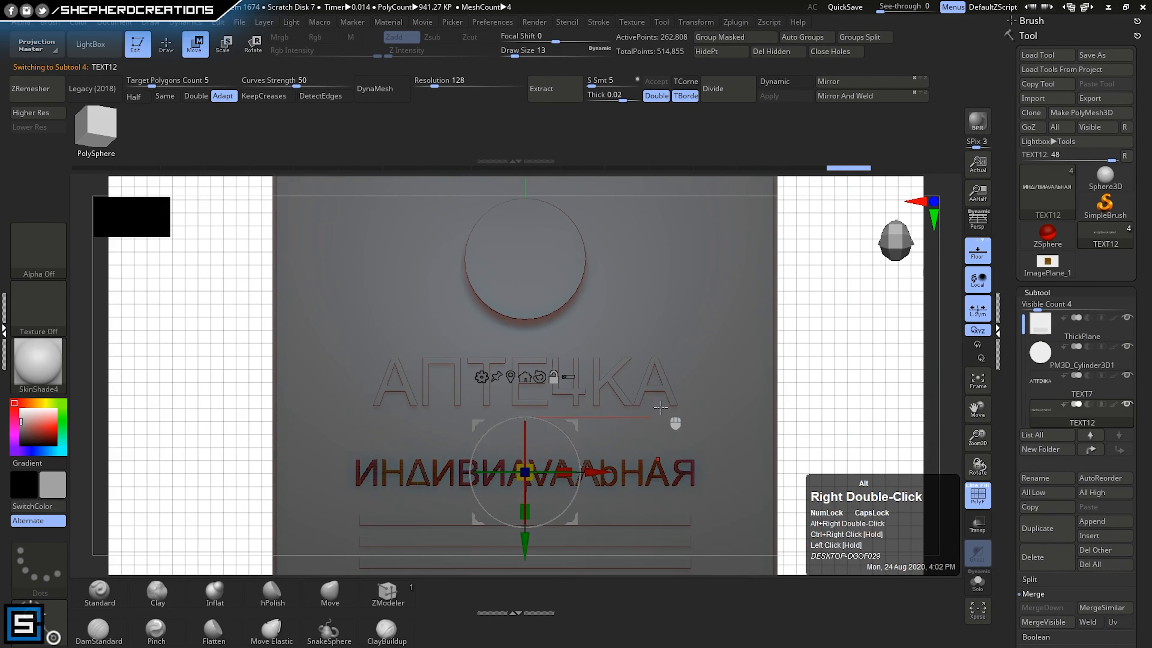
# - Select the round disc subtool above the АПТЕЧКА lettering
pyautogui.keyDown('alt'); pyautogui.click(533, 272); pyautogui.keyUp('alt')
pyautogui.moveTo(600, 338); pyautogui.dragTo(656, 575, button='right')
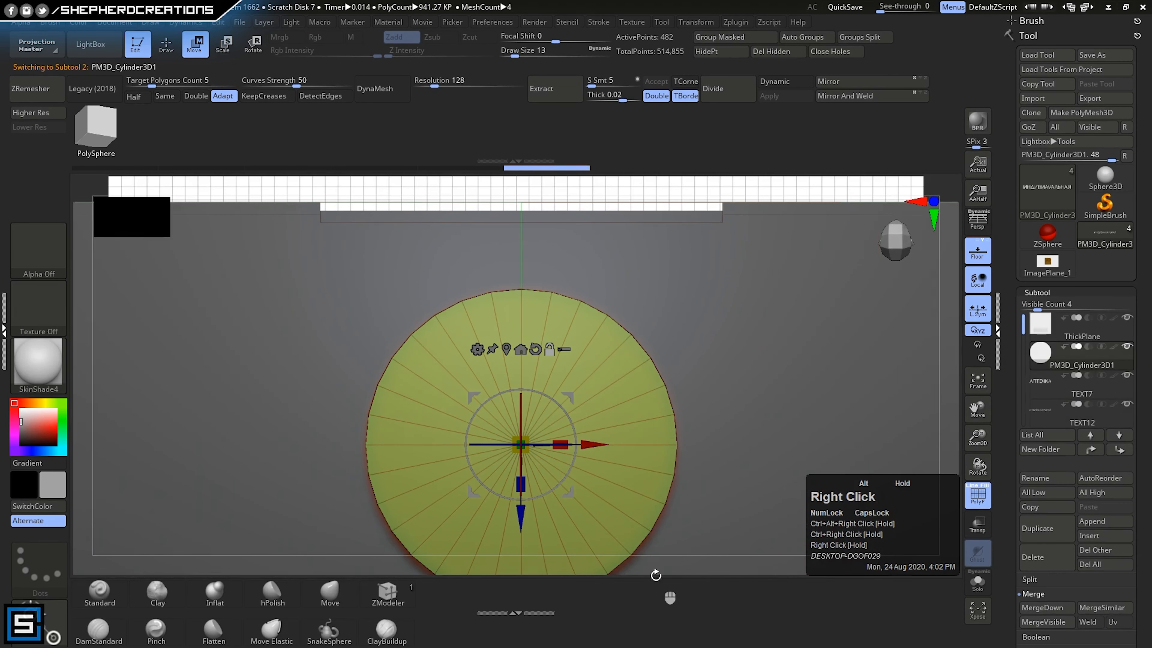
pyautogui.keyDown('ctrl'); pyautogui.moveTo(689, 530); pyautogui.dragTo(410, 359, button='right'); pyautogui.keyUp('ctrl')
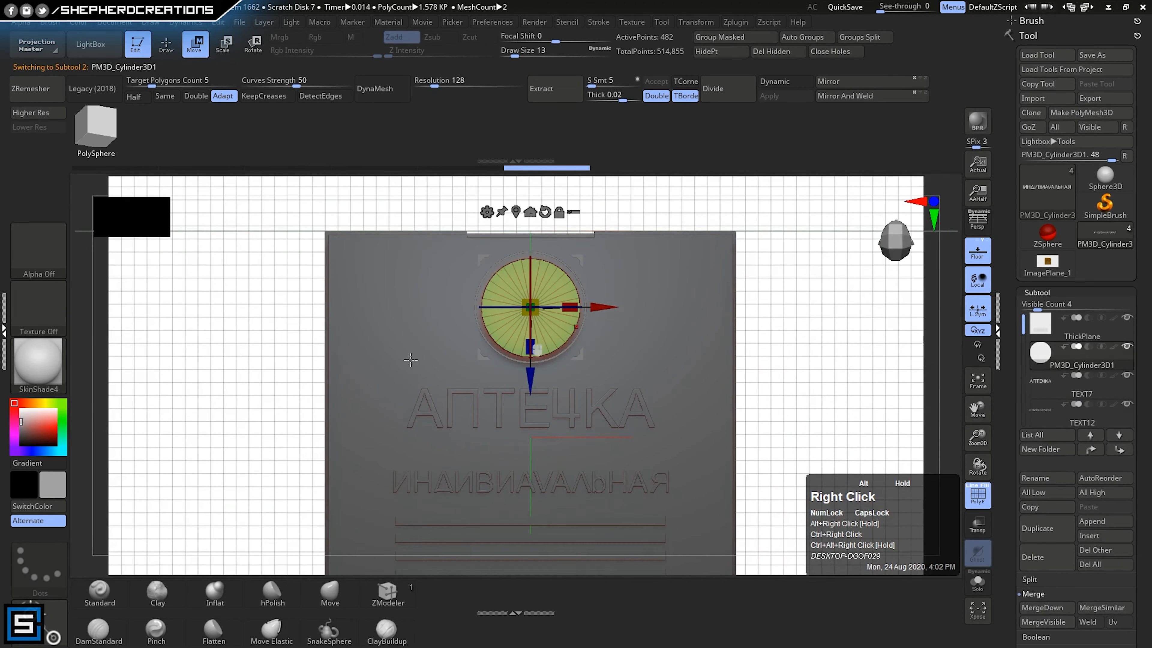
# - Switch to Draw mode, recall the Front reference view, and set the model opacity to 54
pyautogui.doubleClick(5, 335)
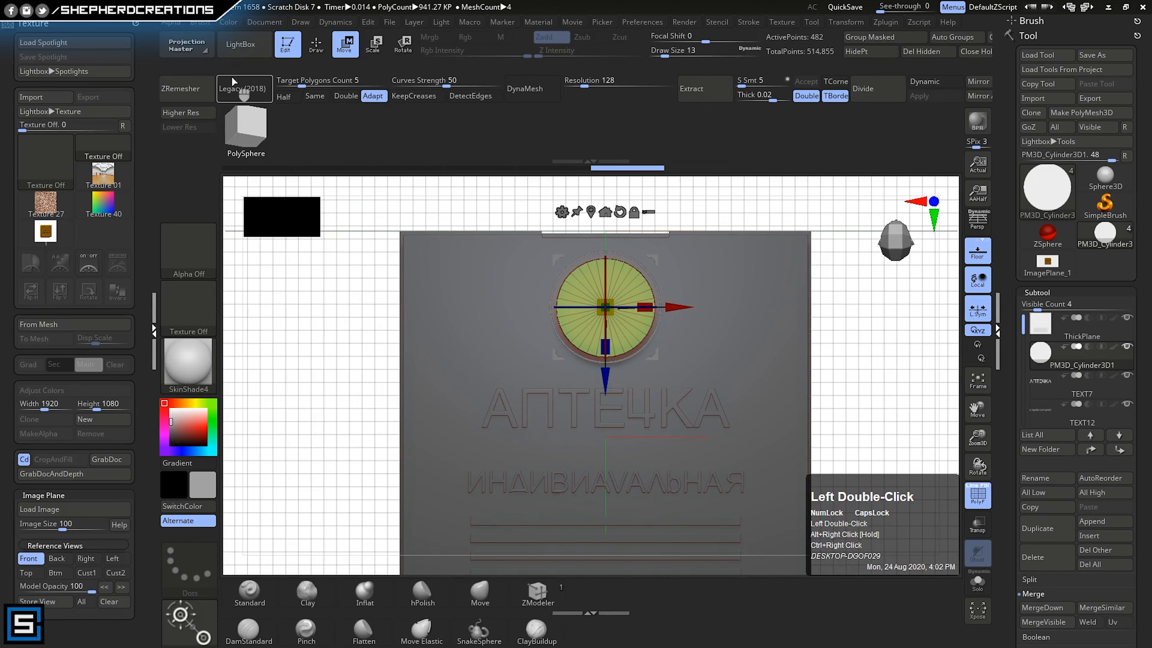
pyautogui.click(254, 44)
pyautogui.click(254, 44)
pyautogui.click(316, 44)
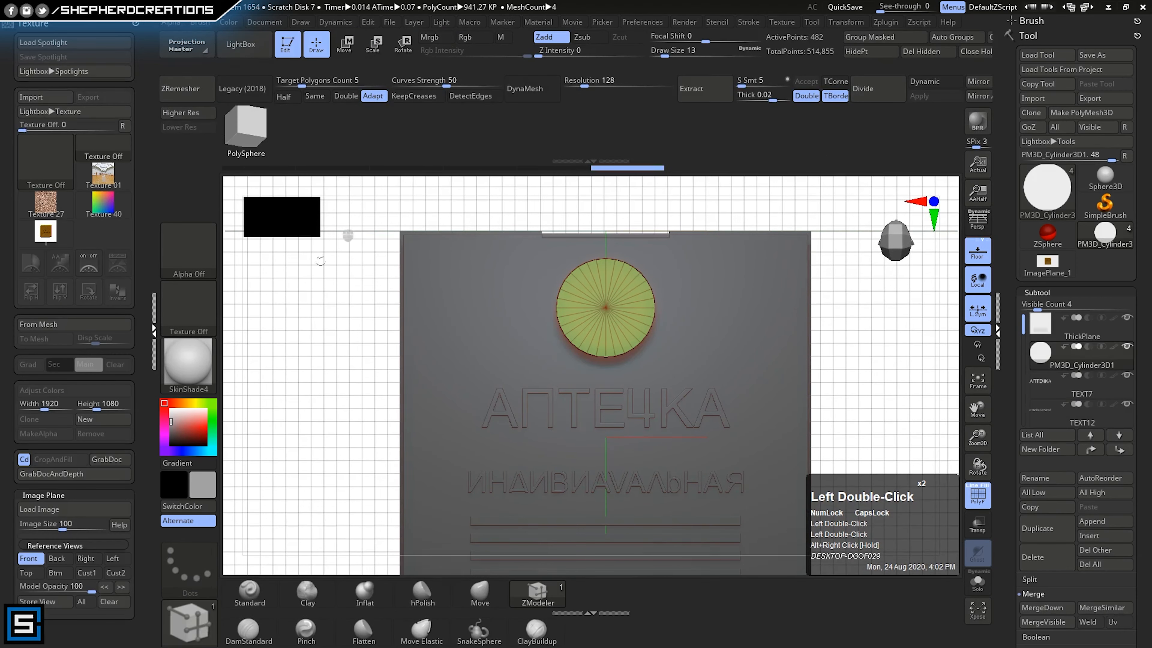
pyautogui.click(37, 559)
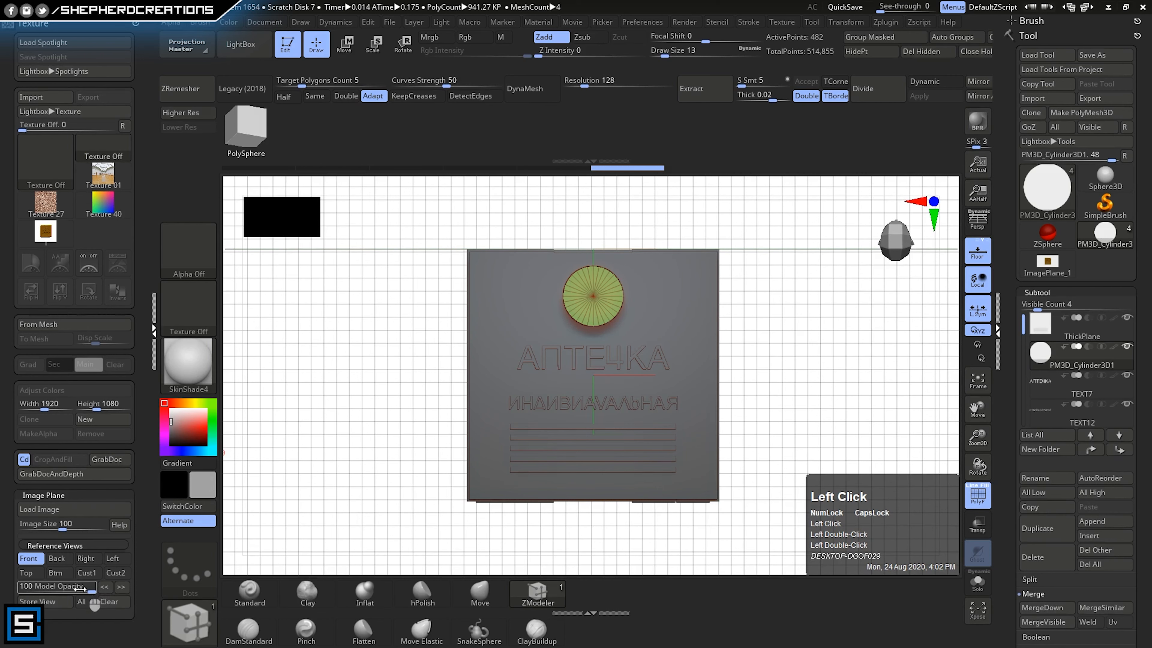
pyautogui.moveTo(65, 588); pyautogui.dragTo(59, 589)
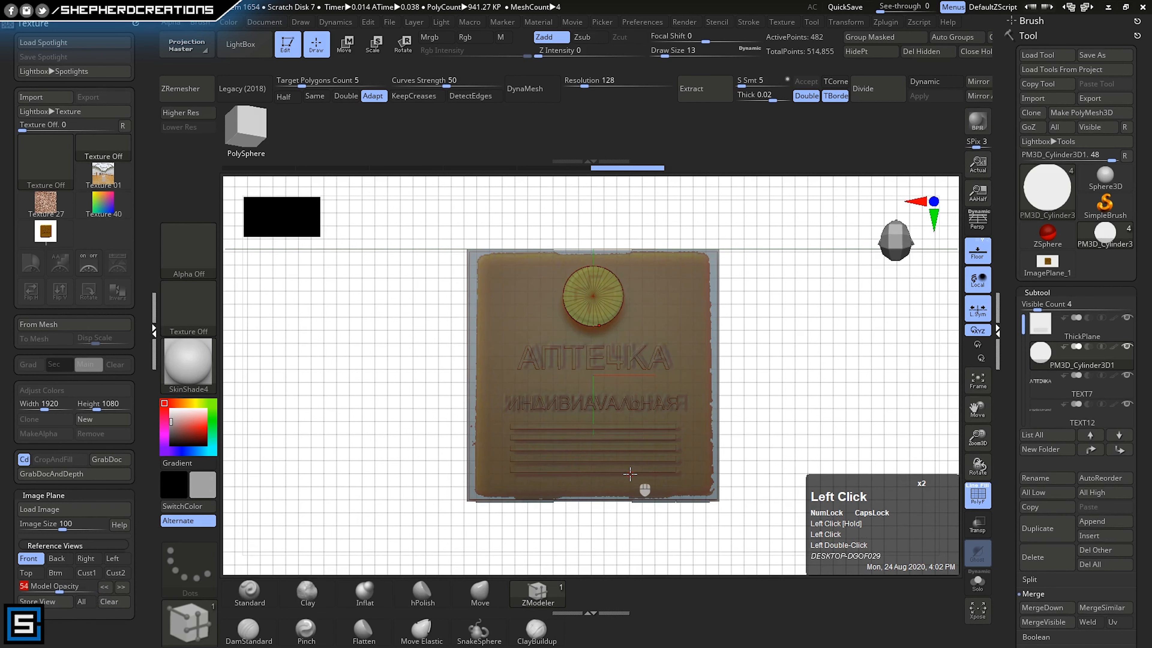
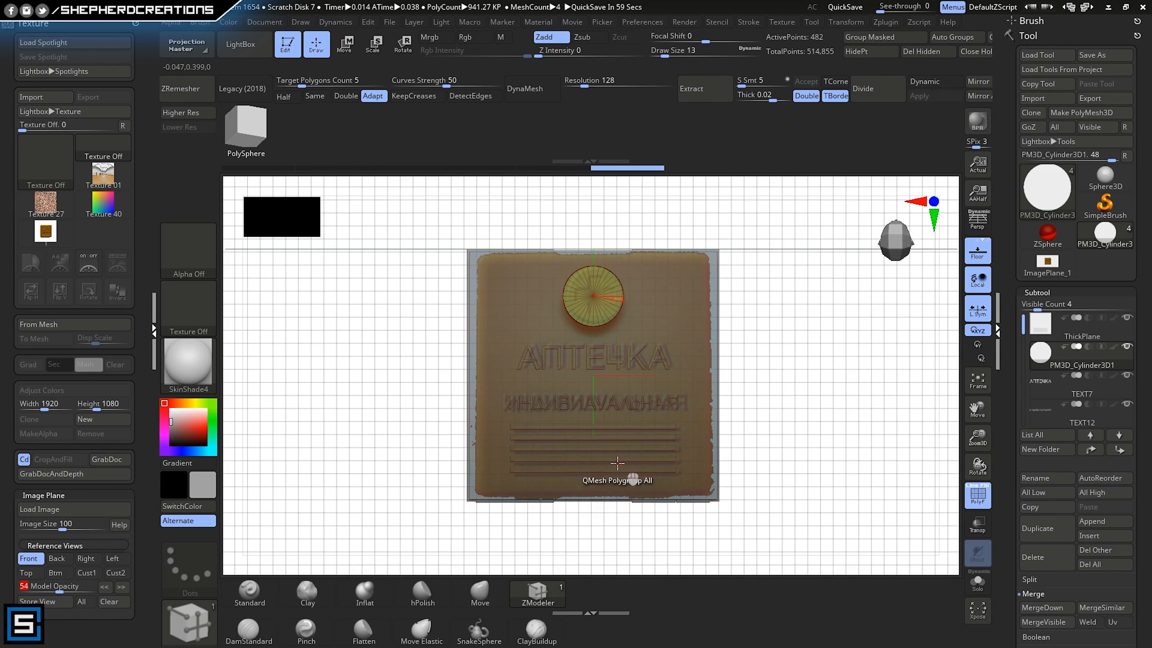
# - Select the second-line ИНДИВИДУАЛЬНАЯ lettering and scale it slightly wider to match the reference text in the Front view
pyautogui.moveTo(617, 462); pyautogui.dragTo(617, 548, button='right')
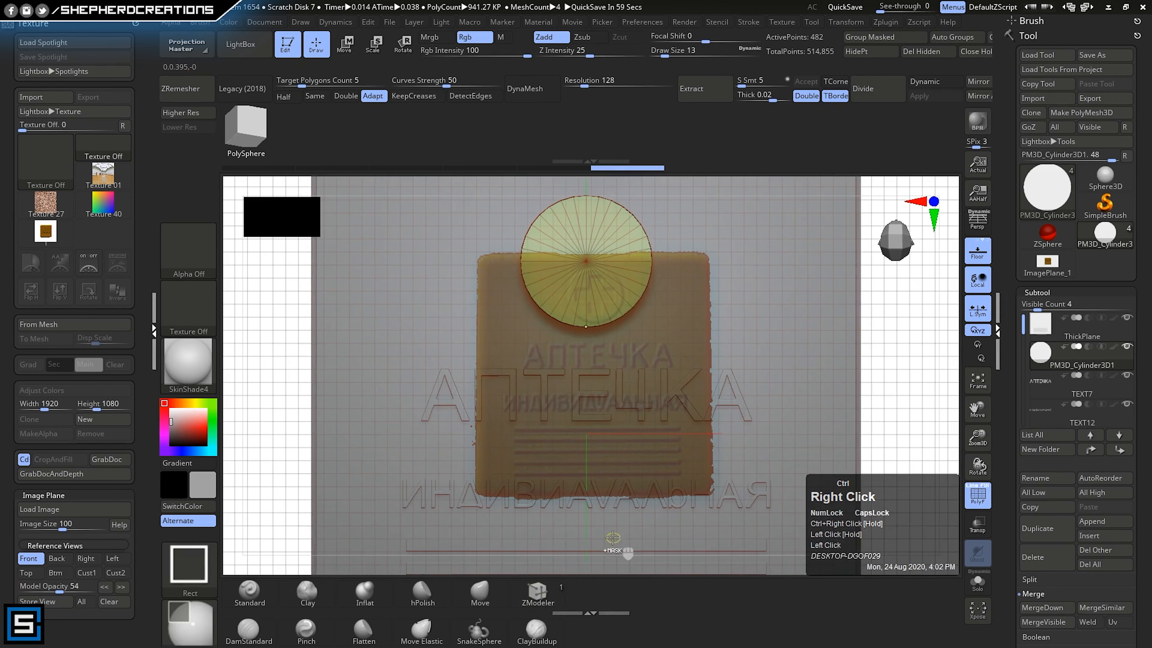
pyautogui.click(28, 558)
pyautogui.keyDown('alt'); pyautogui.click(593, 404); pyautogui.keyUp('alt')
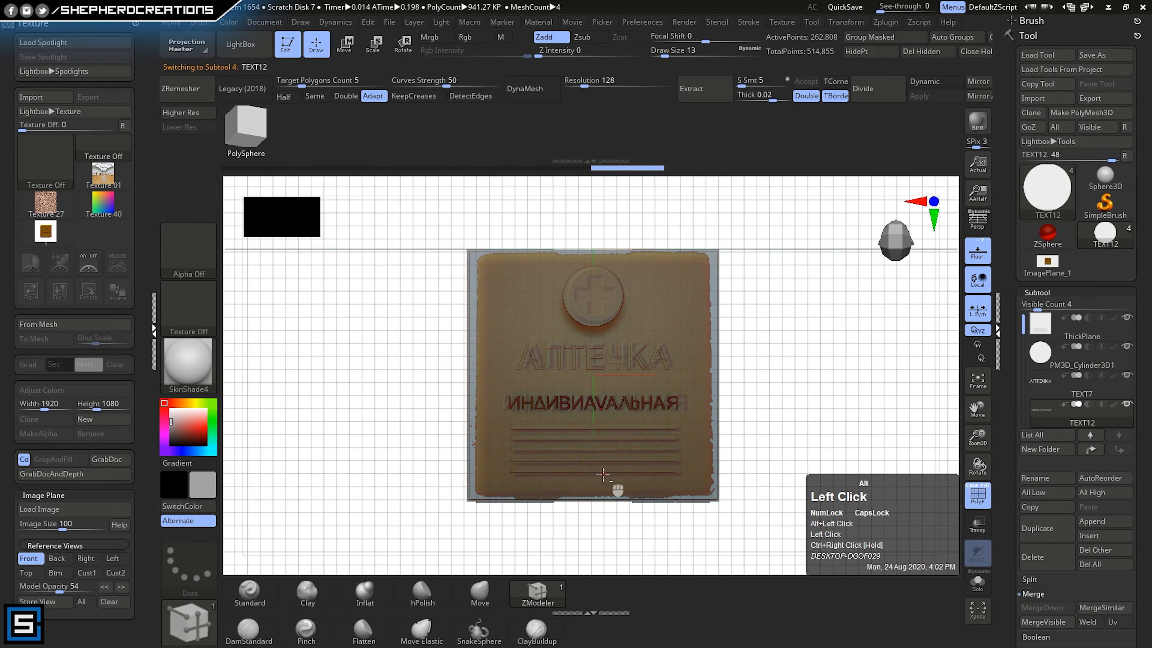
pyautogui.click(373, 44)
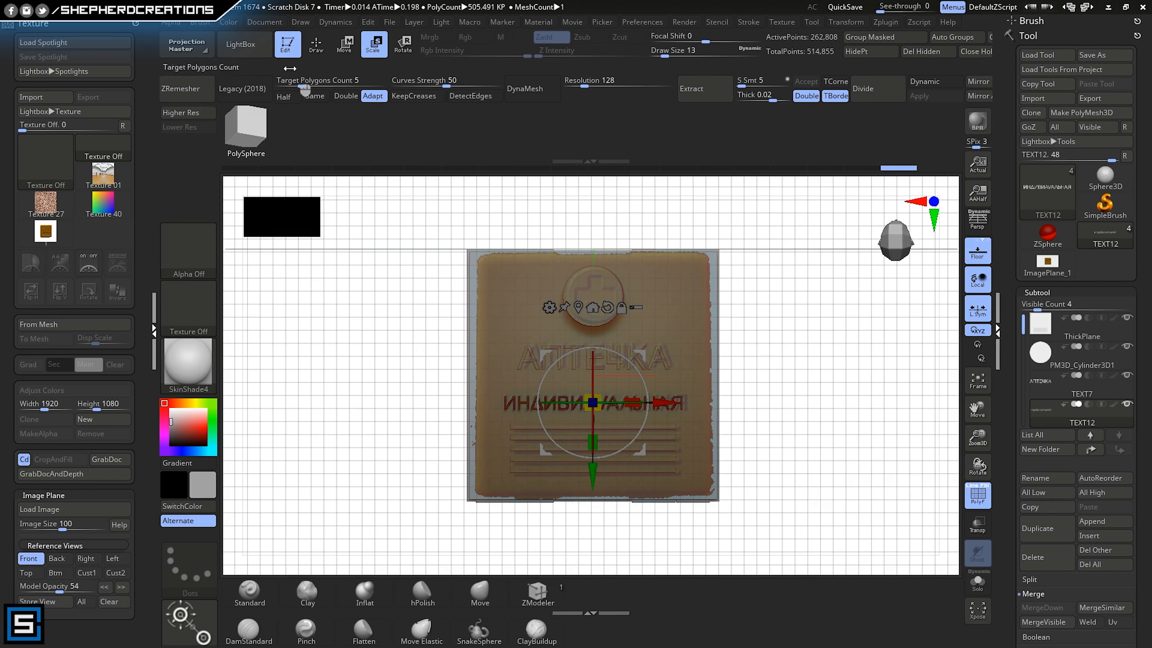
pyautogui.doubleClick(287, 46)
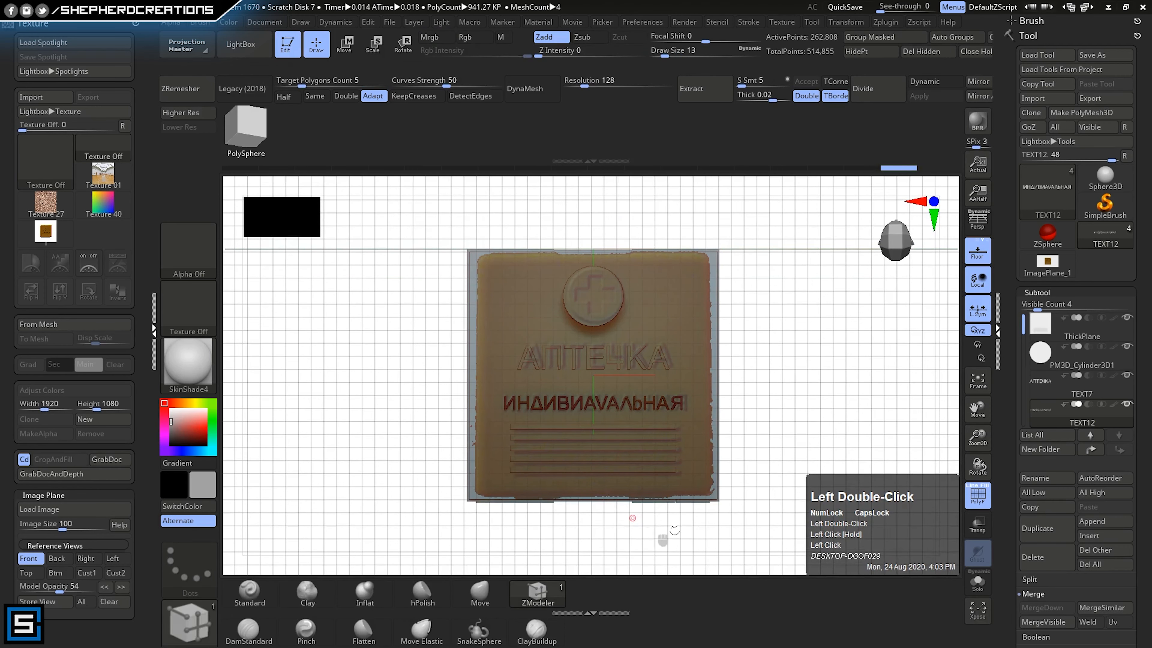
# - Select the АПТЕЧКА lettering and nudge it slightly to line up with the reference text
pyautogui.keyDown('alt'); pyautogui.click(574, 361); pyautogui.keyUp('alt')
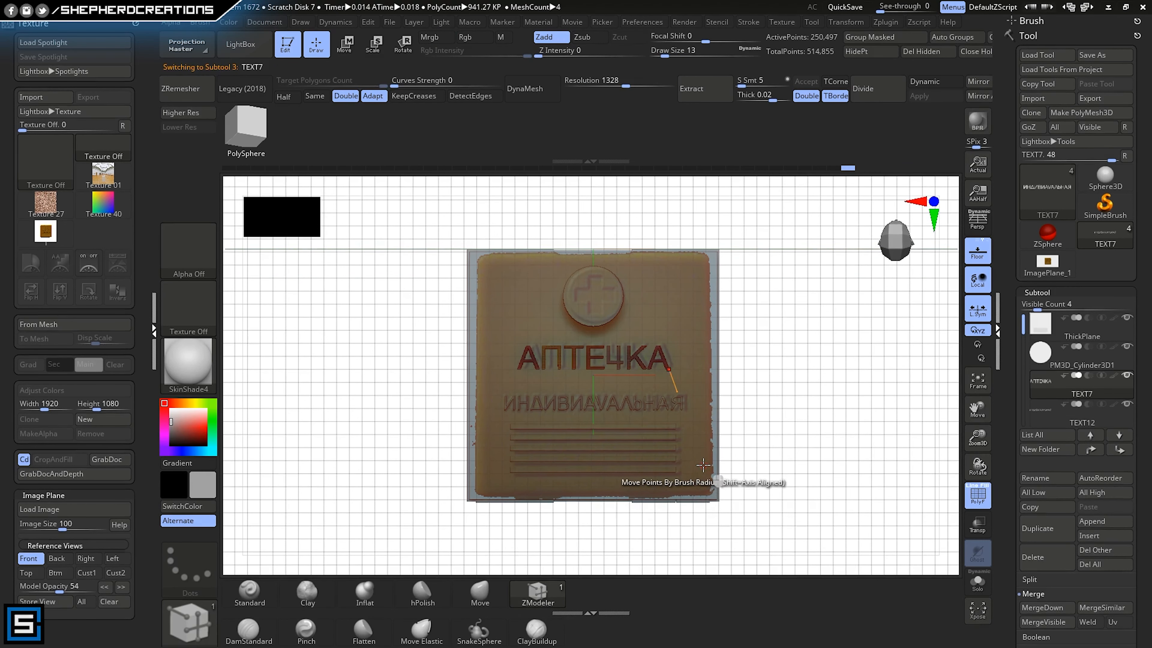
pyautogui.click(345, 45)
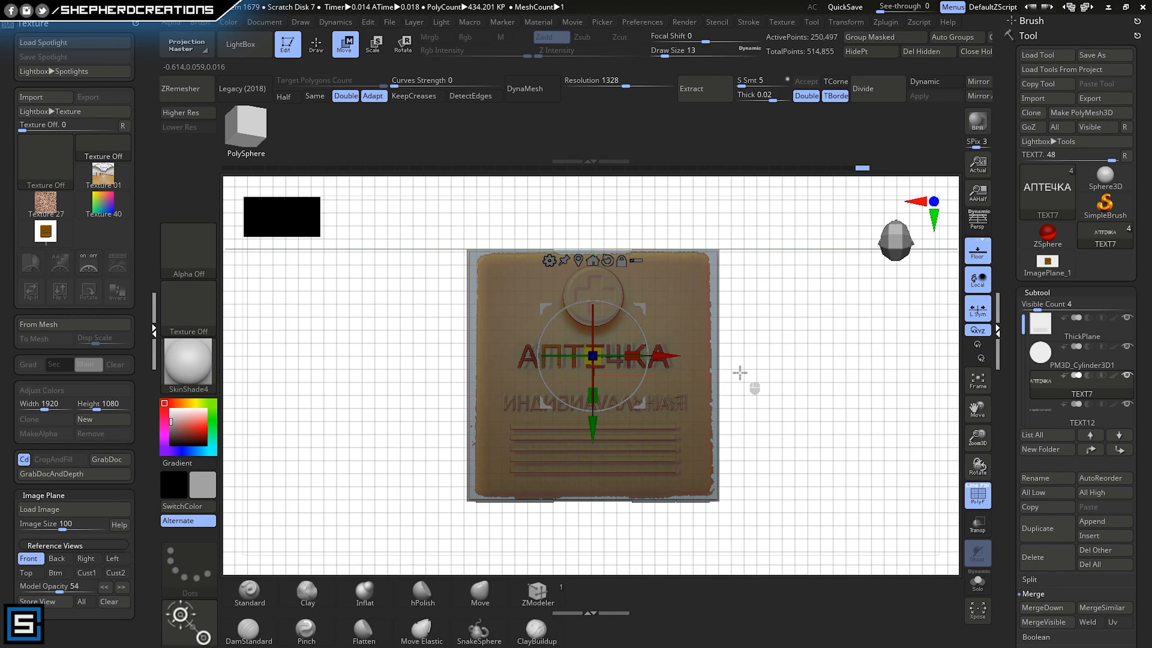
pyautogui.doubleClick(291, 44)
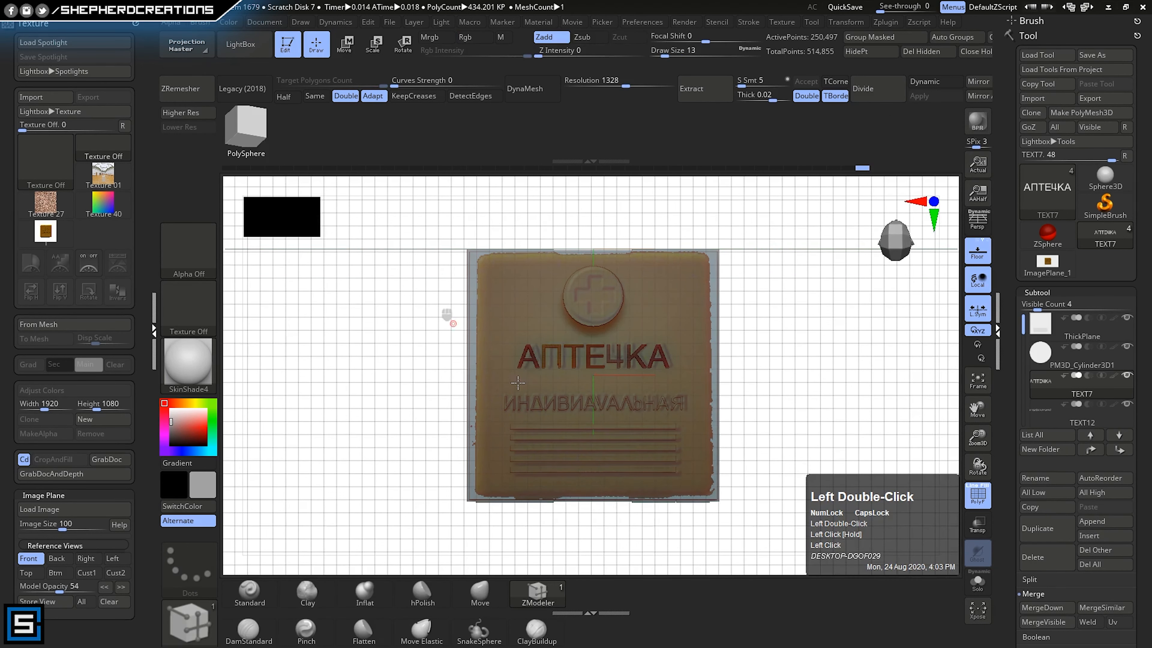
pyautogui.moveTo(682, 420)
pyautogui.mouseDown(button='right')
pyautogui.moveTo(689, 337)
pyautogui.moveTo(694, 391)
pyautogui.moveTo(684, 387)
pyautogui.mouseUp(button='right')
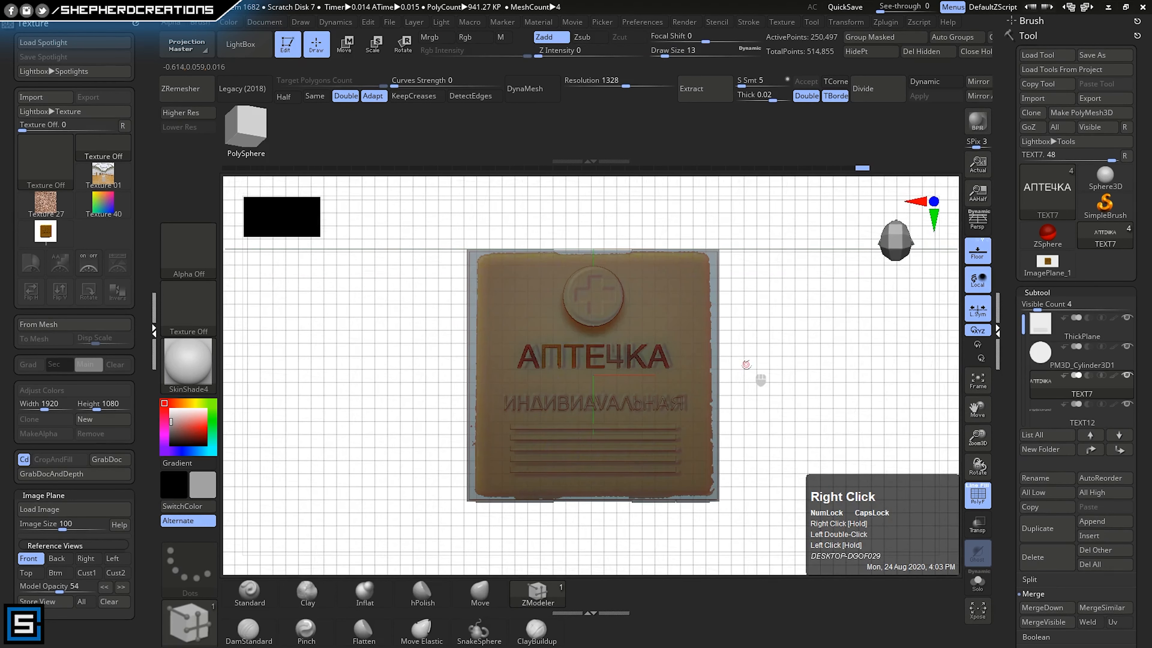
# - Insert an edge loop around the disc with ZModeler and preview its smoothed shape with dynamic subdivision, returning to the base level
pyautogui.keyDown('alt'); pyautogui.click(594, 305); pyautogui.keyUp('alt')
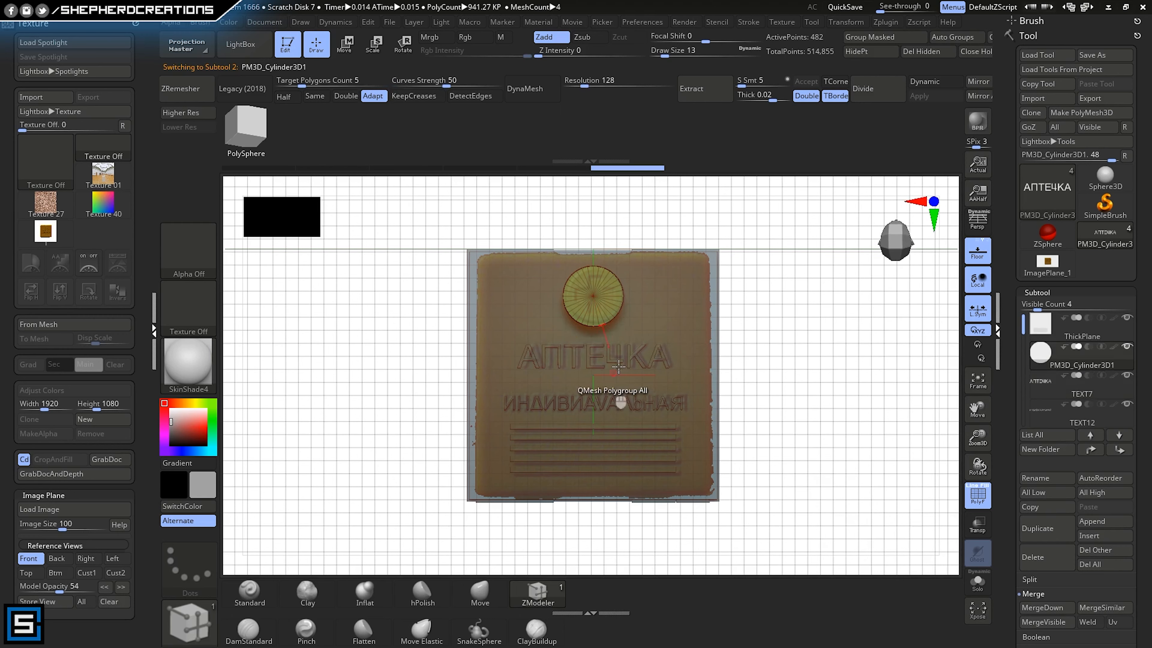
pyautogui.keyDown('ctrl'); pyautogui.moveTo(629, 274); pyautogui.dragTo(685, 629, button='right'); pyautogui.keyUp('ctrl')
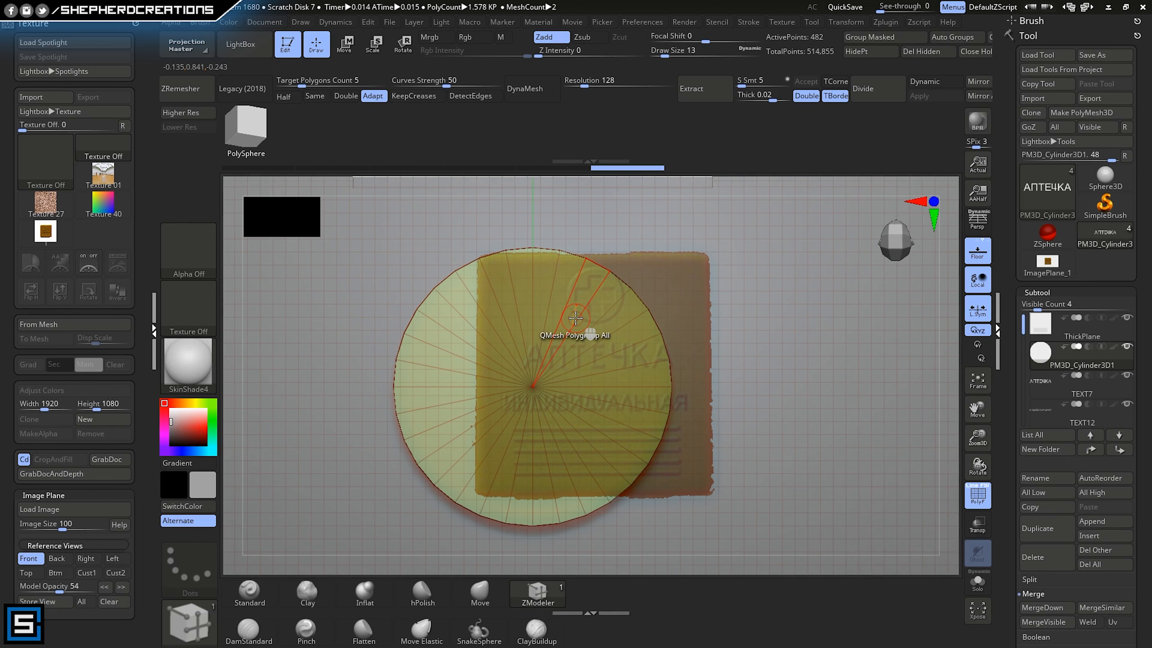
pyautogui.moveTo(600, 284); pyautogui.dragTo(610, 278)
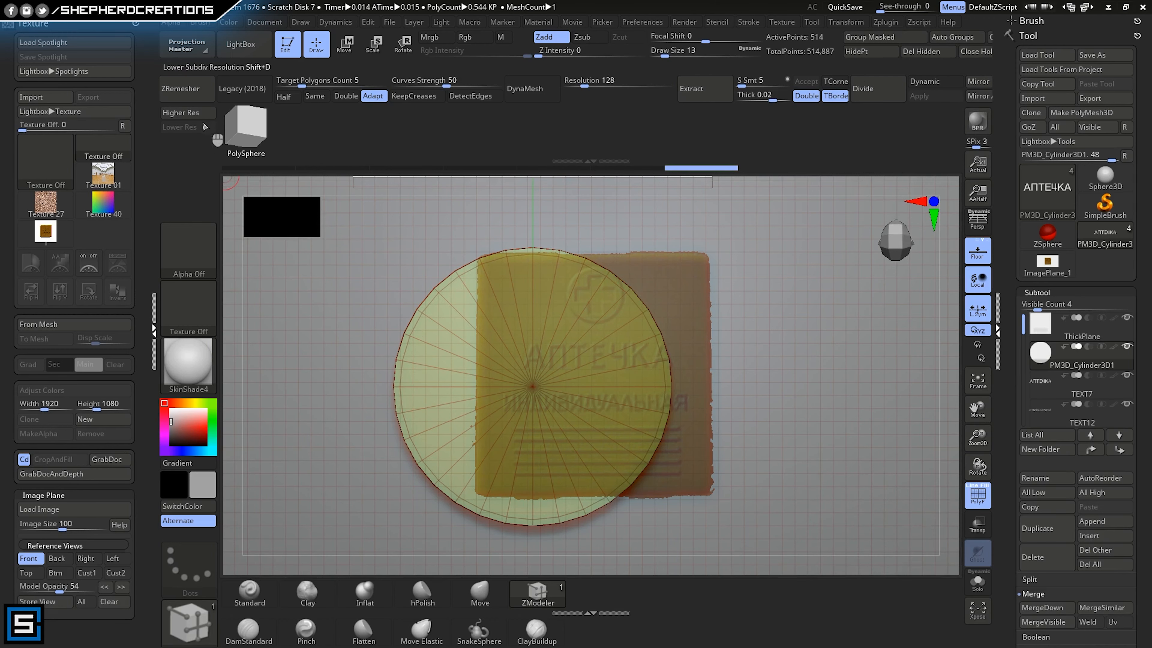
pyautogui.click(193, 114)
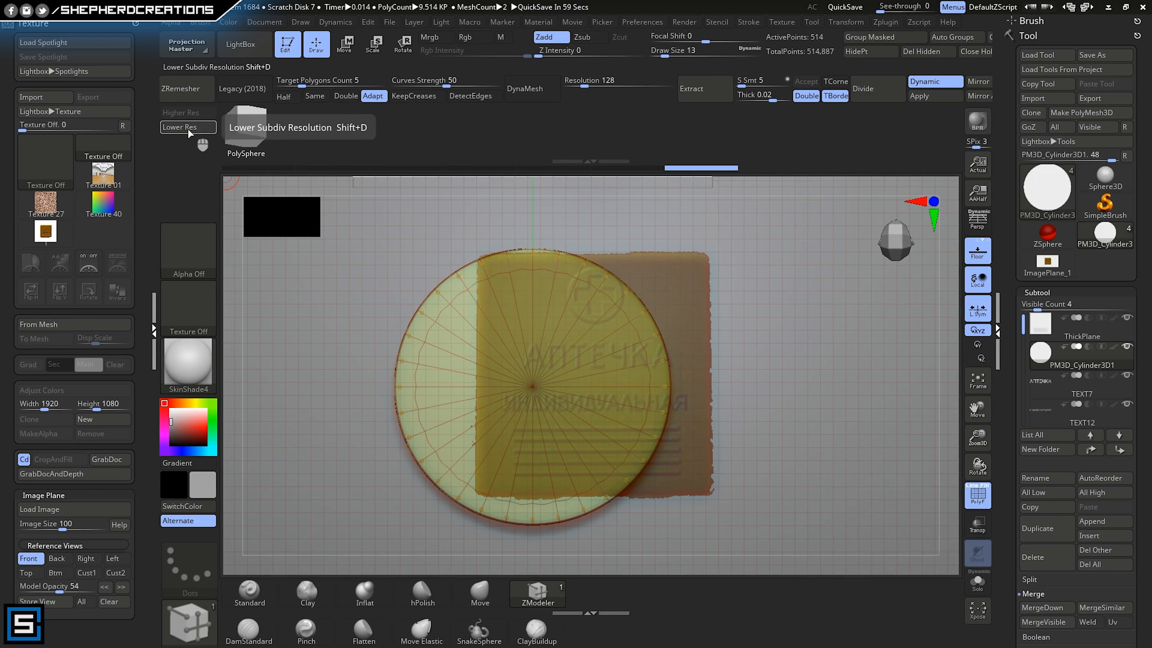
pyautogui.click(189, 130)
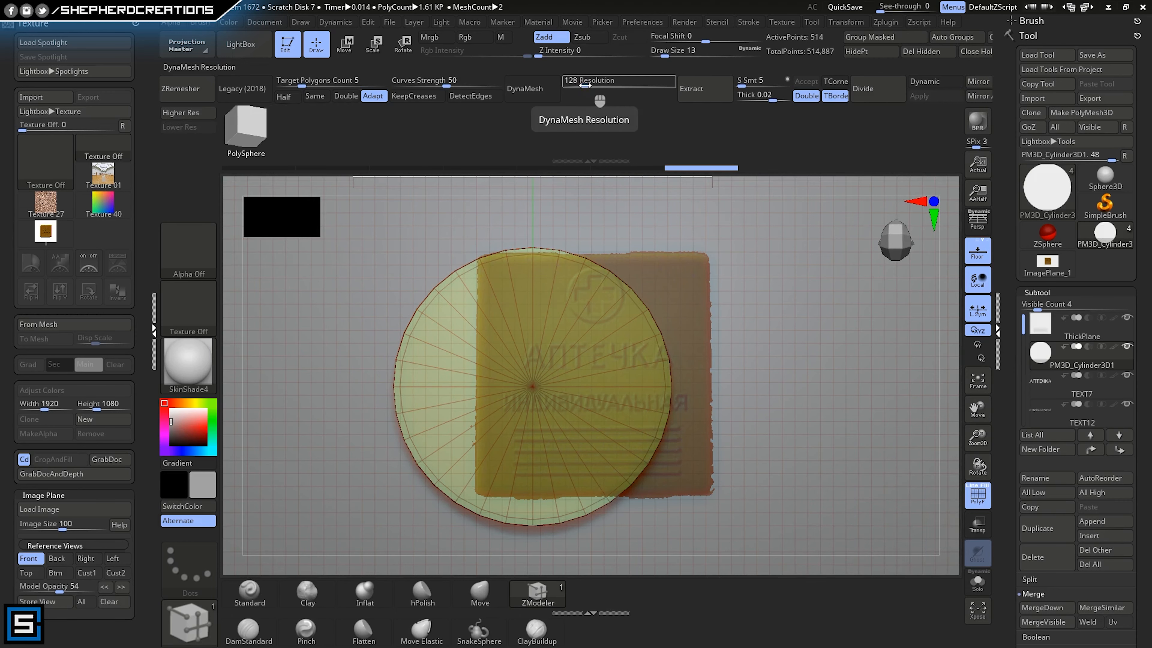
# - View the plate edge-on and move the disc in depth so it projects slightly from the plate's face like the lettering
pyautogui.moveTo(743, 376)
pyautogui.mouseDown(button='right')
pyautogui.moveTo(751, 382)
pyautogui.moveTo(737, 385)
pyautogui.mouseUp(button='right')
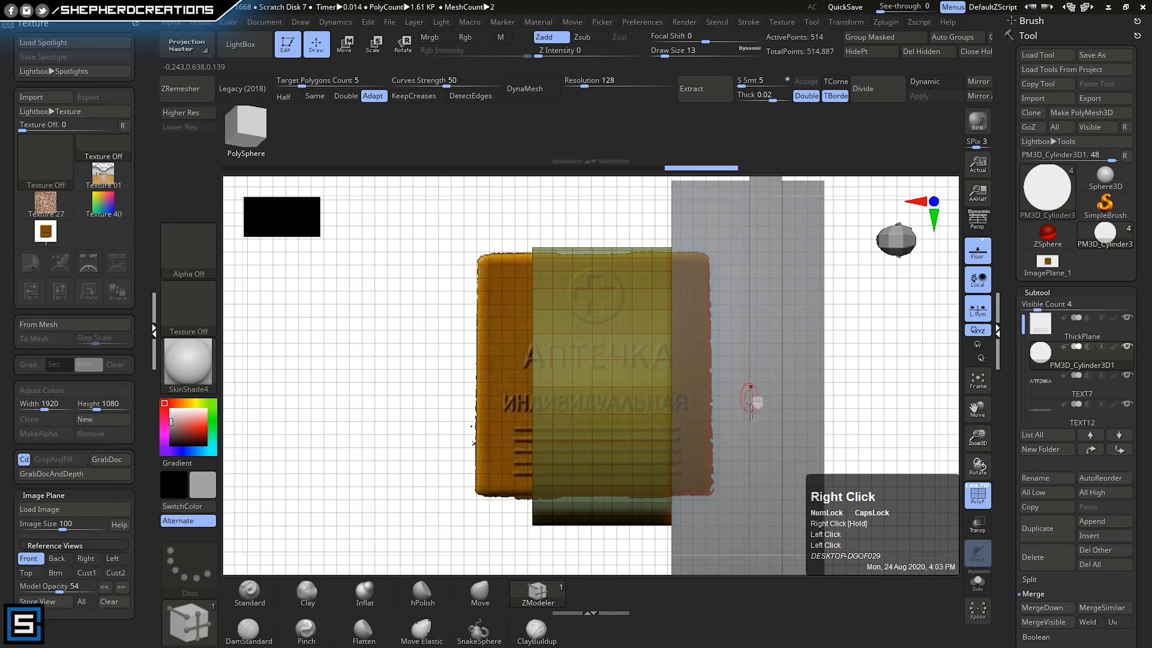
pyautogui.click(344, 44)
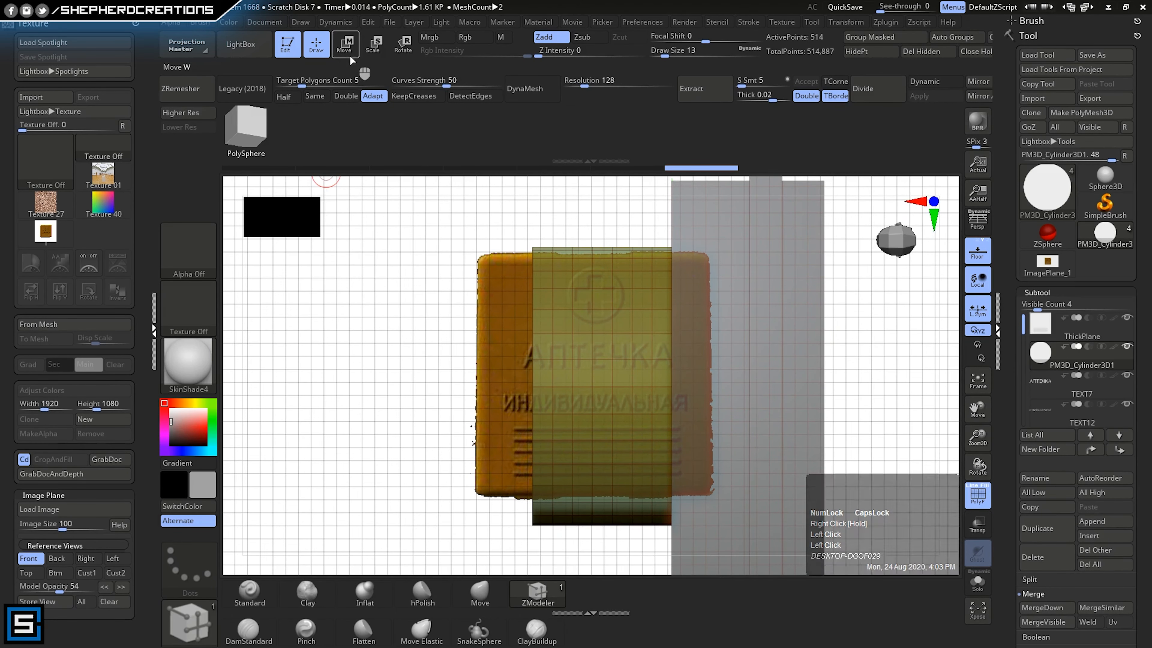
pyautogui.moveTo(737, 387); pyautogui.dragTo(802, 391)
pyautogui.moveTo(789, 392); pyautogui.dragTo(583, 419, button='right')
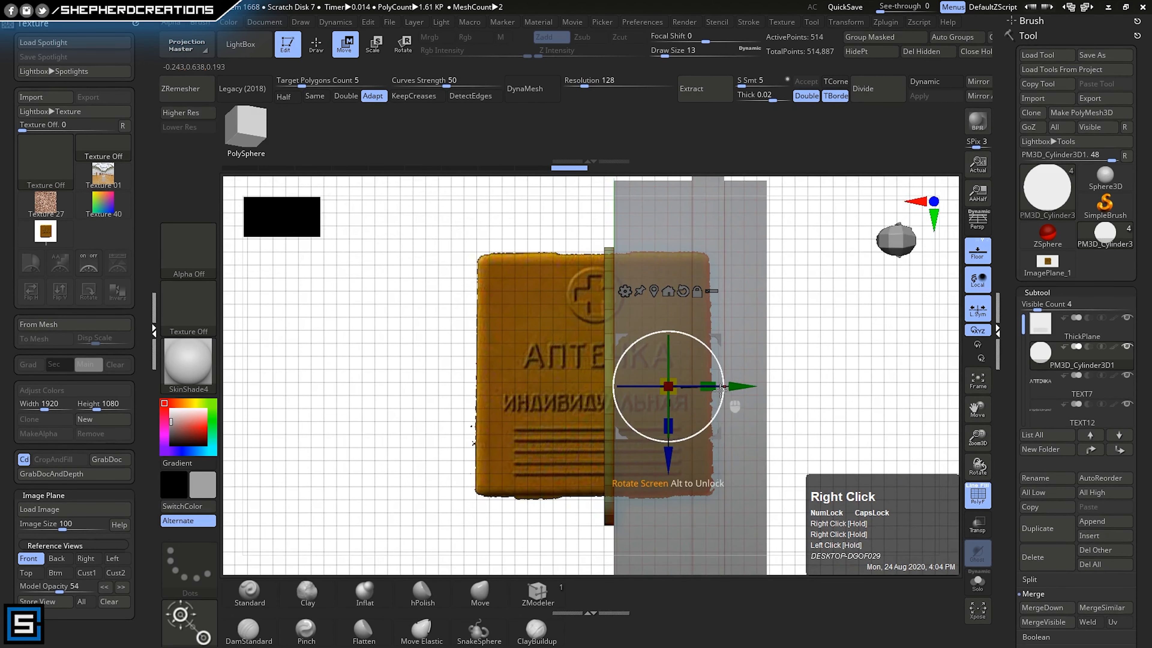
pyautogui.moveTo(723, 387); pyautogui.dragTo(731, 386)
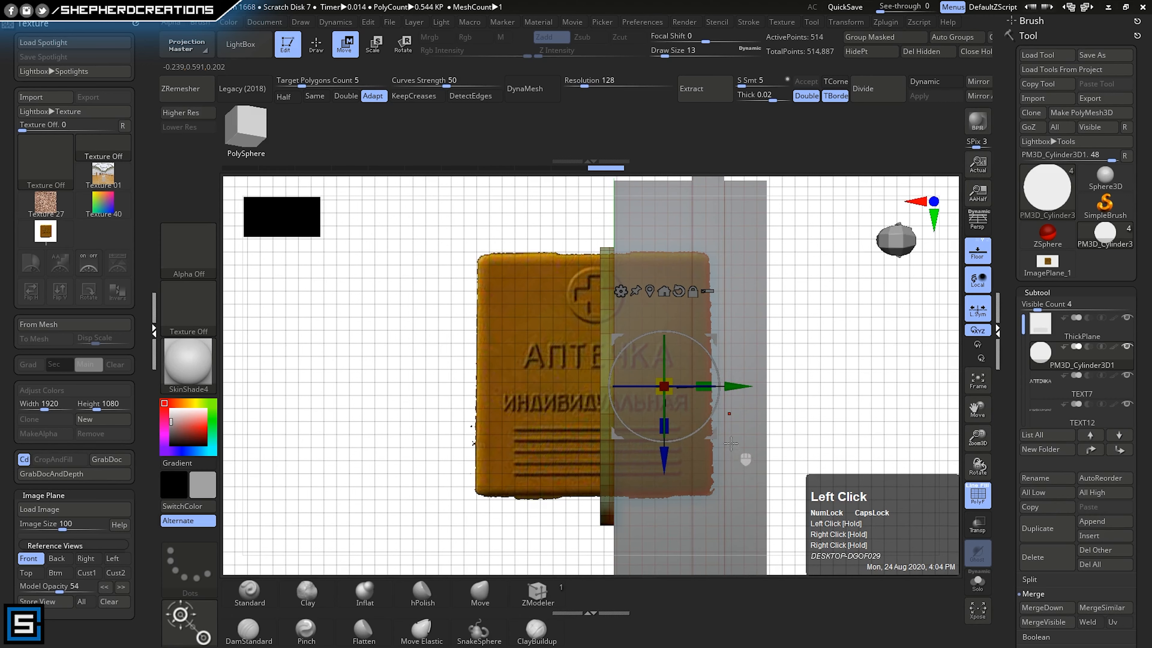
pyautogui.moveTo(733, 452); pyautogui.dragTo(613, 381, button='right')
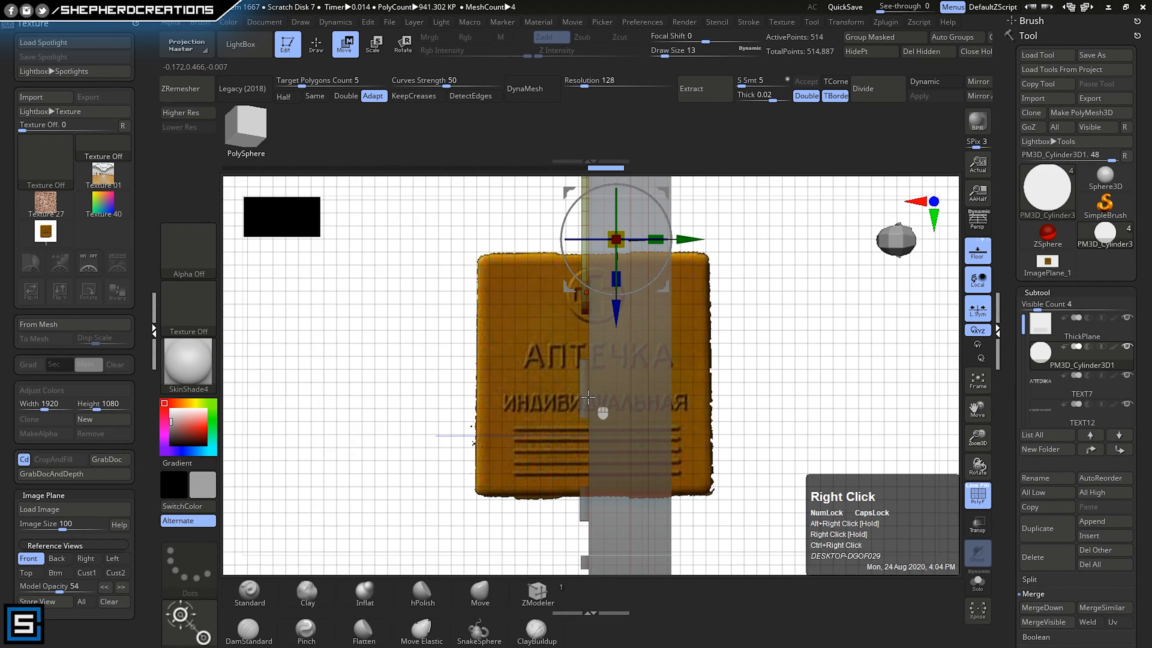
pyautogui.moveTo(685, 239); pyautogui.dragTo(682, 240)
pyautogui.keyDown('alt'); pyautogui.moveTo(684, 356); pyautogui.dragTo(671, 351, button='right'); pyautogui.keyUp('alt')
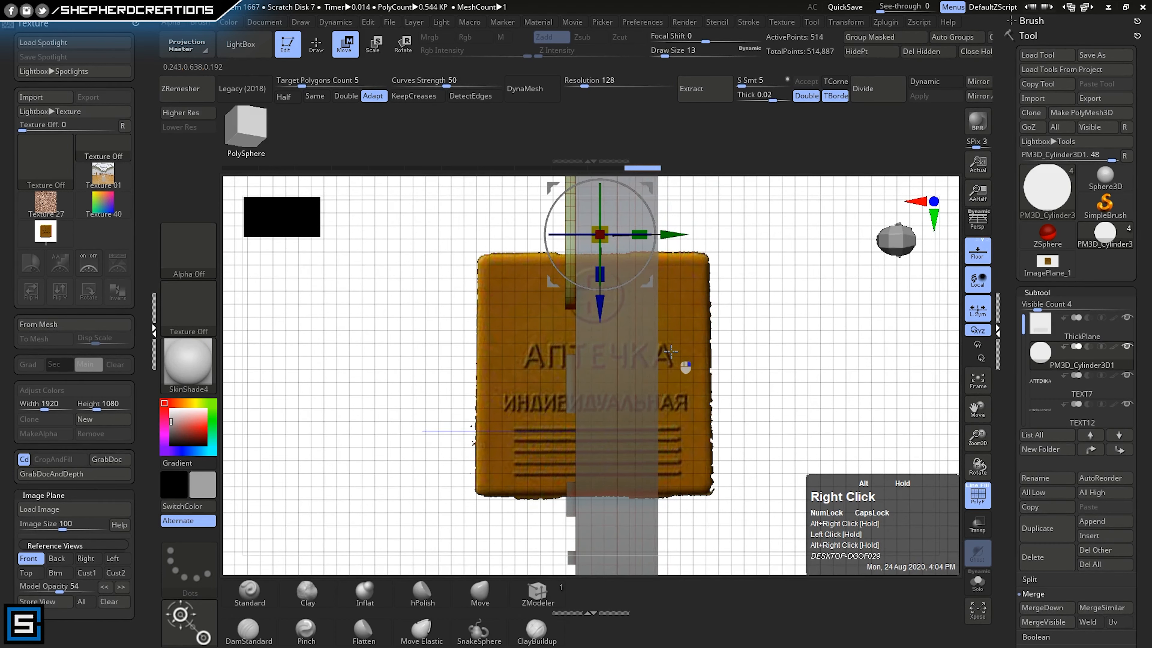
pyautogui.click(671, 236)
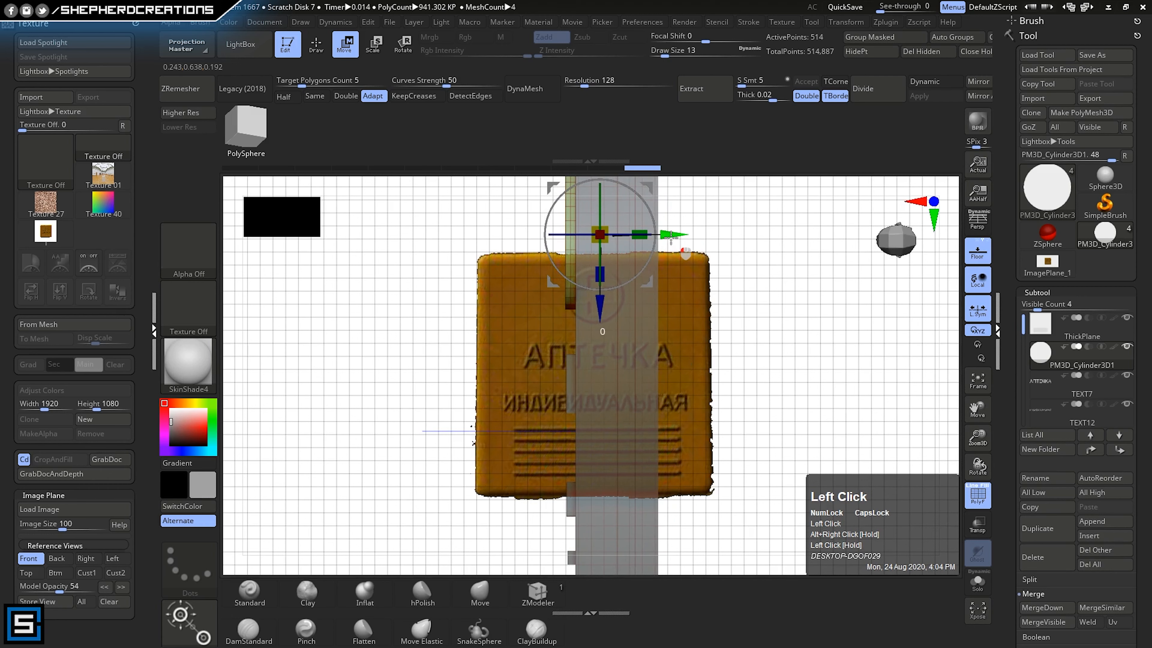
pyautogui.moveTo(672, 236); pyautogui.dragTo(672, 236)
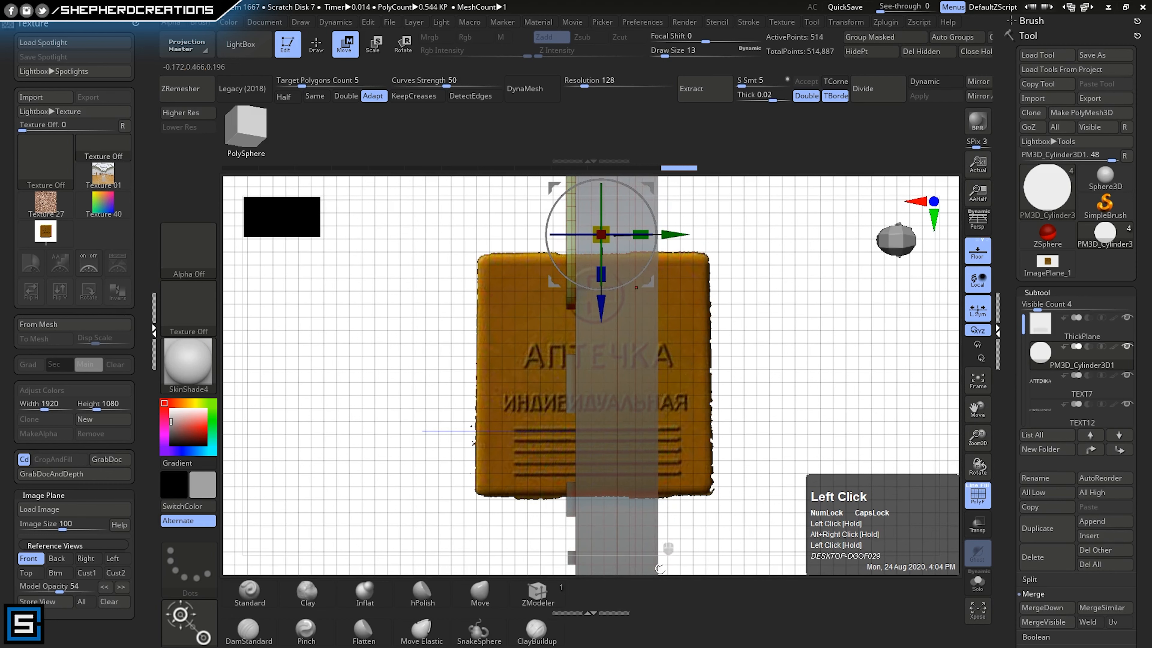
# - Select the second-line lettering, turn off the wireframe display, and move the lettering along Z by about -0.0019
pyautogui.keyDown('alt'); pyautogui.click(570, 491); pyautogui.keyUp('alt')
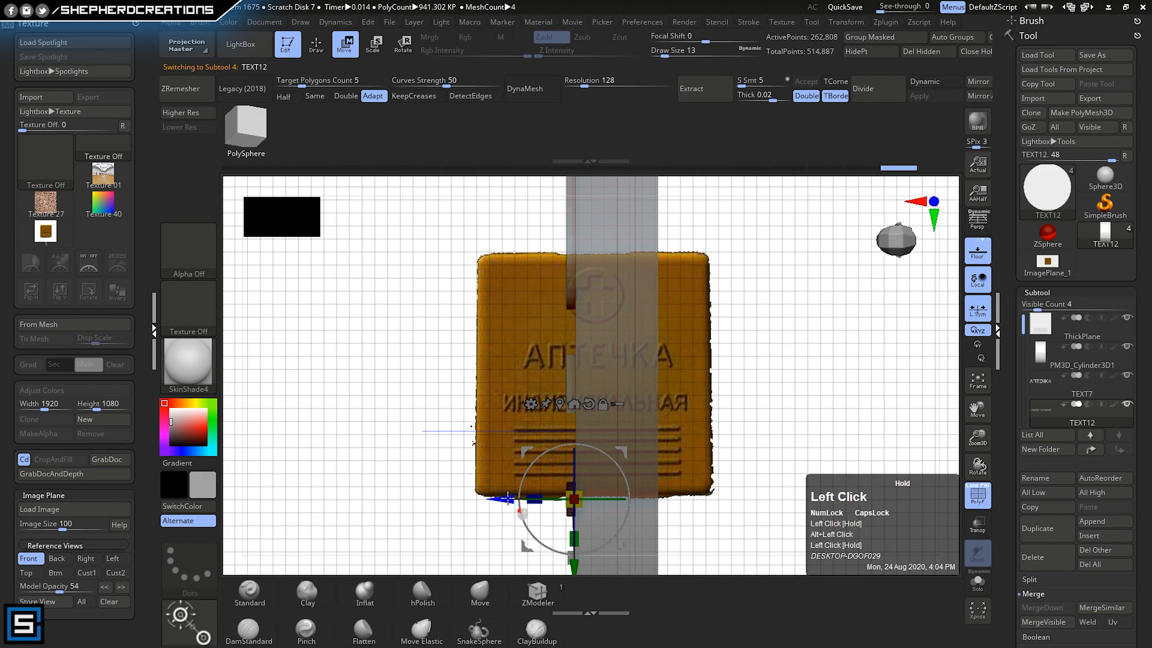
pyautogui.moveTo(662, 521); pyautogui.dragTo(680, 506, button='right')
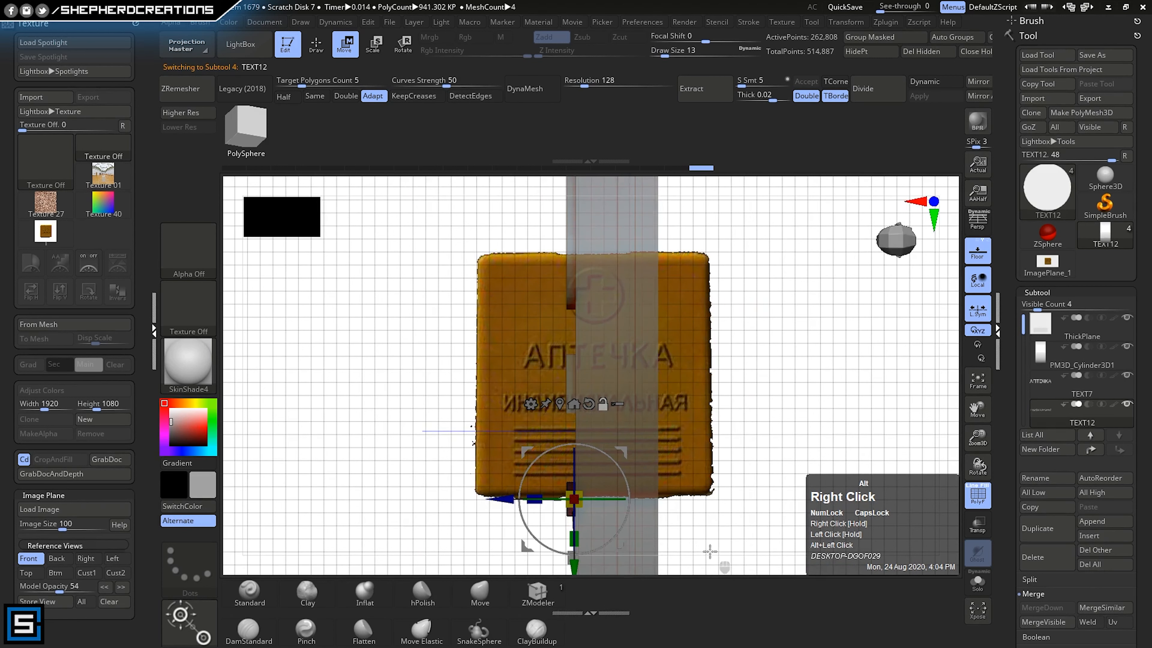
pyautogui.keyDown('alt'); pyautogui.moveTo(709, 551); pyautogui.dragTo(710, 490, button='right'); pyautogui.keyUp('alt')
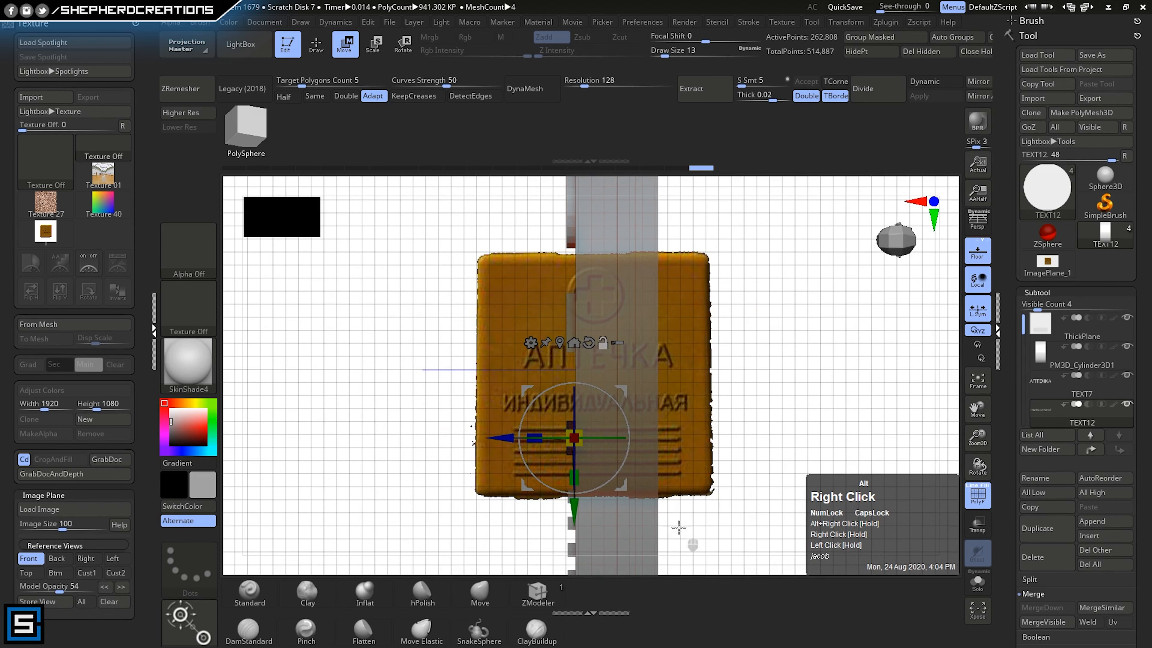
pyautogui.keyDown('alt'); pyautogui.moveTo(679, 527); pyautogui.dragTo(680, 469, button='right'); pyautogui.keyUp('alt')
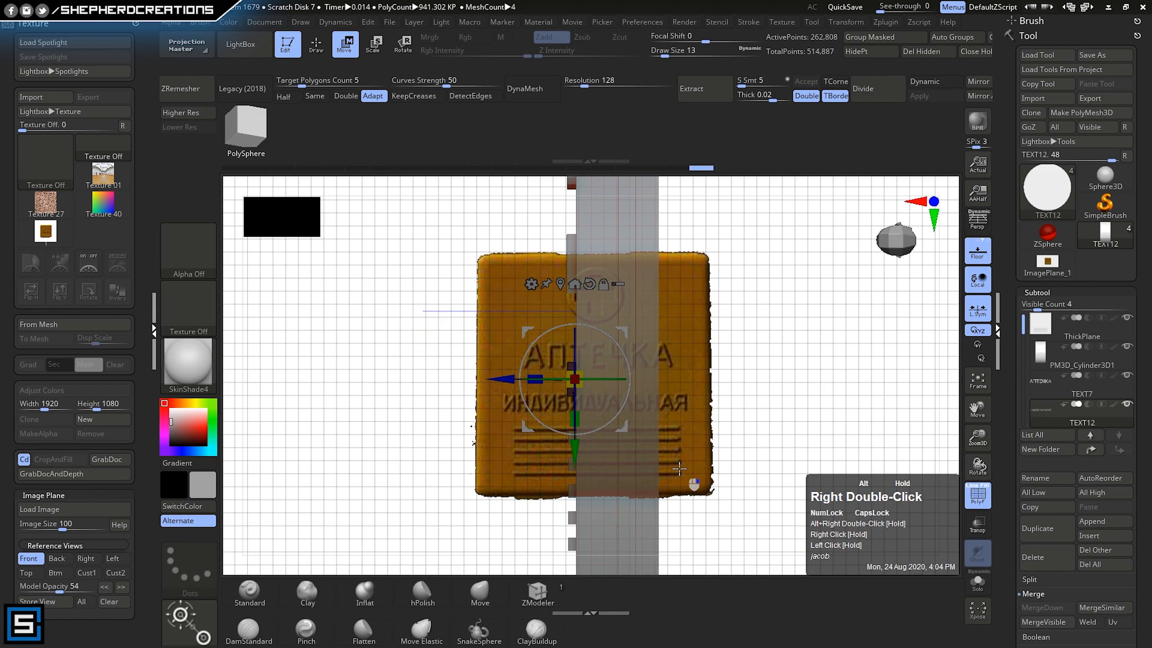
pyautogui.keyDown('alt'); pyautogui.moveTo(680, 469); pyautogui.dragTo(692, 478, button='right'); pyautogui.keyUp('alt')
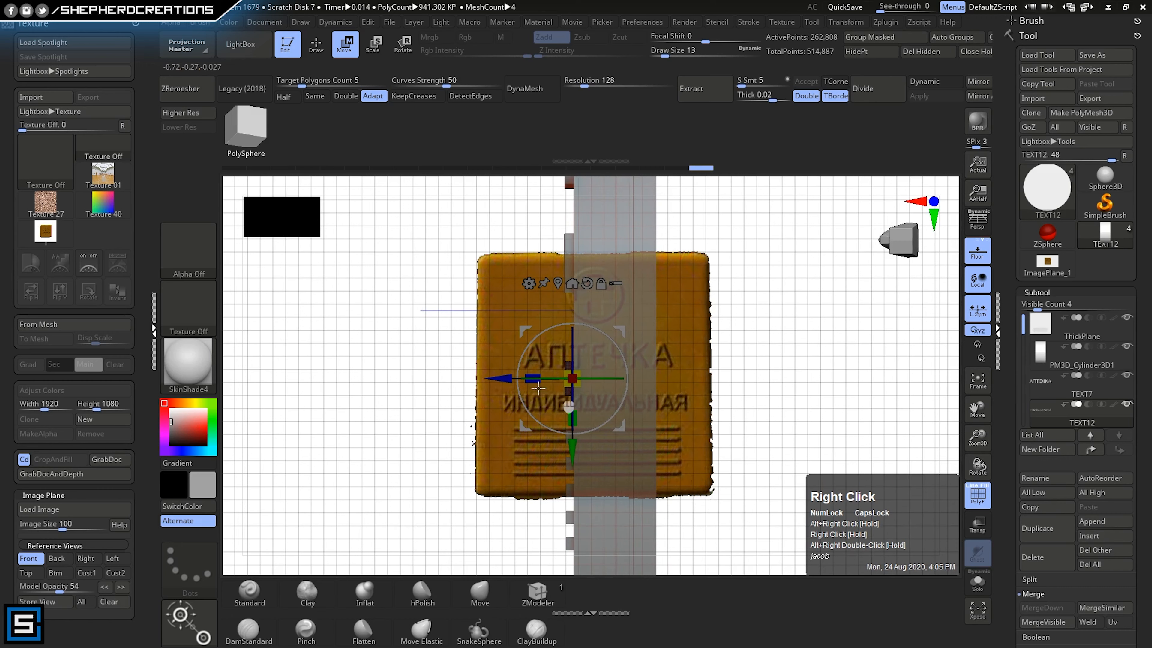
pyautogui.click(505, 378)
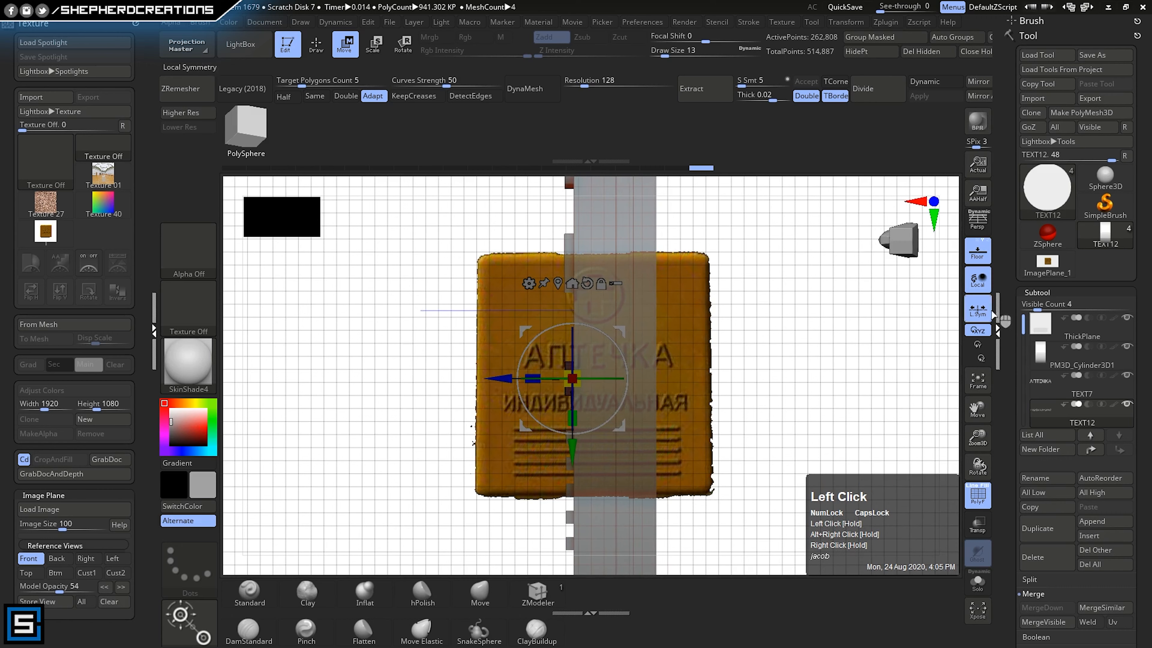
pyautogui.click(983, 496)
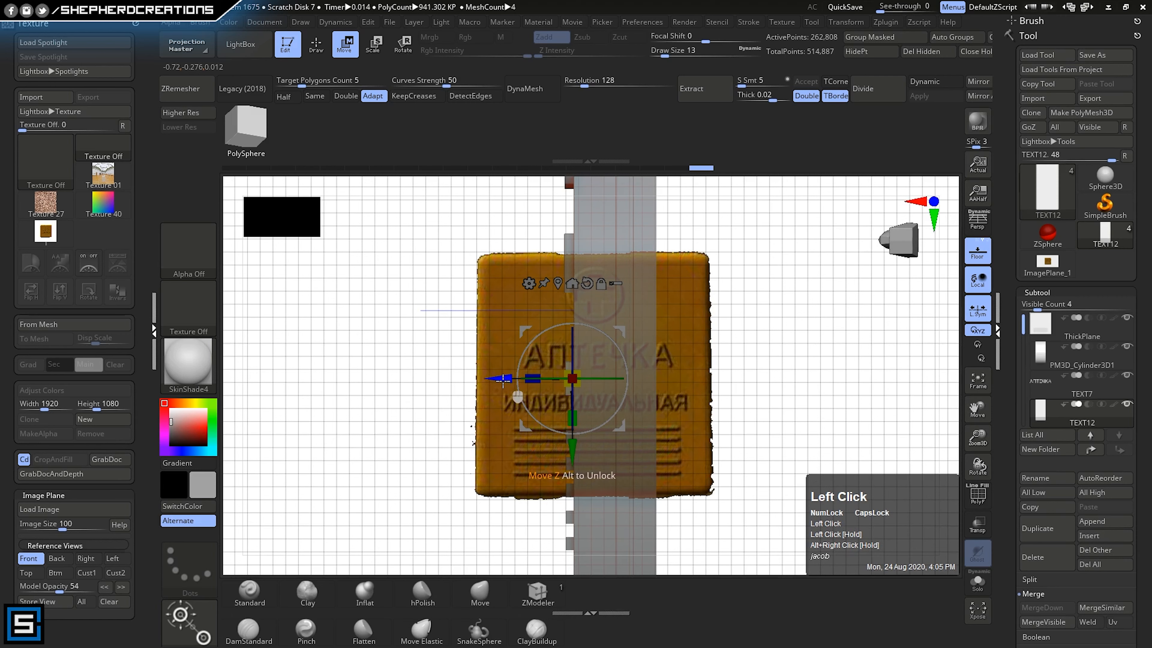
pyautogui.moveTo(503, 378); pyautogui.dragTo(503, 378)
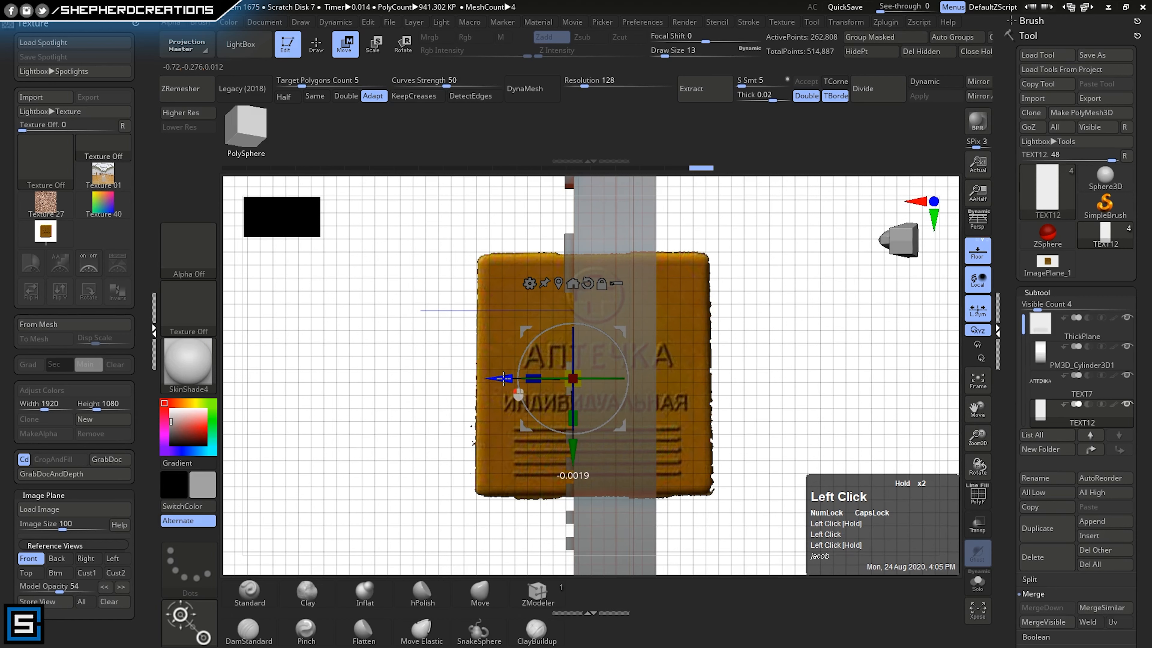
# - Select the АПТЕЧКА lettering and nudge it in depth to match the second line
pyautogui.keyDown('alt'); pyautogui.click(570, 250); pyautogui.keyUp('alt')
pyautogui.moveTo(504, 263); pyautogui.dragTo(505, 263)
pyautogui.moveTo(686, 278); pyautogui.dragTo(681, 332, button='right')
# - Select the disc again and nudge it slightly in depth to match the raised lettering
pyautogui.keyDown('alt'); pyautogui.click(570, 217); pyautogui.keyUp('alt')
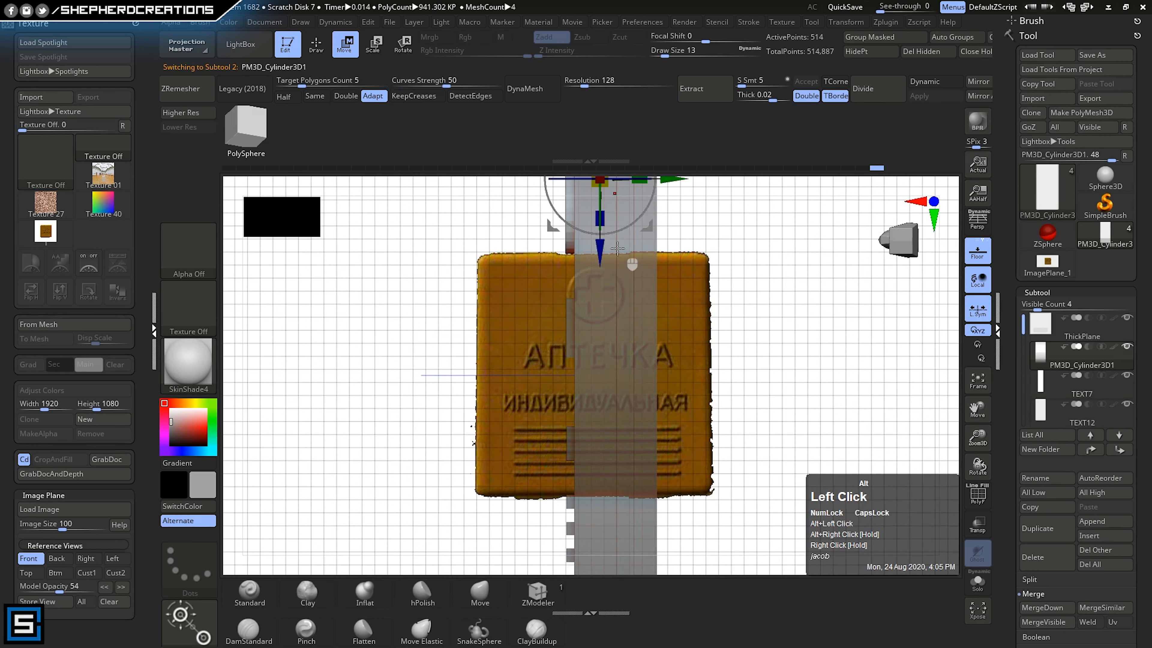
pyautogui.keyDown('alt'); pyautogui.moveTo(617, 248); pyautogui.dragTo(617, 340, button='right'); pyautogui.keyUp('alt')
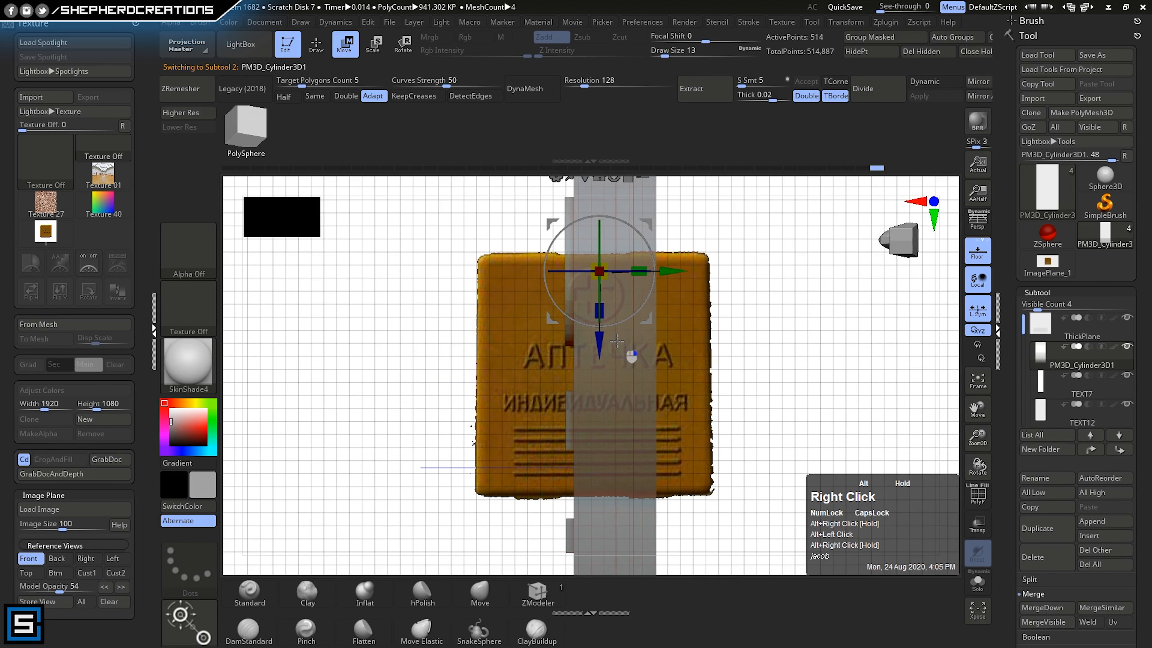
pyautogui.moveTo(671, 271); pyautogui.dragTo(669, 271)
pyautogui.keyDown('shift'); pyautogui.moveTo(630, 366); pyautogui.dragTo(689, 337, button='right'); pyautogui.keyUp('shift')
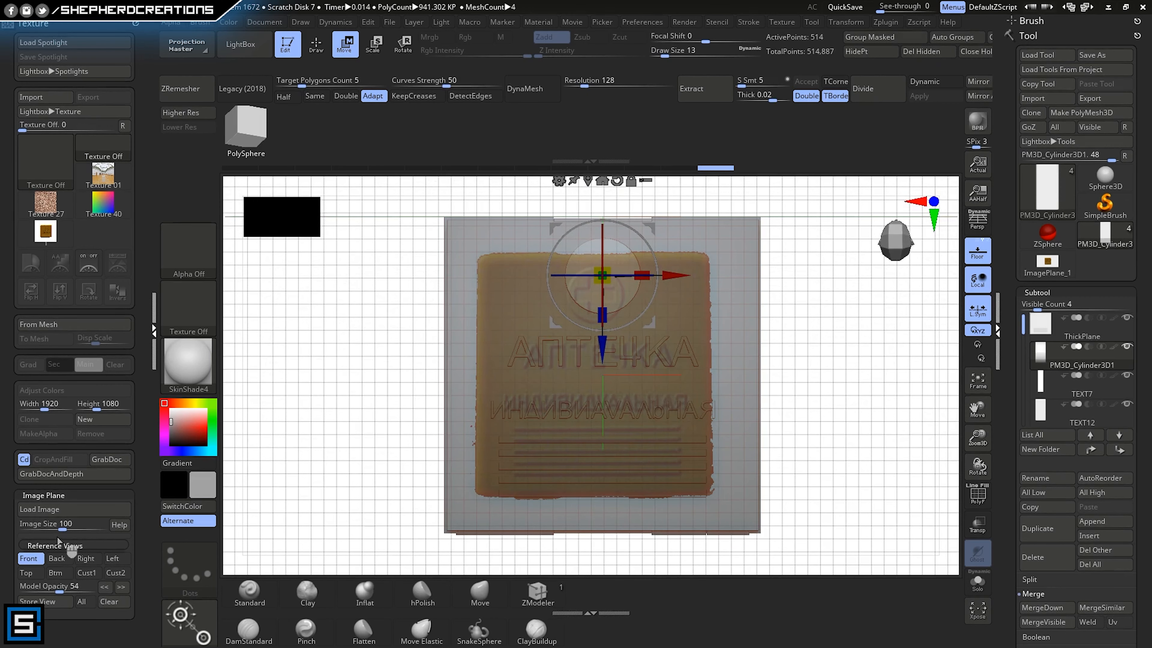
# - Recall the Front reference view and delete an edge loop from the disc with the ZModeler brush
pyautogui.click(26, 558)
pyautogui.click(294, 51)
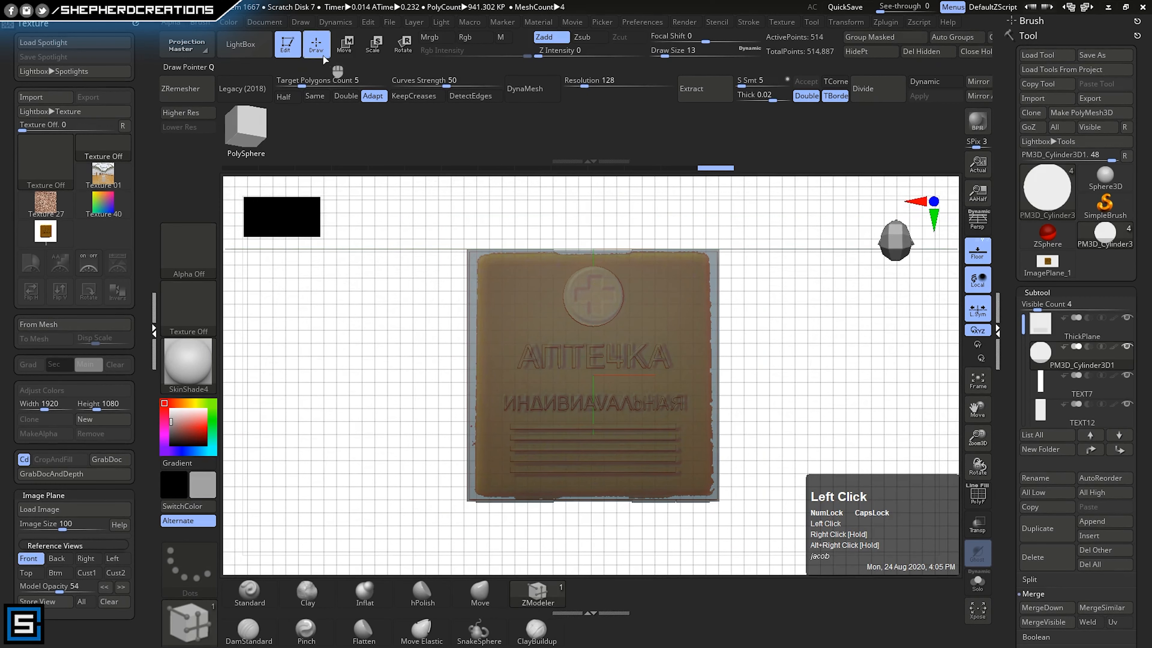
pyautogui.moveTo(655, 391); pyautogui.dragTo(680, 386, button='right')
pyautogui.press('b')
pyautogui.press('z')
pyautogui.press('m')
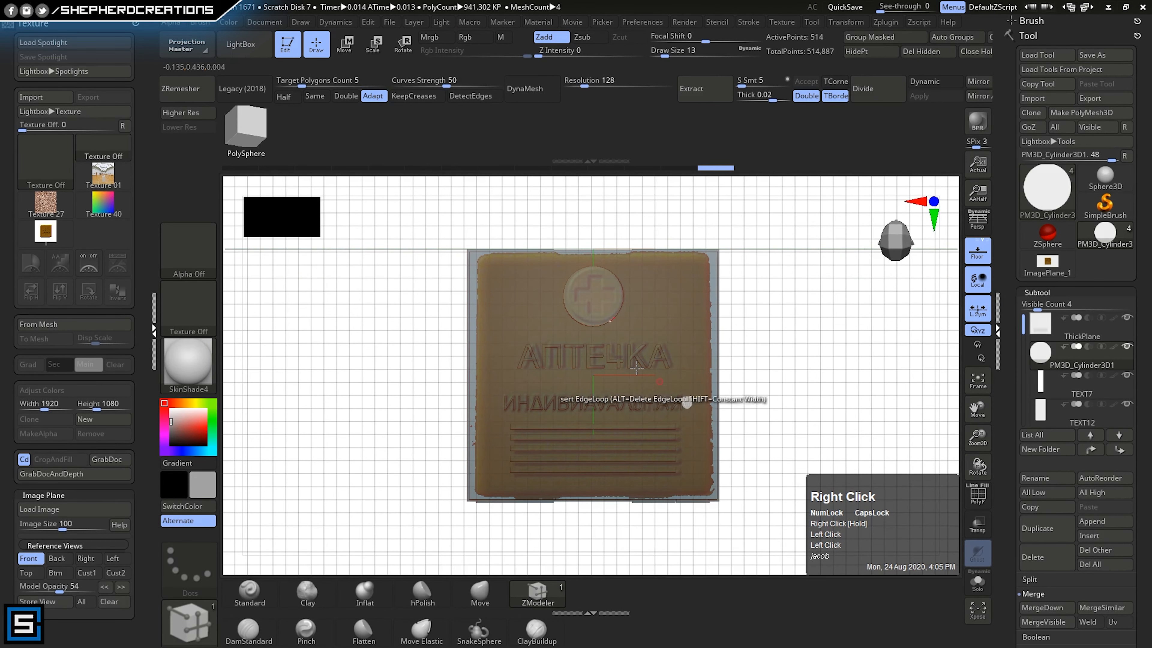
pyautogui.keyDown('alt'); pyautogui.click(609, 301); pyautogui.keyUp('alt')
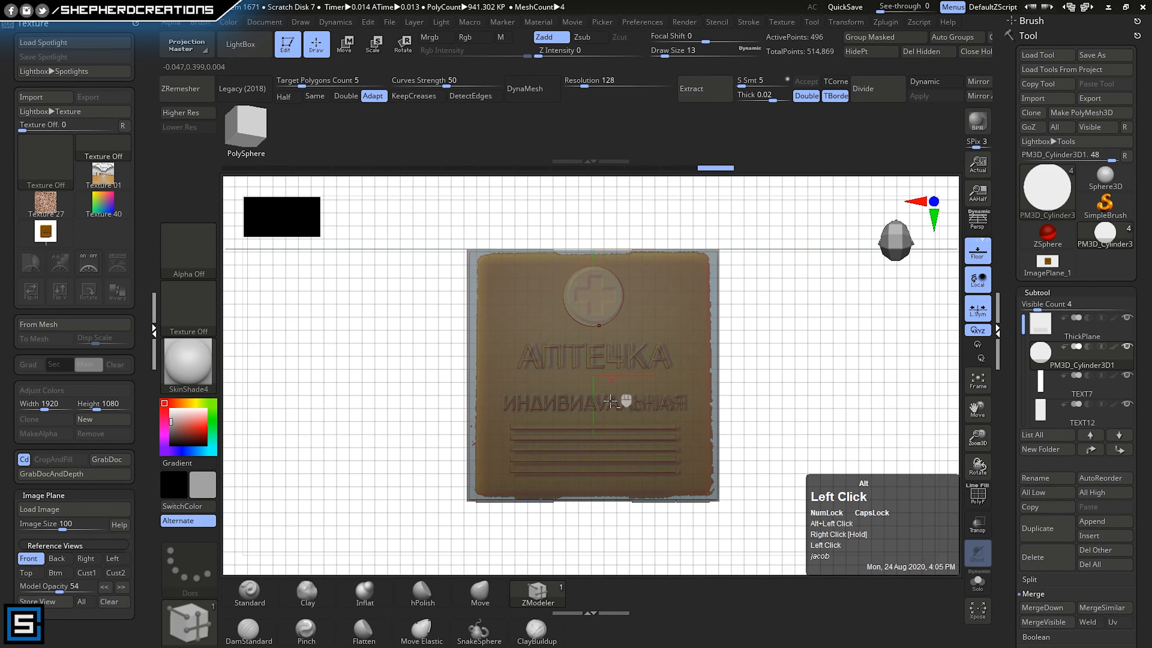
# - Turn on the wireframe display and undo the last edge-loop deletion on the disc
pyautogui.click(977, 493)
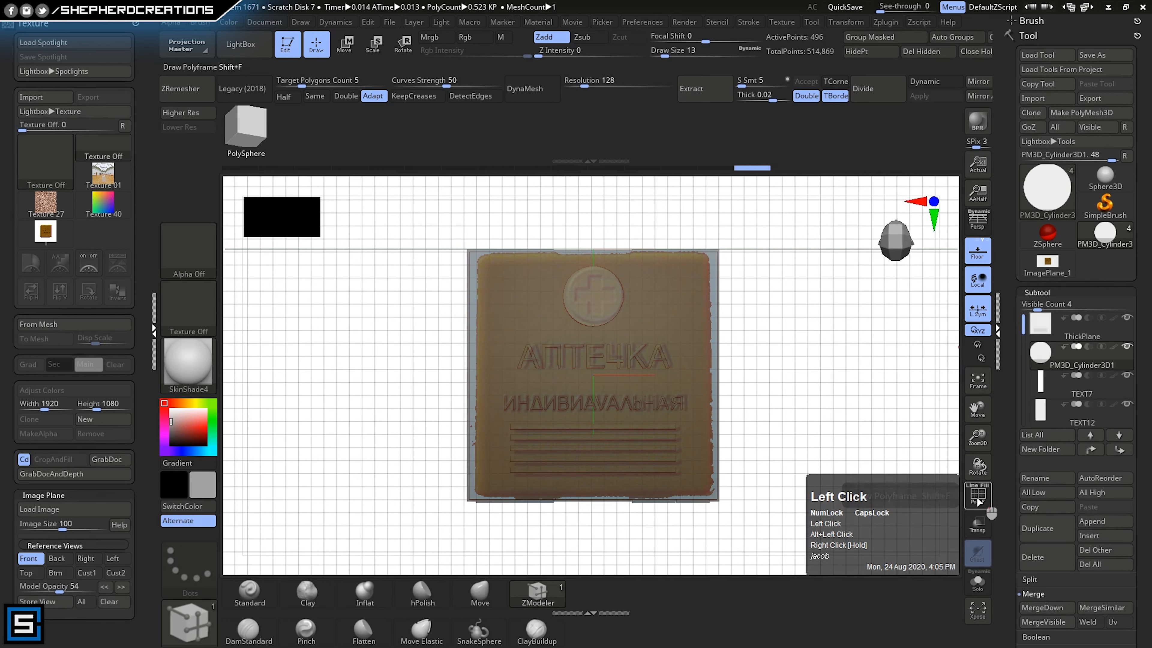
pyautogui.press('ctrl')
pyautogui.hotkey('ctrl', 'z')
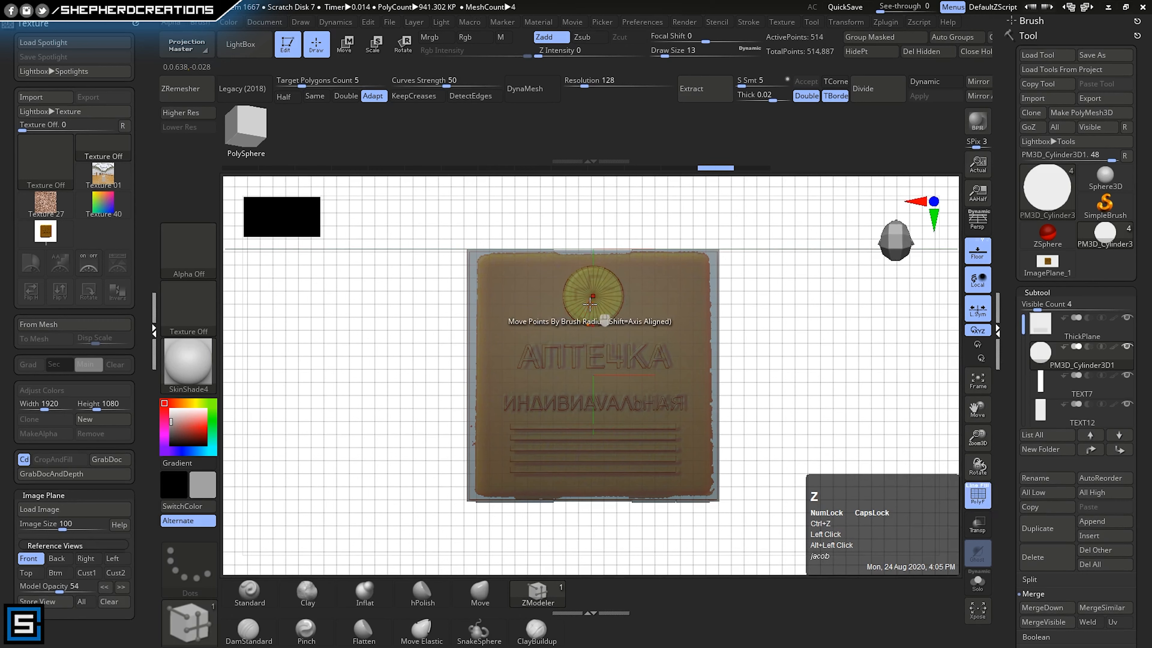
pyautogui.moveTo(599, 386)
pyautogui.mouseDown(button='right')
pyautogui.moveTo(576, 384)
pyautogui.moveTo(595, 391)
pyautogui.mouseUp(button='right')
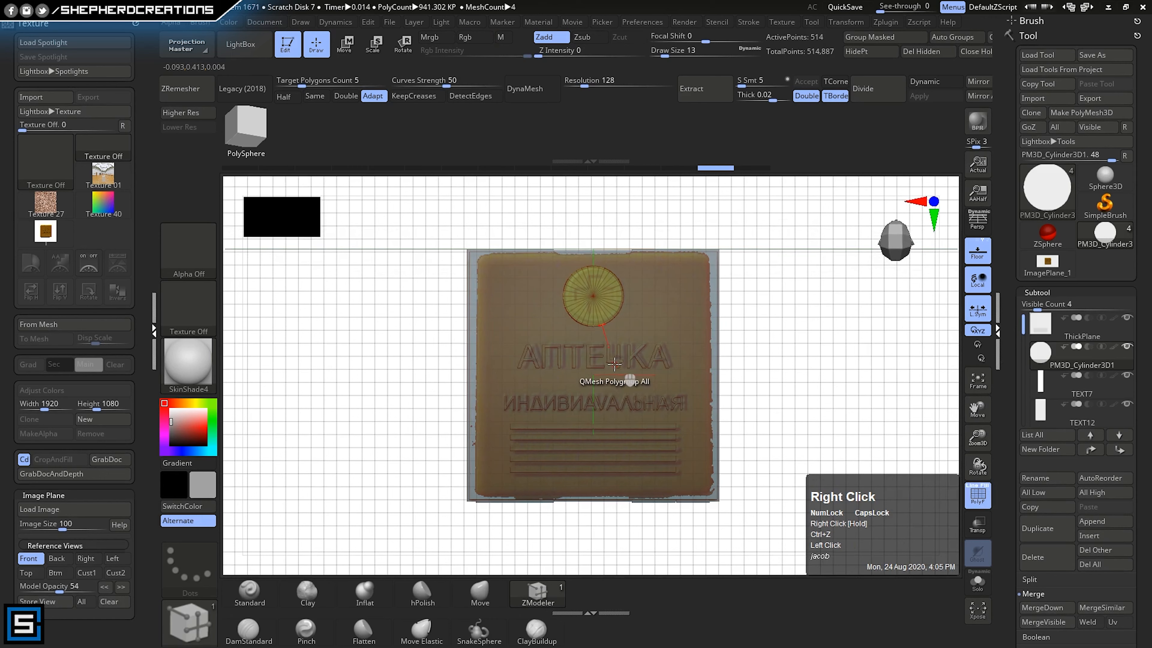
pyautogui.keyDown('ctrl'); pyautogui.moveTo(582, 340); pyautogui.dragTo(625, 495, button='right'); pyautogui.keyUp('ctrl')
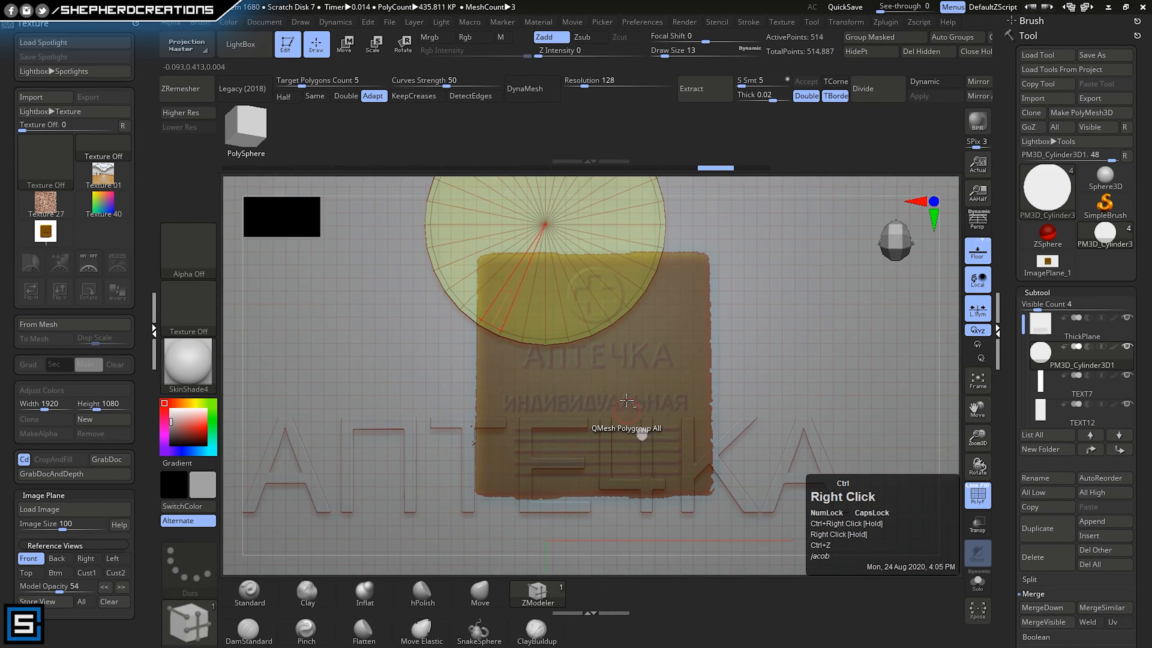
pyautogui.keyDown('alt'); pyautogui.moveTo(627, 409); pyautogui.dragTo(634, 535, button='right'); pyautogui.keyUp('alt')
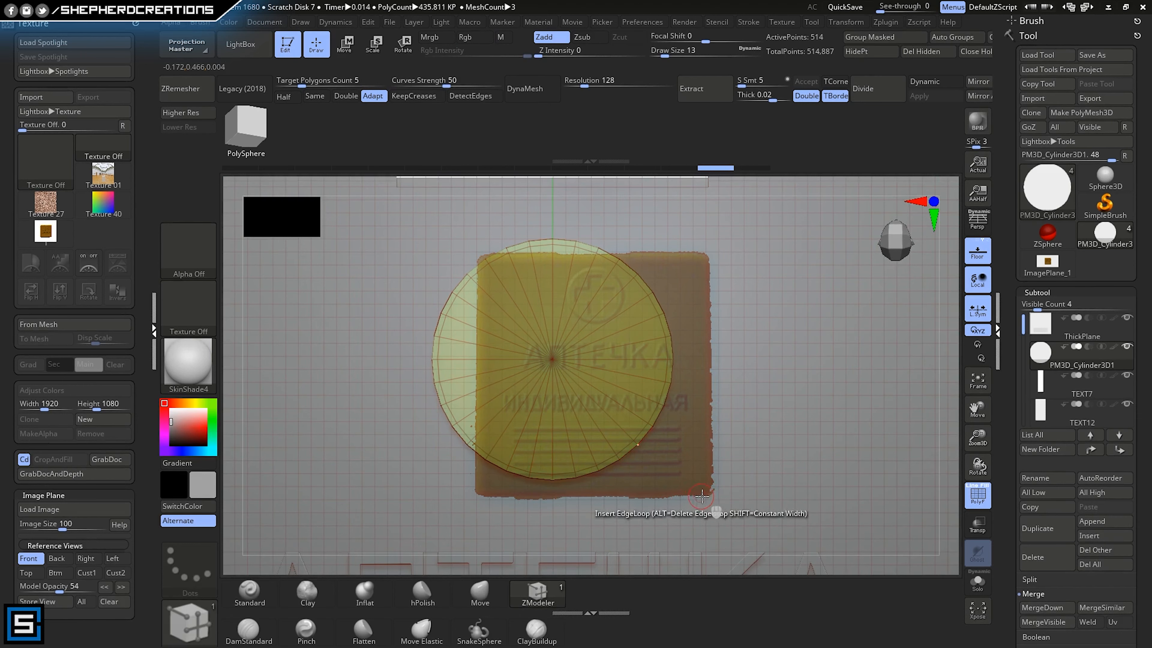
pyautogui.moveTo(716, 494)
pyautogui.mouseDown(button='right')
pyautogui.moveTo(669, 498)
pyautogui.moveTo(726, 497)
pyautogui.mouseUp(button='right')
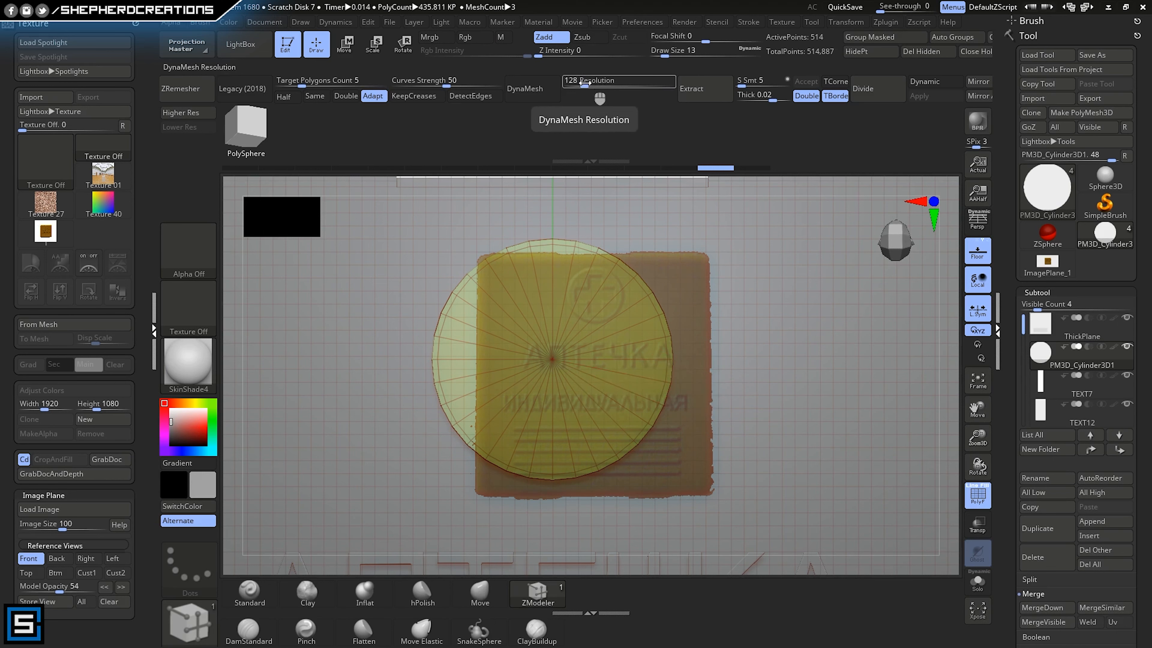
# - Set the DynaMesh resolution to 2120 and apply dynamic subdivision to the disc as real geometry
pyautogui.moveTo(597, 87); pyautogui.dragTo(610, 89)
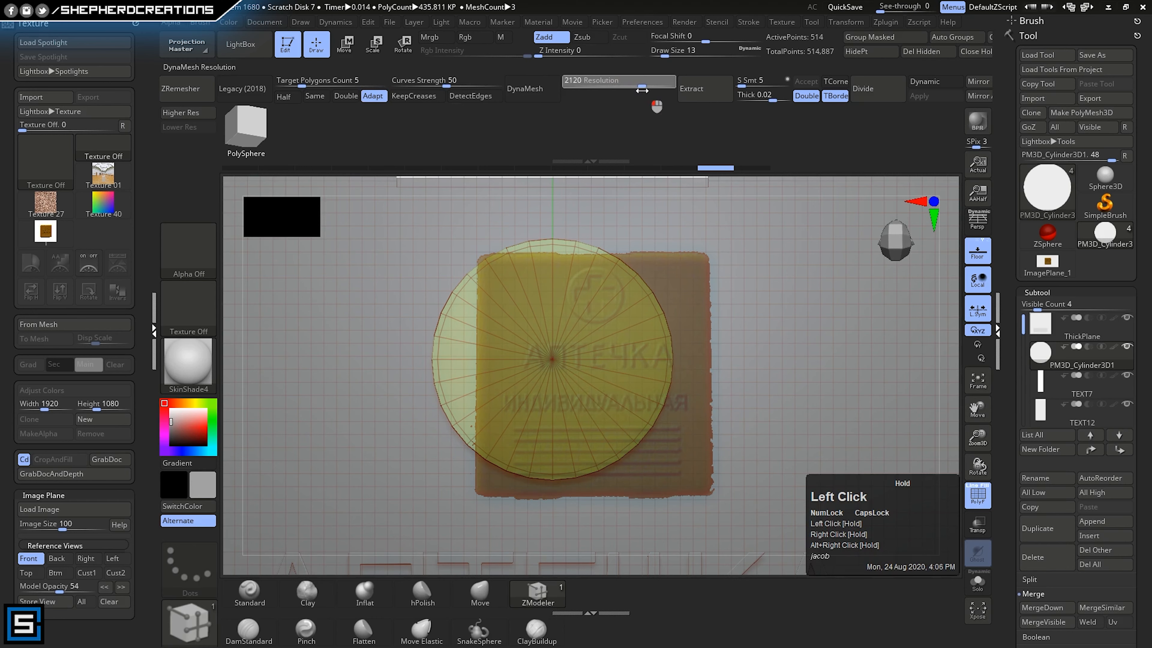
pyautogui.click(641, 91)
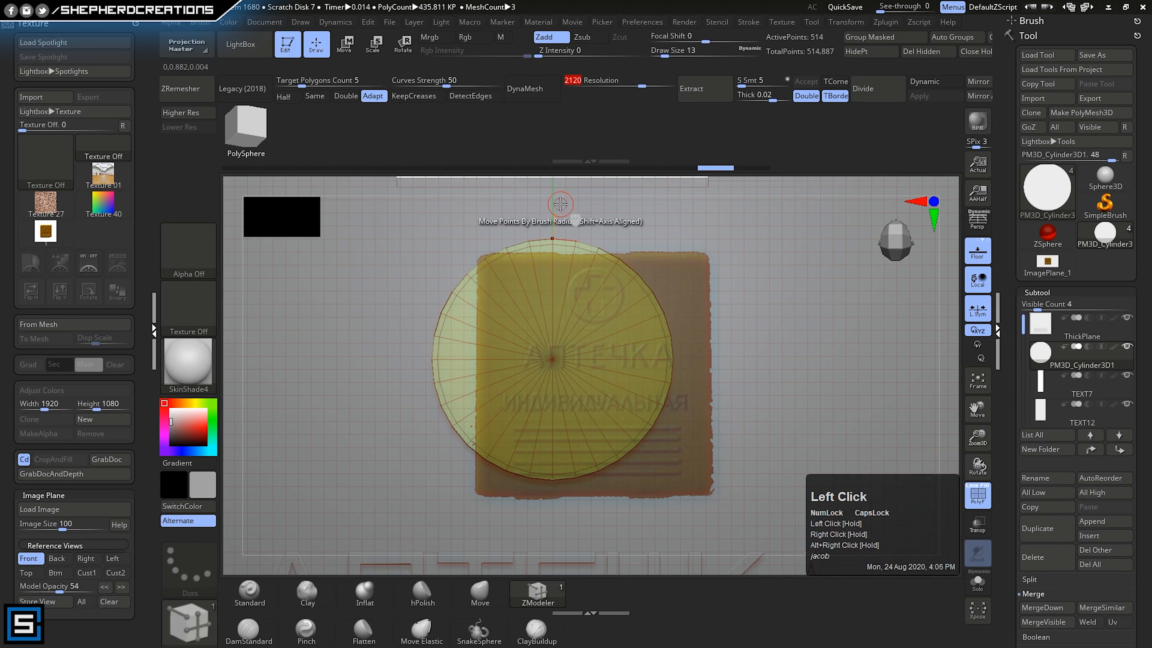
pyautogui.click(198, 115)
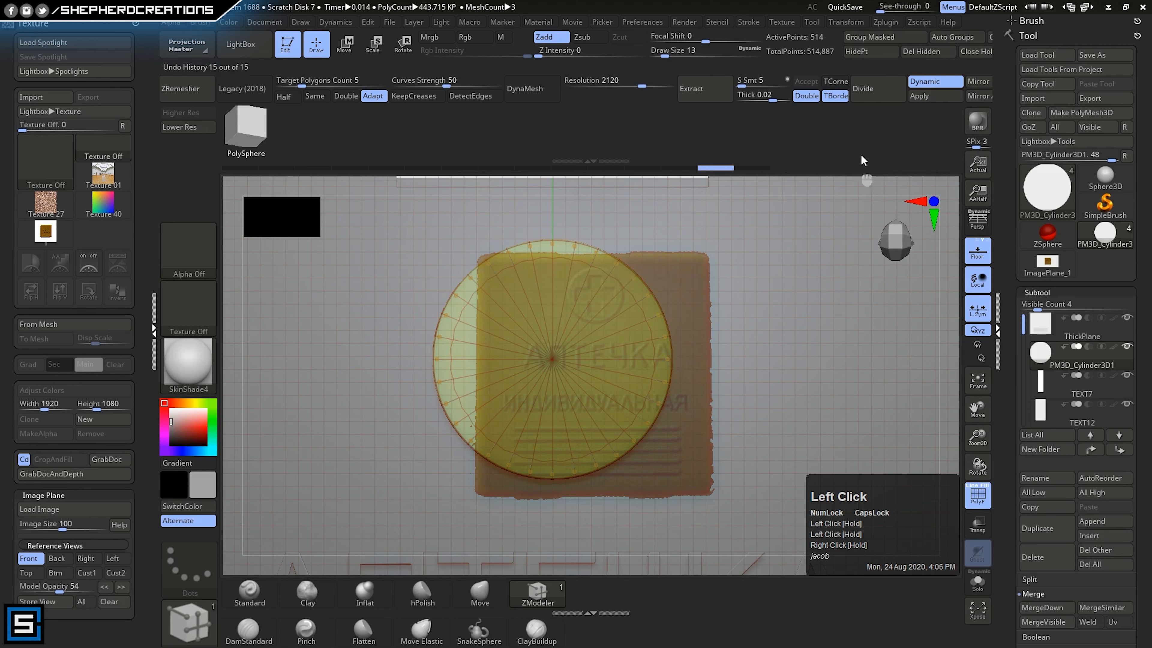
pyautogui.click(920, 96)
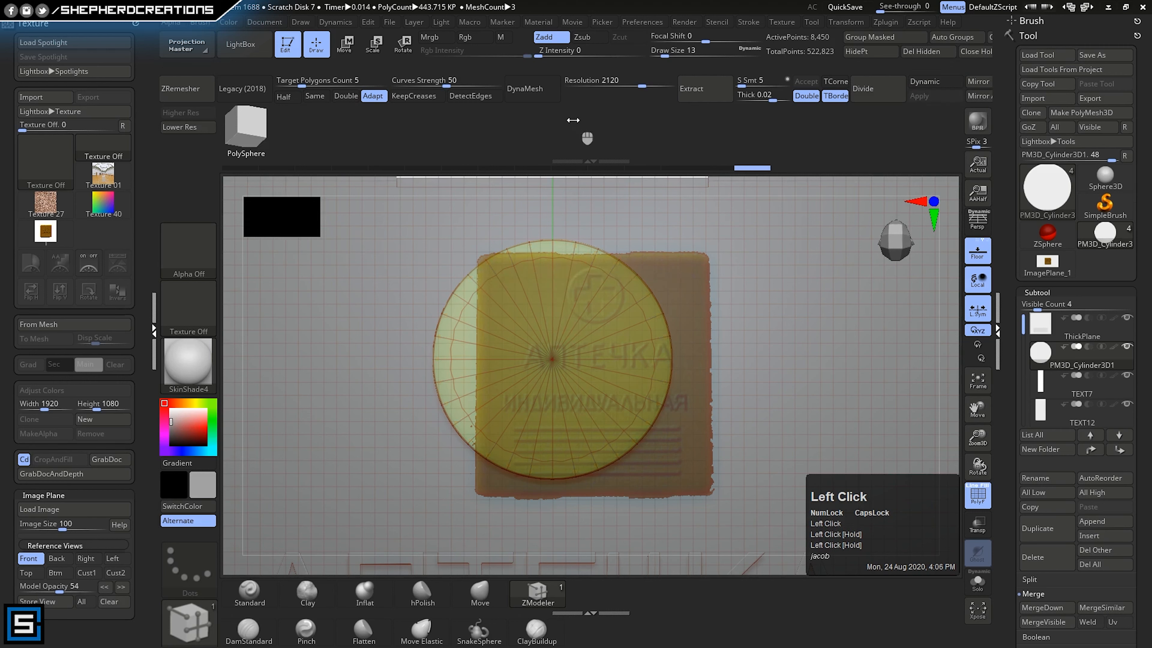
# - Try to DynaMesh the cylinder subtool at resolution 2120, and toggle its polyframe display off and on
pyautogui.click(540, 95)
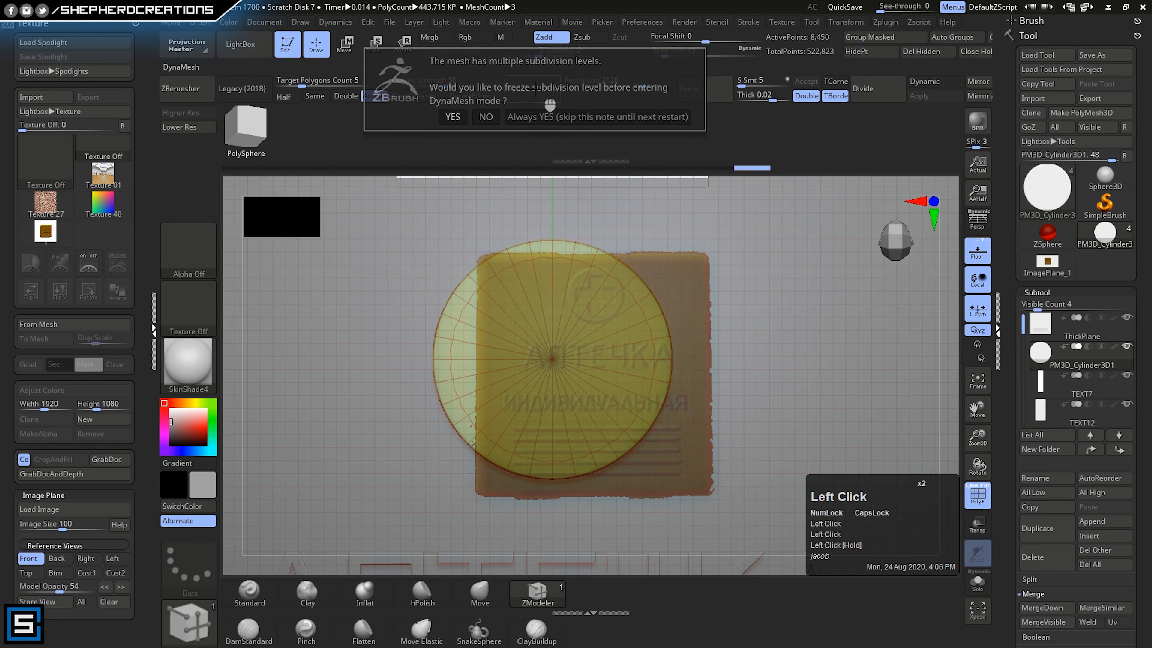
pyautogui.click(522, 117)
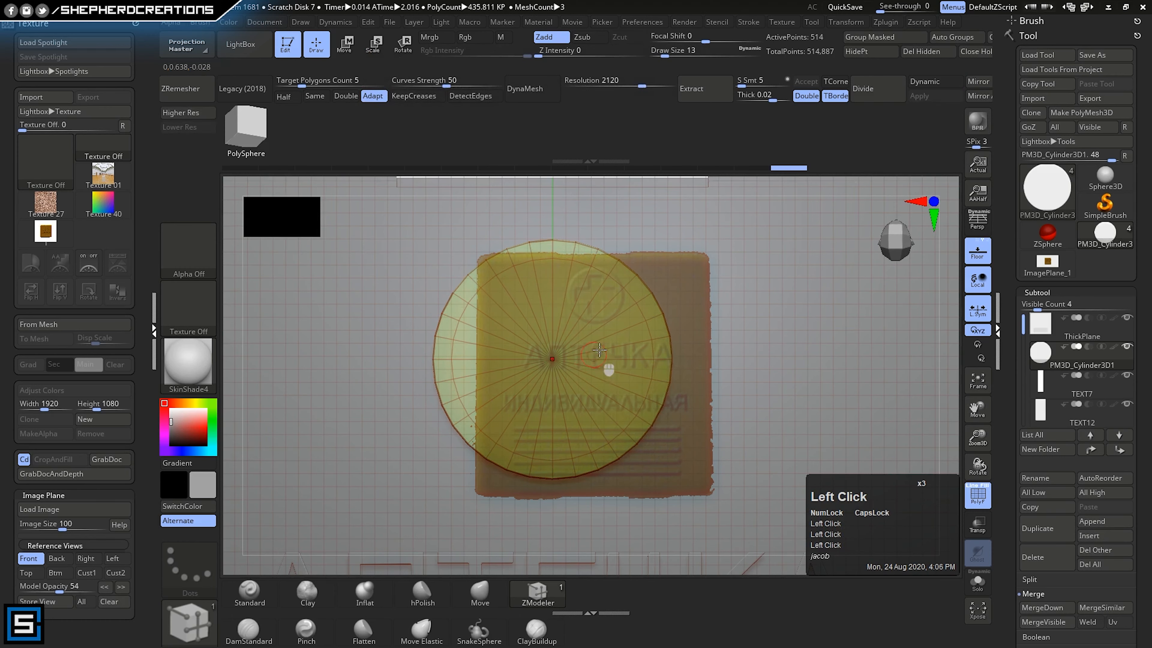
pyautogui.rightClick(635, 388)
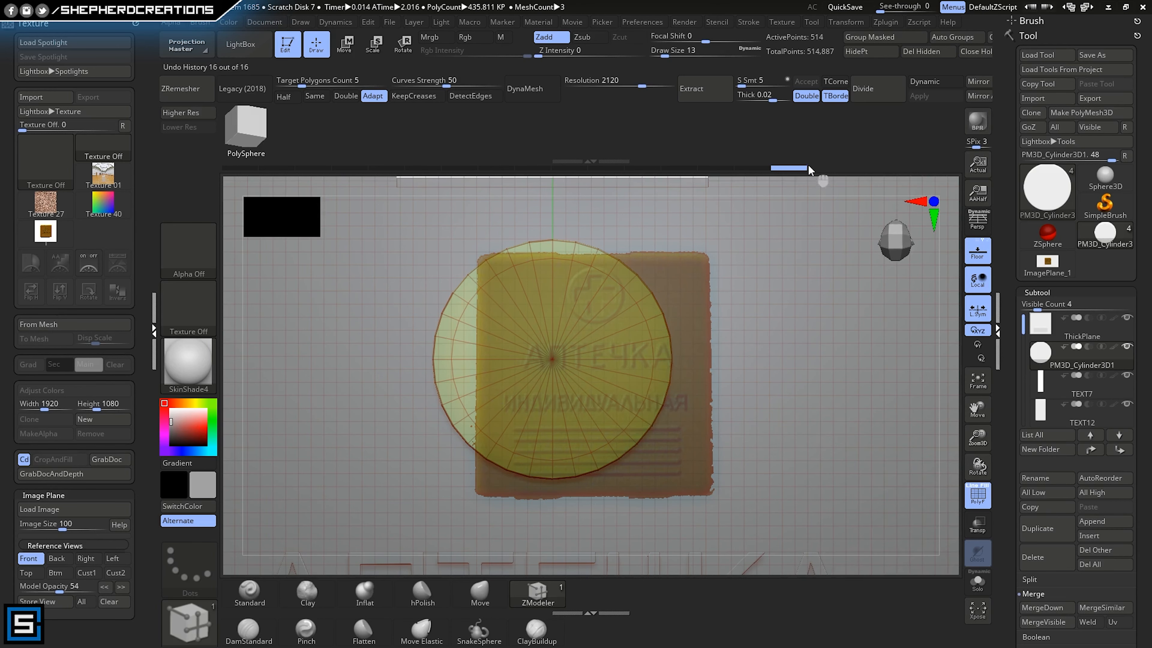
pyautogui.click(978, 500)
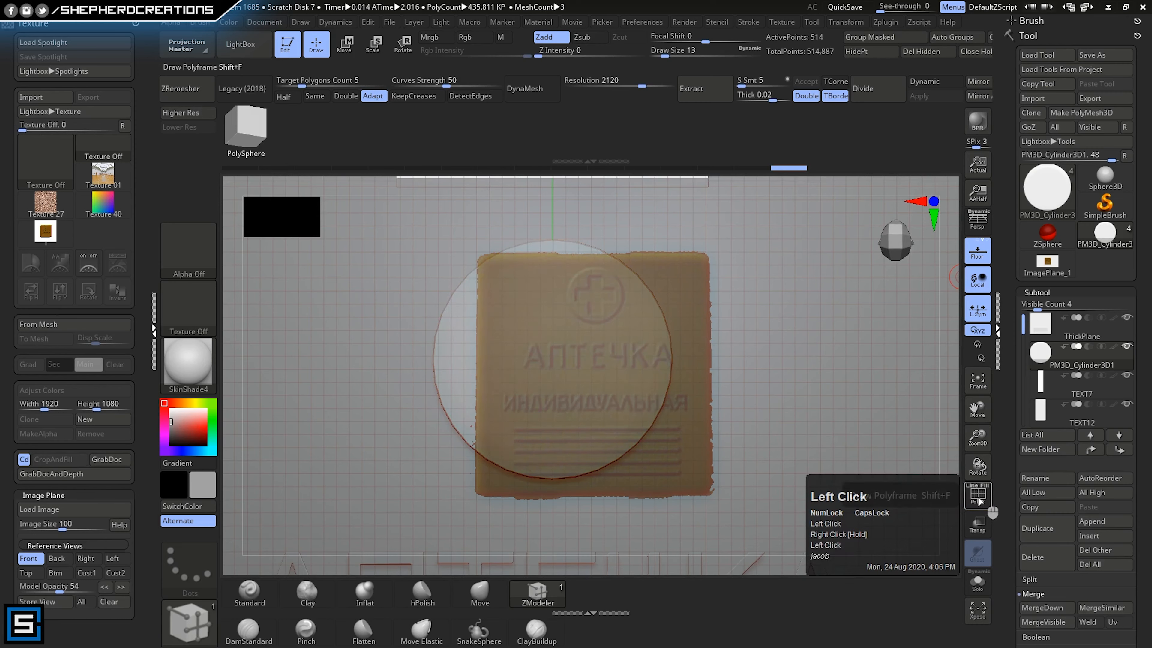
pyautogui.click(978, 499)
# - Undo the recent changes to the cylinder and turn on dynamic subdivision for it
pyautogui.moveTo(771, 463)
pyautogui.mouseDown(button='right')
pyautogui.moveTo(699, 453)
pyautogui.moveTo(687, 409)
pyautogui.moveTo(689, 616)
pyautogui.mouseUp(button='right')
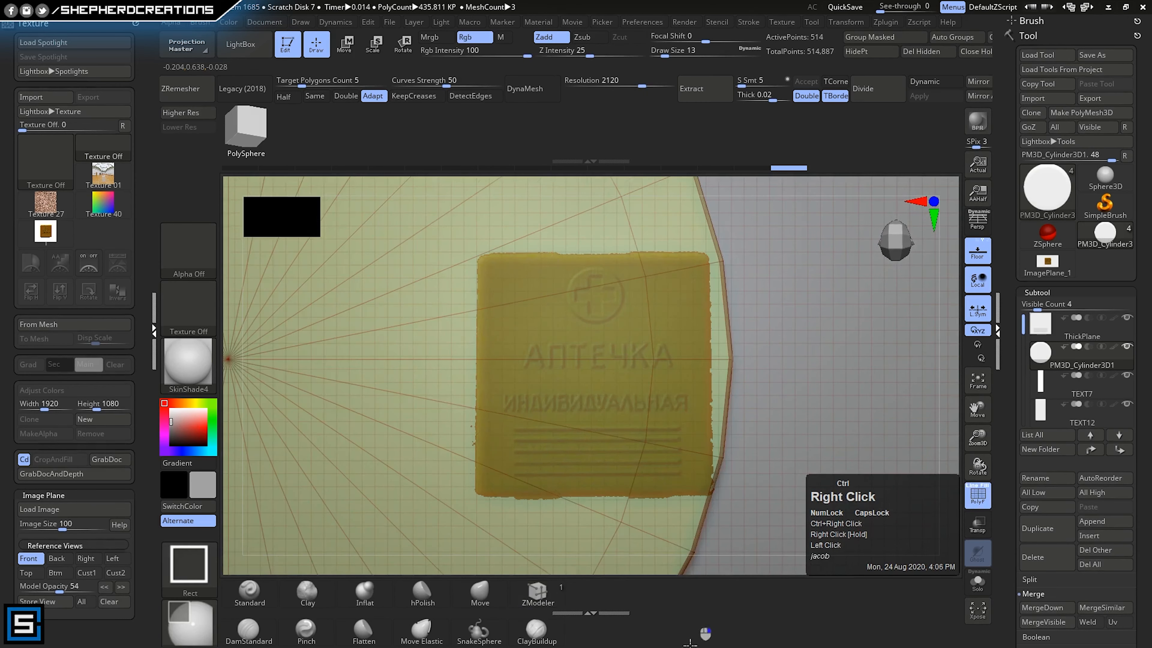
pyautogui.moveTo(622, 390)
pyautogui.mouseDown(button='right')
pyautogui.moveTo(632, 394)
pyautogui.moveTo(560, 408)
pyautogui.mouseUp(button='right')
pyautogui.keyDown('ctrl'); pyautogui.moveTo(561, 408); pyautogui.dragTo(504, 266); pyautogui.keyUp('ctrl')
pyautogui.keyDown('ctrl'); pyautogui.moveTo(585, 522); pyautogui.dragTo(474, 218, button='right'); pyautogui.keyUp('ctrl')
pyautogui.hotkey('ctrl', 'z')
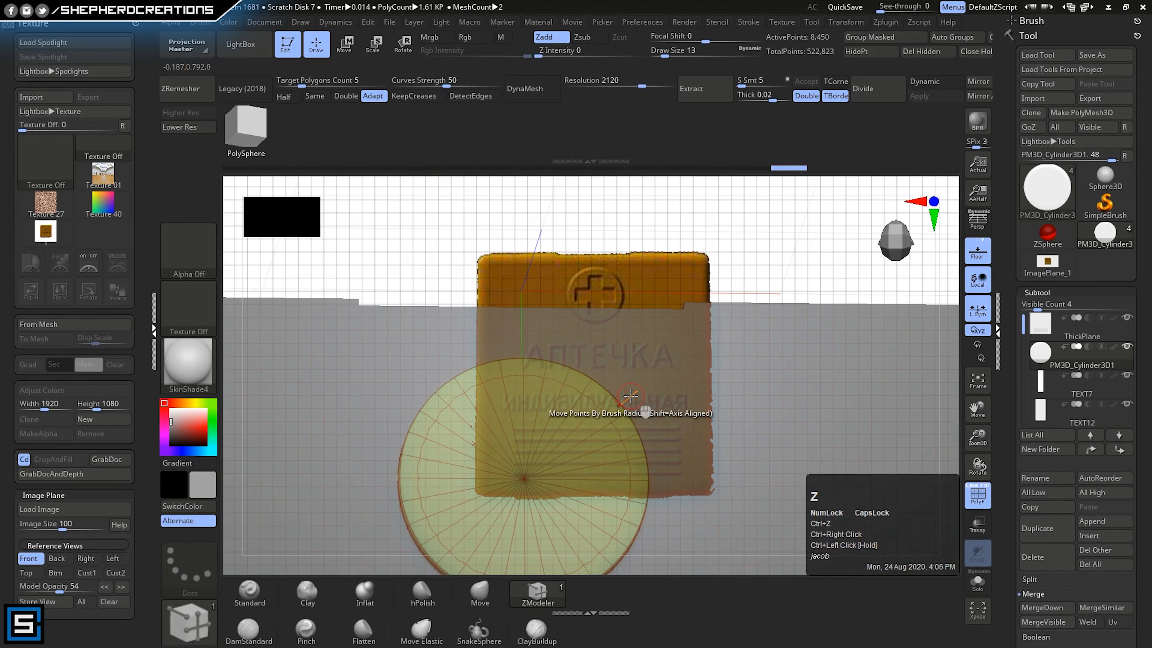
pyautogui.moveTo(643, 405); pyautogui.dragTo(649, 458, button='right')
pyautogui.hotkey('ctrl', 'z')
pyautogui.hotkey('ctrl', 'z')
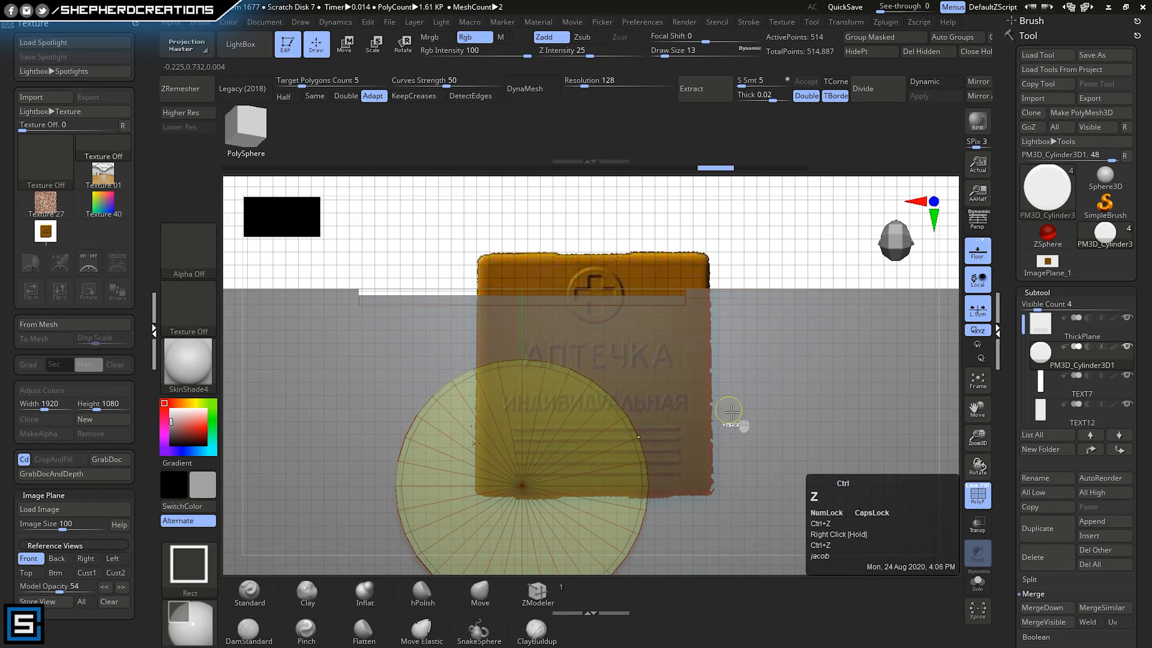
pyautogui.keyDown('alt'); pyautogui.moveTo(561, 314); pyautogui.dragTo(571, 218, button='right'); pyautogui.keyUp('alt')
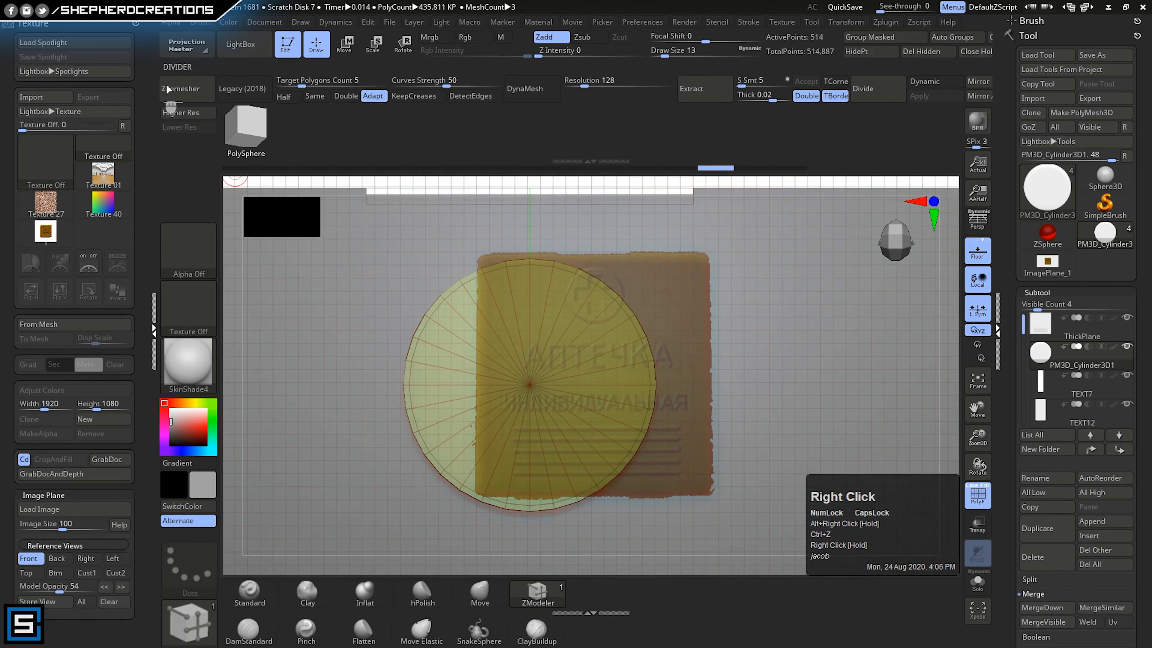
pyautogui.click(190, 114)
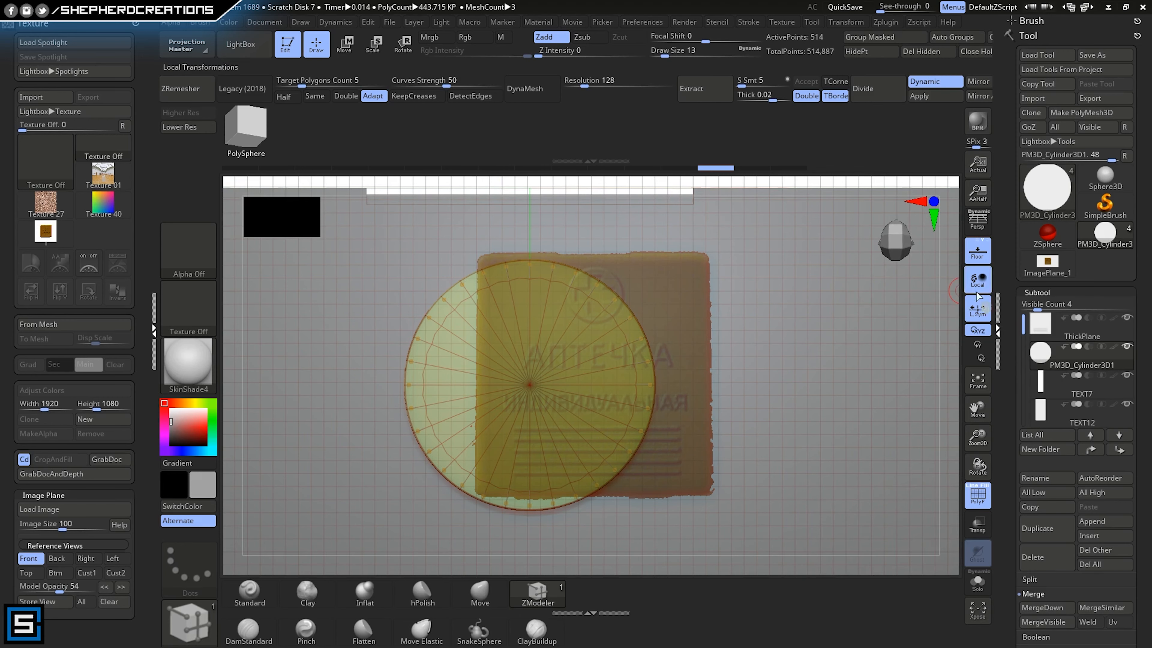
# - Examine the Dynamic Subdiv, DynaMesh and Modify Topology options in the cylinder's Geometry settings
pyautogui.click(1061, 291)
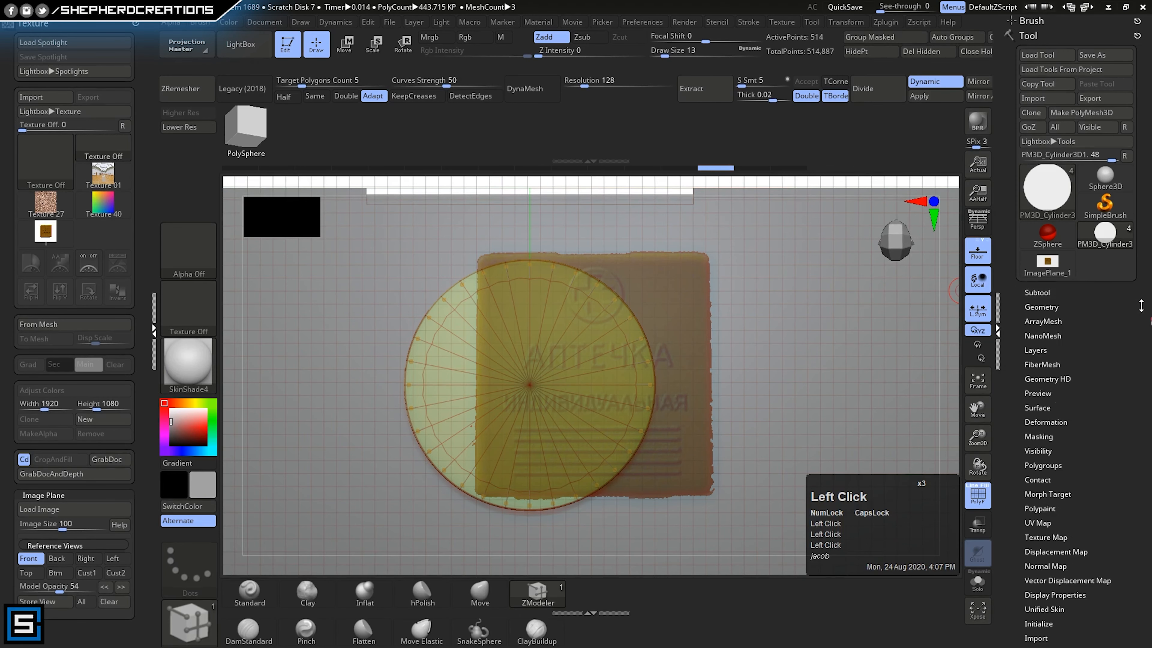
pyautogui.moveTo(1063, 313); pyautogui.dragTo(1064, 255)
pyautogui.click(1042, 249)
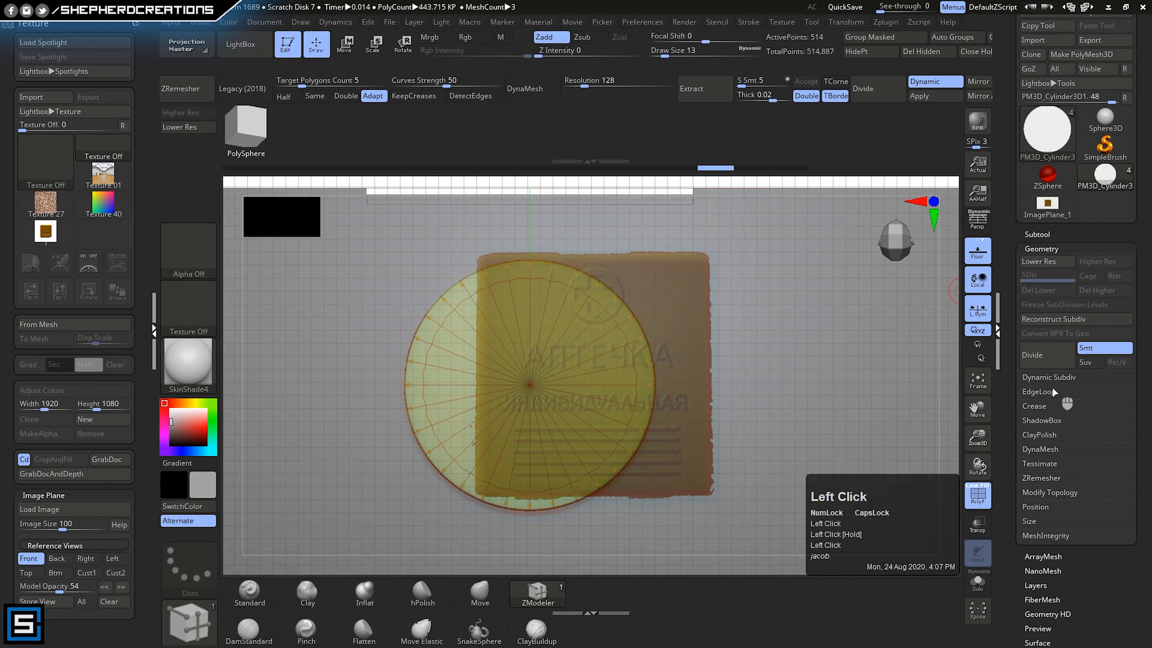
pyautogui.click(1046, 377)
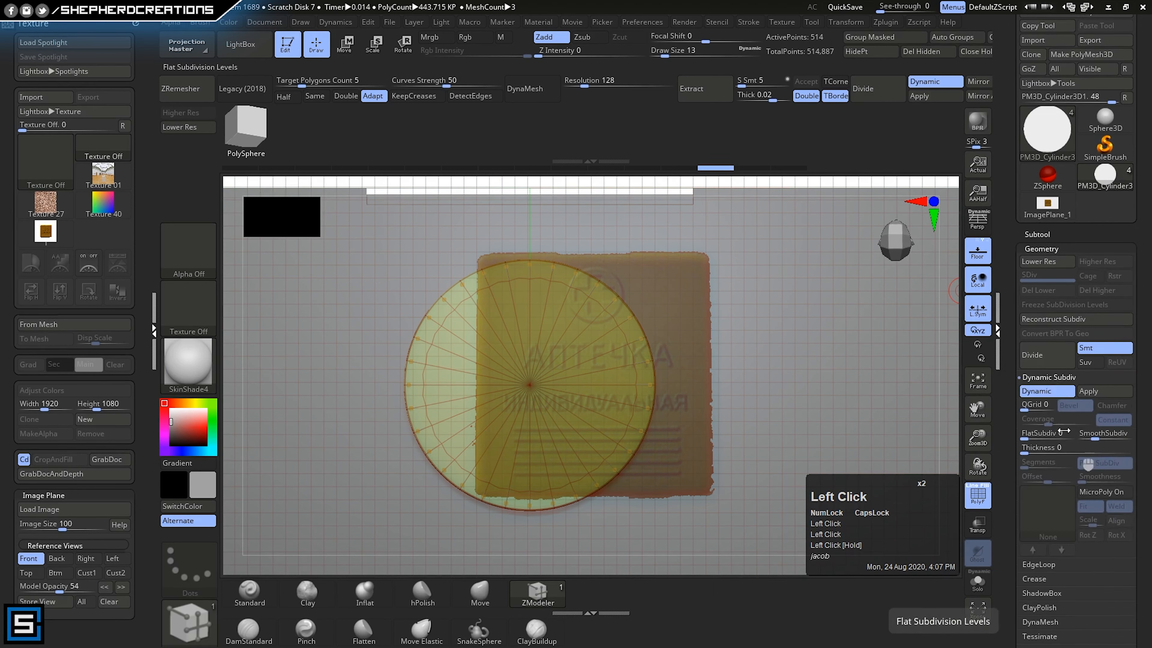
pyautogui.click(1048, 379)
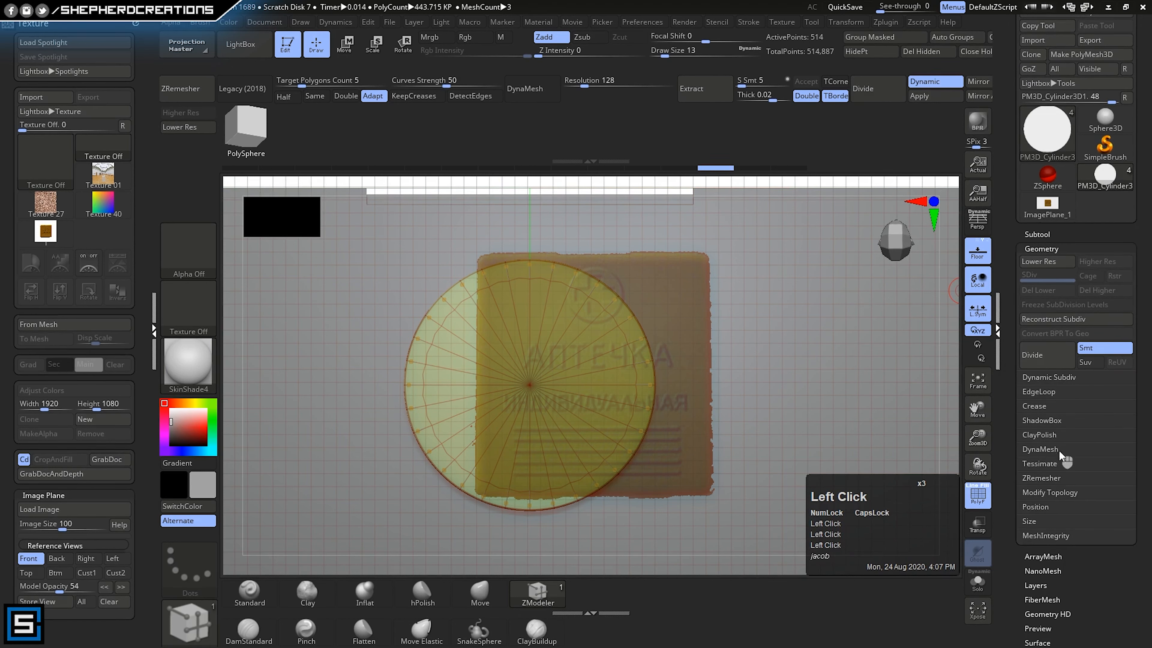
pyautogui.click(1046, 452)
pyautogui.moveTo(1139, 442); pyautogui.dragTo(1133, 380)
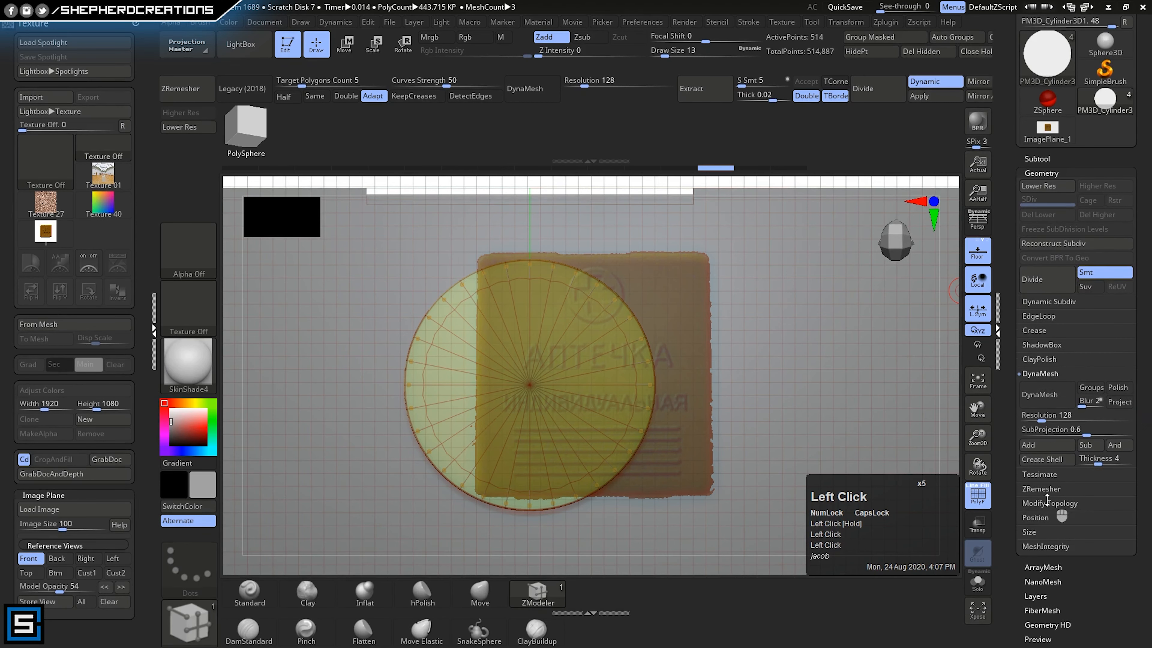
pyautogui.moveTo(1138, 501); pyautogui.dragTo(1132, 449)
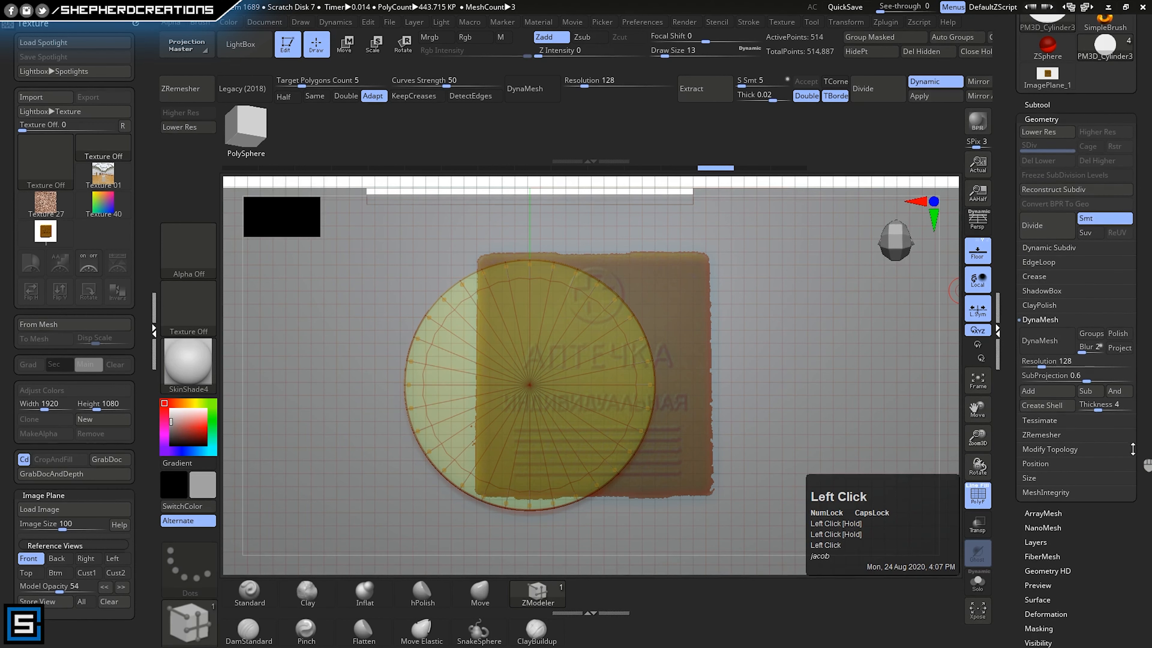
pyautogui.click(1133, 449)
pyautogui.moveTo(1140, 496); pyautogui.dragTo(1136, 438)
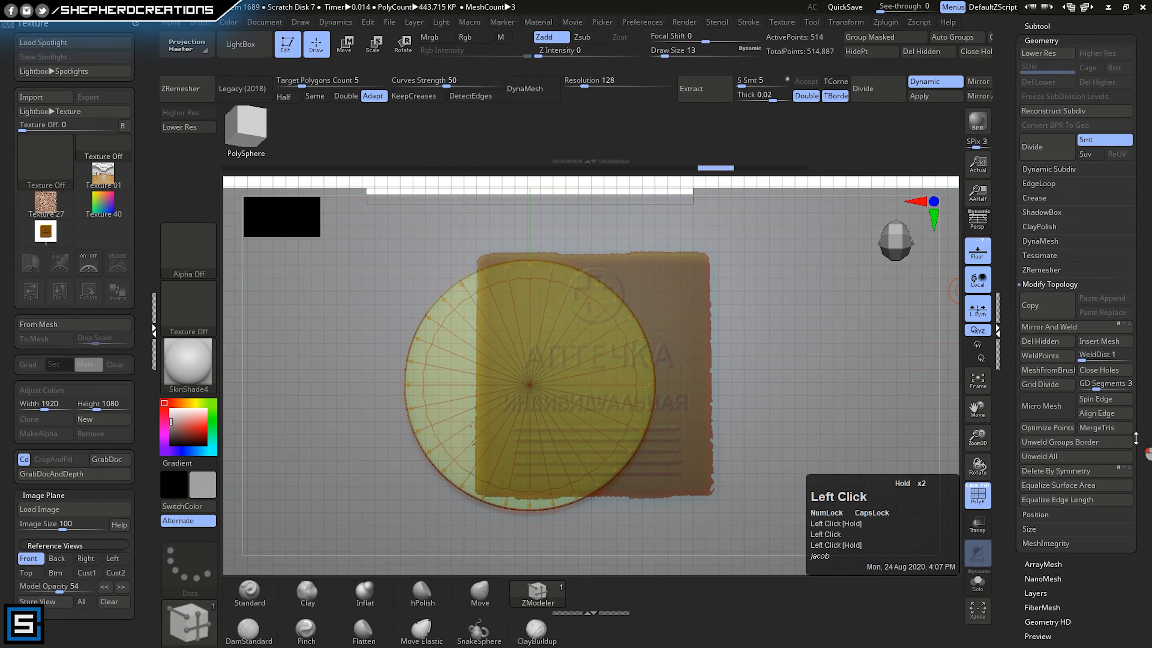
# - Review the Deformation options and the subtool Remesh settings for the cylinder
pyautogui.click(1041, 41)
pyautogui.click(1042, 154)
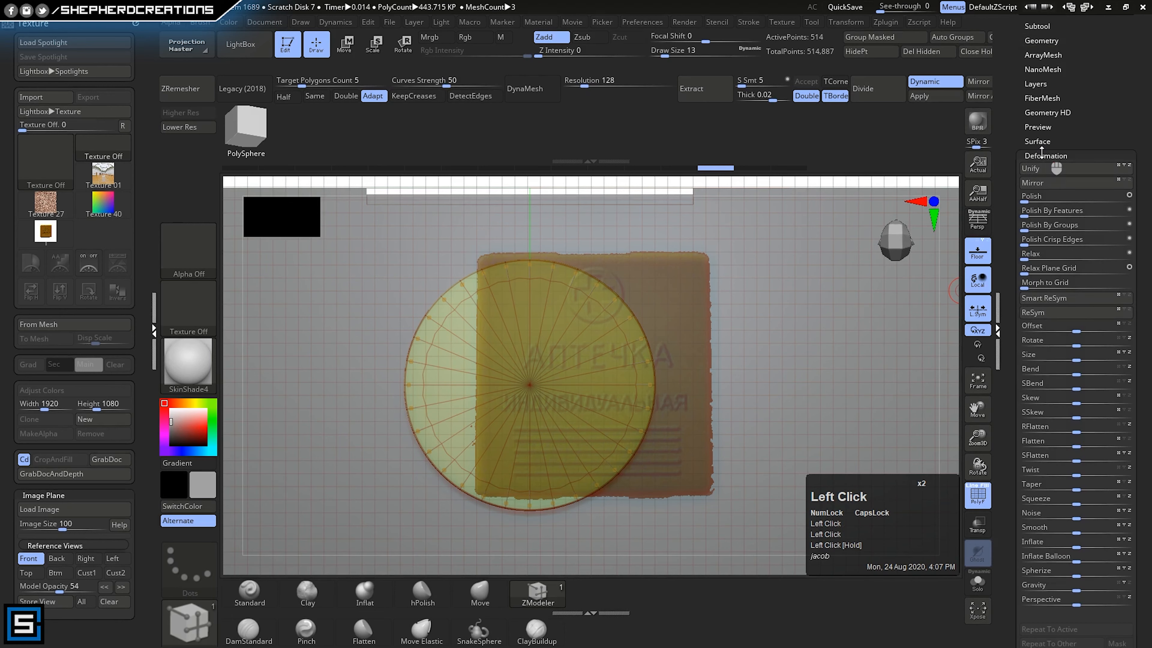
pyautogui.moveTo(1139, 304); pyautogui.dragTo(1143, 382)
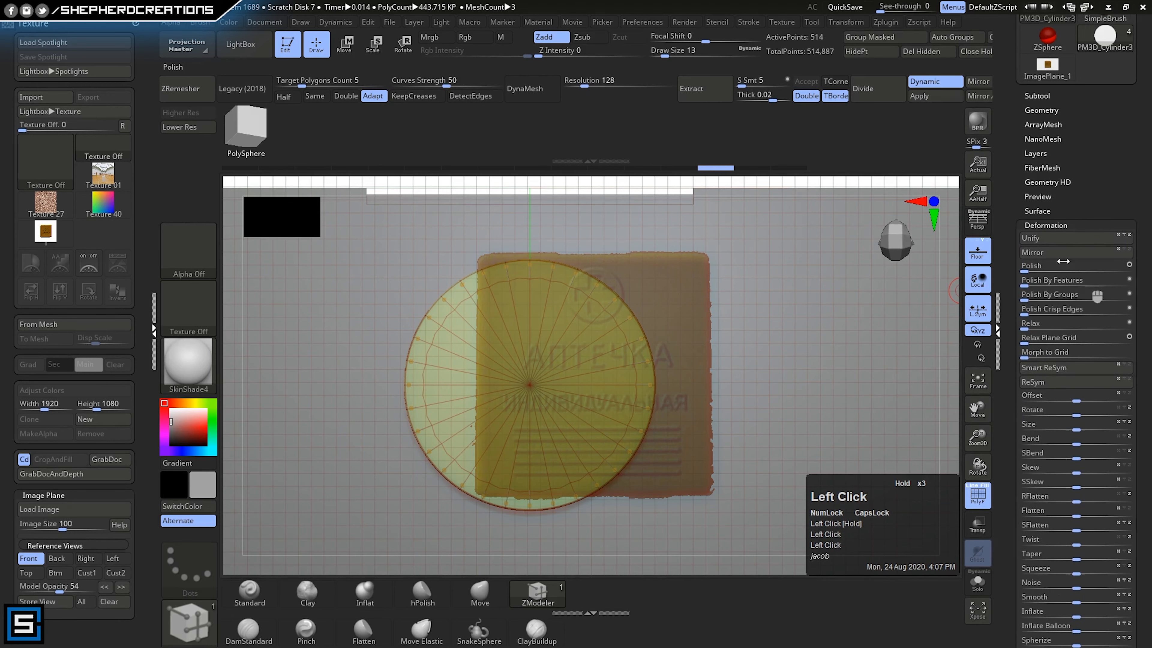
pyautogui.click(1046, 224)
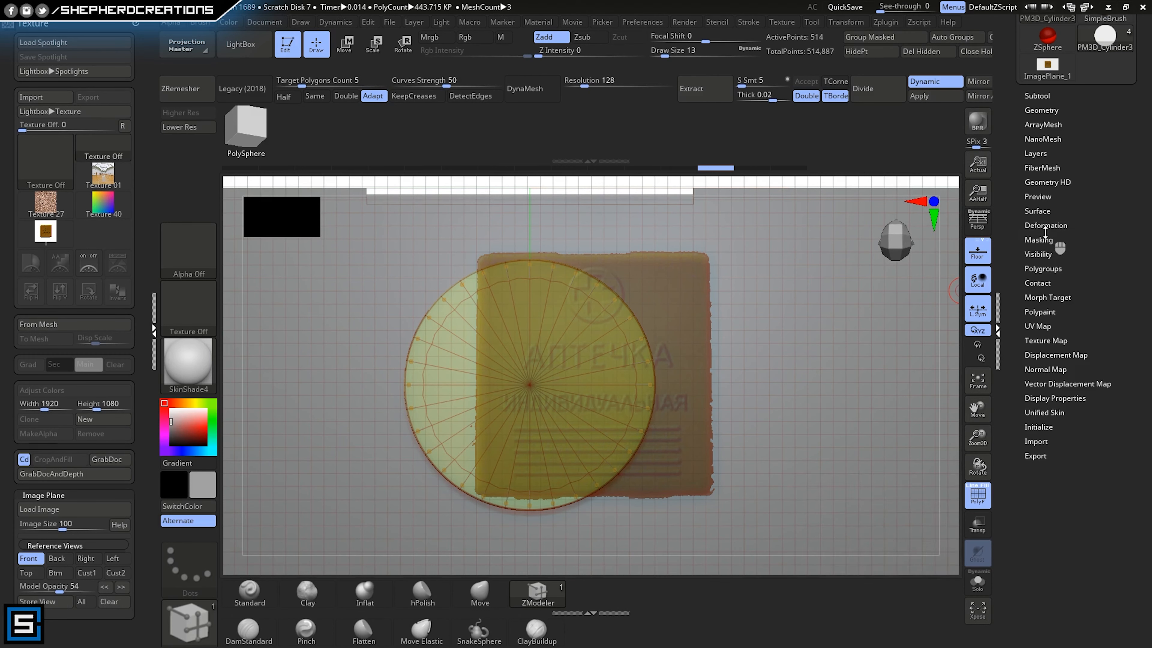
pyautogui.click(1041, 109)
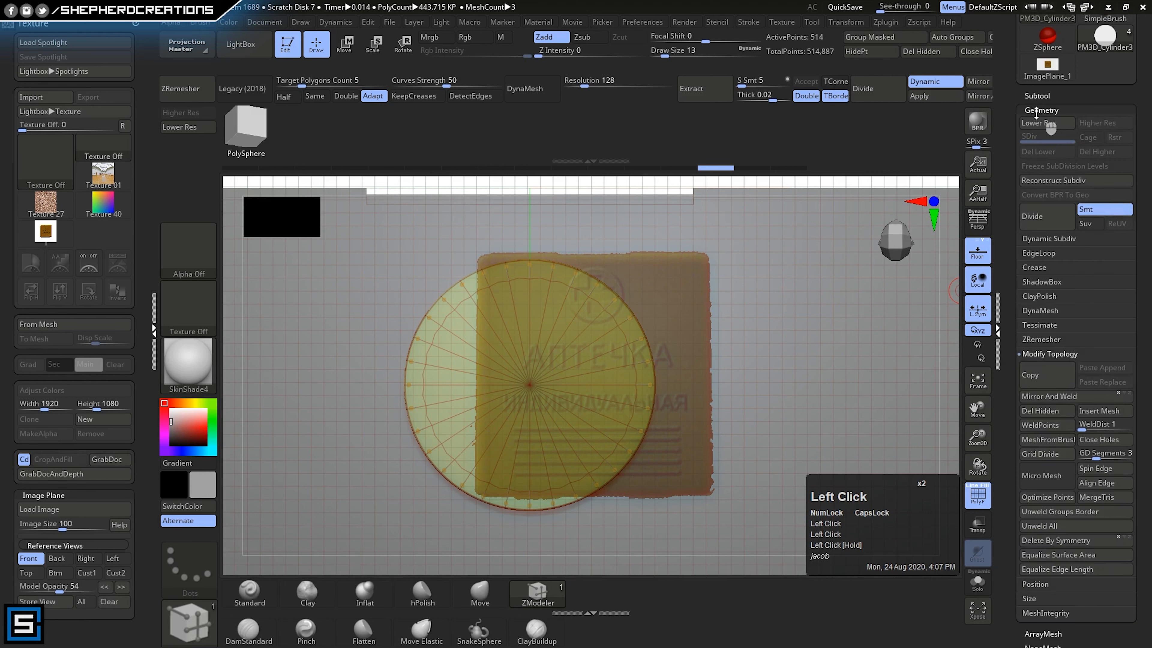
pyautogui.click(1050, 96)
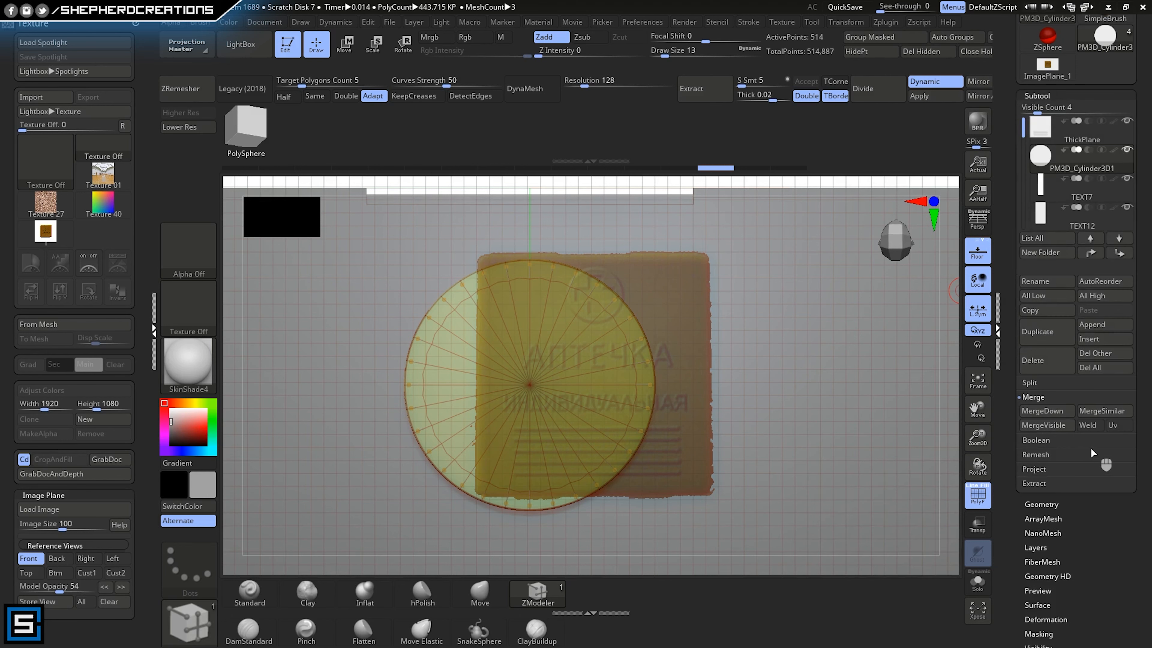
pyautogui.click(1036, 454)
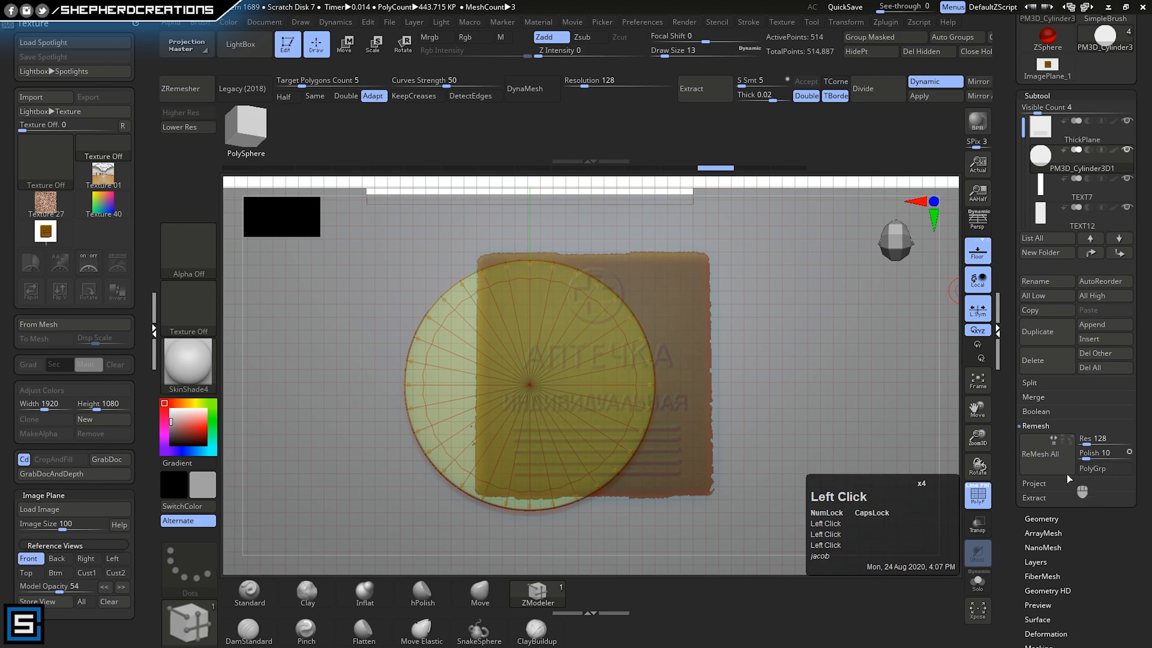
pyautogui.click(1036, 425)
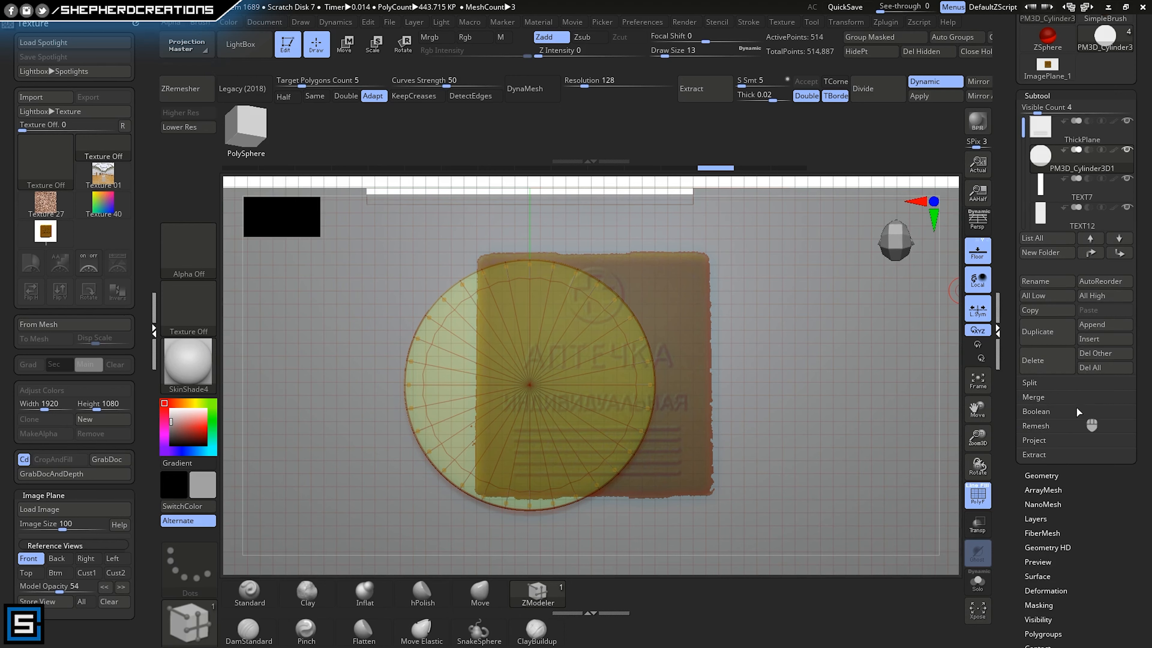
pyautogui.click(1050, 96)
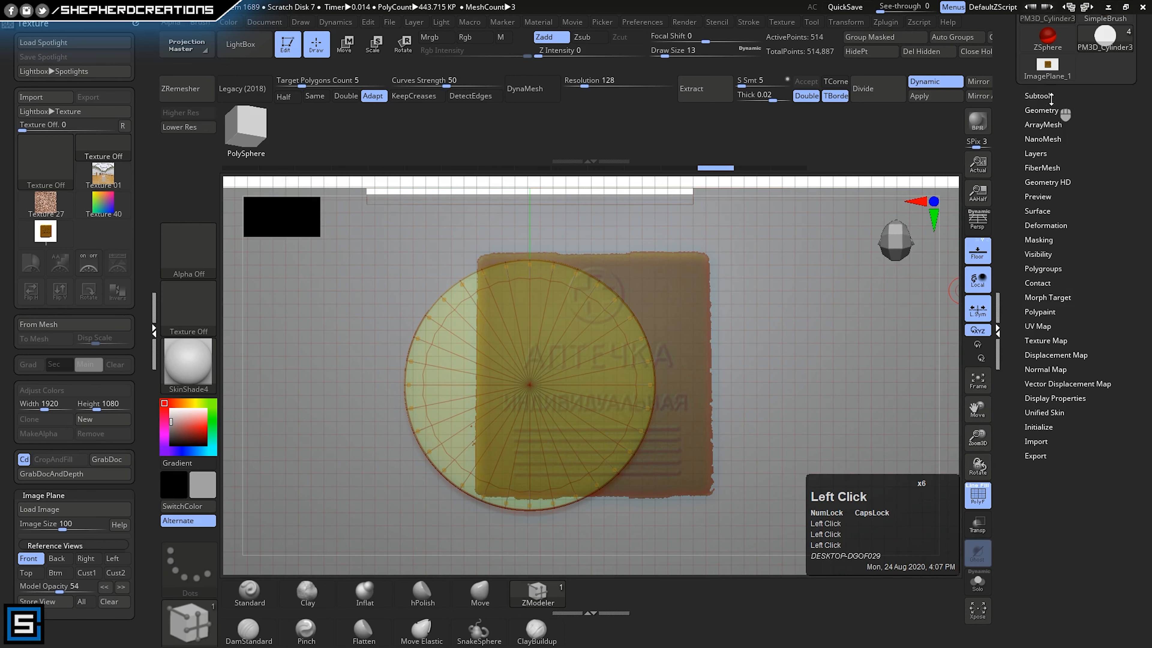
# - Look through the cylinder's Geometry options again, from DynaMesh, Tessimate and ZRemesher to Modify Topology, Size and MeshIntegrity
pyautogui.click(1040, 110)
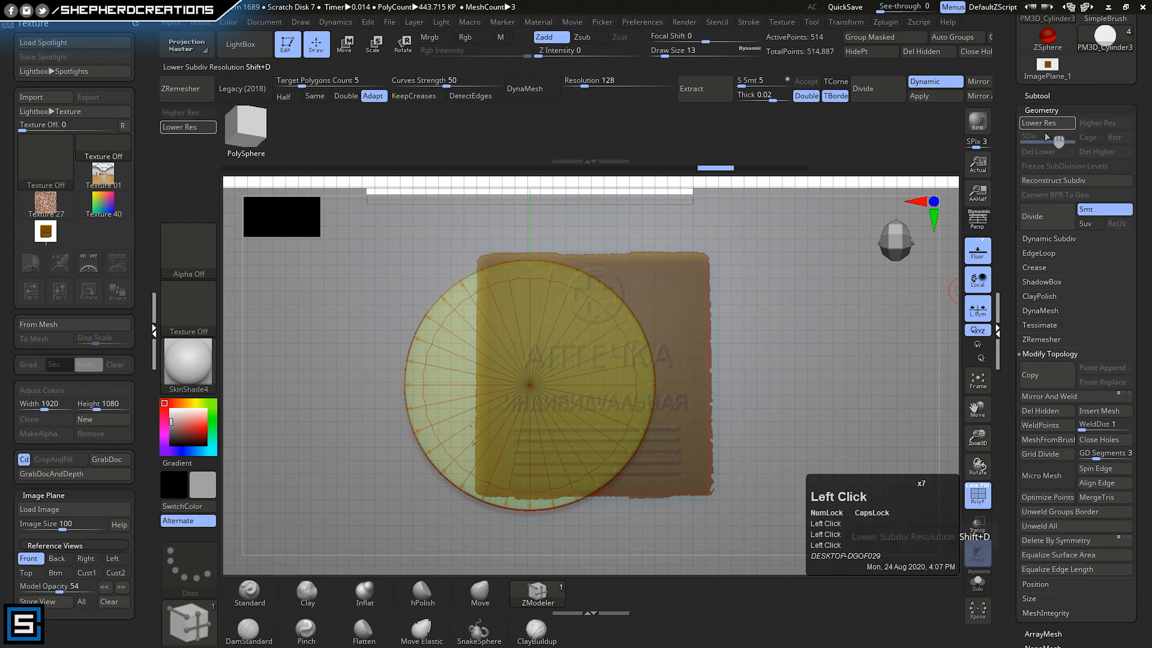
pyautogui.click(1040, 311)
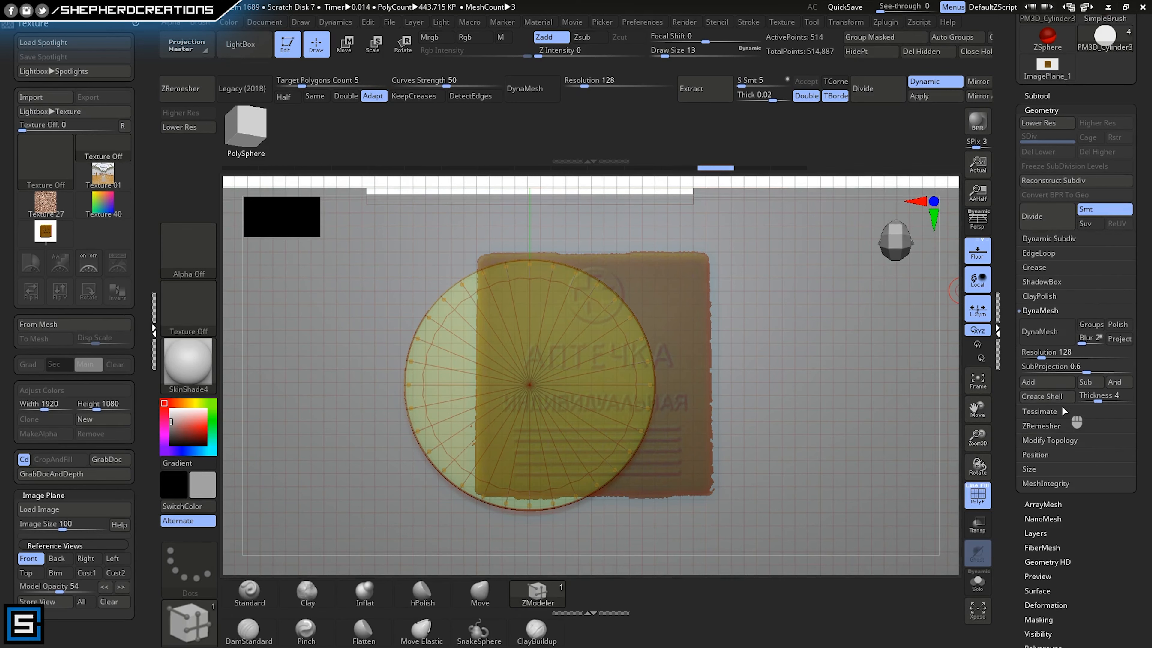
pyautogui.click(1043, 411)
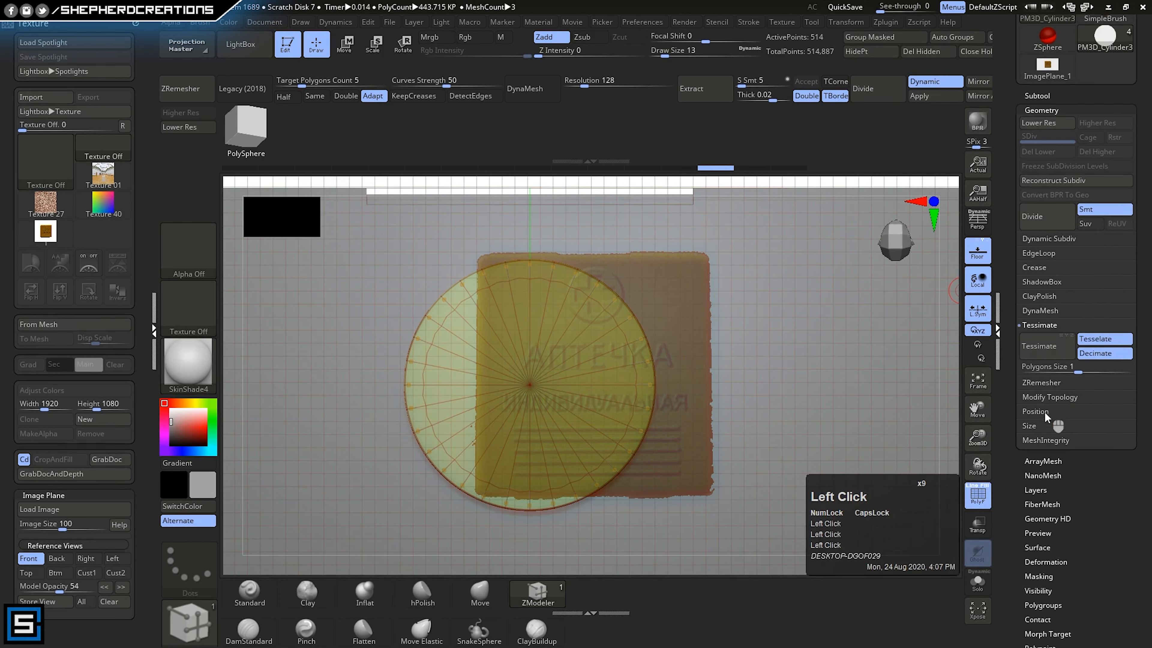
pyautogui.click(1038, 325)
pyautogui.click(1041, 341)
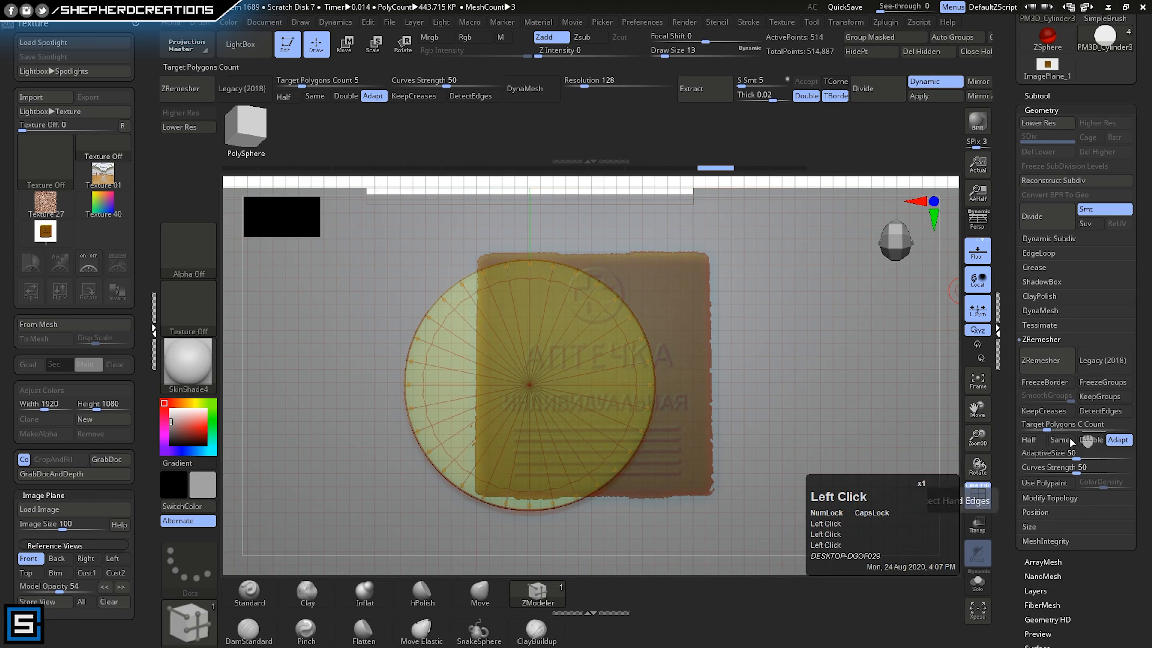
pyautogui.click(1049, 499)
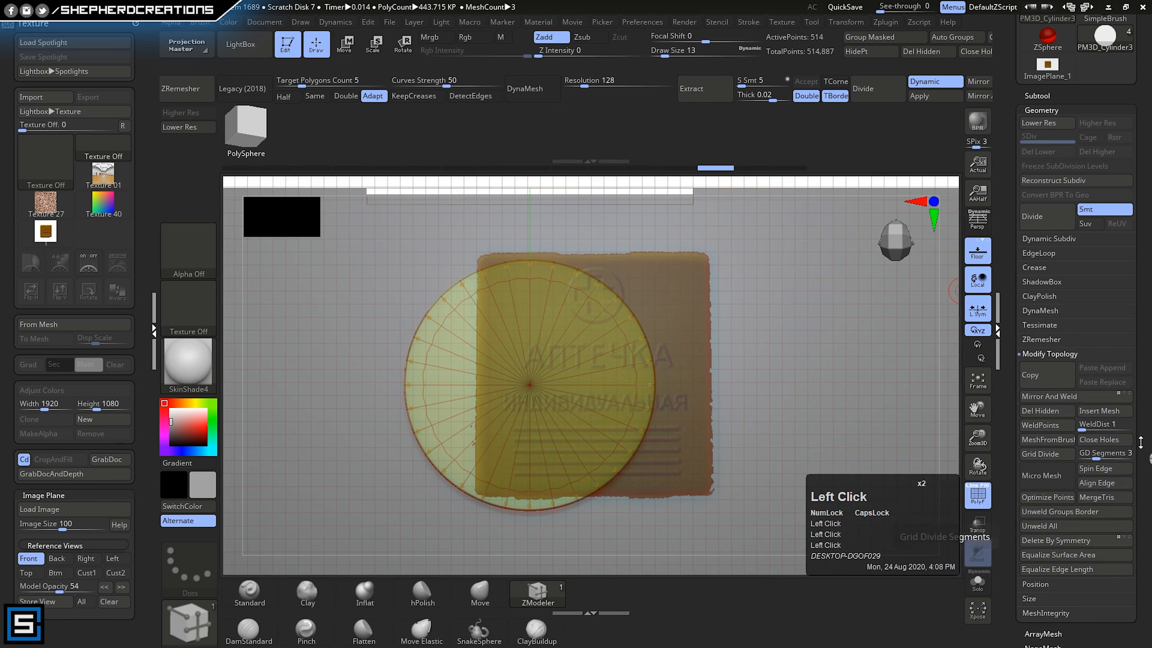
pyautogui.moveTo(1145, 430); pyautogui.dragTo(1141, 402)
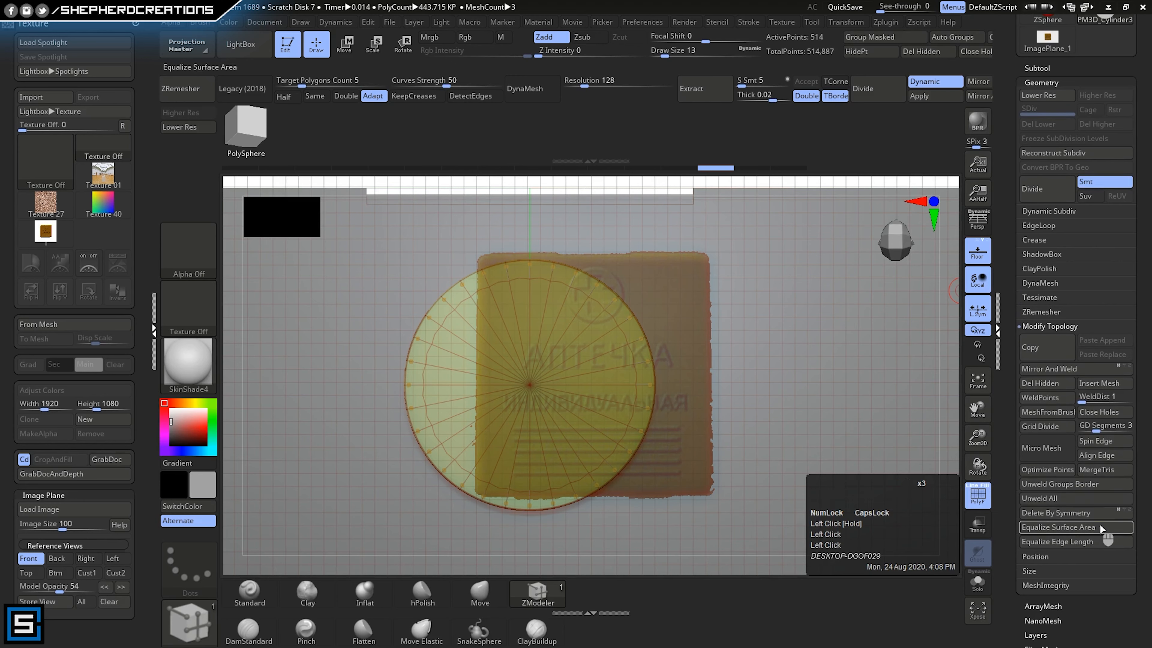
pyautogui.moveTo(1137, 521); pyautogui.dragTo(1137, 506)
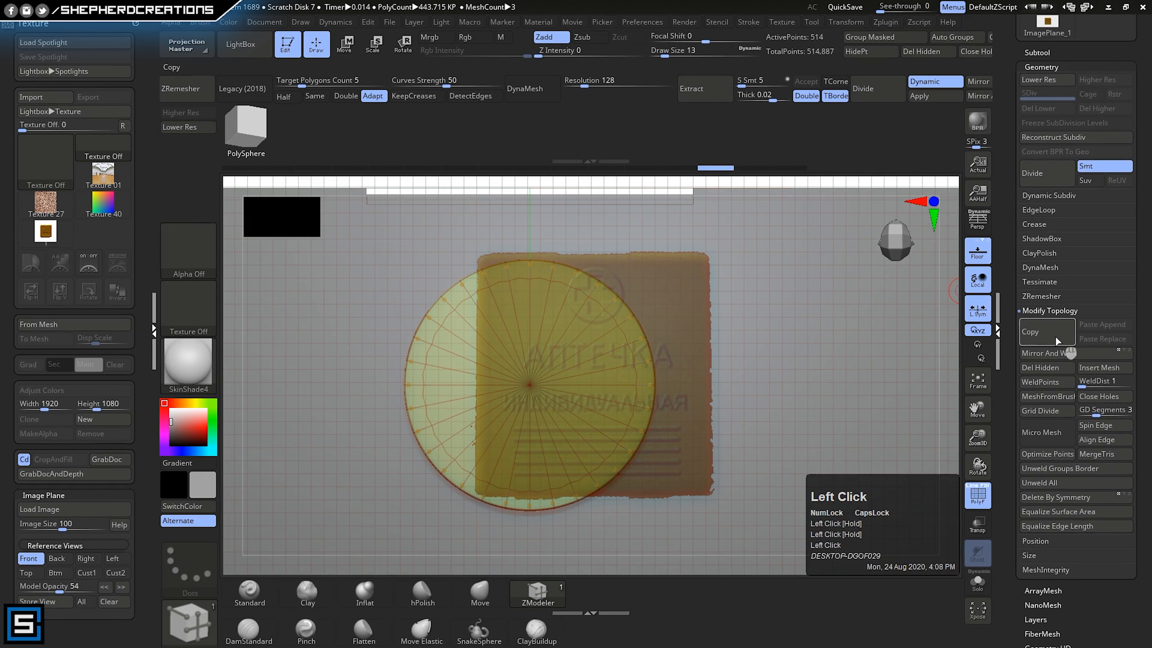
pyautogui.click(1039, 311)
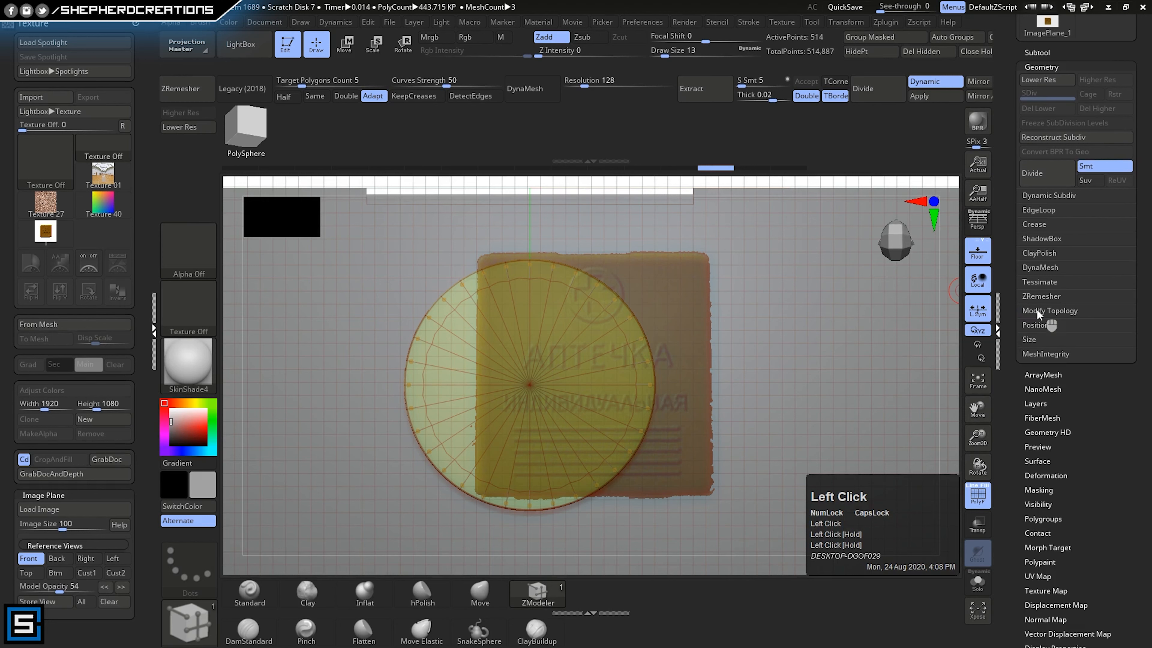
pyautogui.click(1034, 327)
pyautogui.click(1034, 341)
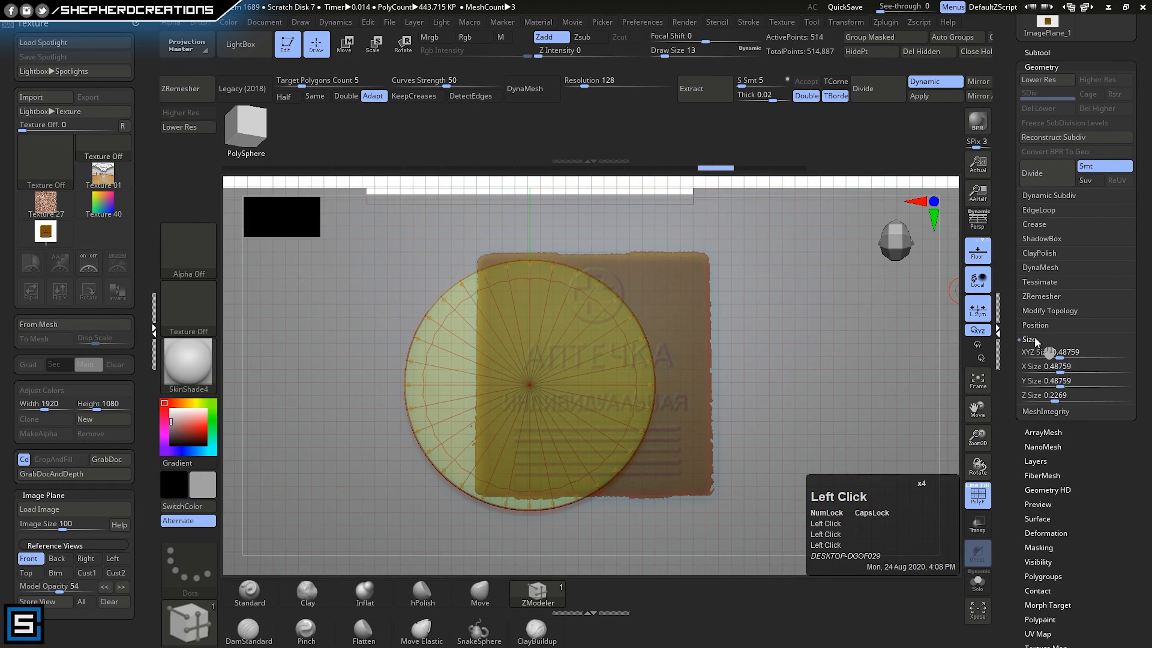
pyautogui.click(1029, 340)
pyautogui.click(1042, 354)
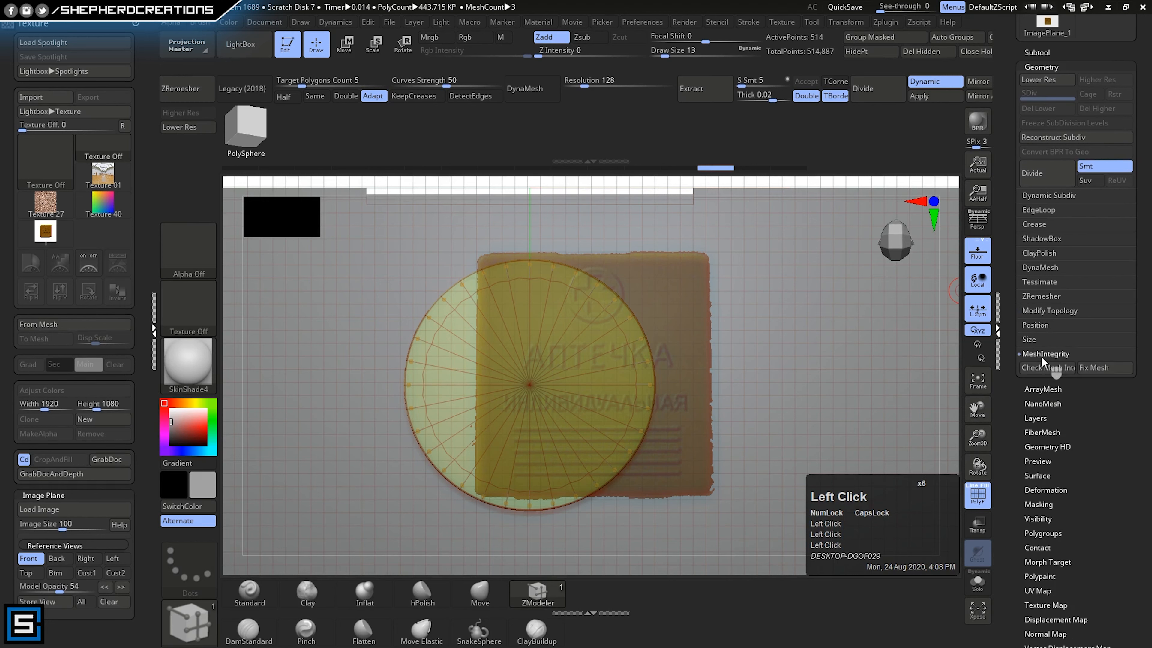
pyautogui.click(1047, 354)
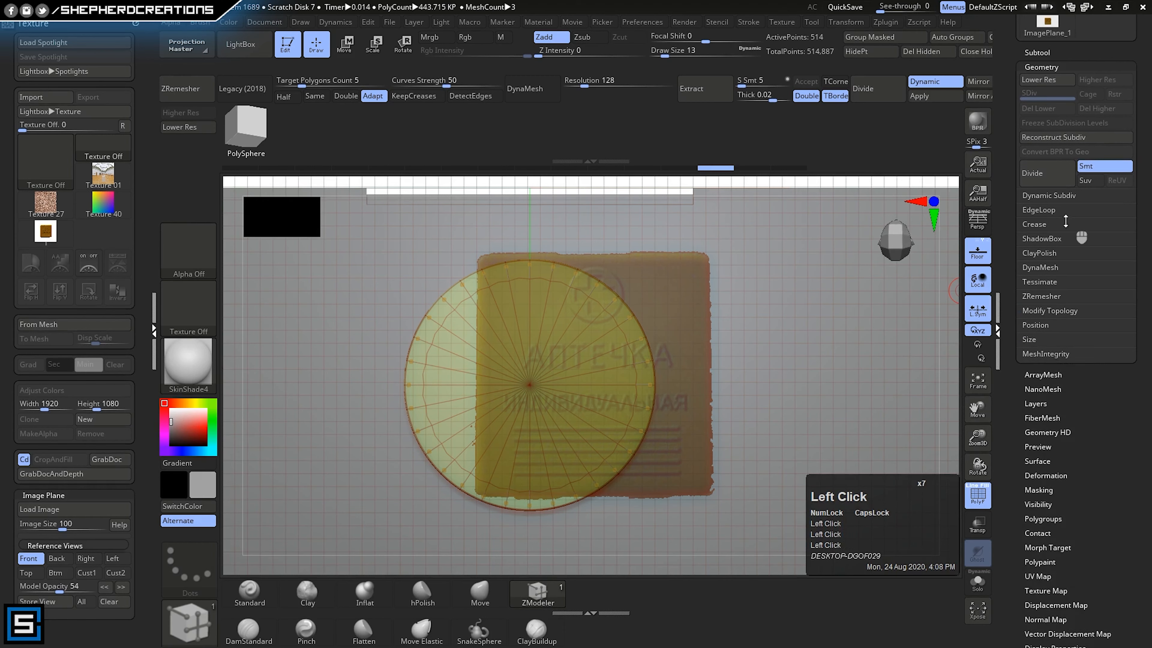
# - Add the Del Lower and Del Higher subdivision commands to the custom interface beneath Lower Res
pyautogui.click(1048, 195)
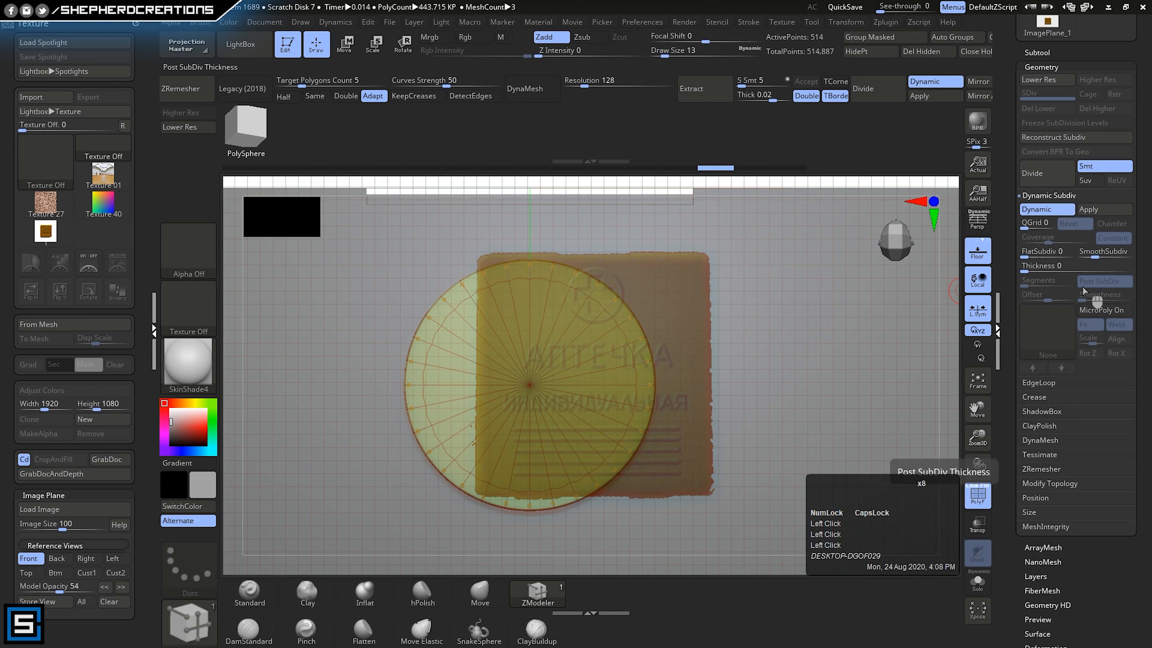
pyautogui.moveTo(1138, 142); pyautogui.dragTo(1126, 217)
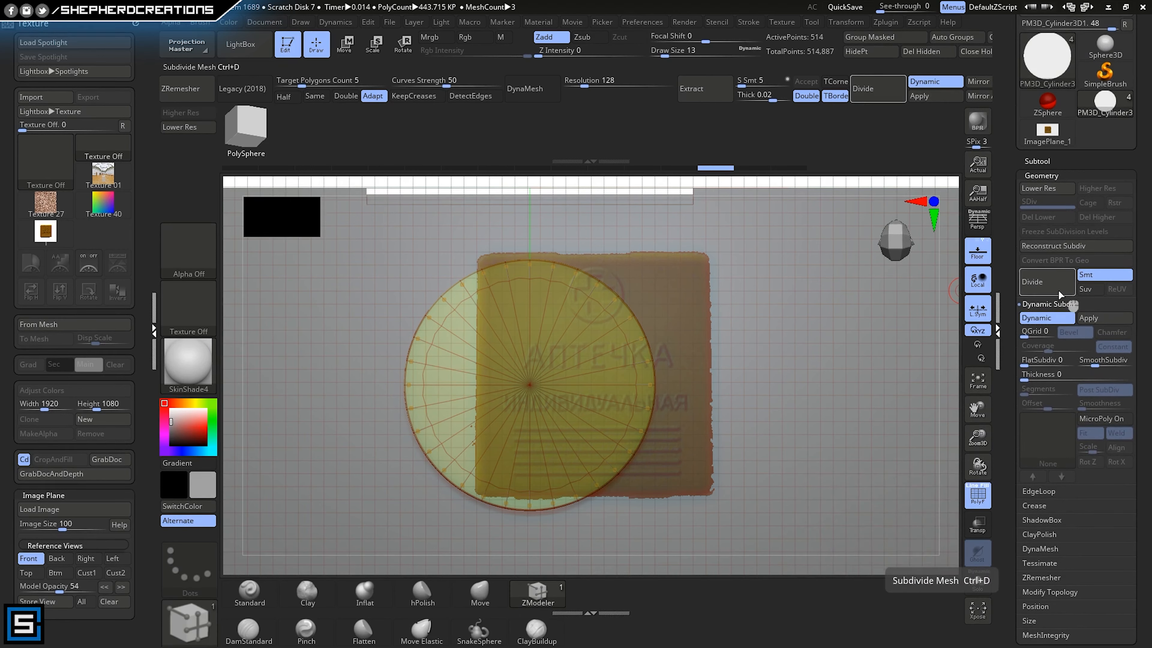
pyautogui.press('ctrl')
pyautogui.hotkey('ctrl', 'alt')
pyautogui.keyDown('ctrl'); pyautogui.keyDown('alt'); pyautogui.moveTo(1048, 222); pyautogui.dragTo(185, 147); pyautogui.keyUp('alt'); pyautogui.keyUp('ctrl')
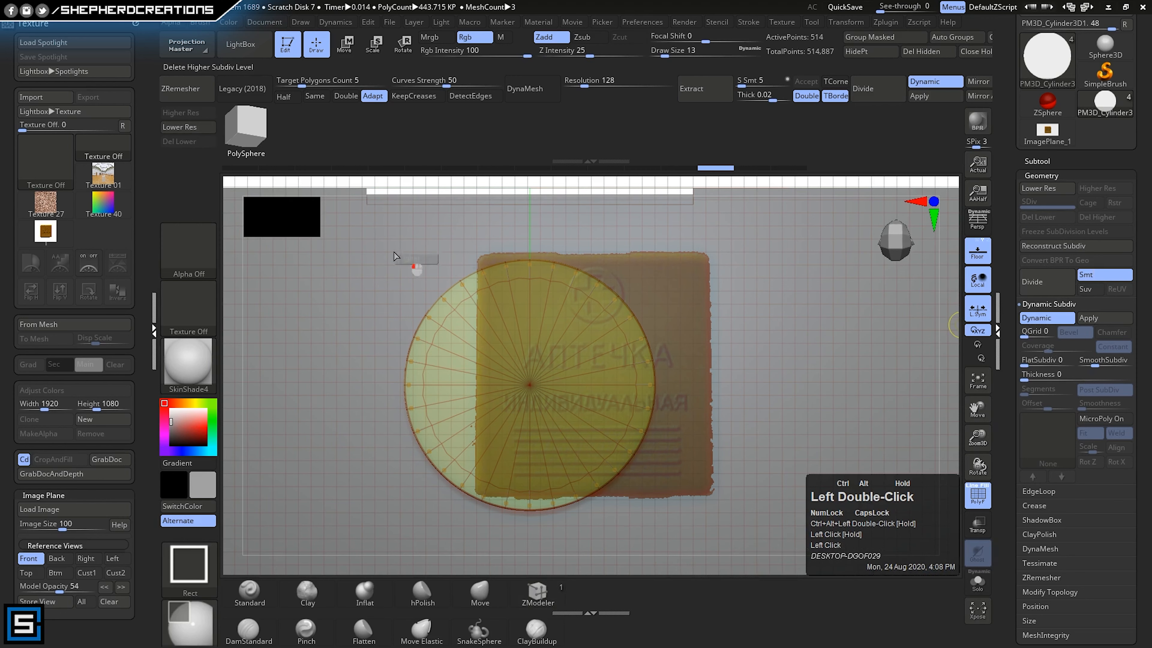
pyautogui.keyDown('ctrl'); pyautogui.keyDown('alt'); pyautogui.moveTo(395, 257); pyautogui.dragTo(179, 161); pyautogui.keyUp('alt'); pyautogui.keyUp('ctrl')
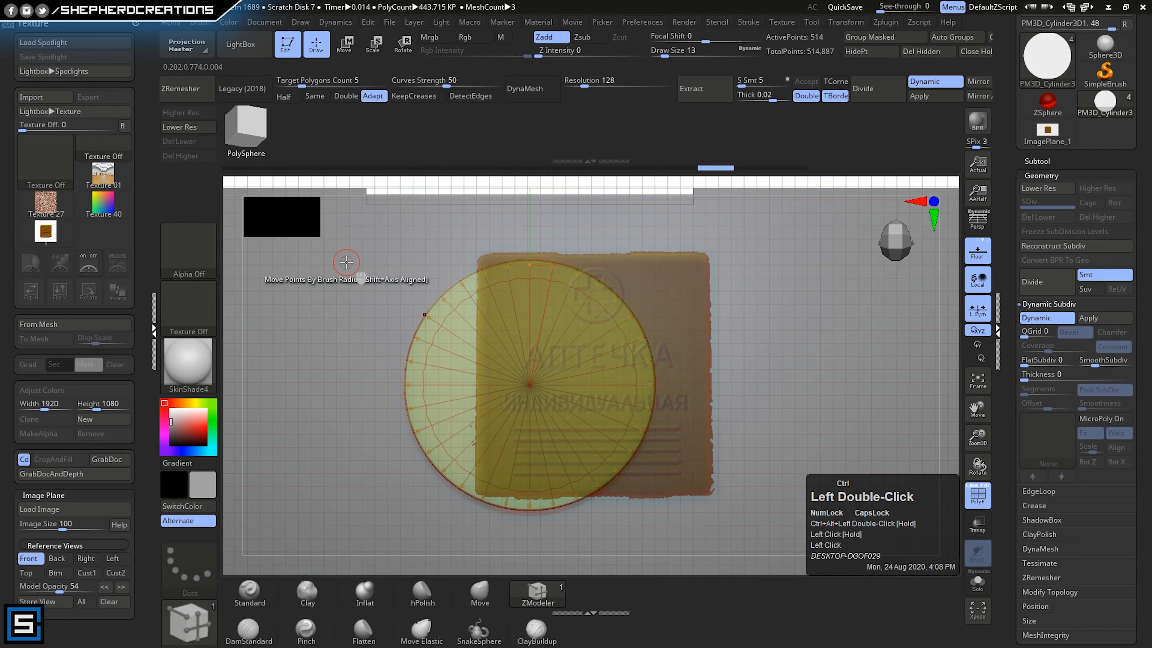
# - Compare the cylinder with dynamic subdivision off and on, and with its polyframe hidden and shown
pyautogui.click(182, 127)
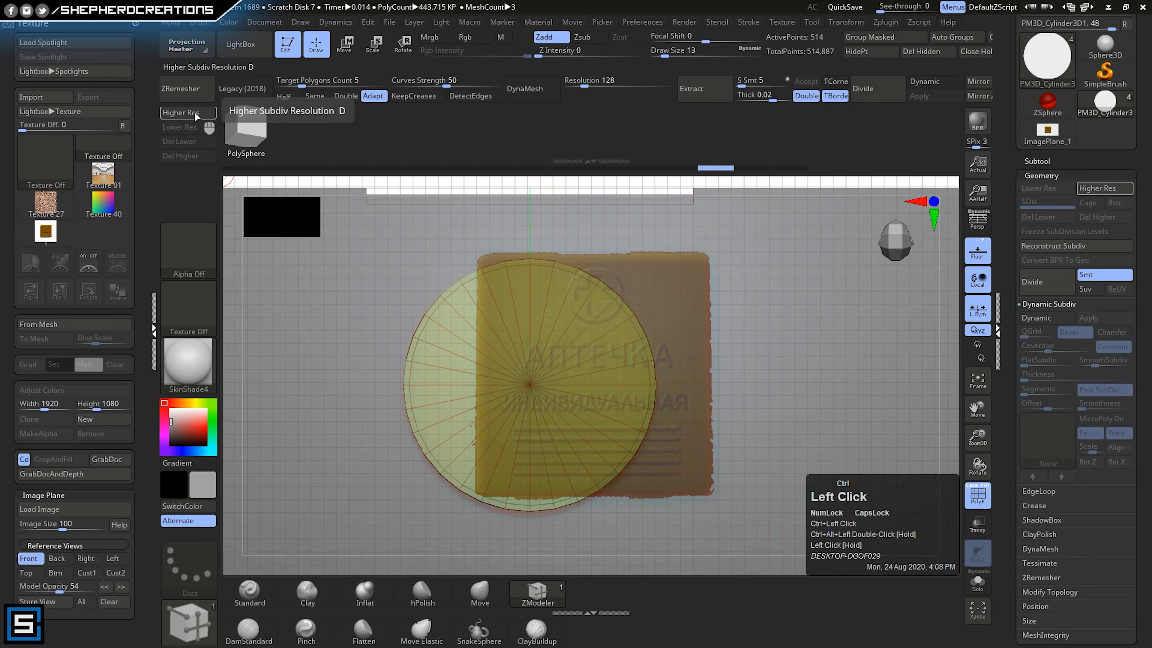
pyautogui.click(183, 113)
pyautogui.moveTo(669, 392)
pyautogui.mouseDown(button='right')
pyautogui.moveTo(655, 401)
pyautogui.moveTo(650, 460)
pyautogui.moveTo(671, 393)
pyautogui.mouseUp(button='right')
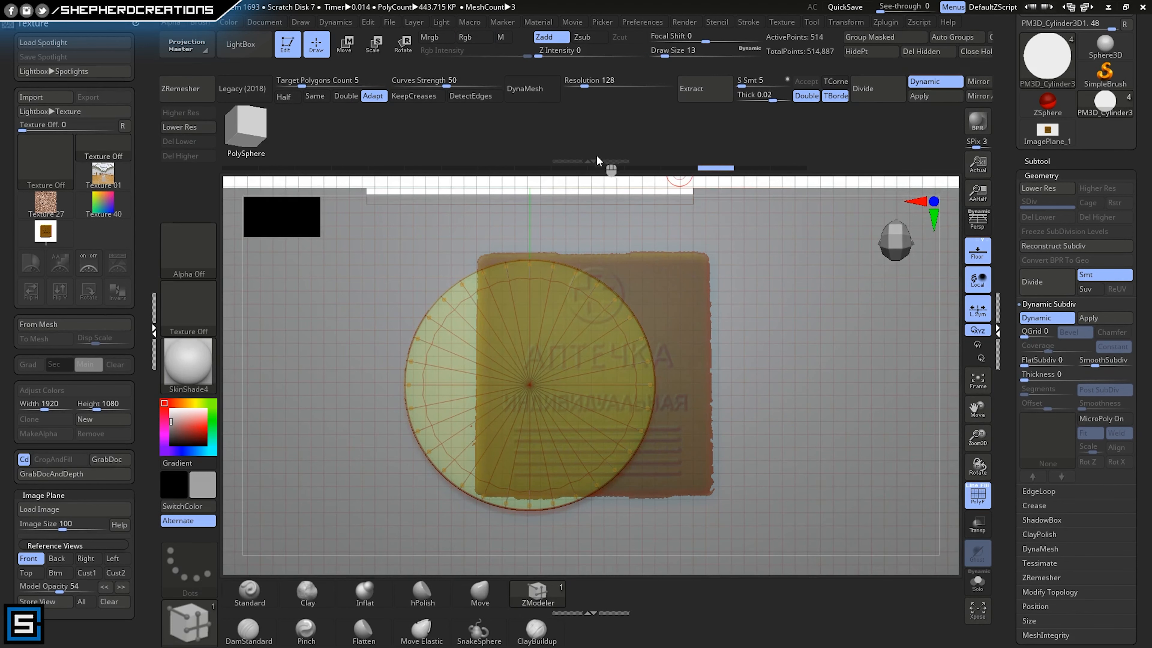
pyautogui.keyDown('ctrl'); pyautogui.click(614, 203); pyautogui.keyUp('ctrl')
pyautogui.keyDown('ctrl'); pyautogui.click(612, 202); pyautogui.keyUp('ctrl')
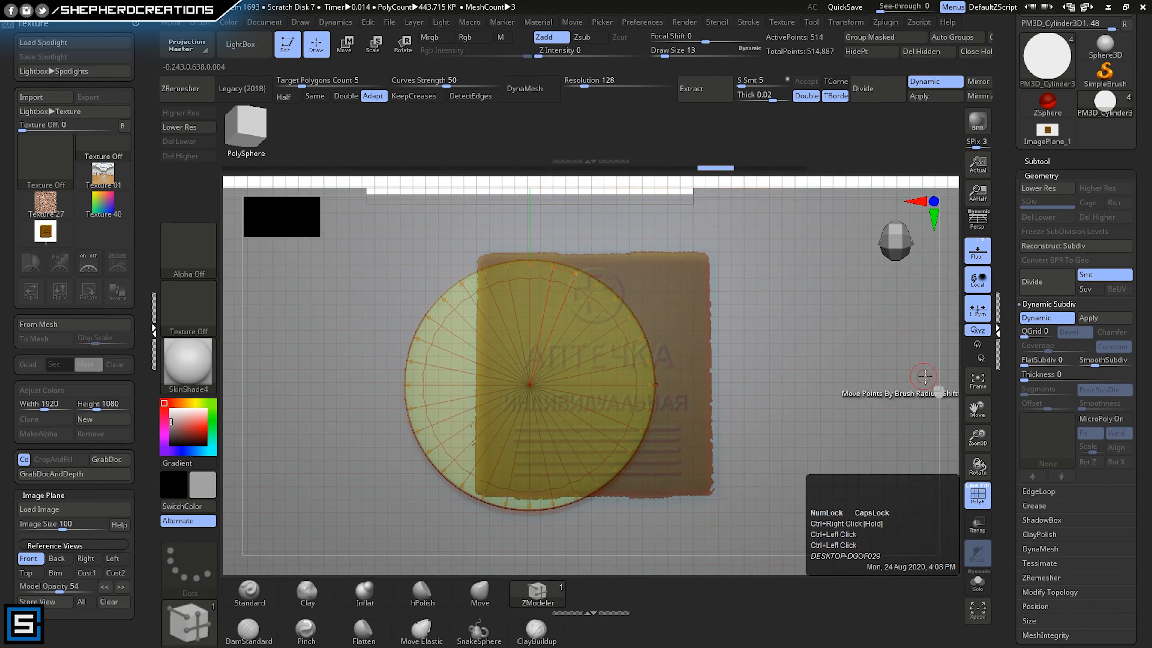
pyautogui.click(976, 494)
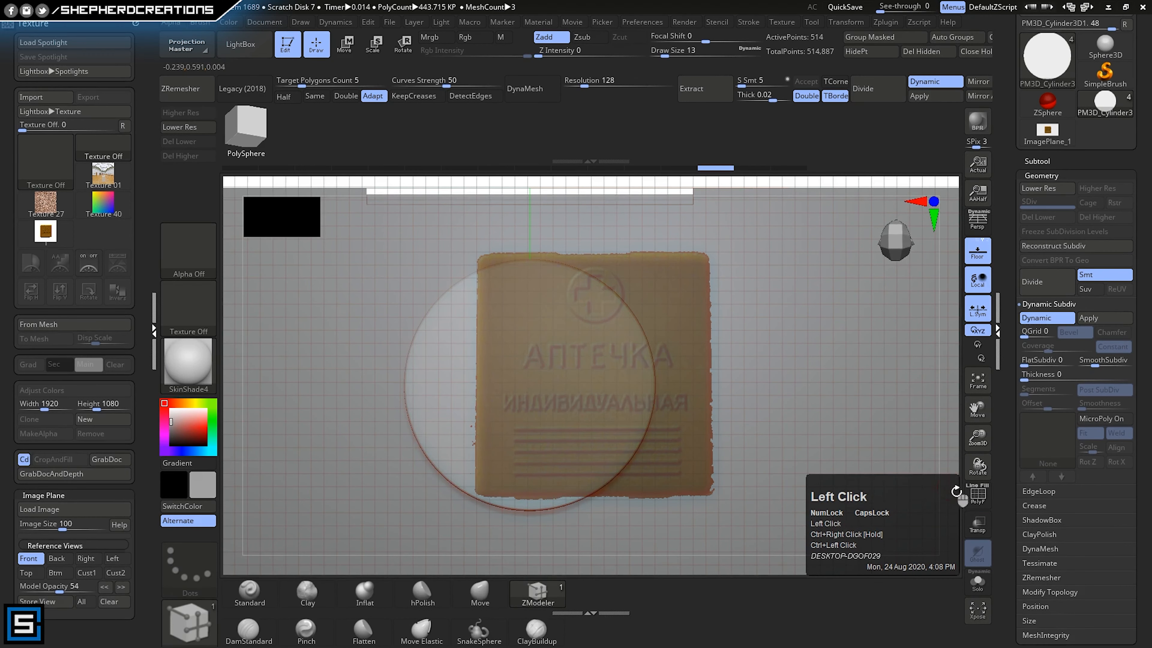
pyautogui.click(976, 500)
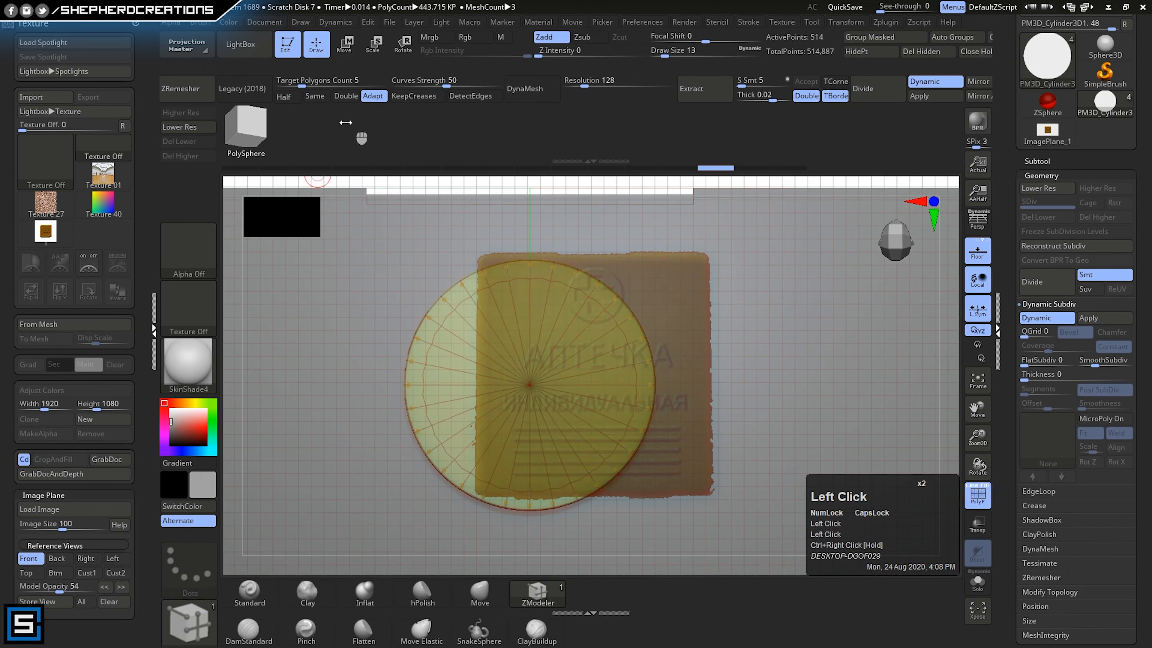
# - Remesh the cylinder with ZRemesher and set the DynaMesh resolution to 2000
pyautogui.click(180, 88)
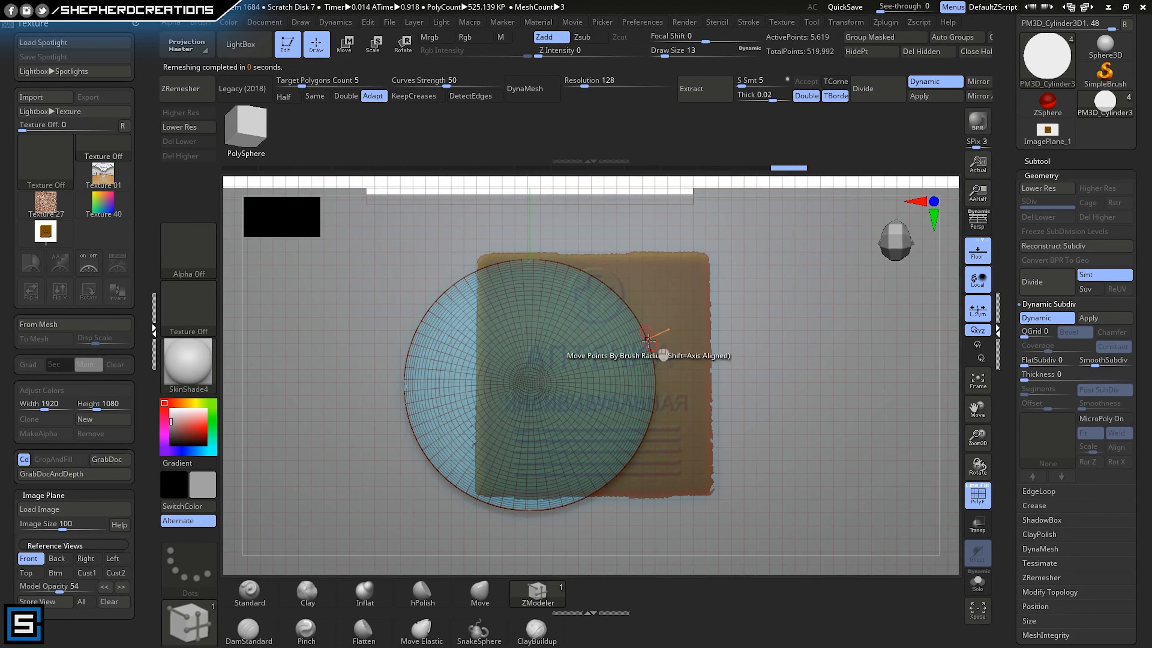
pyautogui.click(601, 81)
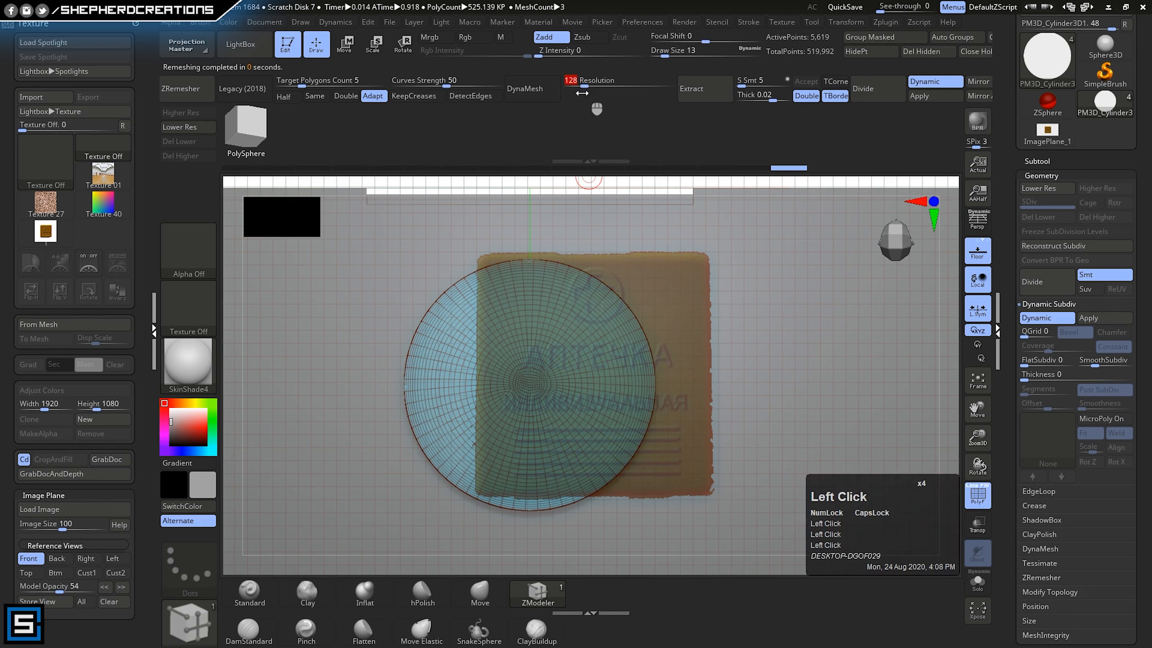
pyautogui.write('2000')
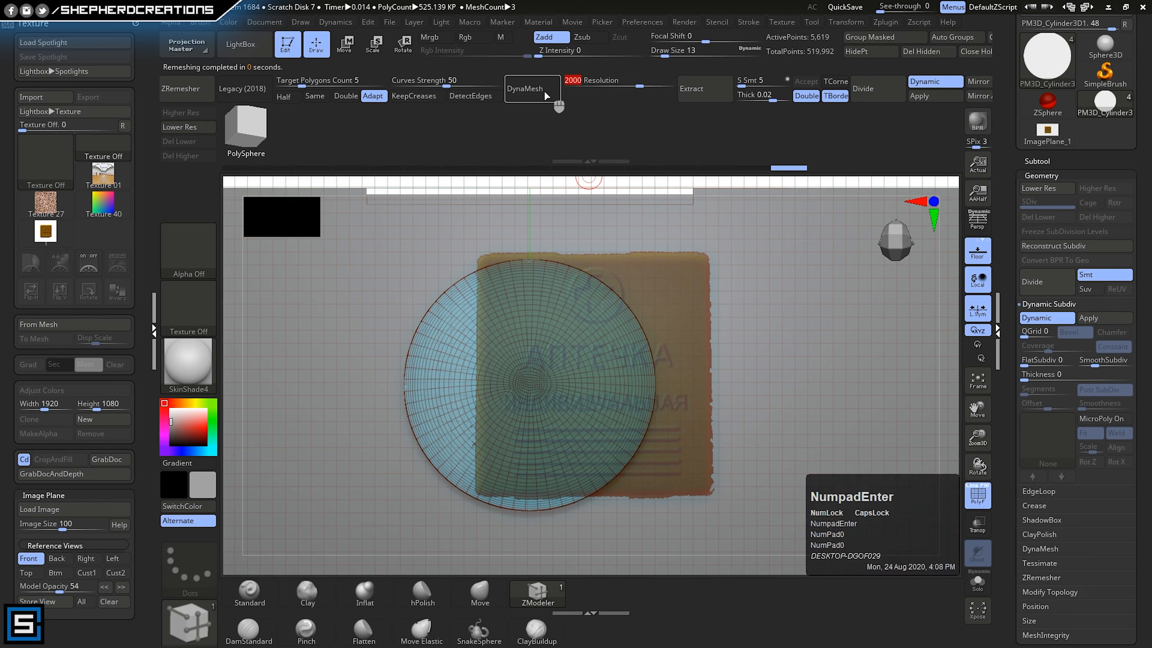
# - Apply dynamic subdivision to the cylinder, then run DynaMesh on it with Freeze SubDivision Levels enabled
pyautogui.click(1114, 319)
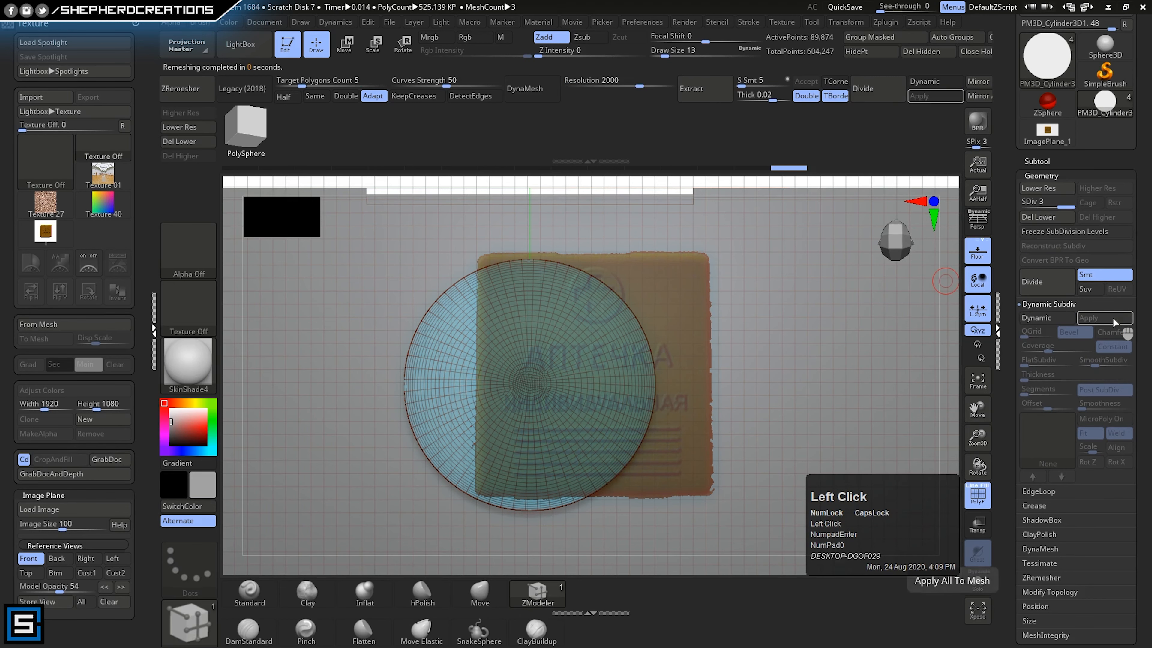
pyautogui.click(1076, 231)
pyautogui.rightClick(624, 376)
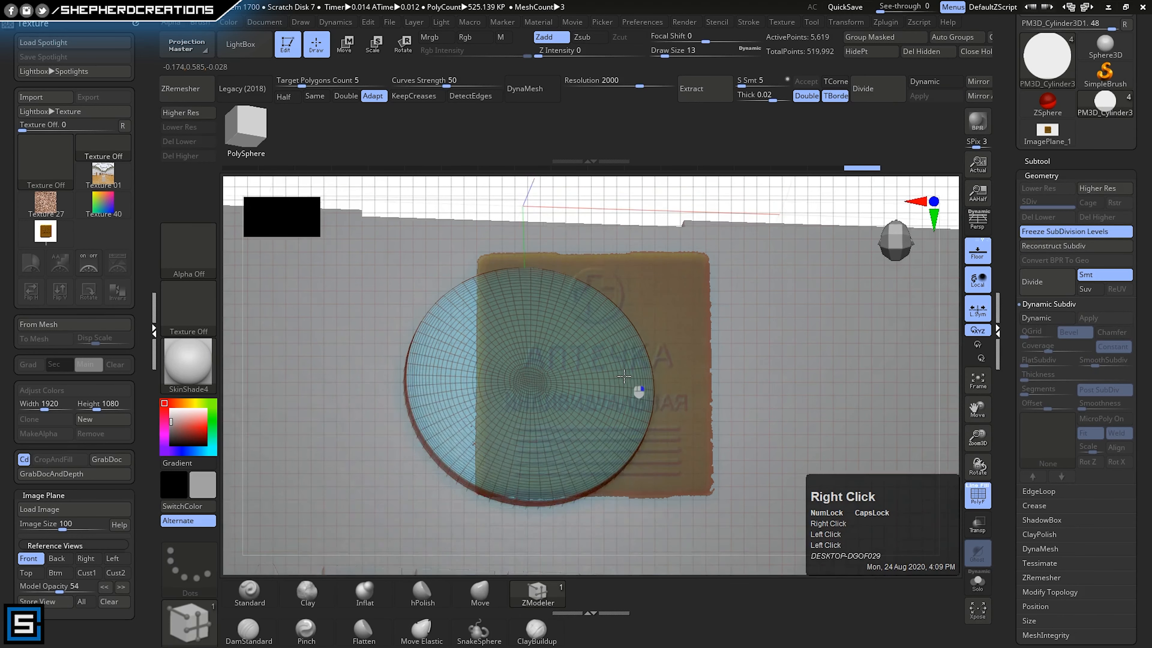
pyautogui.keyDown('shift'); pyautogui.moveTo(623, 375); pyautogui.dragTo(616, 398, button='right'); pyautogui.keyUp('shift')
pyautogui.click(526, 91)
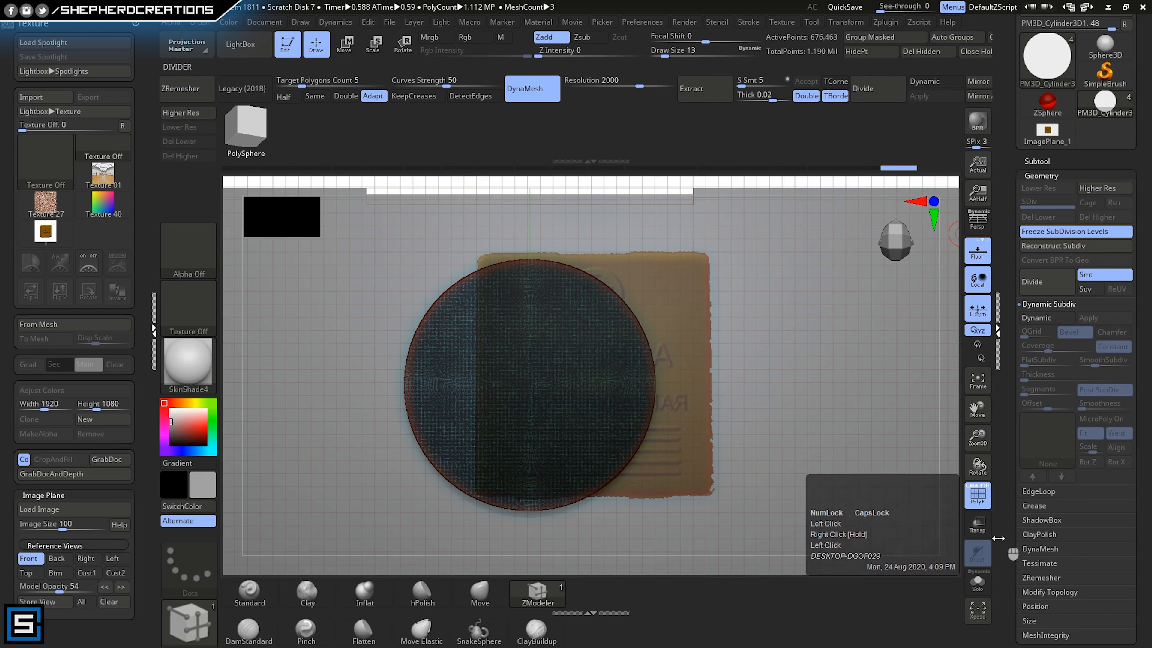
# - Isolate the cylinder in Solo mode without its polyframe and set the model opacity to 100
pyautogui.click(977, 495)
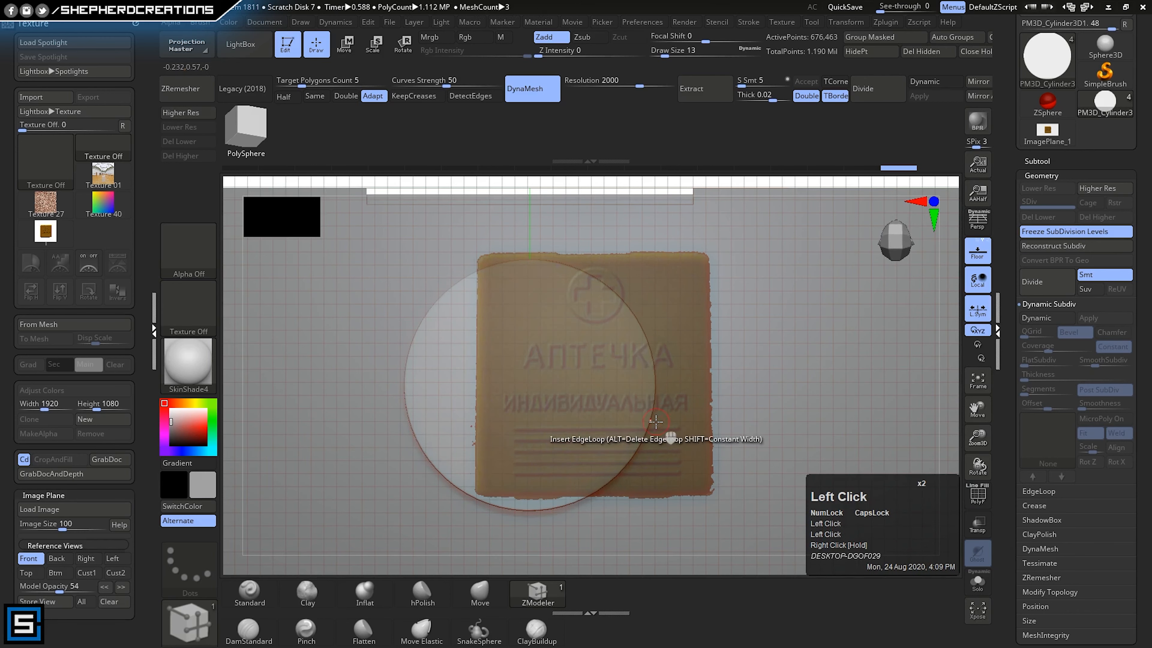
pyautogui.keyDown('ctrl'); pyautogui.moveTo(540, 386); pyautogui.dragTo(685, 386, button='right'); pyautogui.keyUp('ctrl')
pyautogui.keyDown('alt'); pyautogui.rightClick(595, 418); pyautogui.keyUp('alt')
pyautogui.click(977, 581)
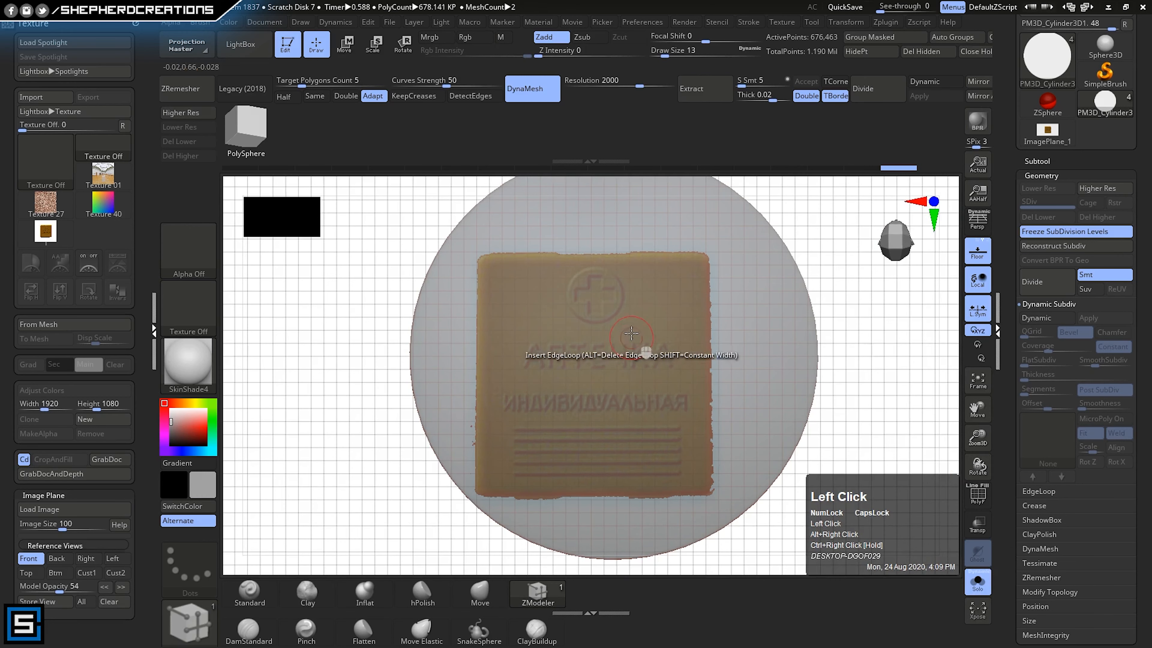
pyautogui.keyDown('alt'); pyautogui.moveTo(630, 333); pyautogui.dragTo(592, 354, button='right'); pyautogui.keyUp('alt')
pyautogui.moveTo(59, 589); pyautogui.dragTo(119, 589)
pyautogui.moveTo(588, 465); pyautogui.dragTo(637, 400, button='right')
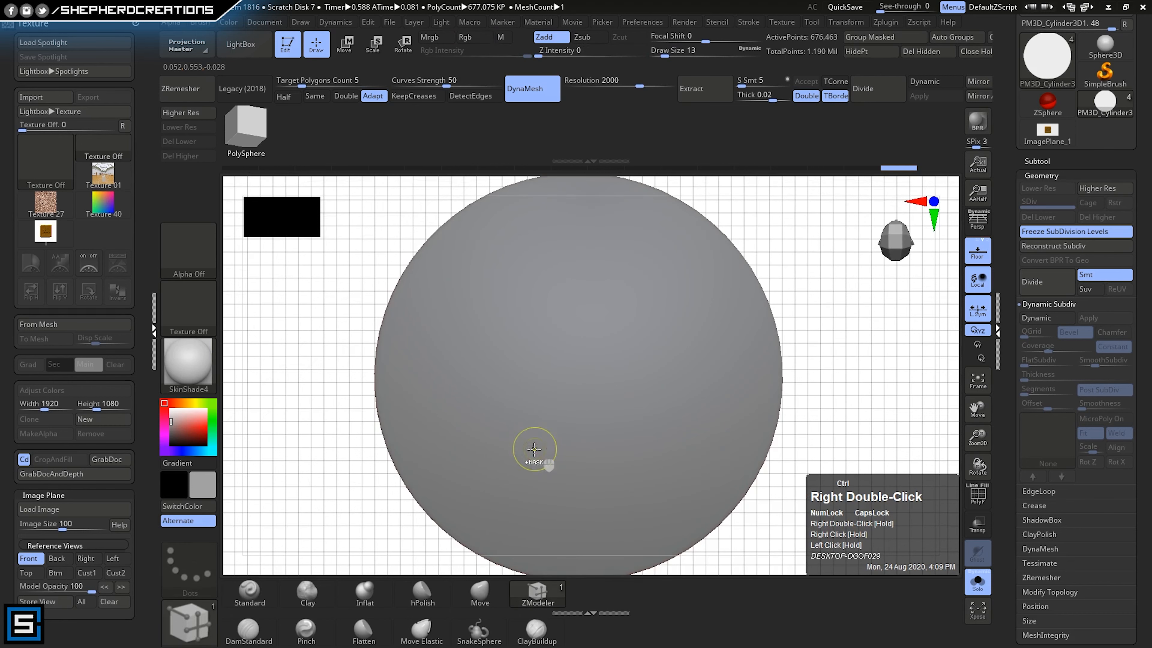
# - Undo a trial mask on the cylinder and choose MaskCurvePen as the masking brush
pyautogui.moveTo(600, 319)
pyautogui.keyDown('ctrl'); pyautogui.mouseDown()
pyautogui.moveTo(549, 322)
pyautogui.moveTo(560, 389)
pyautogui.mouseUp(); pyautogui.keyUp('ctrl')
pyautogui.hotkey('ctrl', 'z')
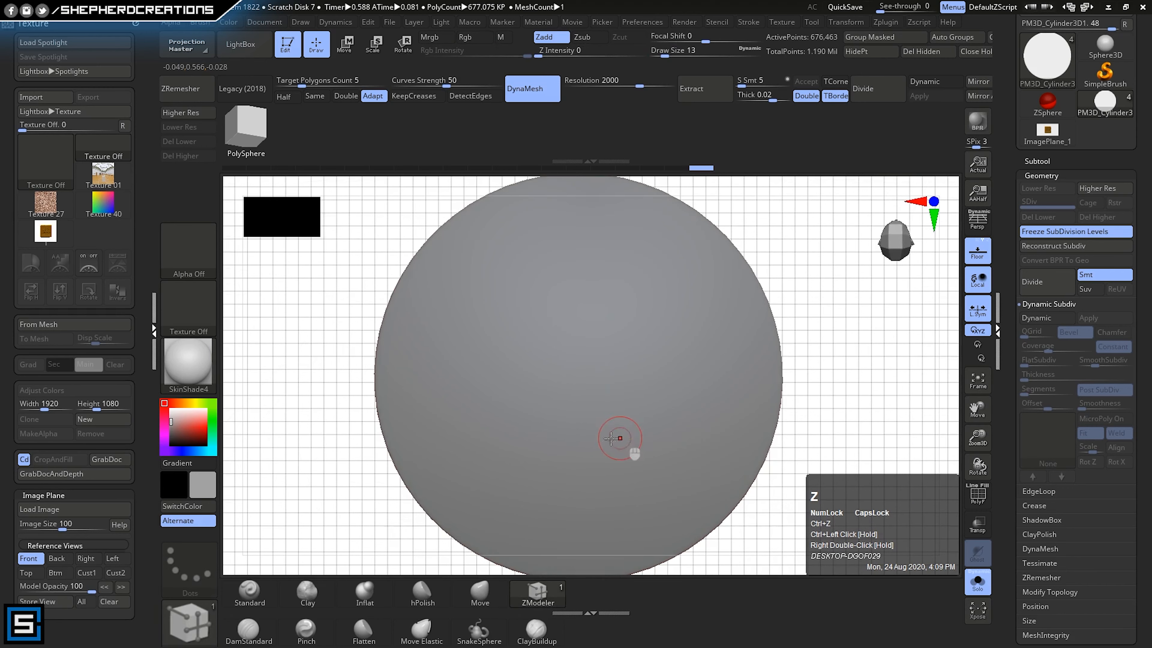
pyautogui.keyDown('ctrl'); pyautogui.click(190, 625); pyautogui.keyUp('ctrl')
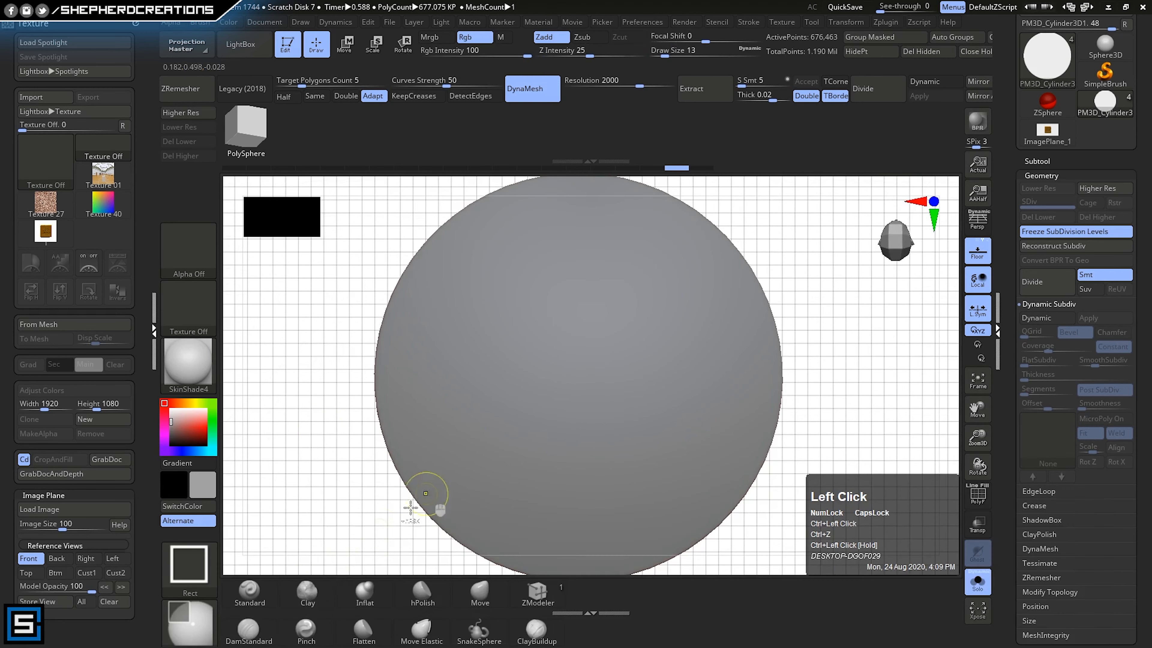
pyautogui.keyDown('ctrl'); pyautogui.doubleClick(193, 629); pyautogui.keyUp('ctrl')
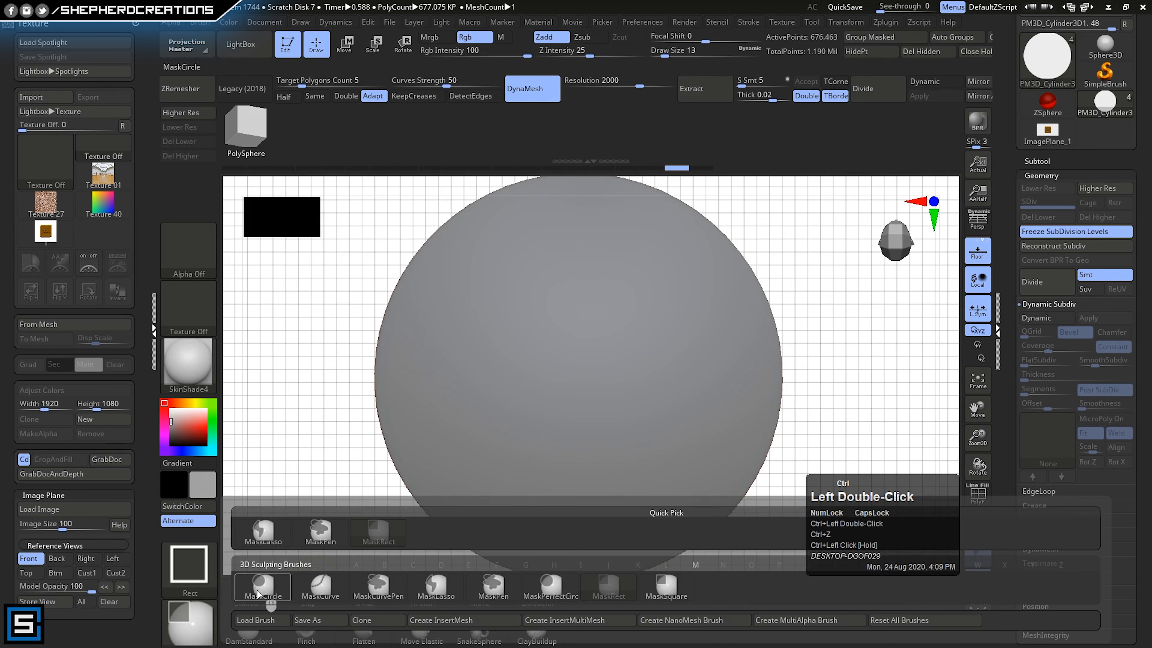
pyautogui.keyDown('ctrl'); pyautogui.click(379, 588); pyautogui.keyUp('ctrl')
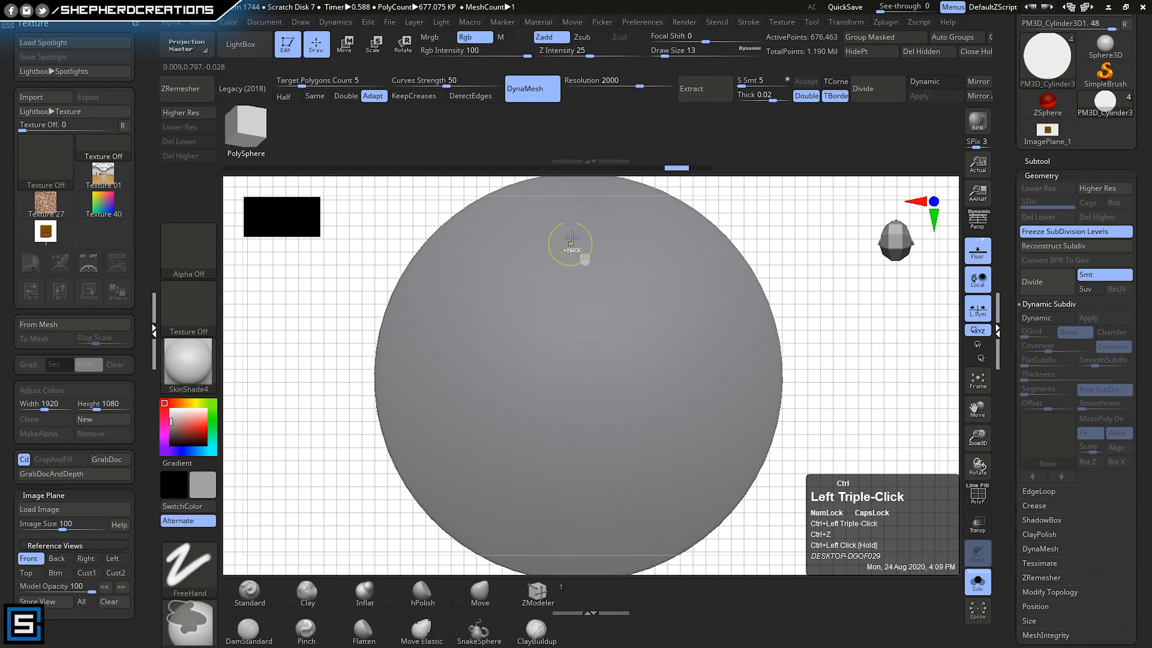
# - Activate symmetry for the cylinder across the X axis only
pyautogui.click(847, 22)
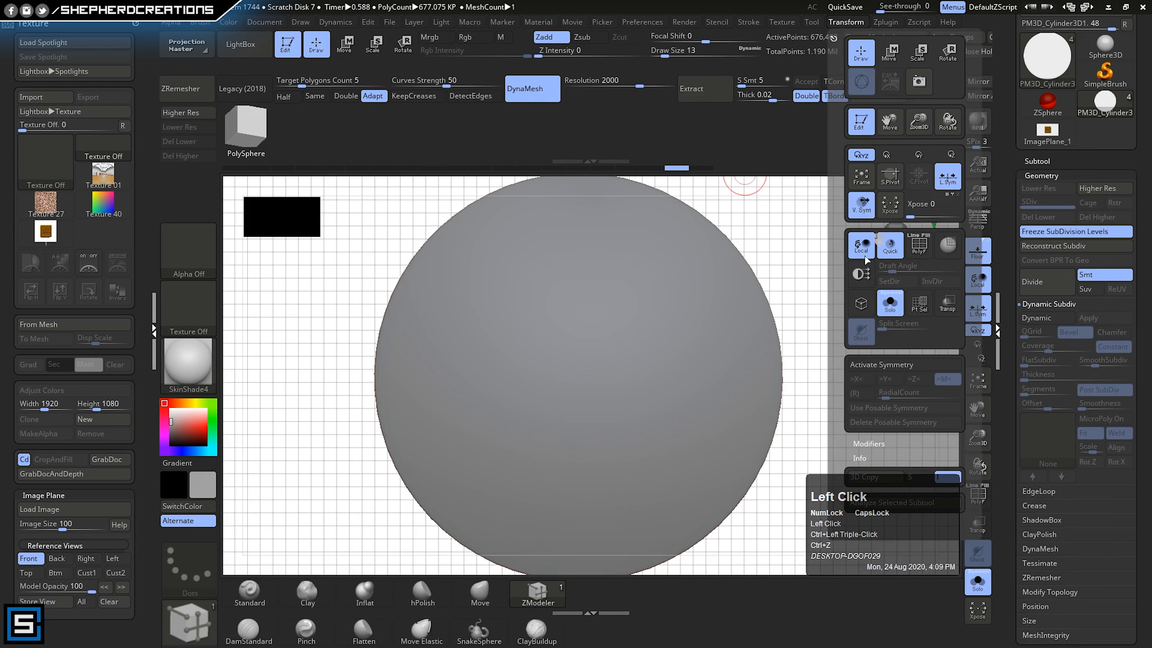
pyautogui.click(893, 365)
pyautogui.click(894, 366)
pyautogui.click(884, 380)
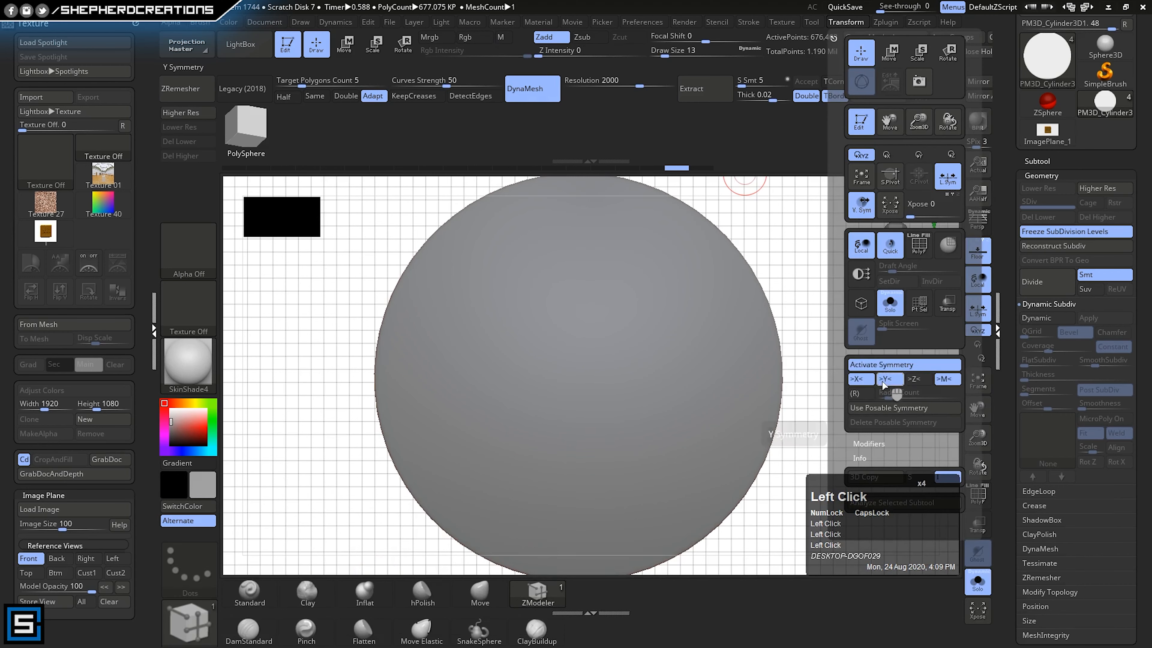
pyautogui.click(863, 381)
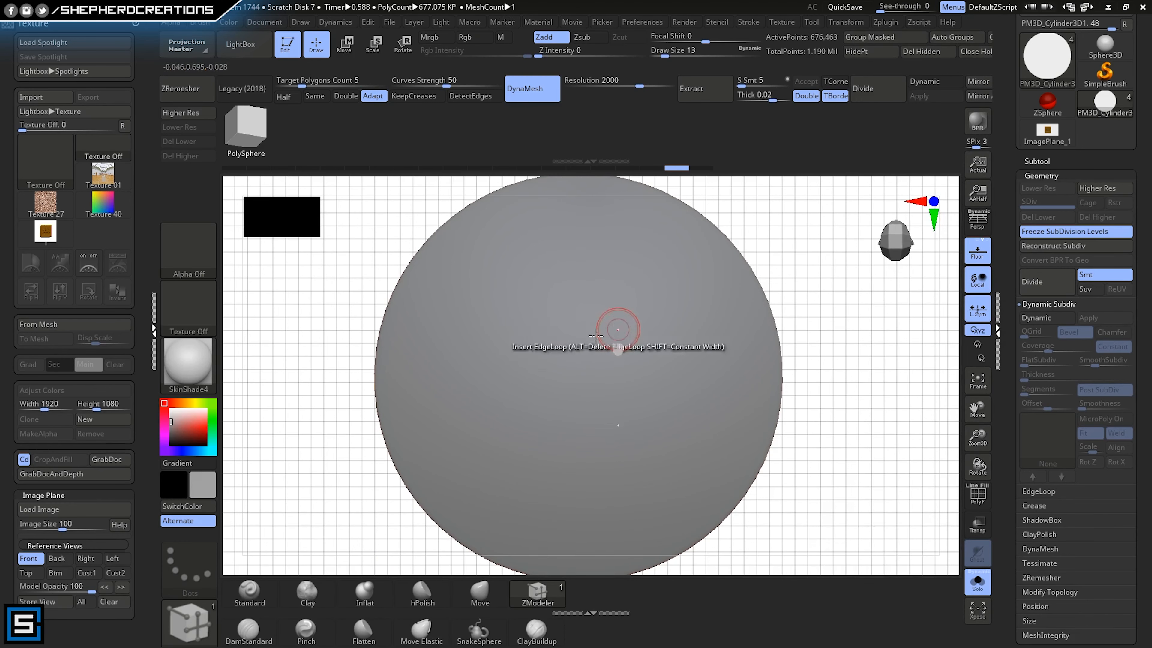
pyautogui.click(845, 21)
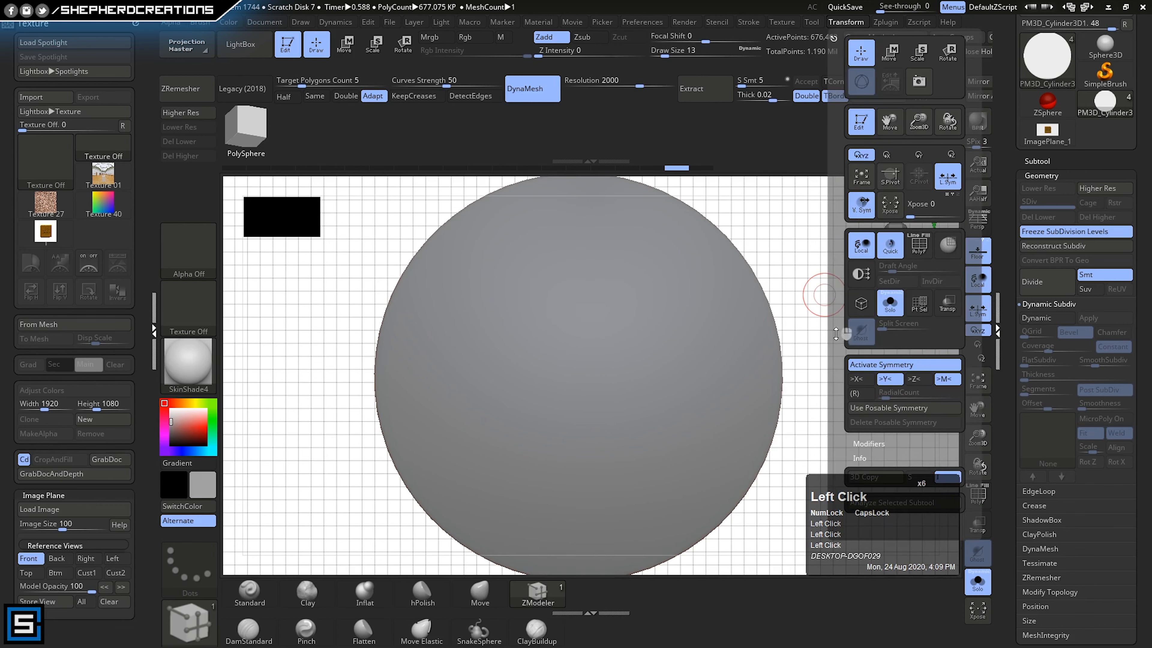
pyautogui.click(872, 383)
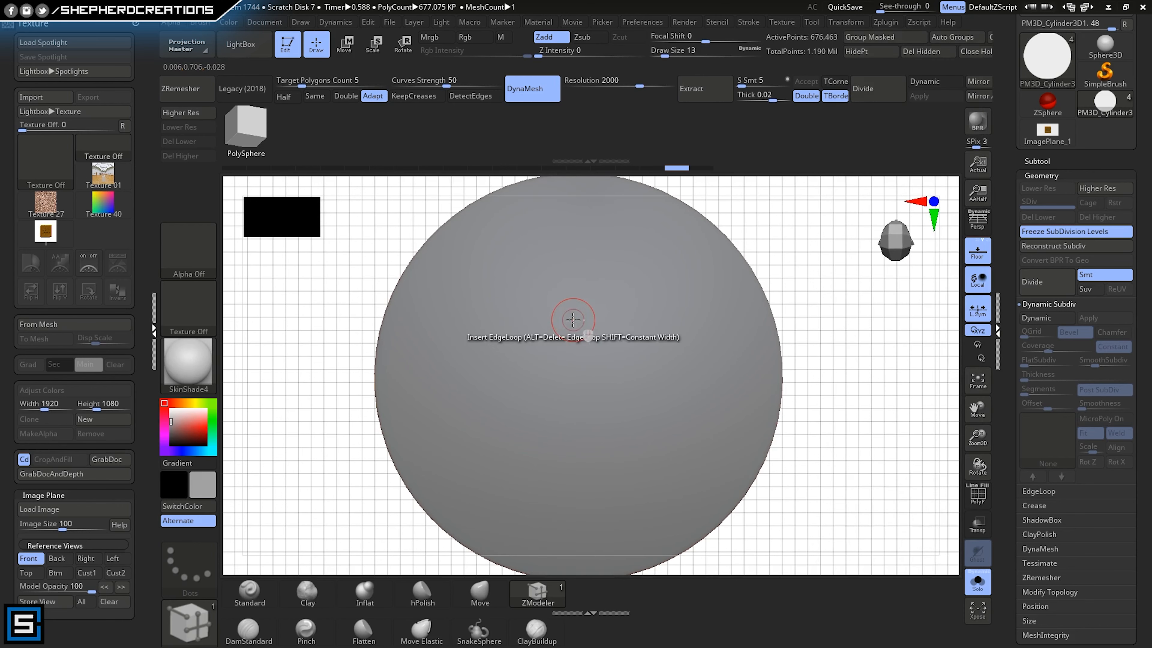
# - Return to the Front reference view and set the model opacity to 51
pyautogui.press('ctrl')
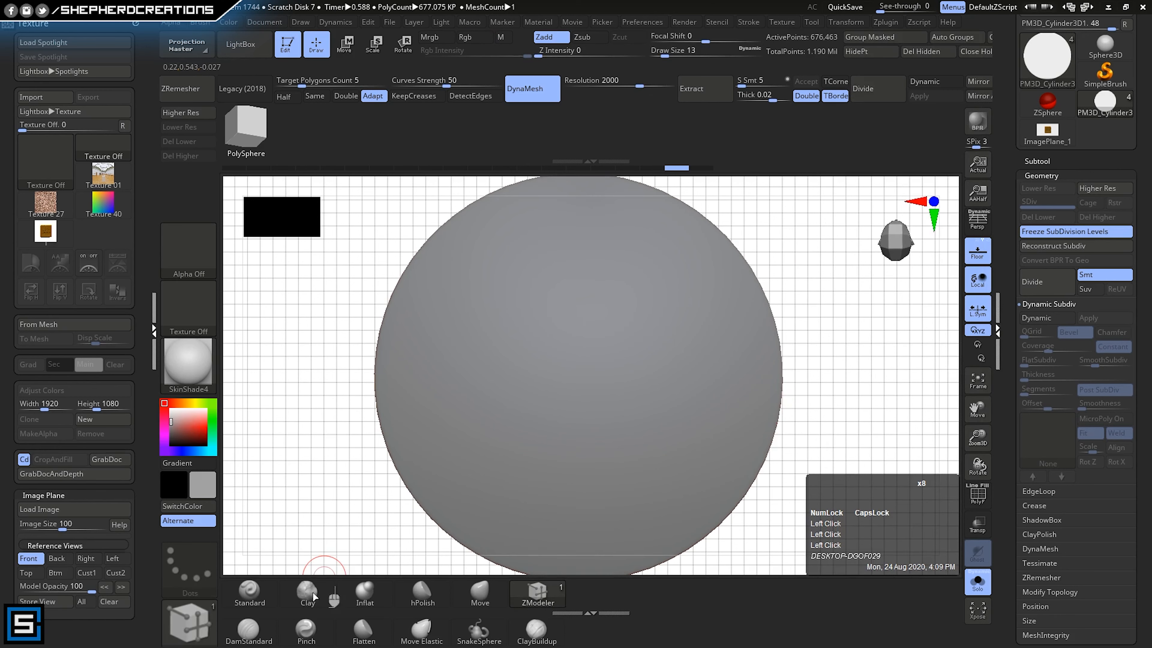
pyautogui.click(260, 601)
pyautogui.press('ctrl')
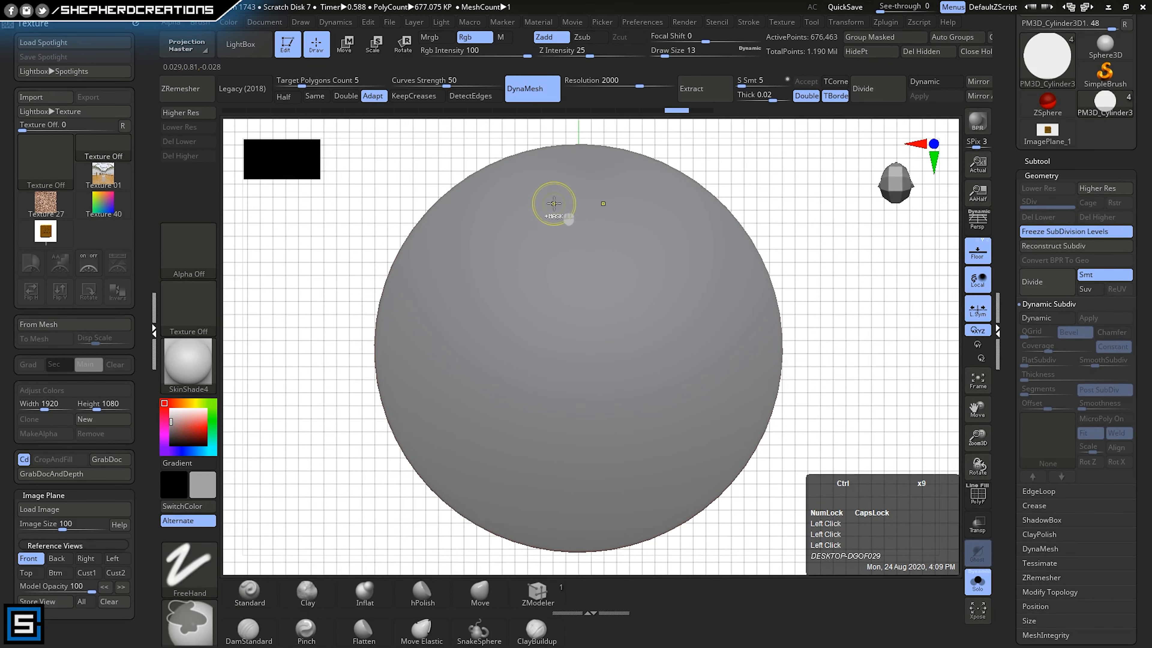
pyautogui.click(31, 556)
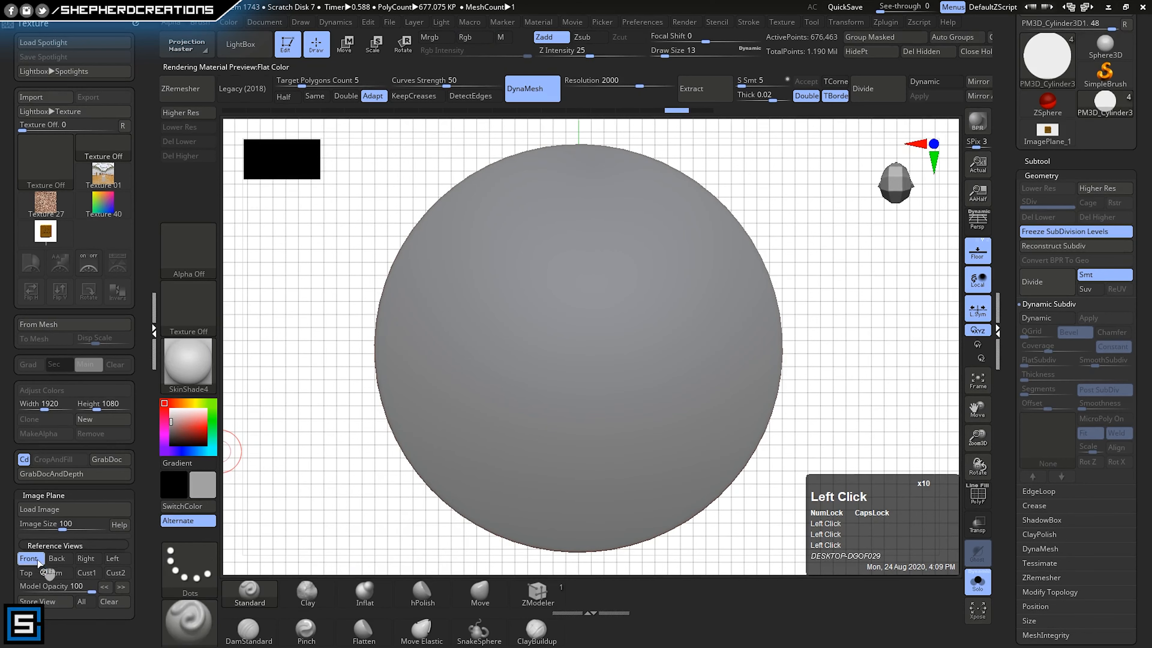
pyautogui.moveTo(91, 590); pyautogui.dragTo(82, 592)
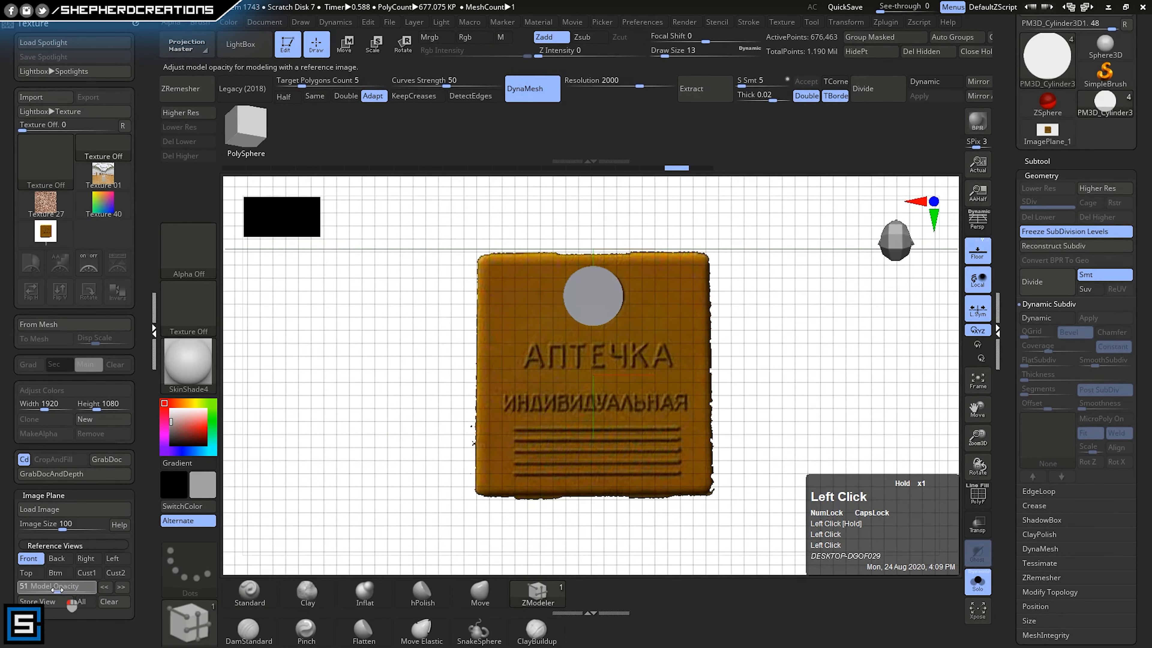
# - Undo the trial mask and mask the medical cross on the cylinder with the MaskPen brush, following the reference image
pyautogui.press('ctrl')
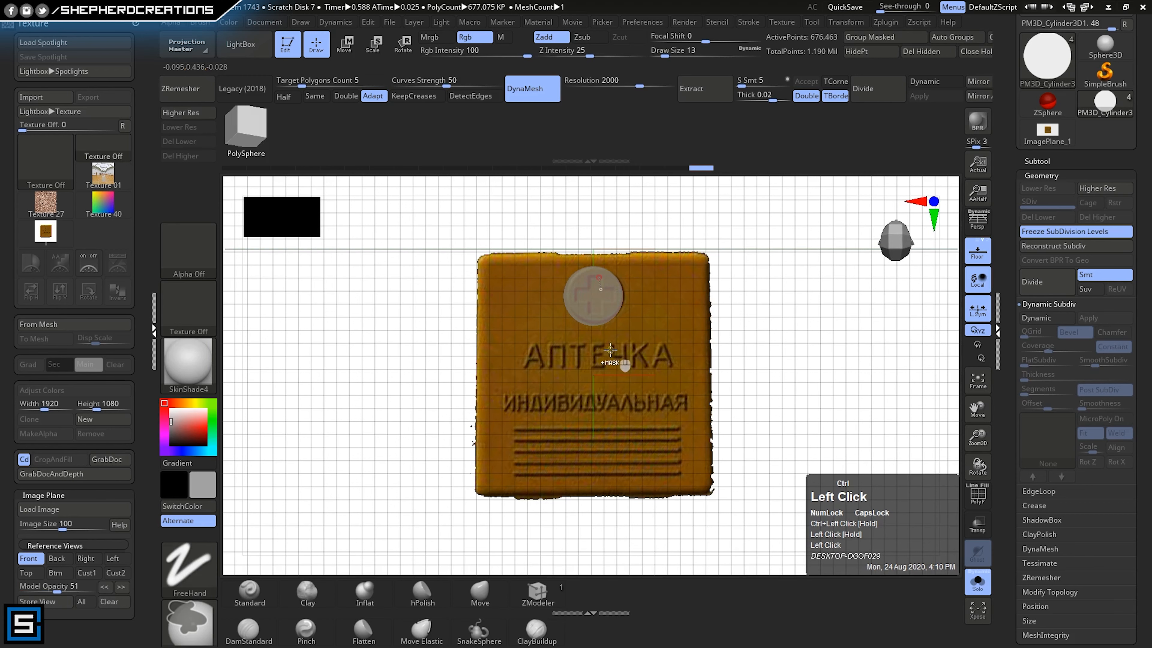
pyautogui.hotkey('ctrl', 'z')
pyautogui.keyDown('ctrl'); pyautogui.click(189, 623); pyautogui.keyUp('ctrl')
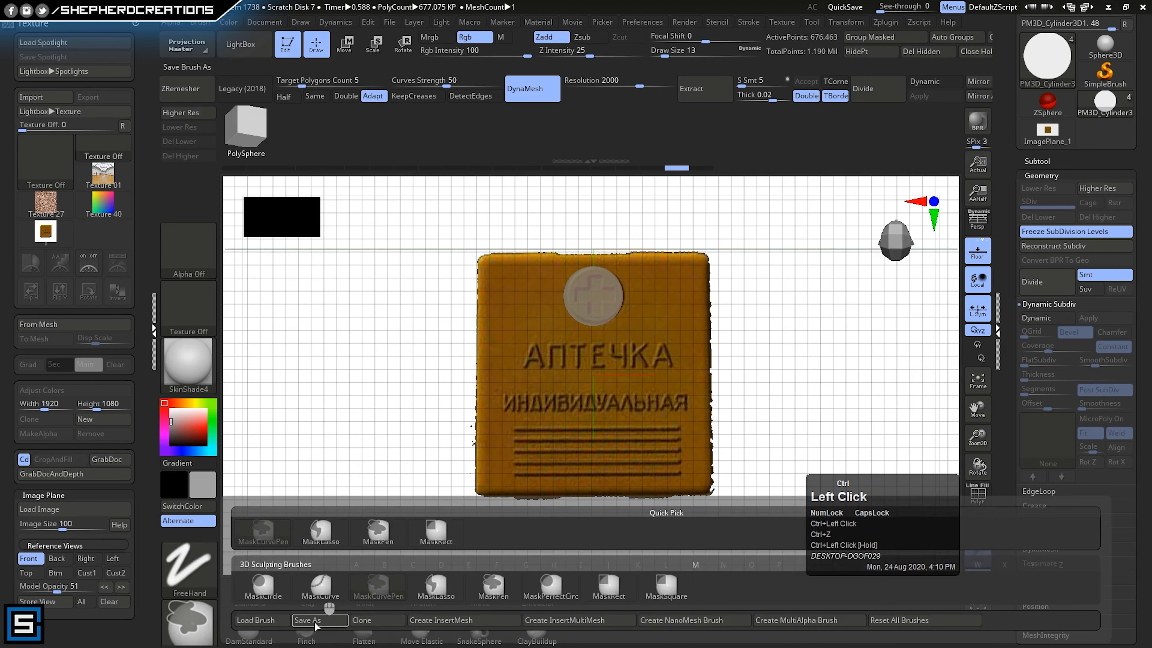
pyautogui.keyDown('ctrl'); pyautogui.click(494, 590); pyautogui.keyUp('ctrl')
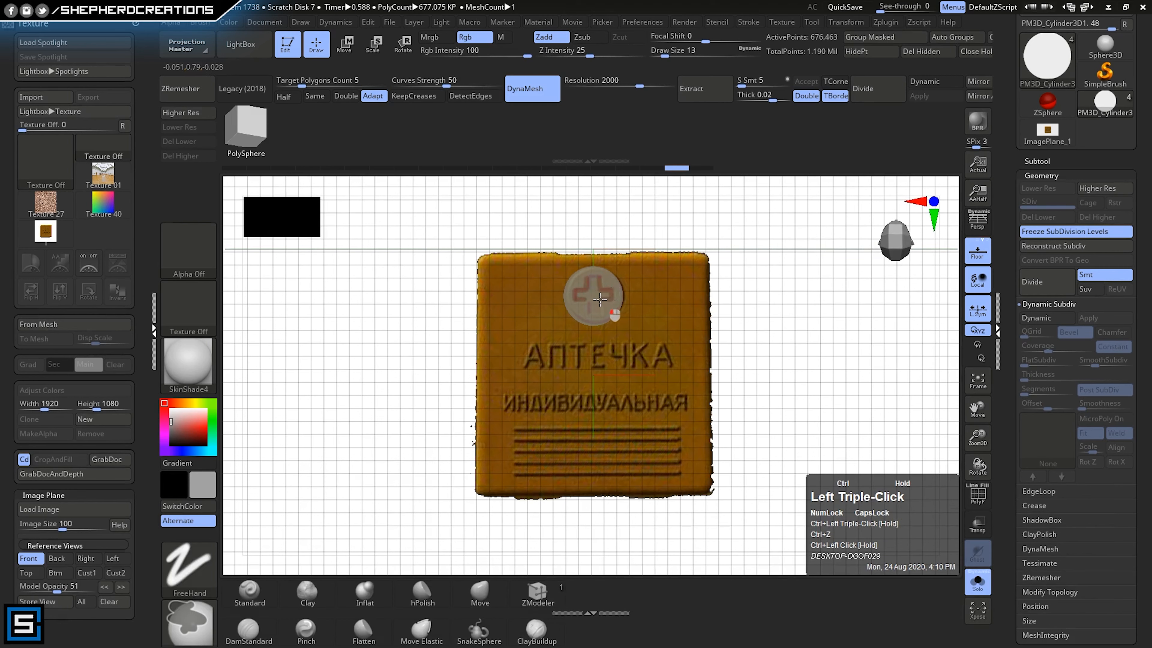
pyautogui.keyDown('ctrl'); pyautogui.click(593, 315); pyautogui.keyUp('ctrl')
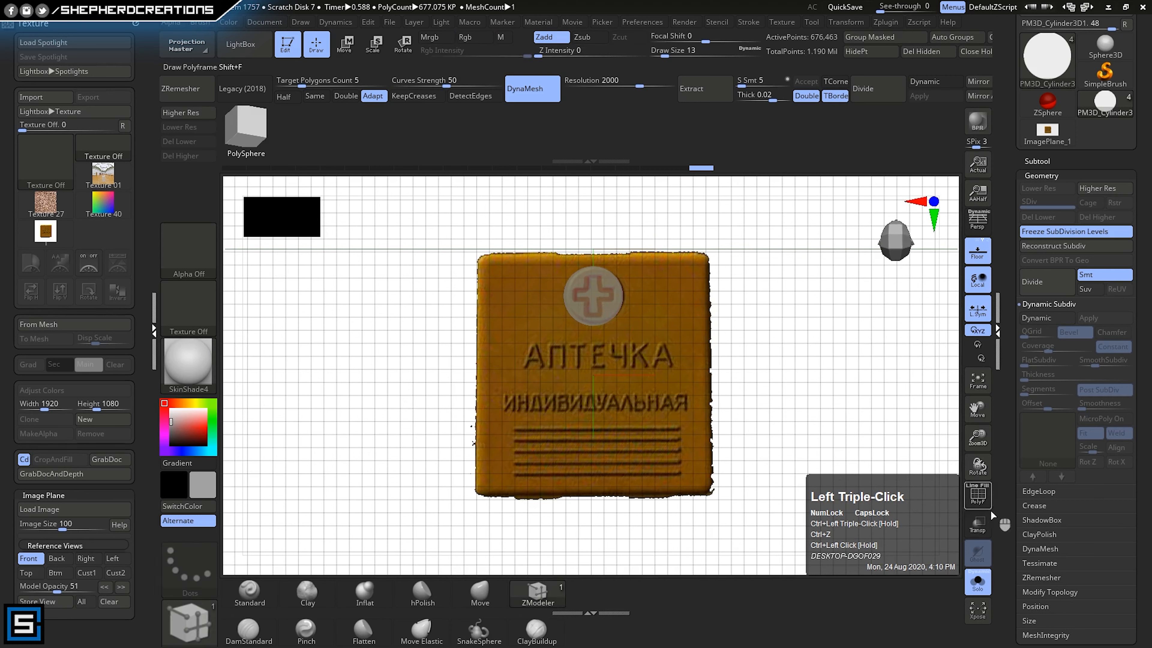
# - Frame the cylinder and set the model opacity to 100
pyautogui.click(980, 383)
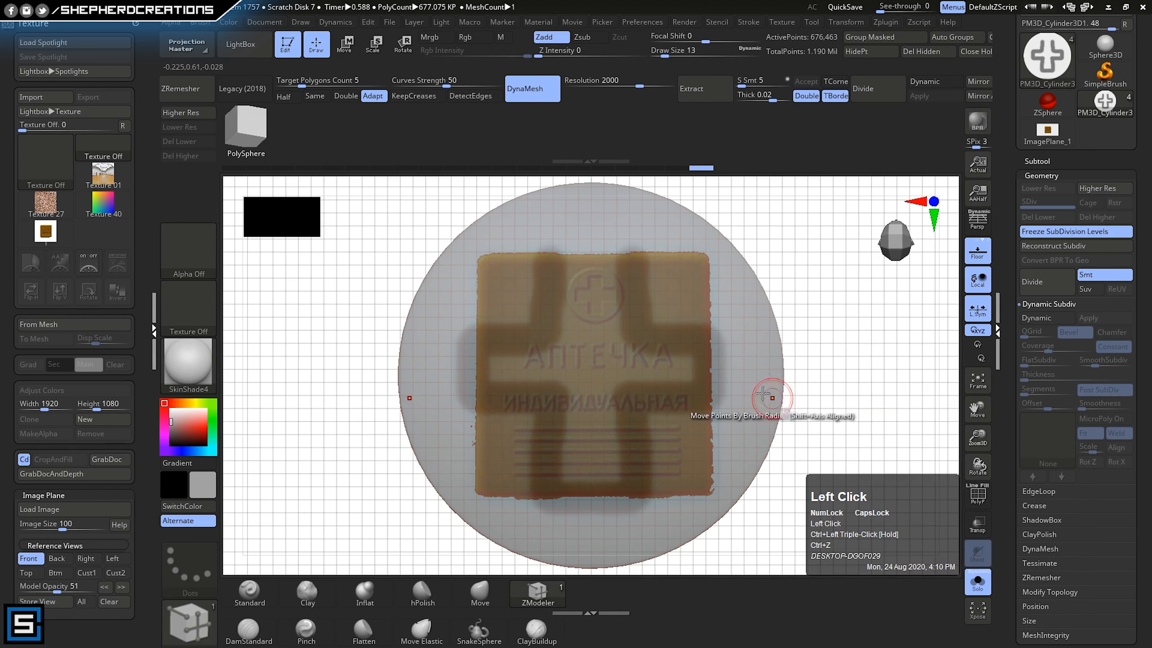
pyautogui.moveTo(59, 589); pyautogui.dragTo(93, 591)
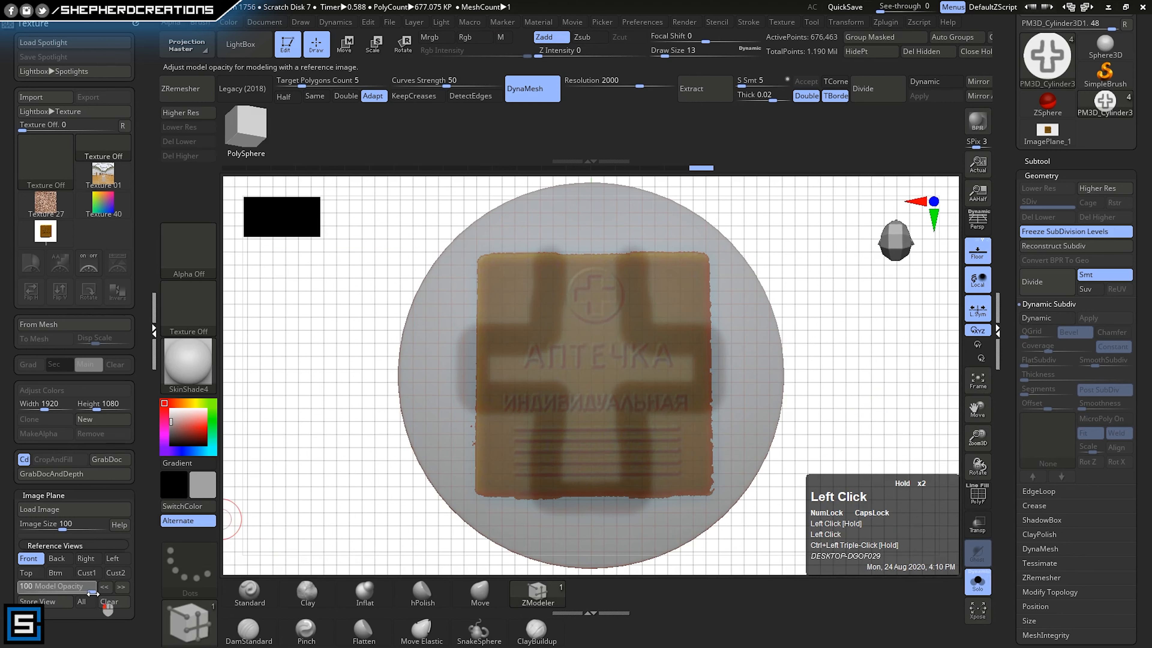
pyautogui.keyDown('ctrl'); pyautogui.moveTo(636, 274); pyautogui.dragTo(637, 293, button='right'); pyautogui.keyUp('ctrl')
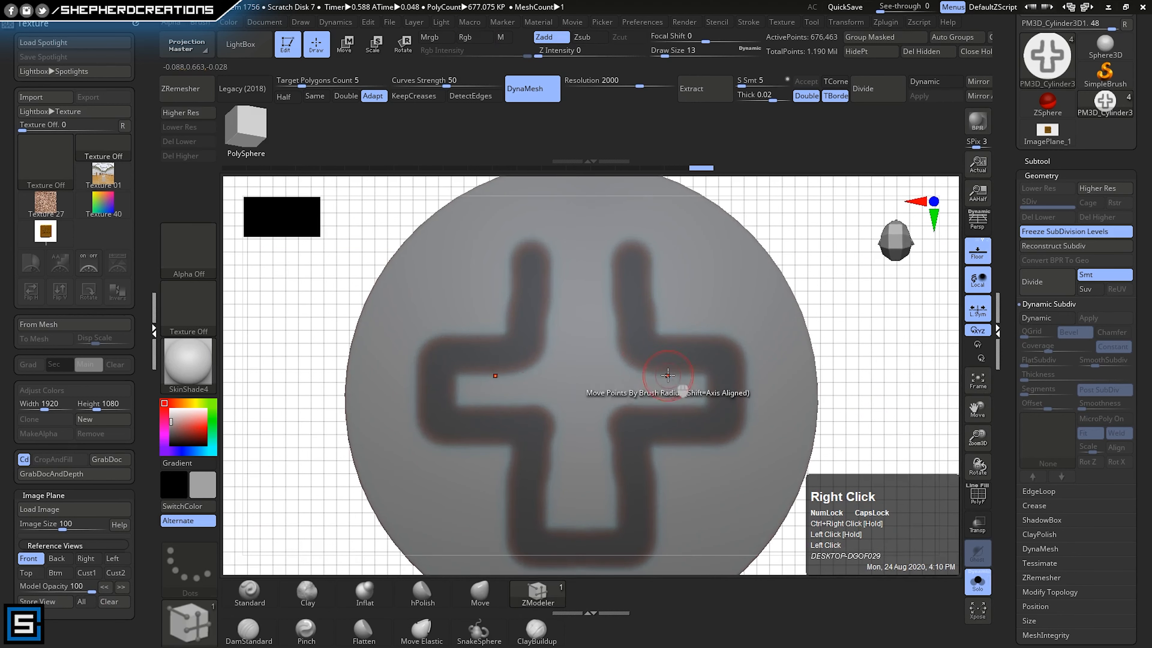
pyautogui.moveTo(663, 346)
pyautogui.keyDown('alt'); pyautogui.mouseDown(button='right')
pyautogui.moveTo(675, 317)
pyautogui.moveTo(675, 342)
pyautogui.moveTo(604, 376)
pyautogui.mouseUp(button='right'); pyautogui.keyUp('alt')
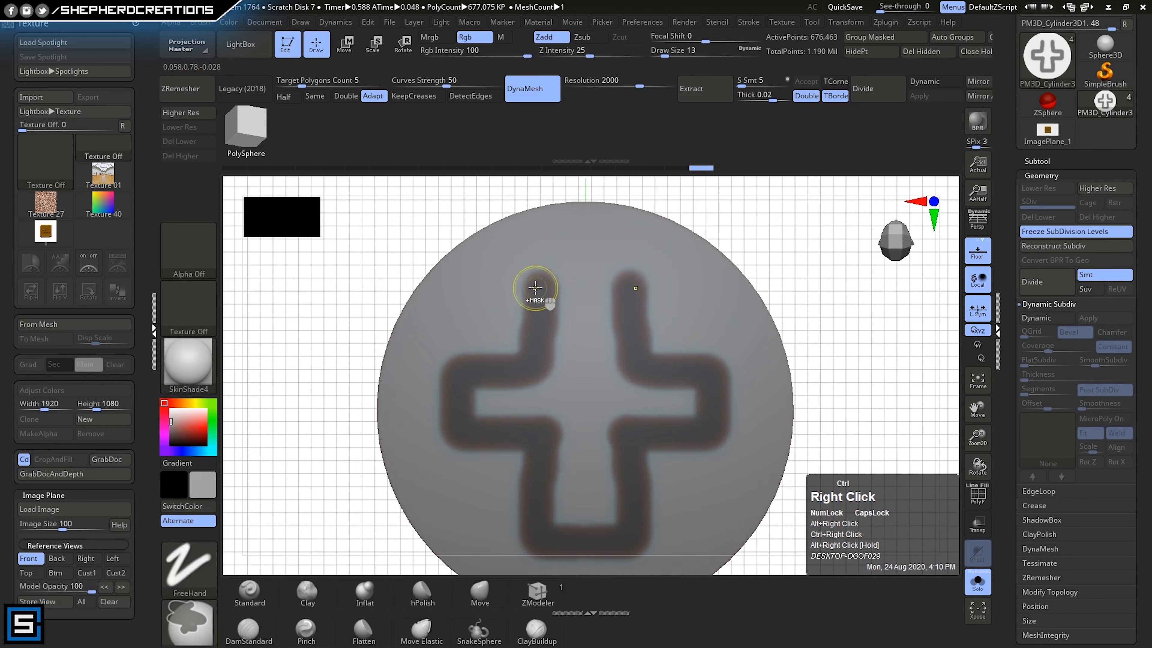
# - Fill in the cross outline on the cylinder with a freehand mask and even out the edges of its horizontal arms
pyautogui.moveTo(538, 279)
pyautogui.keyDown('ctrl'); pyautogui.mouseDown()
pyautogui.moveTo(608, 284)
pyautogui.moveTo(585, 367)
pyautogui.moveTo(594, 499)
pyautogui.moveTo(605, 426)
pyautogui.moveTo(696, 407)
pyautogui.mouseUp(); pyautogui.keyUp('ctrl')
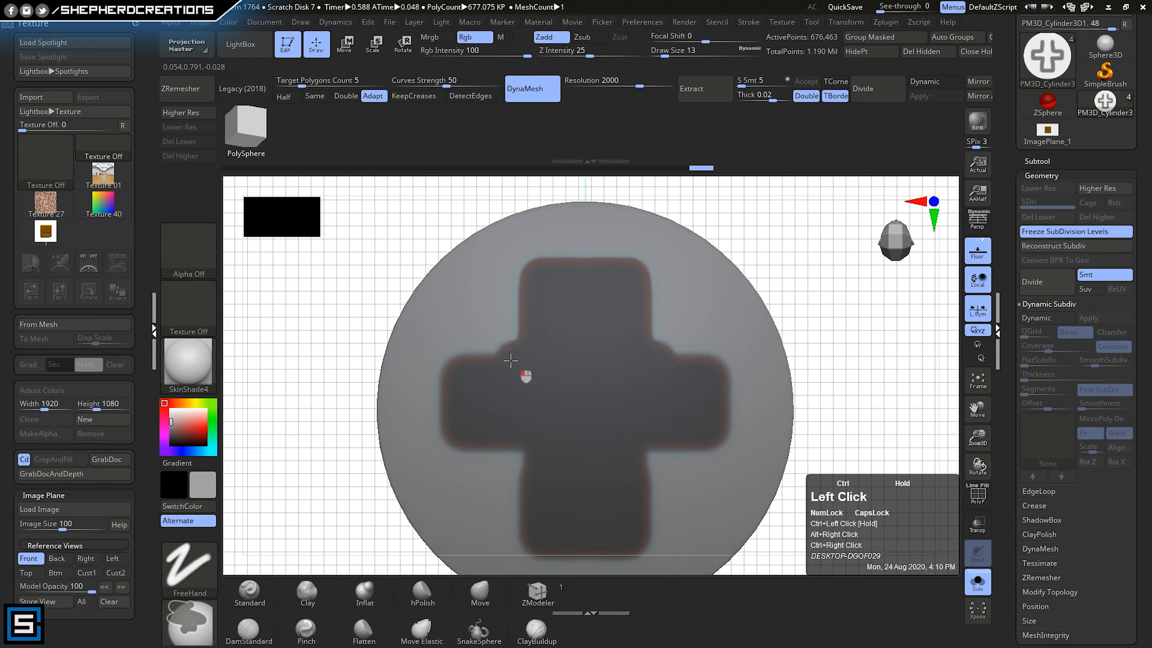
pyautogui.keyDown('ctrl'); pyautogui.moveTo(510, 361); pyautogui.dragTo(461, 371); pyautogui.keyUp('ctrl')
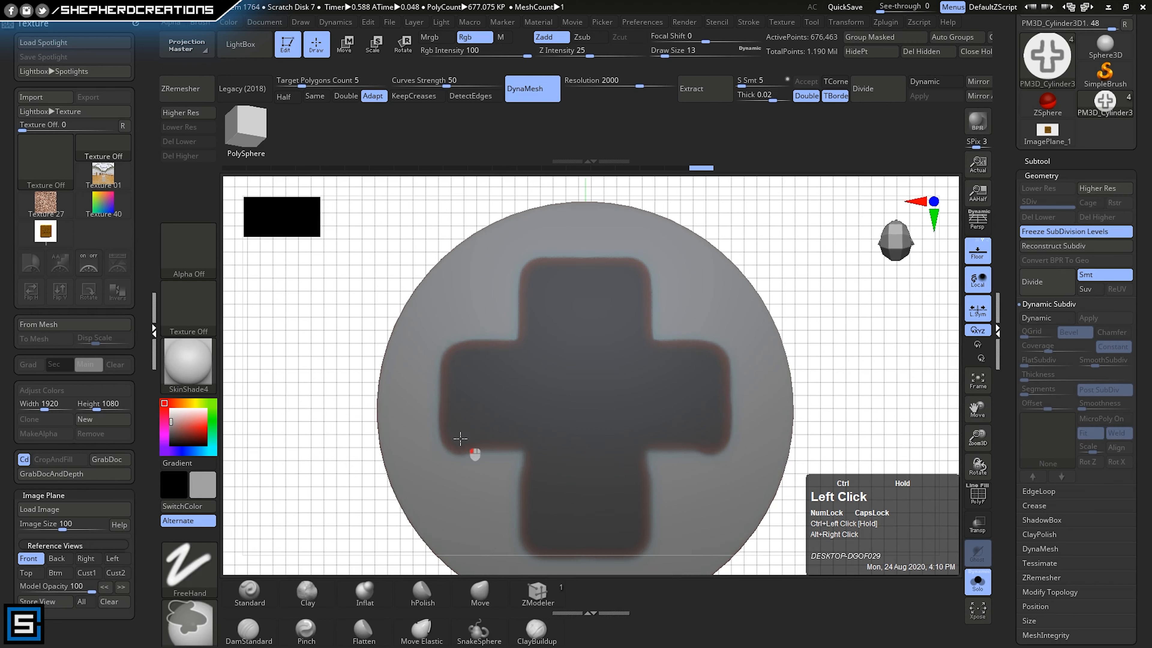
pyautogui.keyDown('ctrl'); pyautogui.moveTo(460, 439); pyautogui.dragTo(549, 443); pyautogui.keyUp('ctrl')
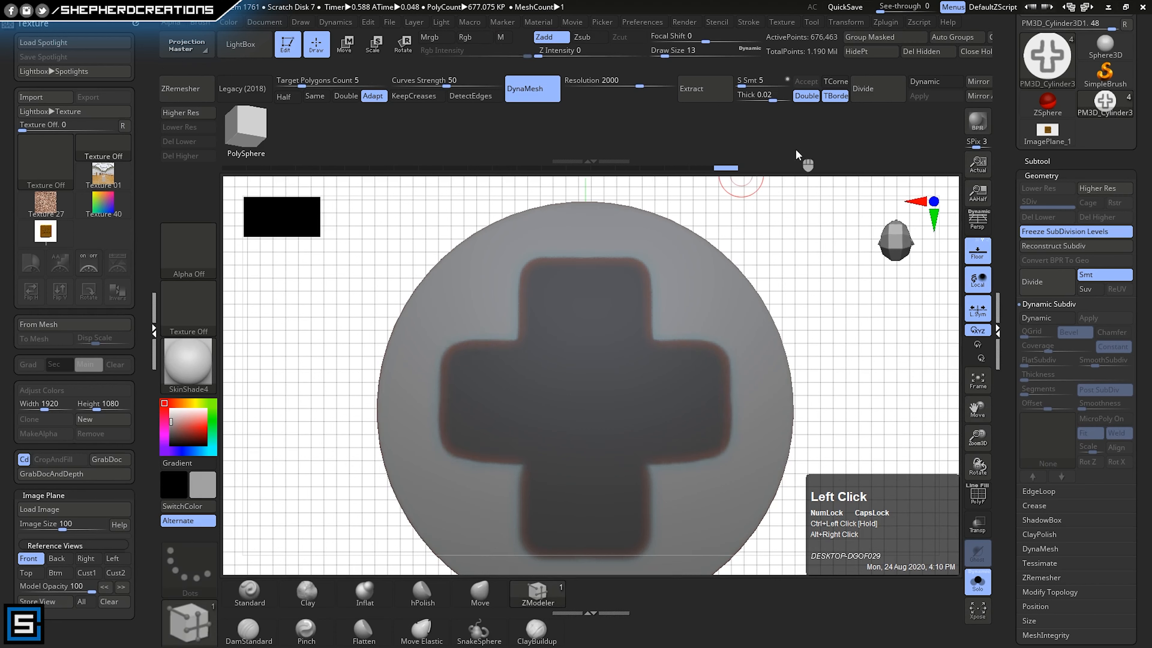
# - Add the Y axis to the cylinder's active symmetry
pyautogui.click(852, 25)
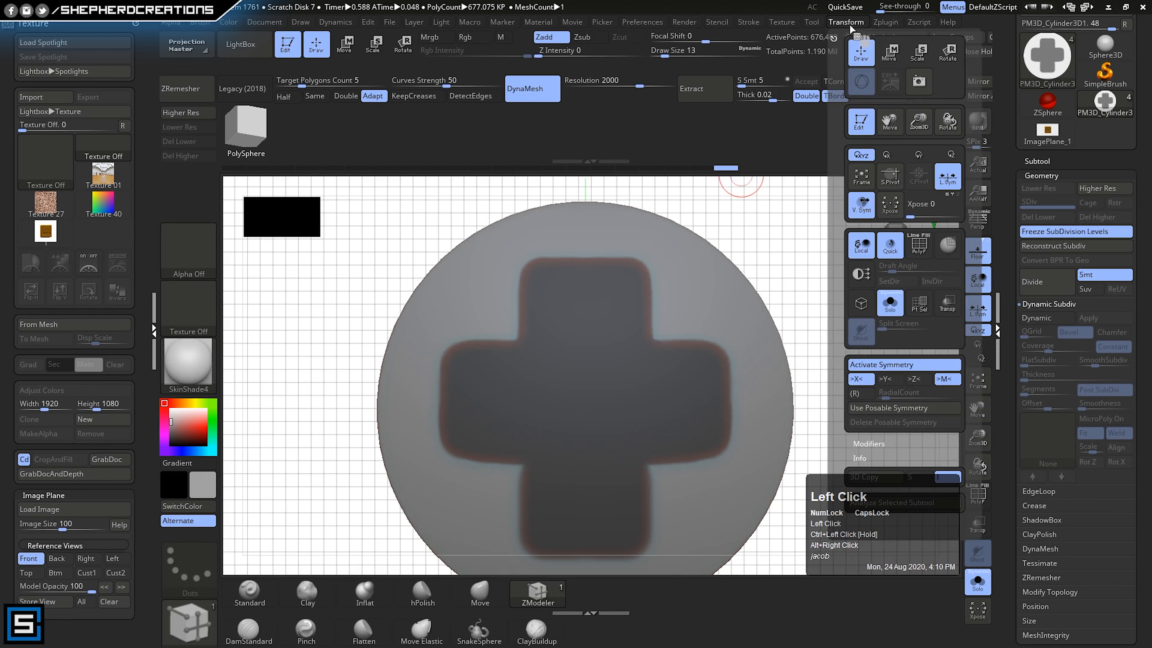
pyautogui.click(914, 379)
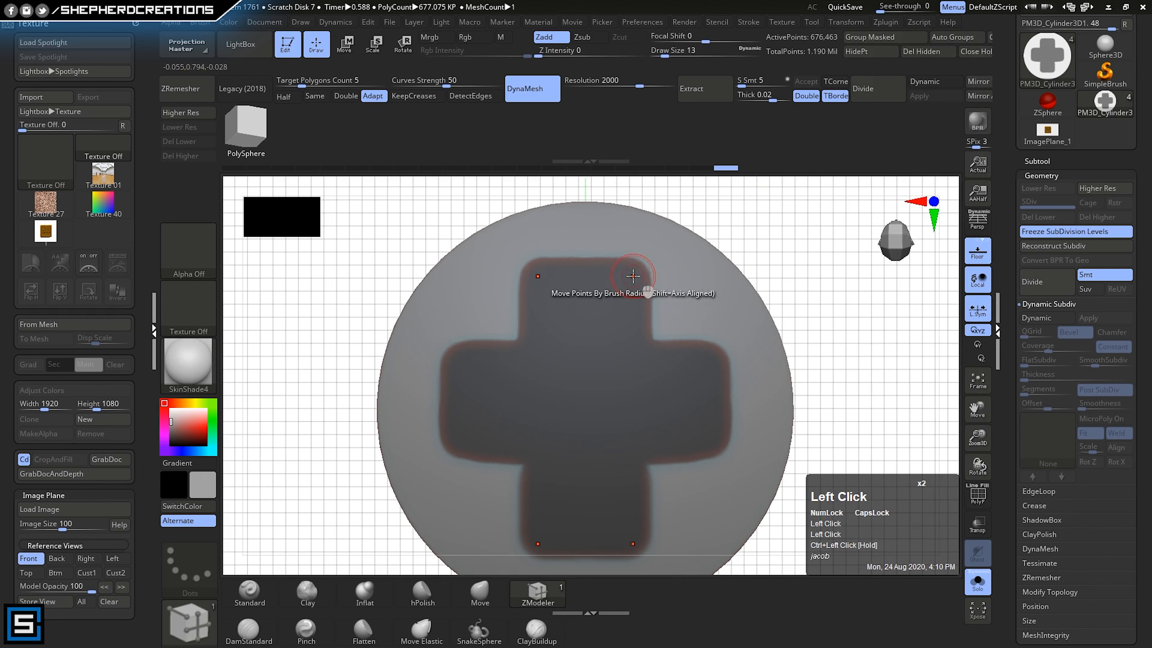
pyautogui.press('ctrl')
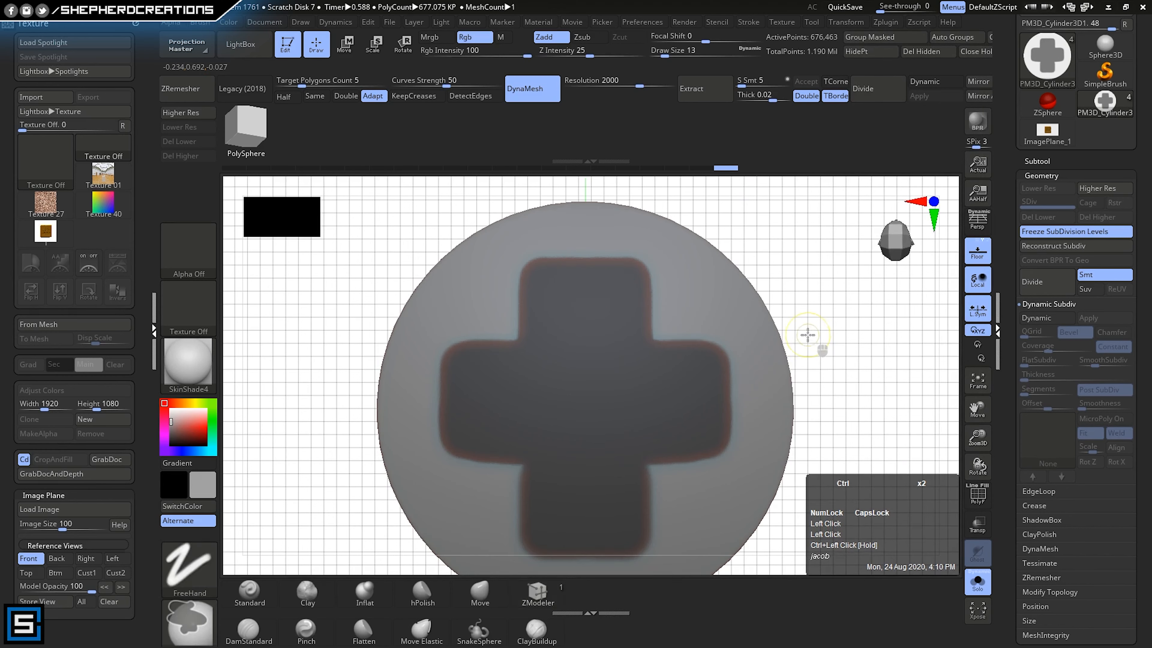
# - Undo a trial rectangular mask and trim the edges of the painted cross by unmasking a rectangular area
pyautogui.keyDown('ctrl'); pyautogui.moveTo(808, 334); pyautogui.dragTo(651, 245); pyautogui.keyUp('ctrl')
pyautogui.hotkey('ctrl', 'z')
pyautogui.keyDown('ctrl'); pyautogui.keyDown('alt'); pyautogui.moveTo(663, 340); pyautogui.dragTo(803, 350); pyautogui.keyUp('alt'); pyautogui.keyUp('ctrl')
pyautogui.keyDown('ctrl'); pyautogui.moveTo(853, 429); pyautogui.dragTo(816, 376, button='right'); pyautogui.keyUp('ctrl')
pyautogui.keyDown('alt'); pyautogui.moveTo(795, 386); pyautogui.dragTo(787, 373, button='right'); pyautogui.keyUp('alt')
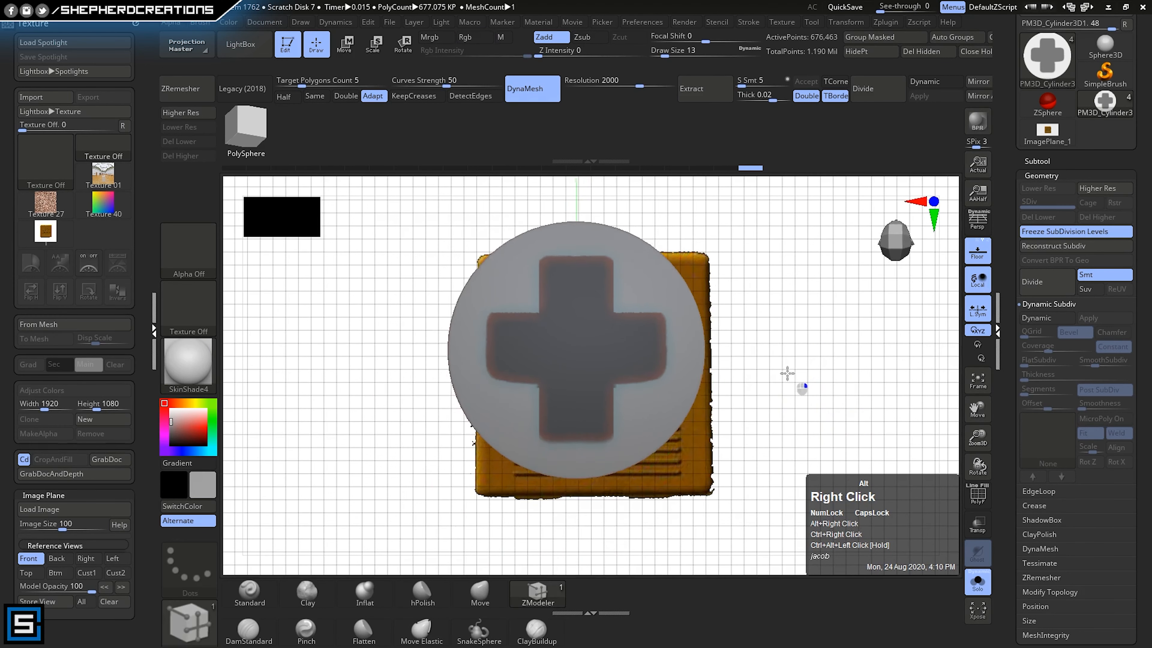
# - Replace the painted mask with symmetrical rectangular masks in the cylinder's four corner areas, leaving a straight-edged cross unmasked
pyautogui.moveTo(387, 210); pyautogui.dragTo(766, 535)
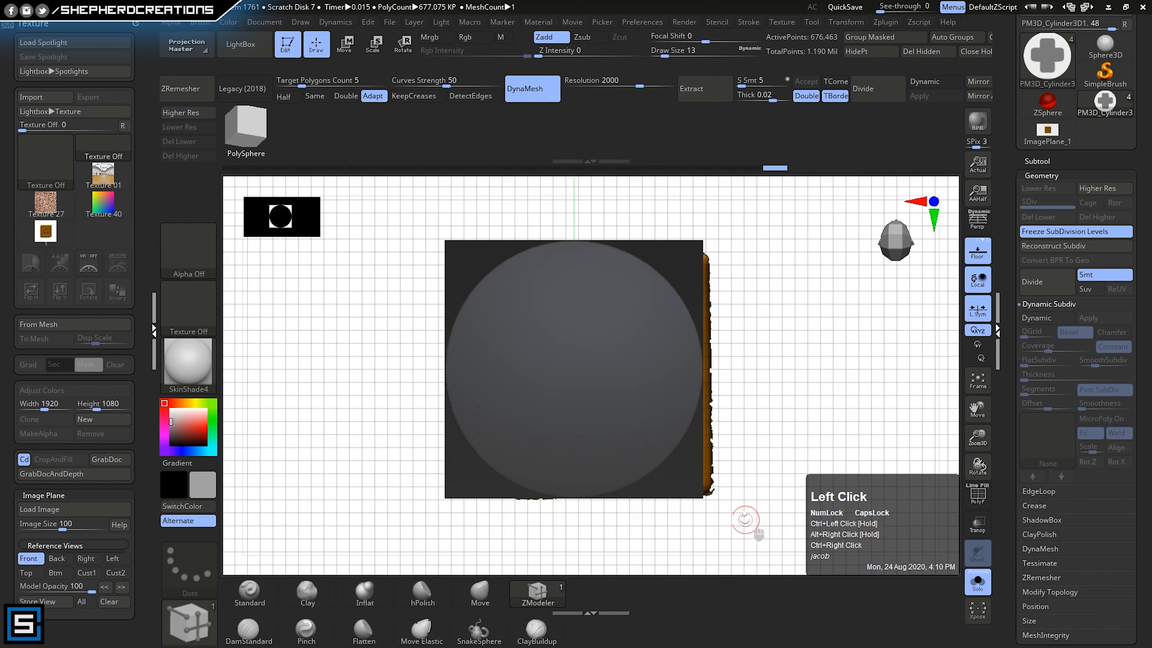
pyautogui.keyDown('ctrl'); pyautogui.moveTo(755, 327); pyautogui.dragTo(767, 365, button='right'); pyautogui.keyUp('ctrl')
pyautogui.keyDown('alt'); pyautogui.moveTo(848, 368); pyautogui.dragTo(796, 351, button='right'); pyautogui.keyUp('alt')
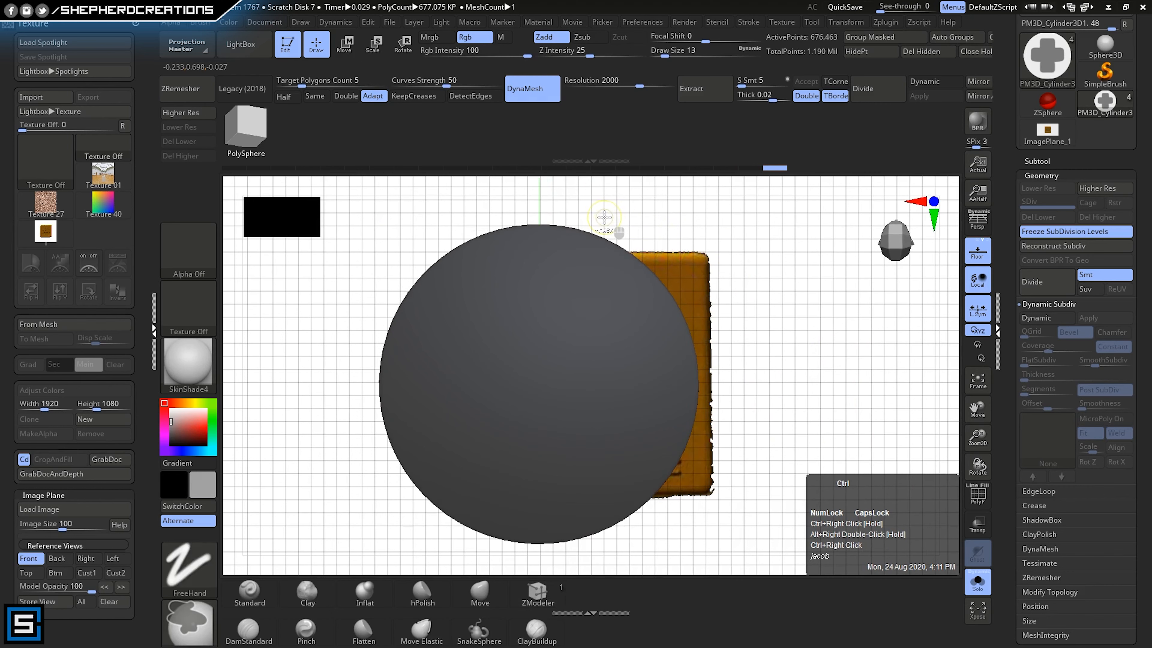
pyautogui.keyDown('ctrl'); pyautogui.moveTo(604, 217); pyautogui.dragTo(751, 345); pyautogui.keyUp('ctrl')
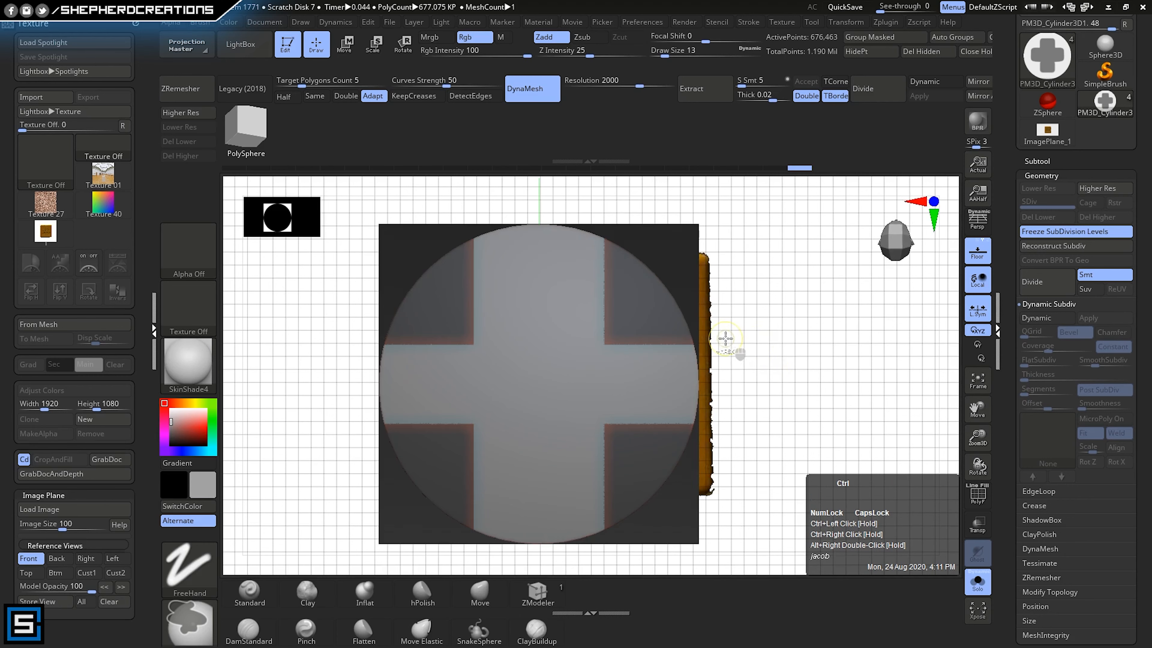
pyautogui.moveTo(732, 340)
pyautogui.keyDown('ctrl'); pyautogui.mouseDown()
pyautogui.moveTo(651, 342)
pyautogui.moveTo(581, 252)
pyautogui.moveTo(583, 196)
pyautogui.moveTo(602, 281)
pyautogui.moveTo(662, 347)
pyautogui.moveTo(707, 345)
pyautogui.mouseUp(); pyautogui.keyUp('ctrl')
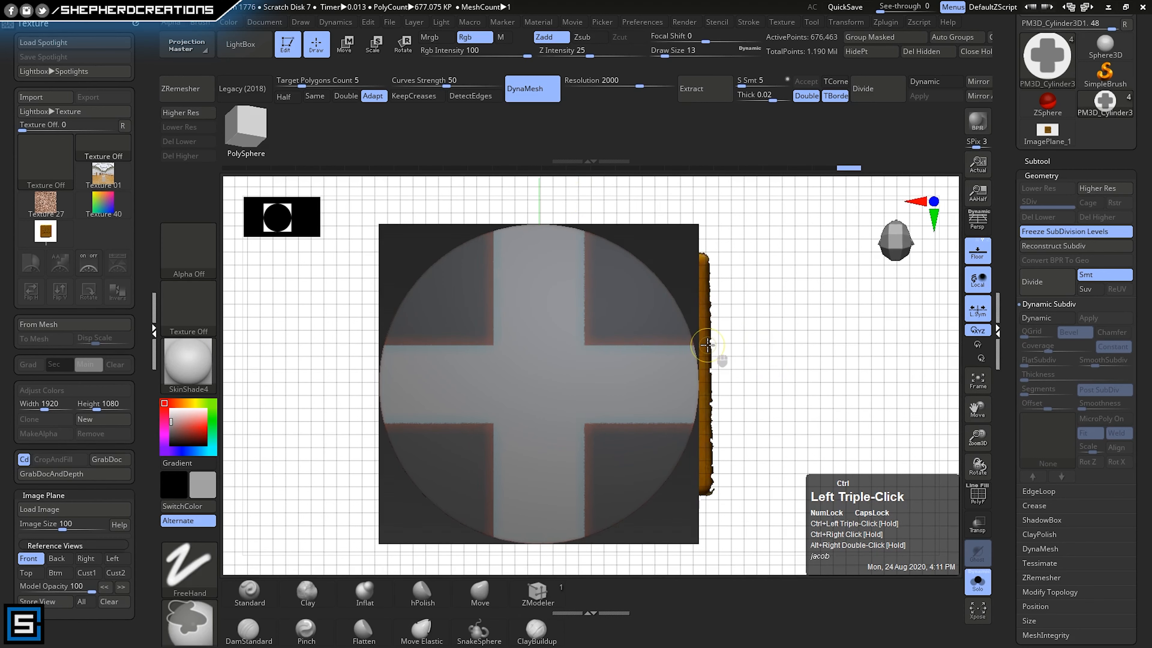
# - Mask off the outer ends of the cross's four arms along the cylinder's rim
pyautogui.moveTo(719, 246)
pyautogui.keyDown('ctrl'); pyautogui.mouseDown()
pyautogui.moveTo(410, 258)
pyautogui.moveTo(313, 204)
pyautogui.moveTo(331, 198)
pyautogui.moveTo(397, 563)
pyautogui.mouseUp(); pyautogui.keyUp('ctrl')
pyautogui.press('b')
pyautogui.press('z')
pyautogui.press('m')
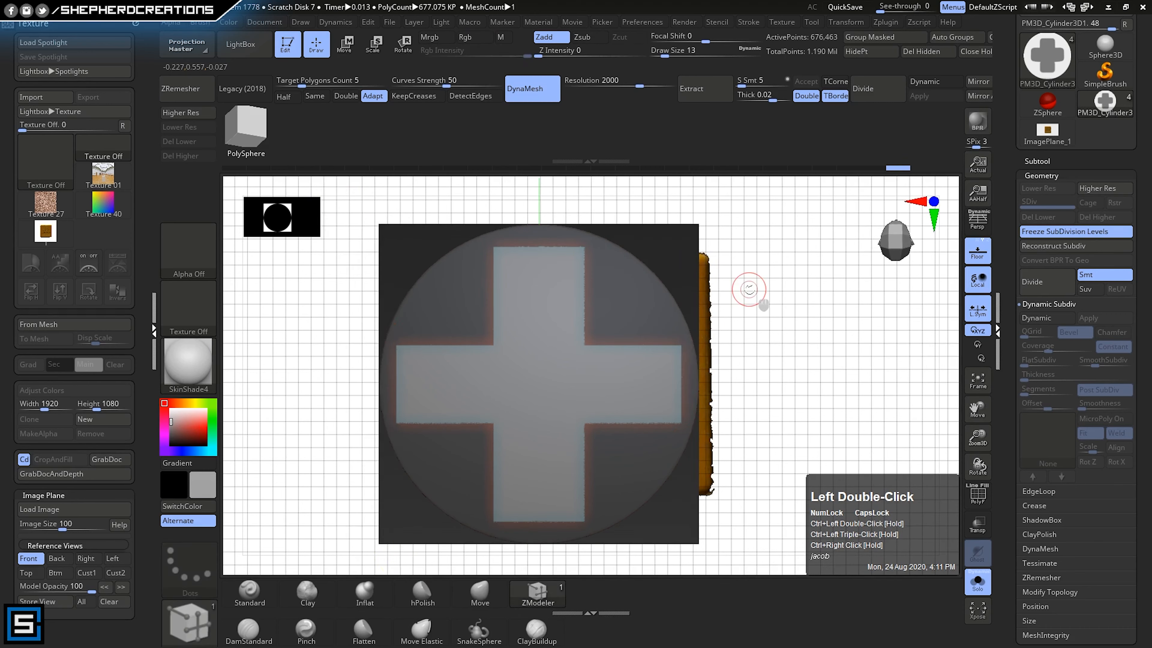
# - Extend the rectangular masks inward so that the cross's arms become narrower and slightly shorter
pyautogui.press('ctrl')
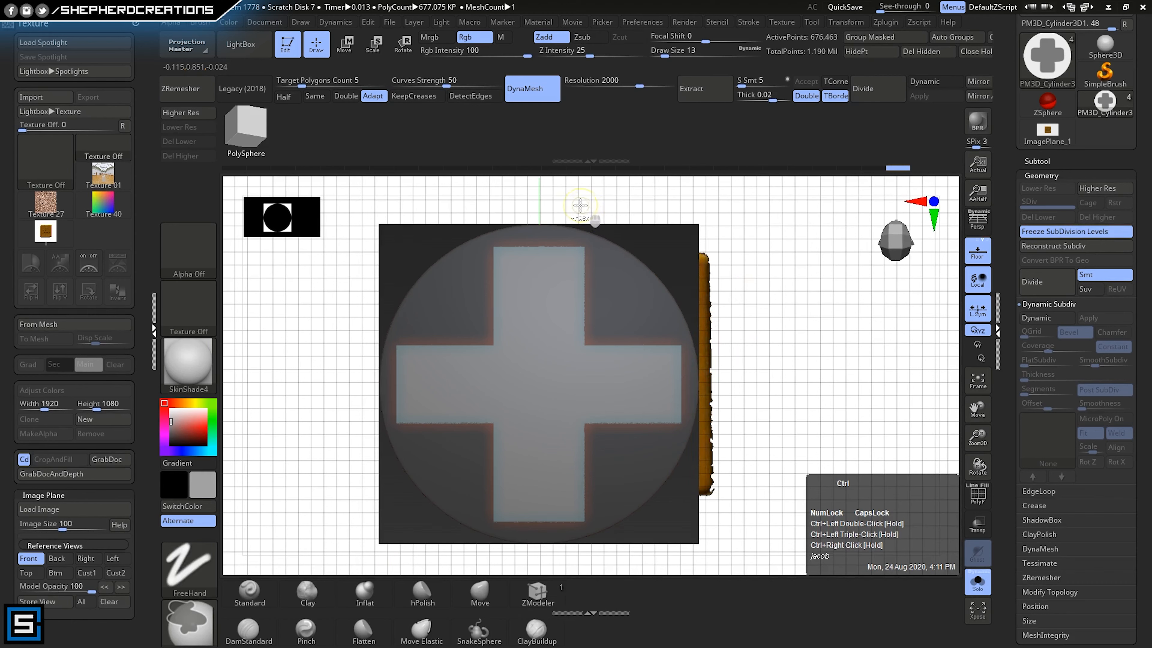
pyautogui.keyDown('ctrl'); pyautogui.moveTo(579, 206); pyautogui.dragTo(703, 350); pyautogui.keyUp('ctrl')
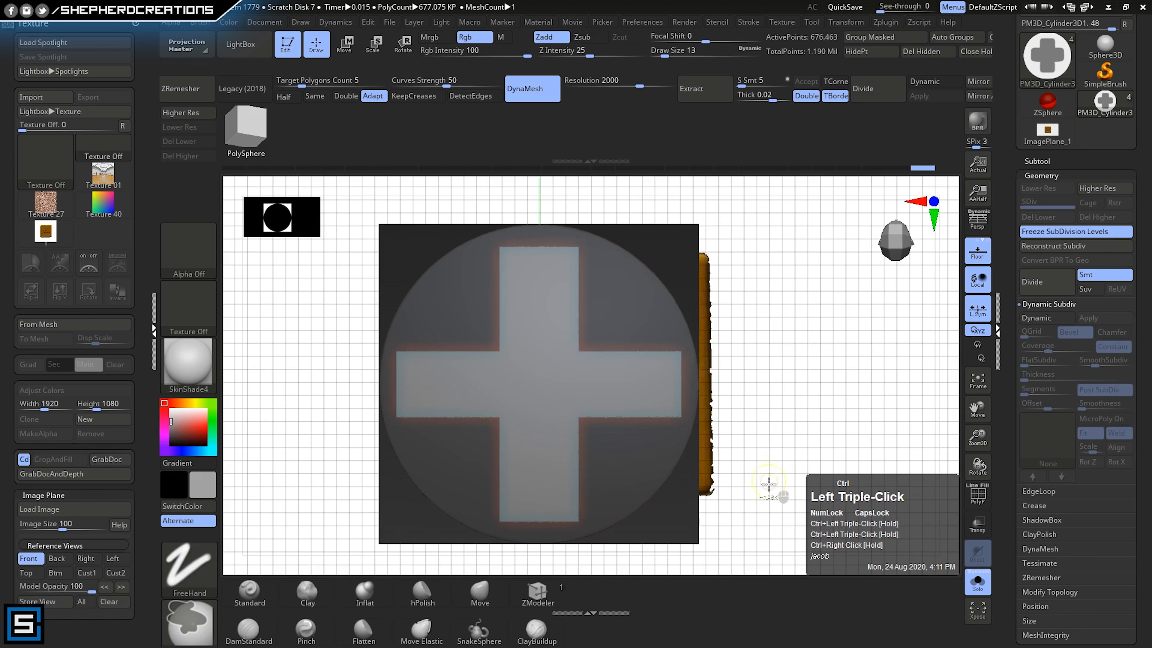
pyautogui.keyDown('ctrl'); pyautogui.moveTo(773, 512); pyautogui.dragTo(670, 267); pyautogui.keyUp('ctrl')
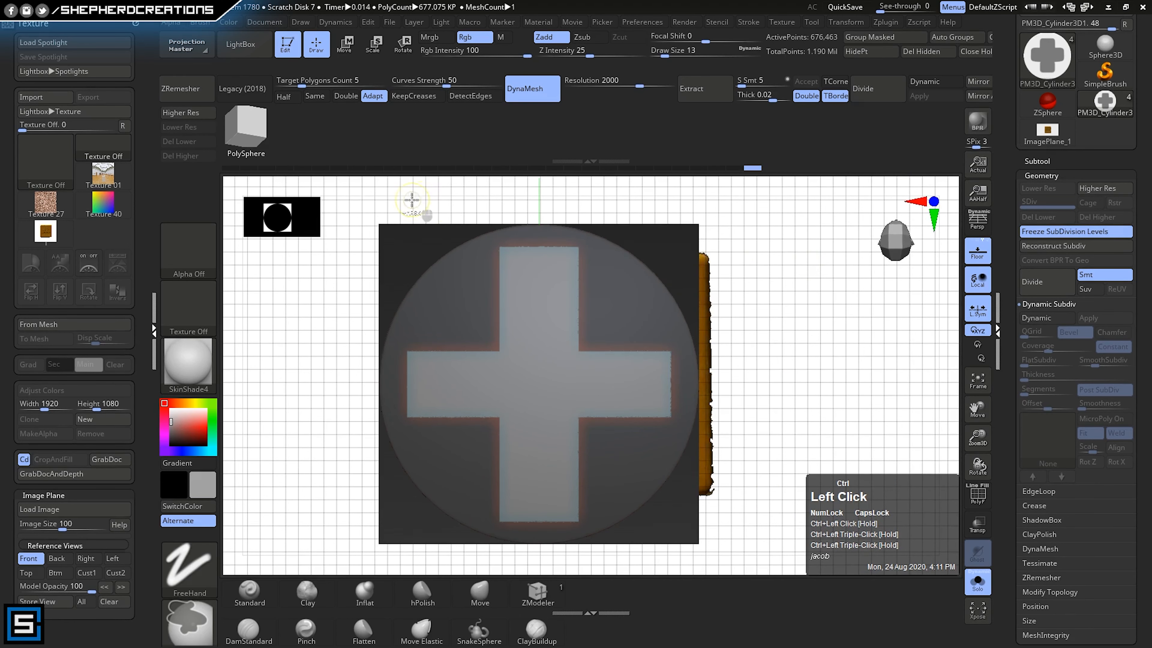
pyautogui.moveTo(417, 198)
pyautogui.keyDown('ctrl'); pyautogui.mouseDown()
pyautogui.moveTo(666, 263)
pyautogui.moveTo(709, 254)
pyautogui.mouseUp(); pyautogui.keyUp('ctrl')
# - Narrow the cross's vertical arm in small increments with rectangular masks along the inner corners
pyautogui.moveTo(738, 365)
pyautogui.mouseDown(button='right')
pyautogui.moveTo(761, 377)
pyautogui.moveTo(747, 345)
pyautogui.mouseUp(button='right')
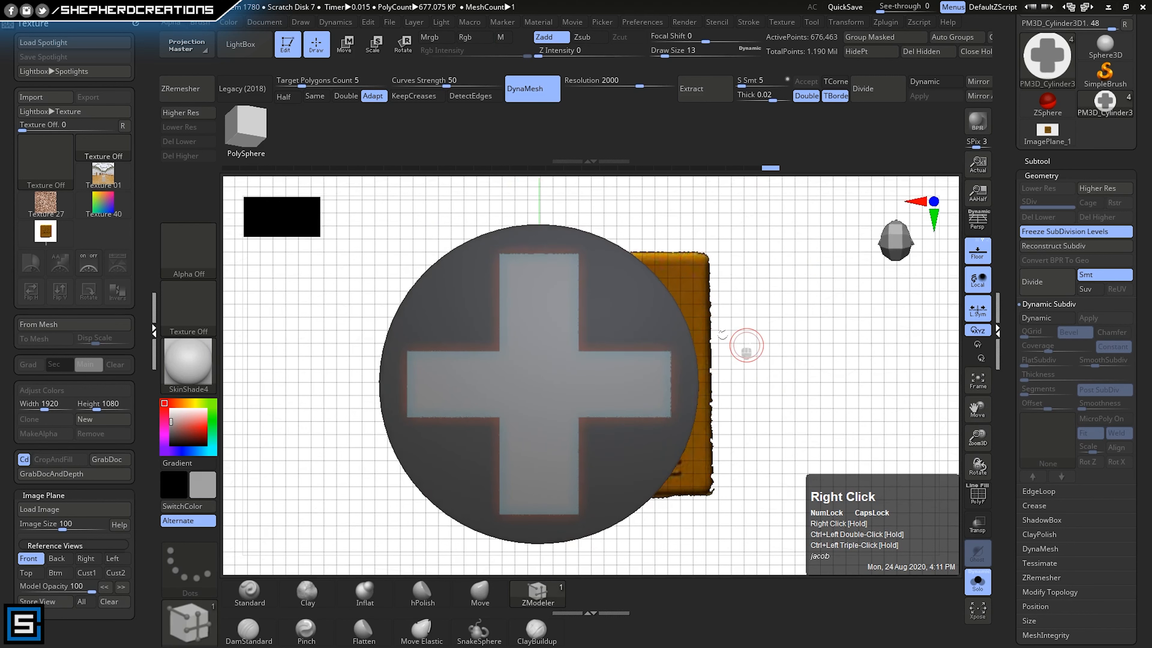
pyautogui.keyDown('ctrl'); pyautogui.moveTo(401, 201); pyautogui.dragTo(501, 350); pyautogui.keyUp('ctrl')
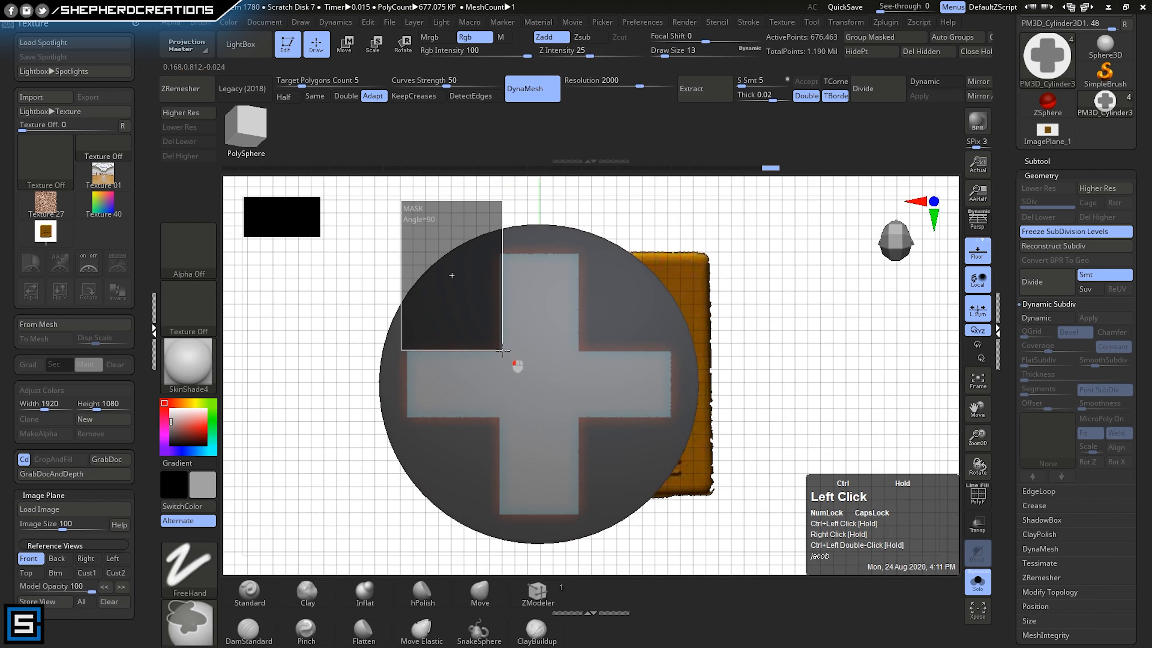
pyautogui.keyDown('ctrl'); pyautogui.moveTo(502, 351); pyautogui.dragTo(503, 352); pyautogui.keyUp('ctrl')
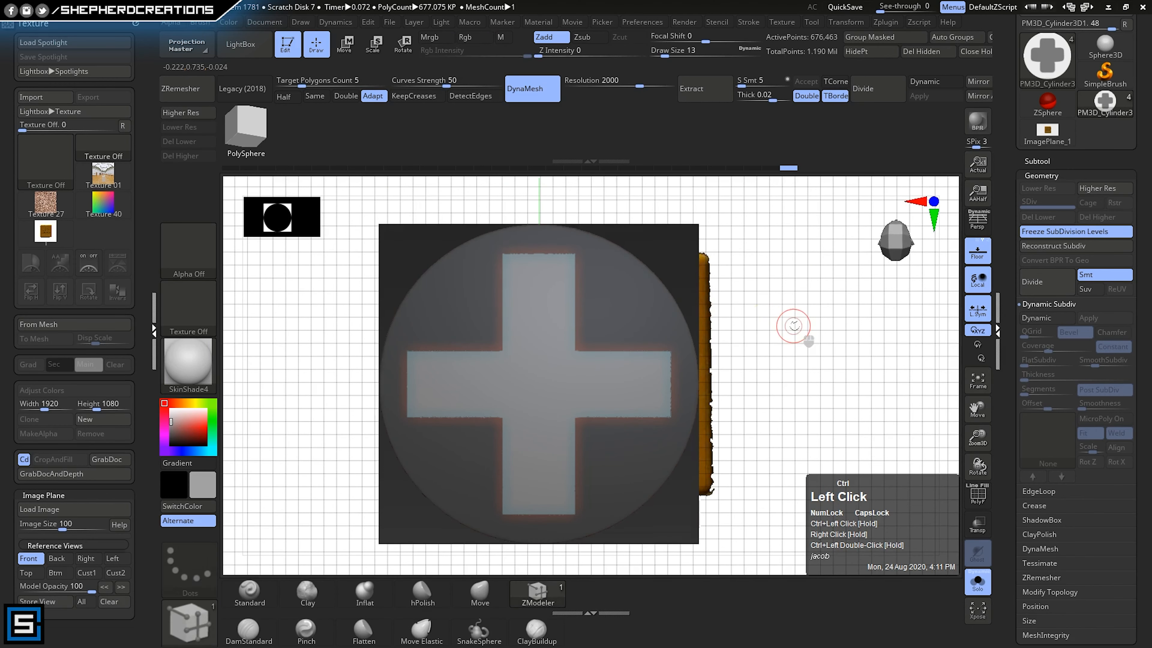
pyautogui.moveTo(805, 363)
pyautogui.mouseDown(button='right')
pyautogui.moveTo(848, 330)
pyautogui.moveTo(818, 368)
pyautogui.mouseUp(button='right')
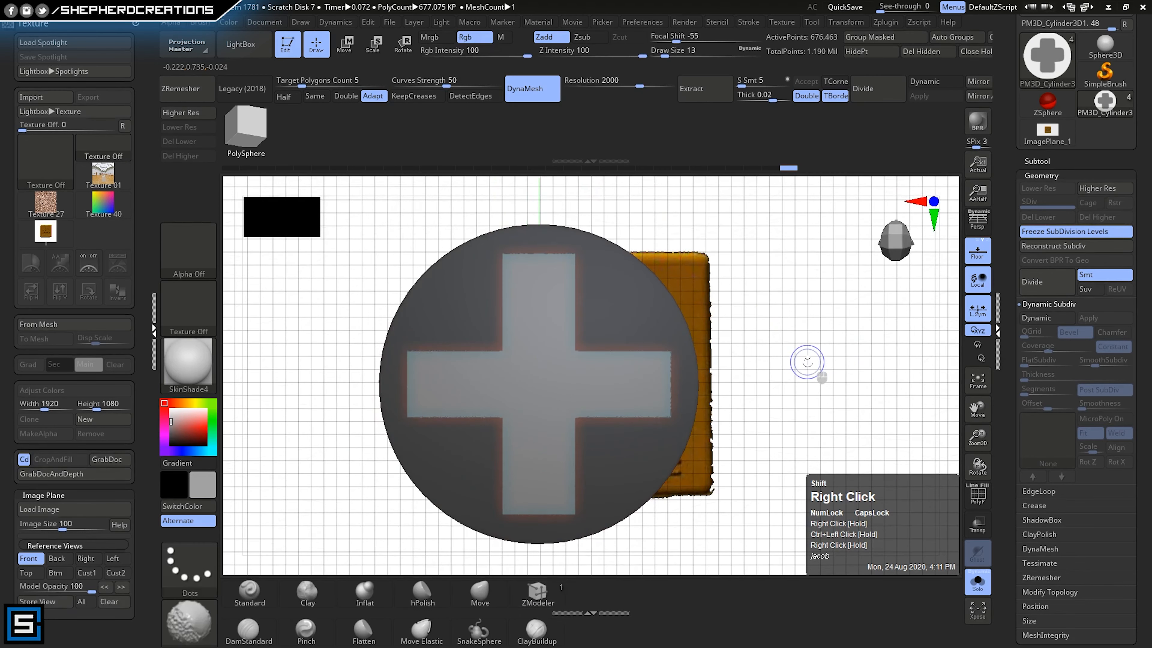
pyautogui.moveTo(782, 418)
pyautogui.mouseDown(button='right')
pyautogui.moveTo(787, 453)
pyautogui.moveTo(789, 400)
pyautogui.mouseUp(button='right')
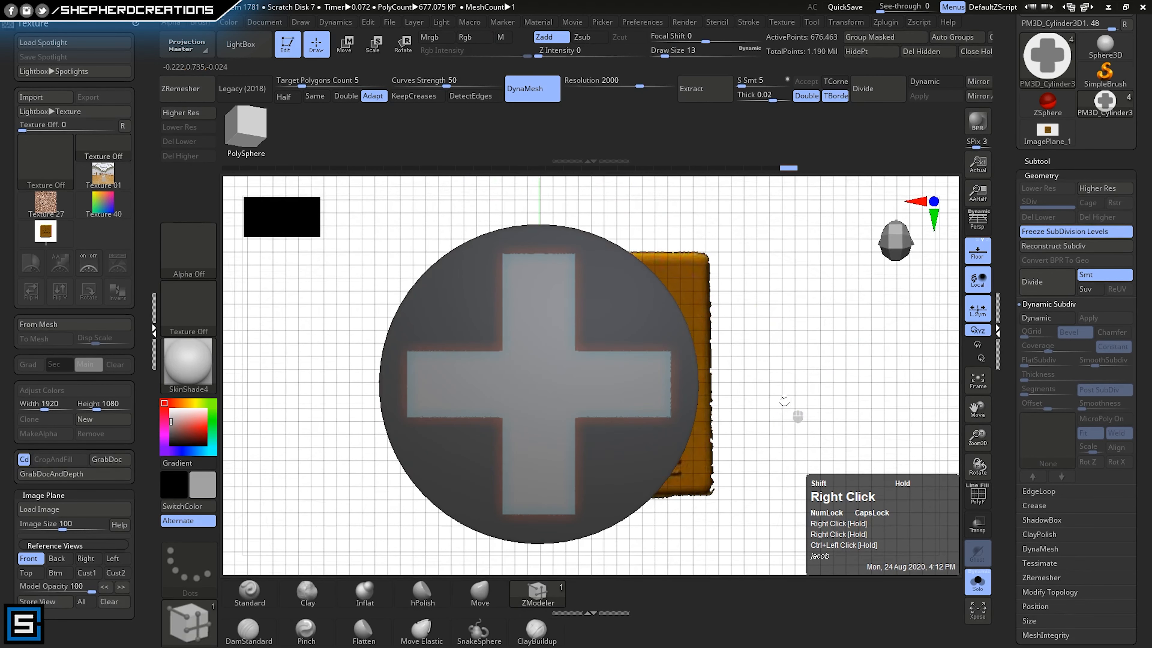
pyautogui.press('ctrl')
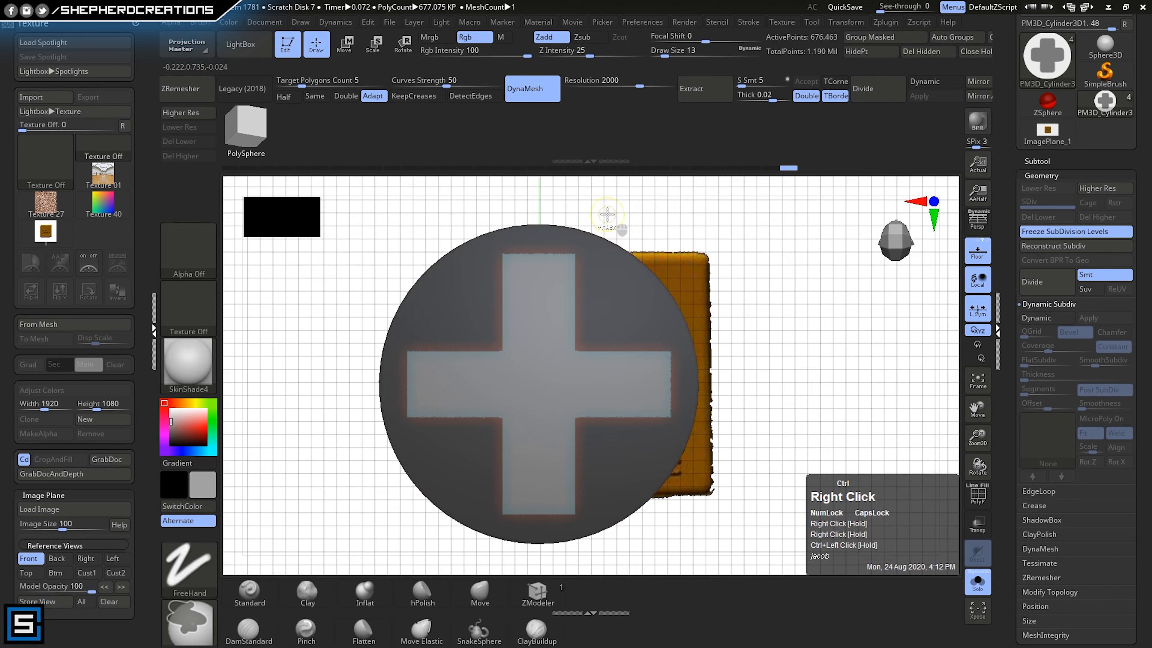
pyautogui.moveTo(689, 334); pyautogui.dragTo(694, 302, button='right')
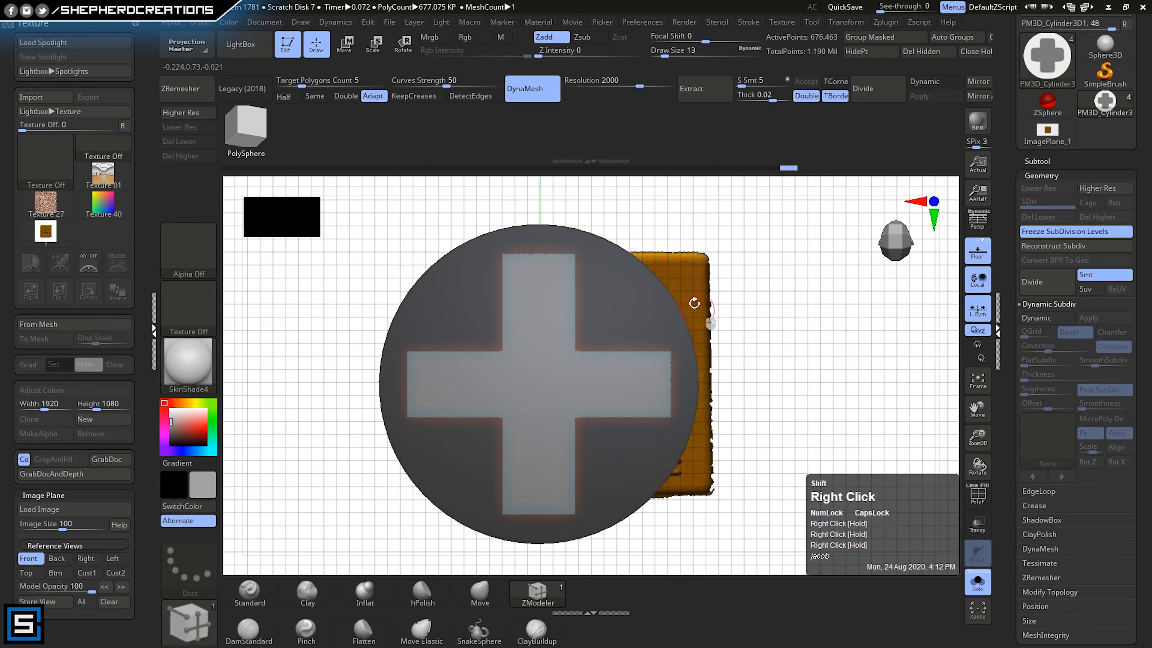
pyautogui.keyDown('ctrl'); pyautogui.moveTo(744, 238); pyautogui.dragTo(571, 351); pyautogui.keyUp('ctrl')
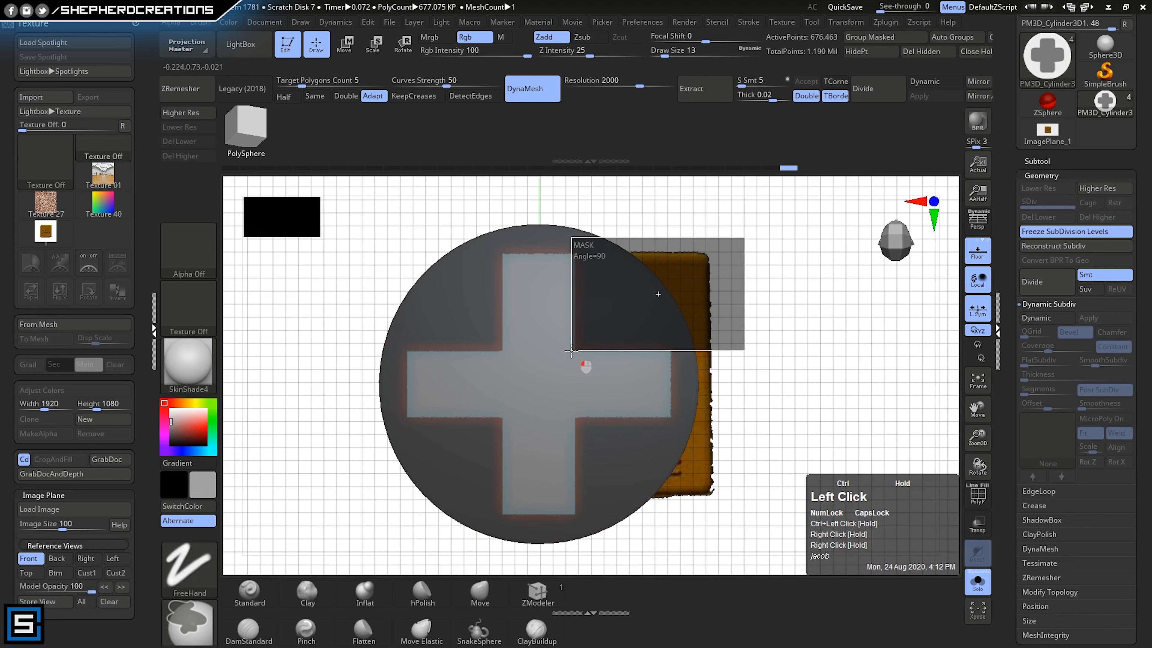
pyautogui.keyDown('ctrl'); pyautogui.moveTo(573, 351); pyautogui.dragTo(573, 352); pyautogui.keyUp('ctrl')
pyautogui.moveTo(802, 358)
pyautogui.mouseDown(button='right')
pyautogui.moveTo(792, 330)
pyautogui.moveTo(802, 350)
pyautogui.mouseUp(button='right')
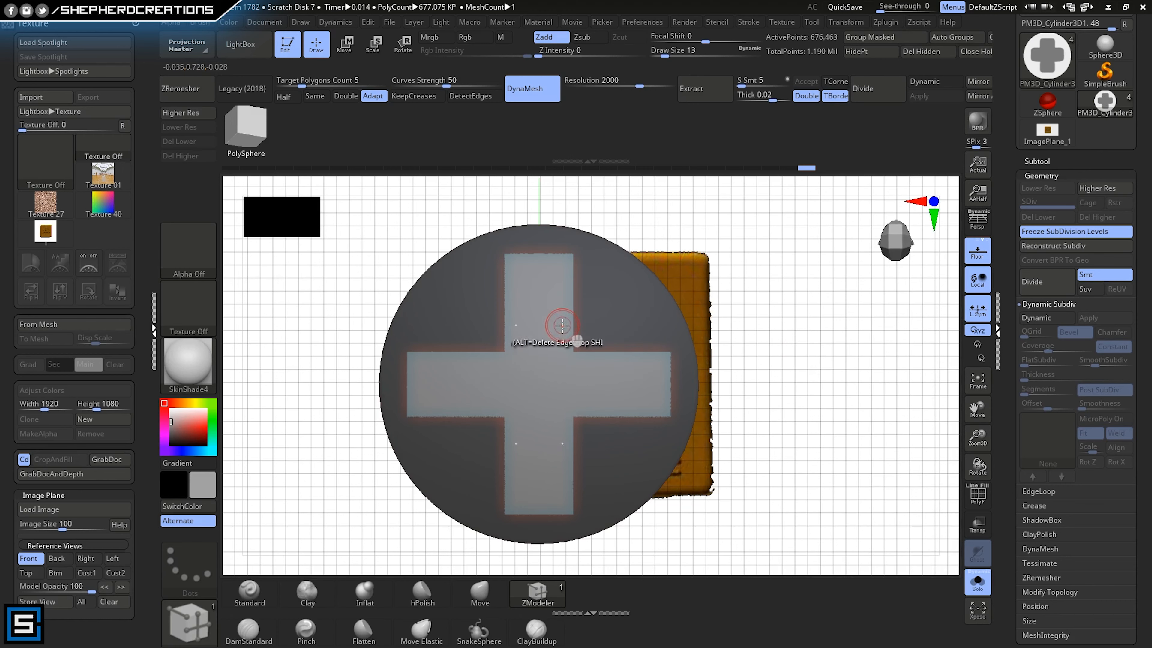
# - Shorten the cross's vertical and horizontal arms to matching lengths by masking their outer ends
pyautogui.moveTo(589, 370)
pyautogui.mouseDown(button='right')
pyautogui.moveTo(637, 381)
pyautogui.moveTo(617, 390)
pyautogui.moveTo(608, 386)
pyautogui.moveTo(655, 368)
pyautogui.moveTo(663, 381)
pyautogui.moveTo(642, 419)
pyautogui.moveTo(622, 346)
pyautogui.mouseUp(button='right')
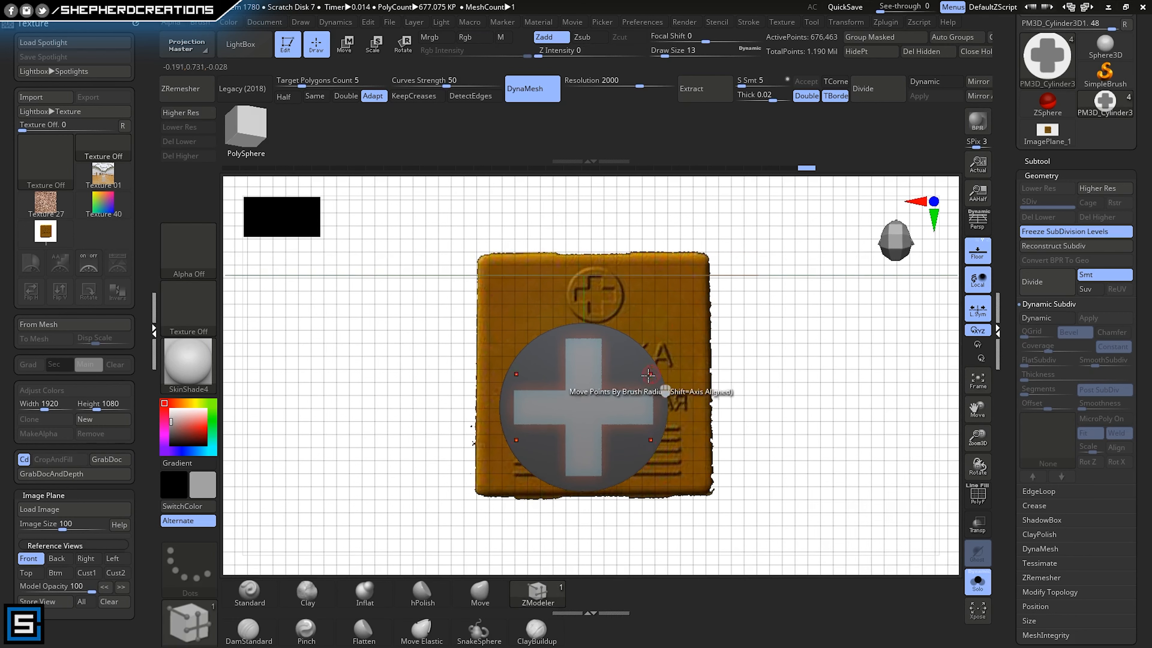
pyautogui.keyDown('alt'); pyautogui.moveTo(648, 375); pyautogui.dragTo(567, 401, button='right'); pyautogui.keyUp('alt')
pyautogui.keyDown('ctrl'); pyautogui.moveTo(453, 215); pyautogui.dragTo(755, 343); pyautogui.keyUp('ctrl')
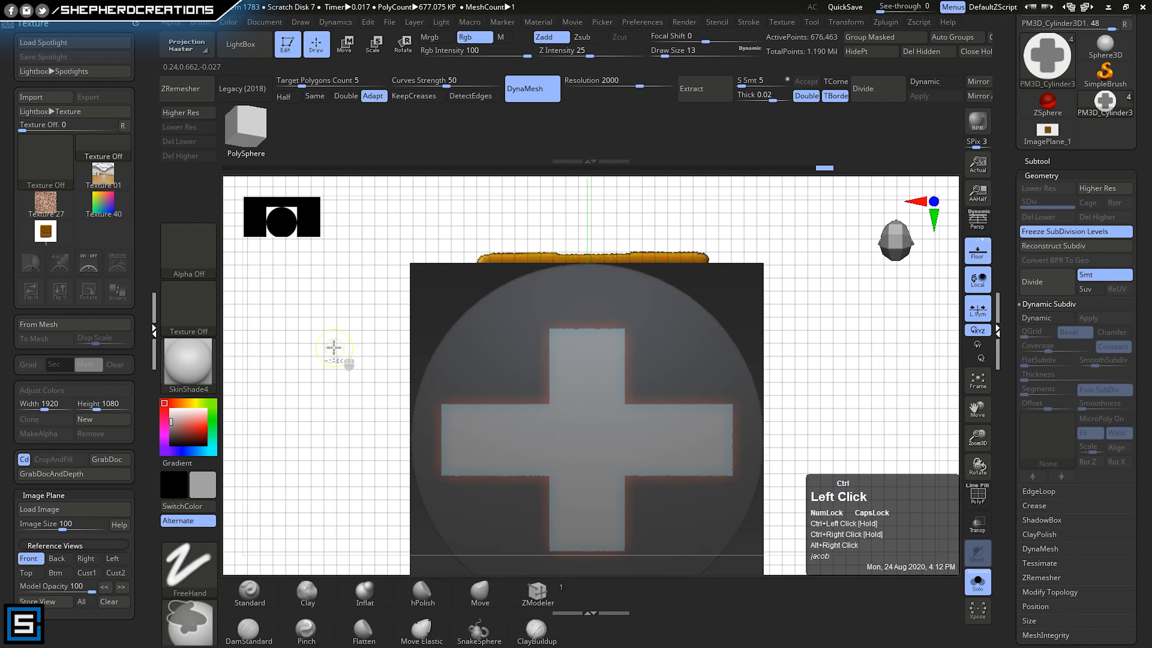
pyautogui.keyDown('ctrl'); pyautogui.moveTo(334, 332); pyautogui.dragTo(475, 545); pyautogui.keyUp('ctrl')
pyautogui.keyDown('ctrl'); pyautogui.moveTo(422, 490); pyautogui.dragTo(363, 401, button='right'); pyautogui.keyUp('ctrl')
pyautogui.keyDown('alt'); pyautogui.moveTo(500, 428); pyautogui.dragTo(519, 367, button='right'); pyautogui.keyUp('alt')
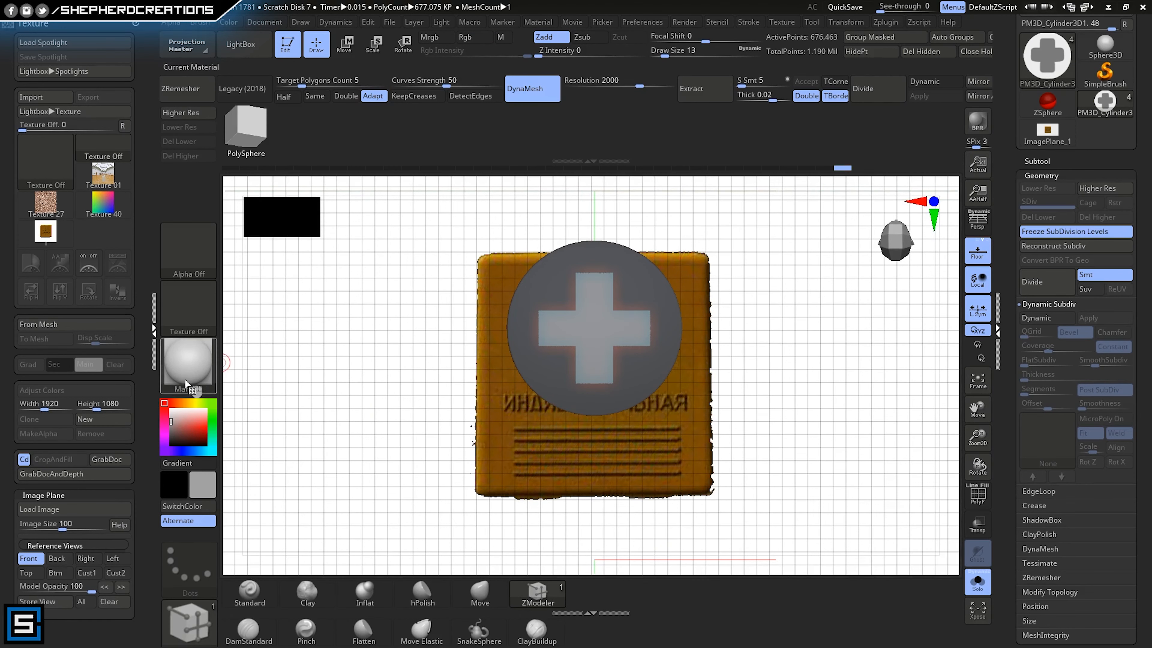
# - Mask the rear part of the cylinder from a side view, keeping only the front cross unmasked
pyautogui.moveTo(727, 404); pyautogui.dragTo(730, 391, button='right')
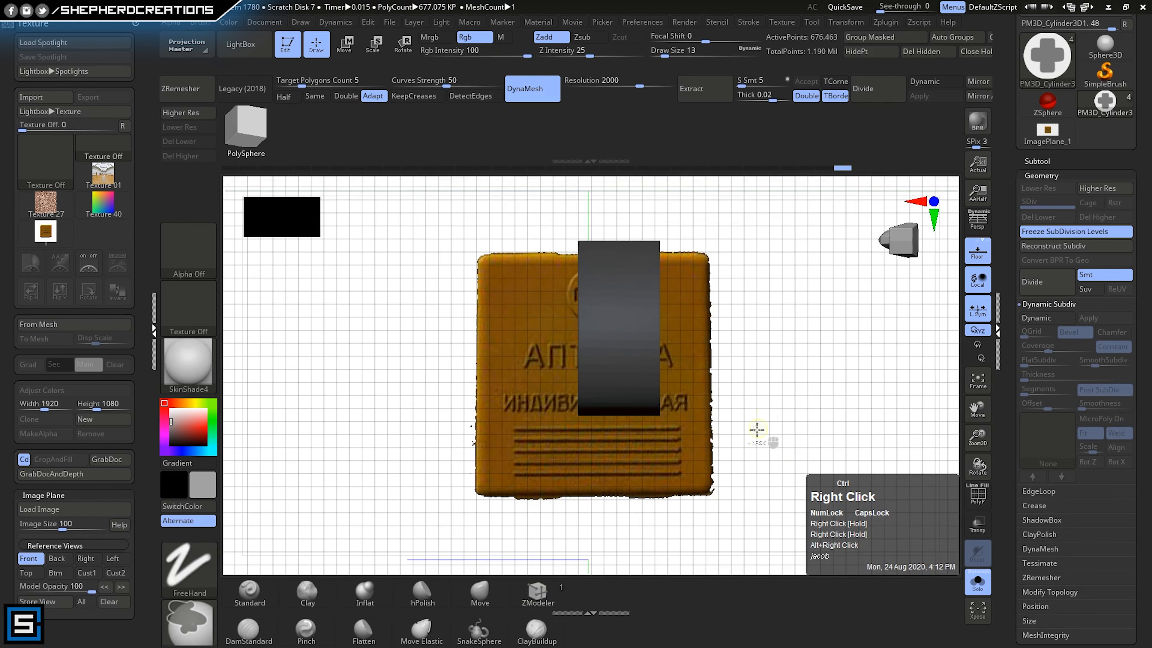
pyautogui.keyDown('ctrl'); pyautogui.moveTo(764, 470); pyautogui.dragTo(673, 384); pyautogui.keyUp('ctrl')
pyautogui.keyDown('ctrl'); pyautogui.moveTo(664, 335); pyautogui.dragTo(604, 205); pyautogui.keyUp('ctrl')
pyautogui.moveTo(604, 216); pyautogui.dragTo(573, 364, button='right')
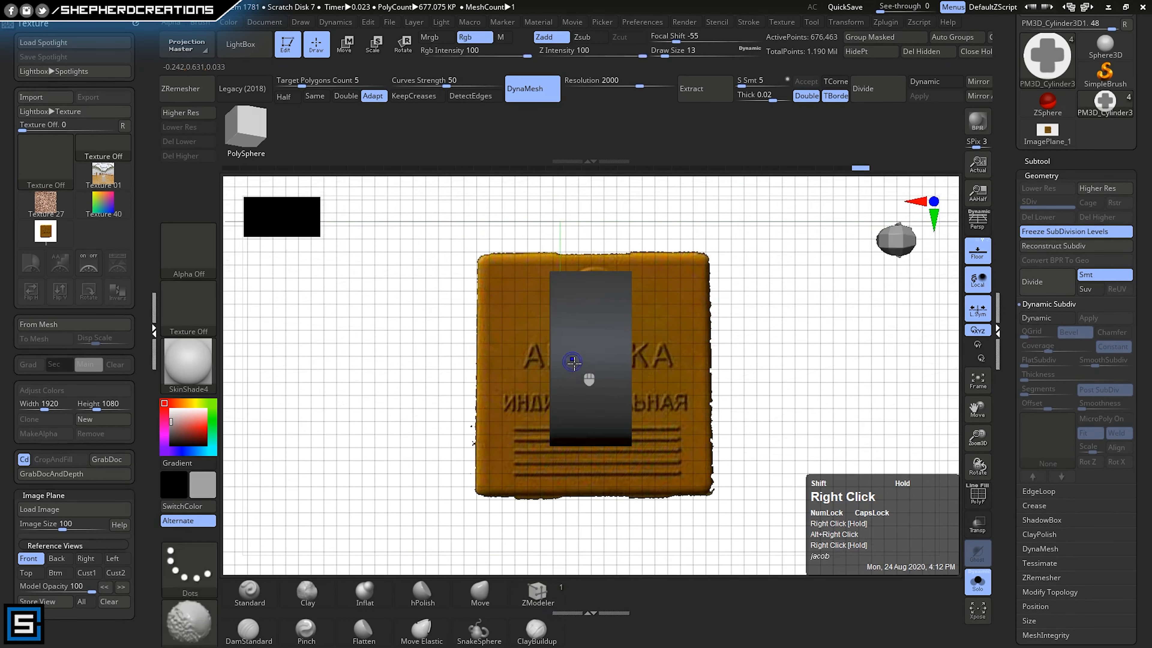
# - Sink the unmasked cross into the cylinder's front face using the Inflate deformation at about -49
pyautogui.click(1050, 176)
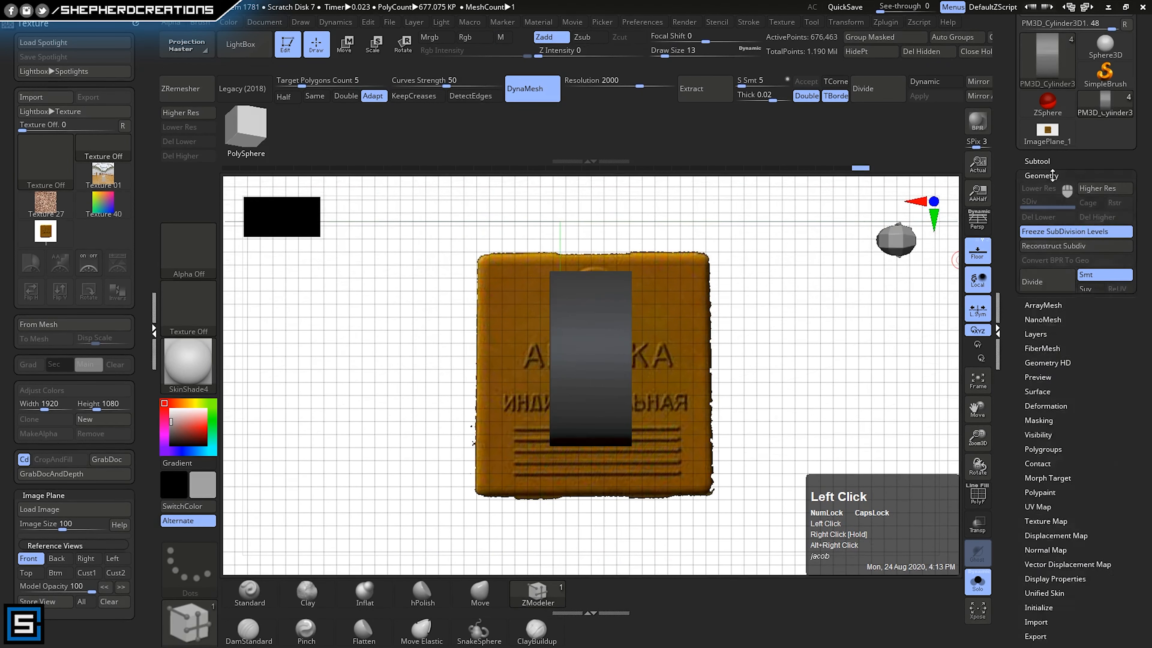
pyautogui.click(1041, 289)
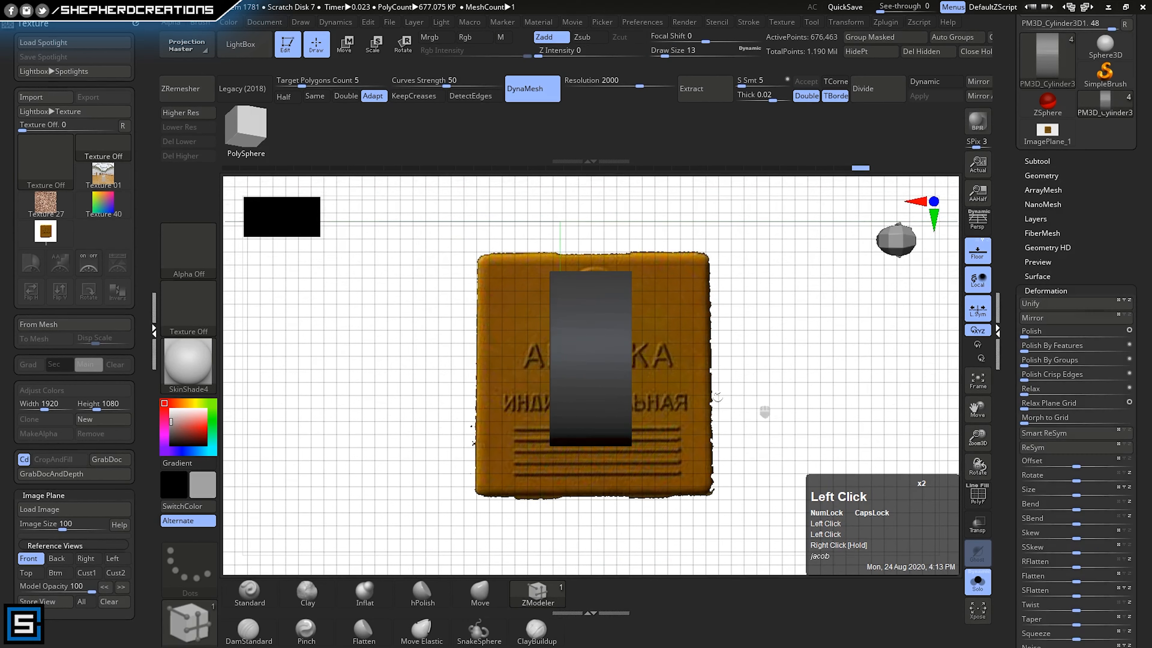
pyautogui.moveTo(589, 391); pyautogui.dragTo(587, 510, button='right')
pyautogui.keyDown('alt'); pyautogui.moveTo(584, 453); pyautogui.dragTo(782, 501, button='right'); pyautogui.keyUp('alt')
pyautogui.keyDown('ctrl'); pyautogui.moveTo(677, 445); pyautogui.dragTo(641, 392, button='right'); pyautogui.keyUp('ctrl')
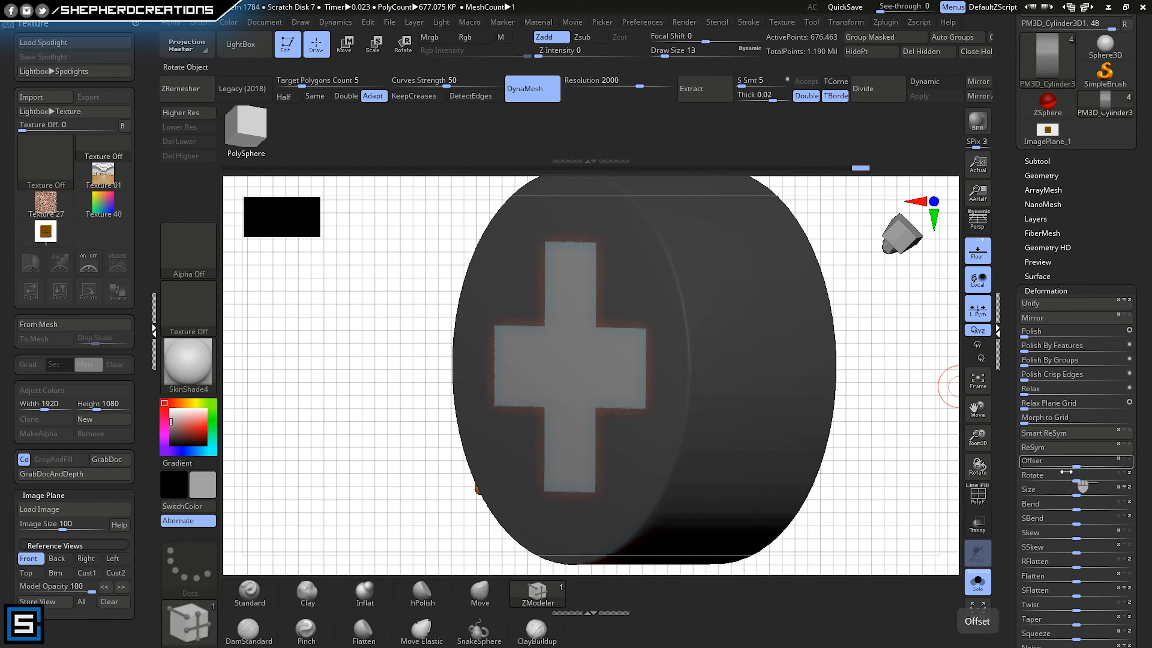
pyautogui.moveTo(1142, 542); pyautogui.dragTo(1139, 470)
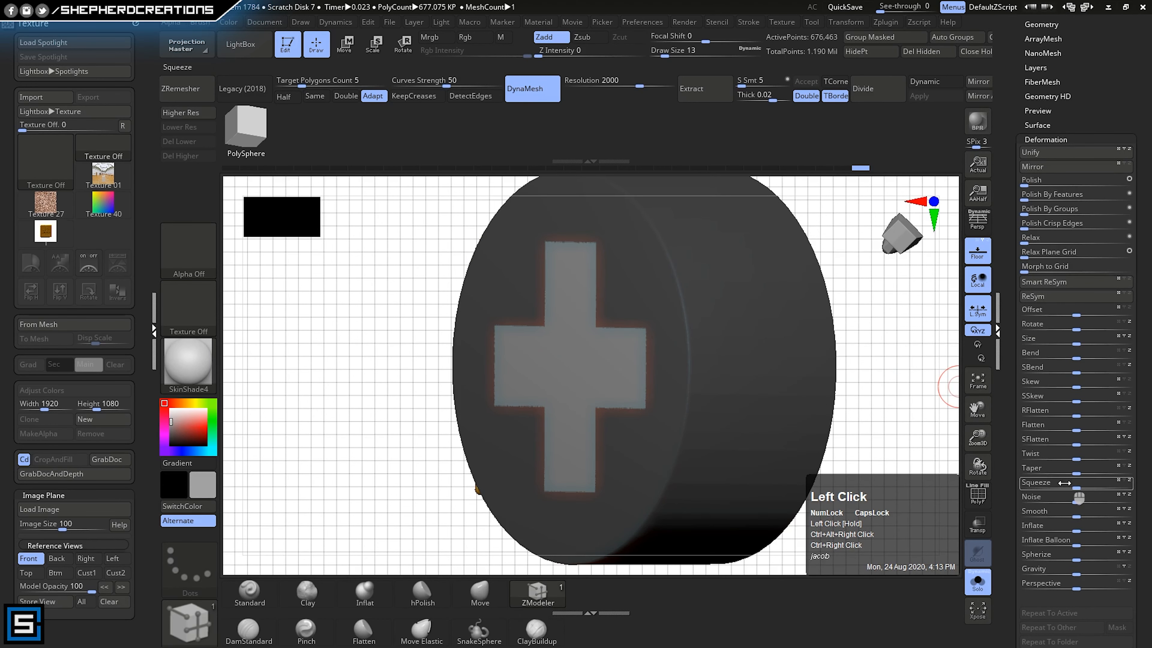
pyautogui.click(1074, 530)
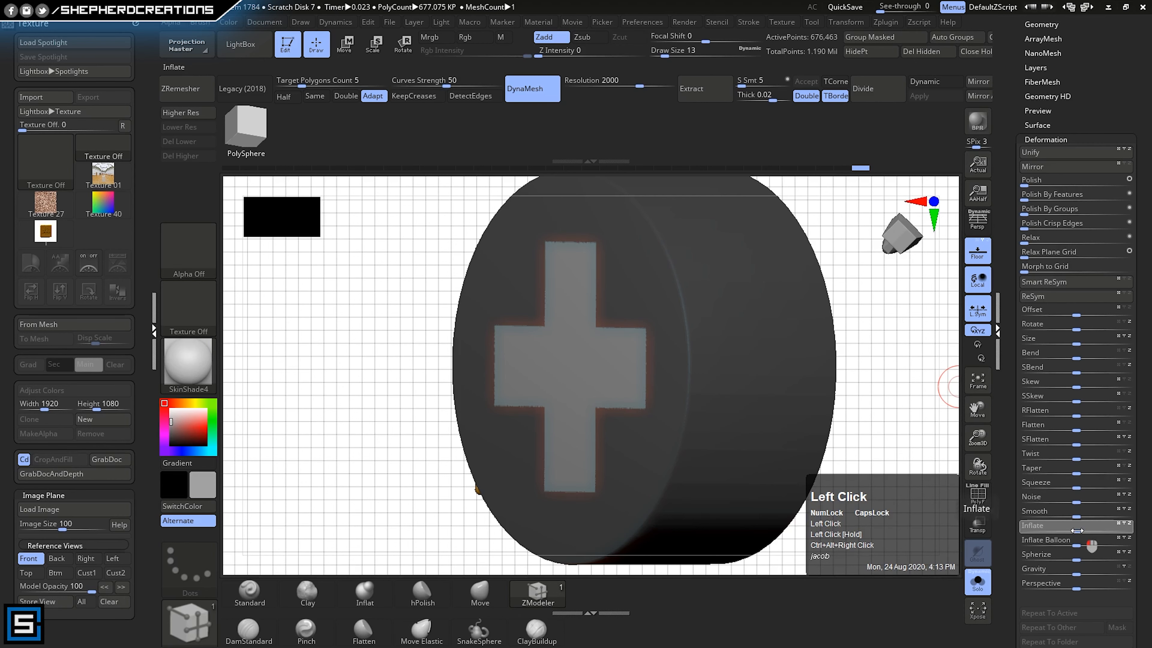
pyautogui.moveTo(1072, 531); pyautogui.dragTo(1068, 530)
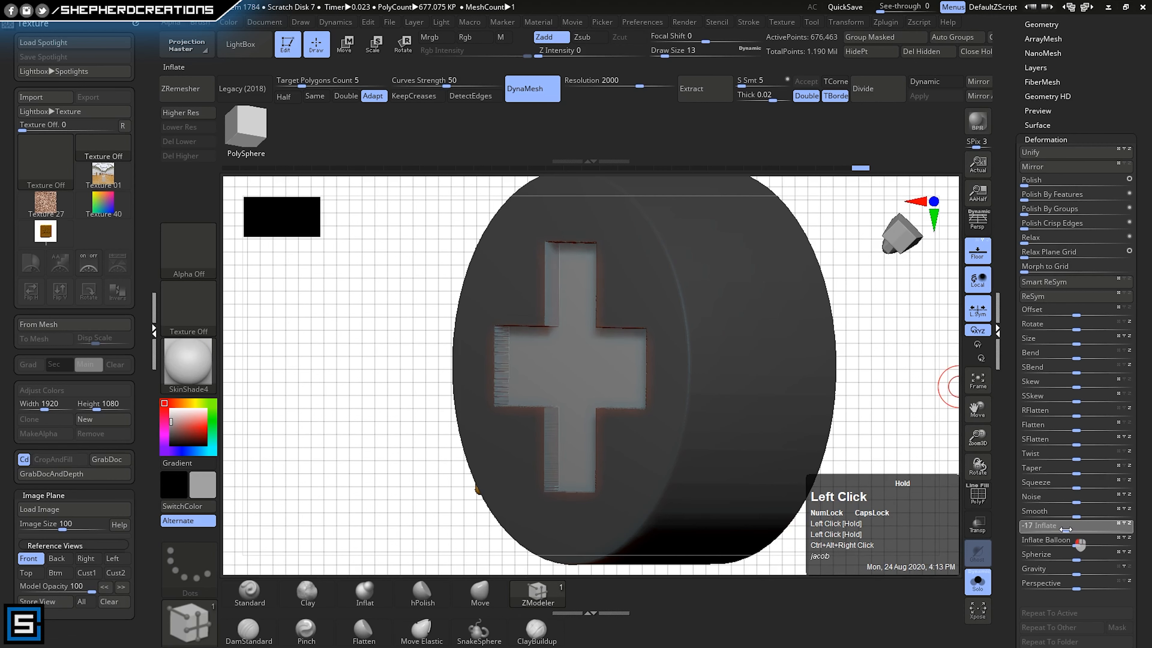
pyautogui.moveTo(1065, 529); pyautogui.dragTo(1048, 524)
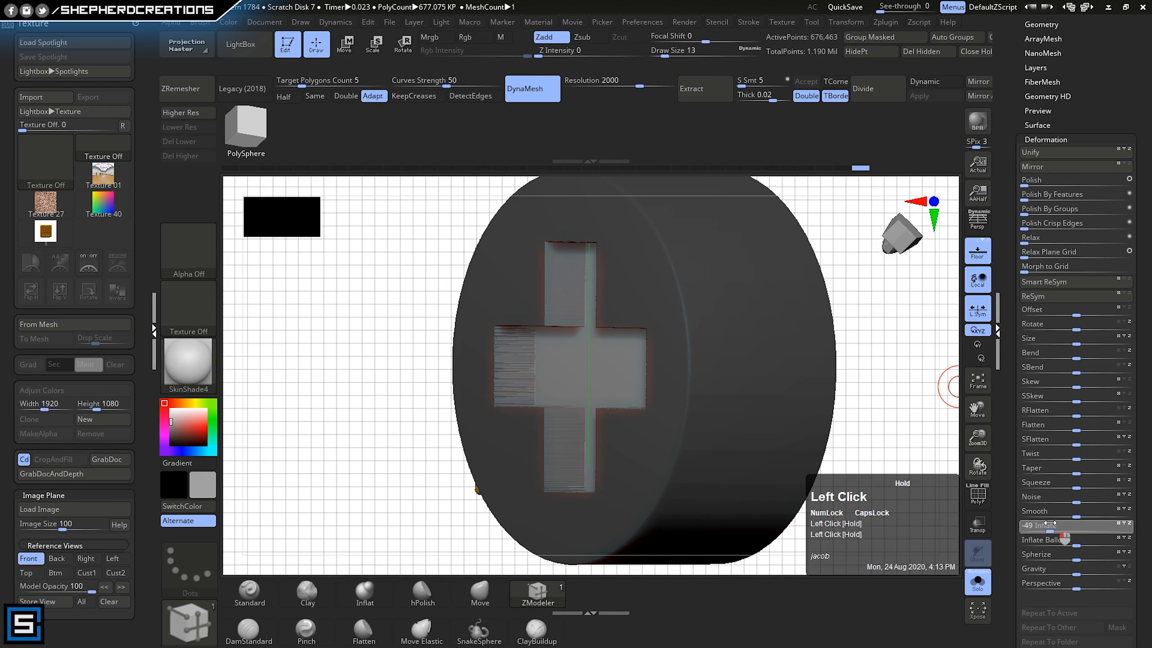
pyautogui.moveTo(1049, 523); pyautogui.dragTo(1049, 523)
# - Clear the cylinder's mask and rebuild its mesh with DynaMesh at resolution 2000
pyautogui.moveTo(694, 453); pyautogui.dragTo(728, 463, button='right')
pyautogui.keyDown('ctrl'); pyautogui.moveTo(784, 417); pyautogui.dragTo(820, 391); pyautogui.keyUp('ctrl')
pyautogui.keyDown('ctrl'); pyautogui.moveTo(814, 420); pyautogui.dragTo(744, 349, button='right'); pyautogui.keyUp('ctrl')
pyautogui.keyDown('alt'); pyautogui.moveTo(744, 349); pyautogui.dragTo(791, 340, button='right'); pyautogui.keyUp('alt')
pyautogui.click(531, 93)
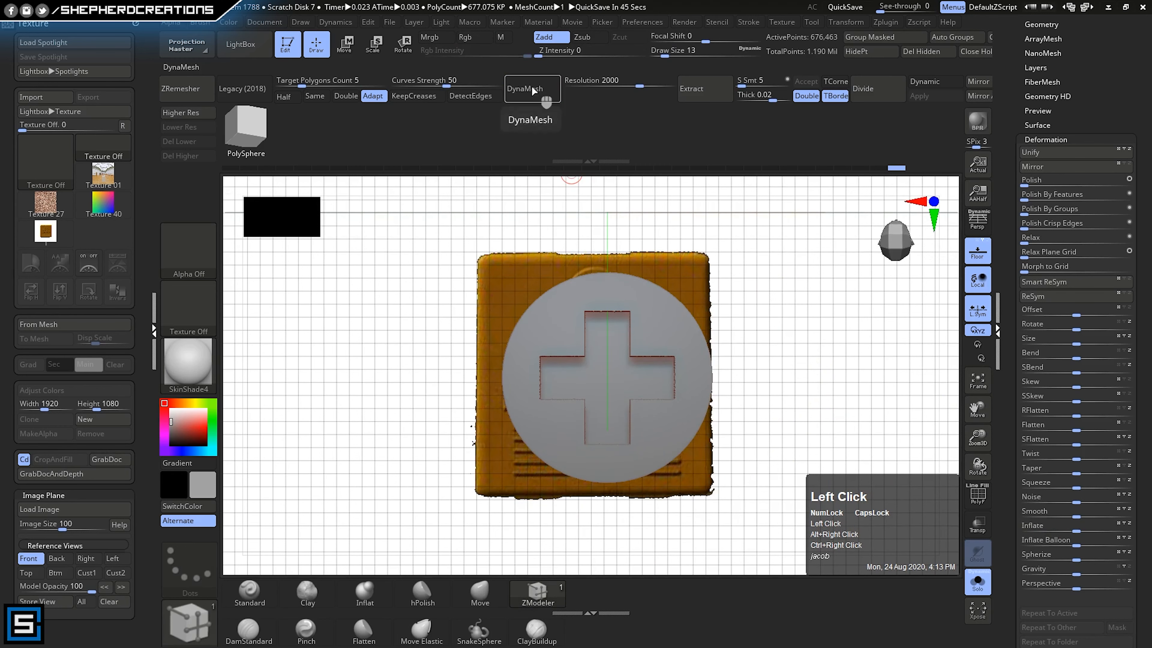
pyautogui.click(531, 86)
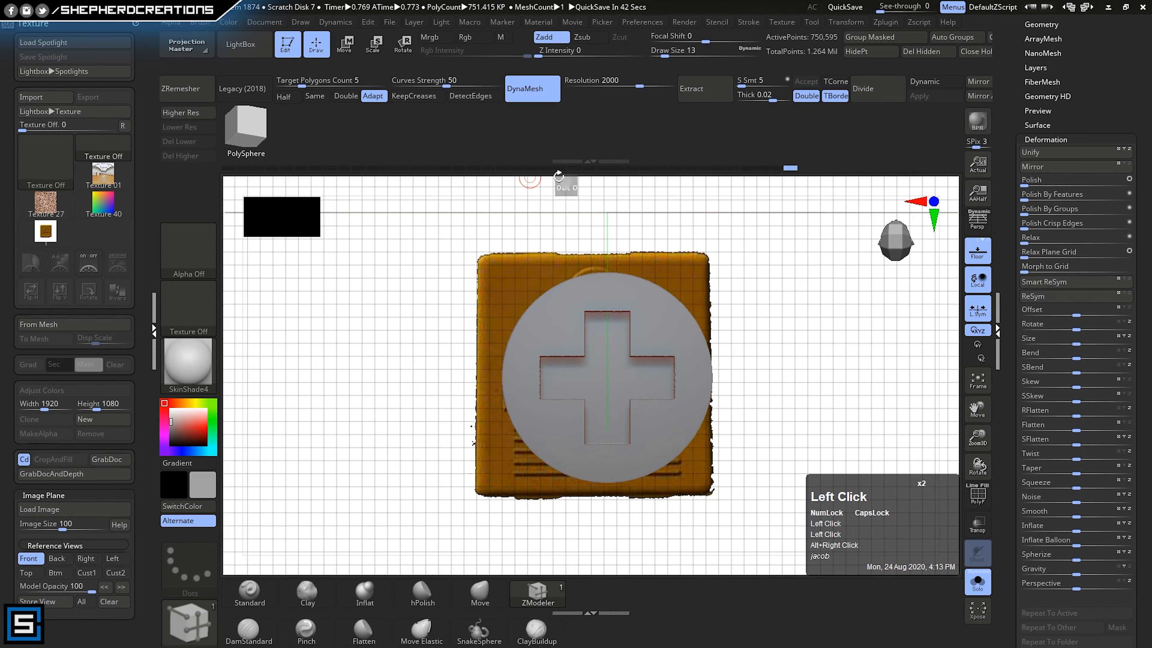
# - Soften the whole cylinder with the Smooth deformation
pyautogui.moveTo(648, 327); pyautogui.dragTo(646, 276, button='right')
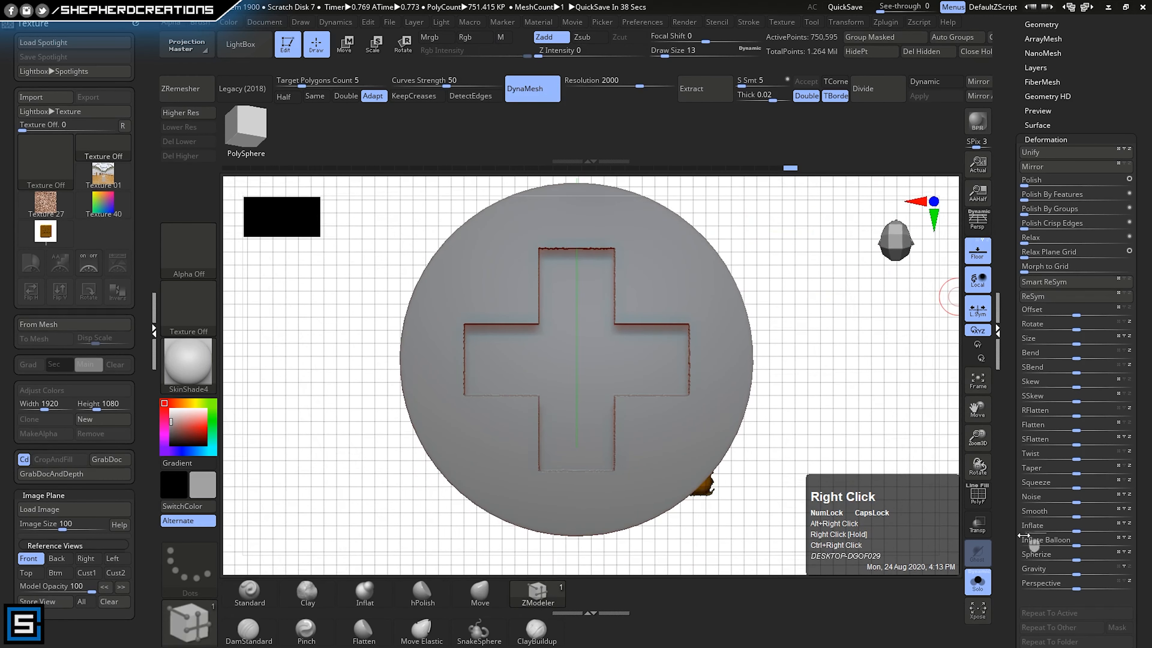
pyautogui.moveTo(1076, 512); pyautogui.dragTo(1109, 515)
pyautogui.moveTo(658, 405); pyautogui.dragTo(687, 401, button='right')
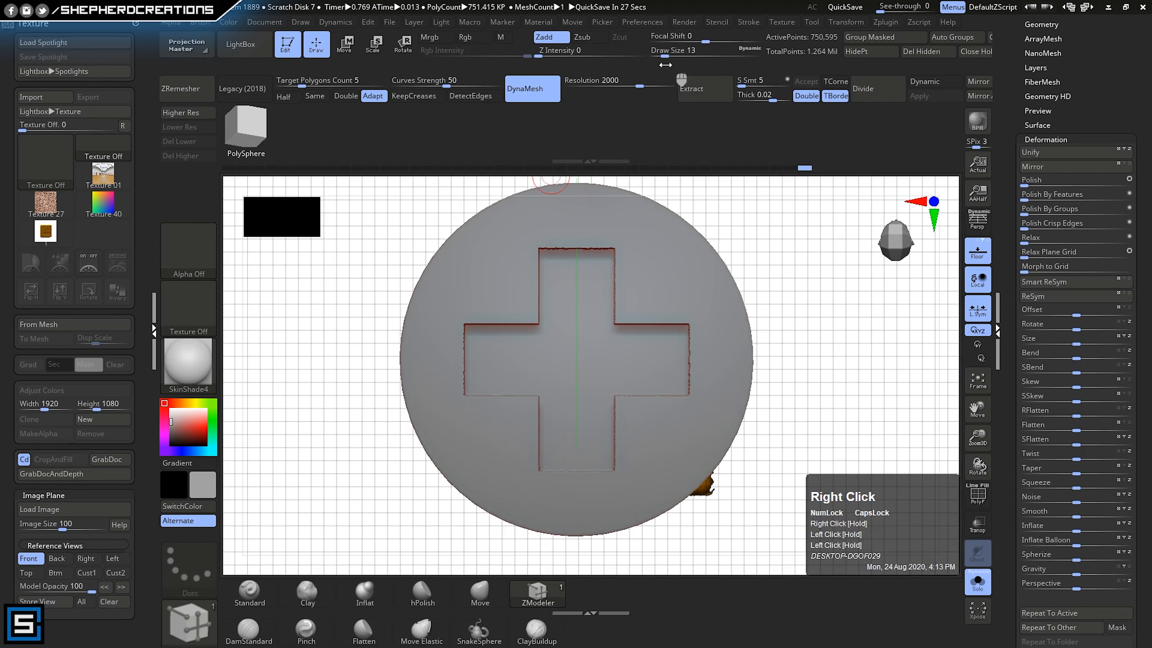
# - Set the Smooth brush to Draw Size 101 and Z Intensity 5, and lightly smooth the cross's recess
pyautogui.click(260, 594)
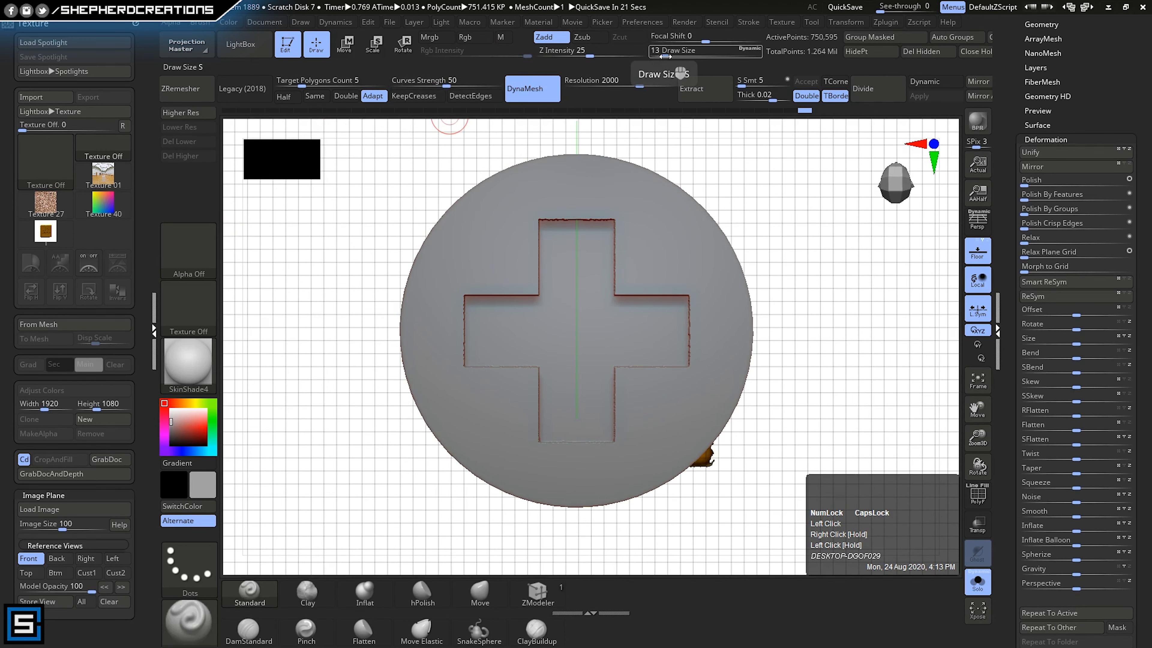
pyautogui.moveTo(661, 59)
pyautogui.mouseDown()
pyautogui.moveTo(690, 58)
pyautogui.moveTo(593, 57)
pyautogui.mouseUp()
pyautogui.press('shift')
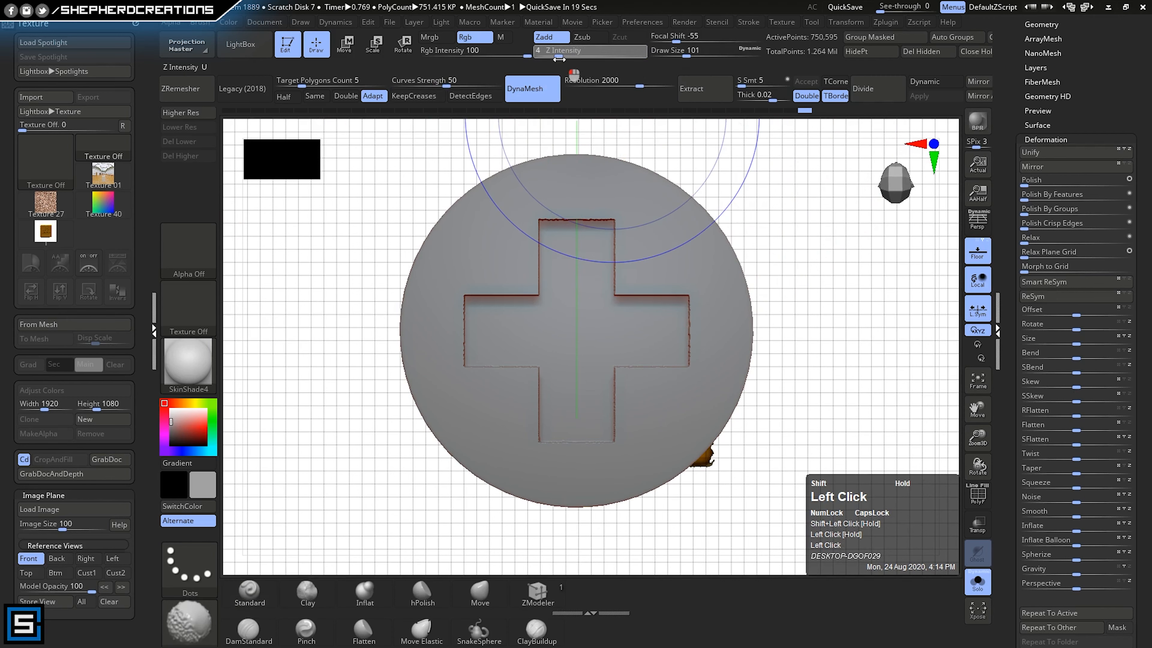
pyautogui.keyDown('shift'); pyautogui.click(580, 307); pyautogui.keyUp('shift')
pyautogui.keyDown('shift'); pyautogui.click(576, 314); pyautogui.keyUp('shift')
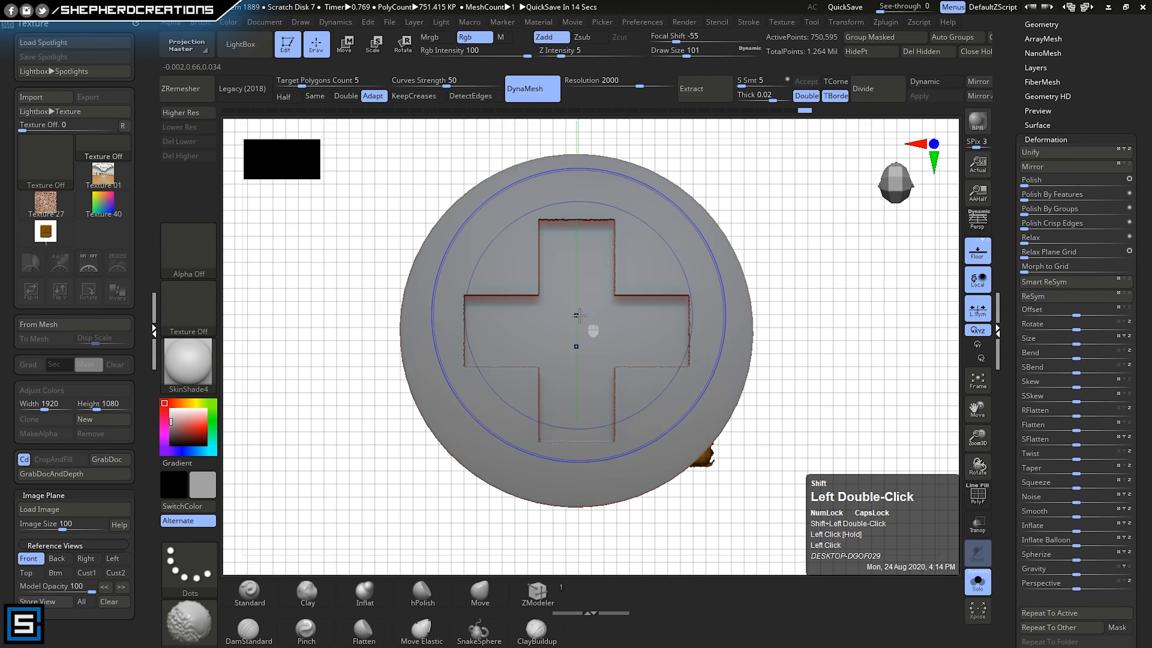
pyautogui.keyDown('shift'); pyautogui.click(585, 302); pyautogui.keyUp('shift')
pyautogui.keyDown('shift'); pyautogui.click(589, 298); pyautogui.keyUp('shift')
pyautogui.keyDown('shift'); pyautogui.moveTo(576, 275); pyautogui.dragTo(507, 296); pyautogui.keyUp('shift')
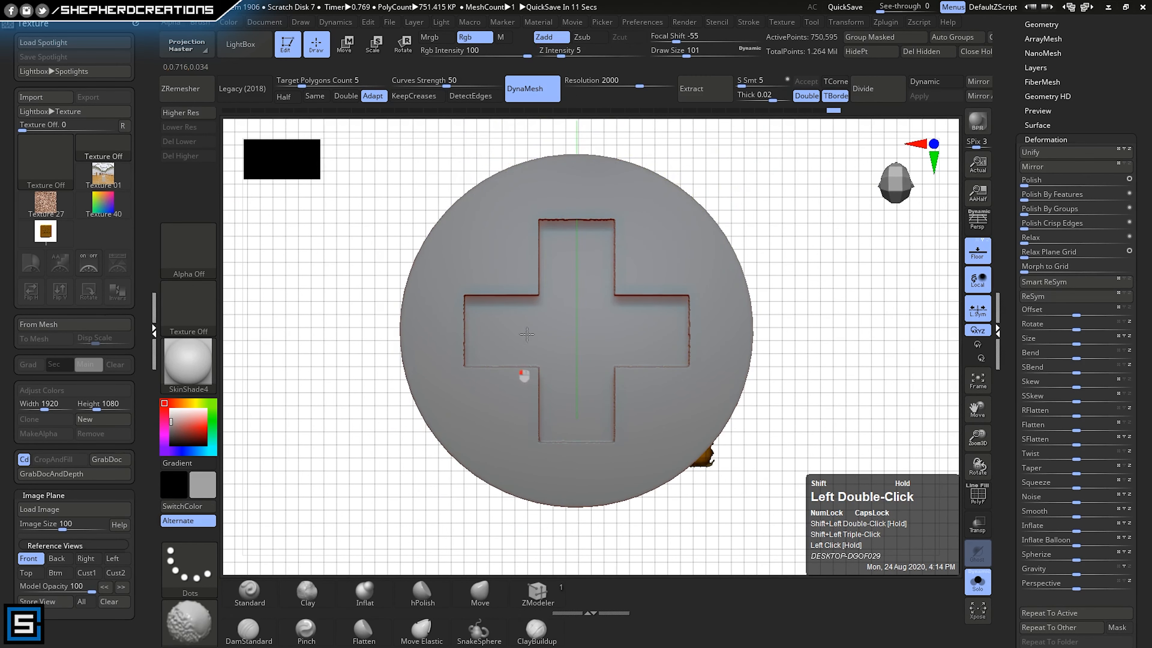
pyautogui.keyDown('shift'); pyautogui.moveTo(526, 334); pyautogui.dragTo(533, 349); pyautogui.keyUp('shift')
# - Smooth the edges of the cross's horizontal arm from an angled view with the same light settings
pyautogui.moveTo(501, 378)
pyautogui.keyDown('ctrl'); pyautogui.mouseDown(button='right')
pyautogui.moveTo(500, 401)
pyautogui.moveTo(469, 362)
pyautogui.mouseUp(button='right'); pyautogui.keyUp('ctrl')
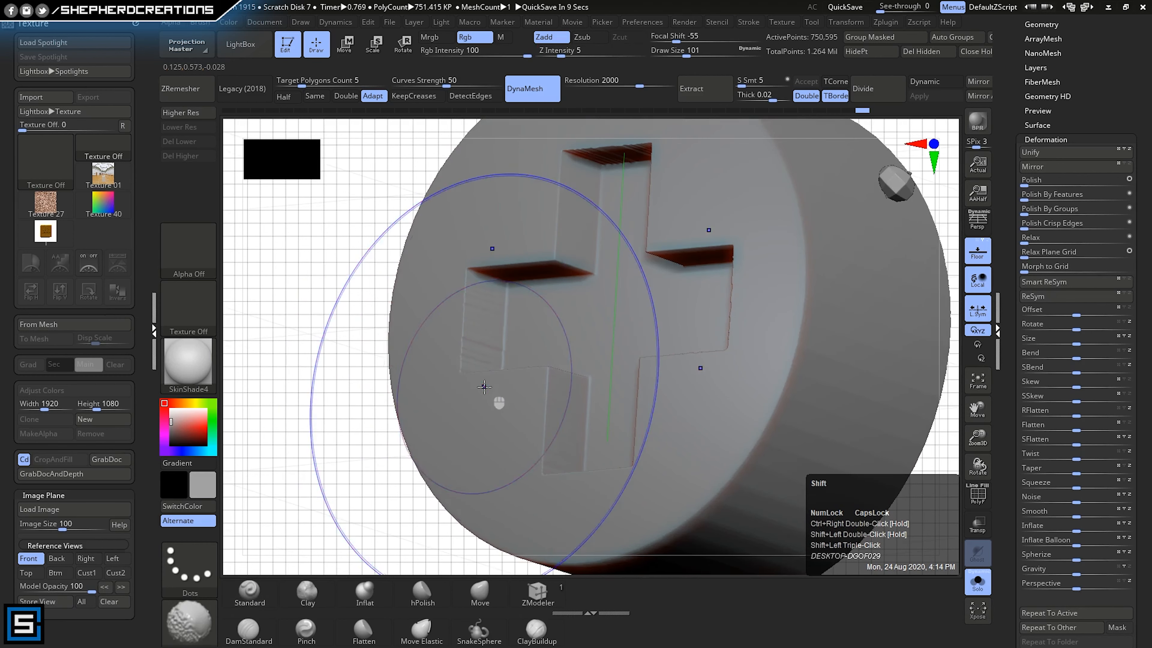
pyautogui.keyDown('shift'); pyautogui.moveTo(483, 386); pyautogui.dragTo(473, 382); pyautogui.keyUp('shift')
pyautogui.keyDown('shift'); pyautogui.moveTo(483, 282); pyautogui.dragTo(485, 336); pyautogui.keyUp('shift')
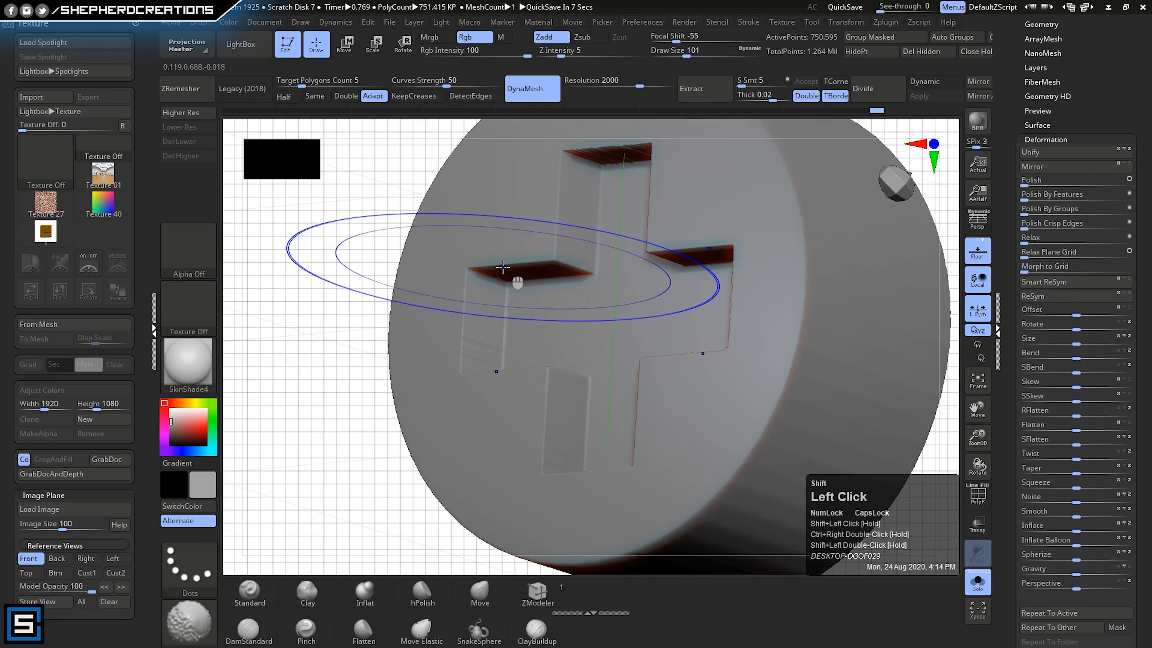
pyautogui.keyDown('shift'); pyautogui.moveTo(480, 281); pyautogui.dragTo(481, 314); pyautogui.keyUp('shift')
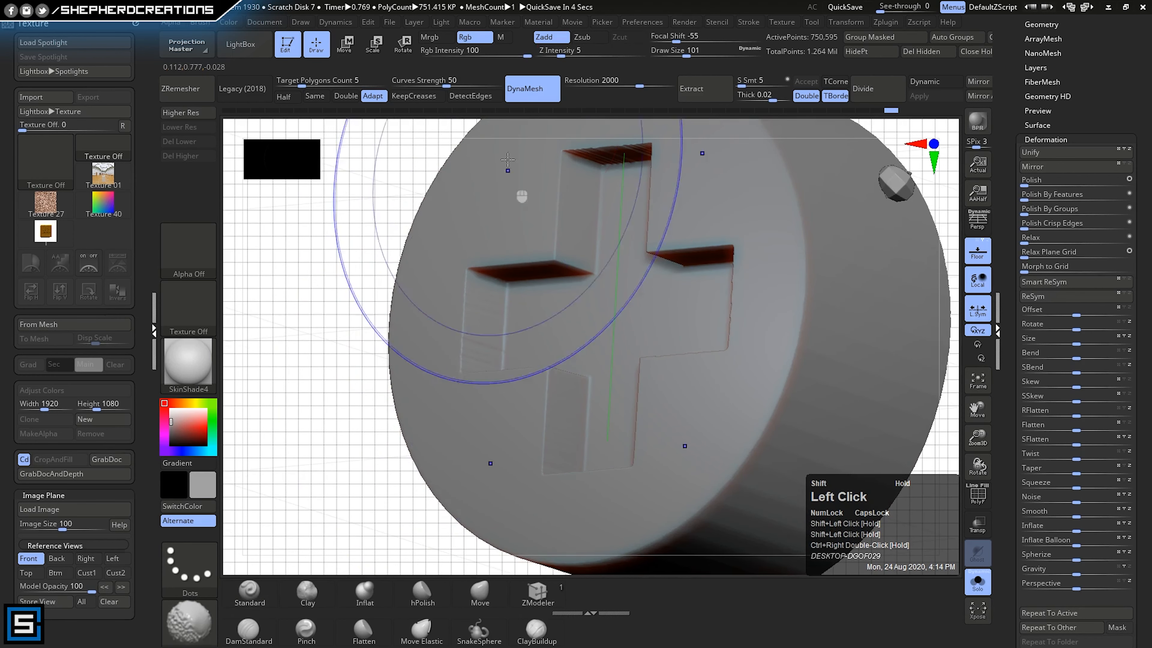
# - Set the Smooth brush to Z Intensity 10 and Draw Size 49, and soften the edges of the cross's arms
pyautogui.doubleClick(561, 58)
pyautogui.write('7')
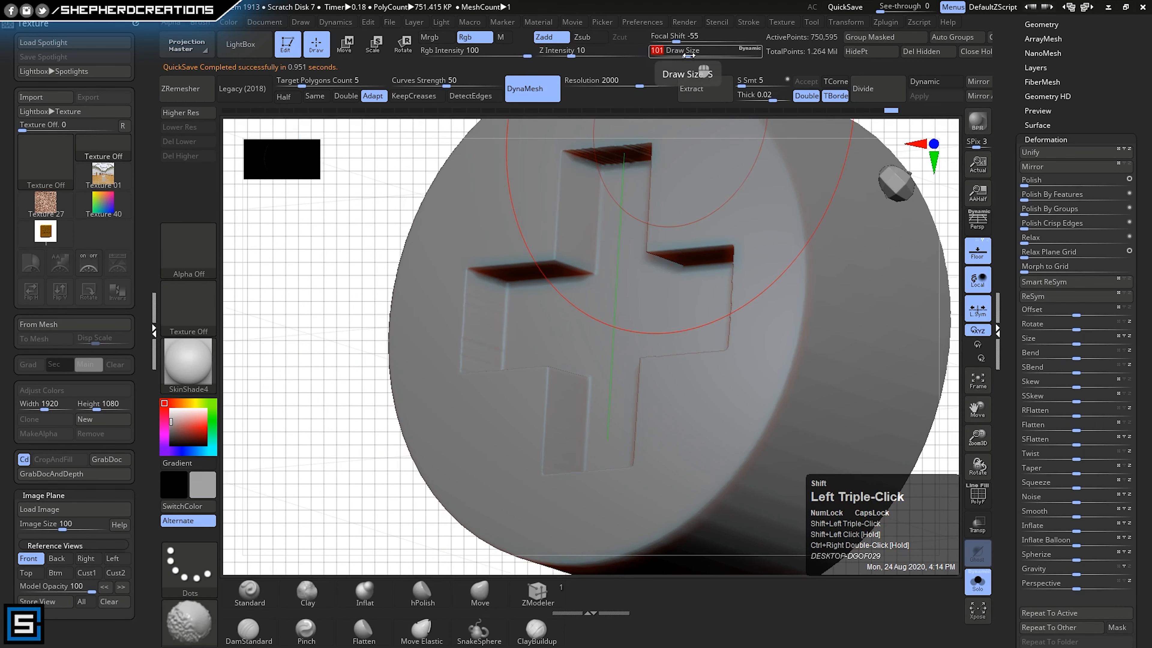
pyautogui.moveTo(688, 56); pyautogui.dragTo(676, 56)
pyautogui.keyDown('shift'); pyautogui.moveTo(498, 347); pyautogui.dragTo(495, 301); pyautogui.keyUp('shift')
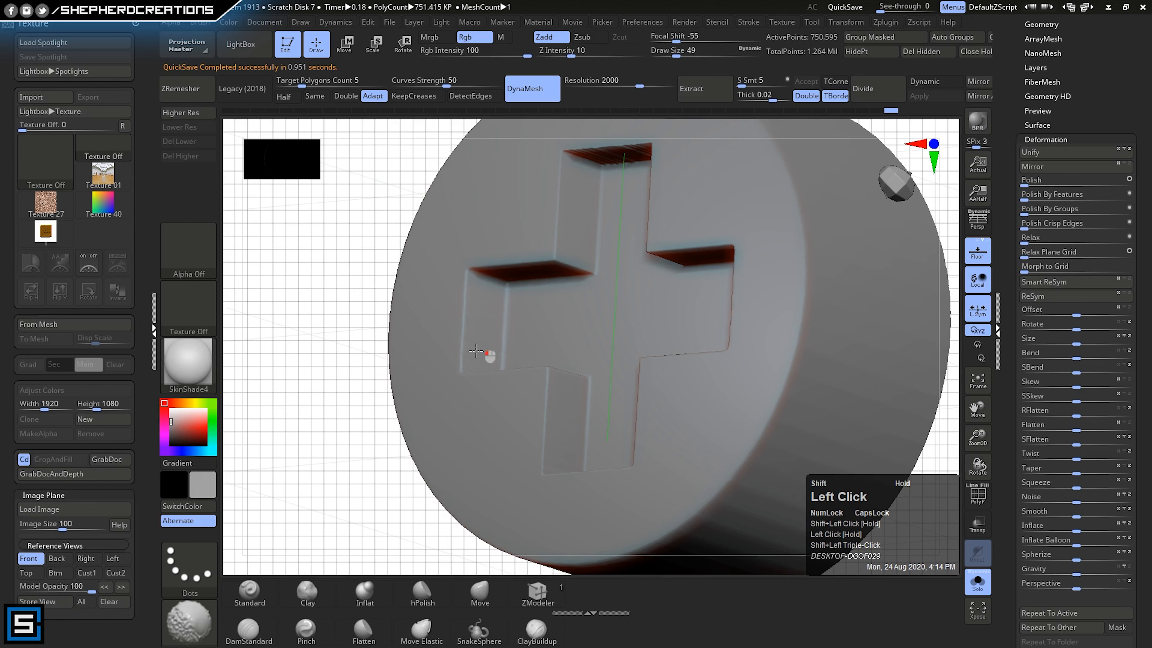
pyautogui.moveTo(585, 222); pyautogui.dragTo(637, 193, button='right')
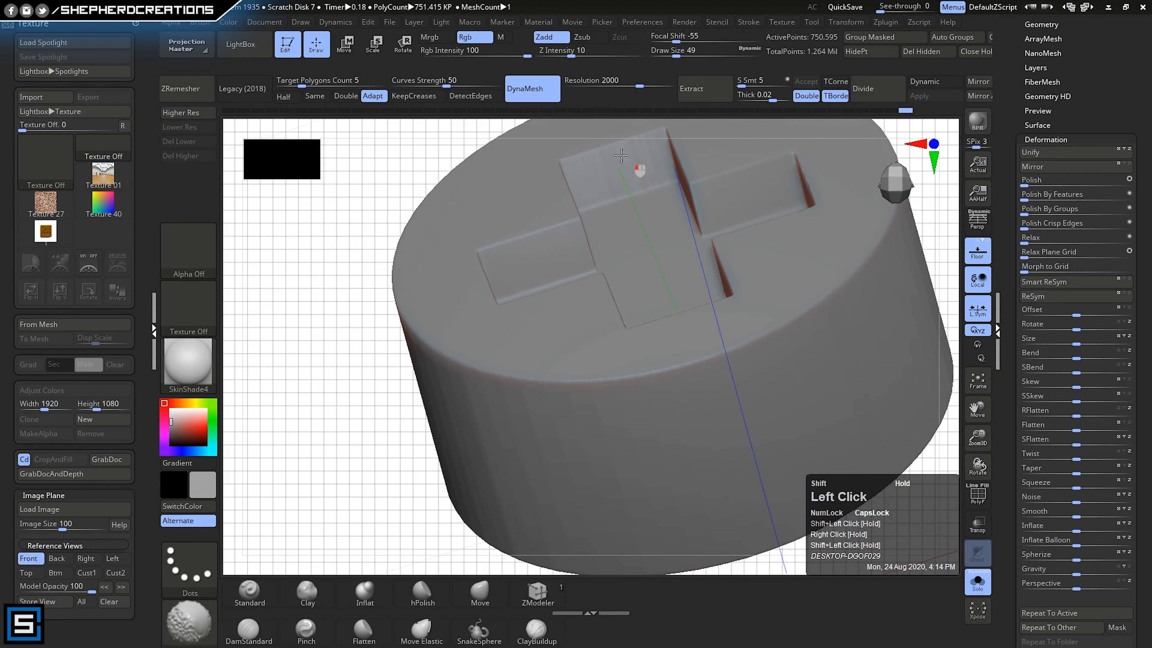
pyautogui.moveTo(621, 156); pyautogui.dragTo(668, 284, button='right')
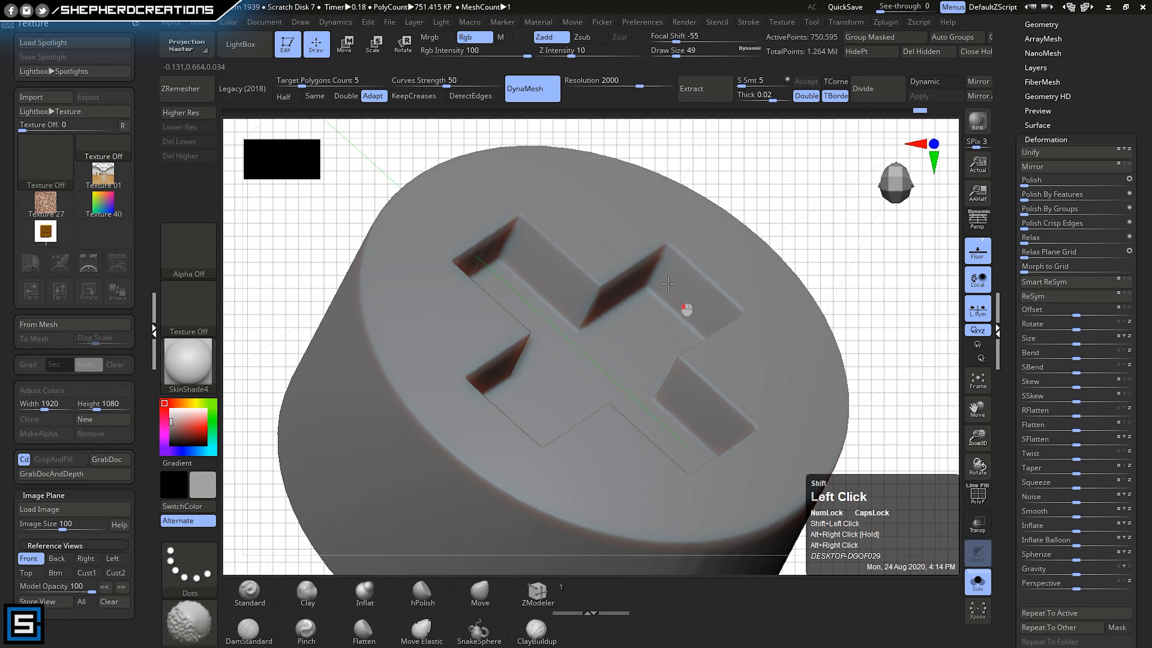
pyautogui.keyDown('shift'); pyautogui.moveTo(699, 317); pyautogui.dragTo(644, 302); pyautogui.keyUp('shift')
pyautogui.keyDown('shift'); pyautogui.moveTo(503, 237); pyautogui.dragTo(494, 250); pyautogui.keyUp('shift')
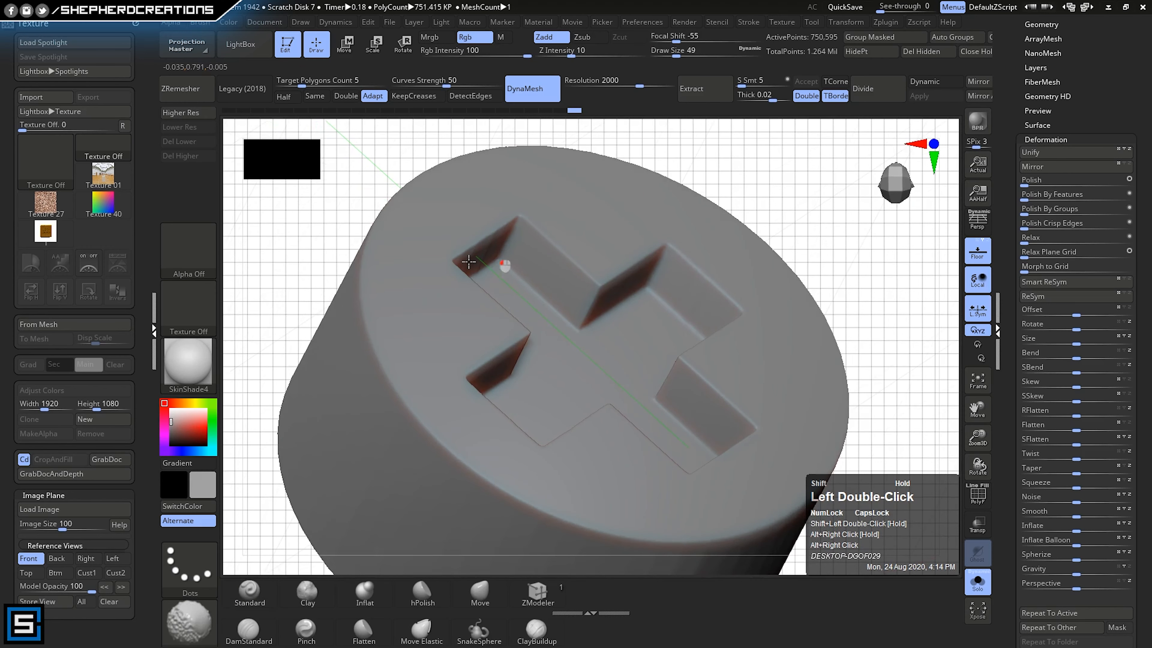
# - Smooth the inner walls and rim at the end of the cross's vertical arm
pyautogui.moveTo(537, 324)
pyautogui.mouseDown(button='right')
pyautogui.moveTo(494, 354)
pyautogui.moveTo(417, 332)
pyautogui.mouseUp(button='right')
pyautogui.moveTo(469, 268)
pyautogui.keyDown('shift'); pyautogui.mouseDown()
pyautogui.moveTo(463, 293)
pyautogui.moveTo(502, 293)
pyautogui.mouseUp(); pyautogui.keyUp('shift')
pyautogui.moveTo(502, 294); pyautogui.dragTo(528, 290, button='right')
pyautogui.keyDown('shift'); pyautogui.moveTo(504, 267); pyautogui.dragTo(526, 281); pyautogui.keyUp('shift')
pyautogui.moveTo(544, 297)
pyautogui.mouseDown(button='right')
pyautogui.moveTo(528, 273)
pyautogui.moveTo(542, 229)
pyautogui.mouseUp(button='right')
pyautogui.keyDown('shift'); pyautogui.moveTo(503, 244); pyautogui.dragTo(502, 251); pyautogui.keyUp('shift')
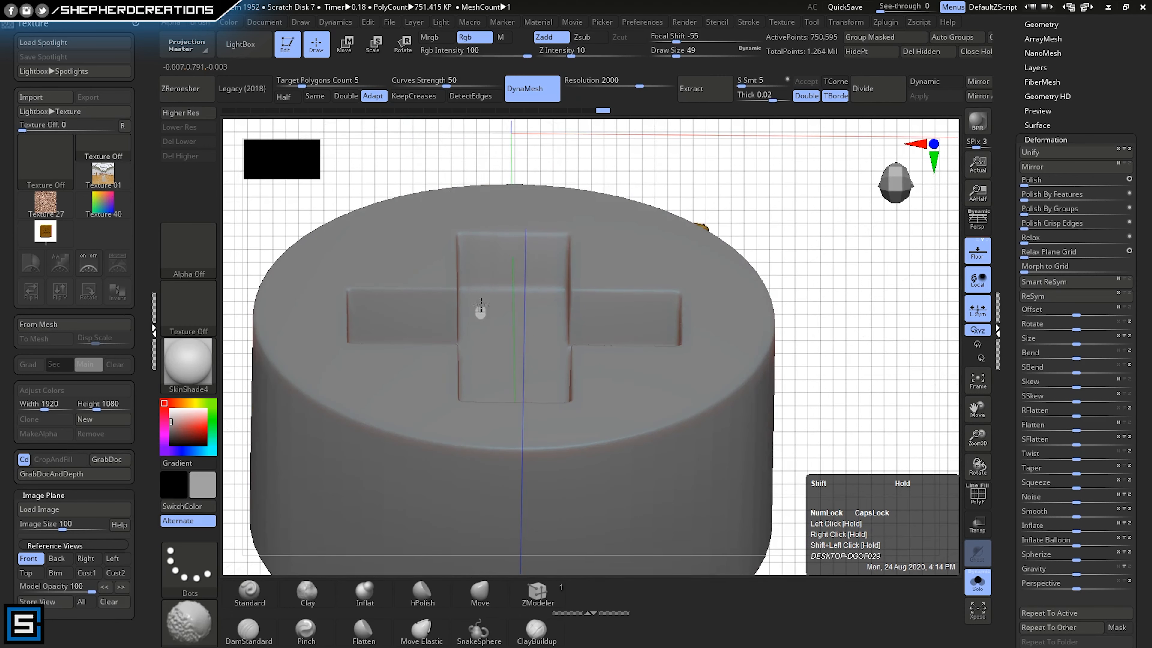
# - Smooth the remaining hard edges along the cross's vertical and horizontal arms from several angles
pyautogui.moveTo(481, 313)
pyautogui.mouseDown(button='right')
pyautogui.moveTo(498, 354)
pyautogui.moveTo(472, 340)
pyautogui.mouseUp(button='right')
pyautogui.keyDown('shift'); pyautogui.moveTo(456, 272); pyautogui.dragTo(455, 321); pyautogui.keyUp('shift')
pyautogui.moveTo(385, 341)
pyautogui.keyDown('shift'); pyautogui.mouseDown()
pyautogui.moveTo(363, 326)
pyautogui.moveTo(378, 346)
pyautogui.mouseUp(); pyautogui.keyUp('shift')
pyautogui.moveTo(458, 415); pyautogui.dragTo(454, 363, button='right')
pyautogui.moveTo(449, 290)
pyautogui.keyDown('shift'); pyautogui.mouseDown()
pyautogui.moveTo(454, 279)
pyautogui.moveTo(447, 333)
pyautogui.mouseUp(); pyautogui.keyUp('shift')
pyautogui.moveTo(455, 353)
pyautogui.mouseDown(button='right')
pyautogui.moveTo(445, 435)
pyautogui.moveTo(461, 512)
pyautogui.moveTo(492, 359)
pyautogui.mouseUp(button='right')
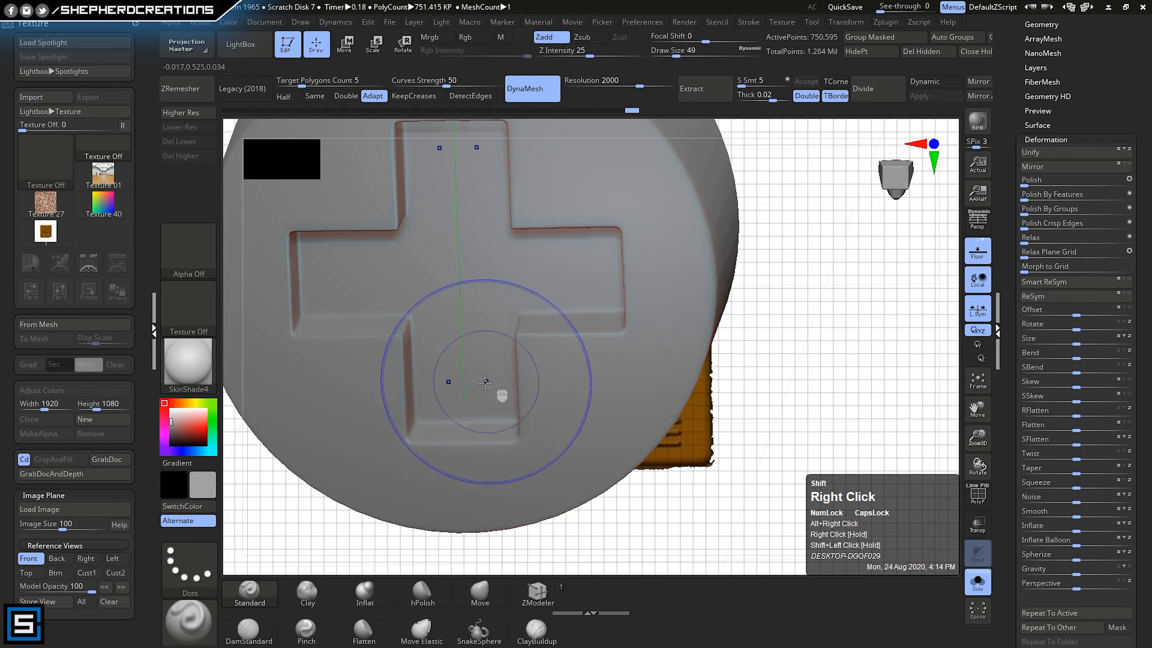
pyautogui.keyDown('shift'); pyautogui.moveTo(474, 408); pyautogui.dragTo(441, 365); pyautogui.keyUp('shift')
pyautogui.keyDown('shift'); pyautogui.moveTo(286, 283); pyautogui.dragTo(287, 254); pyautogui.keyUp('shift')
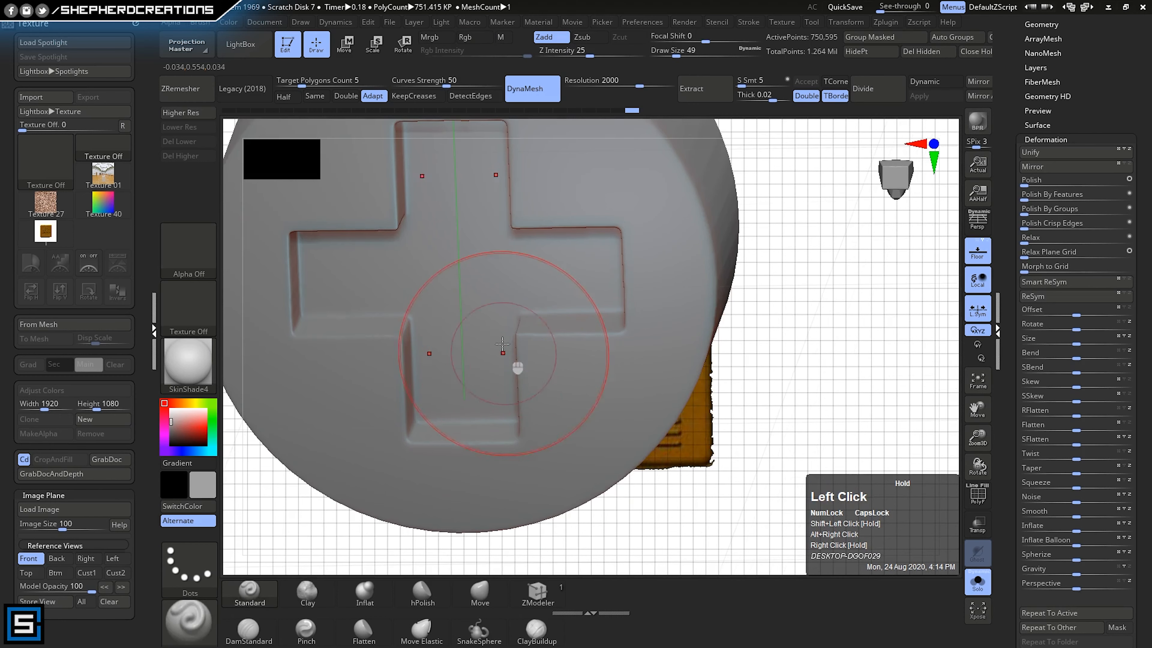
# - Check the cross from the front and turn off Solo mode to show the model's other parts
pyautogui.moveTo(501, 353); pyautogui.dragTo(501, 283, button='right')
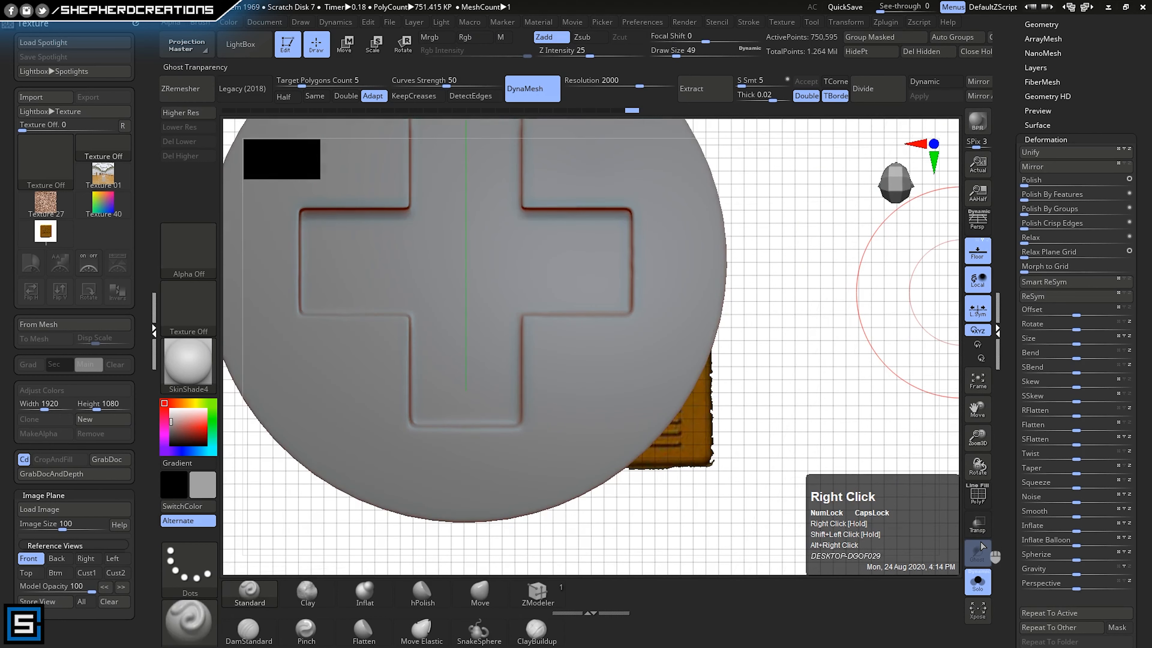
pyautogui.click(979, 381)
pyautogui.keyDown('ctrl'); pyautogui.moveTo(621, 464); pyautogui.dragTo(637, 318, button='right'); pyautogui.keyUp('ctrl')
pyautogui.keyDown('alt'); pyautogui.moveTo(637, 318); pyautogui.dragTo(630, 386, button='right'); pyautogui.keyUp('alt')
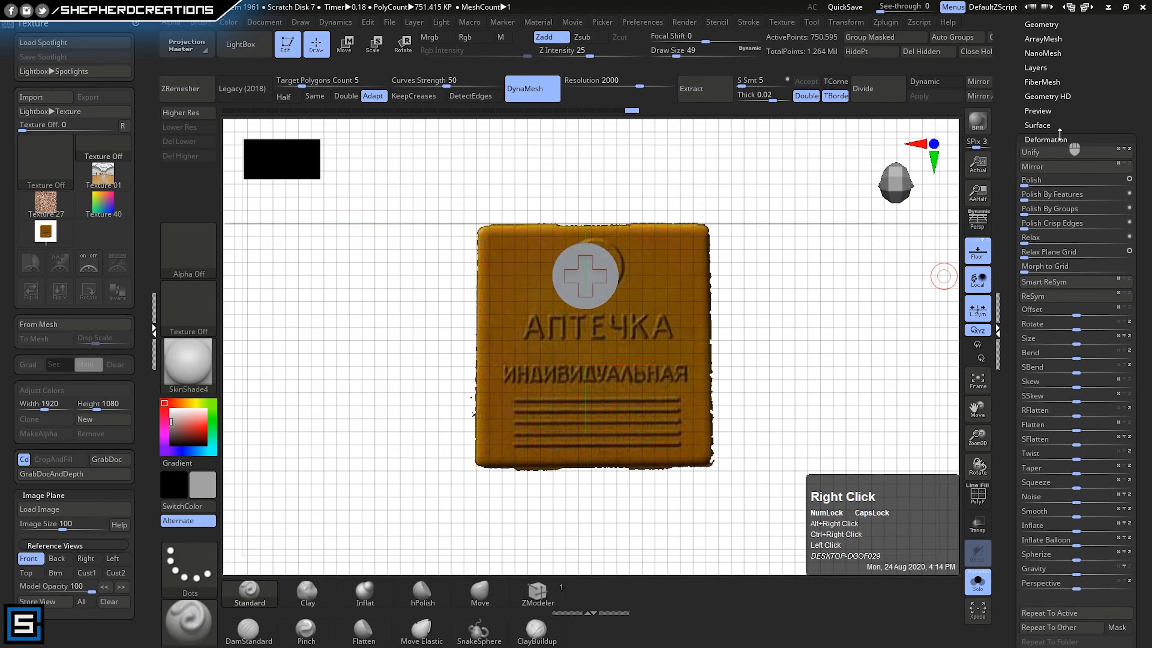
pyautogui.click(1045, 139)
pyautogui.moveTo(723, 356); pyautogui.dragTo(682, 334, button='right')
pyautogui.click(987, 582)
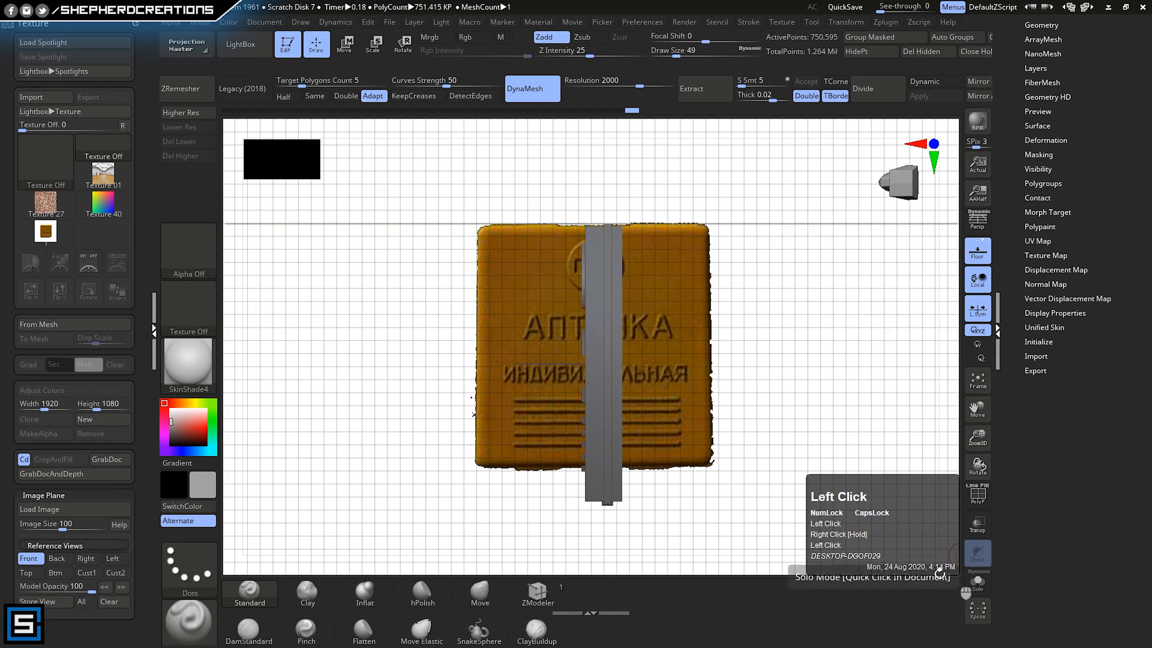
# - Make the ThickPlane subtool active and display its polyframe
pyautogui.moveTo(662, 411)
pyautogui.mouseDown(button='right')
pyautogui.moveTo(684, 404)
pyautogui.moveTo(657, 385)
pyautogui.moveTo(650, 404)
pyautogui.moveTo(619, 342)
pyautogui.moveTo(627, 354)
pyautogui.moveTo(649, 336)
pyautogui.moveTo(629, 334)
pyautogui.moveTo(627, 381)
pyautogui.moveTo(626, 327)
pyautogui.mouseUp(button='right')
pyautogui.keyDown('ctrl'); pyautogui.moveTo(626, 327); pyautogui.dragTo(626, 363, button='right'); pyautogui.keyUp('ctrl')
pyautogui.moveTo(625, 363)
pyautogui.keyDown('alt'); pyautogui.mouseDown(button='right')
pyautogui.moveTo(527, 403)
pyautogui.moveTo(551, 405)
pyautogui.moveTo(519, 408)
pyautogui.moveTo(585, 407)
pyautogui.moveTo(607, 367)
pyautogui.moveTo(633, 293)
pyautogui.moveTo(608, 250)
pyautogui.mouseUp(button='right'); pyautogui.keyUp('alt')
pyautogui.keyDown('alt'); pyautogui.click(607, 247); pyautogui.keyUp('alt')
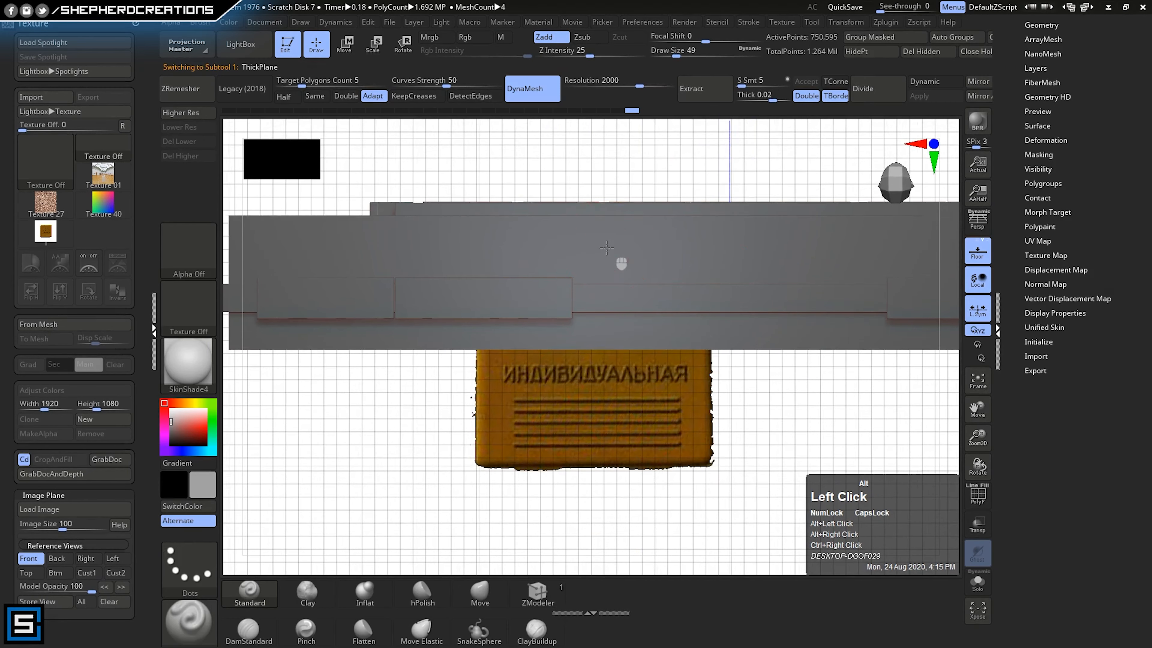
pyautogui.click(978, 498)
pyautogui.moveTo(567, 303)
pyautogui.mouseDown(button='right')
pyautogui.moveTo(592, 333)
pyautogui.moveTo(565, 354)
pyautogui.moveTo(554, 317)
pyautogui.moveTo(518, 303)
pyautogui.moveTo(632, 290)
pyautogui.moveTo(643, 366)
pyautogui.moveTo(604, 319)
pyautogui.moveTo(451, 313)
pyautogui.mouseUp(button='right')
# - Set the ZModeler brush's edge action to Crease with Edge as the target, working at the long ridge on ThickPlane
pyautogui.moveTo(676, 55); pyautogui.dragTo(661, 56)
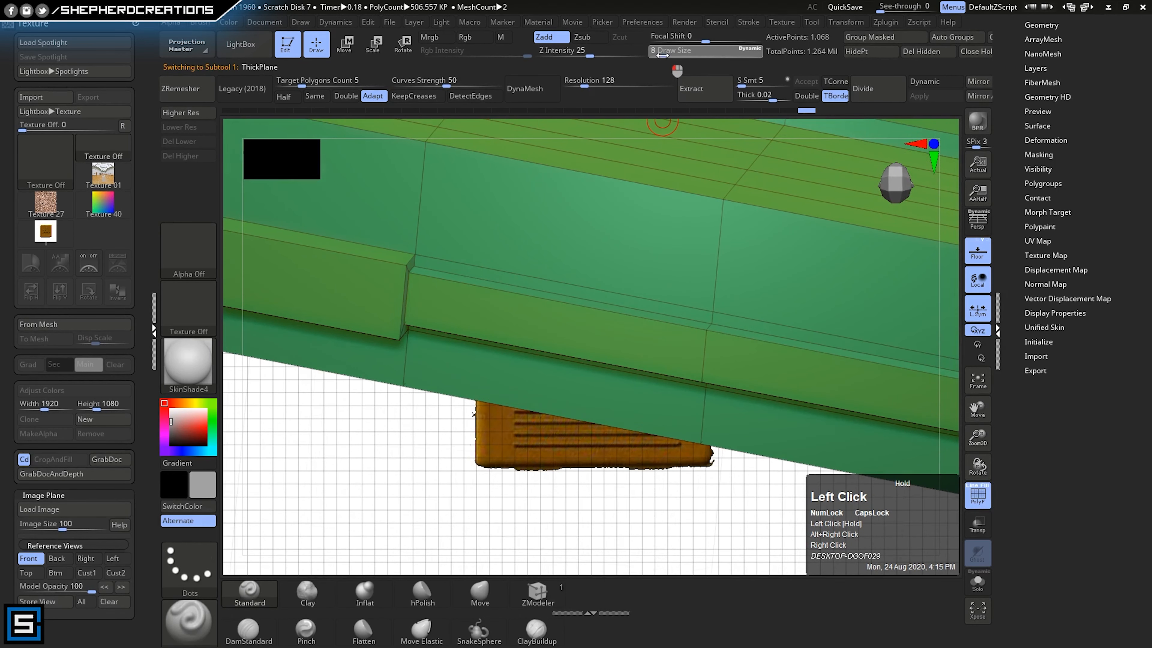
pyautogui.click(547, 593)
pyautogui.moveTo(457, 335); pyautogui.dragTo(426, 386, button='right')
pyautogui.keyDown('ctrl'); pyautogui.moveTo(425, 386); pyautogui.dragTo(449, 358, button='right'); pyautogui.keyUp('ctrl')
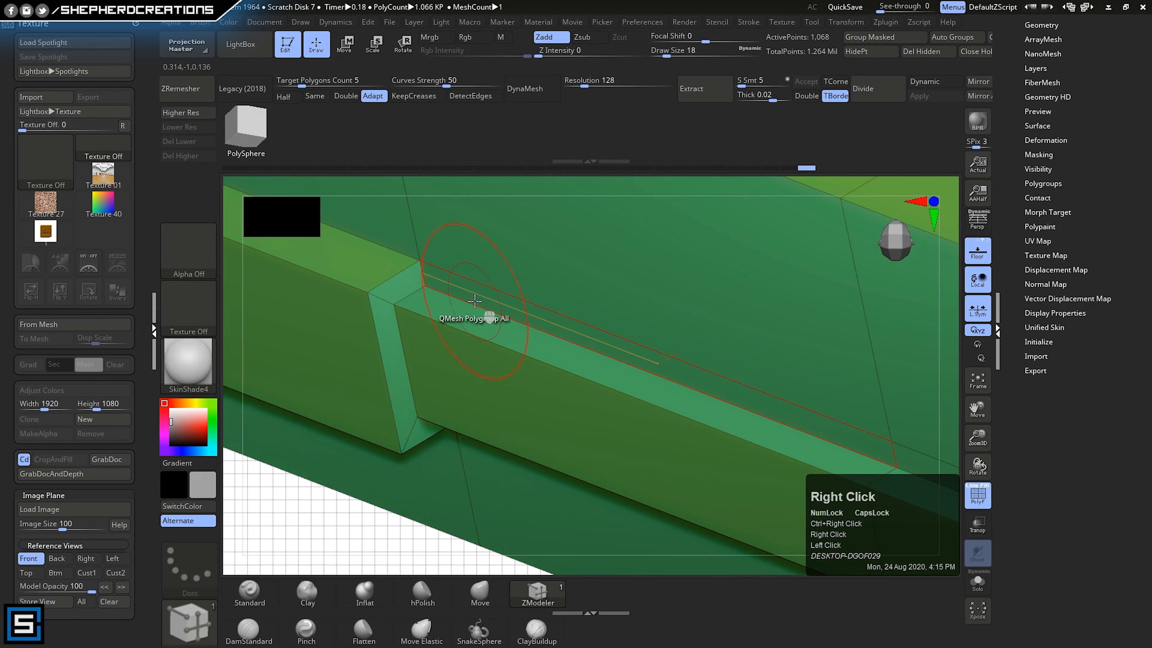
pyautogui.press('space')
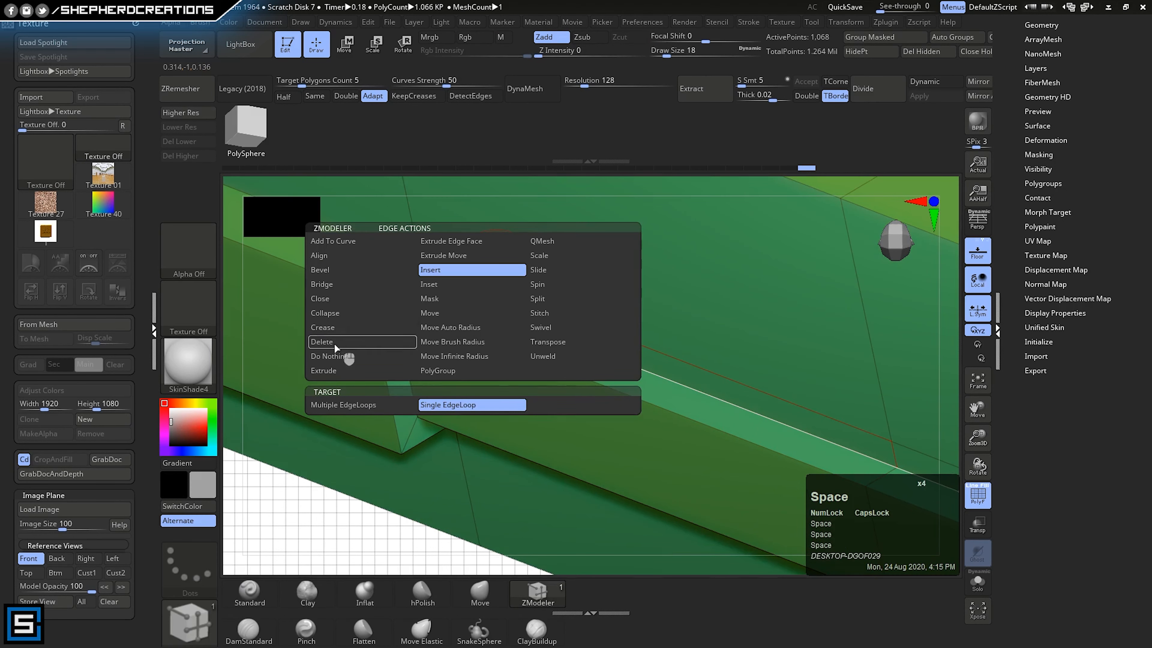
pyautogui.click(332, 330)
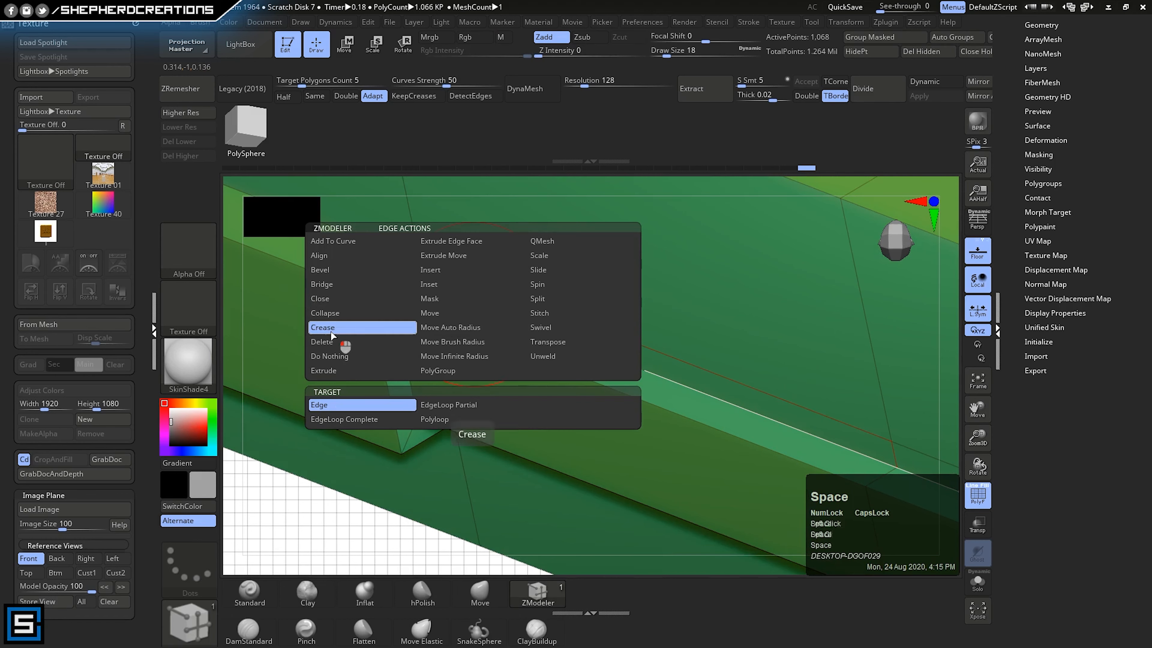
pyautogui.click(401, 401)
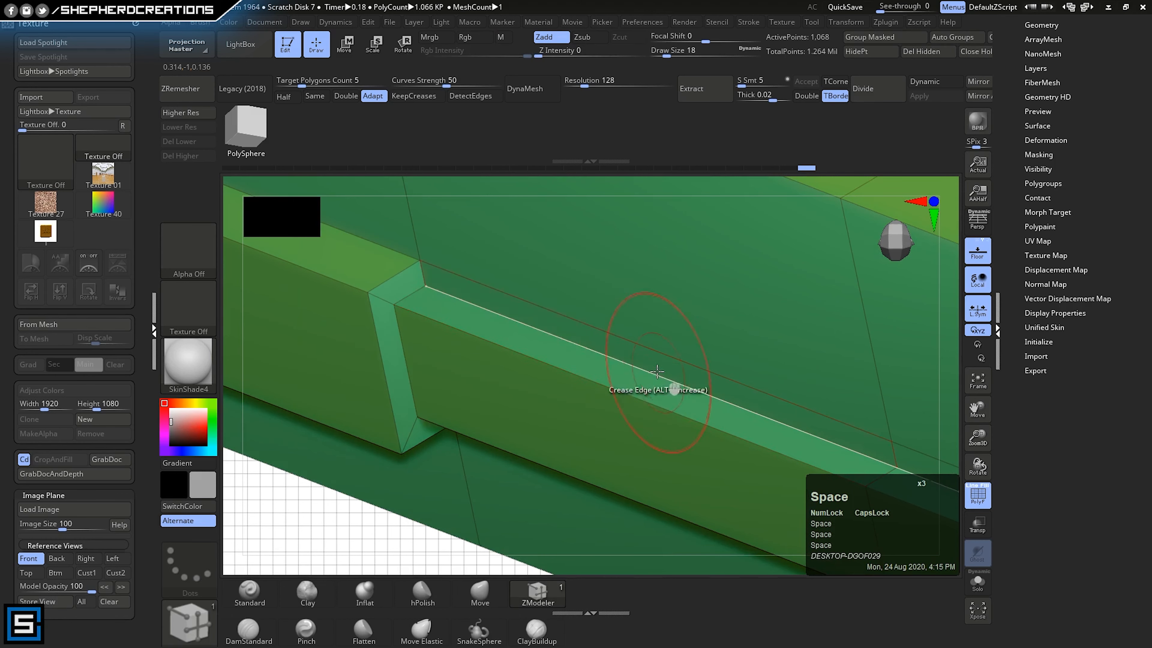
# - Crease the long ridge edges next to the step on ThickPlane and check them with the dynamic subdivision preview
pyautogui.click(599, 353)
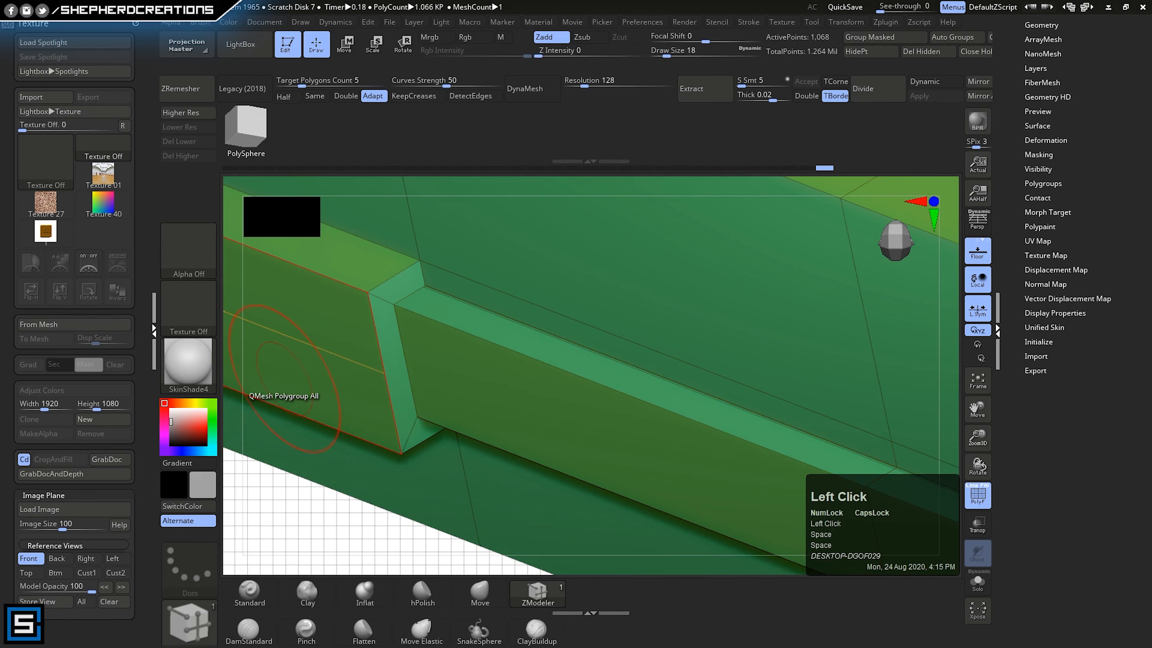
pyautogui.click(284, 376)
pyautogui.click(285, 377)
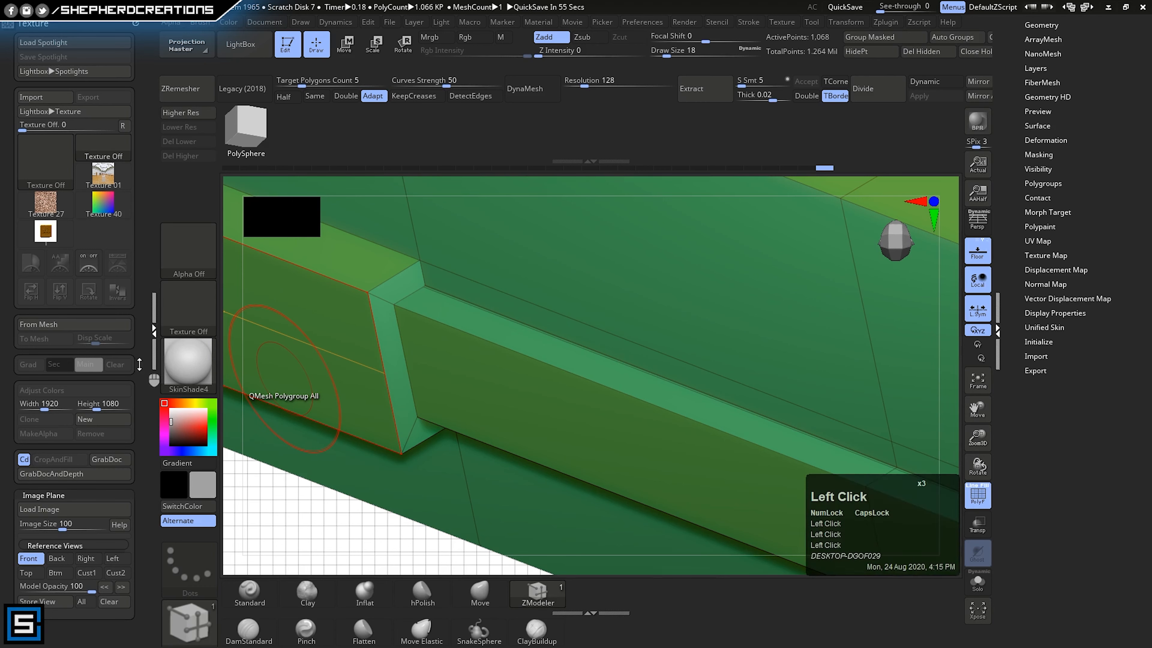
pyautogui.moveTo(444, 454); pyautogui.dragTo(446, 408, button='right')
pyautogui.click(442, 422)
pyautogui.moveTo(442, 422)
pyautogui.mouseDown(button='right')
pyautogui.moveTo(463, 419)
pyautogui.moveTo(447, 432)
pyautogui.mouseUp(button='right')
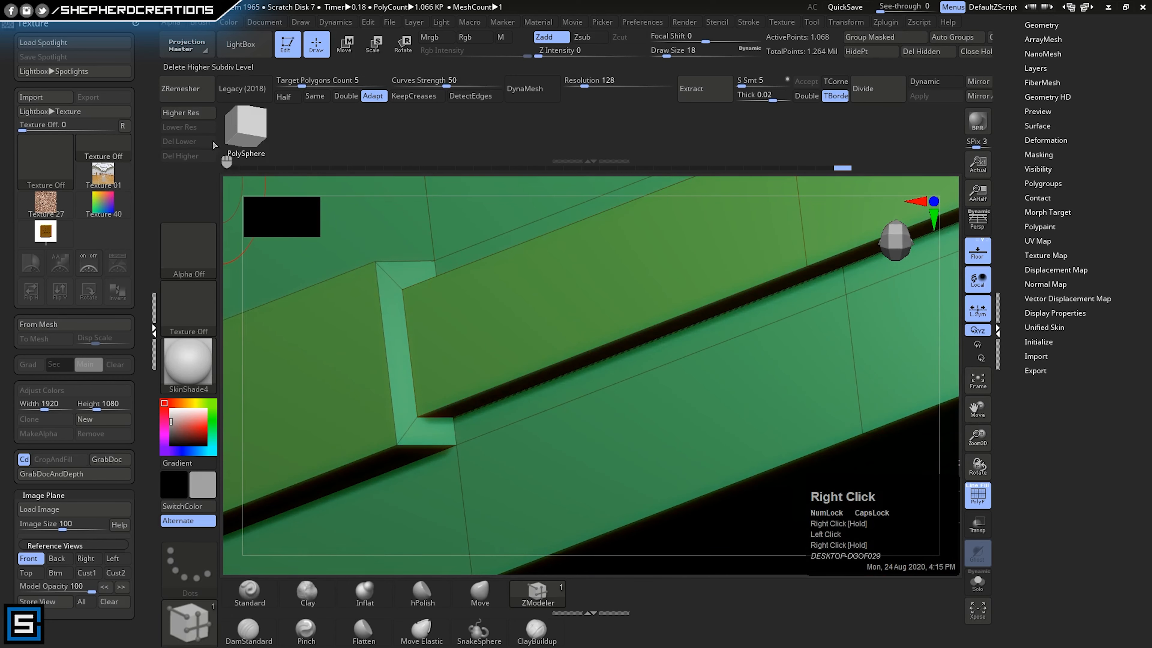
pyautogui.click(193, 112)
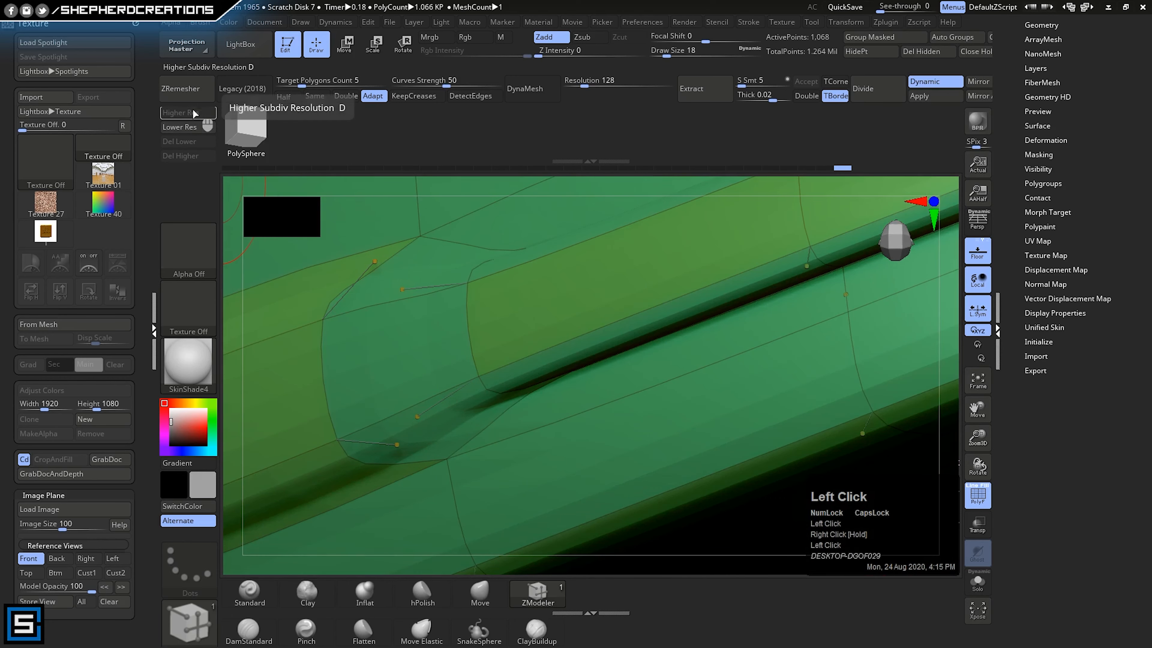
pyautogui.click(193, 128)
pyautogui.moveTo(466, 422); pyautogui.dragTo(451, 429, button='right')
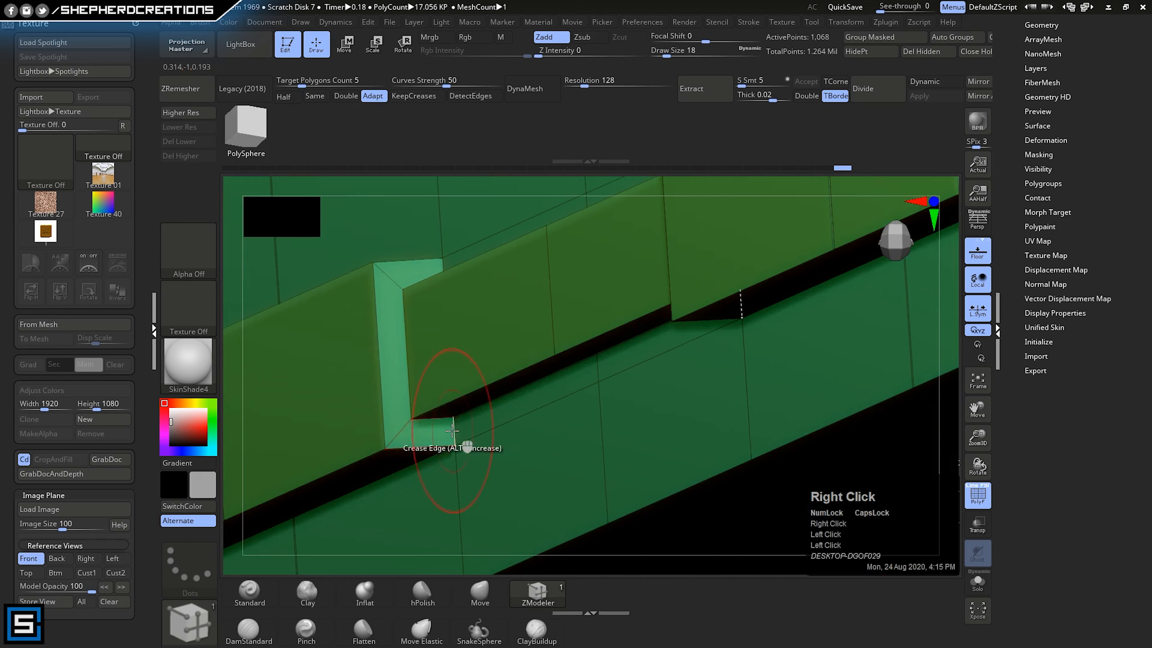
# - Crease the lower edge at the ridge's step and check it with the dynamic subdivision preview
pyautogui.click(434, 416)
pyautogui.moveTo(424, 393); pyautogui.dragTo(342, 136, button='right')
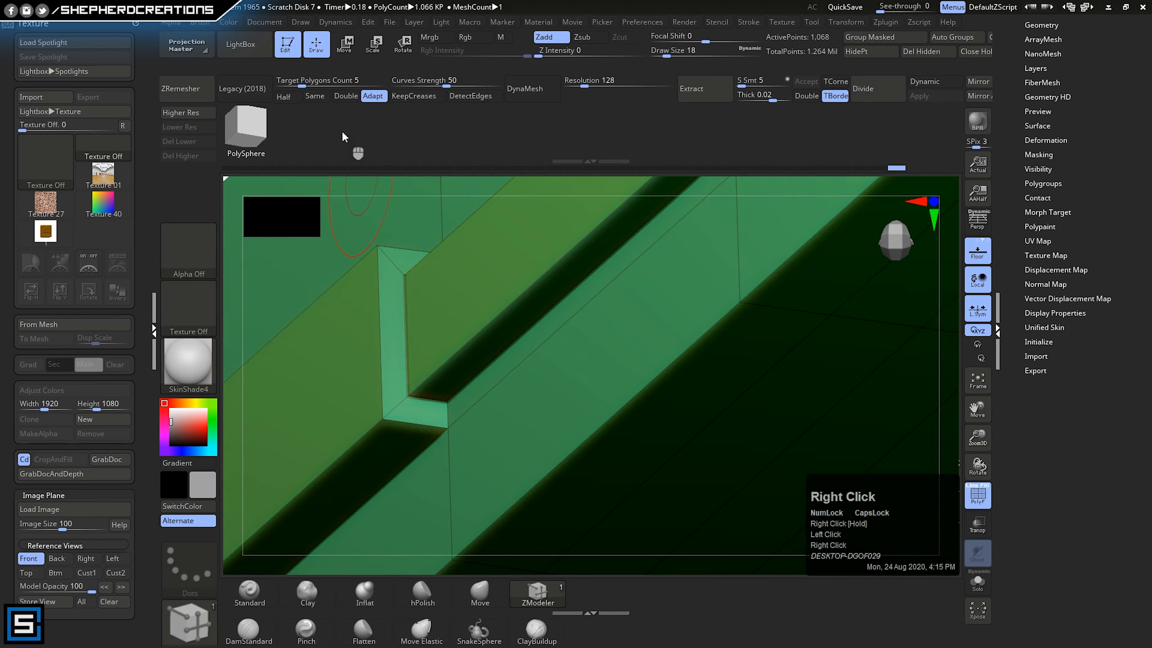
pyautogui.click(186, 113)
pyautogui.click(187, 126)
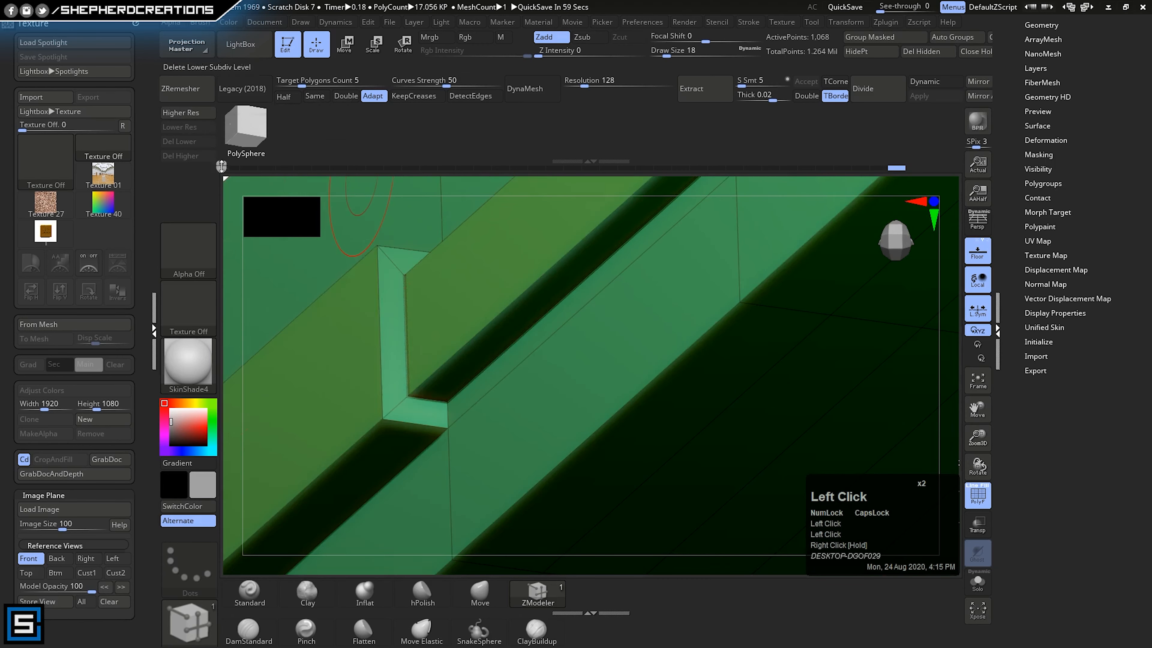
# - Crease the short lower and upper outer edges of the ridge's step
pyautogui.moveTo(390, 331); pyautogui.dragTo(379, 356, button='right')
pyautogui.click(395, 424)
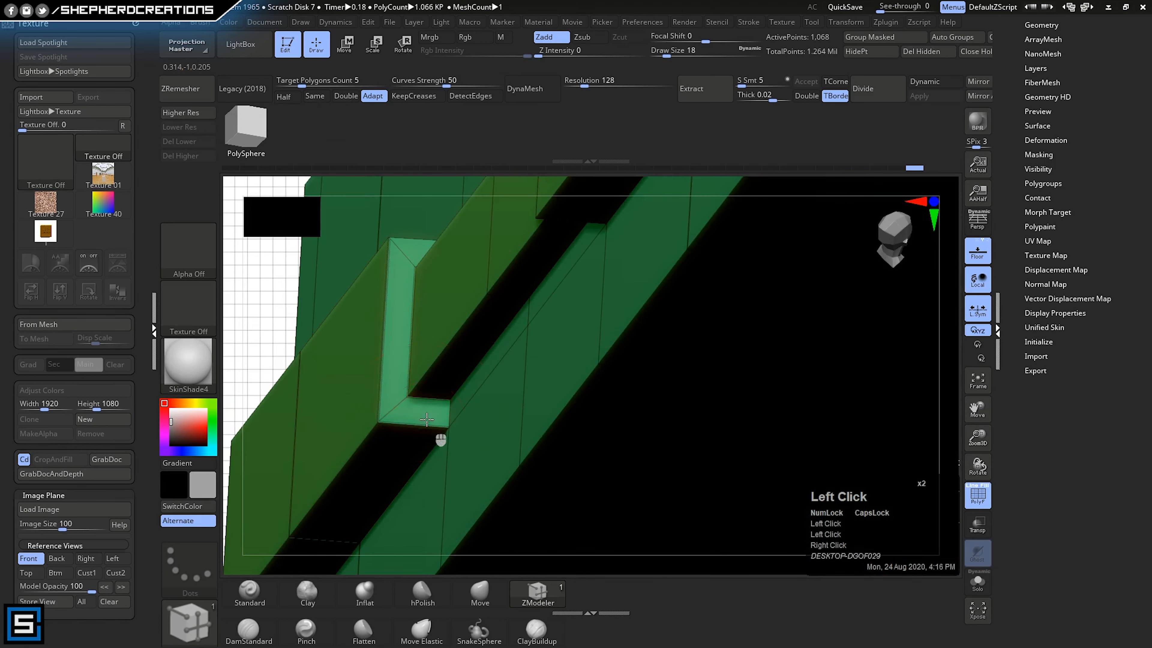
pyautogui.moveTo(442, 443); pyautogui.dragTo(419, 245, button='right')
pyautogui.click(419, 244)
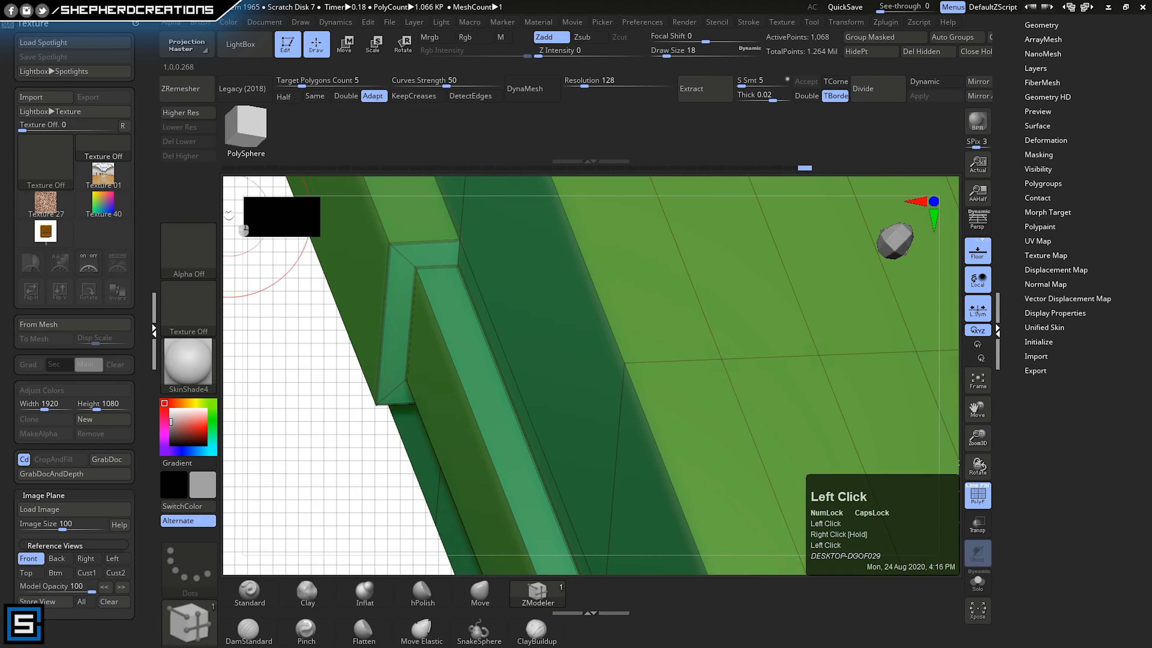
# - Inspect the creased step in the dynamic subdivision preview from several angles and return to the low resolution
pyautogui.click(198, 116)
pyautogui.moveTo(514, 381); pyautogui.dragTo(488, 257, button='right')
pyautogui.click(197, 127)
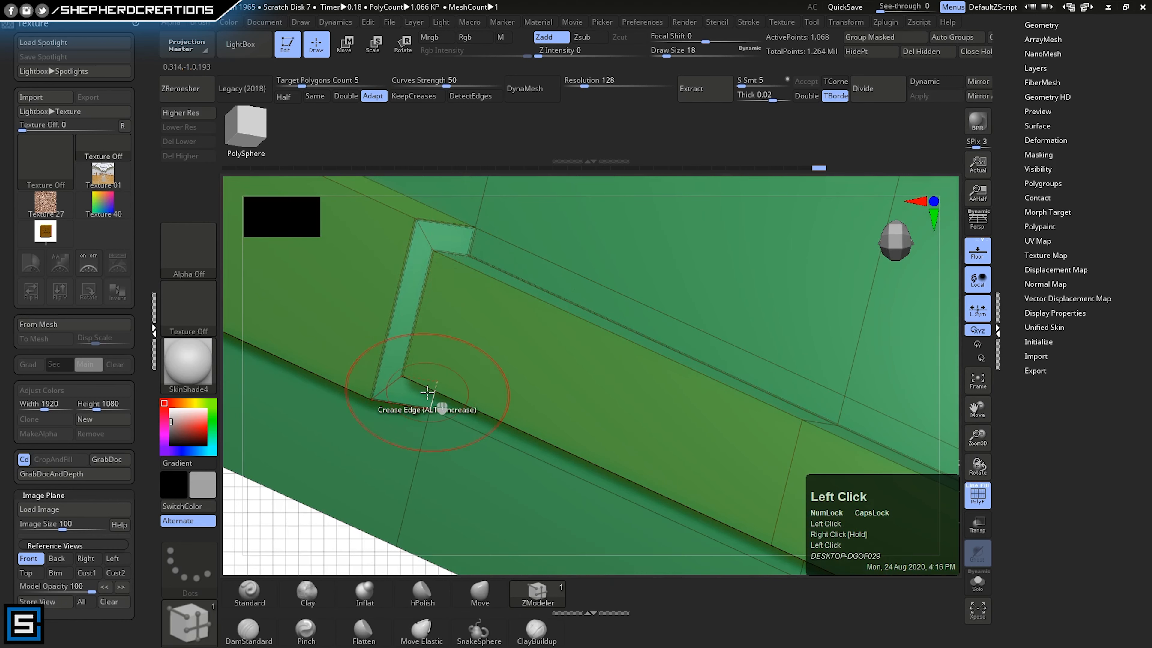
pyautogui.click(198, 116)
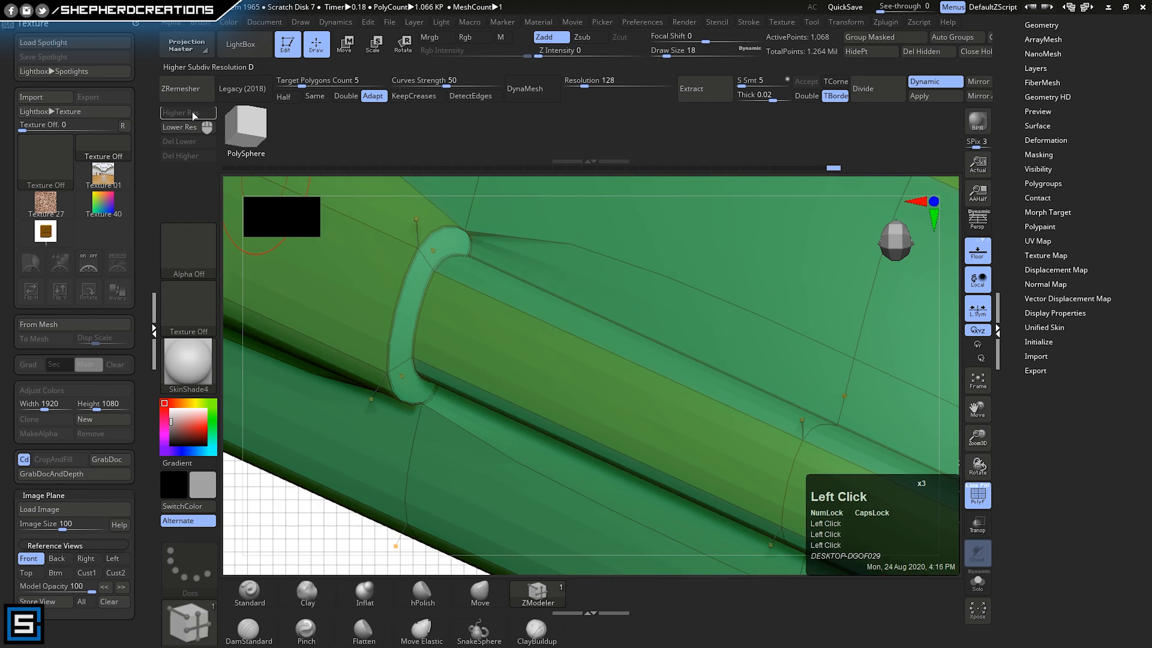
pyautogui.moveTo(527, 353); pyautogui.dragTo(520, 475, button='right')
pyautogui.click(193, 126)
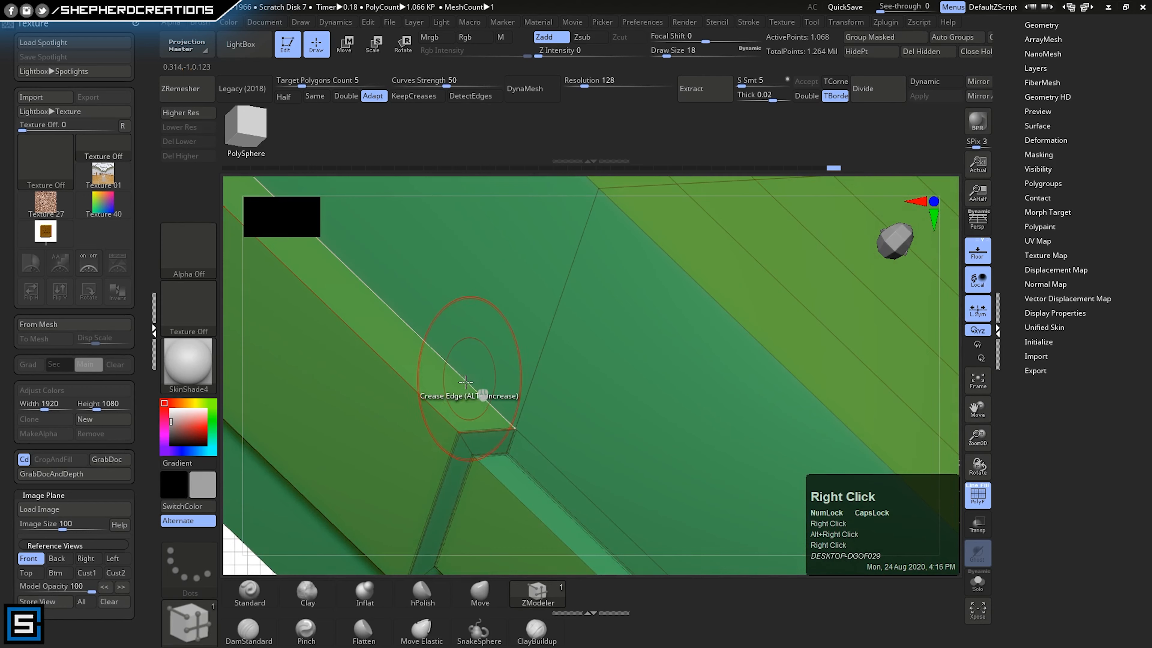
# - Set the ZModeler edge Crease target to EdgeLoop Partial and check the whole ridge in the dynamic subdivision preview
pyautogui.keyDown('ctrl'); pyautogui.moveTo(466, 382); pyautogui.dragTo(489, 398, button='right'); pyautogui.keyUp('ctrl')
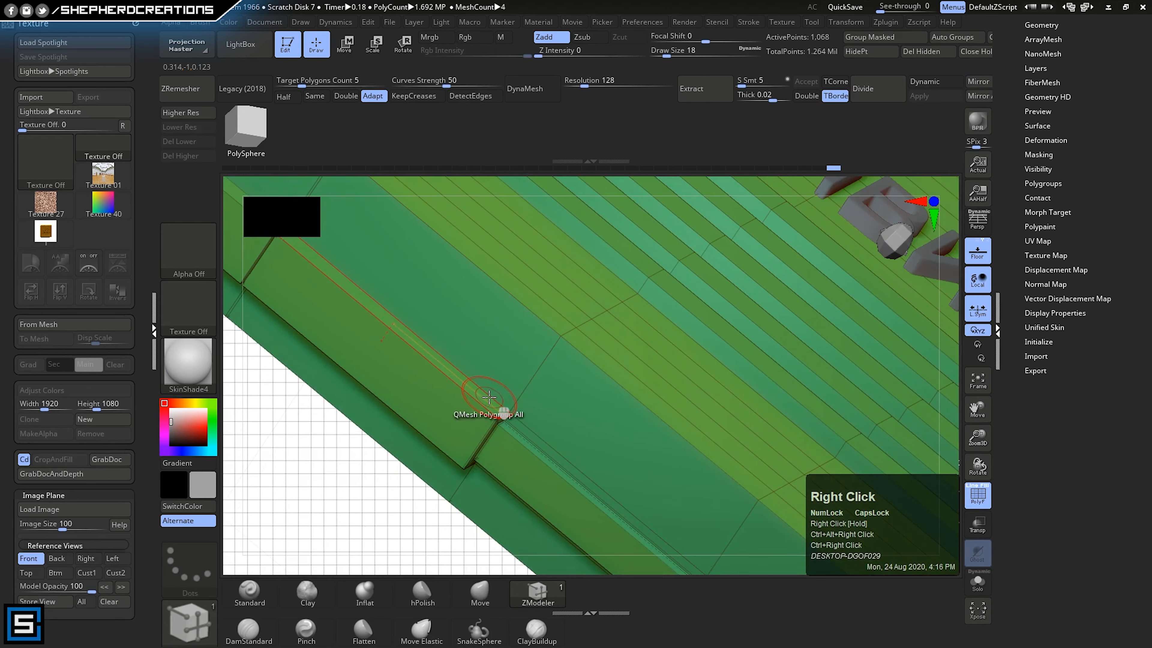
pyautogui.press('space')
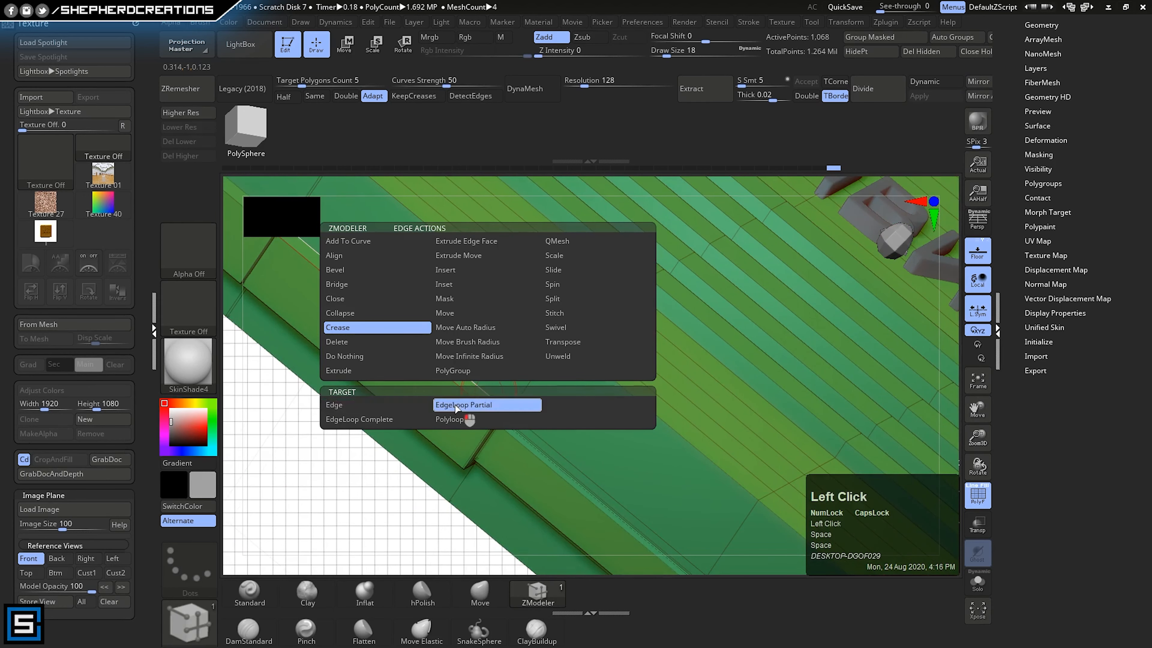
pyautogui.press('space')
pyautogui.moveTo(466, 368); pyautogui.dragTo(725, 457, button='right')
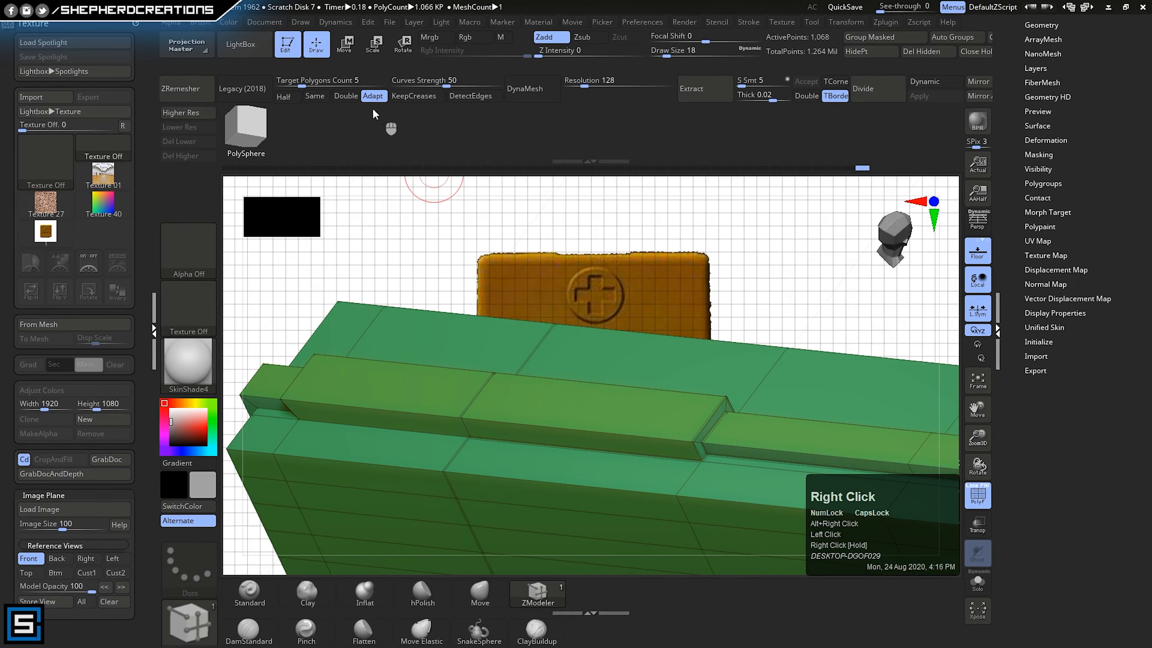
pyautogui.click(185, 114)
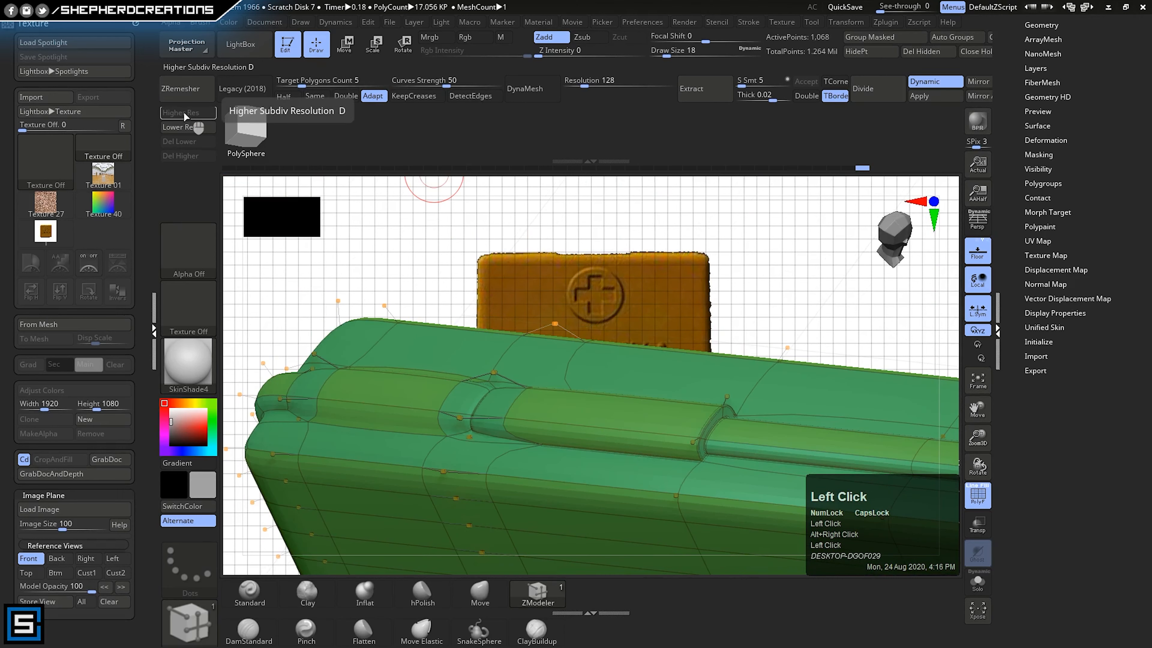
pyautogui.click(188, 128)
# - Crease the partial edge loops along the narrow groove that crosses the ridge
pyautogui.moveTo(424, 354)
pyautogui.mouseDown(button='right')
pyautogui.moveTo(457, 534)
pyautogui.moveTo(453, 425)
pyautogui.mouseUp(button='right')
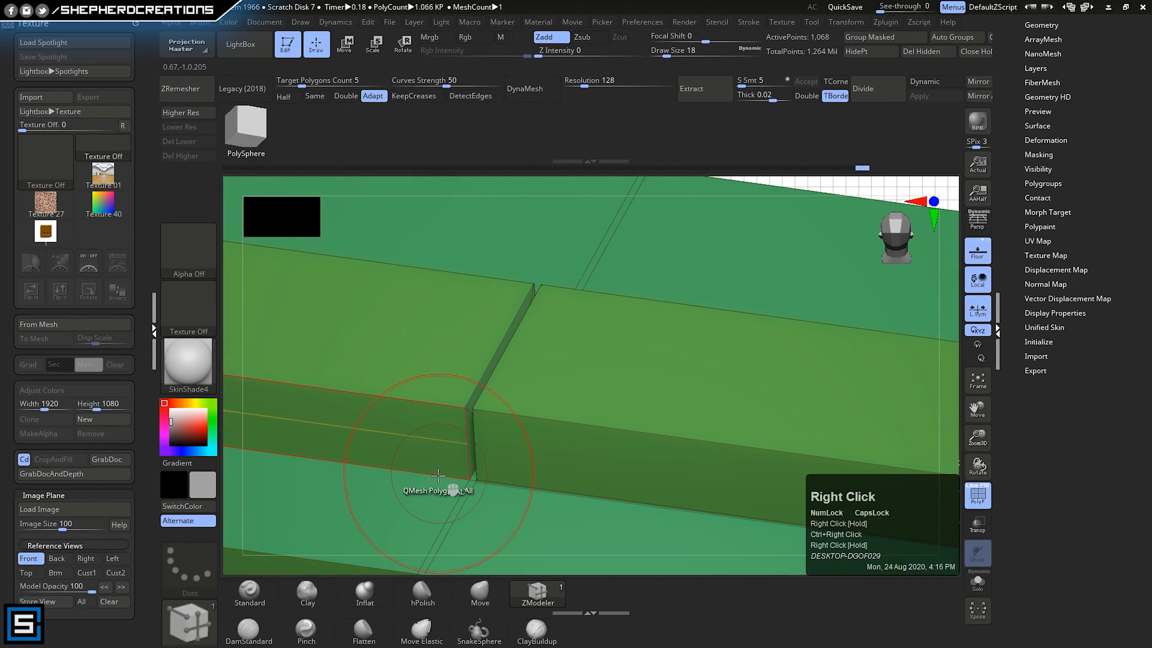
pyautogui.moveTo(437, 475); pyautogui.dragTo(607, 344, button='right')
pyautogui.click(573, 272)
pyautogui.keyDown('alt'); pyautogui.moveTo(422, 428); pyautogui.dragTo(453, 435, button='right'); pyautogui.keyUp('alt')
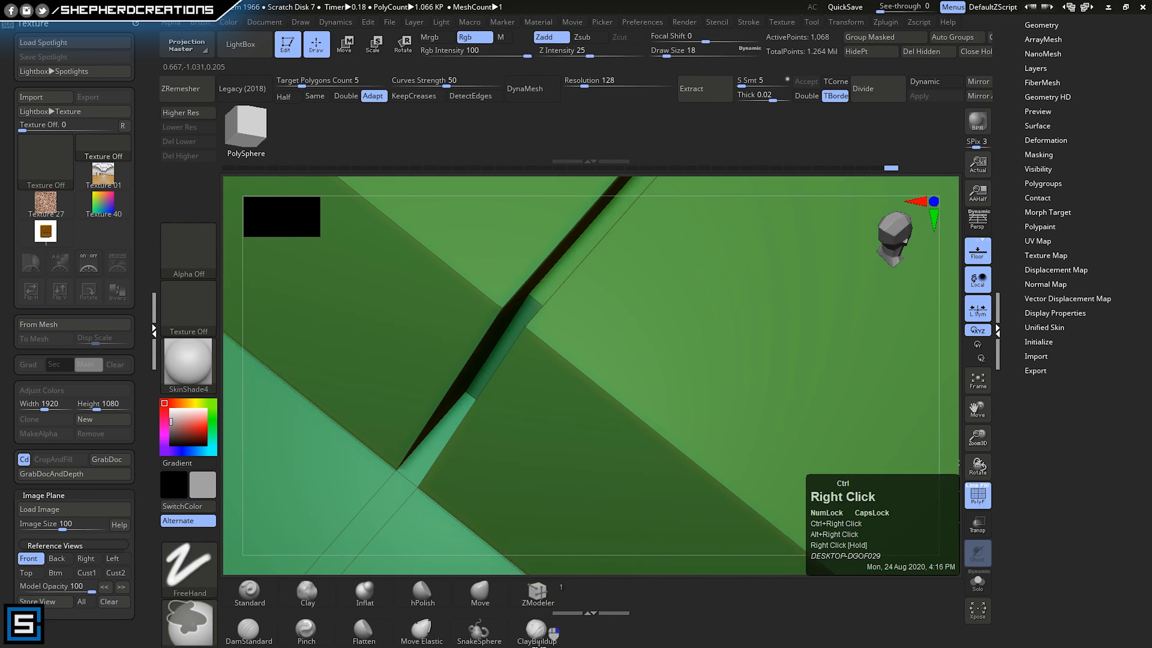
pyautogui.click(431, 431)
pyautogui.moveTo(465, 443); pyautogui.dragTo(394, 554, button='right')
pyautogui.click(463, 452)
pyautogui.keyDown('alt'); pyautogui.moveTo(504, 341); pyautogui.dragTo(562, 457, button='right'); pyautogui.keyUp('alt')
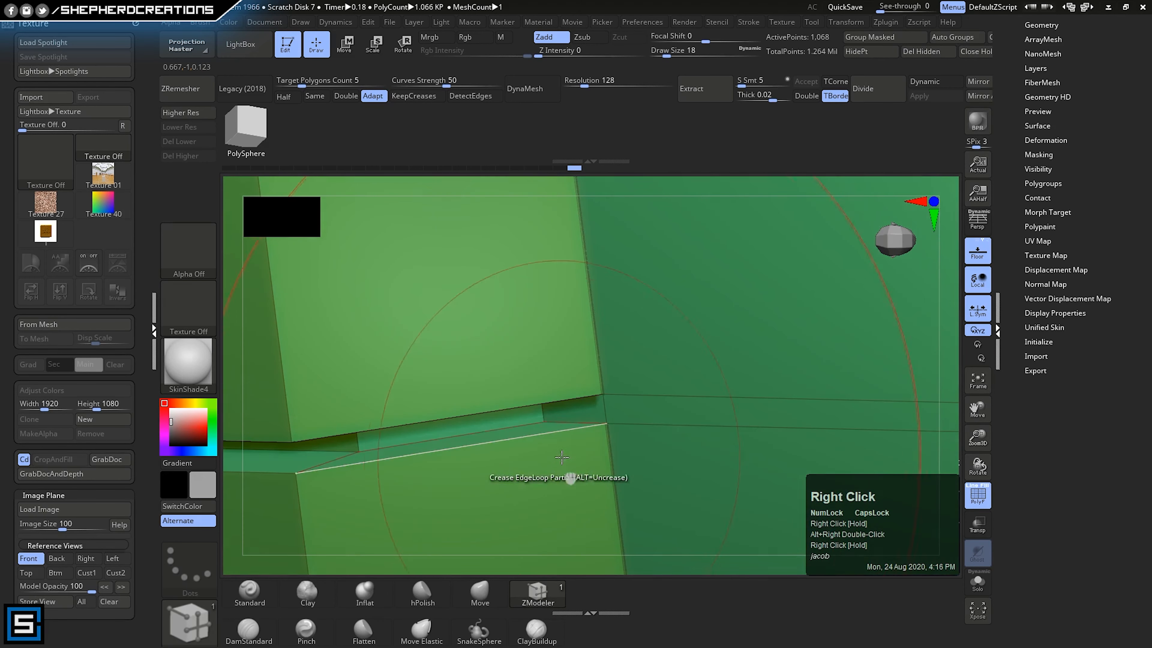
# - Crease the remaining groove edges near the ridge's inner side and check them with the dynamic subdivision preview
pyautogui.click(552, 416)
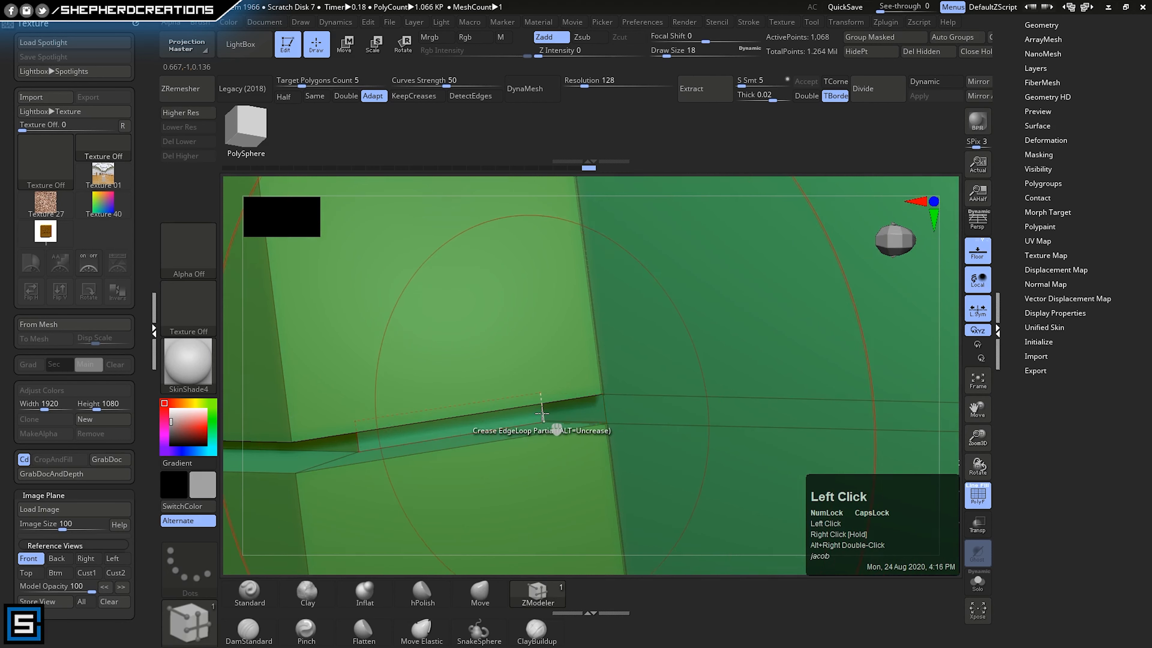
pyautogui.click(542, 414)
pyautogui.moveTo(542, 414)
pyautogui.mouseDown(button='right')
pyautogui.moveTo(566, 380)
pyautogui.moveTo(571, 393)
pyautogui.moveTo(547, 399)
pyautogui.moveTo(557, 424)
pyautogui.mouseUp(button='right')
pyautogui.click(584, 361)
pyautogui.moveTo(557, 424); pyautogui.dragTo(605, 353, button='right')
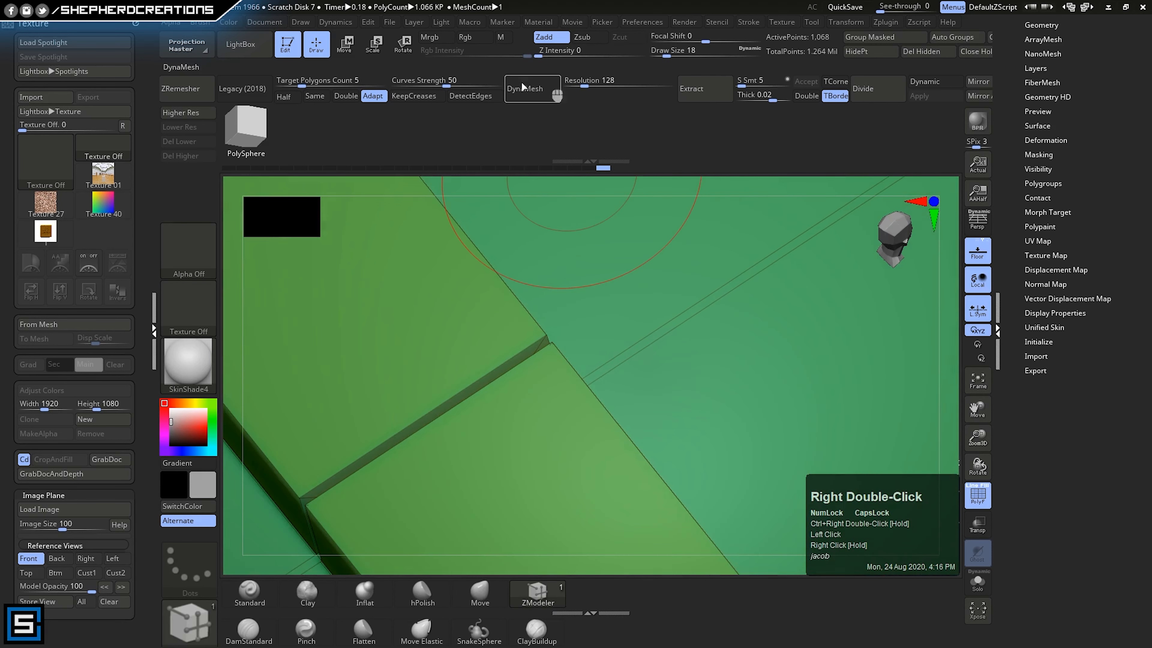
pyautogui.click(208, 117)
pyautogui.moveTo(544, 408); pyautogui.dragTo(500, 411, button='right')
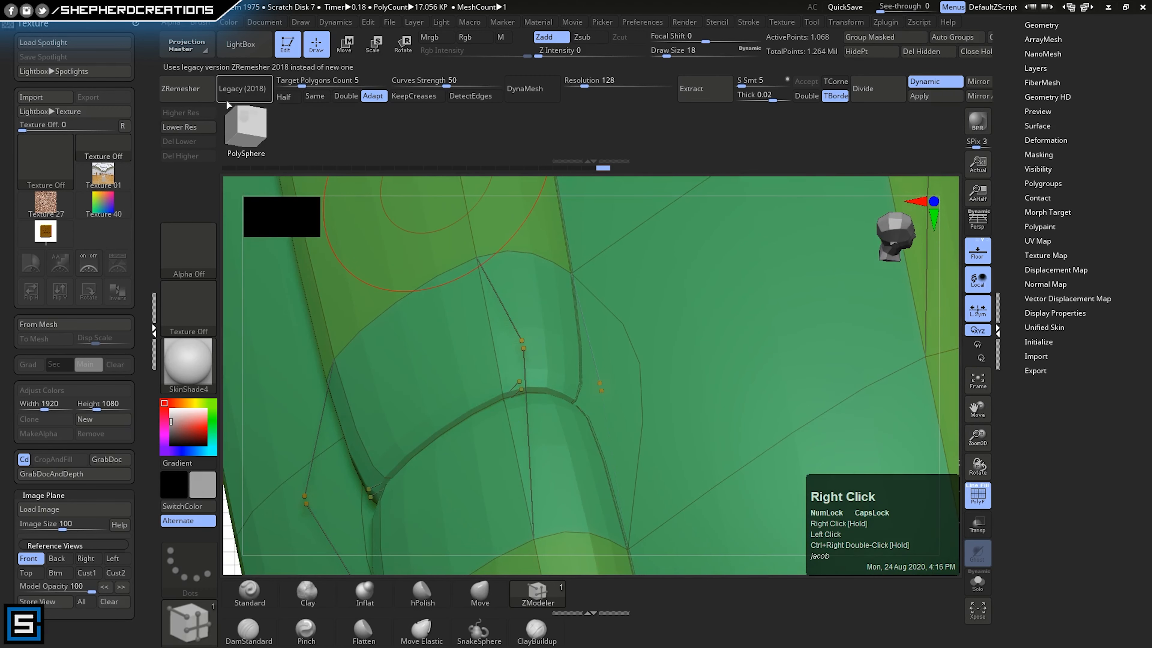
pyautogui.click(196, 127)
pyautogui.moveTo(511, 458); pyautogui.dragTo(501, 346, button='right')
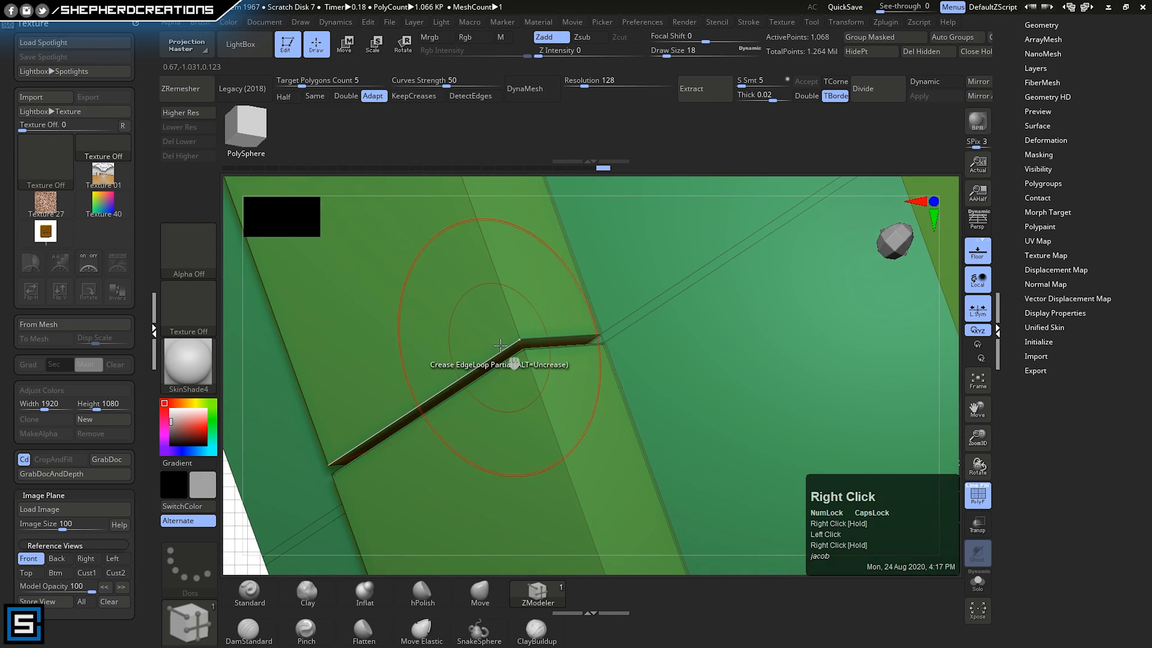
# - Compare the subdivided and low-resolution forms of the ridge and the case's corner for edges that still need creasing
pyautogui.click(190, 115)
pyautogui.moveTo(513, 377); pyautogui.dragTo(446, 267, button='right')
pyautogui.keyDown('alt'); pyautogui.moveTo(516, 431); pyautogui.dragTo(313, 129, button='right'); pyautogui.keyUp('alt')
pyautogui.click(196, 123)
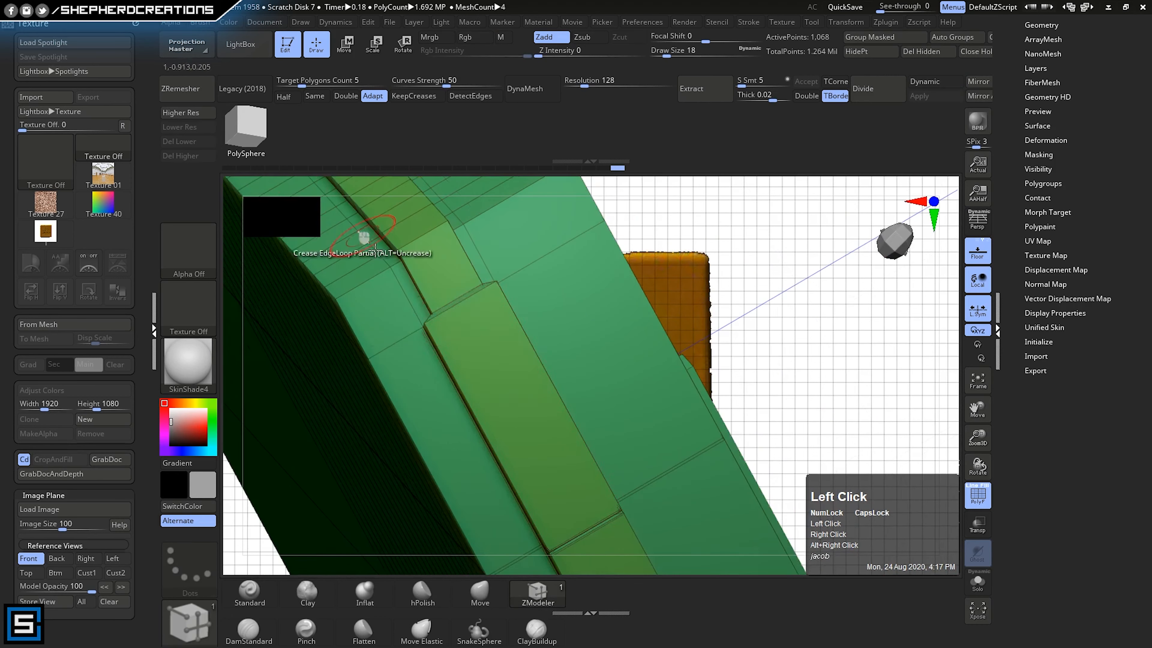
pyautogui.moveTo(360, 239); pyautogui.dragTo(562, 329, button='right')
pyautogui.keyDown('alt'); pyautogui.moveTo(497, 437); pyautogui.dragTo(656, 476, button='right'); pyautogui.keyUp('alt')
pyautogui.click(190, 117)
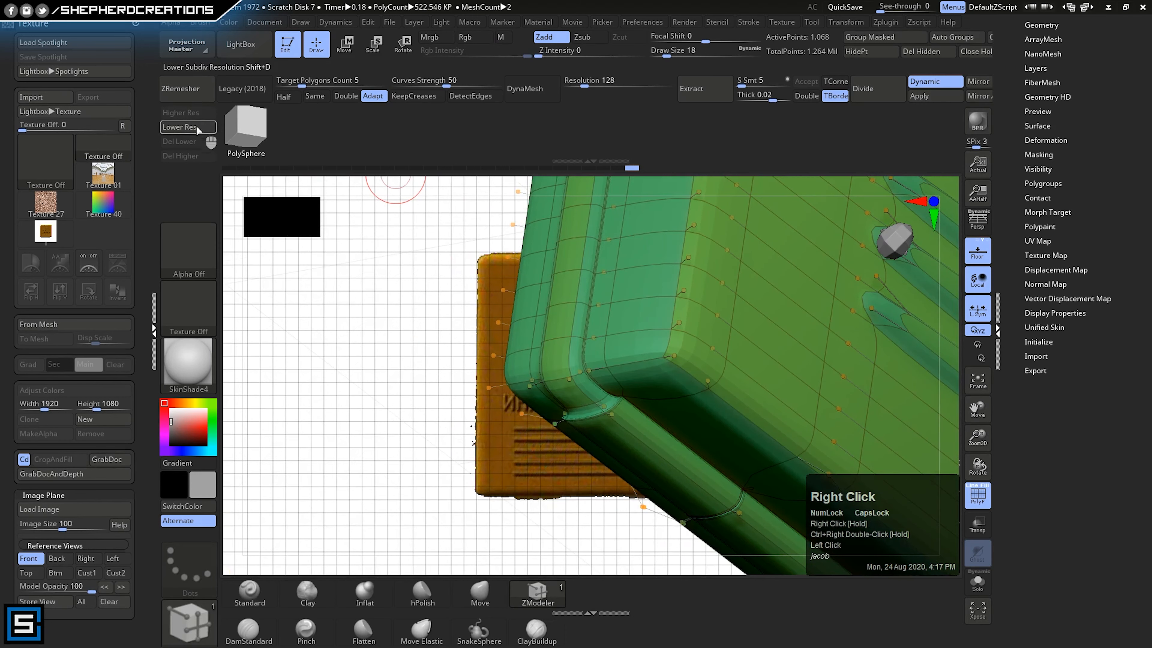
pyautogui.click(198, 130)
# - Reduce the draw size to 7 and move the inner point of the corner's slanted notch down to the horizontal edge line
pyautogui.keyDown('ctrl'); pyautogui.moveTo(643, 483); pyautogui.dragTo(646, 540, button='right'); pyautogui.keyUp('ctrl')
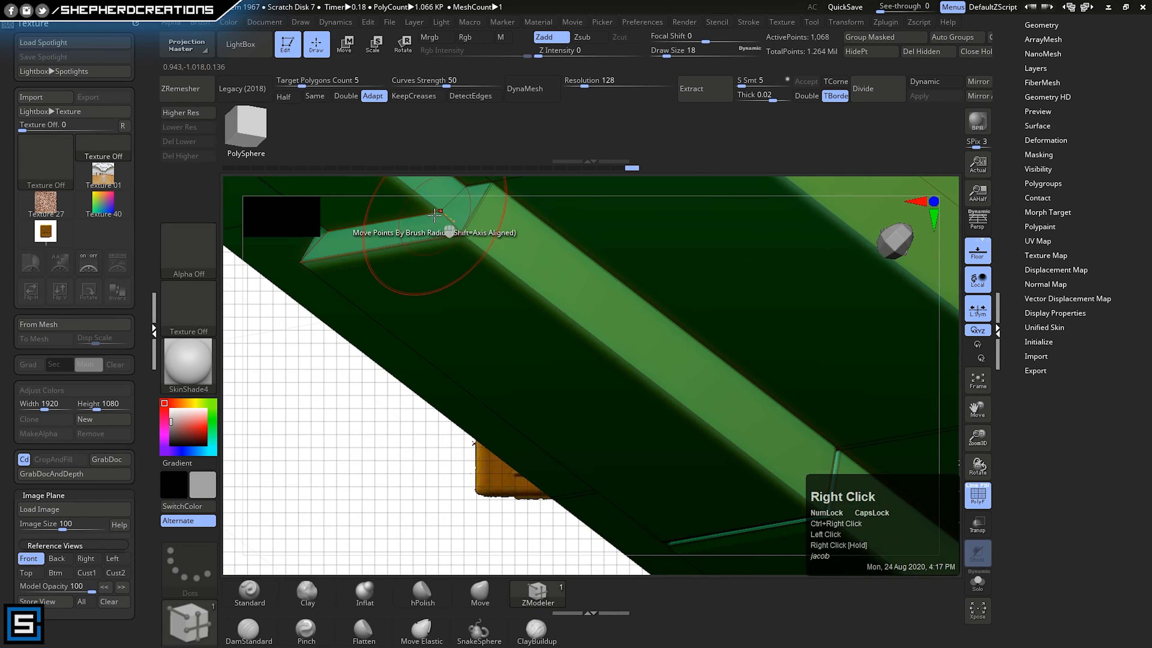
pyautogui.click(417, 216)
pyautogui.moveTo(426, 224)
pyautogui.keyDown('alt'); pyautogui.mouseDown(button='right')
pyautogui.moveTo(561, 429)
pyautogui.moveTo(554, 369)
pyautogui.moveTo(578, 397)
pyautogui.moveTo(578, 463)
pyautogui.moveTo(530, 445)
pyautogui.moveTo(540, 437)
pyautogui.moveTo(566, 464)
pyautogui.moveTo(562, 476)
pyautogui.mouseUp(button='right'); pyautogui.keyUp('alt')
pyautogui.keyDown('alt'); pyautogui.moveTo(572, 425); pyautogui.dragTo(661, 352, button='right'); pyautogui.keyUp('alt')
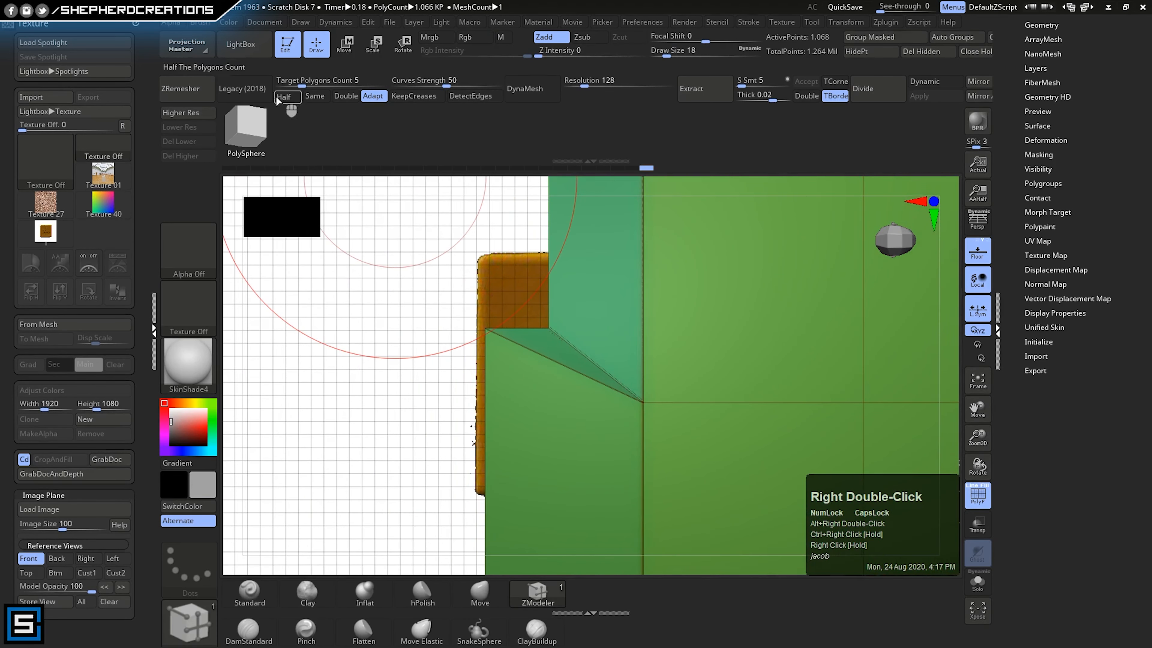
pyautogui.moveTo(650, 55); pyautogui.dragTo(657, 54)
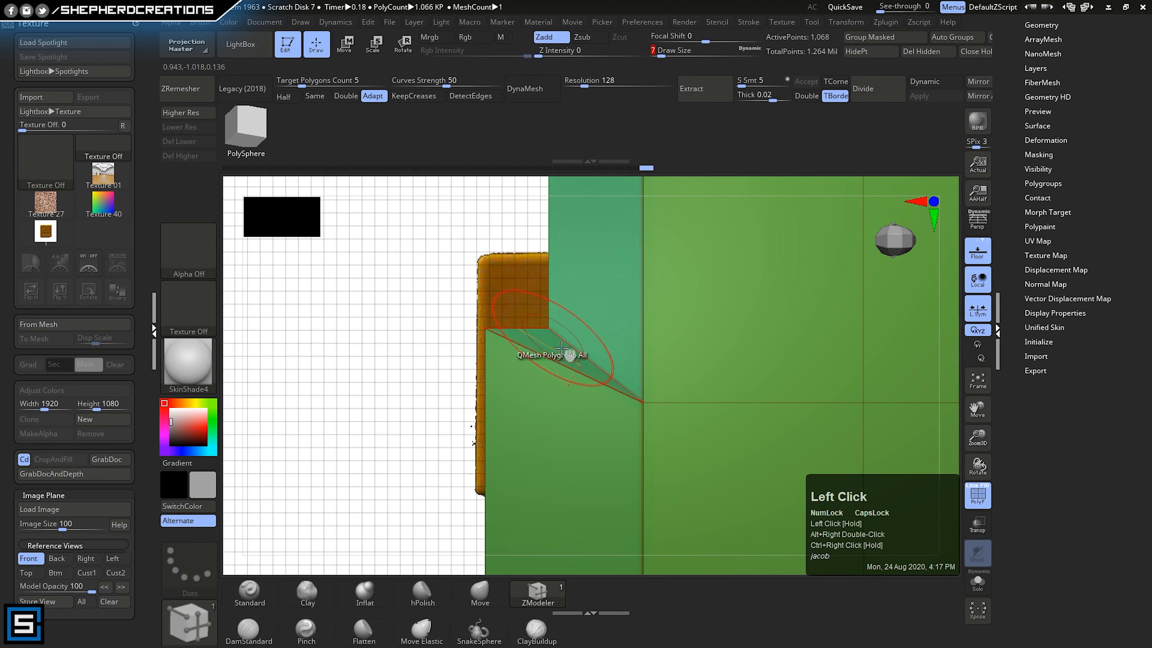
pyautogui.keyDown('alt'); pyautogui.moveTo(576, 363); pyautogui.dragTo(520, 312, button='right'); pyautogui.keyUp('alt')
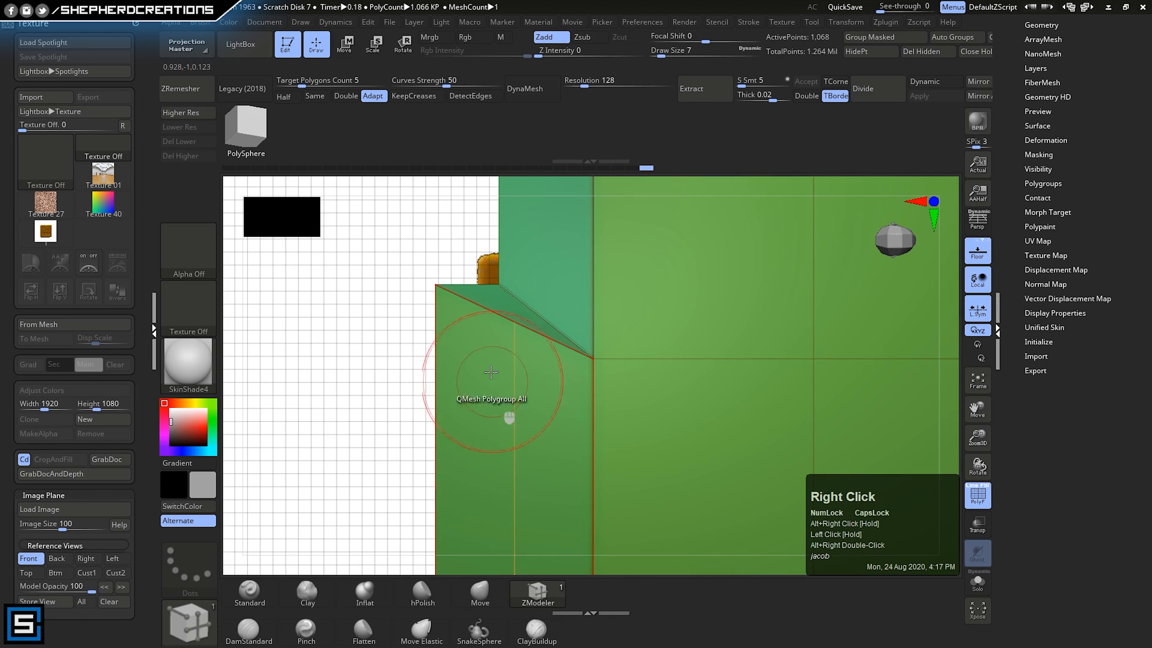
pyautogui.click(499, 284)
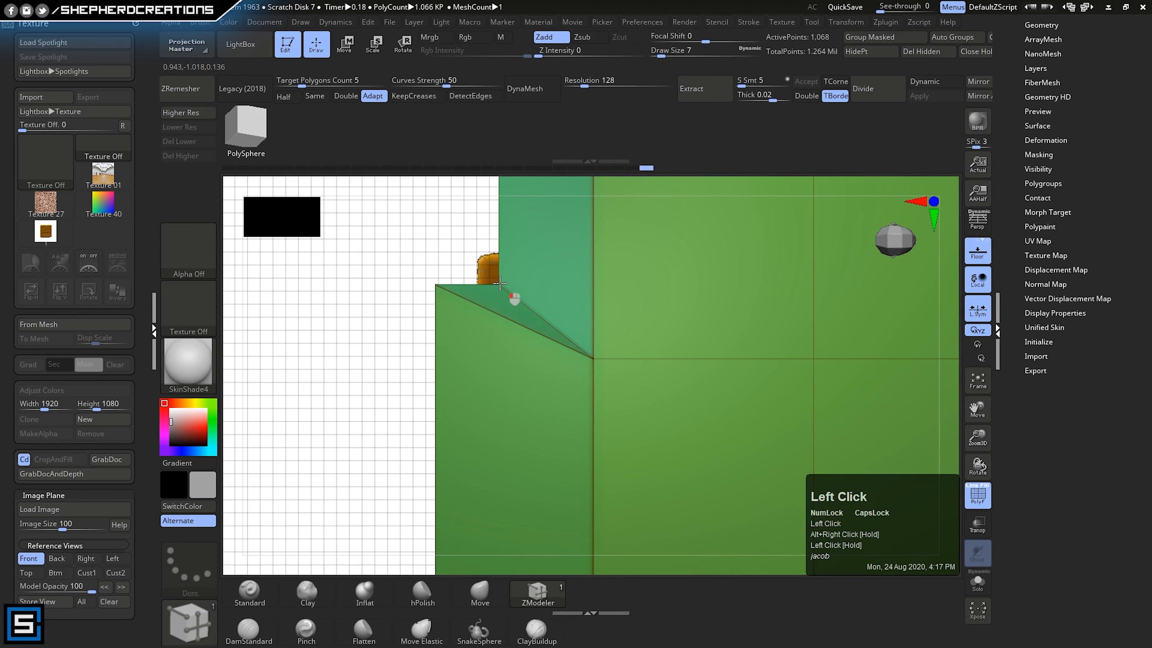
pyautogui.moveTo(500, 291); pyautogui.dragTo(501, 317)
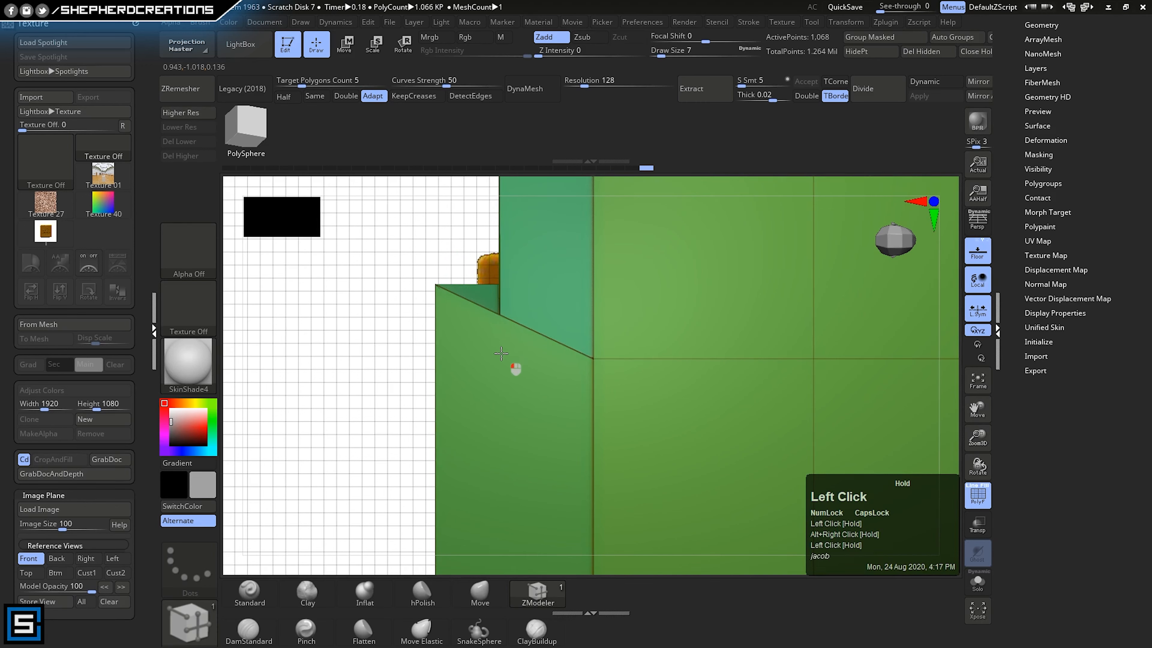
pyautogui.moveTo(501, 354); pyautogui.dragTo(500, 355)
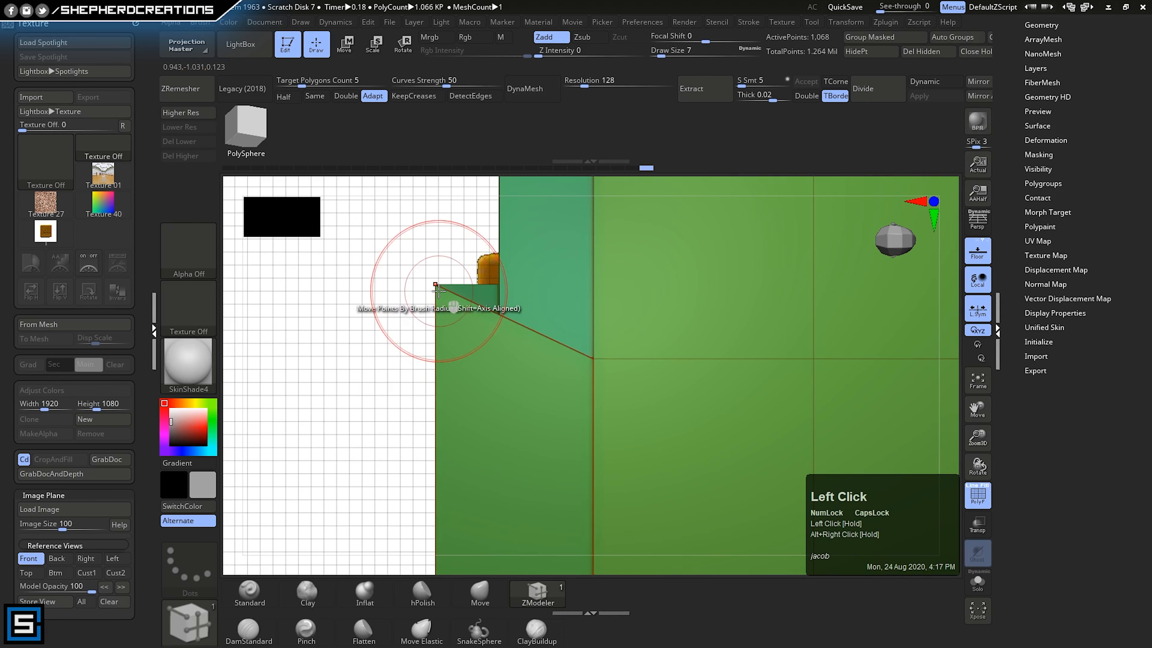
# - Move the remaining points of the corner's notch down onto the horizontal edge line to straighten the ledge
pyautogui.moveTo(437, 292); pyautogui.dragTo(431, 358)
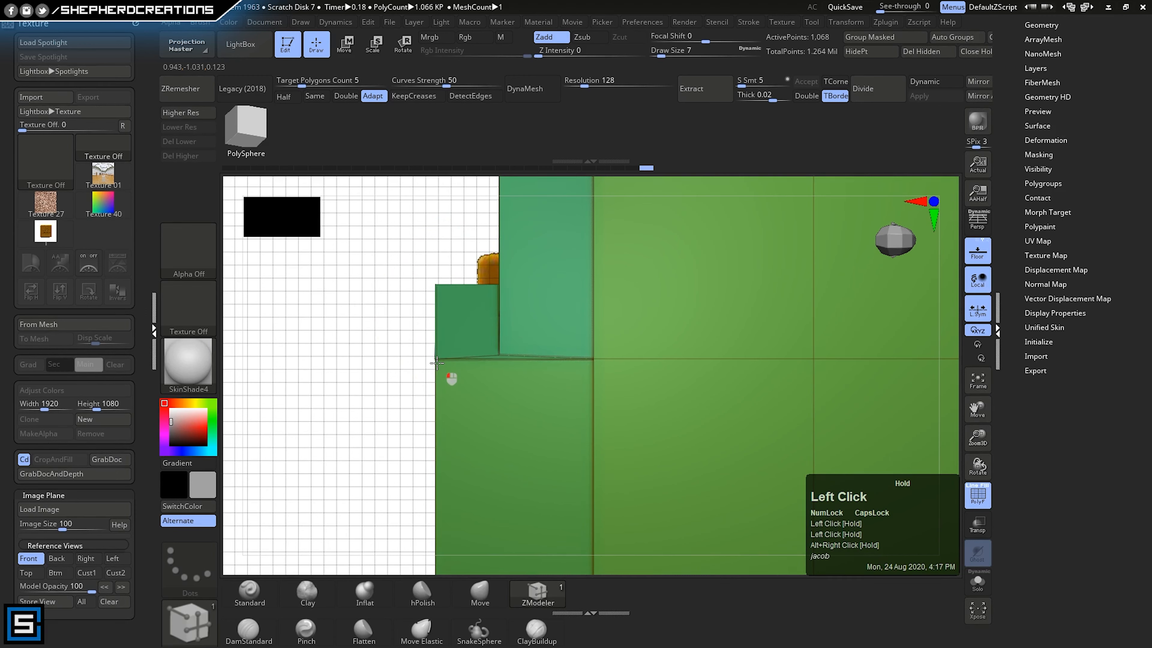
pyautogui.moveTo(437, 361); pyautogui.dragTo(437, 361)
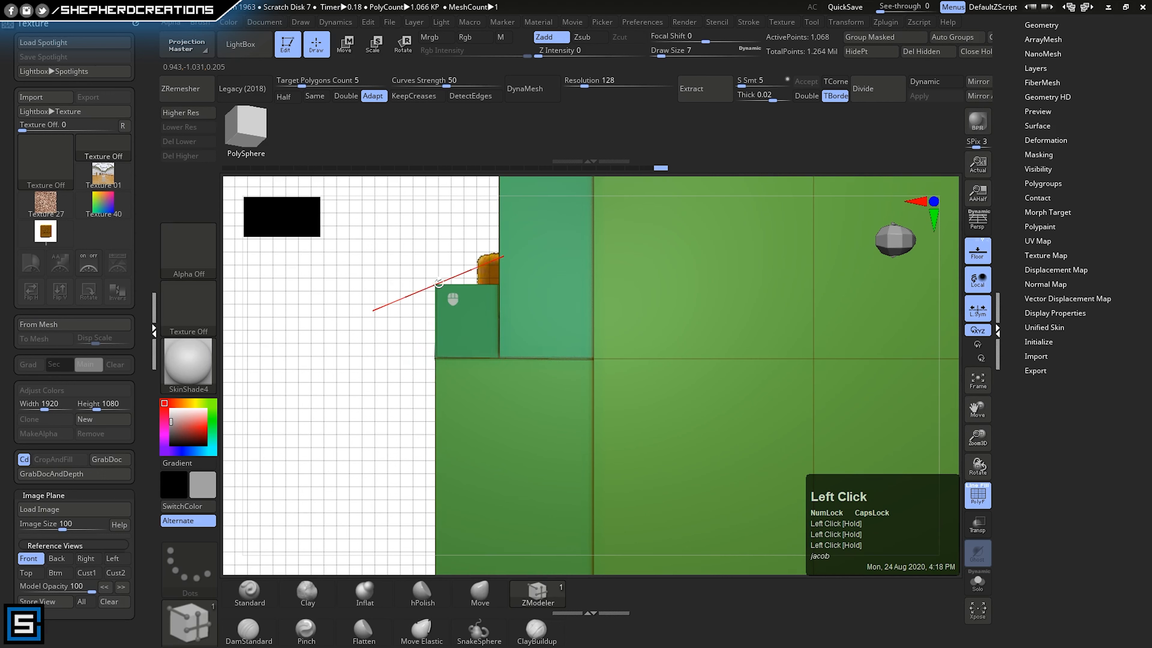
pyautogui.click(437, 289)
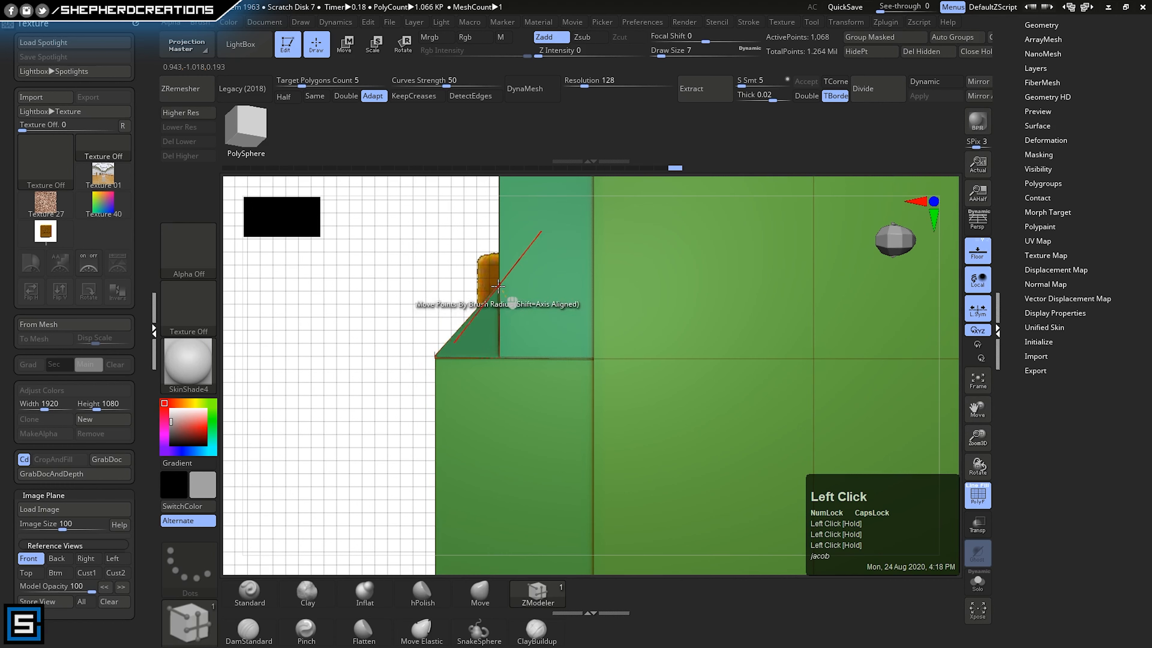
pyautogui.moveTo(496, 290); pyautogui.dragTo(494, 314)
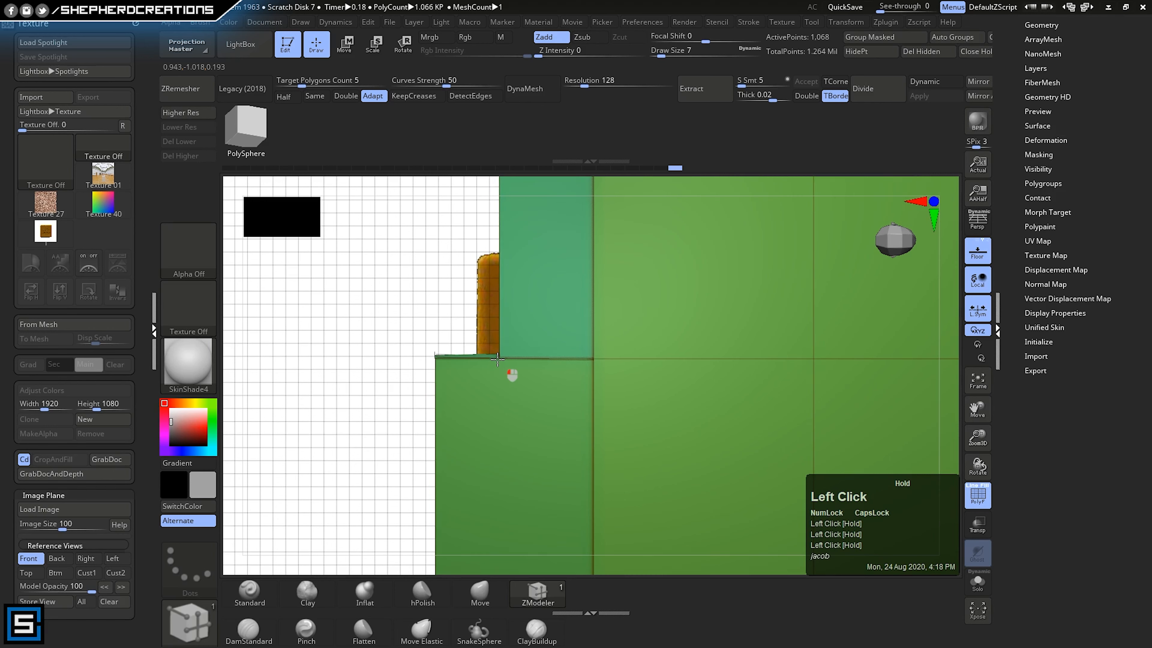
pyautogui.moveTo(497, 359); pyautogui.dragTo(498, 358)
pyautogui.moveTo(498, 358); pyautogui.dragTo(530, 257, button='right')
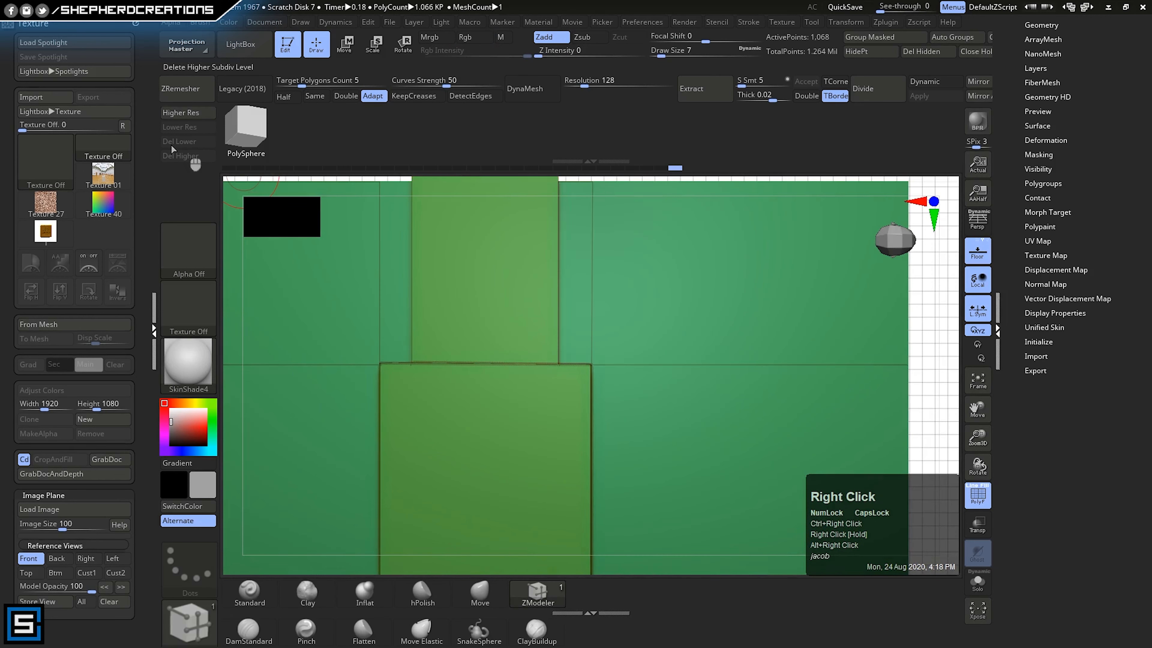
# - Compare the straightened ledge at the ridge's end with and without the dynamic subdivision preview
pyautogui.click(198, 117)
pyautogui.moveTo(457, 406)
pyautogui.mouseDown(button='right')
pyautogui.moveTo(432, 450)
pyautogui.moveTo(470, 453)
pyautogui.moveTo(459, 416)
pyautogui.mouseUp(button='right')
pyautogui.click(189, 130)
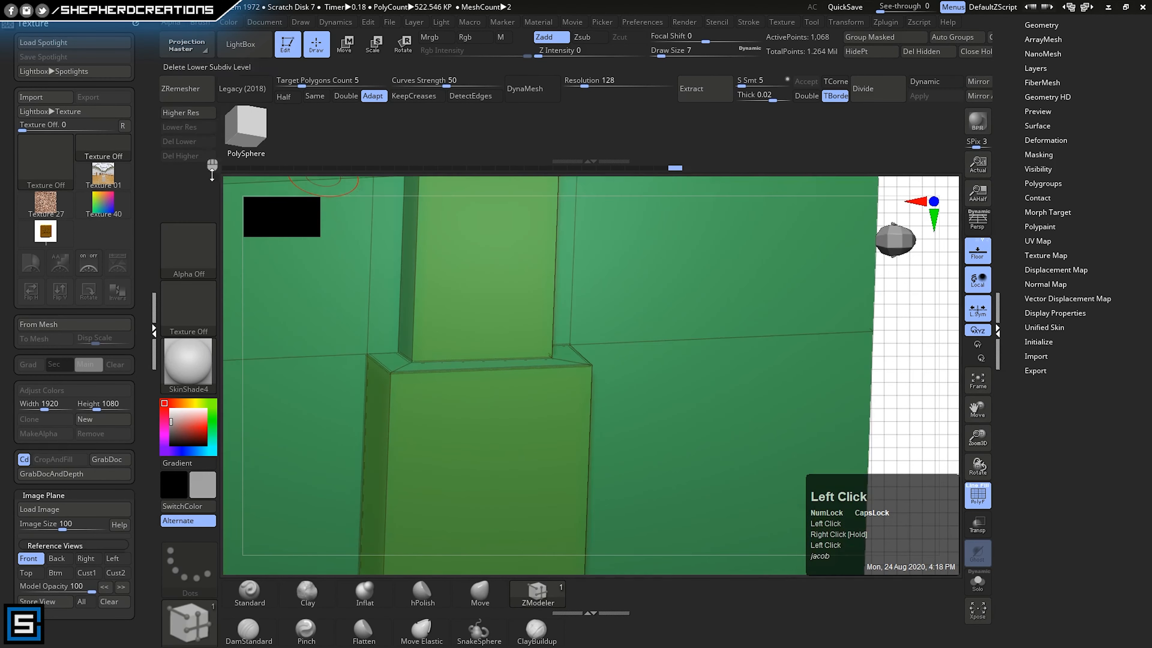
pyautogui.moveTo(313, 338); pyautogui.dragTo(388, 535, button='right')
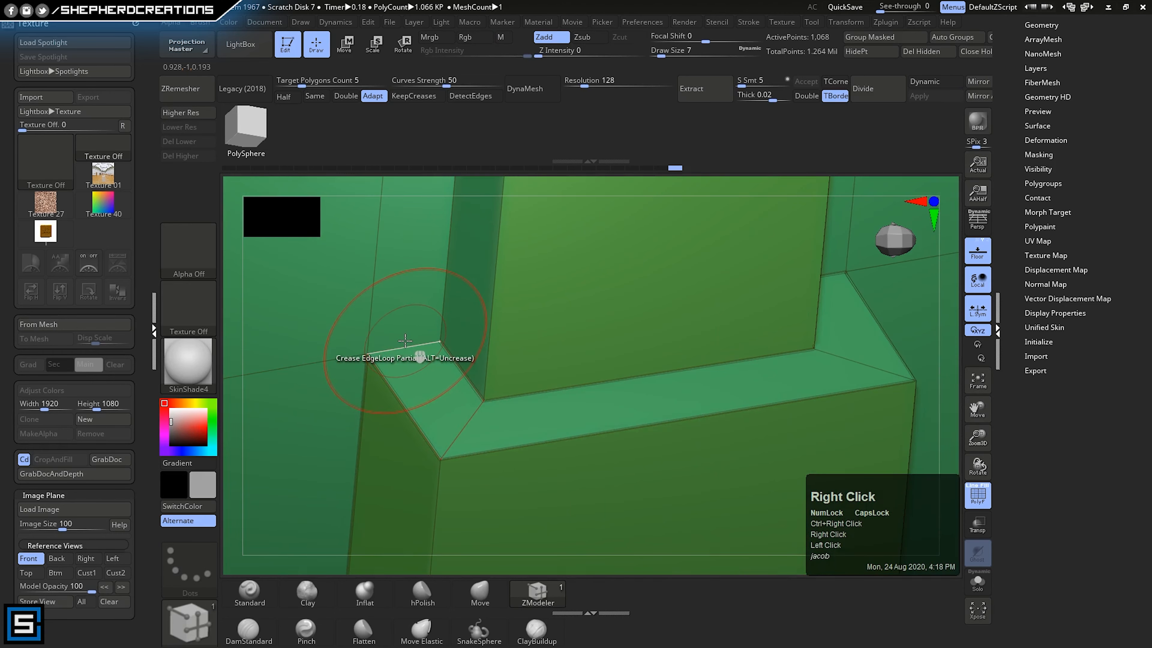
pyautogui.click(188, 114)
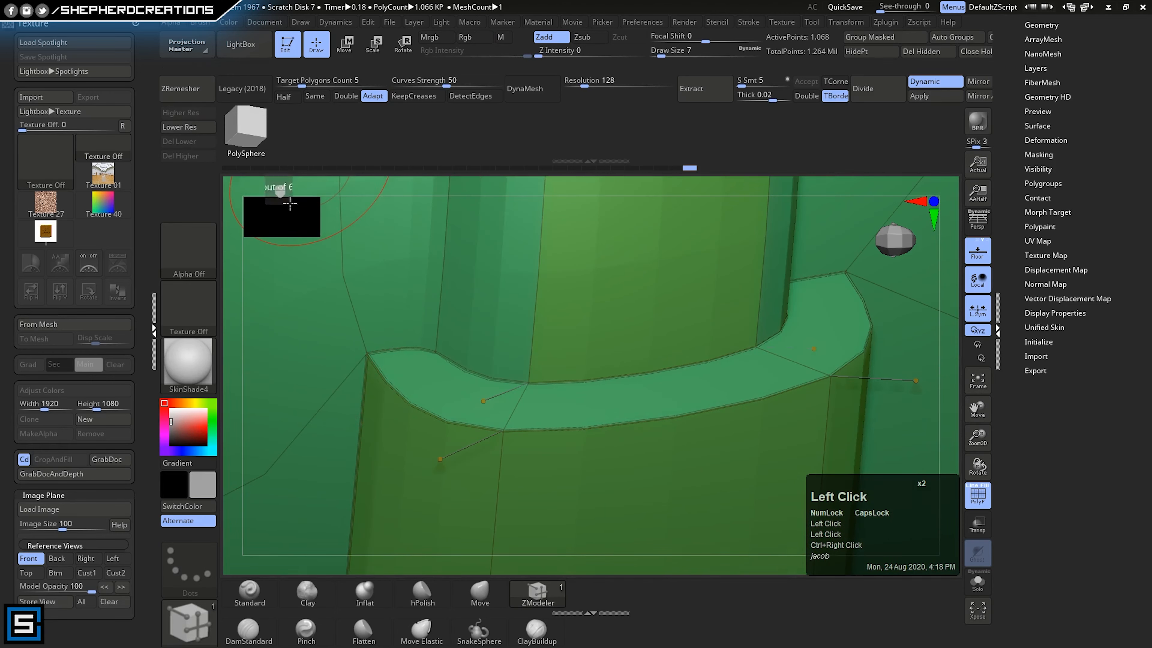
pyautogui.moveTo(496, 321); pyautogui.dragTo(491, 280, button='right')
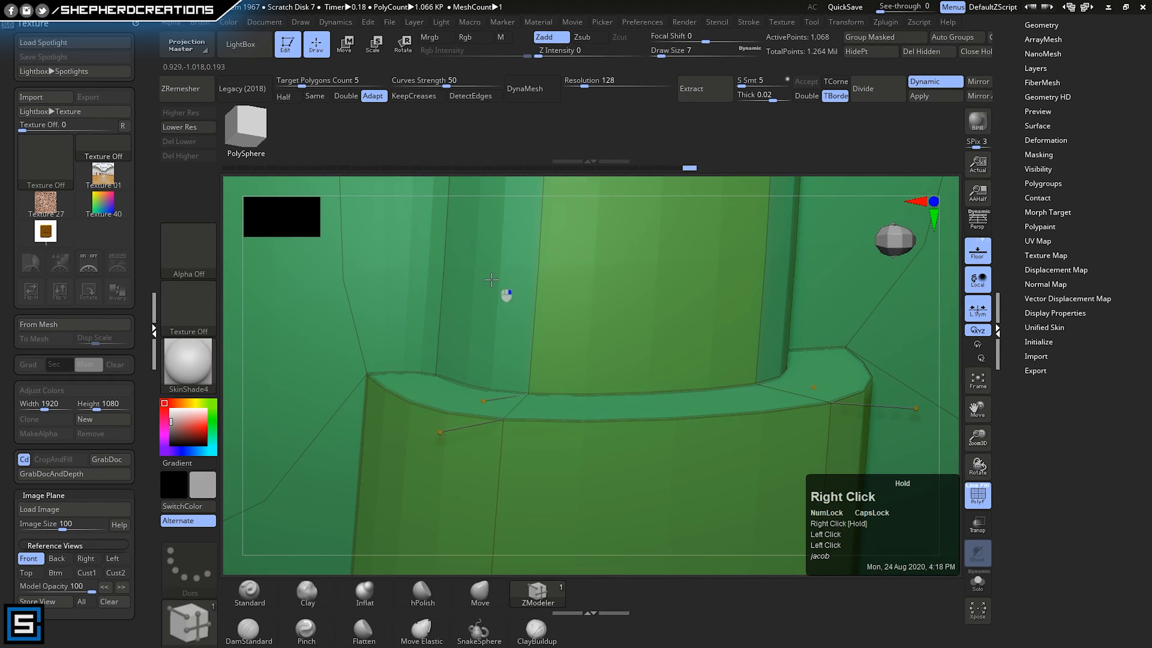
pyautogui.click(196, 129)
pyautogui.moveTo(577, 351); pyautogui.dragTo(585, 318, button='right')
pyautogui.moveTo(585, 317); pyautogui.dragTo(334, 179, button='right')
# - Examine the subdivided case from the side and from above for its overall shape
pyautogui.click(186, 113)
pyautogui.moveTo(408, 254)
pyautogui.mouseDown(button='right')
pyautogui.moveTo(431, 272)
pyautogui.moveTo(483, 404)
pyautogui.moveTo(413, 329)
pyautogui.moveTo(598, 420)
pyautogui.mouseUp(button='right')
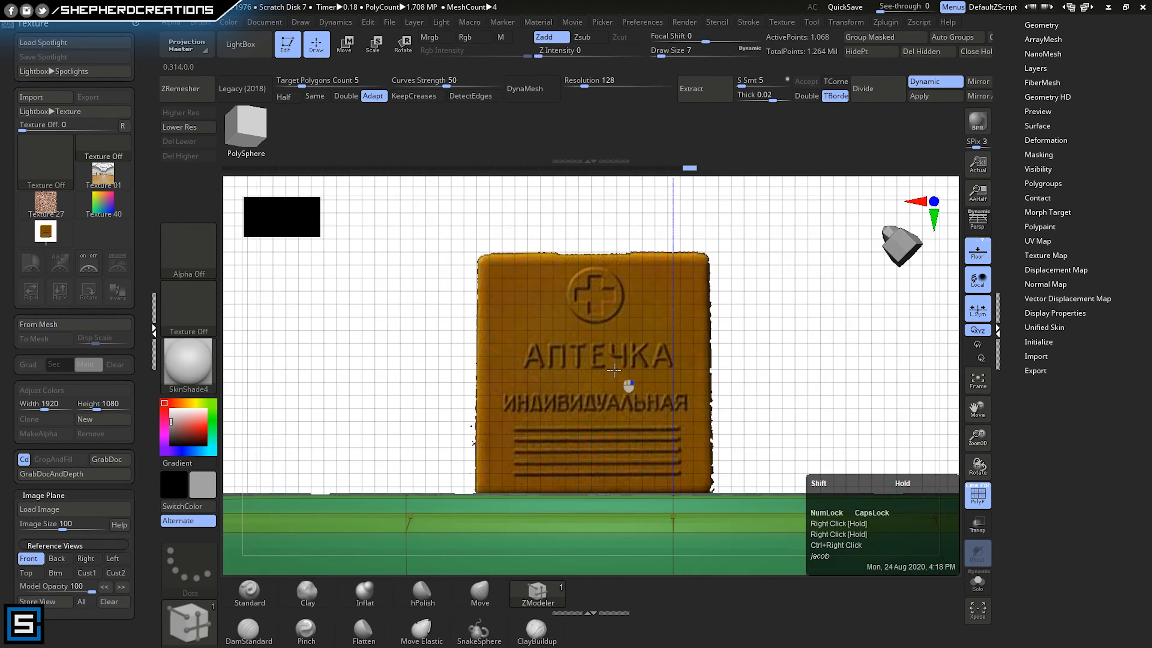
pyautogui.moveTo(735, 262)
pyautogui.keyDown('ctrl'); pyautogui.mouseDown(button='right')
pyautogui.moveTo(658, 316)
pyautogui.moveTo(581, 252)
pyautogui.moveTo(728, 321)
pyautogui.moveTo(745, 342)
pyautogui.moveTo(743, 309)
pyautogui.moveTo(730, 306)
pyautogui.moveTo(728, 327)
pyautogui.moveTo(595, 337)
pyautogui.mouseUp(button='right'); pyautogui.keyUp('ctrl')
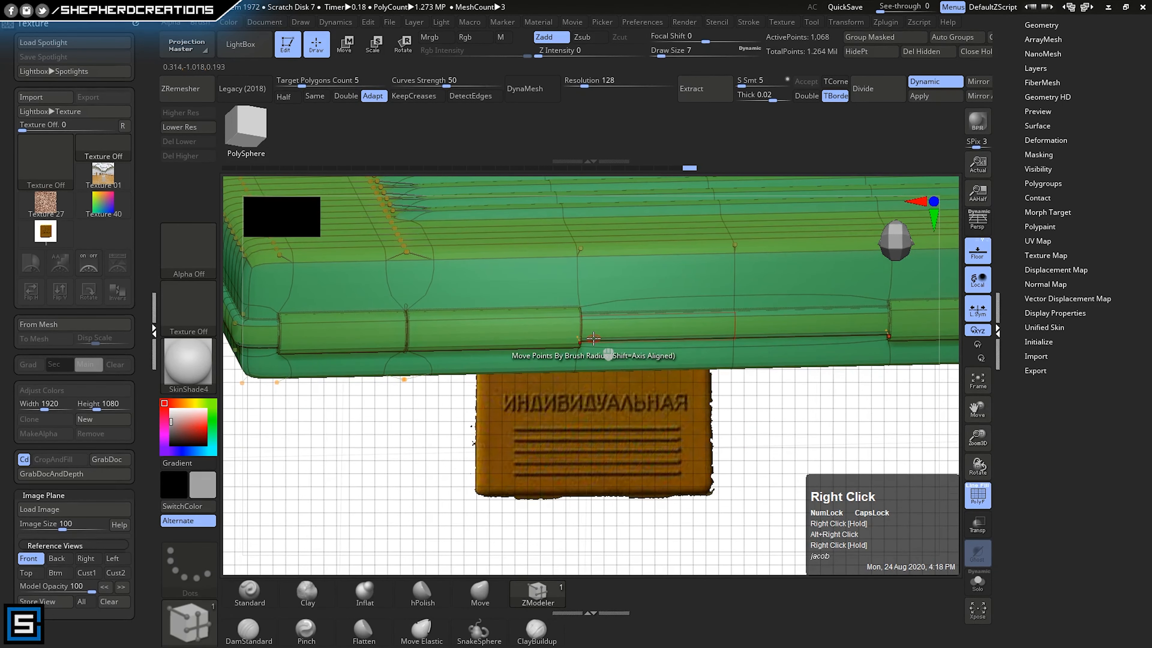
pyautogui.moveTo(628, 302)
pyautogui.mouseDown(button='right')
pyautogui.moveTo(684, 296)
pyautogui.moveTo(689, 314)
pyautogui.moveTo(671, 327)
pyautogui.moveTo(618, 290)
pyautogui.mouseUp(button='right')
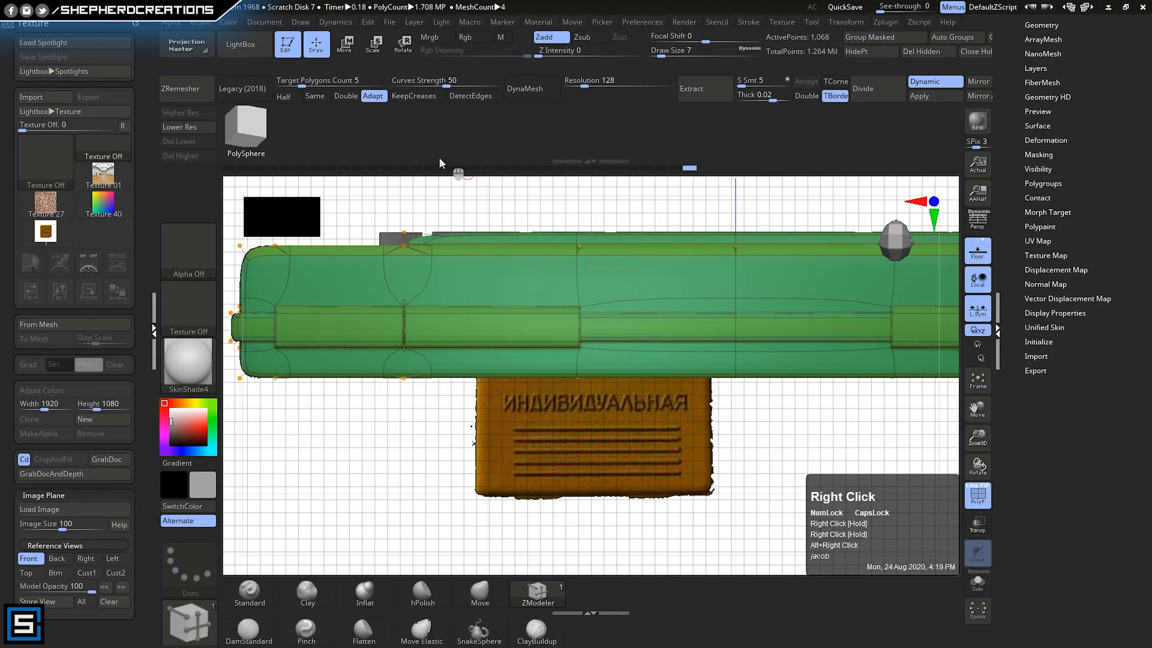
pyautogui.moveTo(548, 305); pyautogui.dragTo(532, 360, button='right')
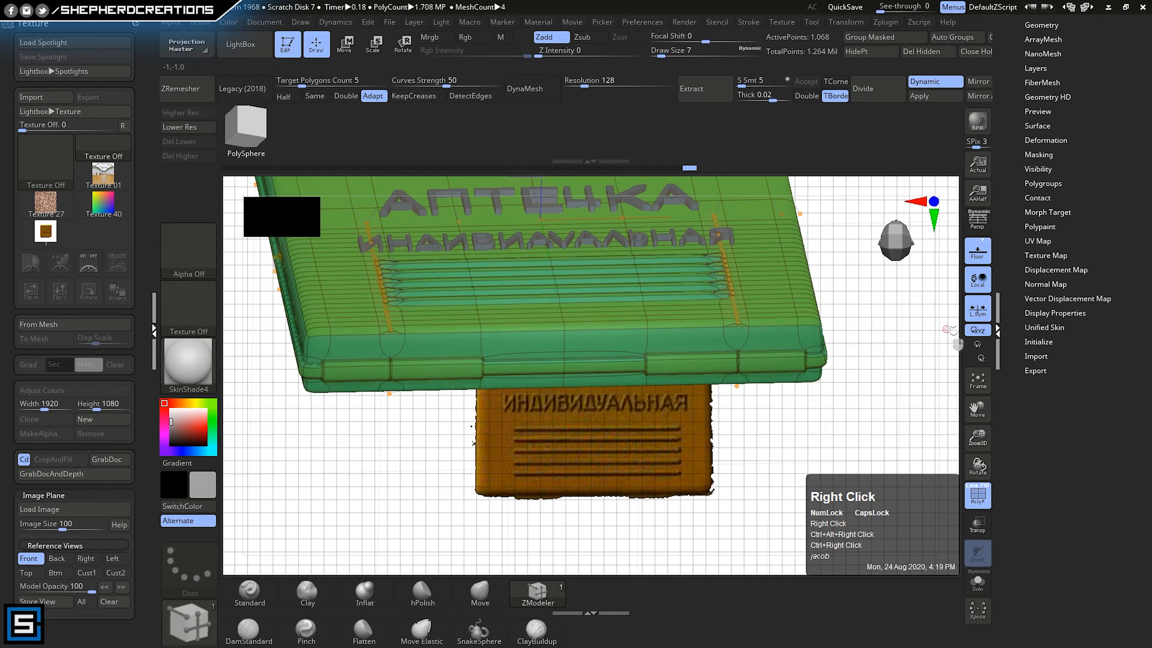
# - Switch off the subdivision preview and insert edge loops on the back wall around the recess that interrupts the ridge
pyautogui.hotkey('shift', 'd')
pyautogui.keyDown('alt'); pyautogui.moveTo(562, 282); pyautogui.dragTo(707, 376, button='right'); pyautogui.keyUp('alt')
pyautogui.press('space')
pyautogui.click(598, 408)
pyautogui.click(714, 368)
pyautogui.click(805, 342)
pyautogui.moveTo(823, 343); pyautogui.dragTo(828, 343)
# - Insert supporting edge loops just outside the recess's side edge and above the ridge, undoing a misplaced loop
pyautogui.keyDown('alt'); pyautogui.moveTo(771, 353); pyautogui.dragTo(635, 325, button='right'); pyautogui.keyUp('alt')
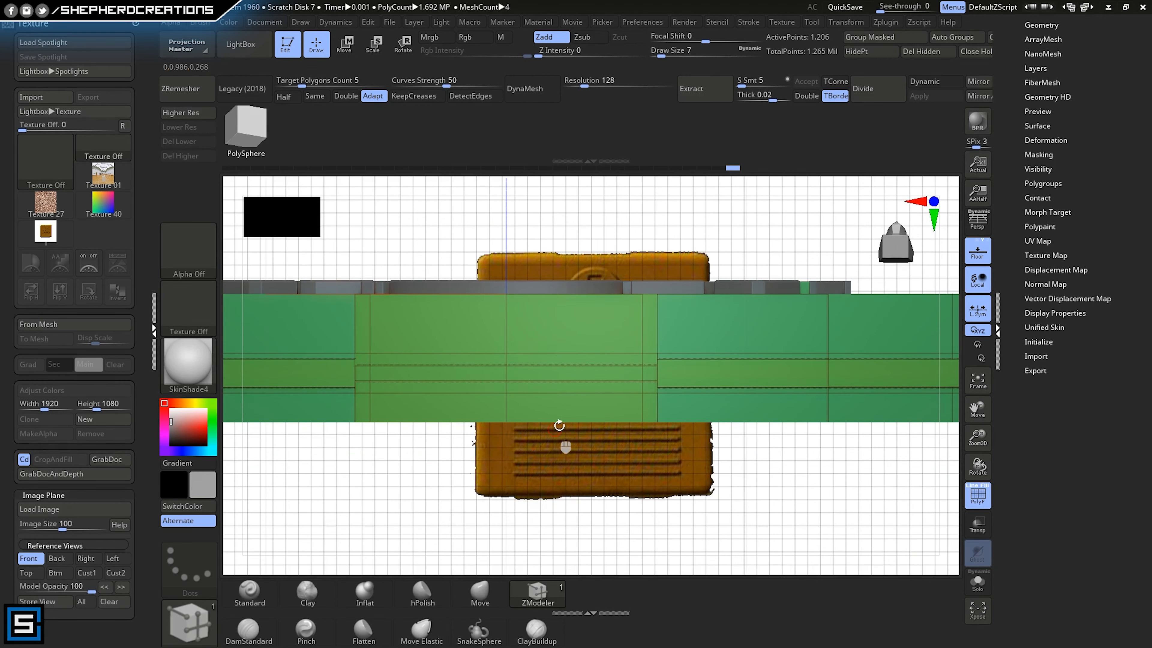
pyautogui.keyDown('alt'); pyautogui.moveTo(742, 368); pyautogui.dragTo(600, 382, button='right'); pyautogui.keyUp('alt')
pyautogui.click(600, 390)
pyautogui.hotkey('ctrl', 'z')
pyautogui.click(592, 392)
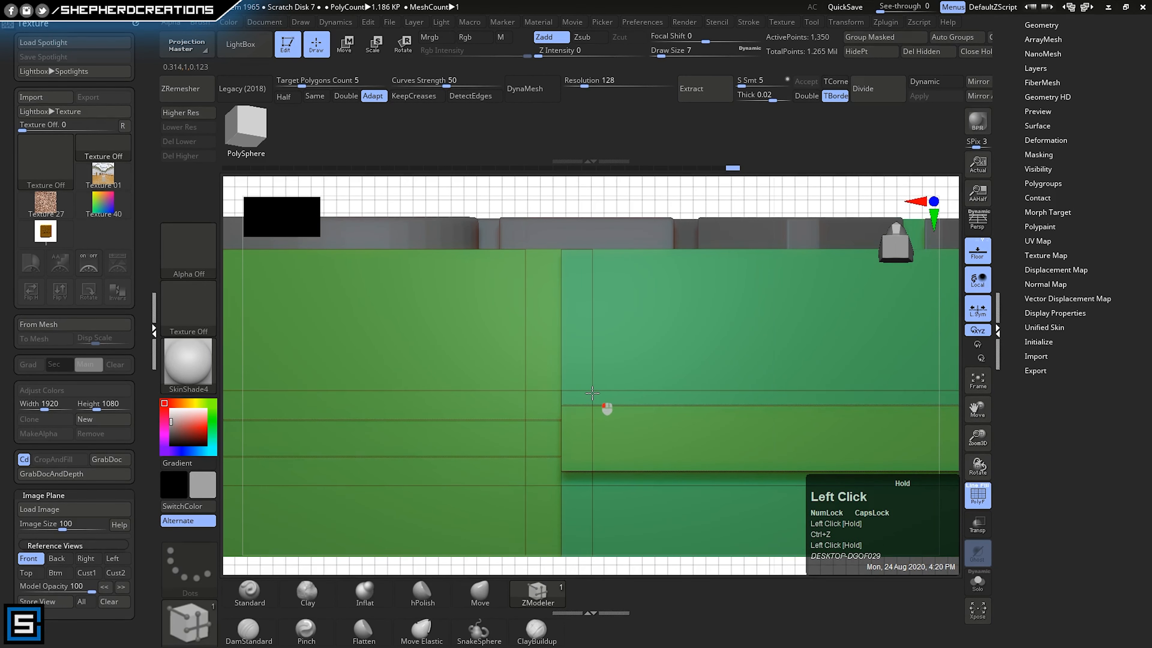
# - Extrude a thin strip on the back wall just above the ridge, with supporting edge loops around it and the recess
pyautogui.keyDown('alt'); pyautogui.moveTo(909, 379); pyautogui.dragTo(521, 435, button='right'); pyautogui.keyUp('alt')
pyautogui.keyDown('alt'); pyautogui.click(645, 418); pyautogui.keyUp('alt')
pyautogui.click(437, 515)
pyautogui.press('2')
pyautogui.press('2')
pyautogui.click(522, 479)
pyautogui.keyDown('alt'); pyautogui.moveTo(521, 435); pyautogui.dragTo(458, 426, button='right'); pyautogui.keyUp('alt')
pyautogui.moveTo(458, 426); pyautogui.dragTo(448, 411, button='right')
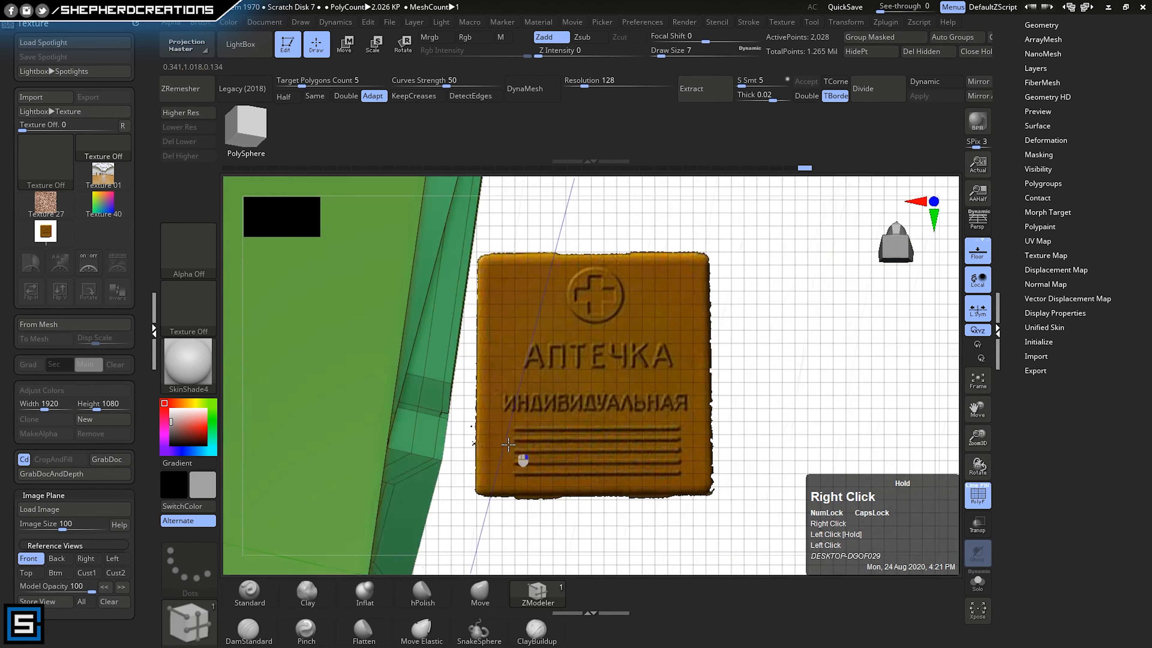
pyautogui.moveTo(562, 431); pyautogui.dragTo(524, 400, button='right')
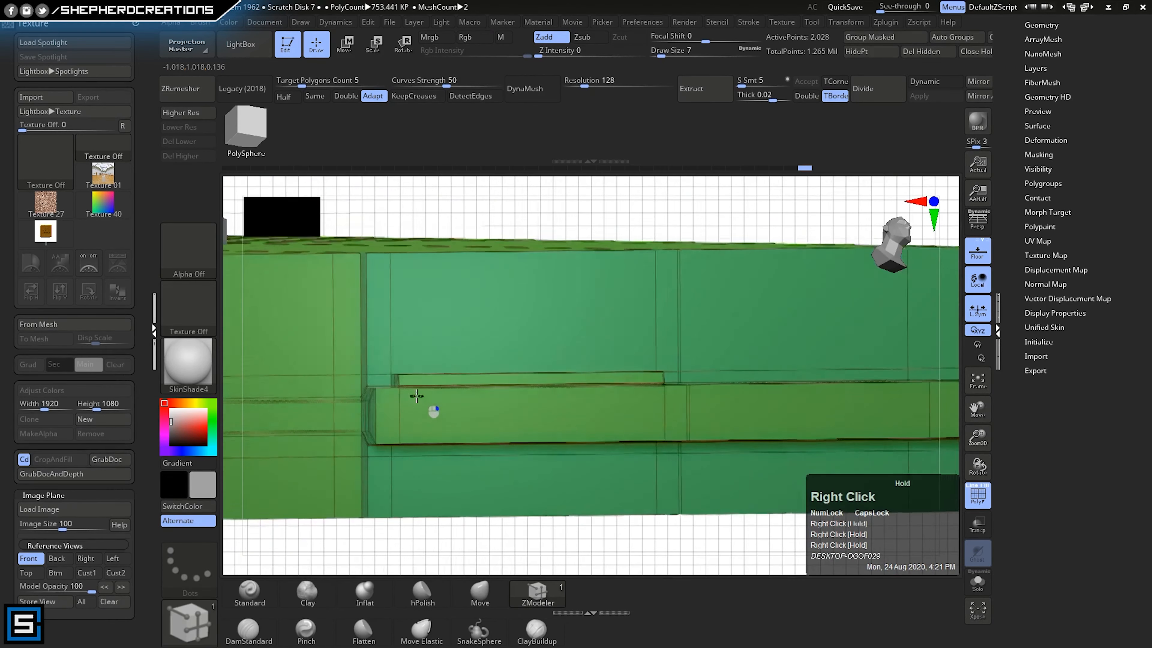
pyautogui.moveTo(429, 404); pyautogui.dragTo(545, 393, button='right')
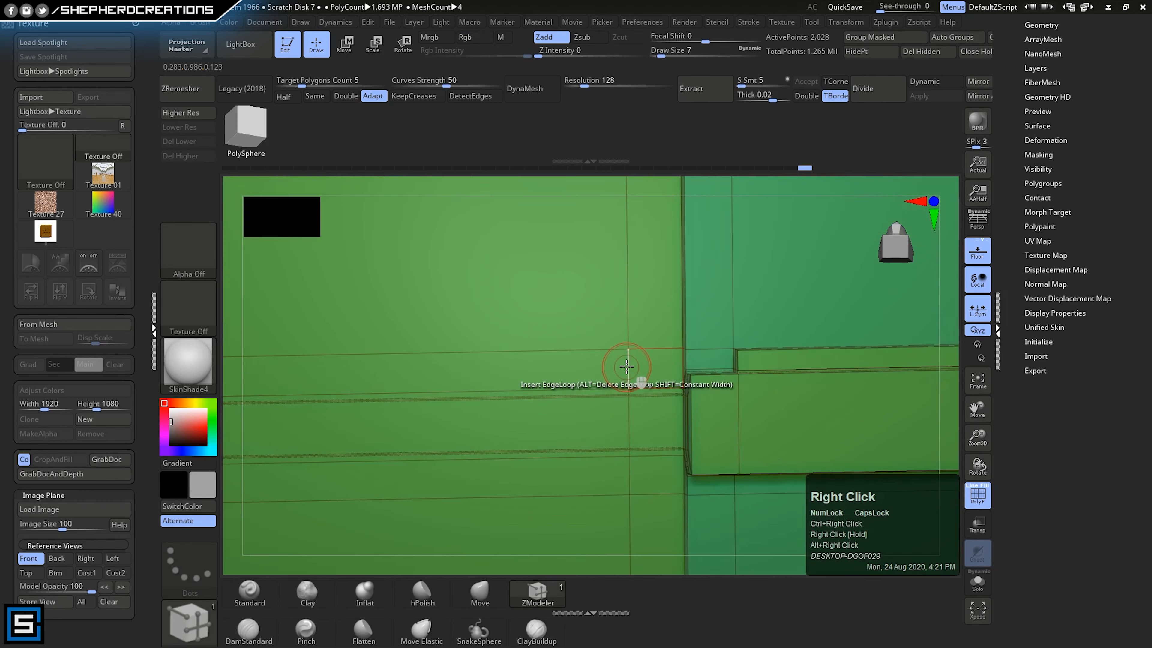
# - Try an extra edge loop across the recess wall, and undo the latest edge loop insertions
pyautogui.click(625, 378)
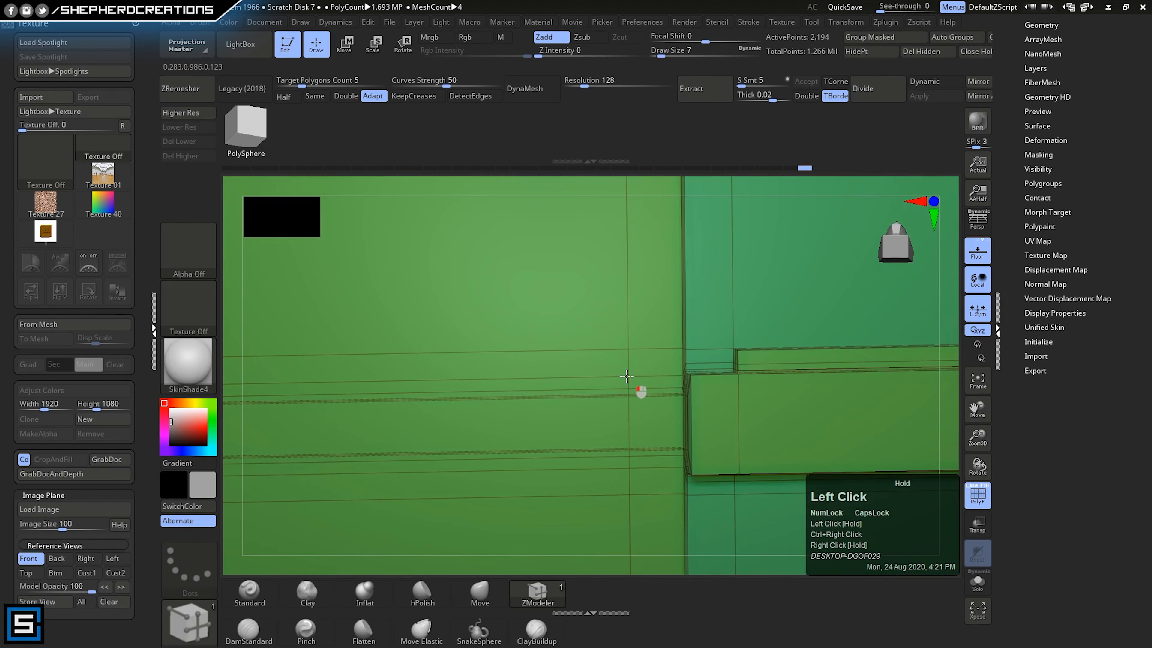
pyautogui.hotkey('ctrl', 'z')
pyautogui.hotkey('ctrl', 'z')
pyautogui.hotkey('ctrl', 'z')
pyautogui.hotkey('ctrl', 'z')
pyautogui.hotkey('ctrl', 'shift', 'z')
pyautogui.keyDown('shift'); pyautogui.moveTo(630, 377); pyautogui.dragTo(658, 373, button='right'); pyautogui.keyUp('shift')
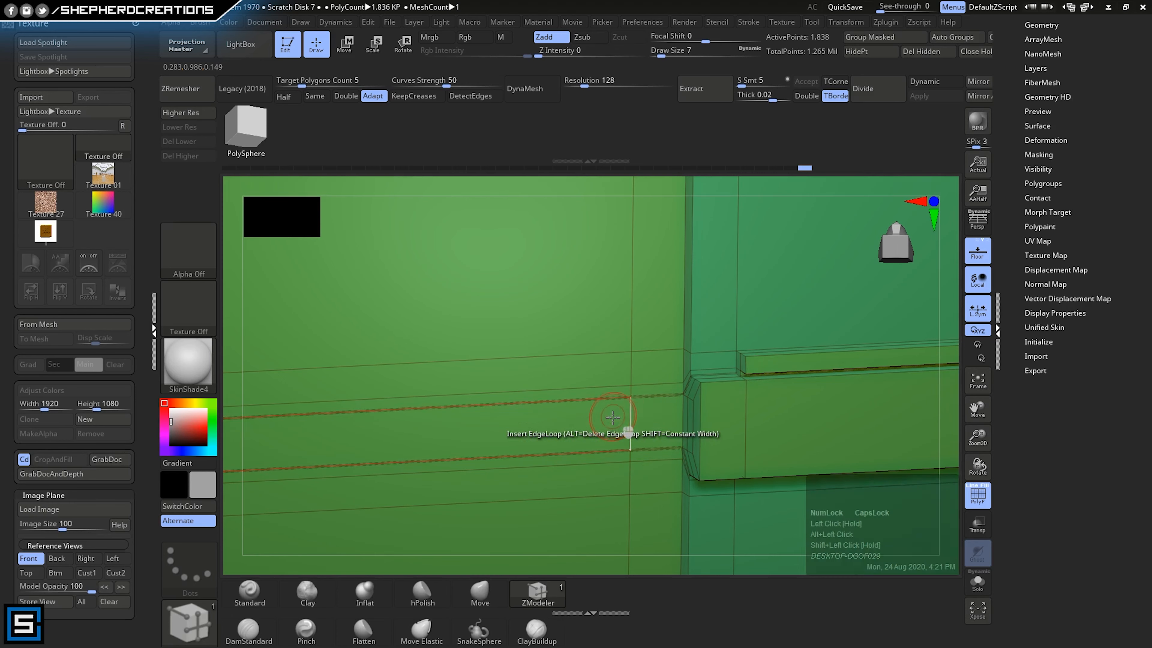
# - Mark the recess wall's polygons above the groove as a temporary polygroup and try a QMesh on them
pyautogui.moveTo(612, 417)
pyautogui.mouseDown(button='right')
pyautogui.moveTo(675, 351)
pyautogui.moveTo(599, 368)
pyautogui.mouseUp(button='right')
pyautogui.keyDown('alt'); pyautogui.moveTo(599, 368); pyautogui.dragTo(648, 322); pyautogui.keyUp('alt')
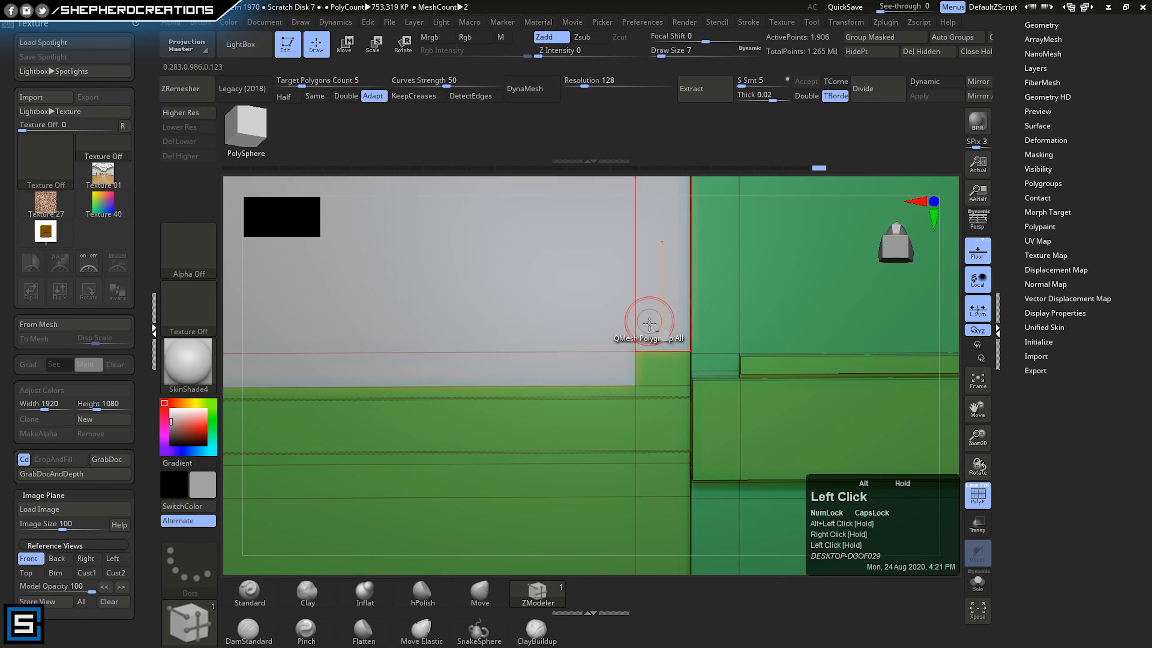
pyautogui.moveTo(648, 321); pyautogui.dragTo(599, 334, button='right')
pyautogui.click(598, 333)
pyautogui.hotkey('ctrl', 'z')
pyautogui.click(590, 330)
pyautogui.moveTo(610, 285); pyautogui.dragTo(615, 297)
pyautogui.moveTo(615, 297)
pyautogui.mouseDown(button='right')
pyautogui.moveTo(638, 335)
pyautogui.moveTo(617, 293)
pyautogui.mouseUp(button='right')
pyautogui.click(181, 113)
pyautogui.hotkey('ctrl', 'z')
# - Merge the case into one polygroup with Auto Groups, replacing the trial marks on the wall above the ridge
pyautogui.moveTo(690, 317)
pyautogui.mouseDown(button='right')
pyautogui.moveTo(724, 354)
pyautogui.moveTo(639, 374)
pyautogui.mouseUp(button='right')
pyautogui.moveTo(640, 375)
pyautogui.keyDown('ctrl'); pyautogui.mouseDown(button='right')
pyautogui.moveTo(630, 493)
pyautogui.moveTo(649, 423)
pyautogui.moveTo(628, 388)
pyautogui.mouseUp(button='right'); pyautogui.keyUp('ctrl')
pyautogui.keyDown('alt'); pyautogui.click(595, 330); pyautogui.keyUp('alt')
pyautogui.hotkey('ctrl', 'z')
pyautogui.moveTo(583, 341); pyautogui.dragTo(616, 331, button='right')
pyautogui.keyDown('alt'); pyautogui.click(689, 282); pyautogui.keyUp('alt')
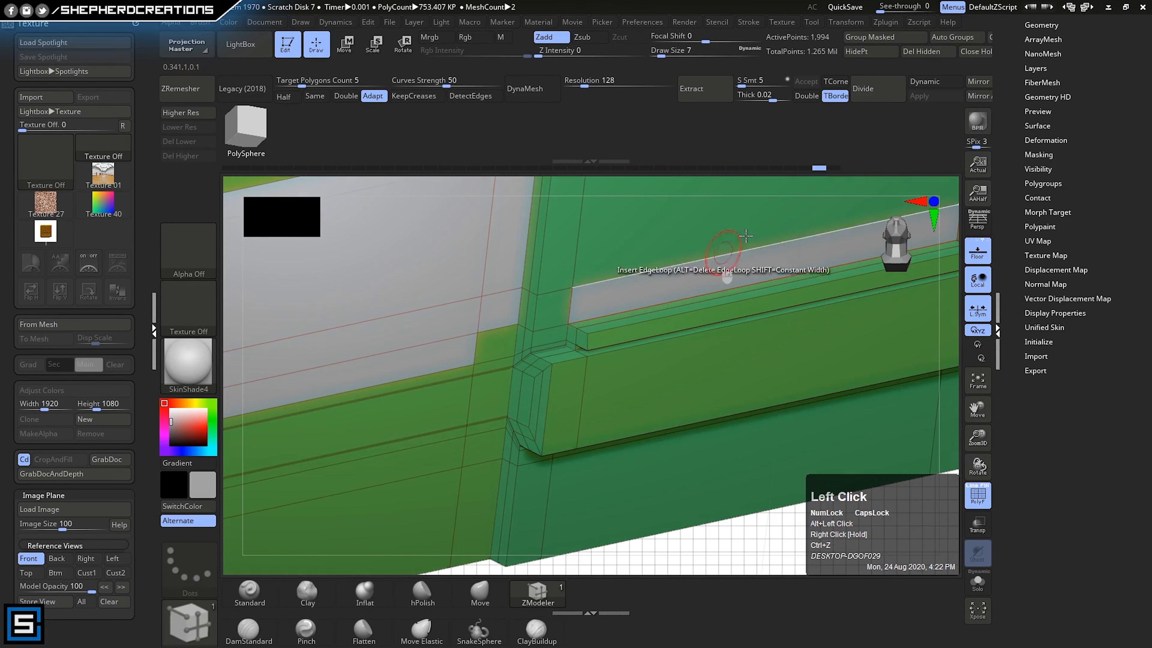
pyautogui.click(955, 38)
# - Mark the narrow face above the ridge and pull it out with QMesh, undoing the surplus attempts
pyautogui.keyDown('alt'); pyautogui.click(653, 292); pyautogui.keyUp('alt')
pyautogui.moveTo(644, 295); pyautogui.dragTo(636, 399)
pyautogui.click(633, 297)
pyautogui.hotkey('ctrl', 'z')
pyautogui.keyDown('alt'); pyautogui.click(632, 295); pyautogui.keyUp('alt')
pyautogui.moveTo(634, 296); pyautogui.dragTo(686, 325)
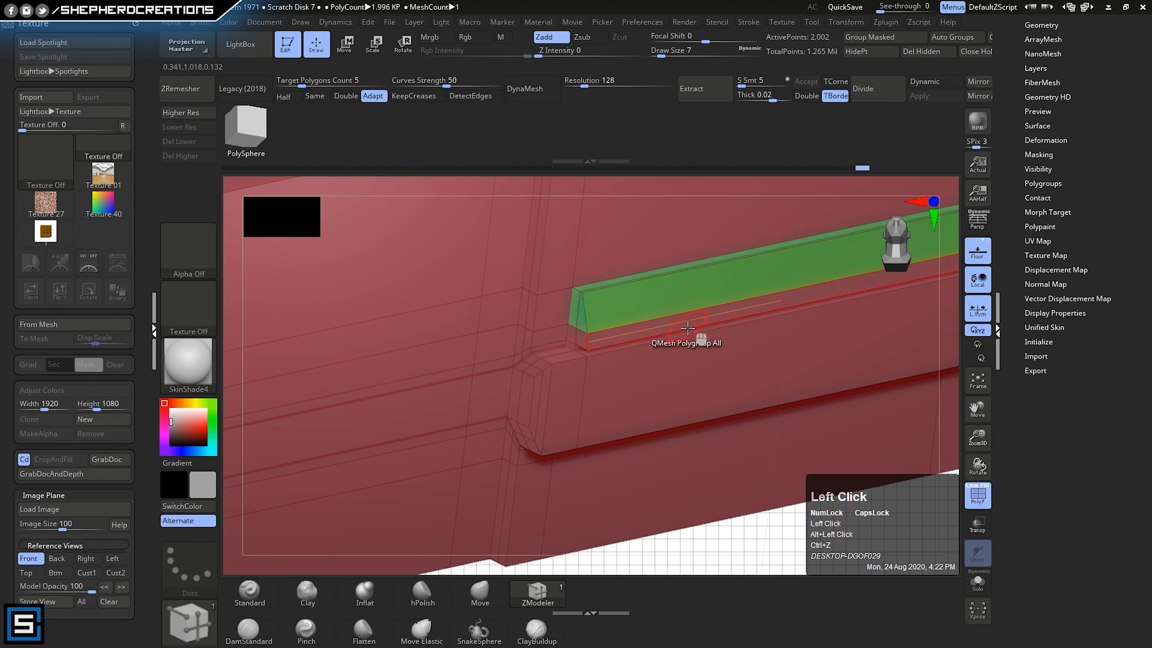
pyautogui.hotkey('ctrl', 'z')
# - Check the pulled-out strip, regroup the case as one polygroup with Auto Groups, and preview the dynamic subdivision
pyautogui.moveTo(685, 324)
pyautogui.mouseDown(button='right')
pyautogui.moveTo(648, 288)
pyautogui.moveTo(617, 376)
pyautogui.moveTo(547, 368)
pyautogui.moveTo(644, 360)
pyautogui.moveTo(641, 399)
pyautogui.moveTo(619, 365)
pyautogui.mouseUp(button='right')
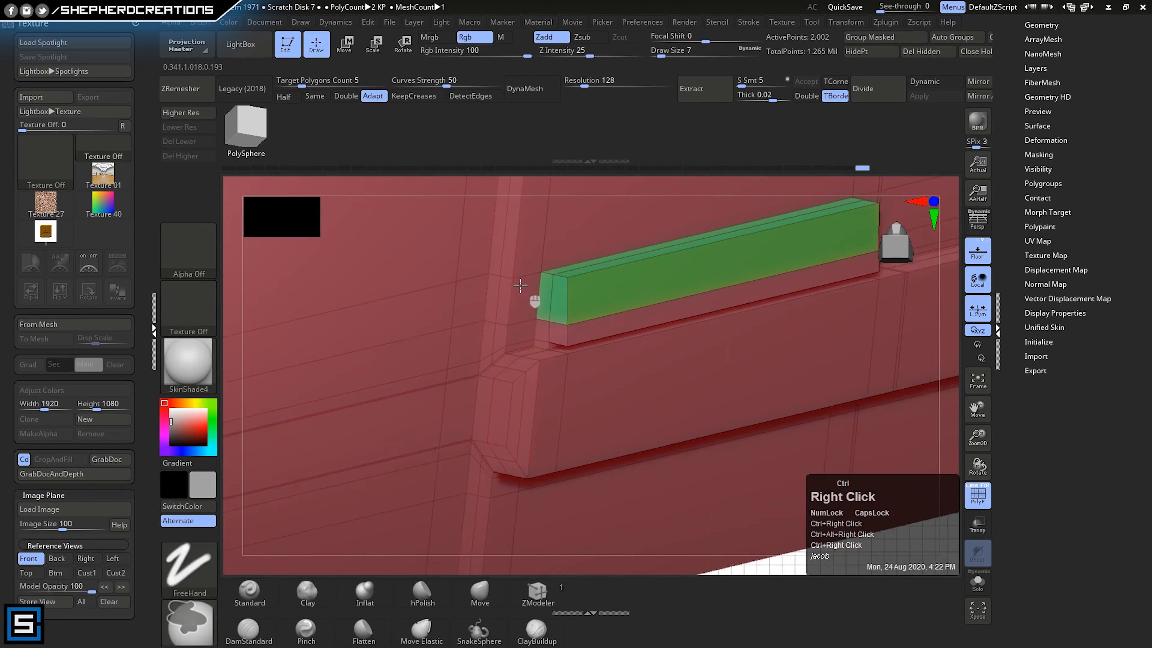
pyautogui.moveTo(520, 286)
pyautogui.mouseDown(button='right')
pyautogui.moveTo(596, 342)
pyautogui.moveTo(597, 283)
pyautogui.mouseUp(button='right')
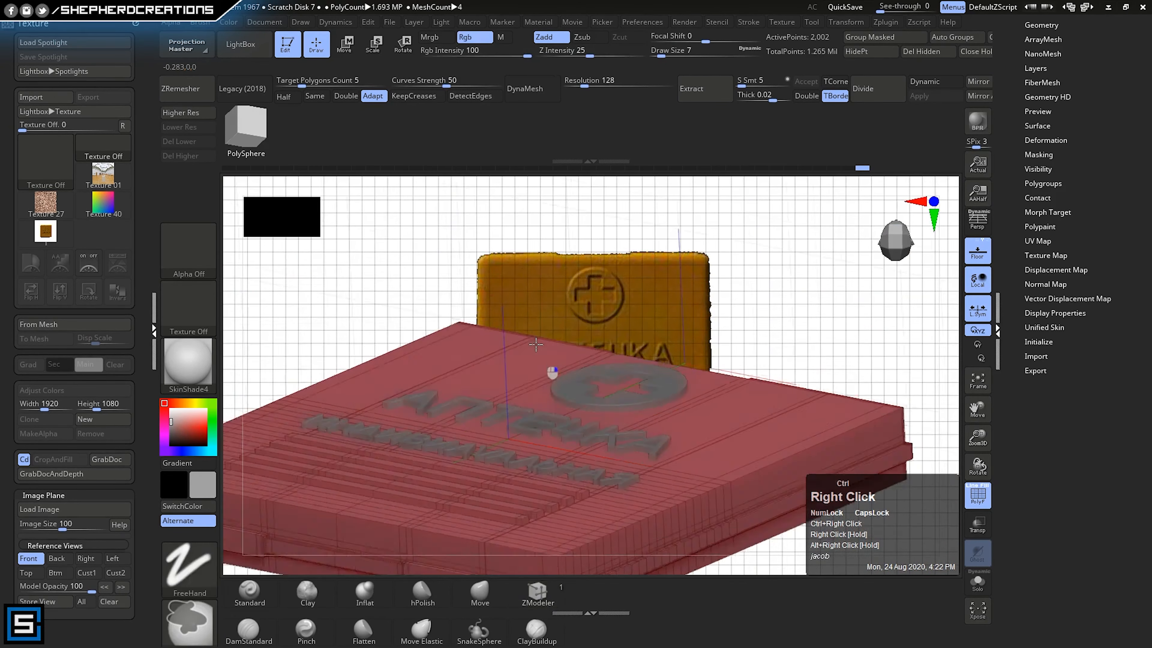
pyautogui.moveTo(535, 344); pyautogui.dragTo(160, 161, button='right')
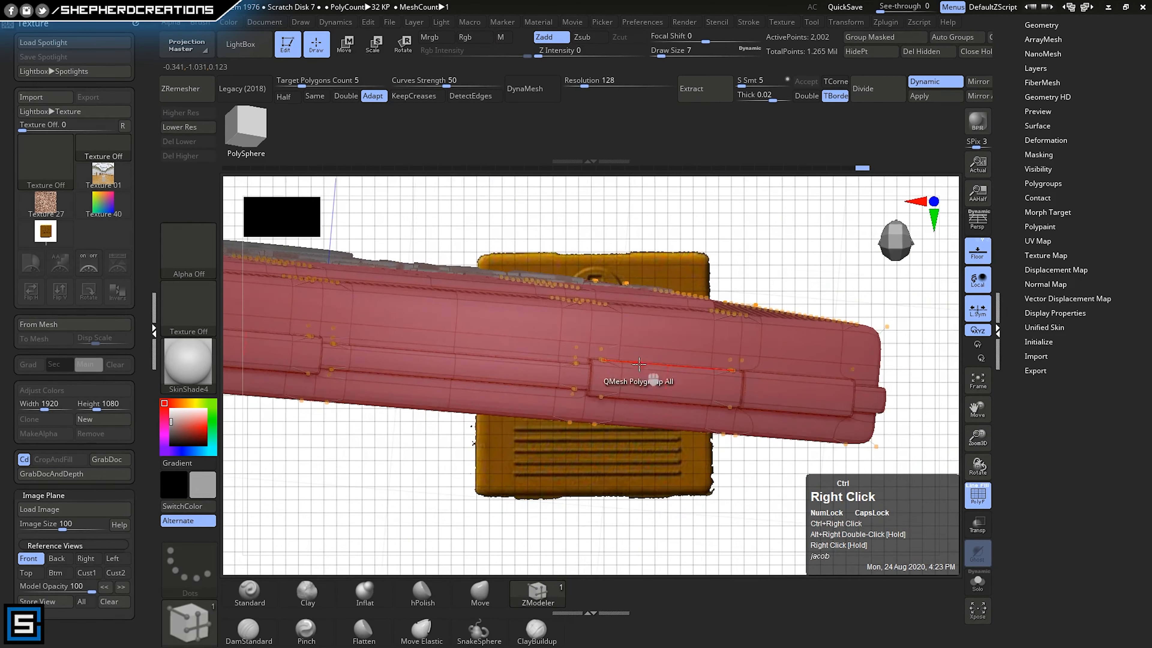
pyautogui.keyDown('ctrl'); pyautogui.moveTo(539, 403); pyautogui.dragTo(620, 492, button='right'); pyautogui.keyUp('ctrl')
pyautogui.moveTo(304, 239); pyautogui.dragTo(523, 350, button='right')
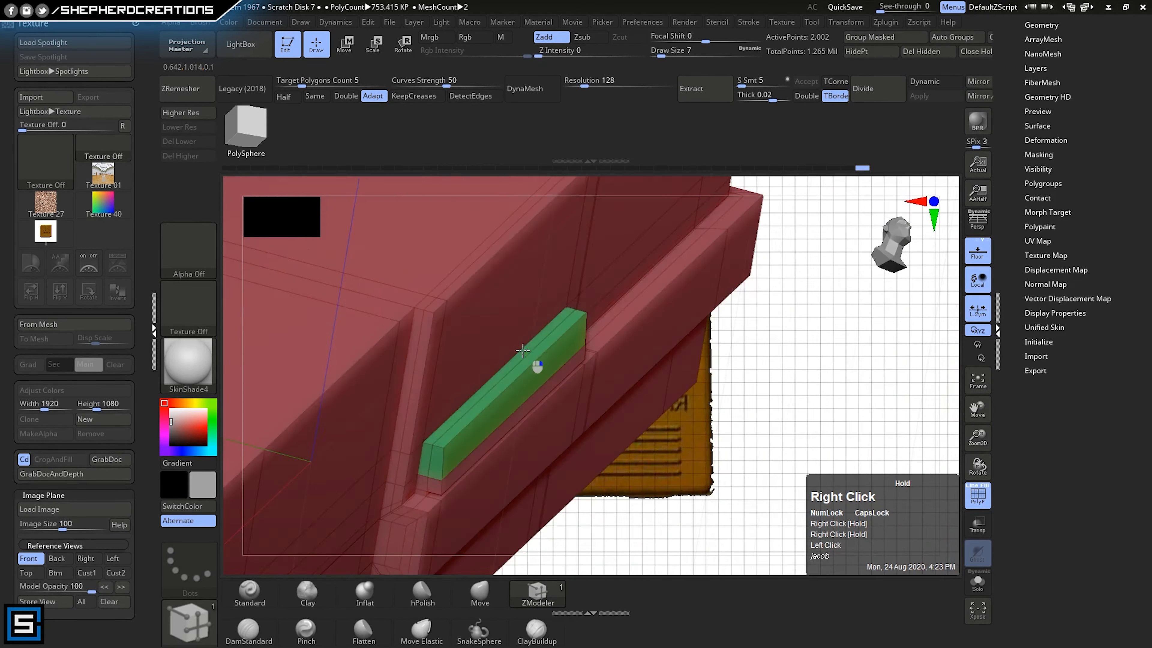
pyautogui.moveTo(435, 341); pyautogui.dragTo(516, 352, button='right')
pyautogui.click(952, 37)
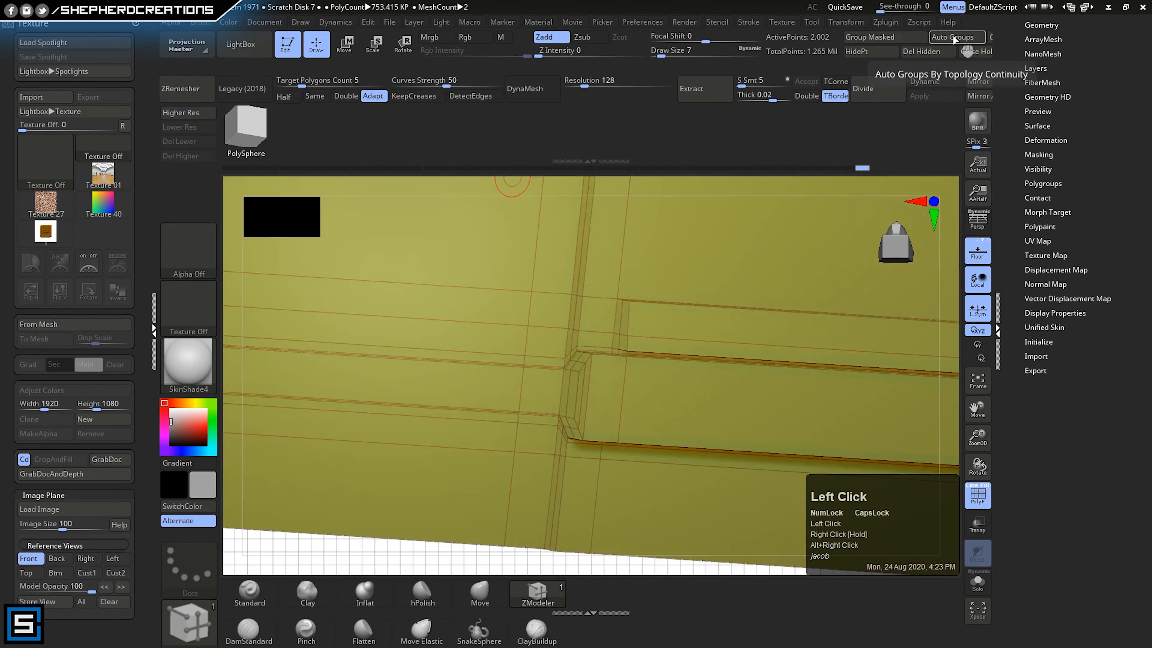
pyautogui.keyDown('ctrl'); pyautogui.moveTo(680, 382); pyautogui.dragTo(635, 290, button='right'); pyautogui.keyUp('ctrl')
pyautogui.moveTo(635, 290); pyautogui.dragTo(639, 393, button='right')
pyautogui.click(191, 113)
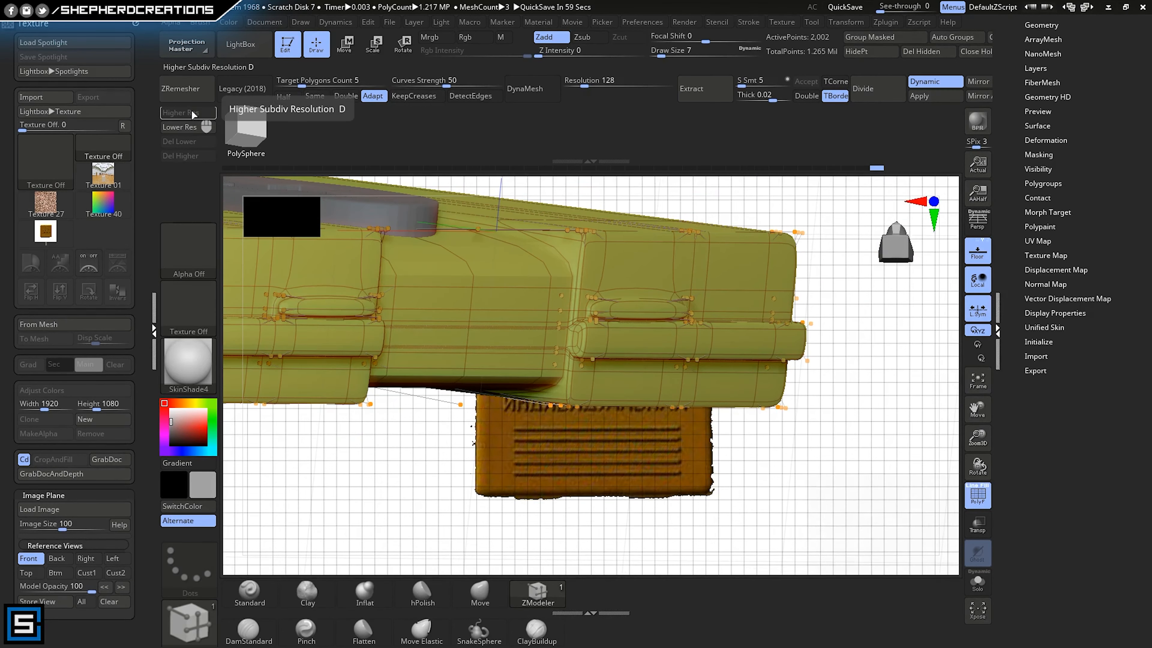
pyautogui.click(193, 127)
# - Mark the recess wall's polygons above the groove as a stepped panel and QMesh it slightly outward
pyautogui.keyDown('ctrl'); pyautogui.moveTo(454, 299); pyautogui.dragTo(476, 427, button='right'); pyautogui.keyUp('ctrl')
pyautogui.moveTo(544, 282); pyautogui.dragTo(443, 323, button='right')
pyautogui.moveTo(490, 290)
pyautogui.mouseDown(button='right')
pyautogui.moveTo(535, 316)
pyautogui.moveTo(526, 295)
pyautogui.mouseUp(button='right')
pyautogui.keyDown('alt'); pyautogui.moveTo(471, 288); pyautogui.dragTo(542, 239); pyautogui.keyUp('alt')
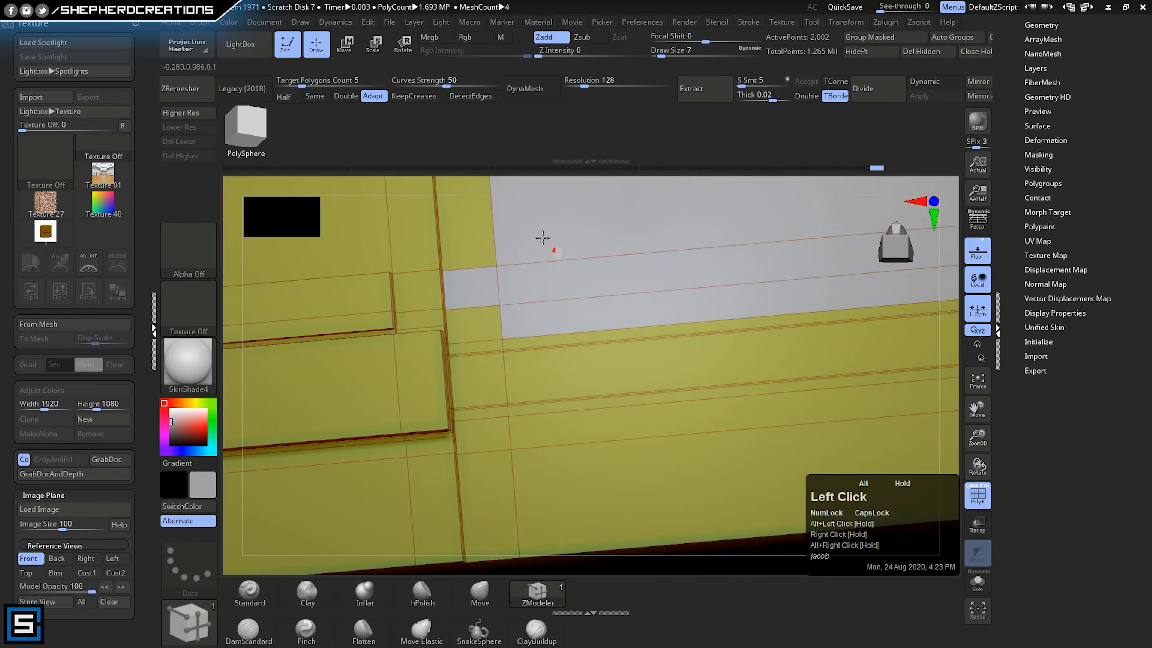
pyautogui.keyDown('alt'); pyautogui.moveTo(542, 254); pyautogui.dragTo(408, 332, button='right'); pyautogui.keyUp('alt')
pyautogui.moveTo(412, 328); pyautogui.dragTo(415, 334)
pyautogui.moveTo(435, 345); pyautogui.dragTo(512, 436, button='right')
pyautogui.keyDown('ctrl'); pyautogui.moveTo(512, 435); pyautogui.dragTo(390, 609, button='right'); pyautogui.keyUp('ctrl')
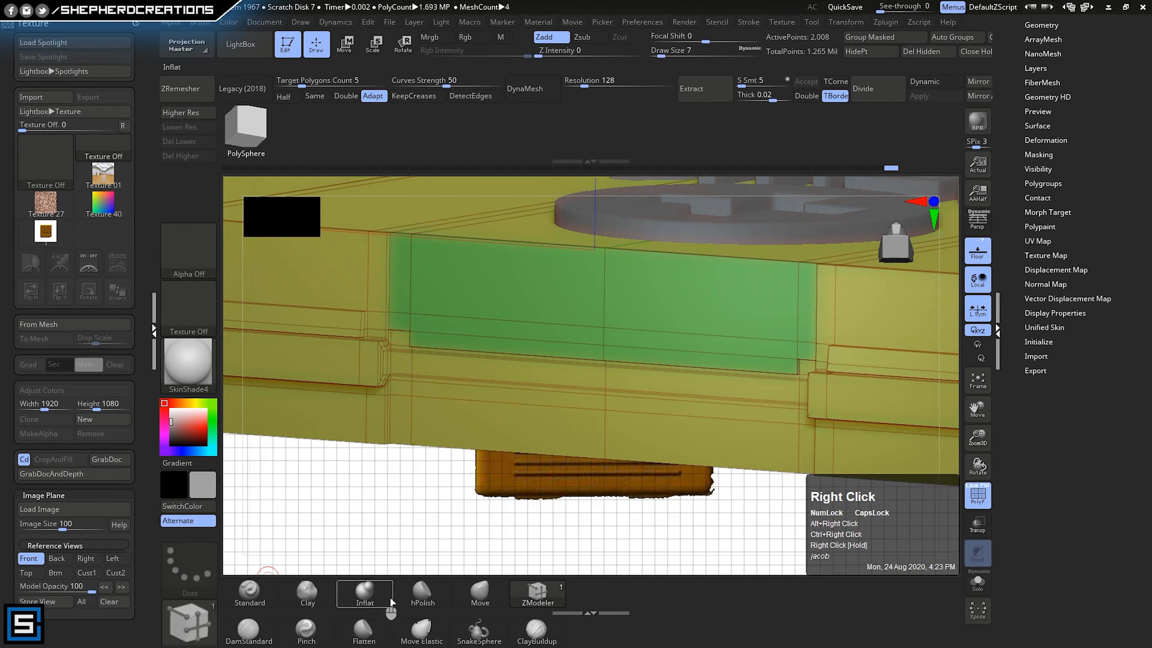
# - Crease the partial edge loops along the raised panel's stepped lower edge
pyautogui.moveTo(435, 290)
pyautogui.keyDown('ctrl'); pyautogui.mouseDown(button='right')
pyautogui.moveTo(471, 435)
pyautogui.moveTo(390, 408)
pyautogui.moveTo(482, 437)
pyautogui.moveTo(351, 419)
pyautogui.mouseUp(button='right'); pyautogui.keyUp('ctrl')
pyautogui.click(486, 439)
pyautogui.click(379, 397)
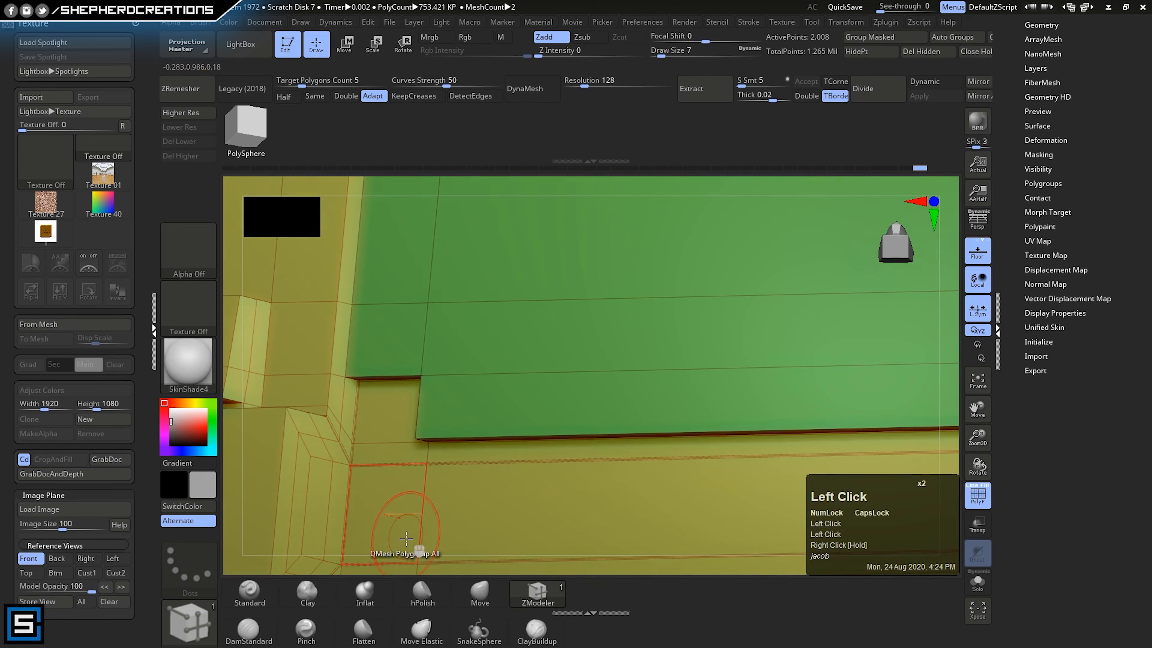
pyautogui.keyDown('alt'); pyautogui.moveTo(405, 539); pyautogui.dragTo(400, 458, button='right'); pyautogui.keyUp('alt')
pyautogui.keyDown('ctrl'); pyautogui.moveTo(400, 458); pyautogui.dragTo(448, 408, button='right'); pyautogui.keyUp('ctrl')
pyautogui.moveTo(448, 408); pyautogui.dragTo(461, 236, button='right')
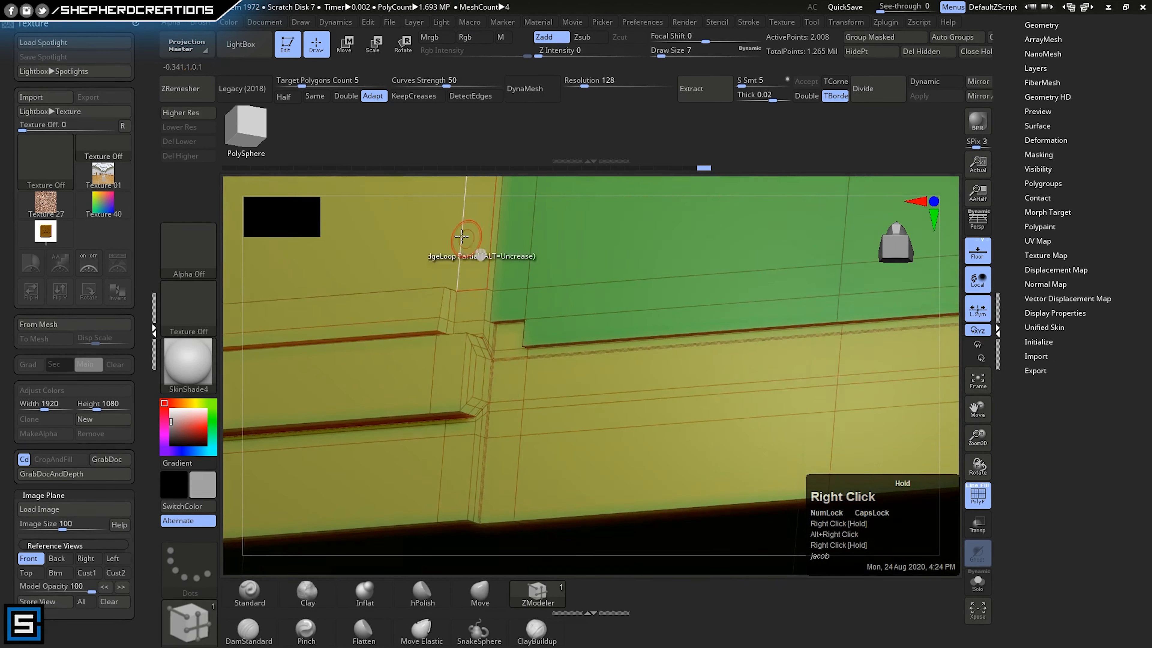
# - Crease another edge near the ridge's end beside the panel and check it with the dynamic subdivision preview
pyautogui.doubleClick(198, 112)
pyautogui.click(197, 126)
pyautogui.moveTo(535, 336); pyautogui.dragTo(253, 166, button='right')
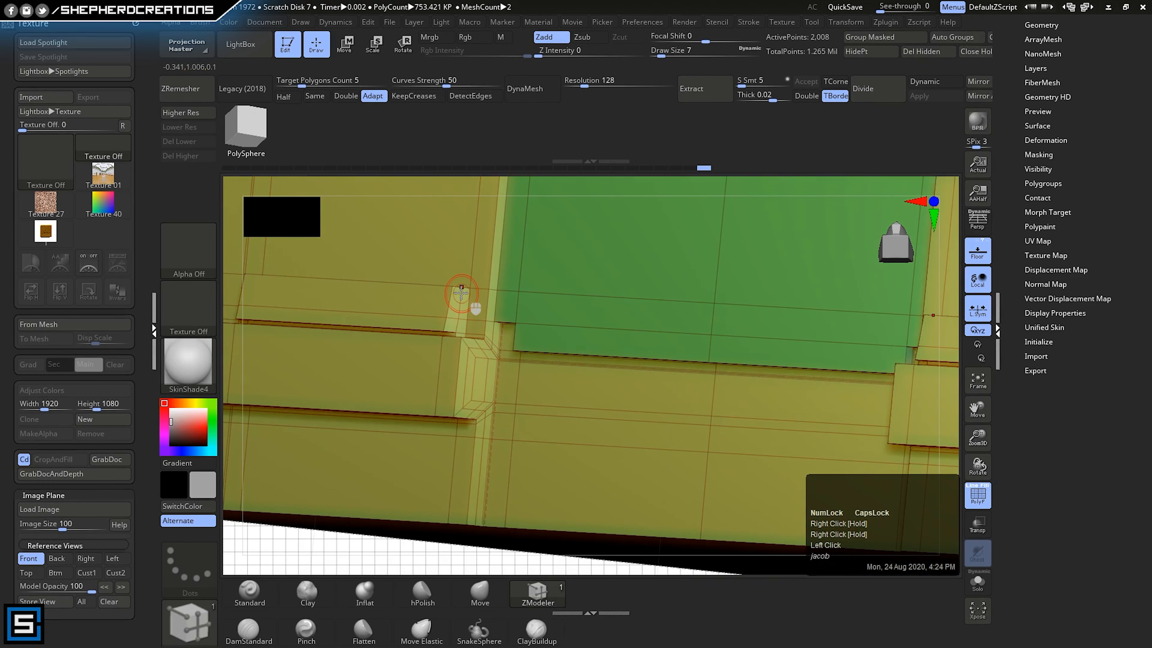
pyautogui.moveTo(703, 326); pyautogui.dragTo(484, 338, button='right')
pyautogui.click(449, 443)
pyautogui.click(191, 112)
pyautogui.click(190, 127)
pyautogui.click(190, 113)
pyautogui.keyDown('alt'); pyautogui.moveTo(472, 272); pyautogui.dragTo(528, 362, button='right'); pyautogui.keyUp('alt')
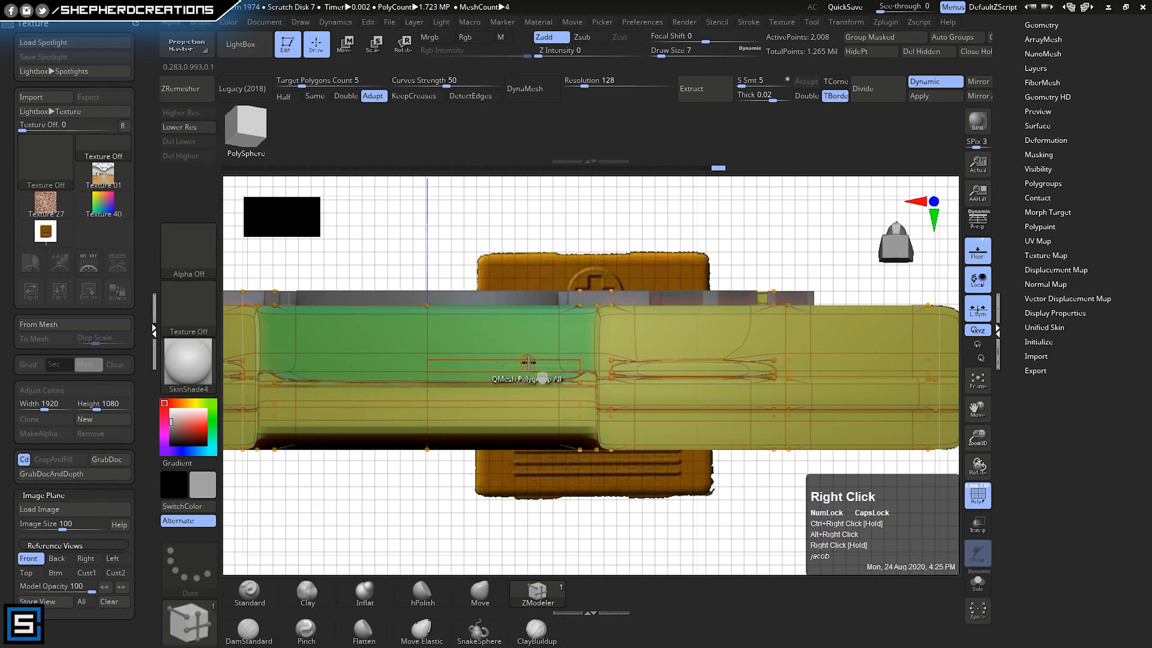
# - Crease the short edge where the raised panel's lower step ends and preview it with dynamic subdivision
pyautogui.click(976, 499)
pyautogui.moveTo(726, 367); pyautogui.dragTo(536, 365, button='right')
pyautogui.click(976, 498)
pyautogui.keyDown('ctrl'); pyautogui.moveTo(516, 469); pyautogui.dragTo(542, 392, button='right'); pyautogui.keyUp('ctrl')
pyautogui.keyDown('alt'); pyautogui.moveTo(543, 392); pyautogui.dragTo(610, 393, button='right'); pyautogui.keyUp('alt')
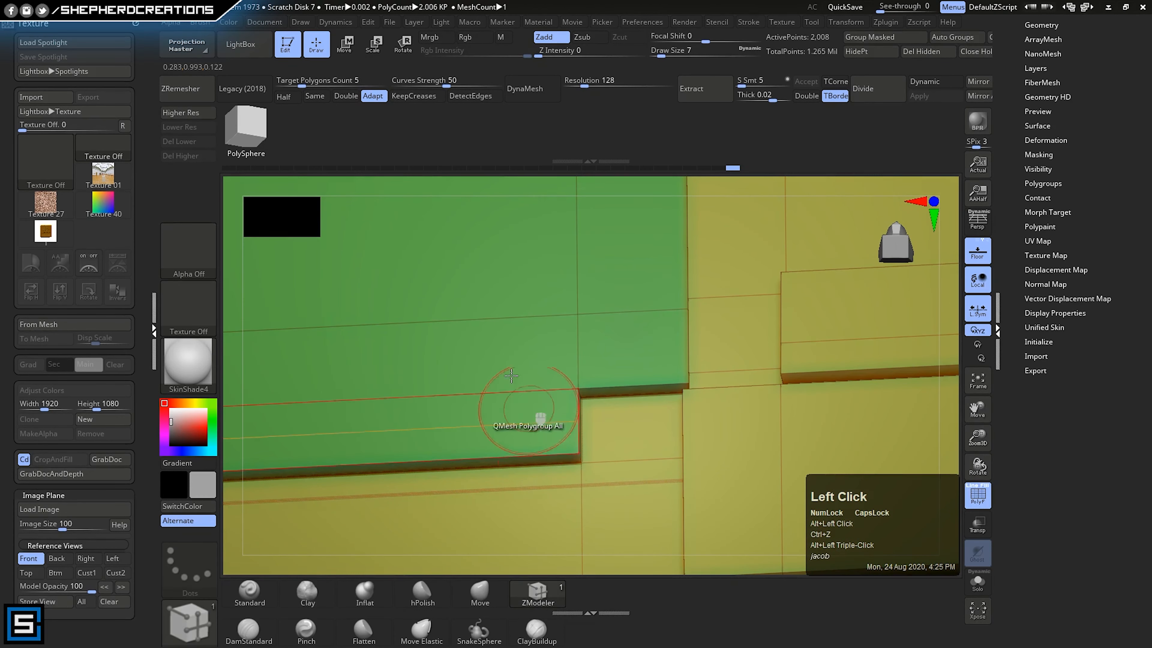
pyautogui.click(191, 114)
pyautogui.click(188, 127)
pyautogui.moveTo(390, 289); pyautogui.dragTo(410, 290, button='right')
pyautogui.click(569, 425)
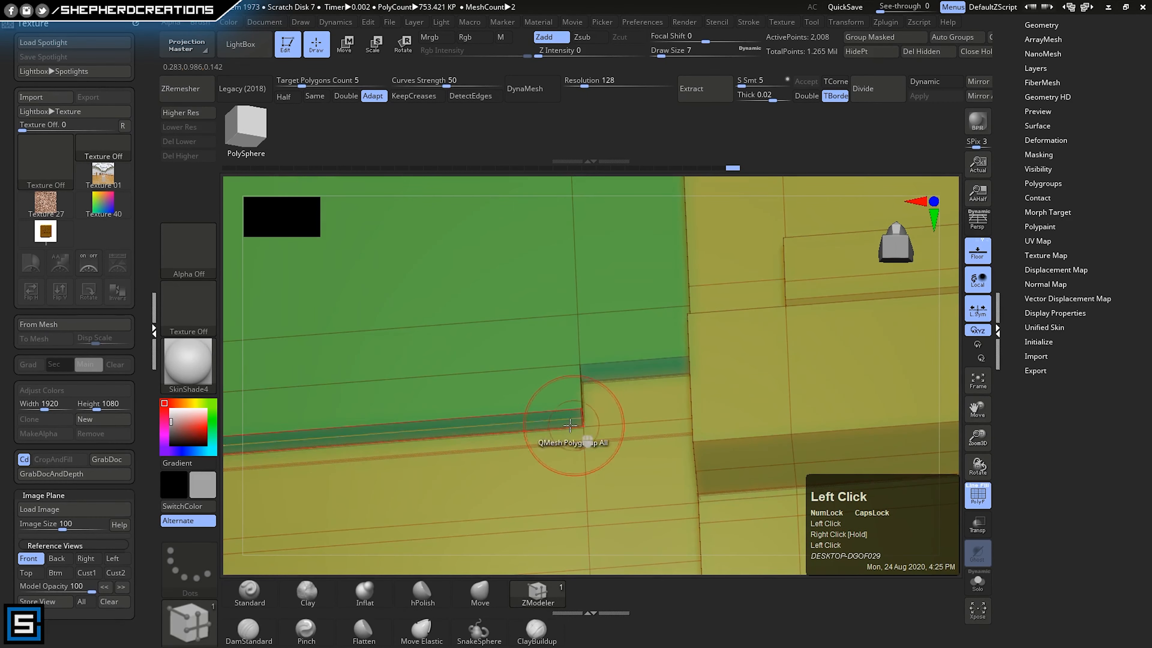
pyautogui.click(191, 116)
# - Crease the upper edge of the notch beside the raised panel's step and inspect it in the dynamic subdivision preview
pyautogui.moveTo(409, 345); pyautogui.dragTo(504, 183, button='right')
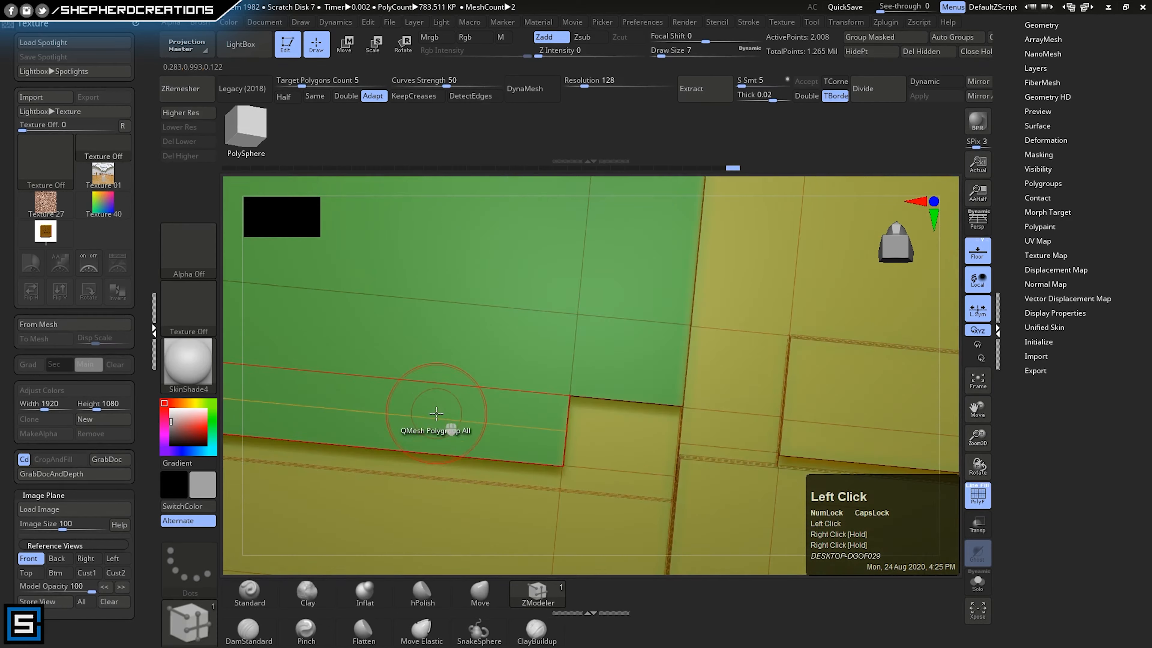
pyautogui.moveTo(498, 420); pyautogui.dragTo(603, 399, button='right')
pyautogui.click(617, 398)
pyautogui.click(189, 115)
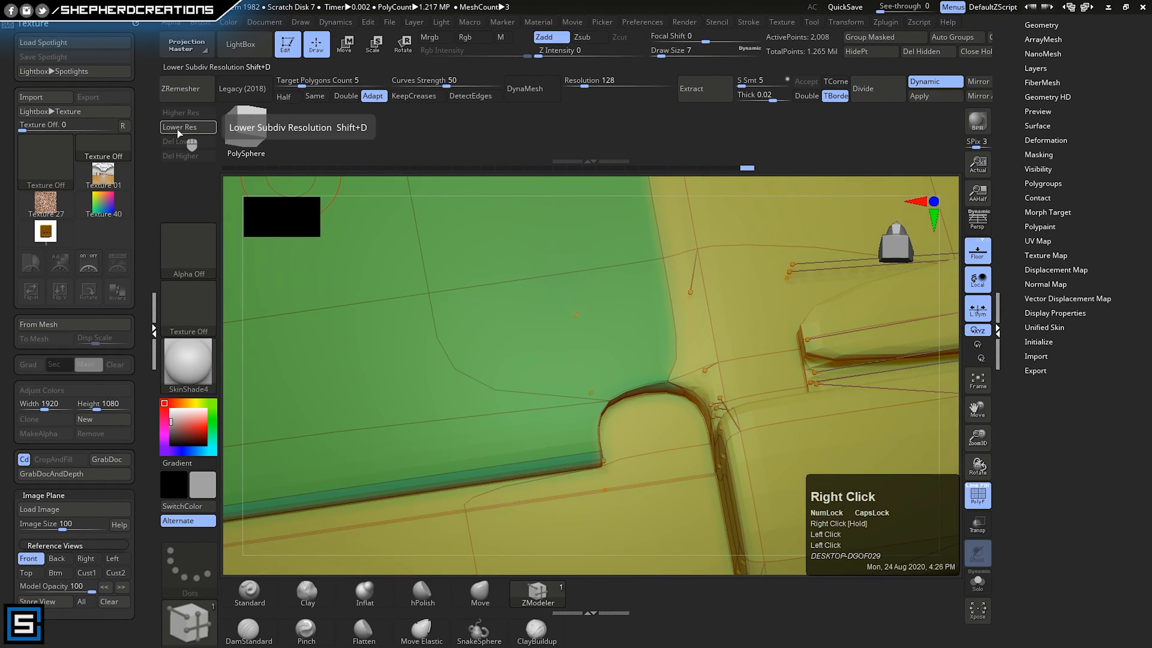
pyautogui.click(179, 128)
pyautogui.moveTo(671, 408); pyautogui.dragTo(696, 404, button='right')
pyautogui.click(183, 116)
pyautogui.keyDown('ctrl'); pyautogui.moveTo(567, 444); pyautogui.dragTo(571, 408, button='right'); pyautogui.keyUp('ctrl')
pyautogui.moveTo(571, 408); pyautogui.dragTo(596, 360, button='right')
pyautogui.keyDown('ctrl'); pyautogui.moveTo(596, 360); pyautogui.dragTo(566, 327, button='right'); pyautogui.keyUp('ctrl')
pyautogui.click(181, 127)
# - Reshape the small face inside the notch beside the panel's step and check its smoothed shape
pyautogui.keyDown('ctrl'); pyautogui.moveTo(566, 327); pyautogui.dragTo(563, 399, button='right'); pyautogui.keyUp('ctrl')
pyautogui.moveTo(563, 399); pyautogui.dragTo(537, 457, button='right')
pyautogui.moveTo(537, 458); pyautogui.dragTo(524, 504)
pyautogui.moveTo(525, 505); pyautogui.dragTo(342, 195, button='right')
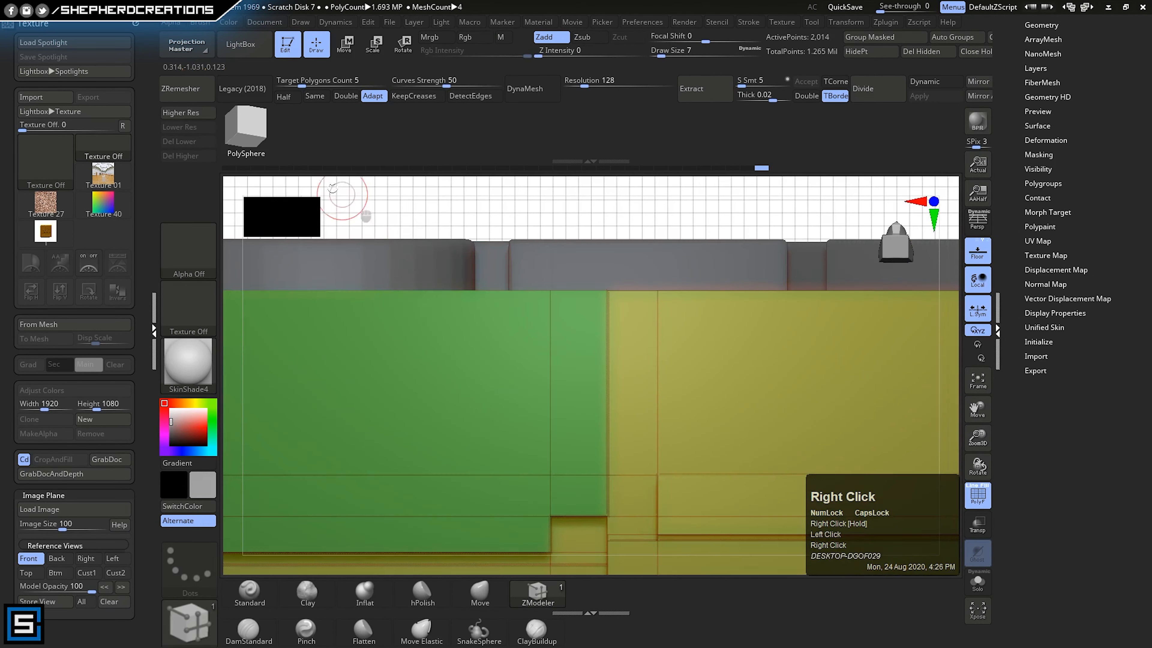
pyautogui.click(183, 114)
pyautogui.keyDown('ctrl'); pyautogui.moveTo(563, 435); pyautogui.dragTo(593, 492, button='right'); pyautogui.keyUp('ctrl')
pyautogui.moveTo(594, 448); pyautogui.dragTo(567, 408, button='right')
pyautogui.click(182, 127)
# - Examine the notch's underside and the surrounding corners, comparing the base mesh with the dynamic subdivision preview
pyautogui.keyDown('ctrl'); pyautogui.moveTo(476, 386); pyautogui.dragTo(453, 435, button='right'); pyautogui.keyUp('ctrl')
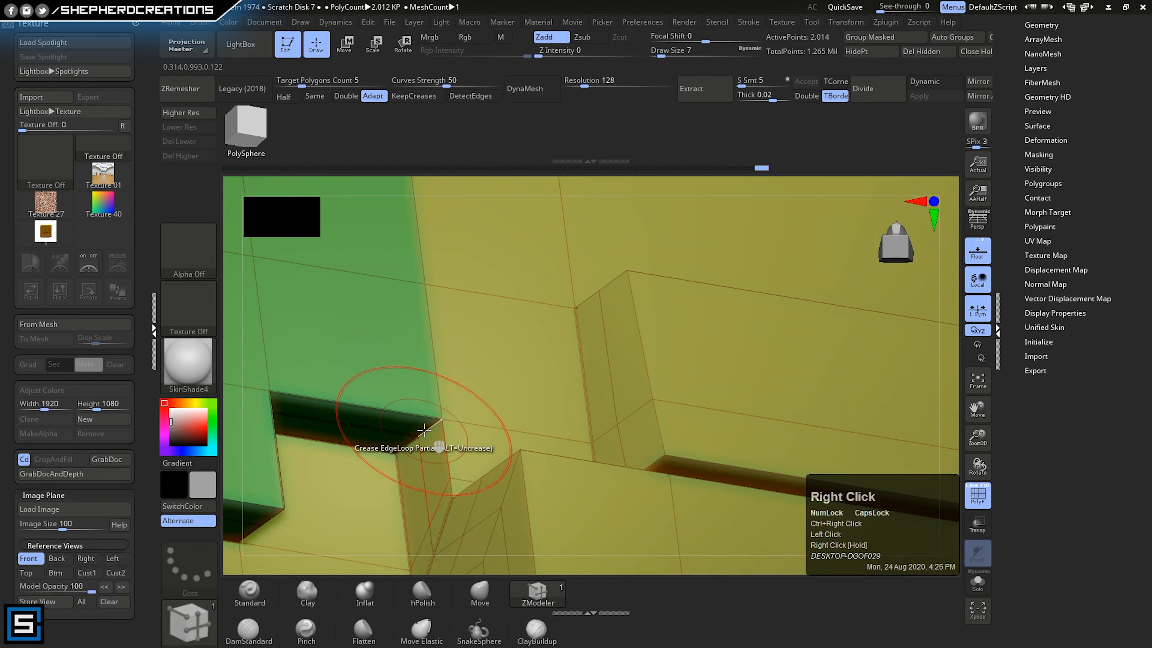
pyautogui.moveTo(457, 525); pyautogui.dragTo(463, 472, button='right')
pyautogui.click(183, 113)
pyautogui.click(182, 127)
pyautogui.keyDown('ctrl'); pyautogui.moveTo(363, 290); pyautogui.dragTo(491, 347, button='right'); pyautogui.keyUp('ctrl')
pyautogui.click(183, 113)
pyautogui.click(185, 128)
pyautogui.moveTo(513, 386); pyautogui.dragTo(535, 418, button='right')
pyautogui.keyDown('ctrl'); pyautogui.moveTo(535, 418); pyautogui.dragTo(435, 313, button='right'); pyautogui.keyUp('ctrl')
pyautogui.click(188, 112)
pyautogui.moveTo(522, 386); pyautogui.dragTo(583, 432, button='right')
pyautogui.moveTo(583, 431); pyautogui.dragTo(596, 381, button='right')
pyautogui.keyDown('ctrl'); pyautogui.moveTo(596, 381); pyautogui.dragTo(639, 368, button='right'); pyautogui.keyUp('ctrl')
pyautogui.moveTo(639, 368); pyautogui.dragTo(671, 336, button='right')
pyautogui.keyDown('ctrl'); pyautogui.moveTo(671, 335); pyautogui.dragTo(644, 340, button='right'); pyautogui.keyUp('ctrl')
pyautogui.keyDown('ctrl'); pyautogui.moveTo(644, 340); pyautogui.dragTo(603, 376, button='right'); pyautogui.keyUp('ctrl')
# - Subdivide the case three times and bring its front face into view
pyautogui.hotkey('ctrl', 'd')
pyautogui.hotkey('ctrl', 'd')
pyautogui.hotkey('ctrl', 'd')
pyautogui.keyDown('ctrl'); pyautogui.moveTo(603, 376); pyautogui.dragTo(600, 336, button='right'); pyautogui.keyUp('ctrl')
pyautogui.keyDown('alt'); pyautogui.moveTo(601, 335); pyautogui.dragTo(594, 318, button='right'); pyautogui.keyUp('alt')
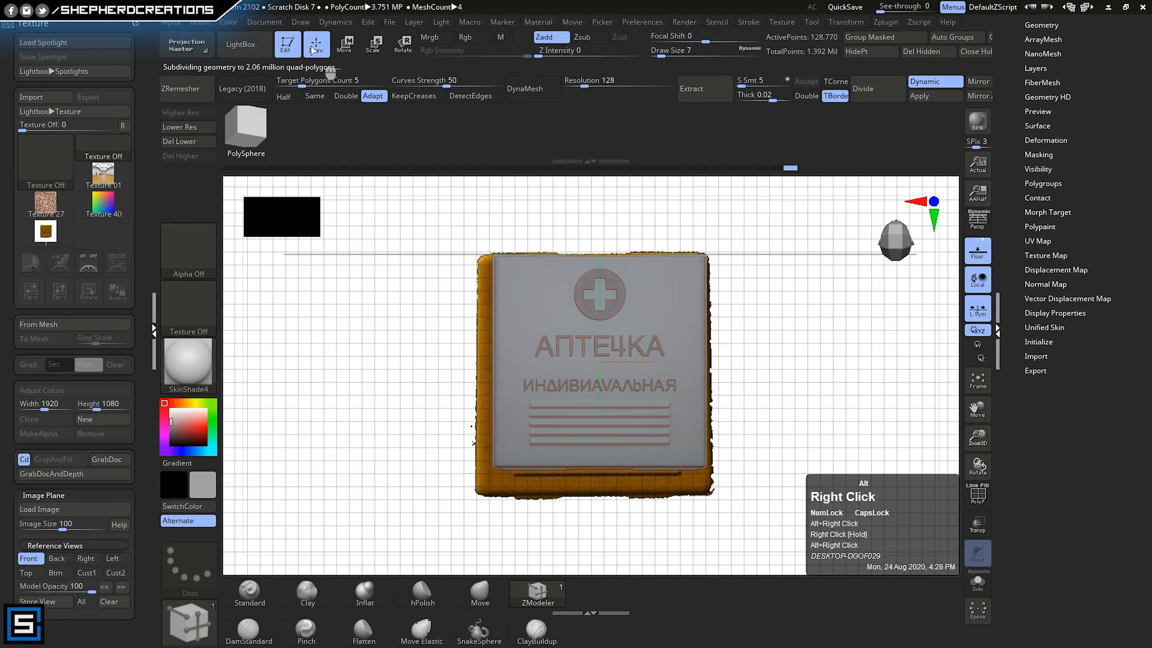
# - Save the project as 1.zpr in the Tarkov\Cheese folder
pyautogui.click(389, 22)
pyautogui.click(477, 44)
pyautogui.click(152, 257)
pyautogui.click(249, 103)
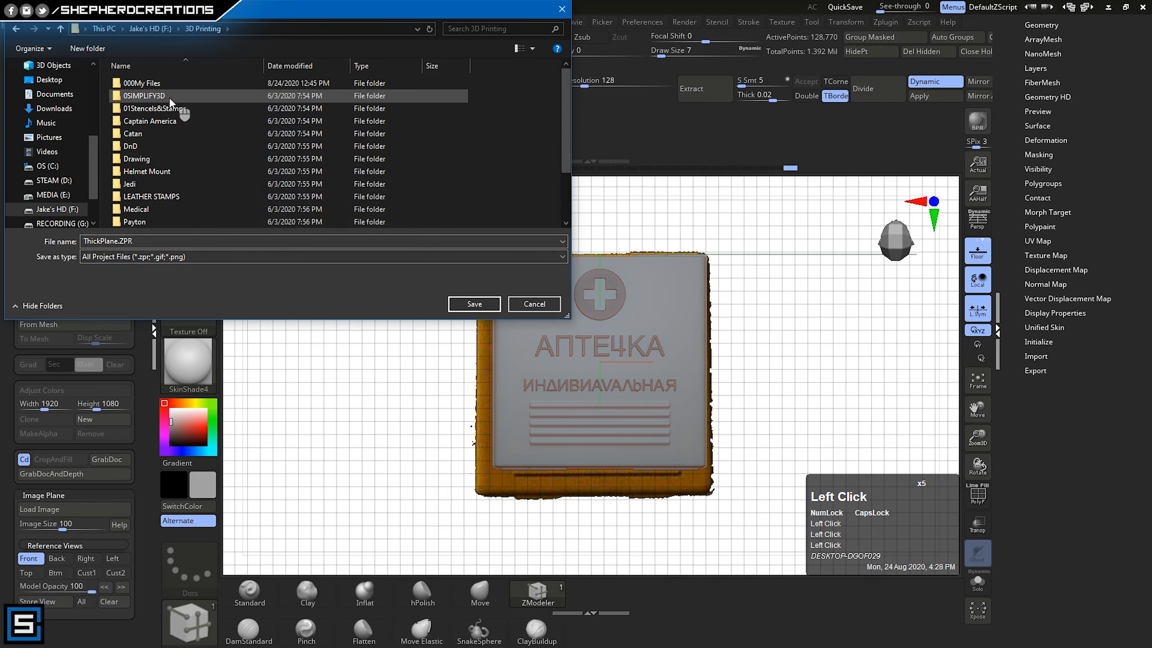
pyautogui.scroll(-2, 249, 110)
pyautogui.doubleClick(136, 201)
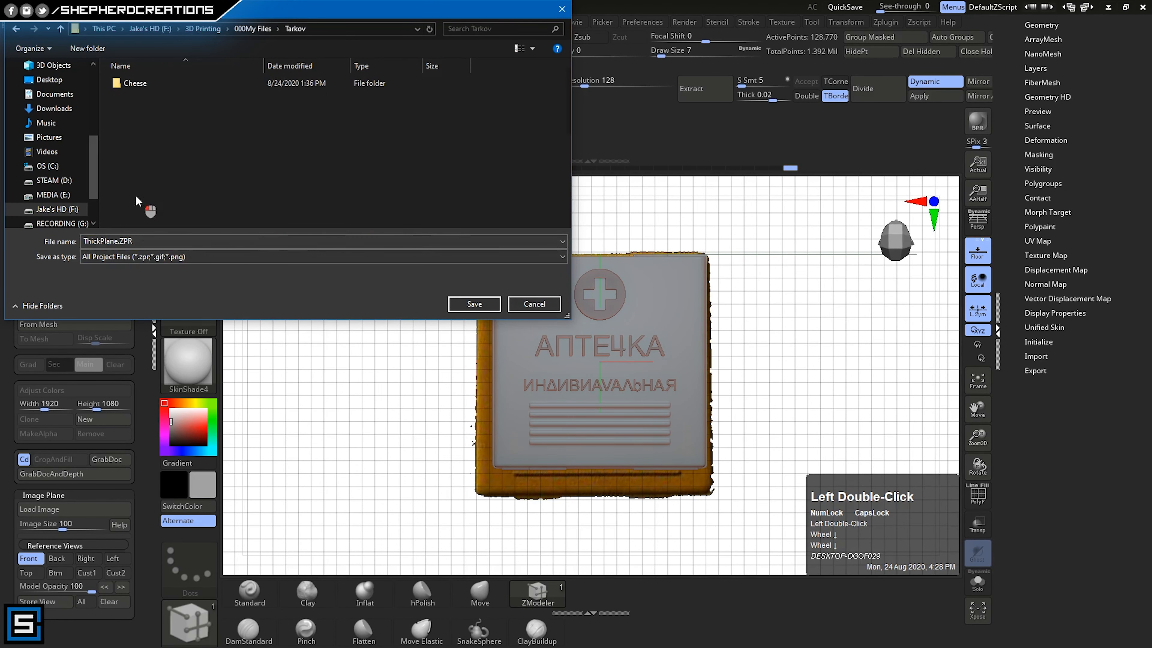
pyautogui.click(475, 305)
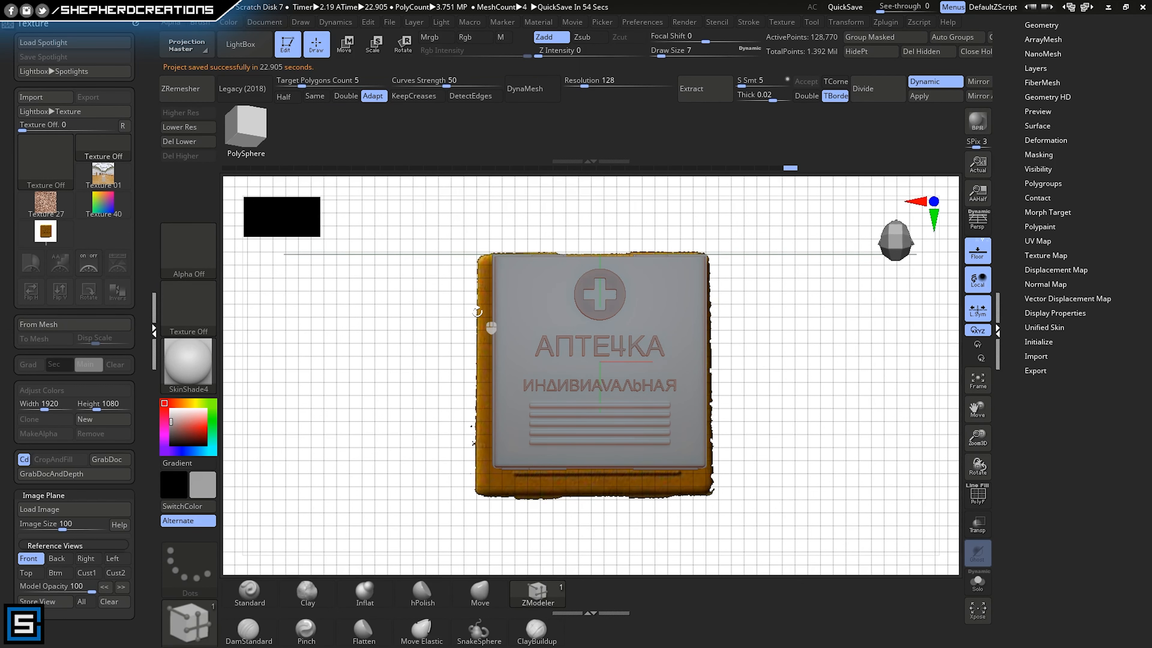
# - Show the case's polyframe, step down to its lowest subdivision level and delete the higher levels
pyautogui.keyDown('ctrl'); pyautogui.moveTo(679, 412); pyautogui.dragTo(657, 360, button='right'); pyautogui.keyUp('ctrl')
pyautogui.keyDown('alt'); pyautogui.moveTo(657, 360); pyautogui.dragTo(861, 306, button='right'); pyautogui.keyUp('alt')
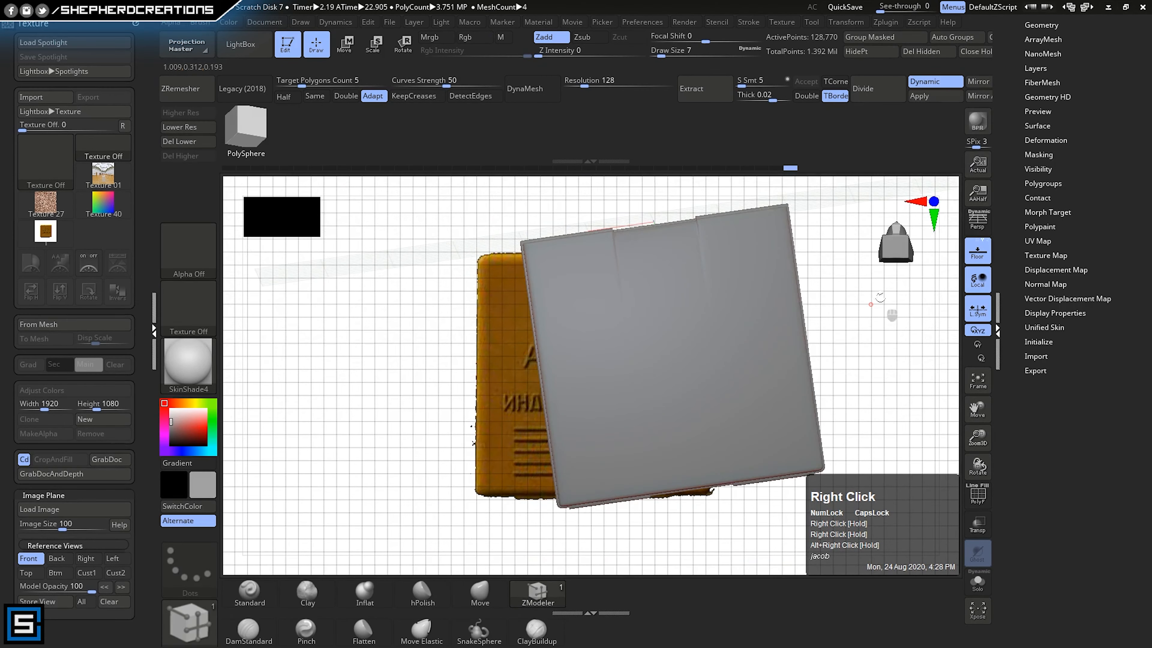
pyautogui.click(977, 495)
pyautogui.keyDown('ctrl'); pyautogui.moveTo(734, 350); pyautogui.dragTo(657, 300, button='right'); pyautogui.keyUp('ctrl')
pyautogui.click(197, 128)
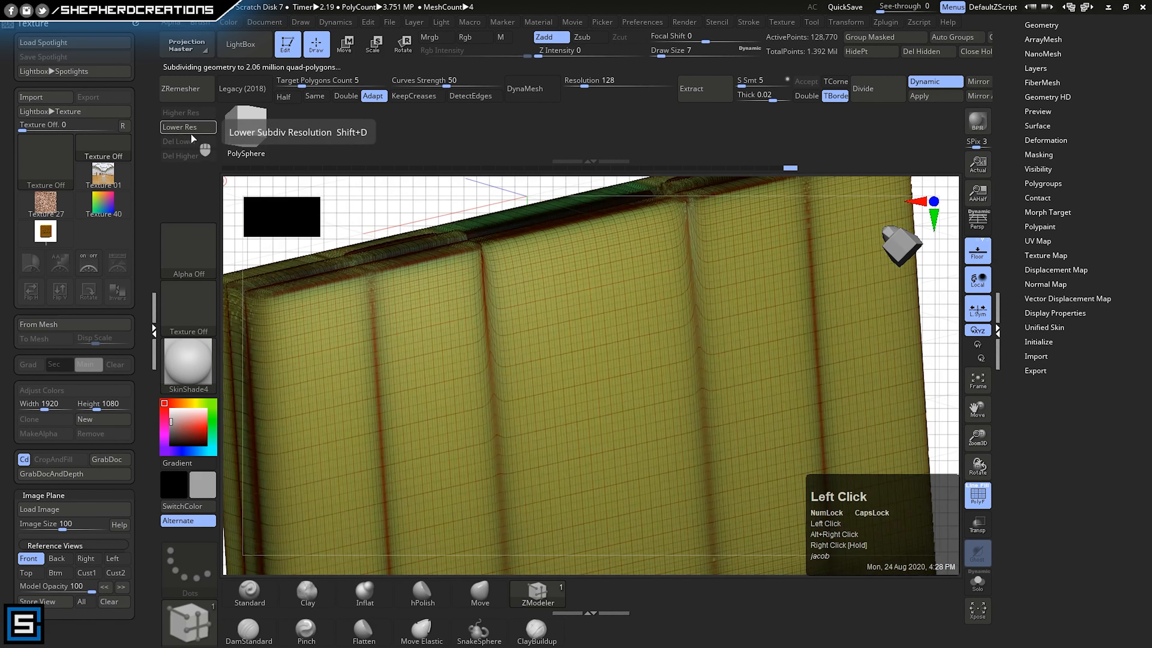
pyautogui.click(196, 128)
pyautogui.click(196, 129)
pyautogui.click(194, 159)
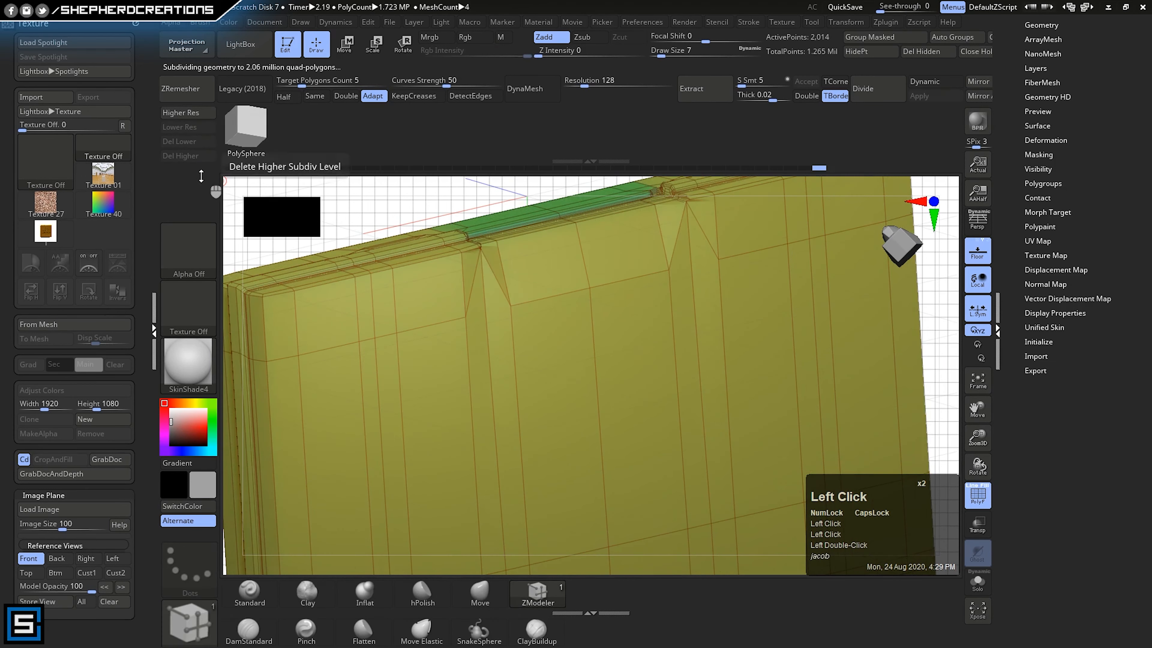
# - Customize the interface by moving the Del Higher control above Del Lower
pyautogui.hotkey('ctrl', 'z')
pyautogui.keyDown('ctrl'); pyautogui.keyDown('alt'); pyautogui.moveTo(191, 140); pyautogui.dragTo(189, 156); pyautogui.keyUp('alt'); pyautogui.keyUp('ctrl')
pyautogui.moveTo(593, 374); pyautogui.dragTo(572, 385, button='right')
# - Compare the case's base mesh with its smoothed form around the back recess corners, with and without polyframe
pyautogui.click(191, 132)
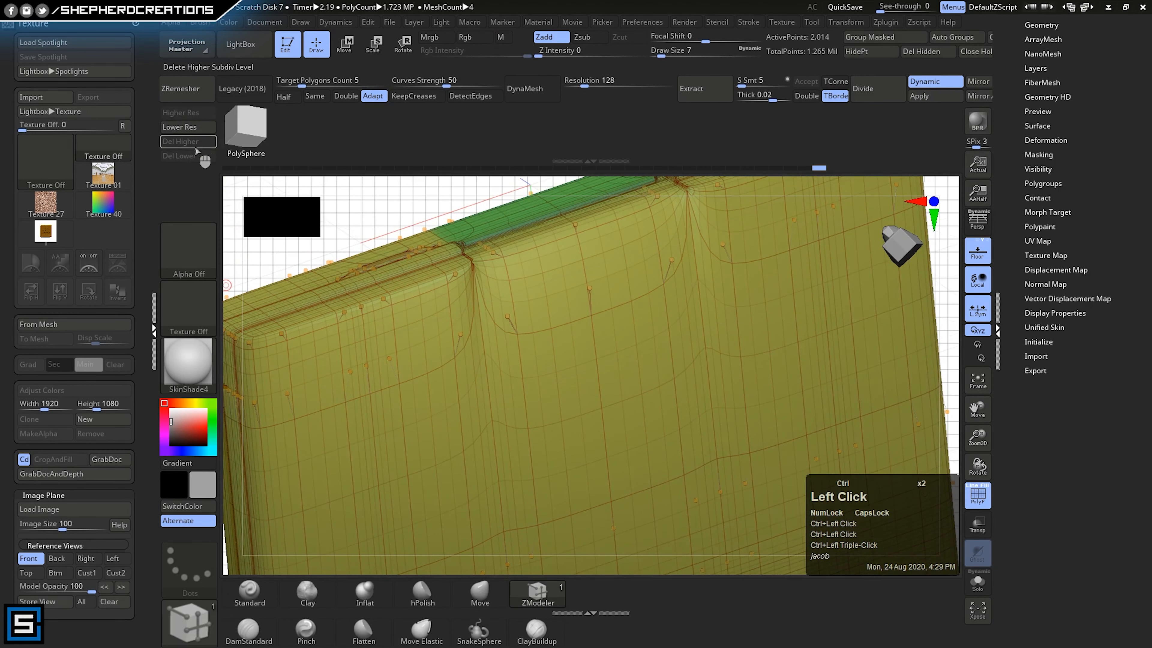
pyautogui.click(195, 130)
pyautogui.moveTo(535, 335); pyautogui.dragTo(458, 336, button='right')
pyautogui.hotkey('shift', 'f')
pyautogui.hotkey('shift', 'f')
pyautogui.keyDown('alt'); pyautogui.moveTo(458, 336); pyautogui.dragTo(474, 360, button='right'); pyautogui.keyUp('alt')
pyautogui.click(186, 125)
pyautogui.hotkey('ctrl', 'z')
# - Inspect the ridge ends and groove edges up close, switching between the base mesh and dynamic subdivision
pyautogui.moveTo(521, 406); pyautogui.dragTo(522, 291, button='right')
pyautogui.click(196, 113)
pyautogui.click(195, 127)
pyautogui.keyDown('alt'); pyautogui.moveTo(435, 304); pyautogui.dragTo(446, 290, button='right'); pyautogui.keyUp('alt')
pyautogui.moveTo(447, 290)
pyautogui.mouseDown(button='right')
pyautogui.moveTo(475, 249)
pyautogui.moveTo(458, 290)
pyautogui.mouseUp(button='right')
pyautogui.keyDown('ctrl'); pyautogui.moveTo(458, 290); pyautogui.dragTo(380, 393, button='right'); pyautogui.keyUp('ctrl')
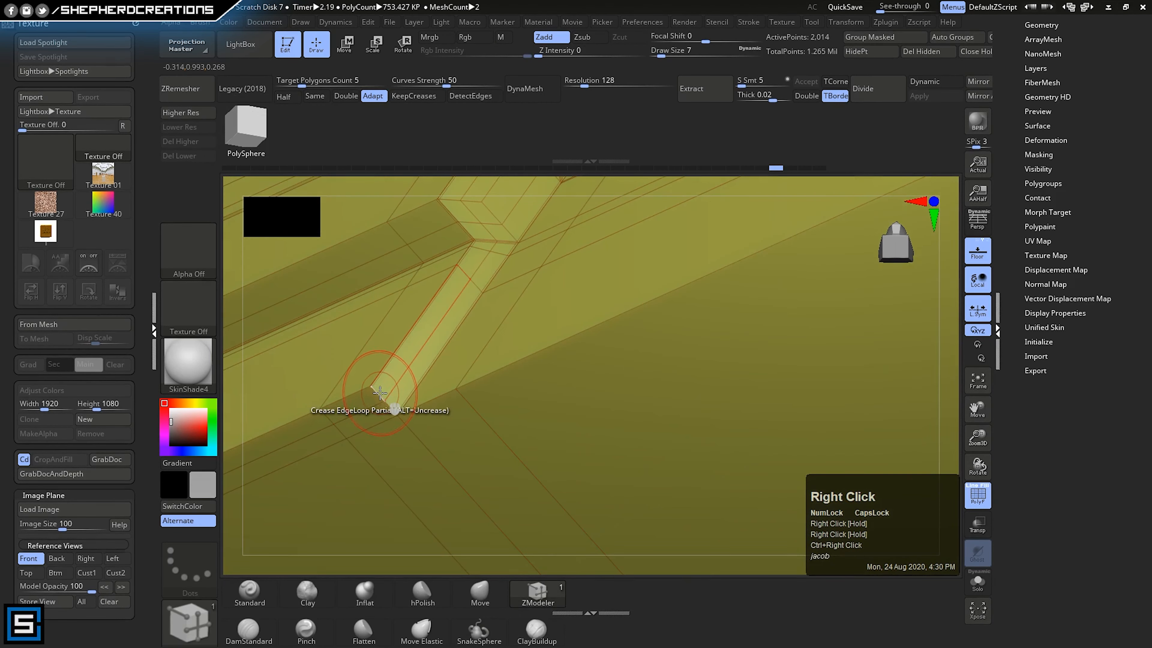
pyautogui.click(190, 113)
pyautogui.keyDown('ctrl'); pyautogui.moveTo(526, 437); pyautogui.dragTo(458, 404, button='right'); pyautogui.keyUp('ctrl')
pyautogui.click(193, 127)
pyautogui.keyDown('alt'); pyautogui.moveTo(458, 403); pyautogui.dragTo(480, 376, button='right'); pyautogui.keyUp('alt')
pyautogui.keyDown('ctrl'); pyautogui.moveTo(480, 376); pyautogui.dragTo(475, 304, button='right'); pyautogui.keyUp('ctrl')
pyautogui.click(191, 113)
pyautogui.keyDown('ctrl'); pyautogui.moveTo(567, 454); pyautogui.dragTo(576, 422, button='right'); pyautogui.keyUp('ctrl')
pyautogui.moveTo(575, 422); pyautogui.dragTo(605, 411, button='right')
# - Hide the polyframe and subdivide the case three times again
pyautogui.click(977, 496)
pyautogui.moveTo(609, 471)
pyautogui.mouseDown(button='right')
pyautogui.moveTo(589, 398)
pyautogui.moveTo(612, 340)
pyautogui.moveTo(617, 376)
pyautogui.moveTo(599, 388)
pyautogui.moveTo(581, 311)
pyautogui.mouseUp(button='right')
pyautogui.press('ctrl')
pyautogui.hotkey('ctrl', 'd')
pyautogui.keyDown('alt'); pyautogui.moveTo(569, 260); pyautogui.dragTo(550, 327, button='right'); pyautogui.keyUp('alt')
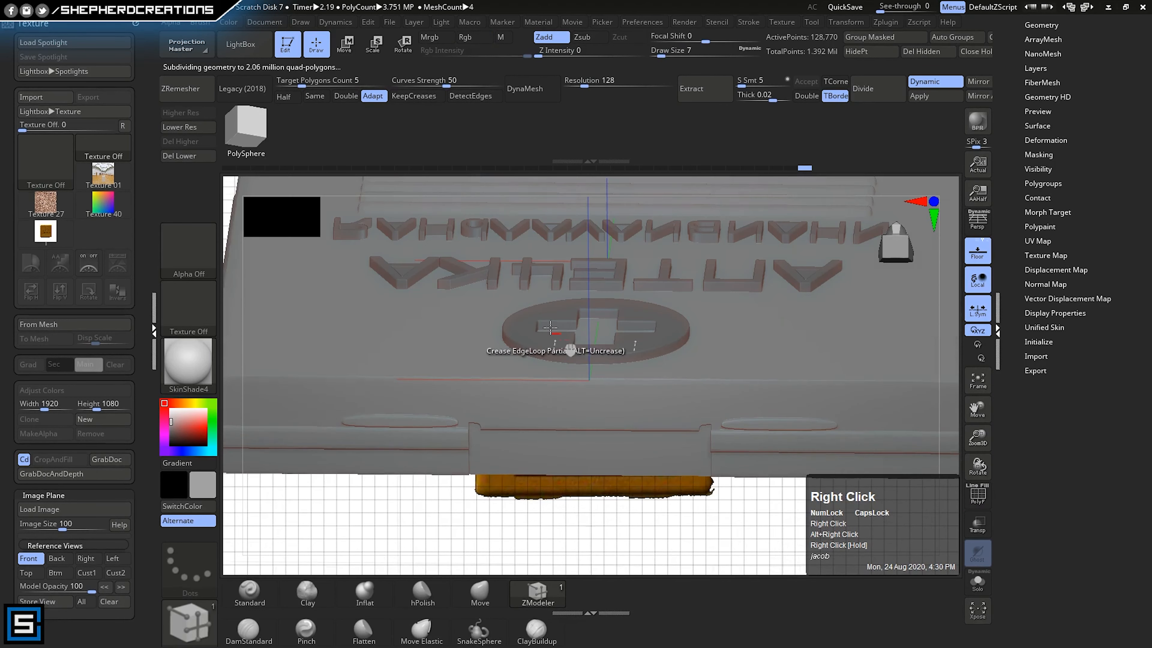
# - Save the project over the existing 1.zpr in the Cheese folder
pyautogui.click(390, 22)
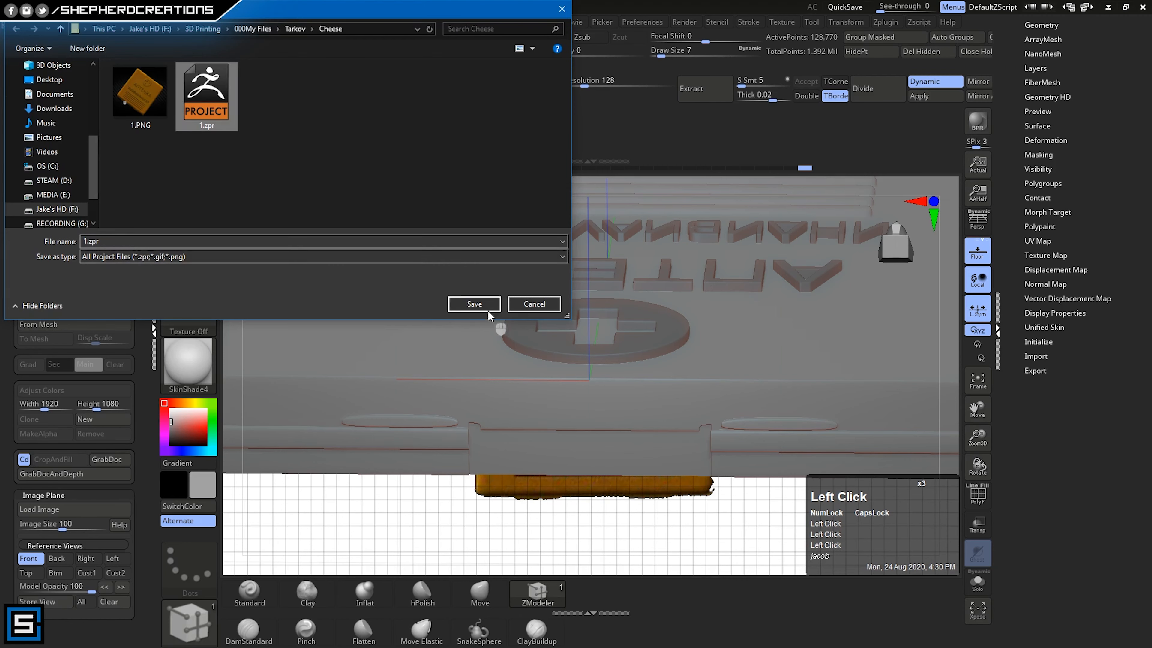
pyautogui.click(485, 305)
pyautogui.click(604, 322)
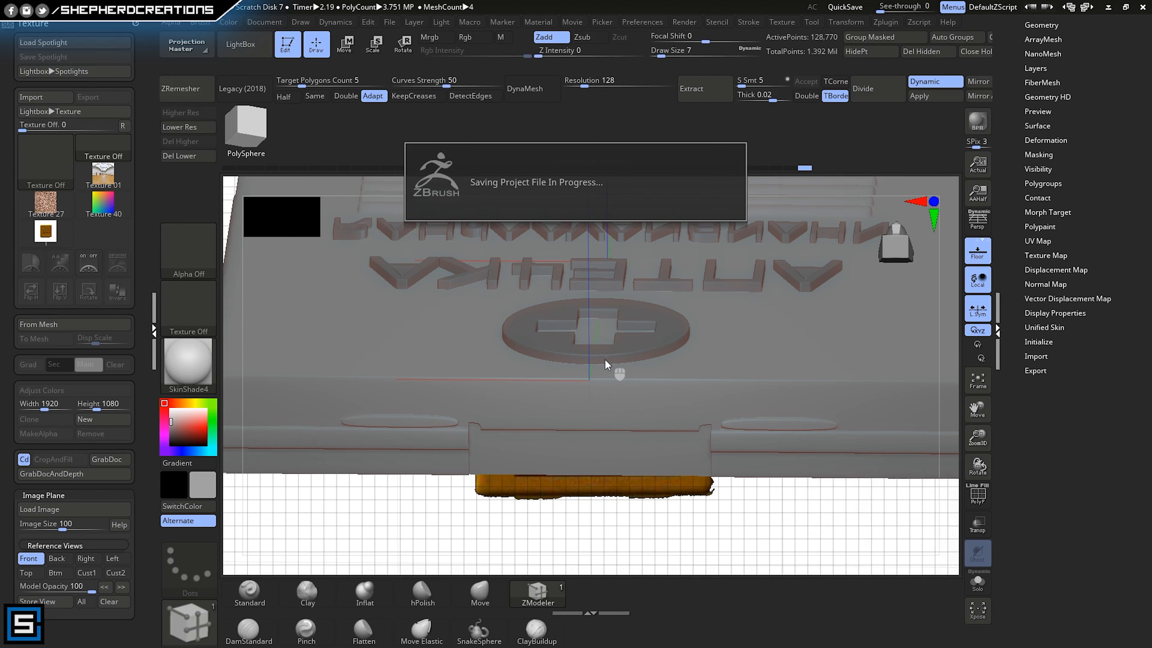
pyautogui.rightClick(610, 395)
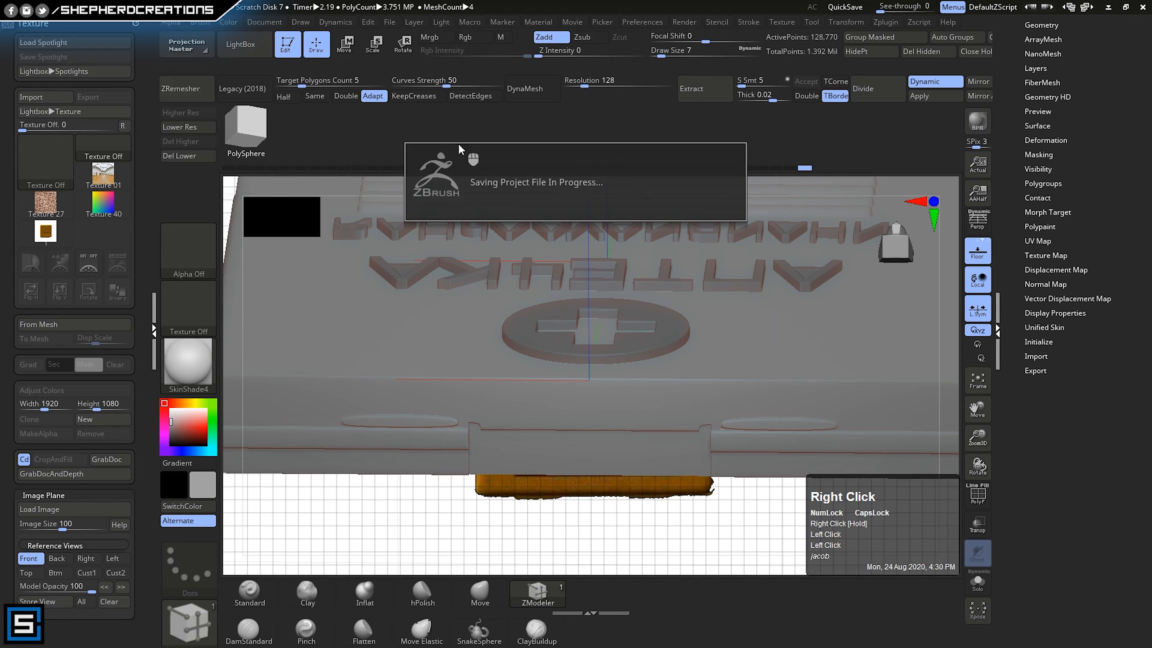
pyautogui.moveTo(460, 149); pyautogui.dragTo(542, 276, button='right')
# - Delete the case's lower subdivision levels and apply its dynamic subdivision to the real geometry
pyautogui.keyDown('ctrl'); pyautogui.moveTo(499, 383); pyautogui.dragTo(483, 616, button='right'); pyautogui.keyUp('ctrl')
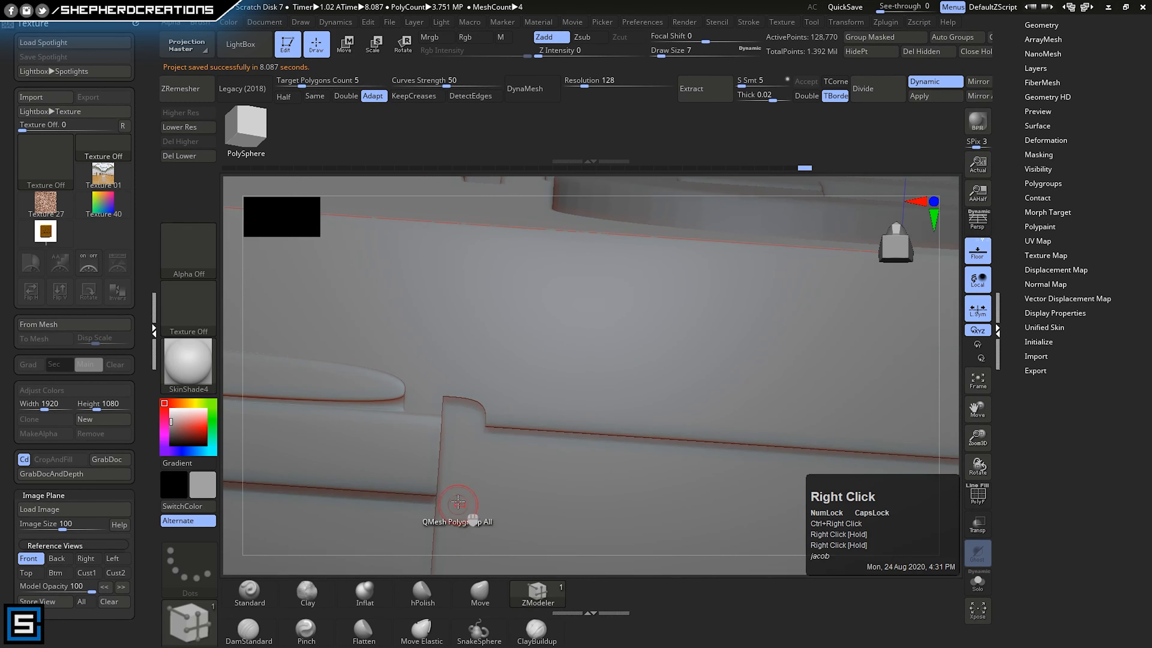
pyautogui.moveTo(447, 463); pyautogui.dragTo(434, 461, button='right')
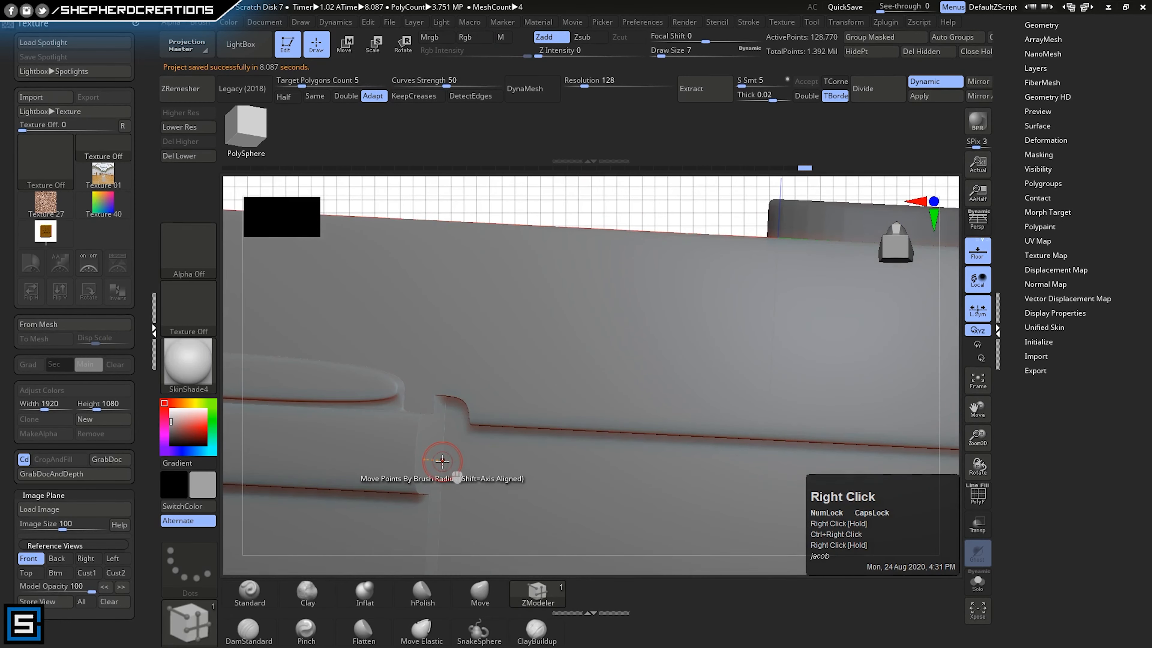
pyautogui.moveTo(439, 399); pyautogui.dragTo(522, 385, button='right')
pyautogui.moveTo(1100, 87); pyautogui.dragTo(1108, 358)
pyautogui.moveTo(478, 260)
pyautogui.mouseDown(button='right')
pyautogui.moveTo(555, 321)
pyautogui.moveTo(567, 234)
pyautogui.mouseUp(button='right')
pyautogui.moveTo(653, 254)
pyautogui.keyDown('alt'); pyautogui.mouseDown(button='right')
pyautogui.moveTo(586, 275)
pyautogui.moveTo(594, 319)
pyautogui.moveTo(574, 312)
pyautogui.mouseUp(button='right'); pyautogui.keyUp('alt')
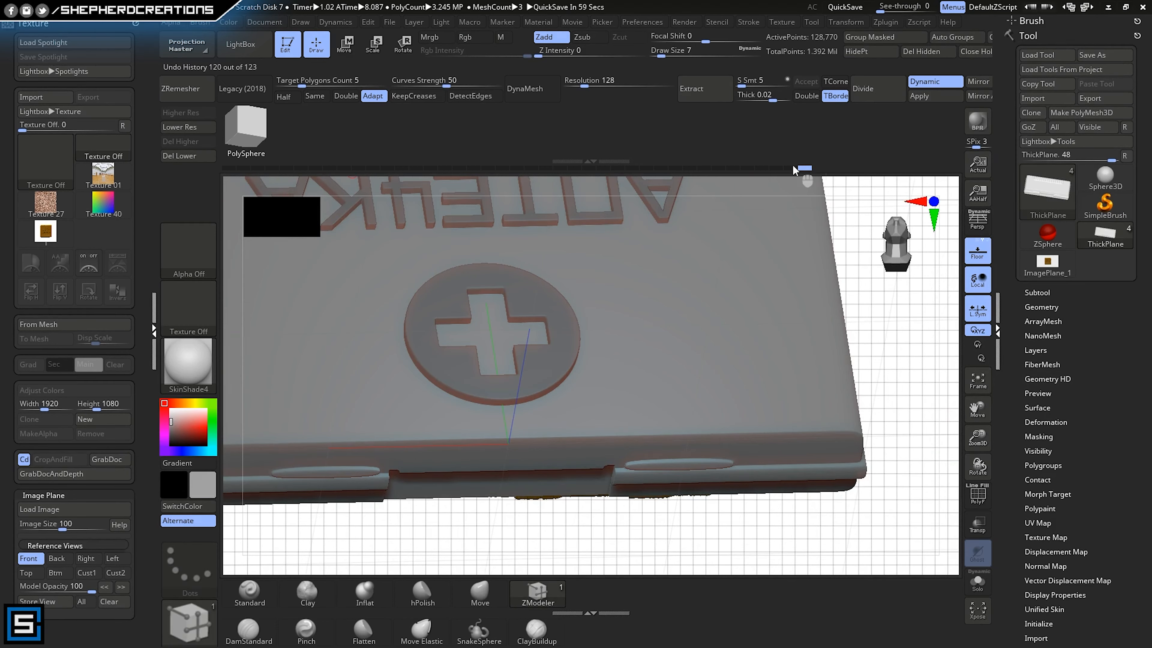
pyautogui.click(189, 156)
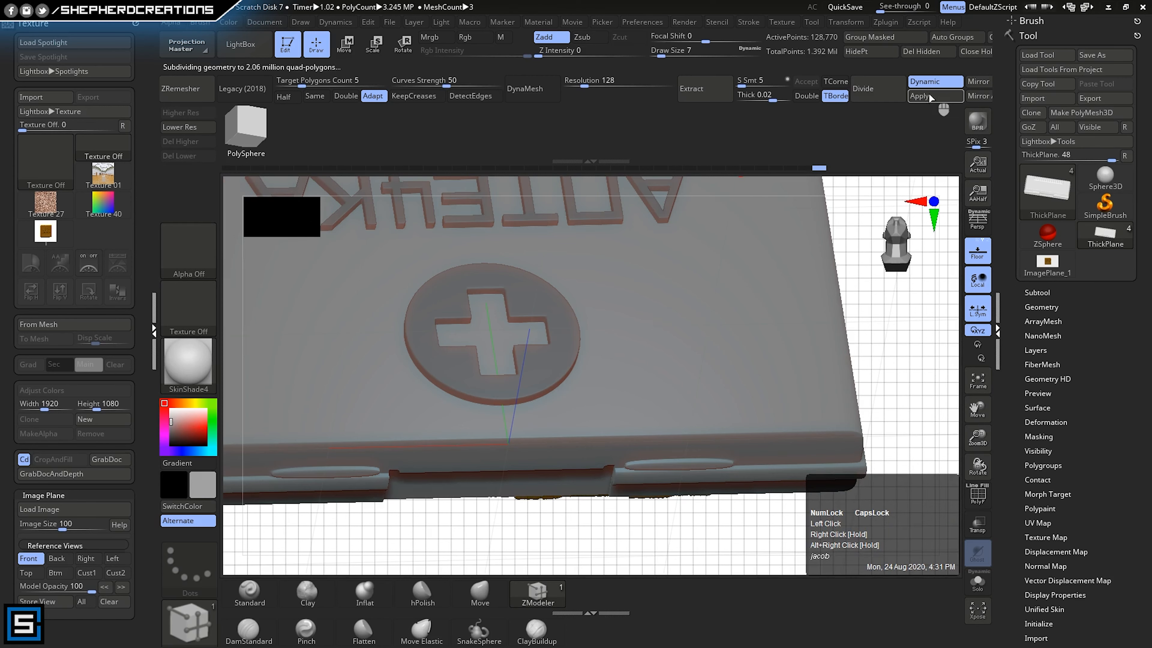
pyautogui.moveTo(603, 268); pyautogui.dragTo(626, 393, button='right')
# - Open the subtool list with its Merge options and select the case subtool
pyautogui.click(1048, 292)
pyautogui.moveTo(641, 354); pyautogui.dragTo(463, 353, button='right')
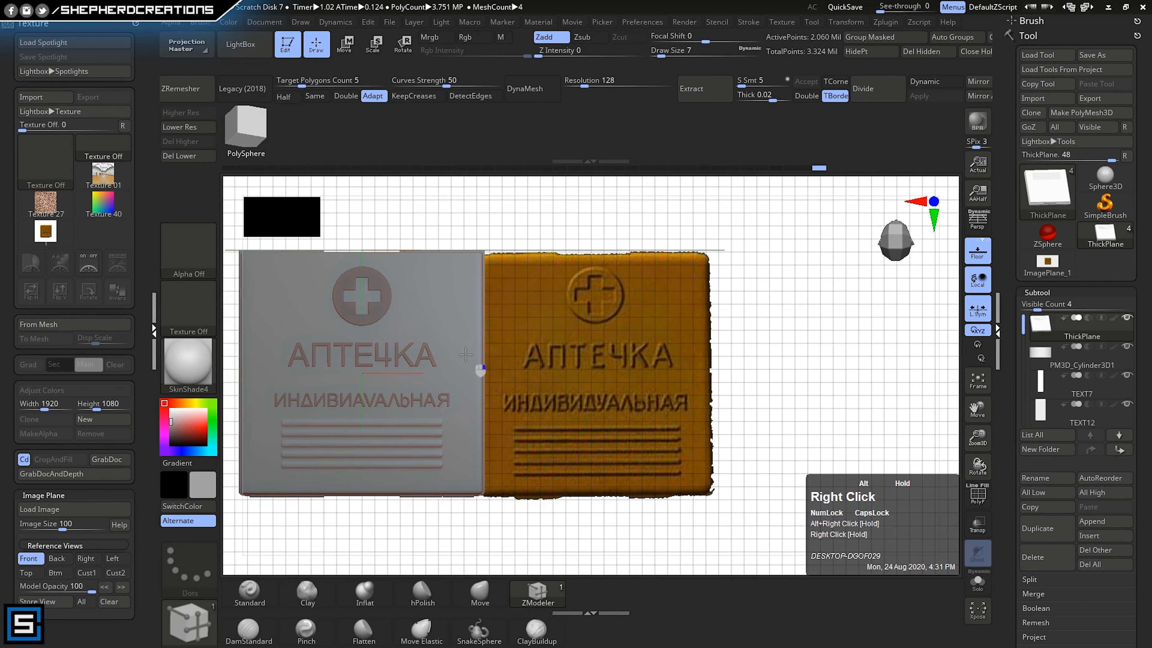
pyautogui.keyDown('alt'); pyautogui.moveTo(465, 355); pyautogui.dragTo(636, 352, button='right'); pyautogui.keyUp('alt')
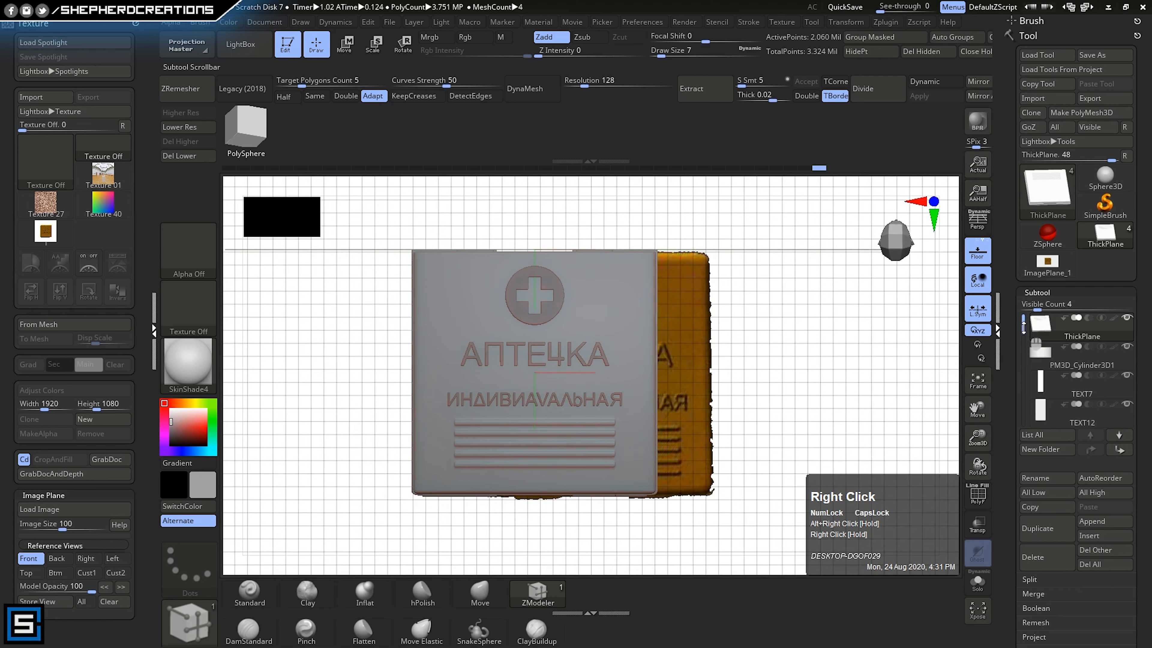
pyautogui.click(1033, 597)
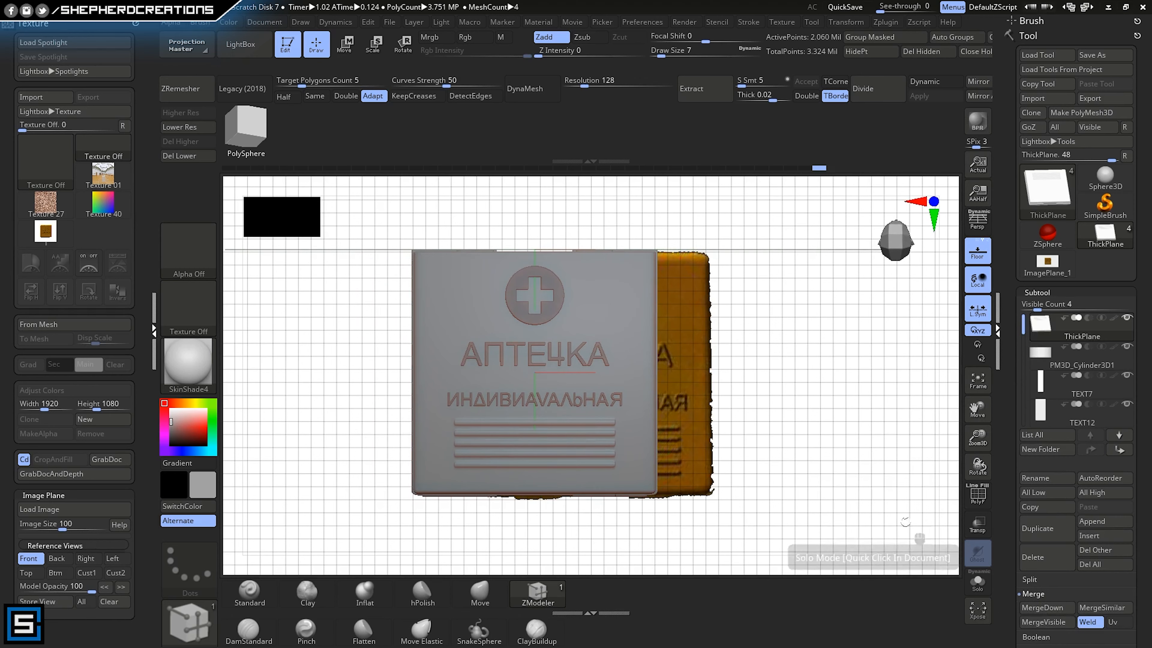
pyautogui.moveTo(751, 435); pyautogui.dragTo(668, 408, button='right')
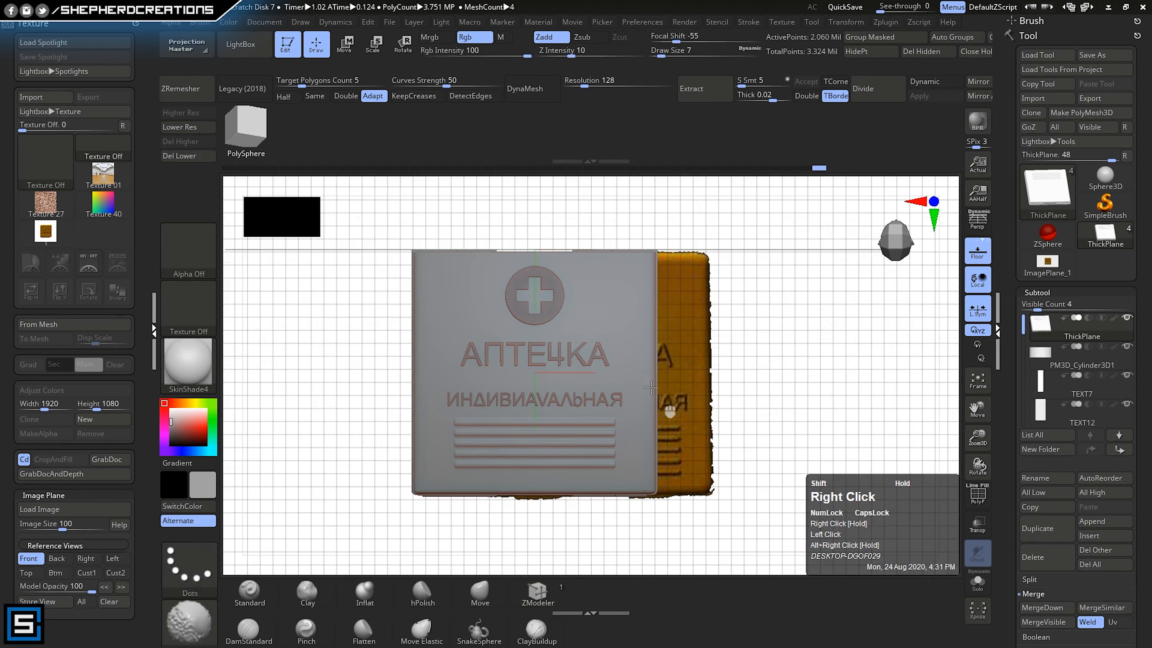
pyautogui.keyDown('alt'); pyautogui.click(617, 312); pyautogui.keyUp('alt')
pyautogui.keyDown('shift'); pyautogui.moveTo(761, 403); pyautogui.dragTo(769, 390, button='right'); pyautogui.keyUp('shift')
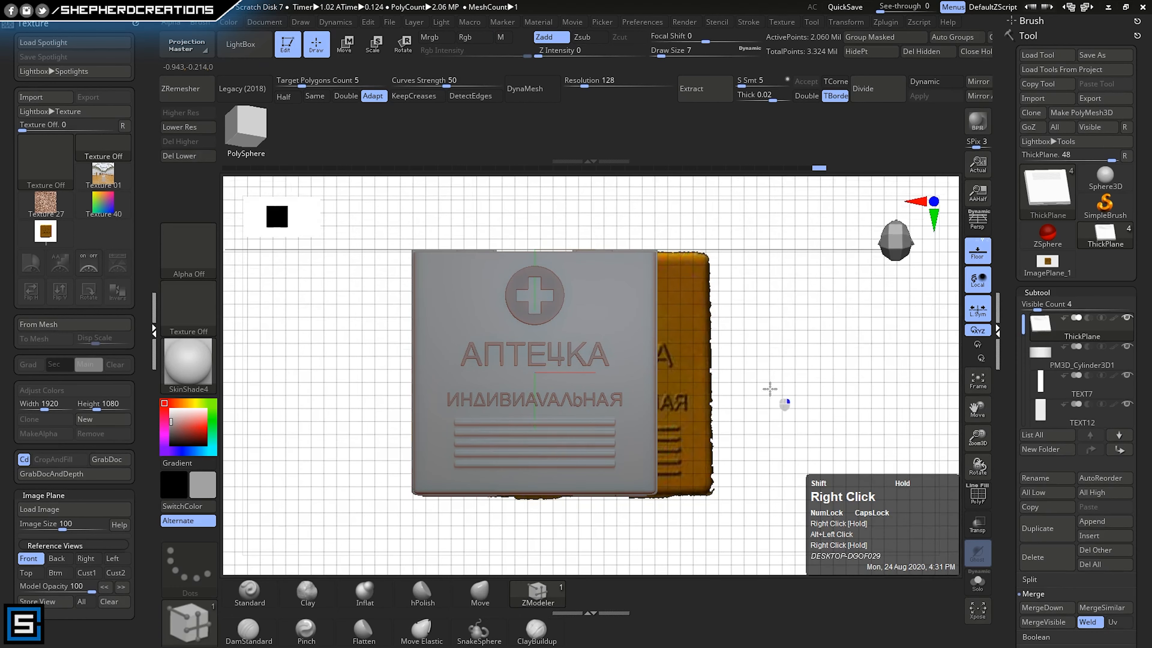
# - Switch to the Top reference view, place the kit's front centrally in it and store the view
pyautogui.click(39, 574)
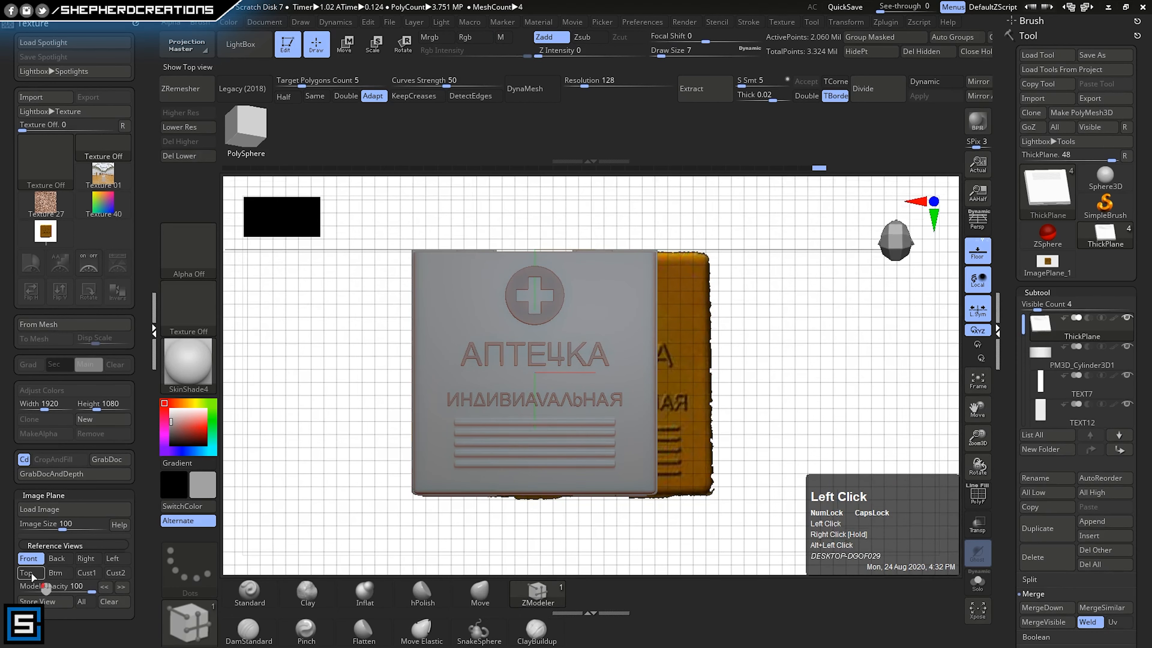
pyautogui.moveTo(565, 457); pyautogui.dragTo(624, 458, button='right')
pyautogui.keyDown('alt'); pyautogui.moveTo(718, 334); pyautogui.dragTo(620, 463, button='right'); pyautogui.keyUp('alt')
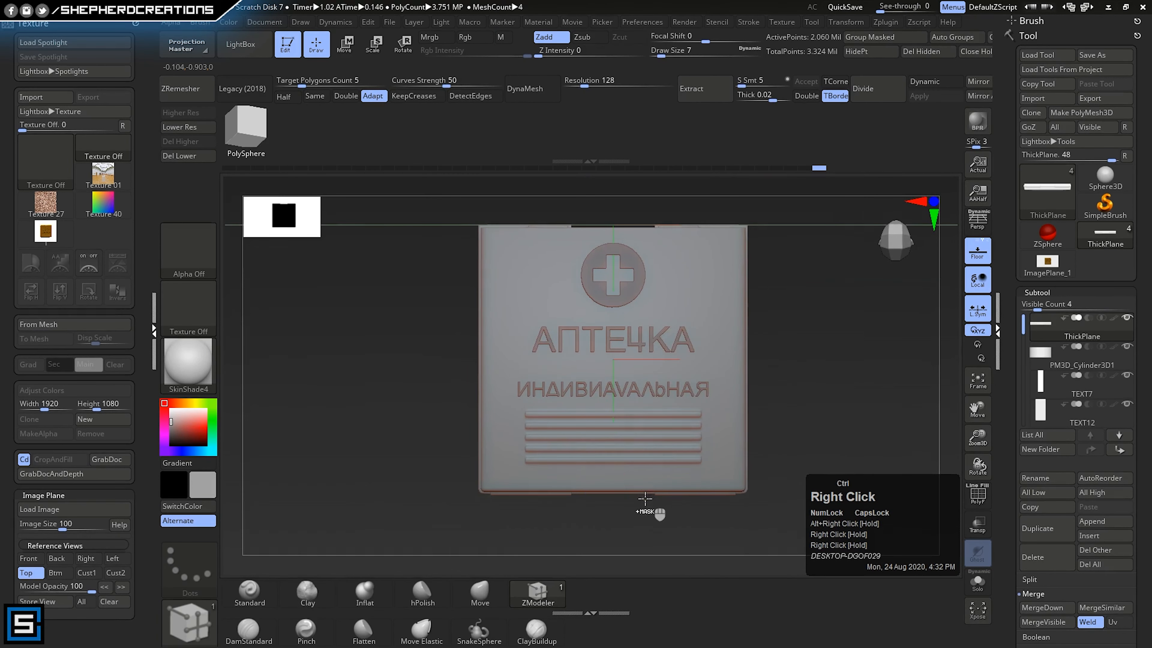
pyautogui.click(50, 602)
pyautogui.rightClick(600, 419)
pyautogui.moveTo(719, 318); pyautogui.dragTo(787, 337, button='right')
# - Check the cross emblem subtool's DynaMesh settings, reselect the case and set its DynaMesh resolution to 2000
pyautogui.click(1050, 356)
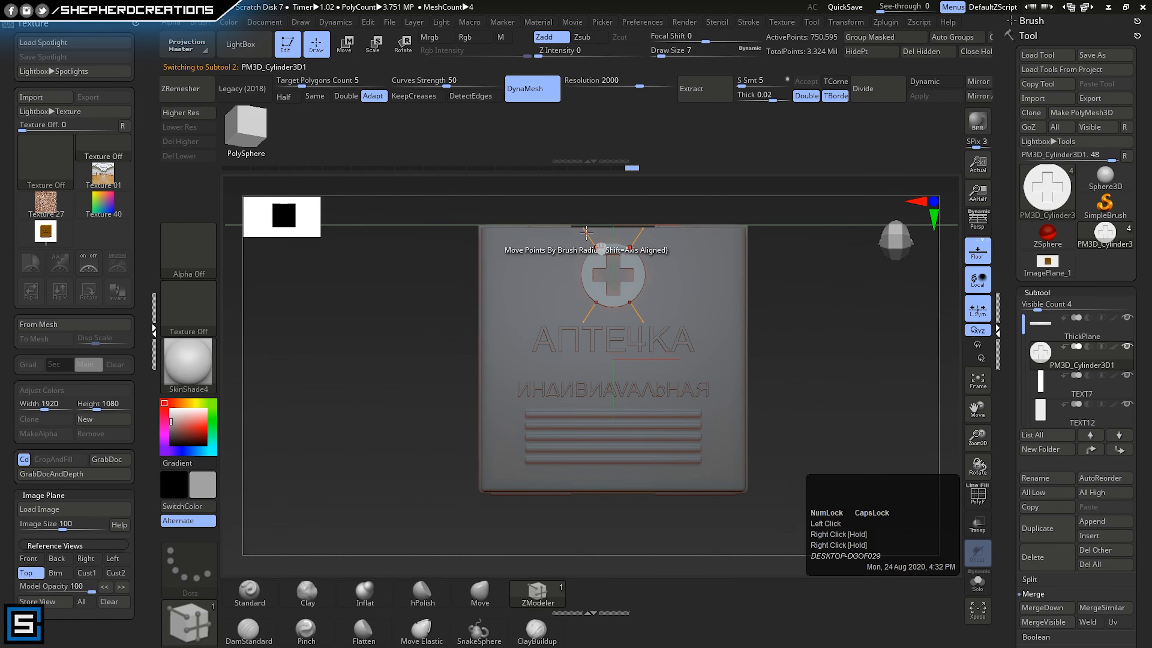
pyautogui.keyDown('alt'); pyautogui.click(516, 317); pyautogui.keyUp('alt')
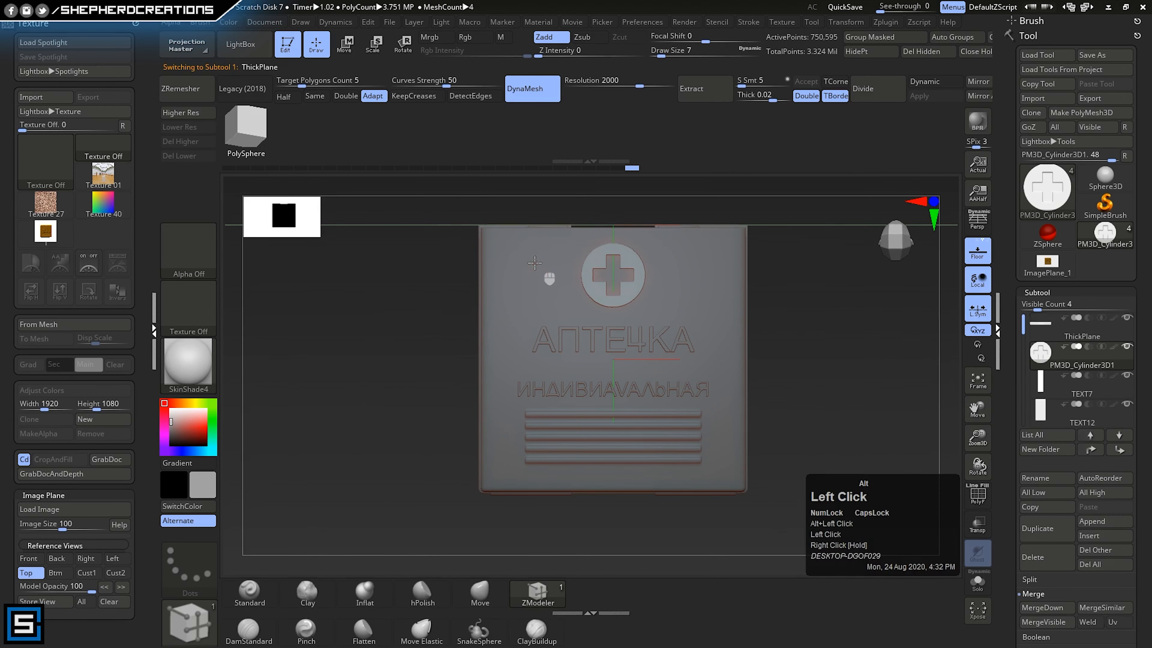
pyautogui.click(599, 83)
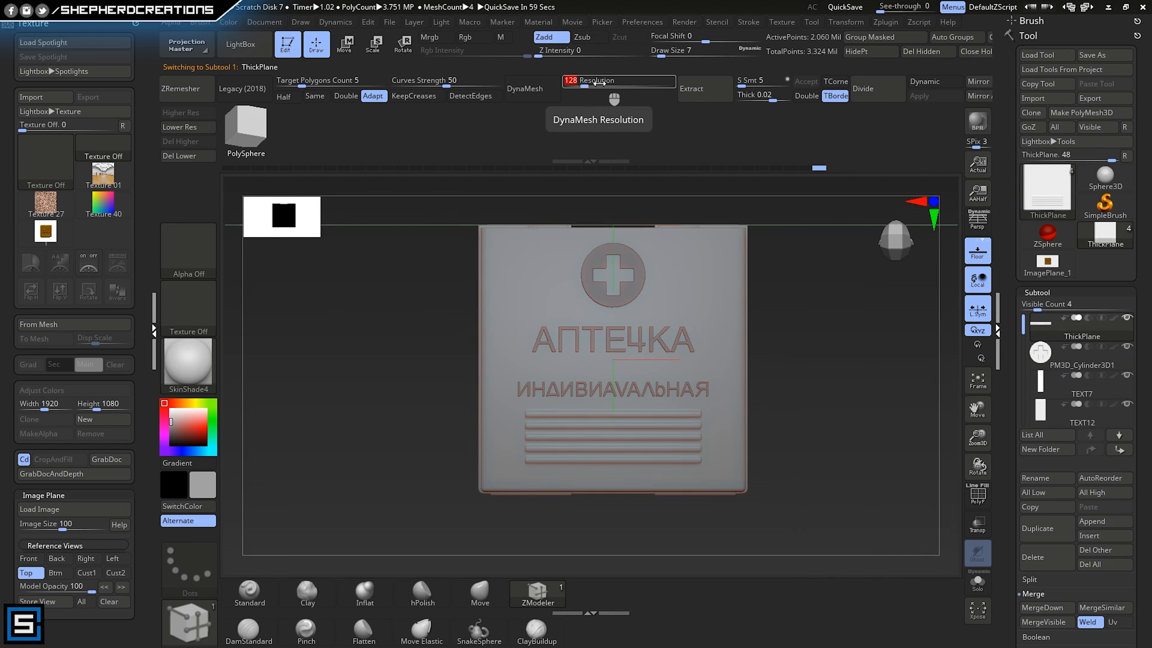
pyautogui.write('2000')
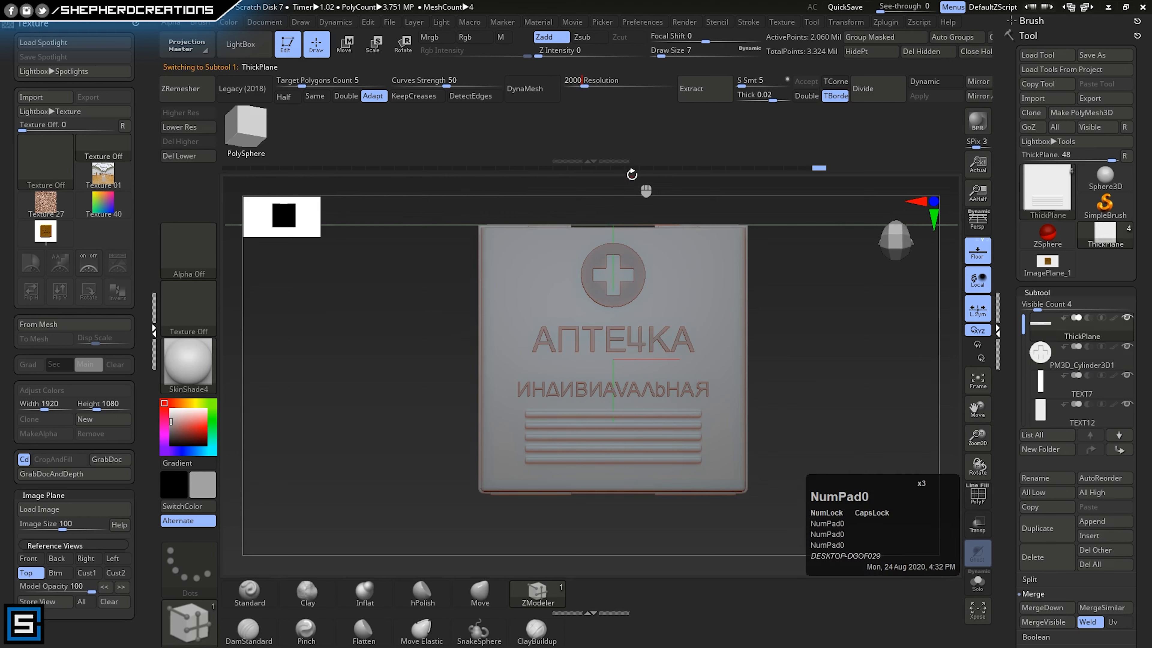
pyautogui.press('KP_Enter')
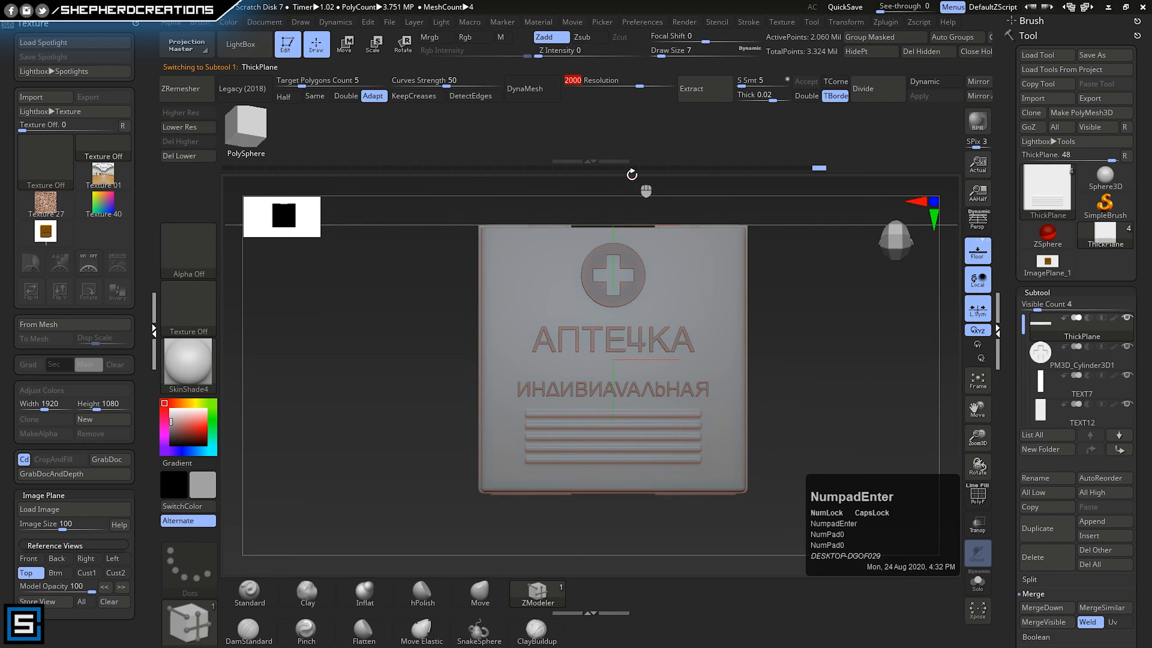
# - Convert the case subtool to a DynaMesh at resolution 2000 and inspect its polygon wireframe
pyautogui.click(536, 87)
pyautogui.click(535, 89)
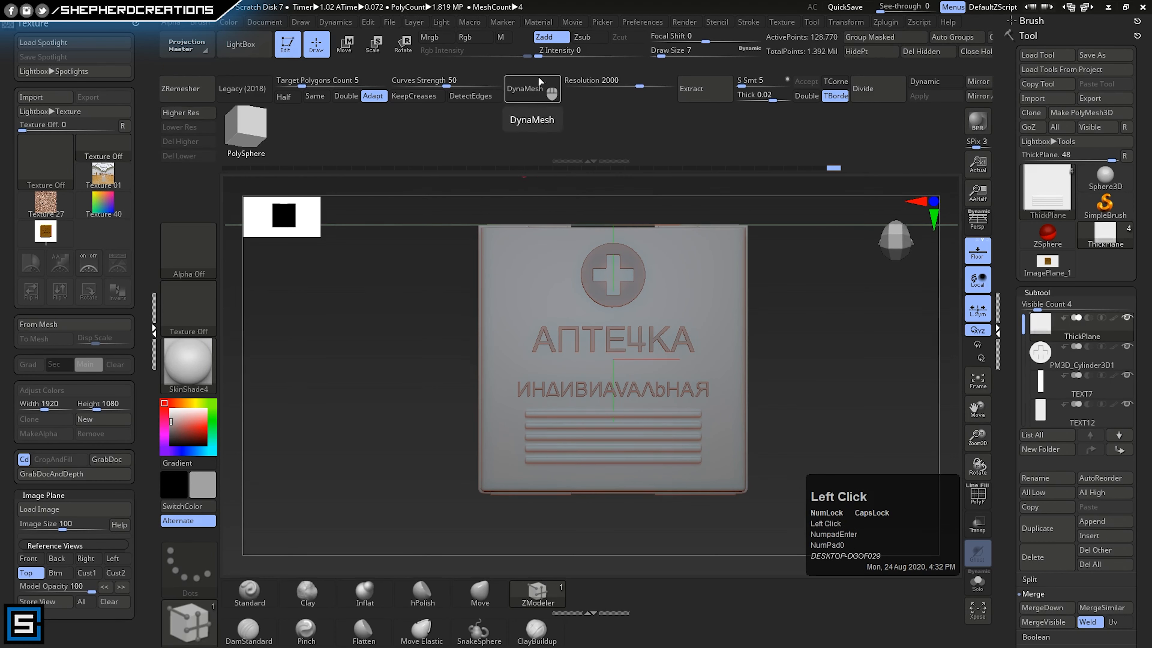
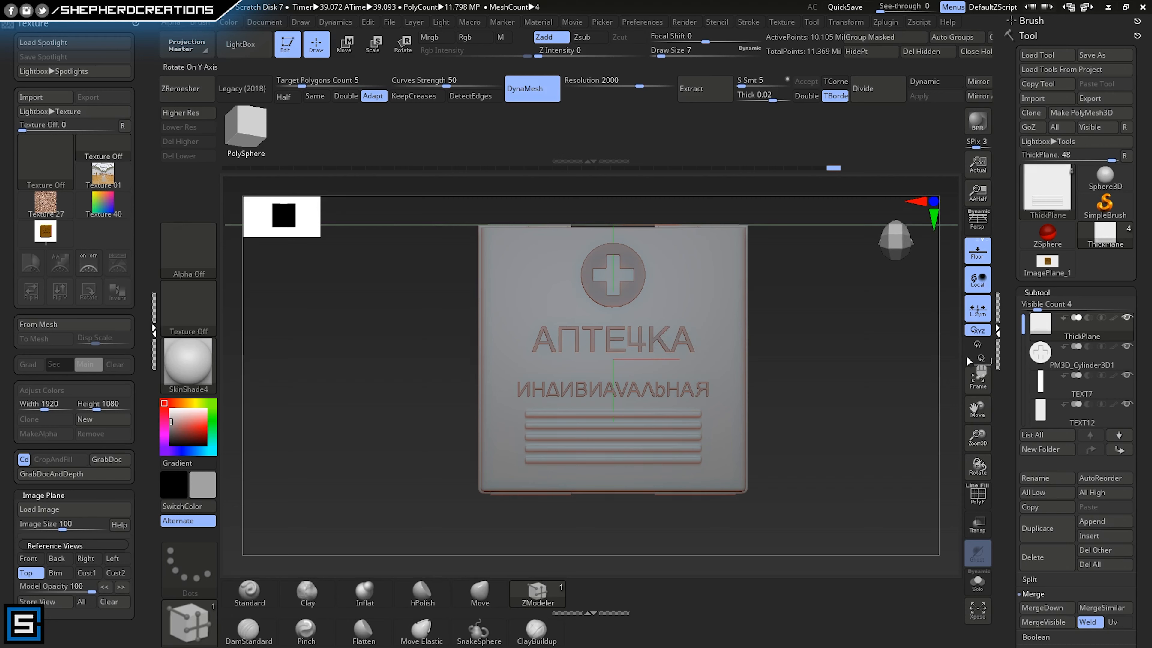
pyautogui.click(971, 496)
pyautogui.moveTo(841, 468); pyautogui.dragTo(738, 453, button='right')
pyautogui.click(977, 495)
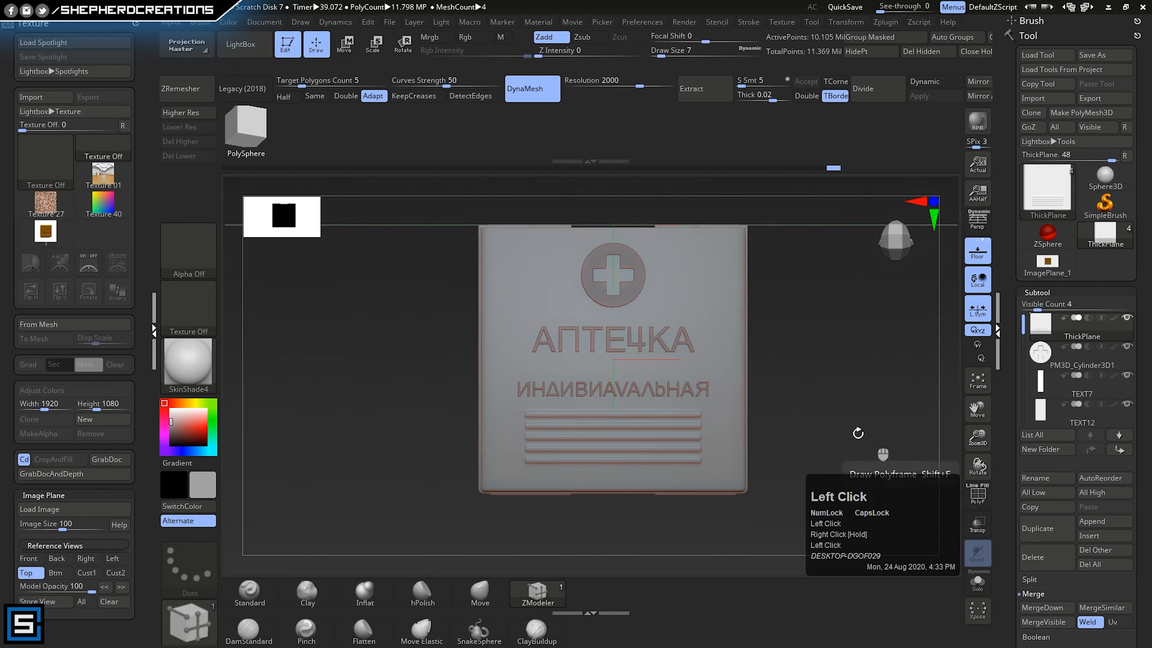
pyautogui.moveTo(861, 449); pyautogui.dragTo(856, 417, button='right')
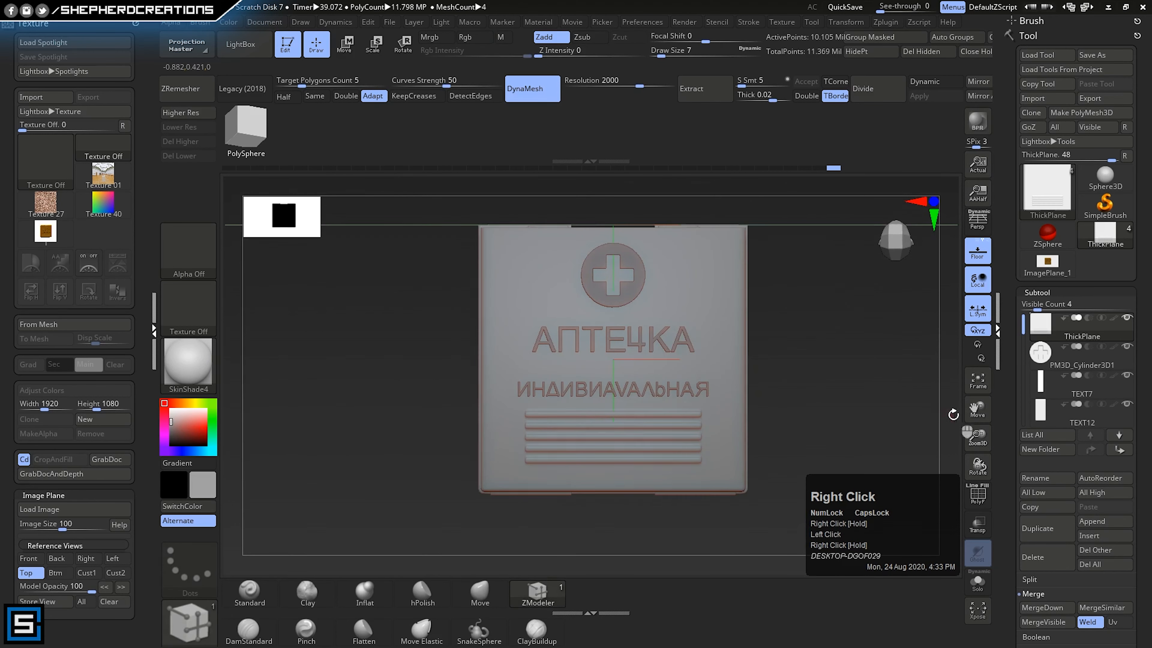
# - Select the TEXT7 lettering subtool and set its DynaMesh resolution to 2000
pyautogui.click(1046, 393)
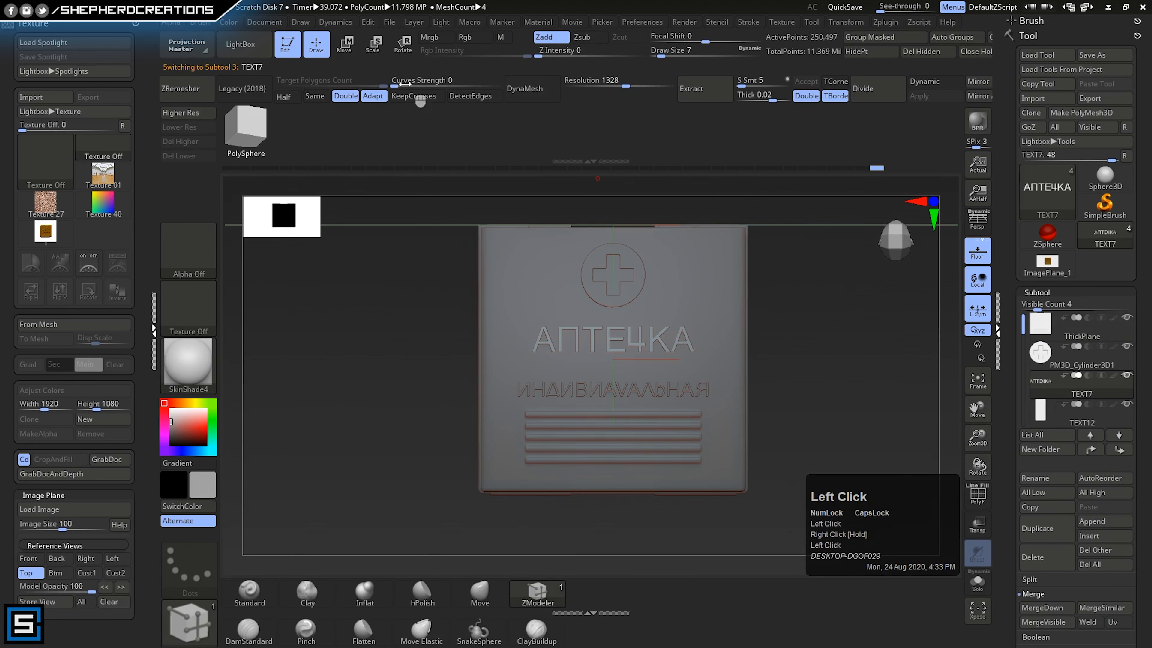
pyautogui.click(619, 80)
pyautogui.write('2000')
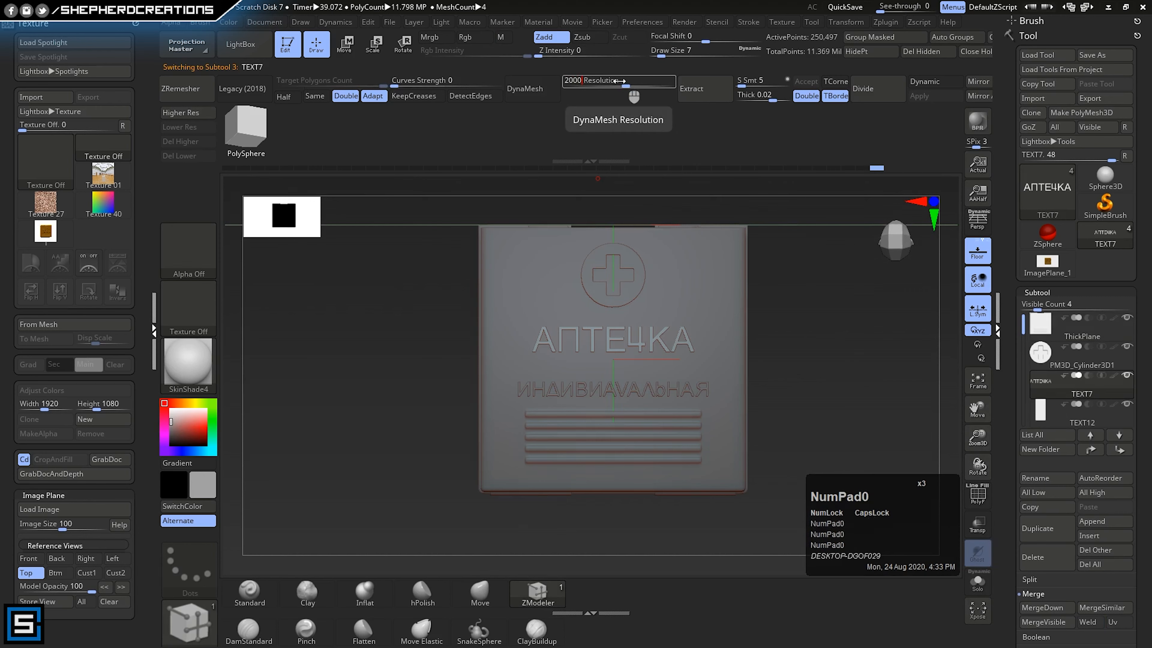
pyautogui.press('KP_Enter')
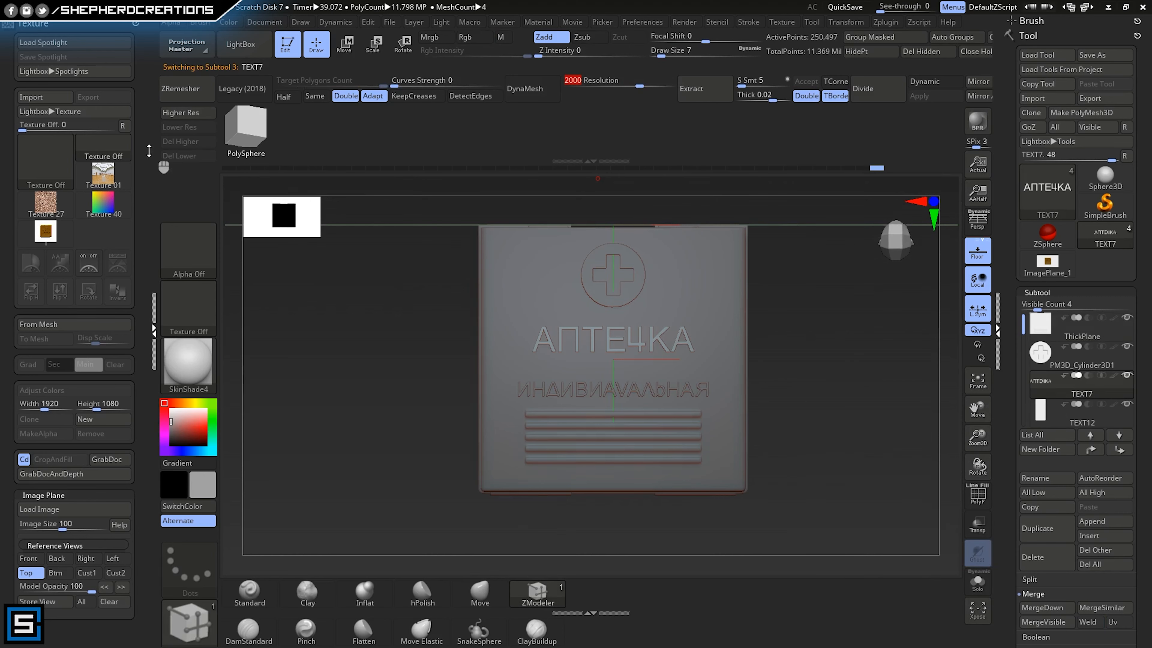
# - Apply the TEXT7 lettering's dynamic subdivision, delete its lower subdivision levels and convert it to a DynaMesh
pyautogui.click(181, 112)
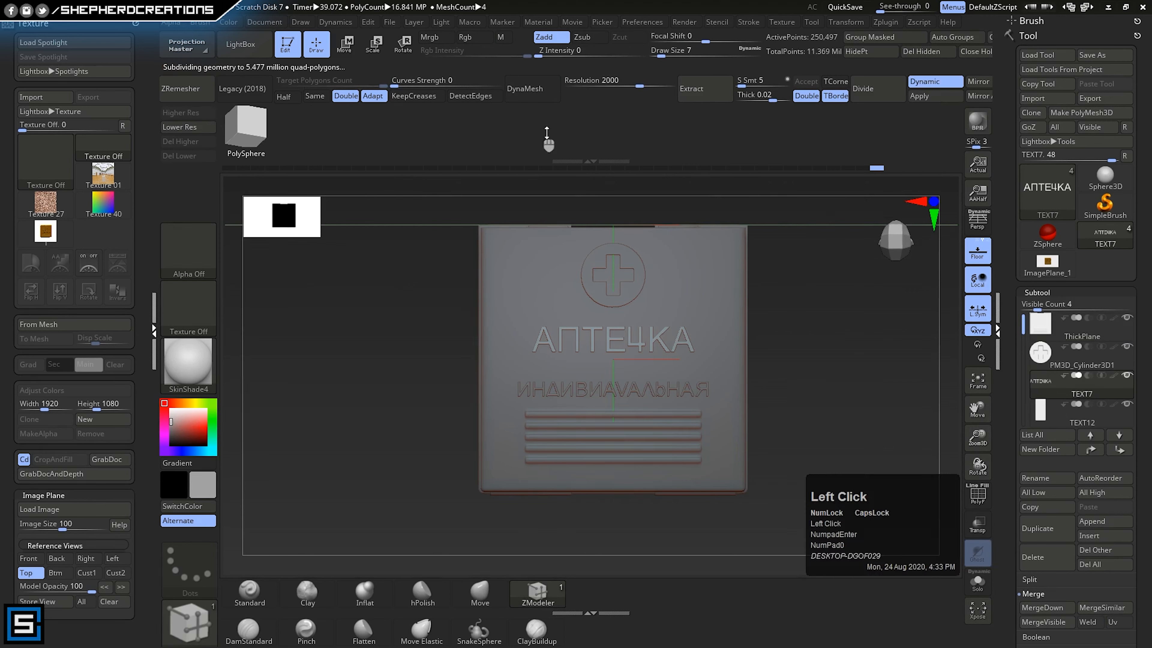
pyautogui.click(932, 96)
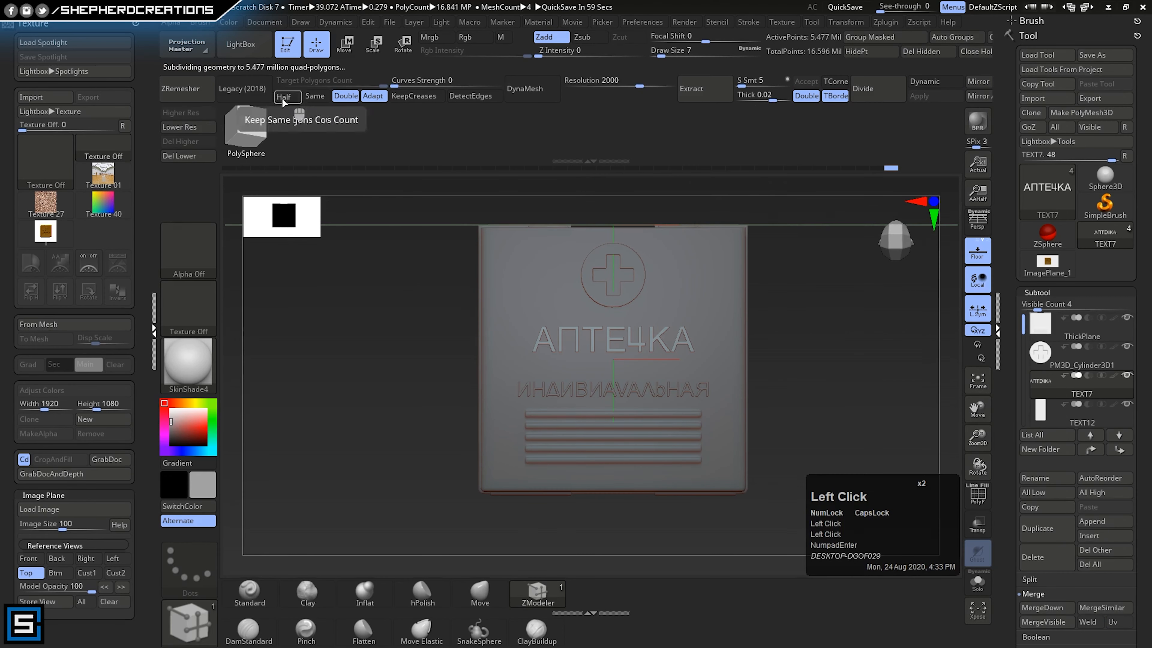
pyautogui.click(179, 155)
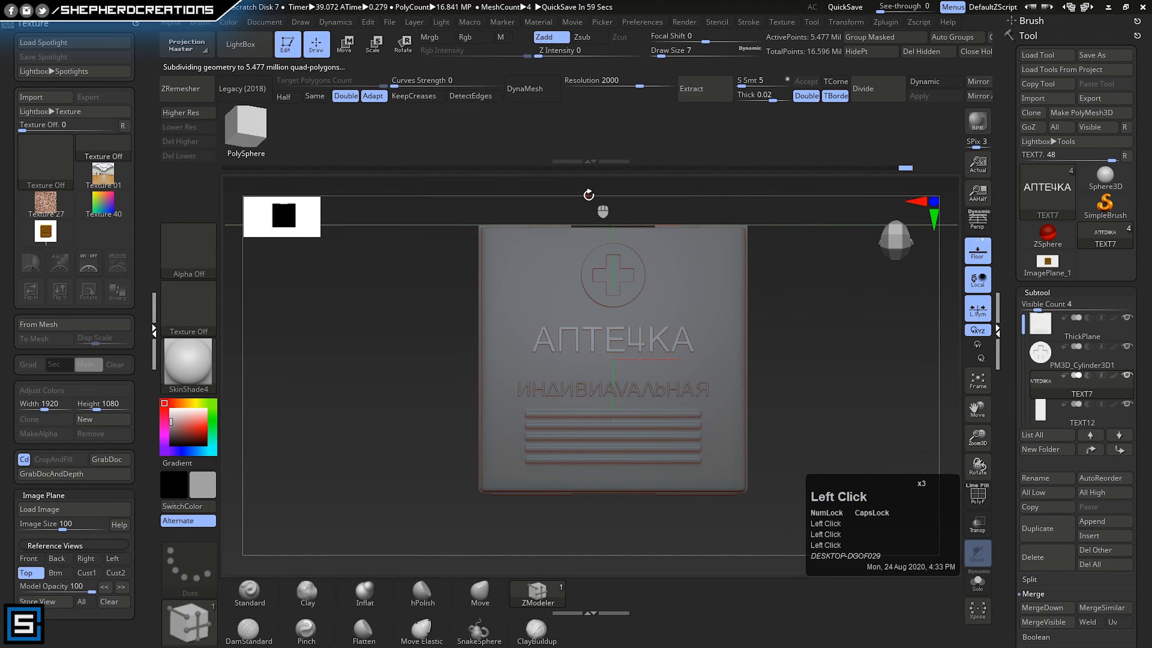
pyautogui.click(536, 99)
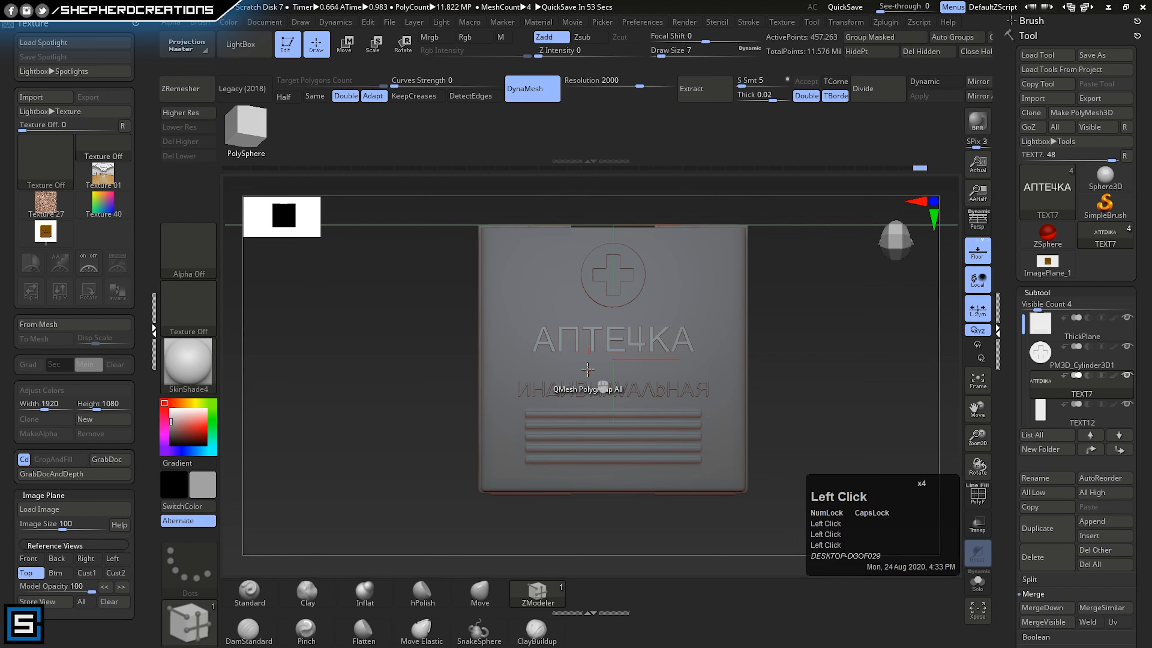
# - Select the TEXT12 lettering subtool, apply its dynamic subdivision and delete the lower subdivision levels
pyautogui.click(1051, 410)
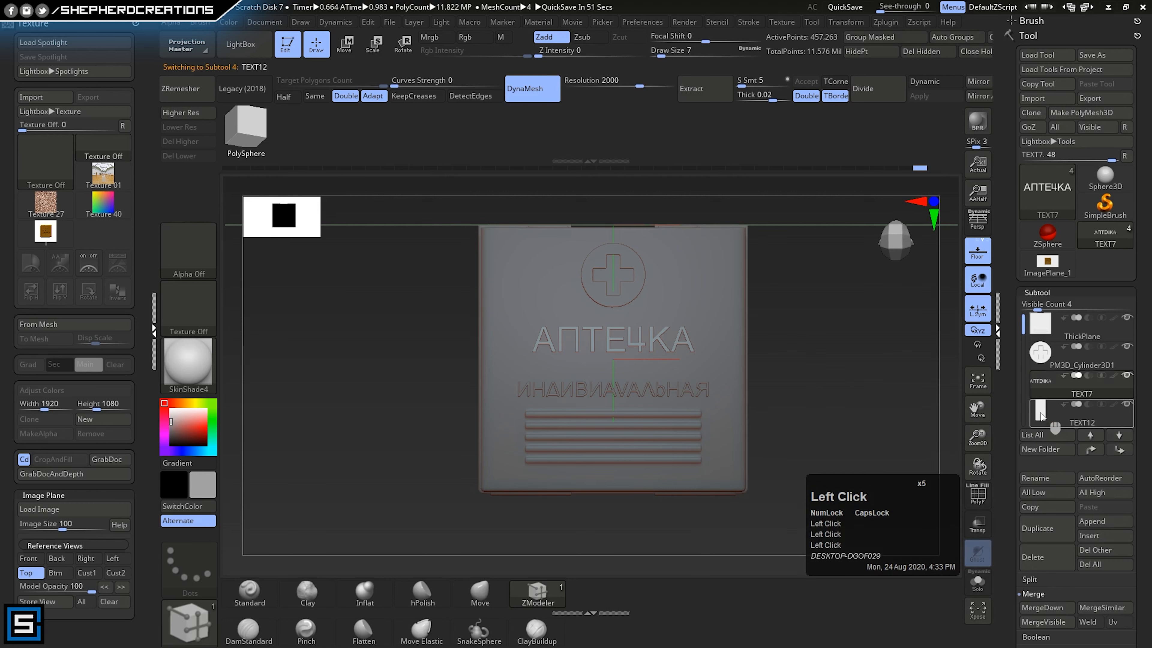
pyautogui.click(185, 111)
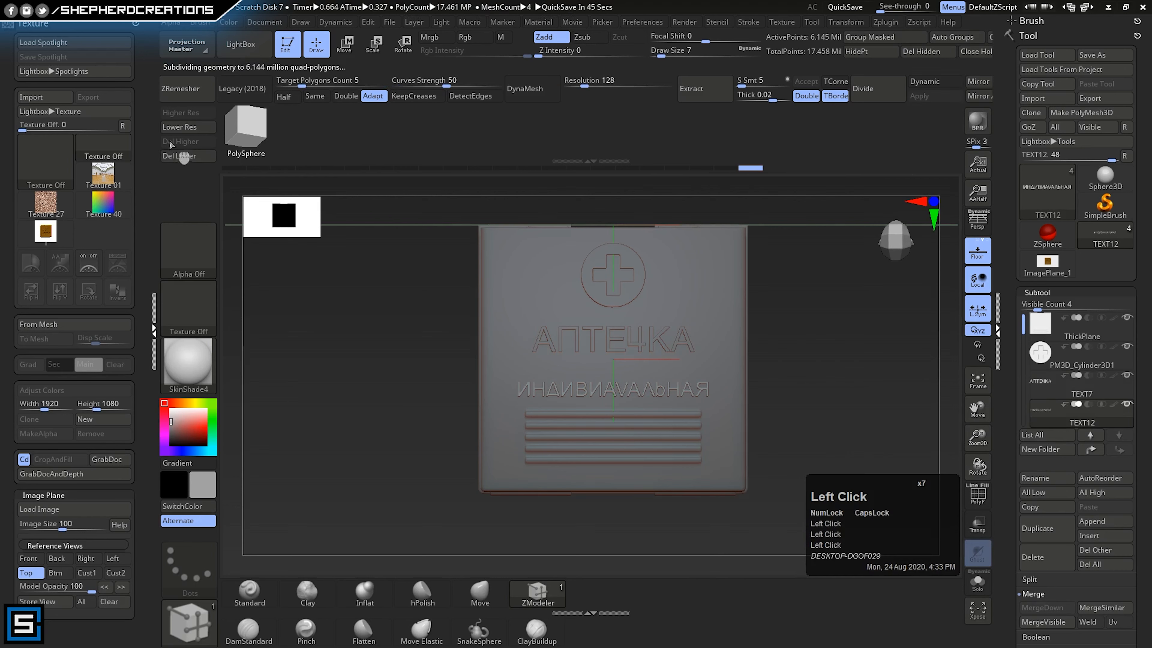
pyautogui.click(179, 158)
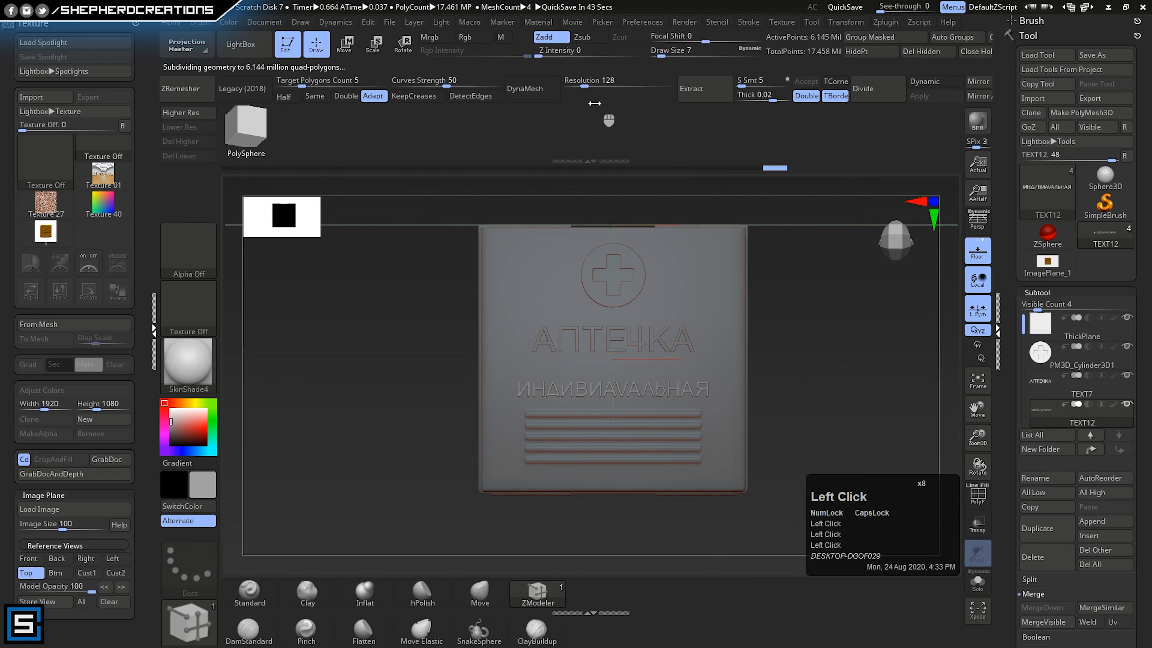
# - Set the TEXT12 lettering's DynaMesh resolution to 2000 and convert it to a DynaMesh
pyautogui.click(602, 85)
pyautogui.write('2000')
pyautogui.press('KP_Enter')
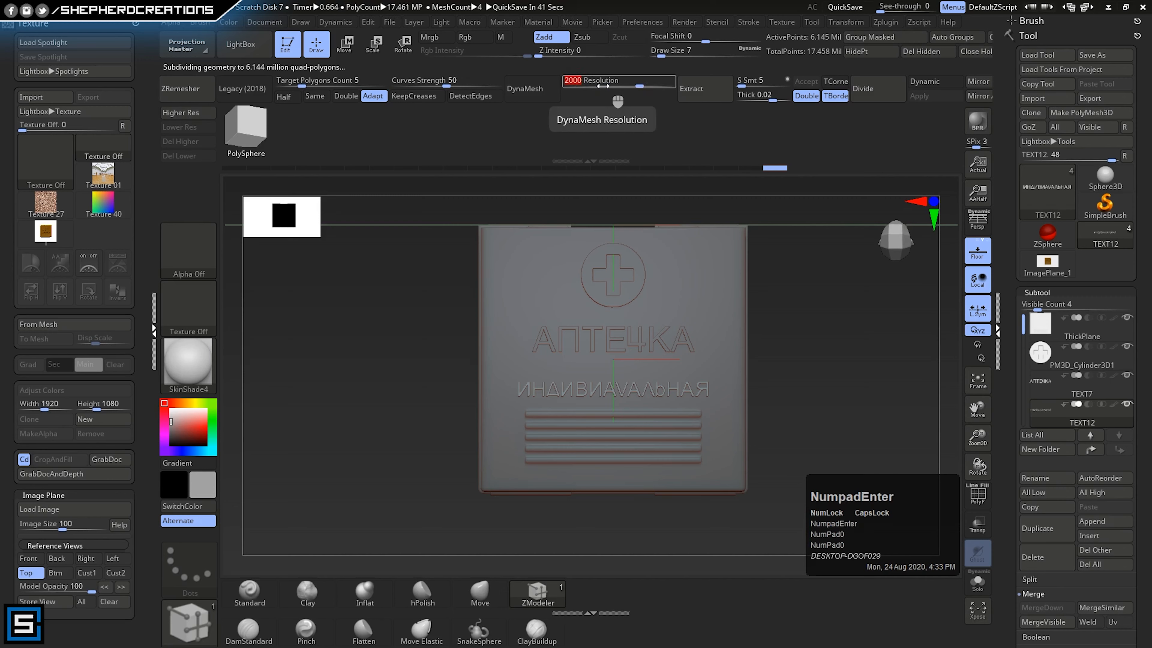
pyautogui.click(526, 91)
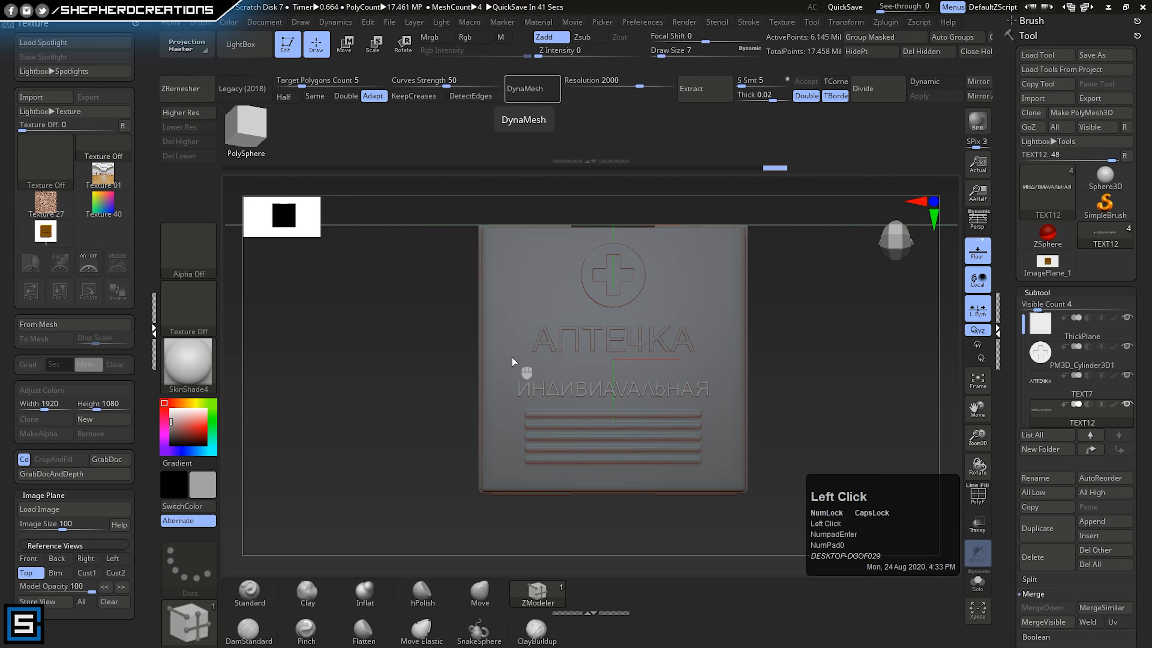
pyautogui.moveTo(648, 359); pyautogui.dragTo(644, 418, button='right')
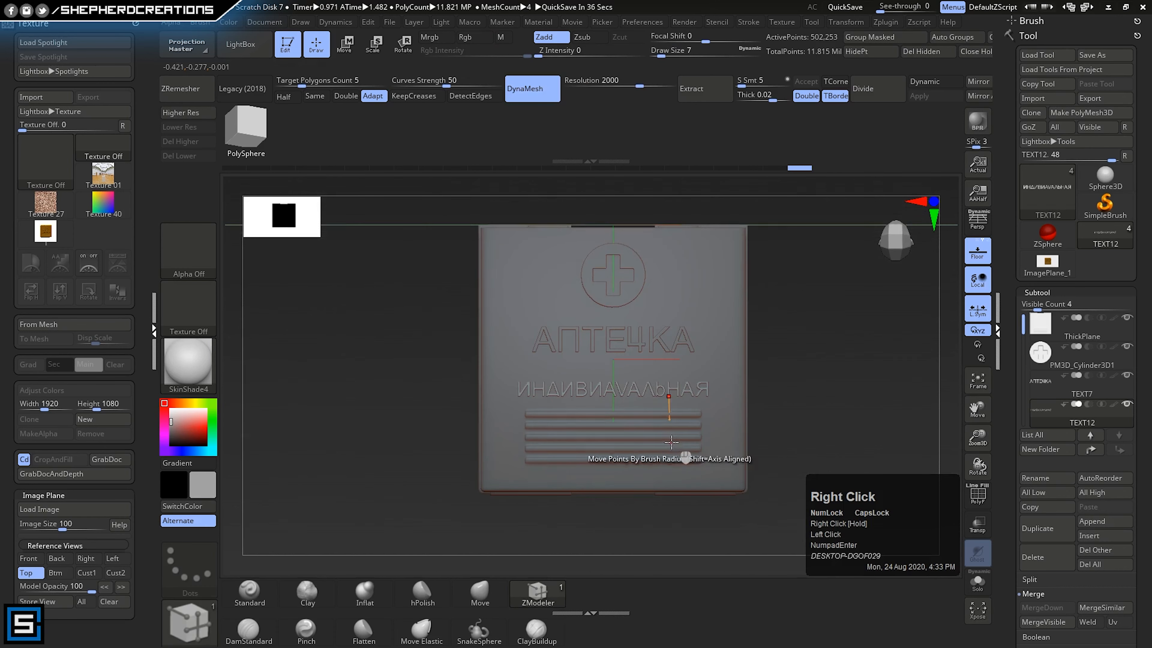
pyautogui.moveTo(675, 453); pyautogui.dragTo(673, 413, button='right')
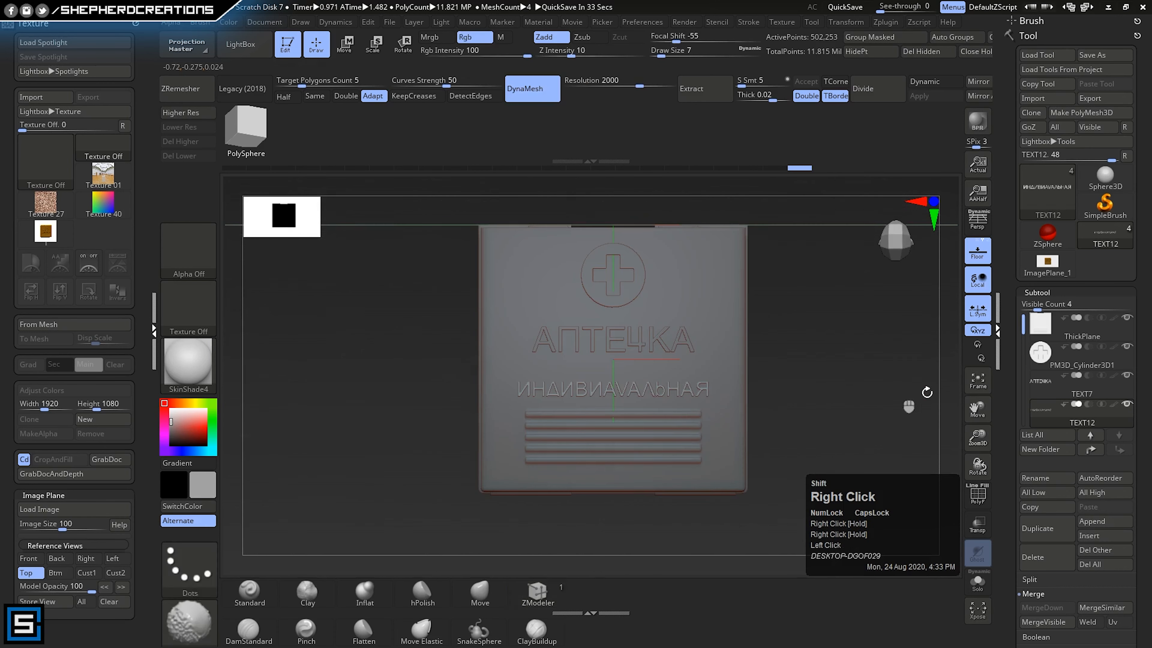
# - Save the project in the Cheese folder under the new file name 2beforemerge
pyautogui.moveTo(1022, 318)
pyautogui.mouseDown()
pyautogui.moveTo(1023, 370)
pyautogui.moveTo(1023, 317)
pyautogui.mouseUp()
pyautogui.click(389, 22)
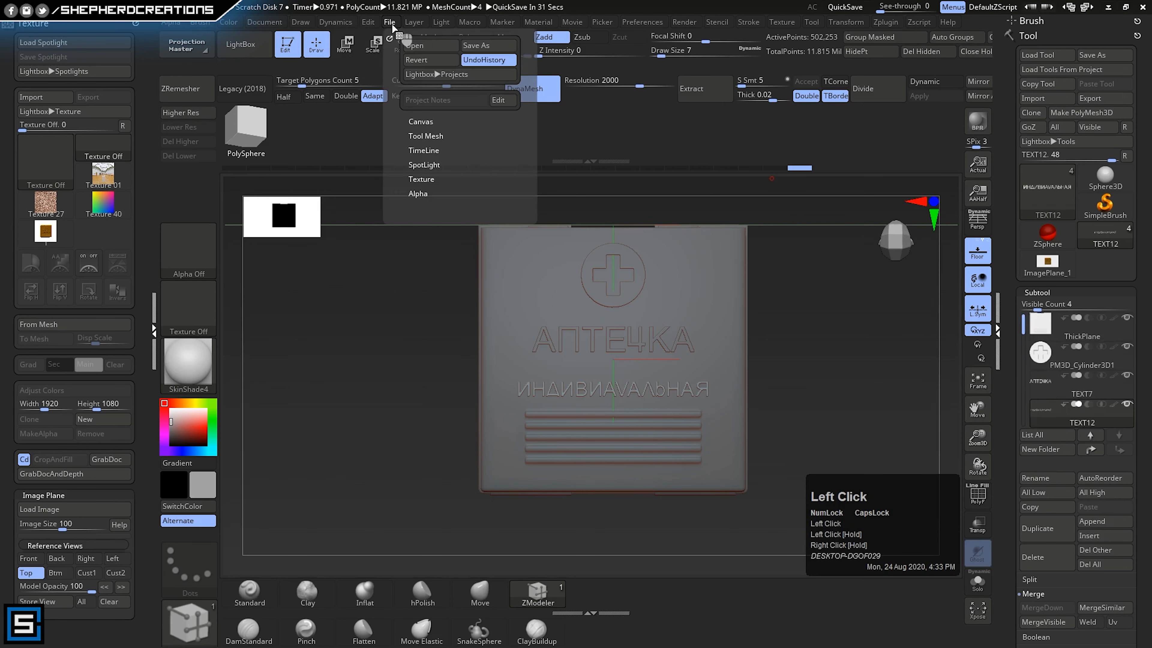
pyautogui.click(481, 45)
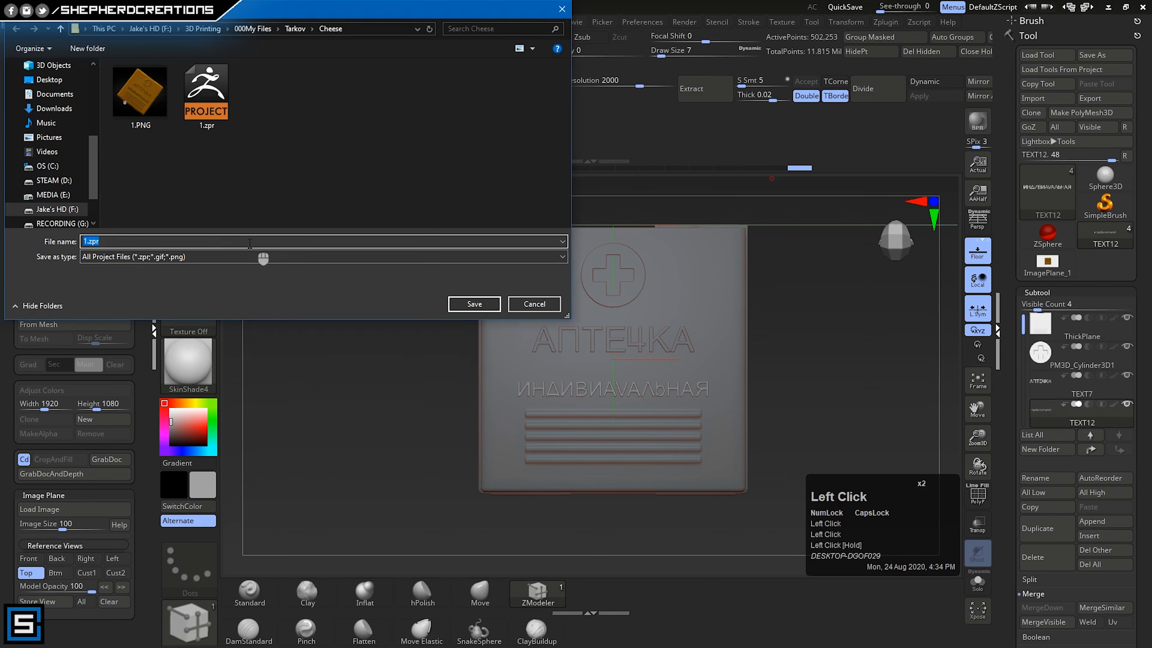
pyautogui.write('2B')
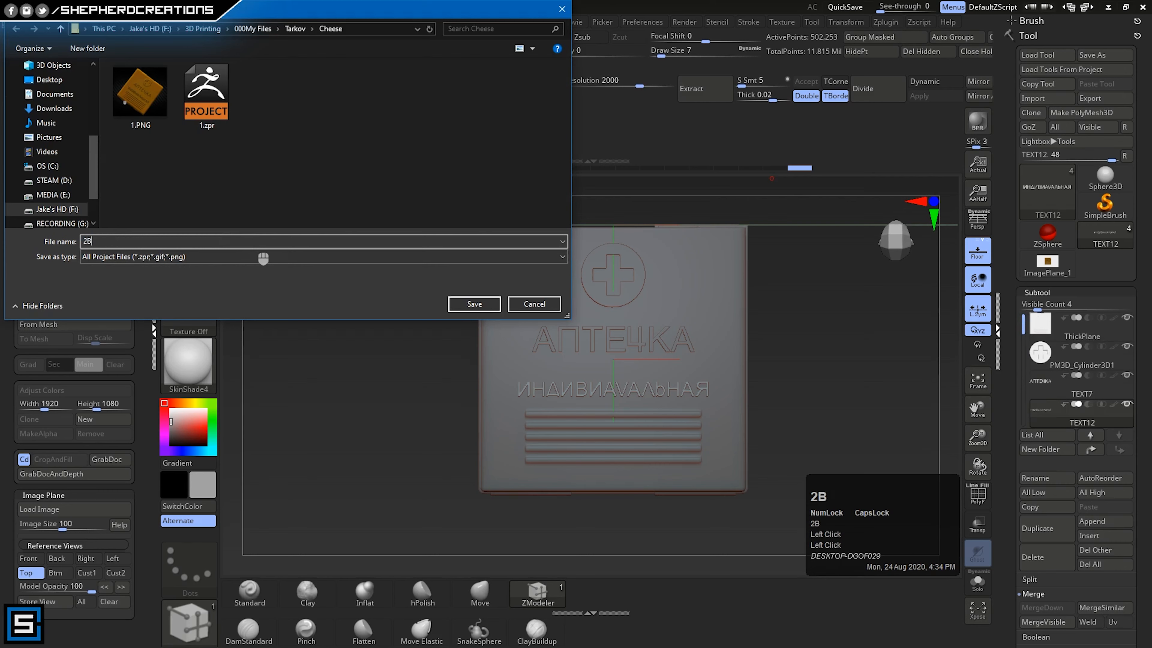
pyautogui.write('EFOE')
pyautogui.press('BackSpace')
pyautogui.press('BackSpace')
pyautogui.press('BackSpace')
pyautogui.press('BackSpace')
pyautogui.press('BackSpace')
pyautogui.press('capslock')
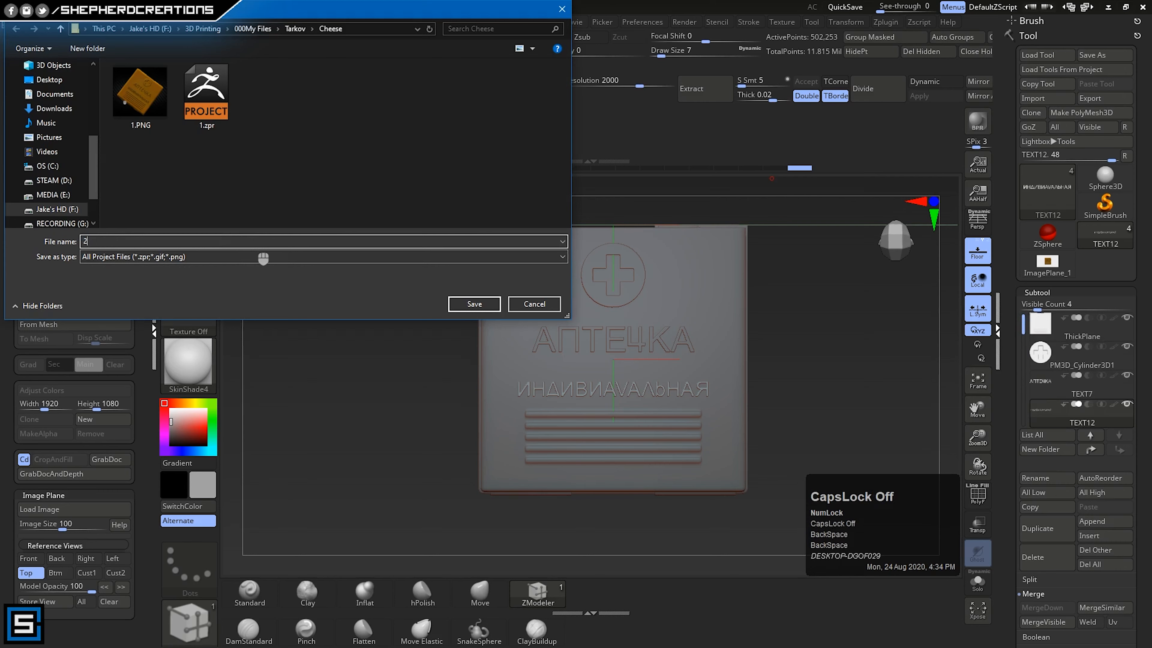
pyautogui.write('before')
pyautogui.press('BackSpace')
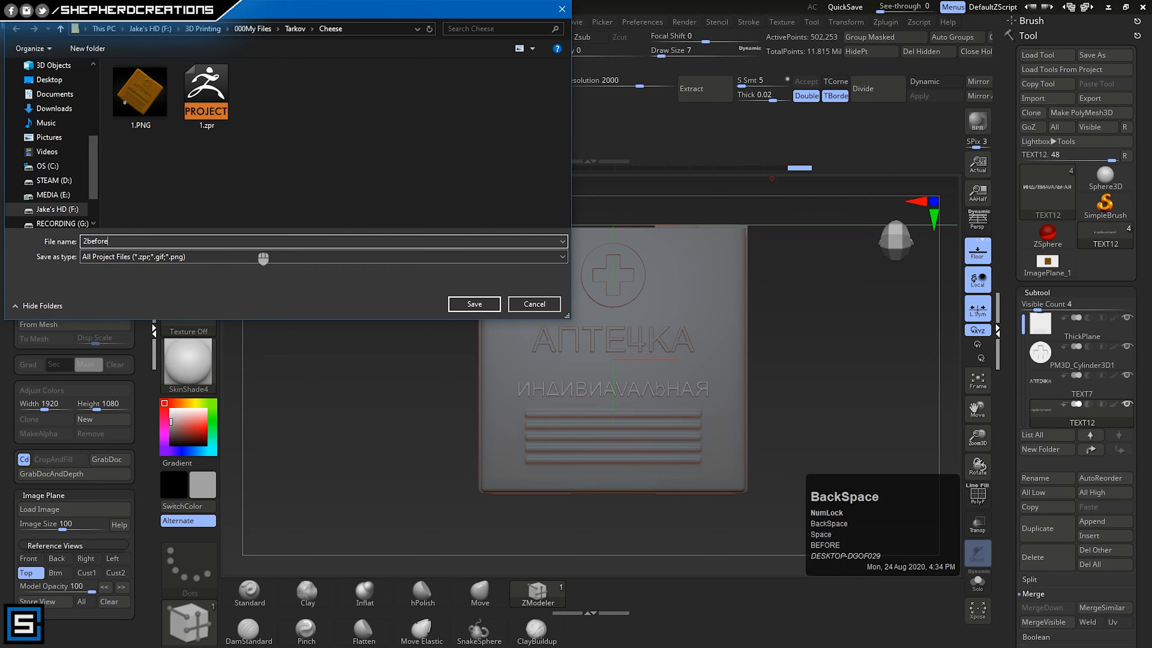
pyautogui.write('merge')
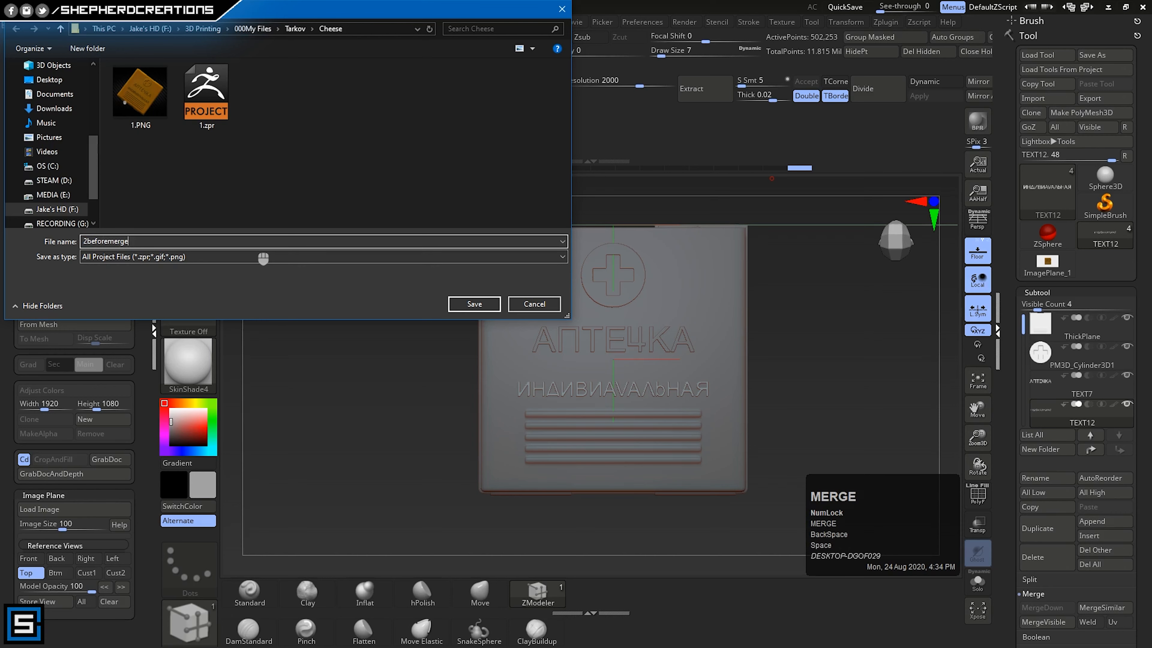
pyautogui.press('Return')
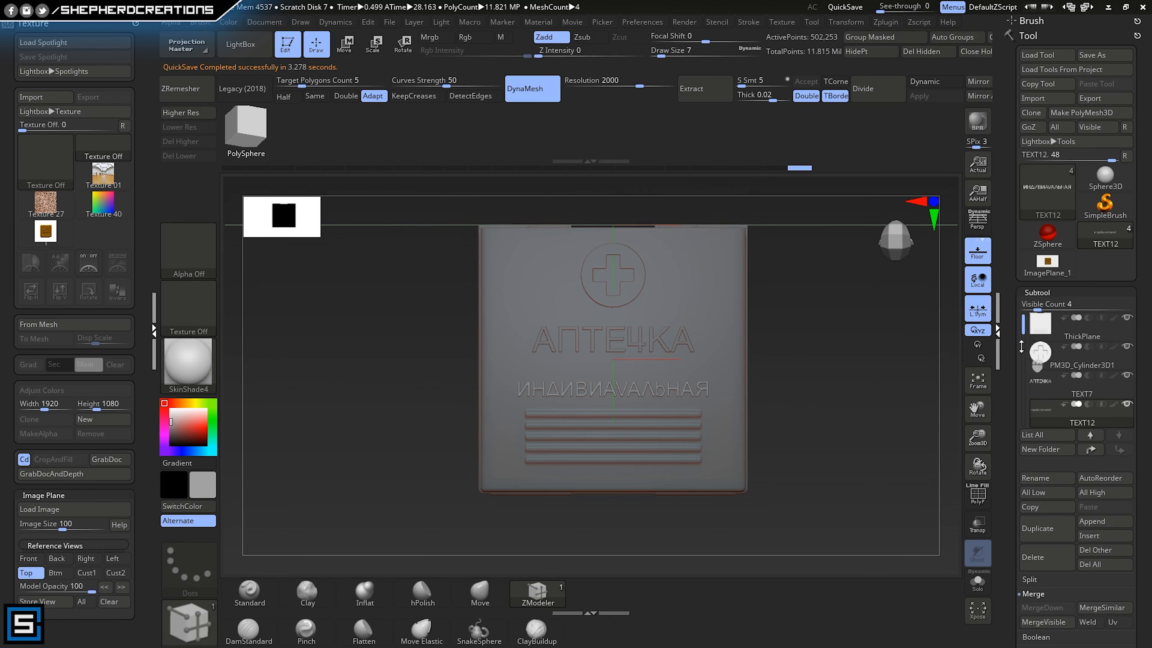
# - Merge the cross emblem and both lettering subtools down into the case, and update the combined mesh's DynaMesh
pyautogui.click(1039, 324)
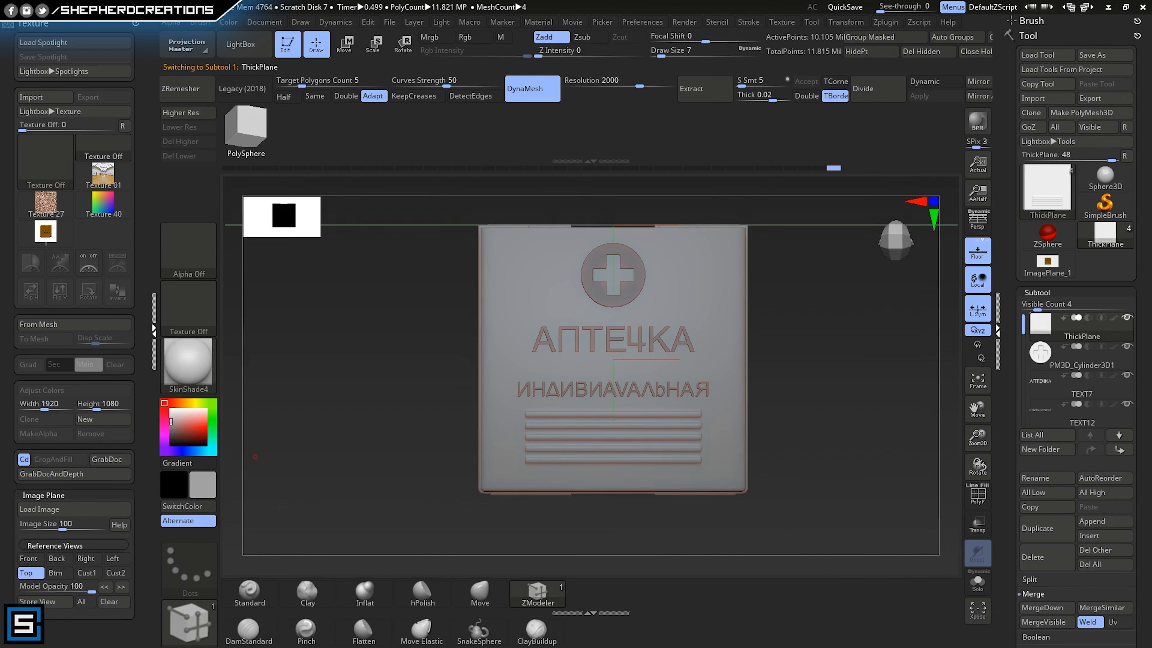
pyautogui.click(255, 456)
pyautogui.click(1038, 607)
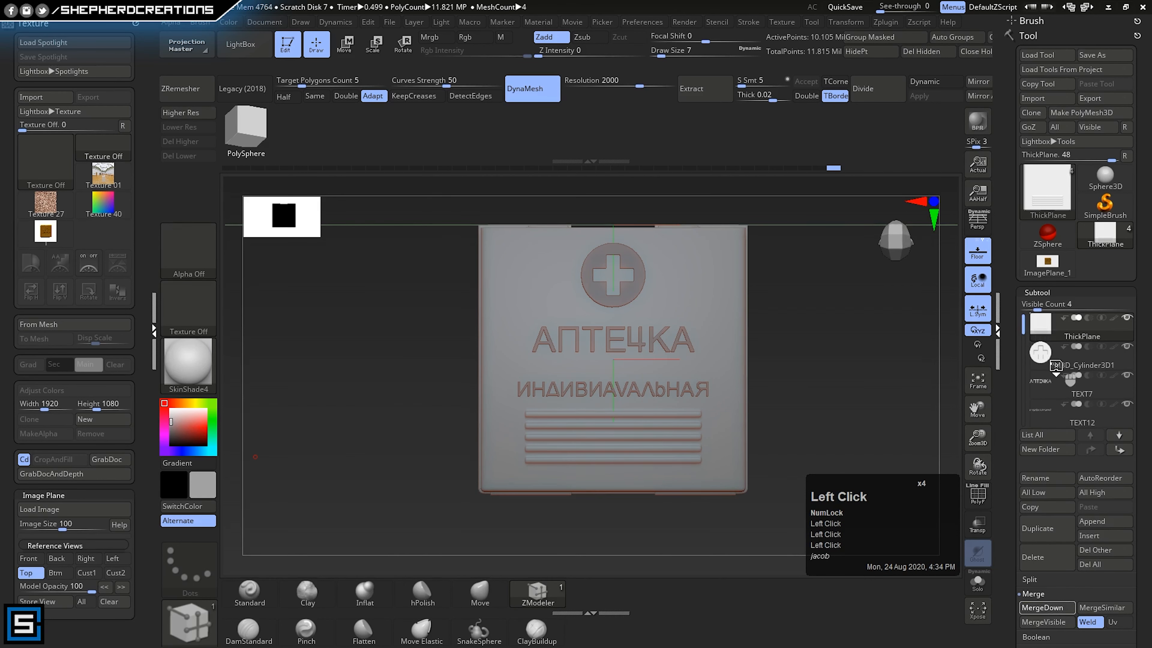
pyautogui.click(1041, 607)
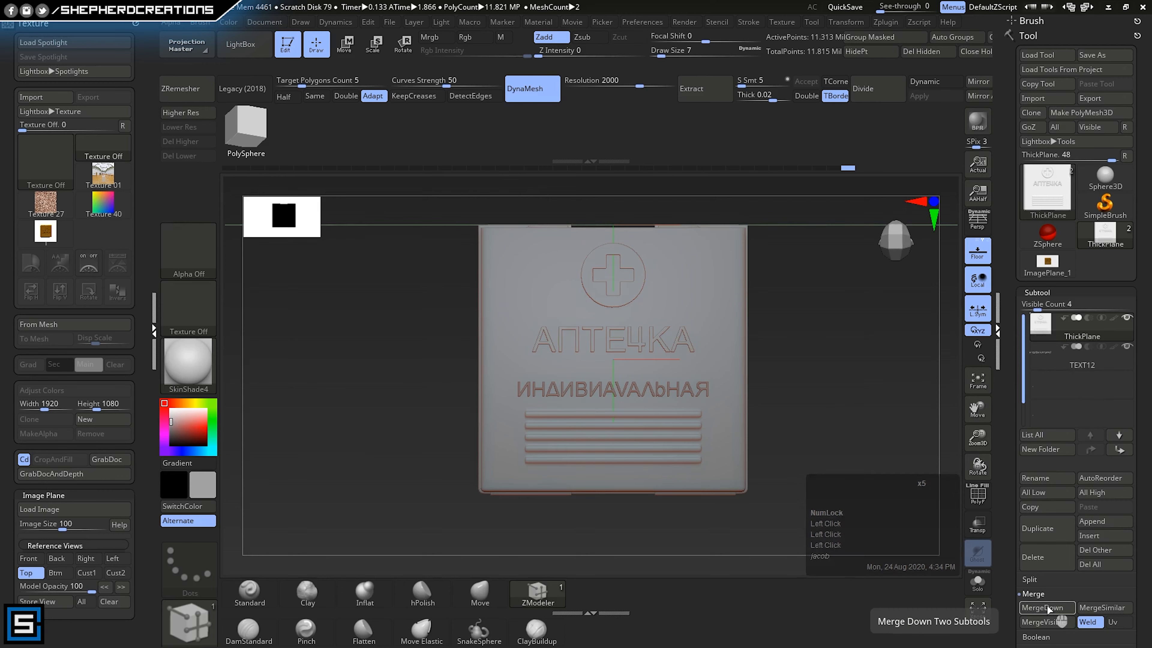
pyautogui.click(1043, 607)
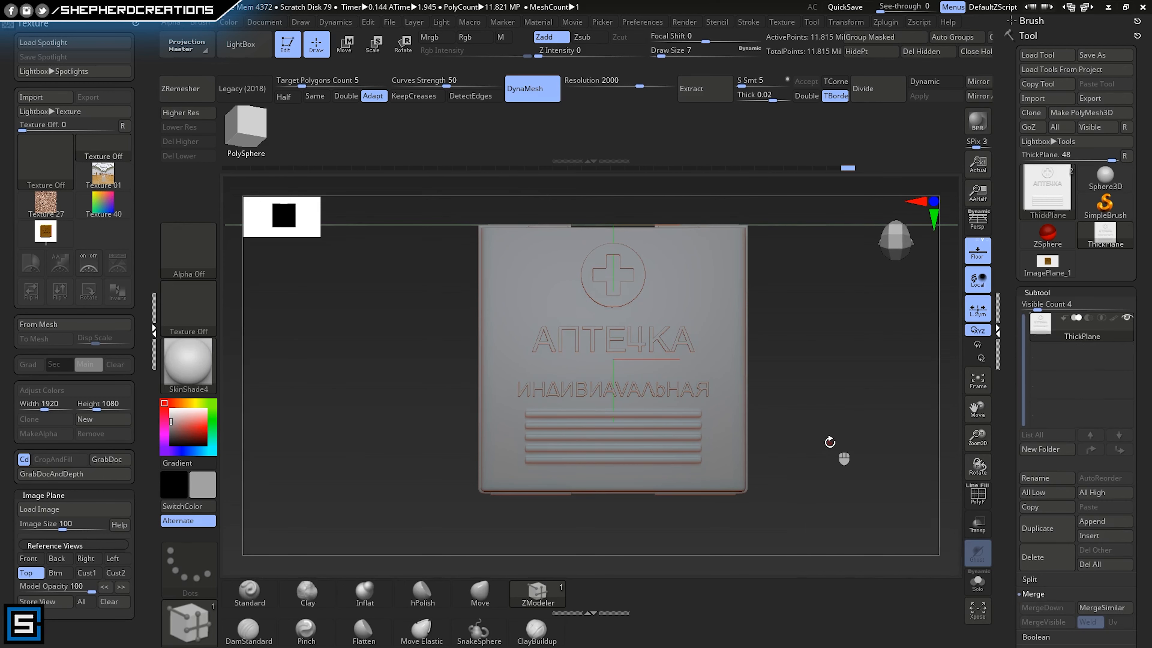
pyautogui.keyDown('ctrl'); pyautogui.moveTo(793, 286); pyautogui.dragTo(867, 380); pyautogui.keyUp('ctrl')
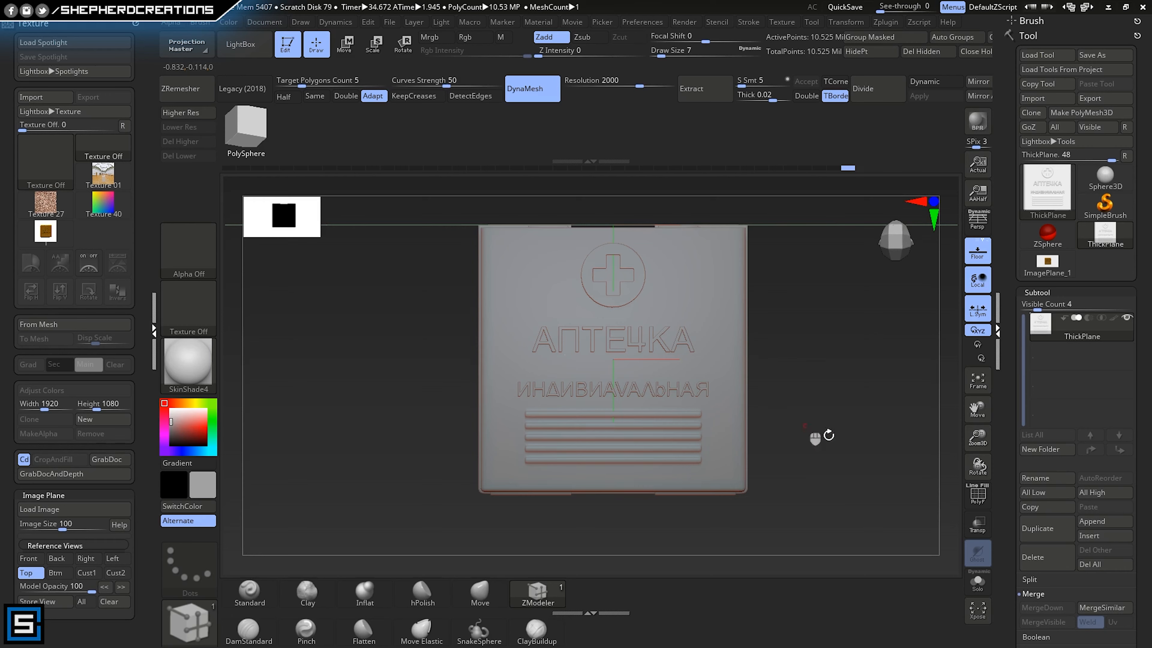
# - Switch to the Standard brush and inspect the merged kit's polygroups and polygon wireframe
pyautogui.click(249, 593)
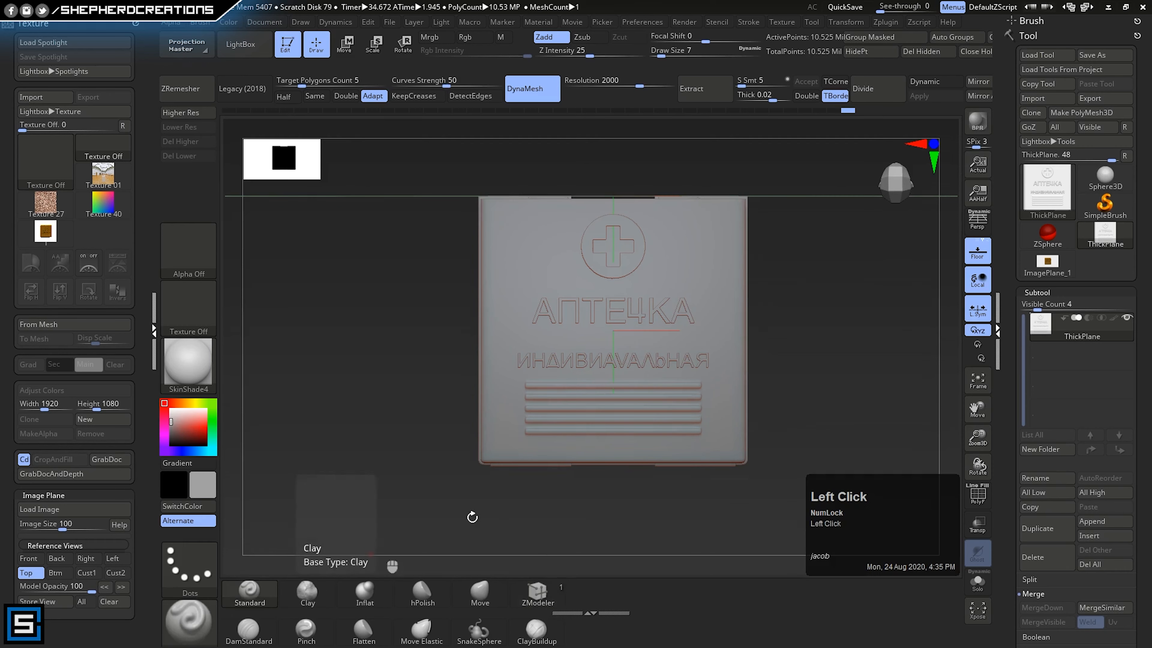
pyautogui.moveTo(794, 404); pyautogui.dragTo(894, 400, button='right')
pyautogui.click(978, 495)
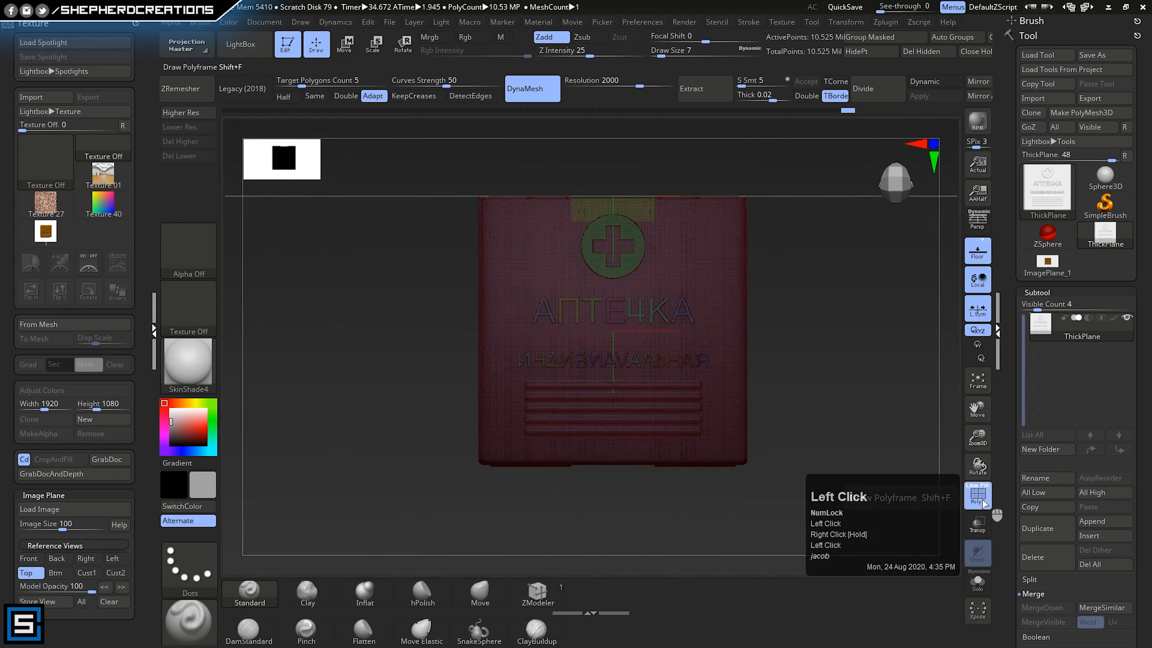
pyautogui.click(980, 497)
pyautogui.moveTo(810, 381)
pyautogui.mouseDown(button='right')
pyautogui.moveTo(822, 365)
pyautogui.moveTo(833, 393)
pyautogui.moveTo(774, 370)
pyautogui.moveTo(797, 411)
pyautogui.moveTo(818, 388)
pyautogui.mouseUp(button='right')
pyautogui.click(949, 38)
pyautogui.click(977, 494)
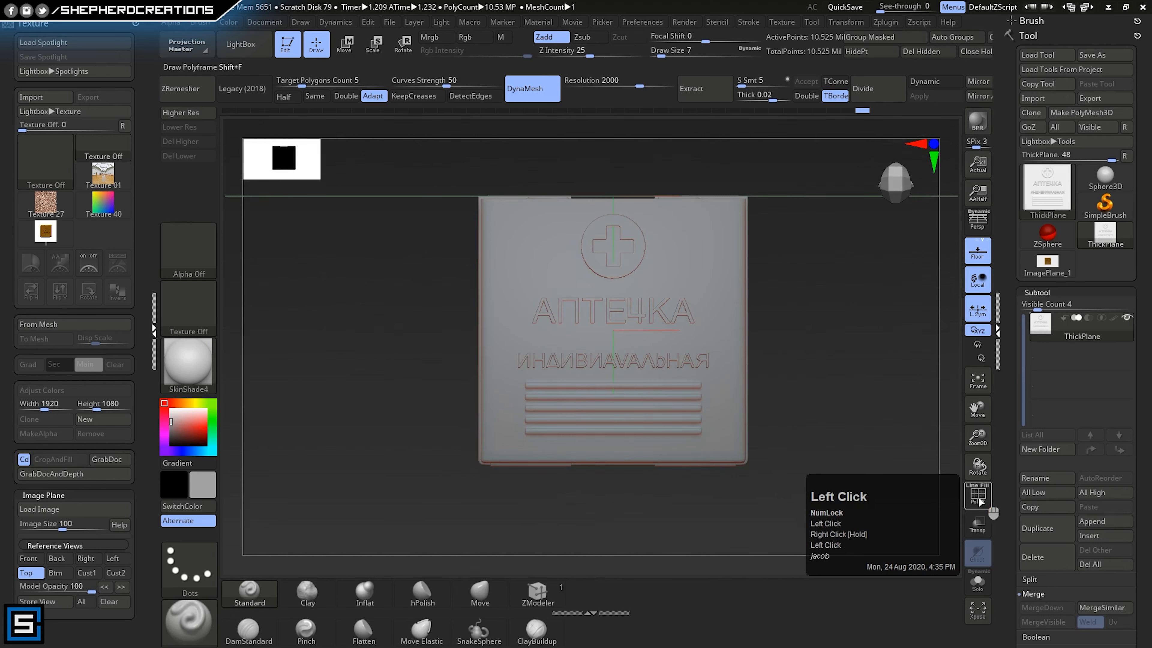
# - Check the merged kit's raised details at an angle and hide the floor grid
pyautogui.moveTo(766, 465); pyautogui.dragTo(749, 445, button='right')
pyautogui.click(980, 498)
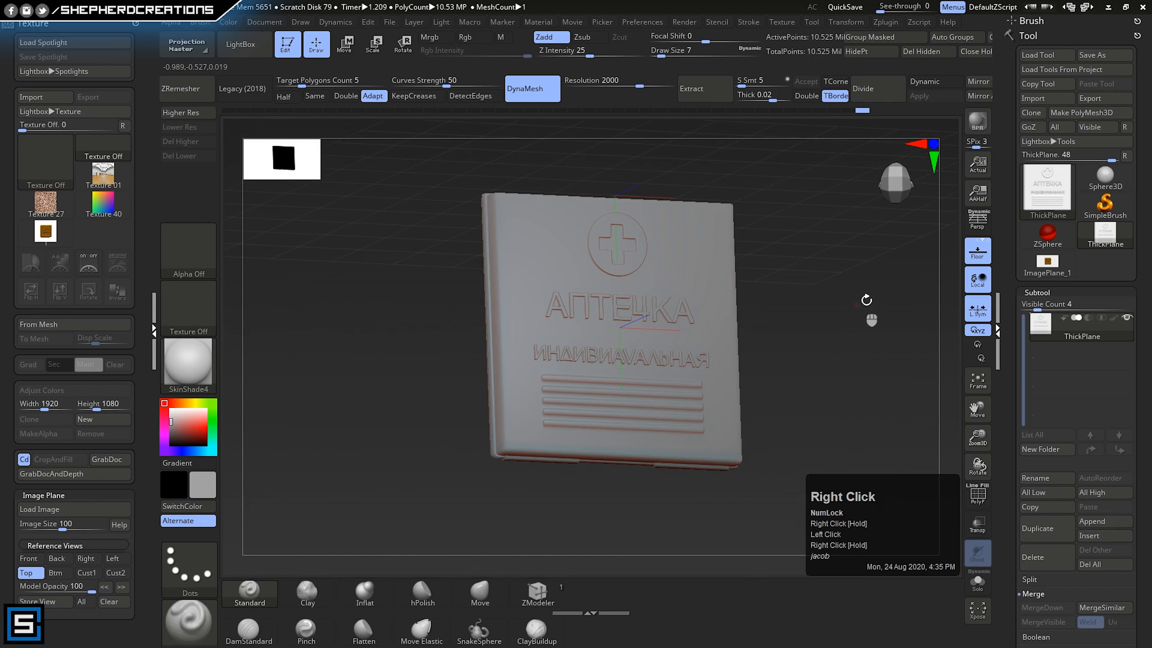
pyautogui.click(978, 253)
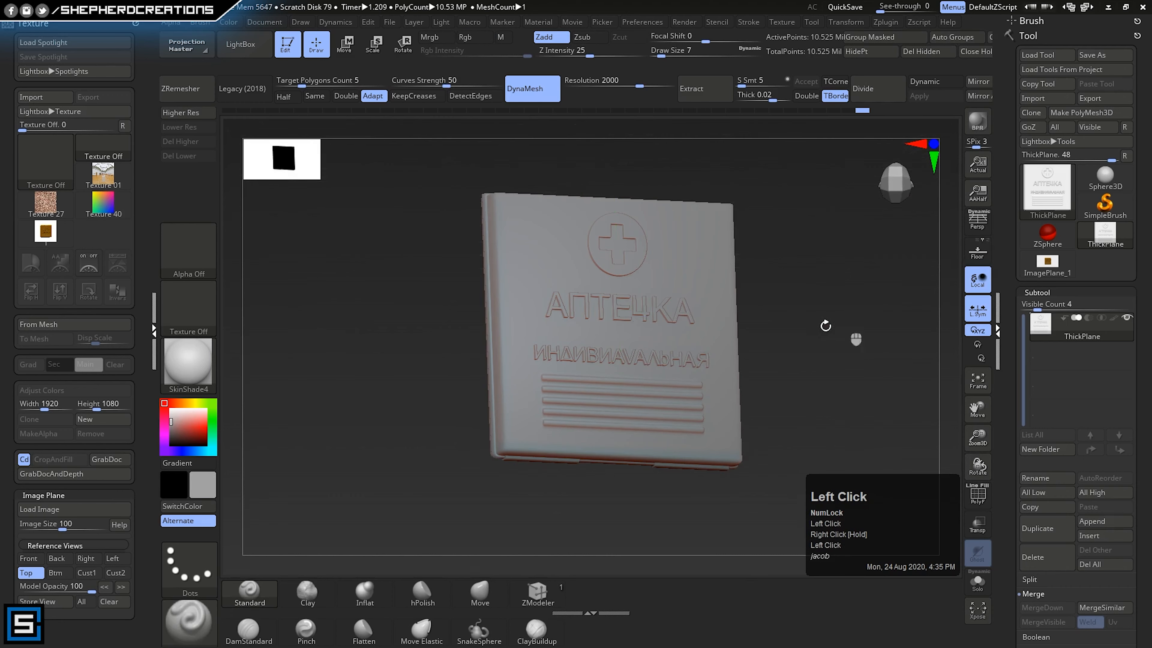
# - Render the merged kit from the front with BPR to check its raised emblem and lettering
pyautogui.moveTo(823, 326)
pyautogui.mouseDown(button='right')
pyautogui.moveTo(756, 391)
pyautogui.moveTo(742, 364)
pyautogui.moveTo(725, 395)
pyautogui.mouseUp(button='right')
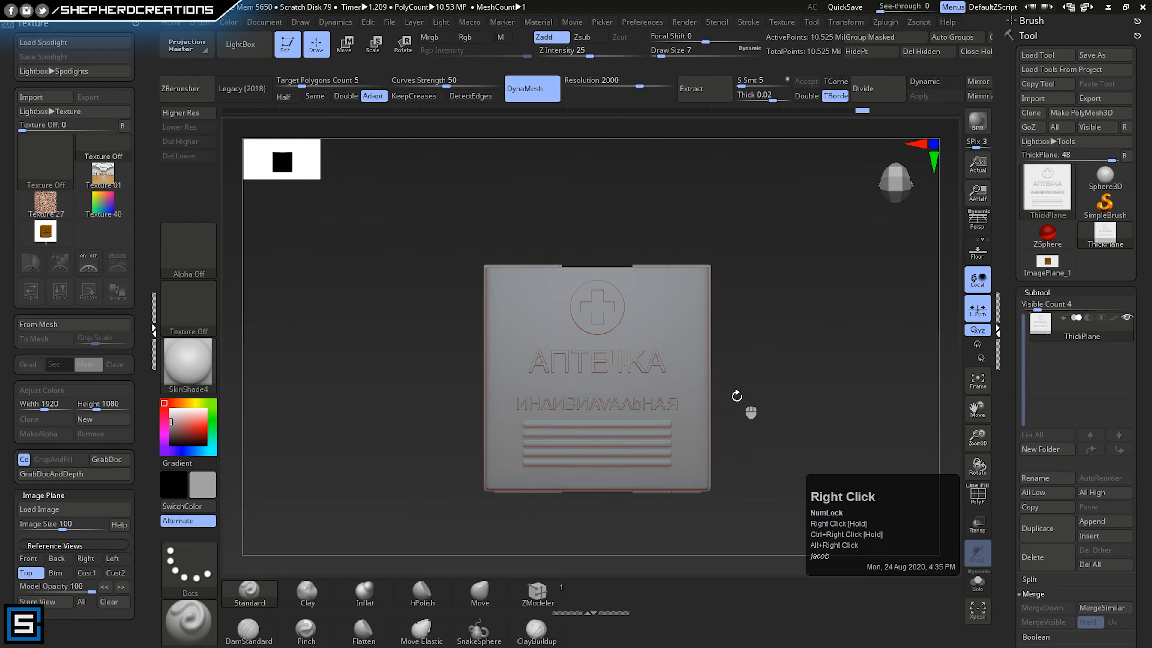
pyautogui.click(979, 128)
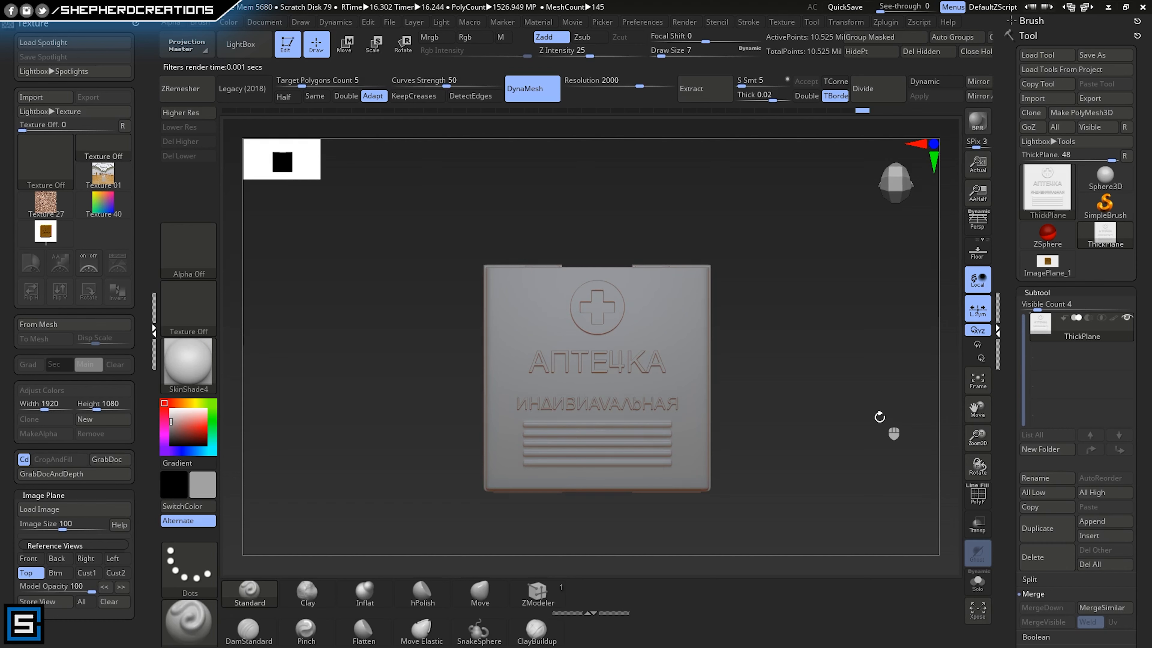
# - Choose an orange-yellow main colour with RGB 206, 148, 4 and fill the whole kit mesh with it
pyautogui.moveTo(779, 388)
pyautogui.mouseDown(button='right')
pyautogui.moveTo(813, 381)
pyautogui.moveTo(774, 376)
pyautogui.mouseUp(button='right')
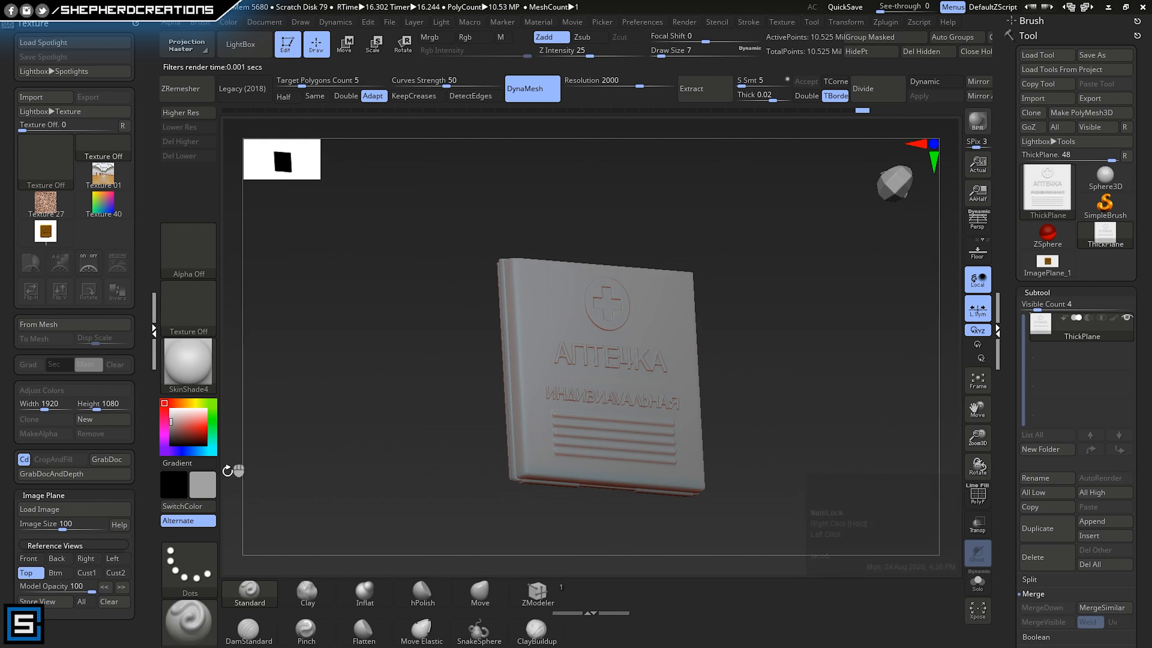
pyautogui.doubleClick(195, 487)
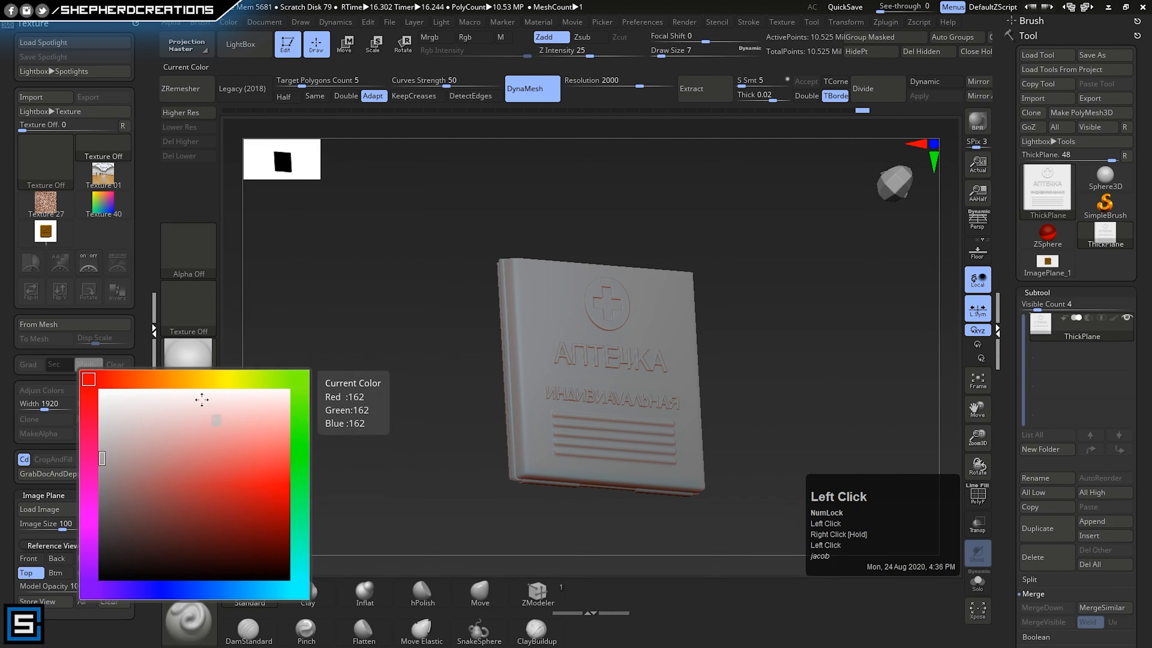
pyautogui.moveTo(180, 379); pyautogui.dragTo(187, 379)
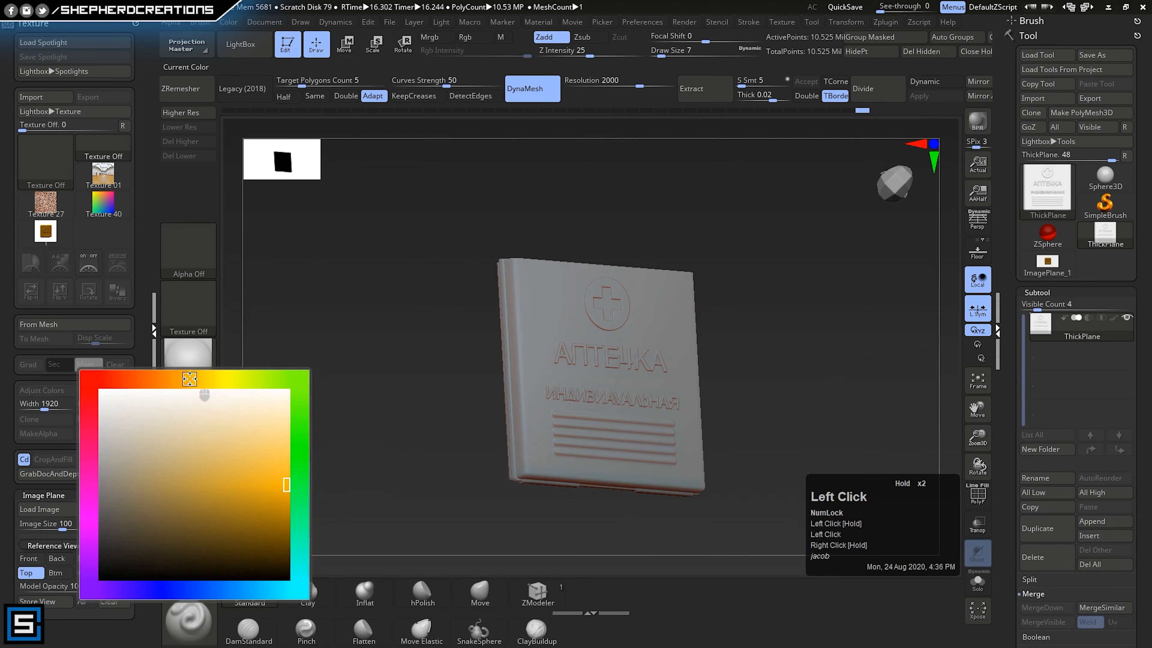
pyautogui.moveTo(286, 490); pyautogui.dragTo(283, 501)
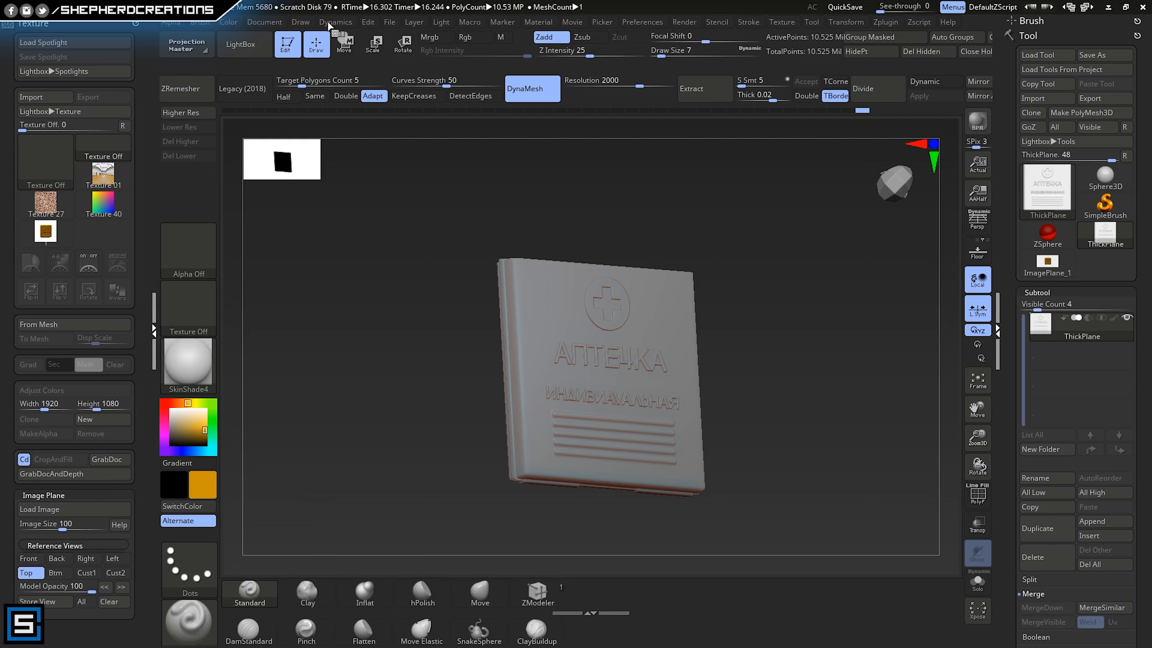
pyautogui.click(228, 23)
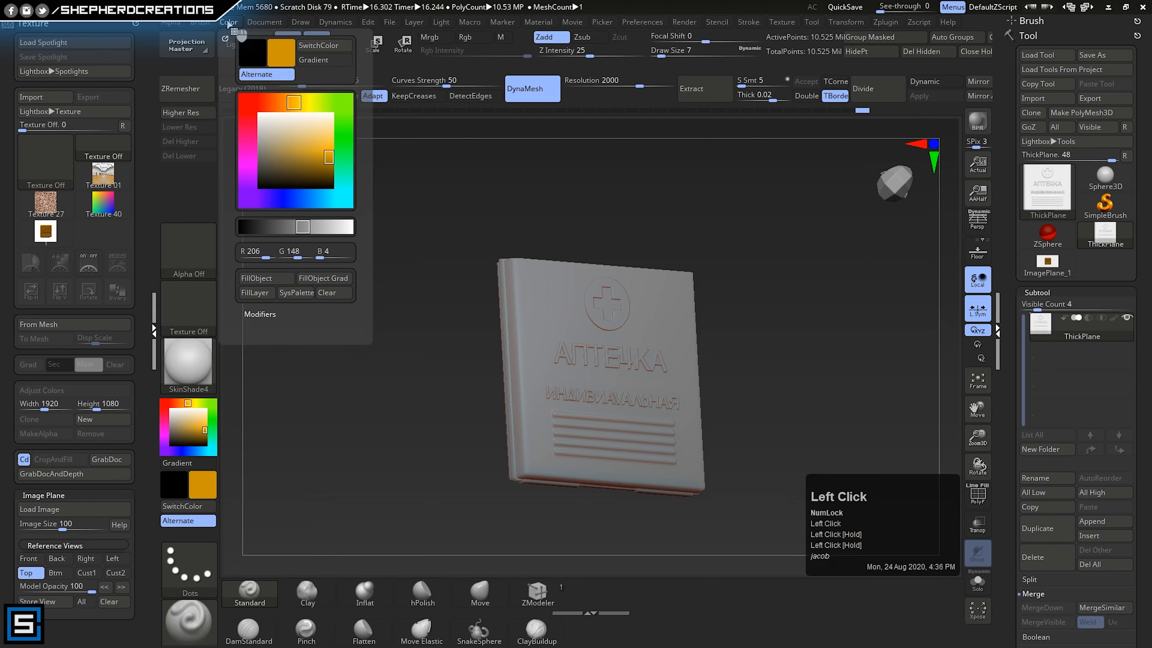
pyautogui.click(267, 278)
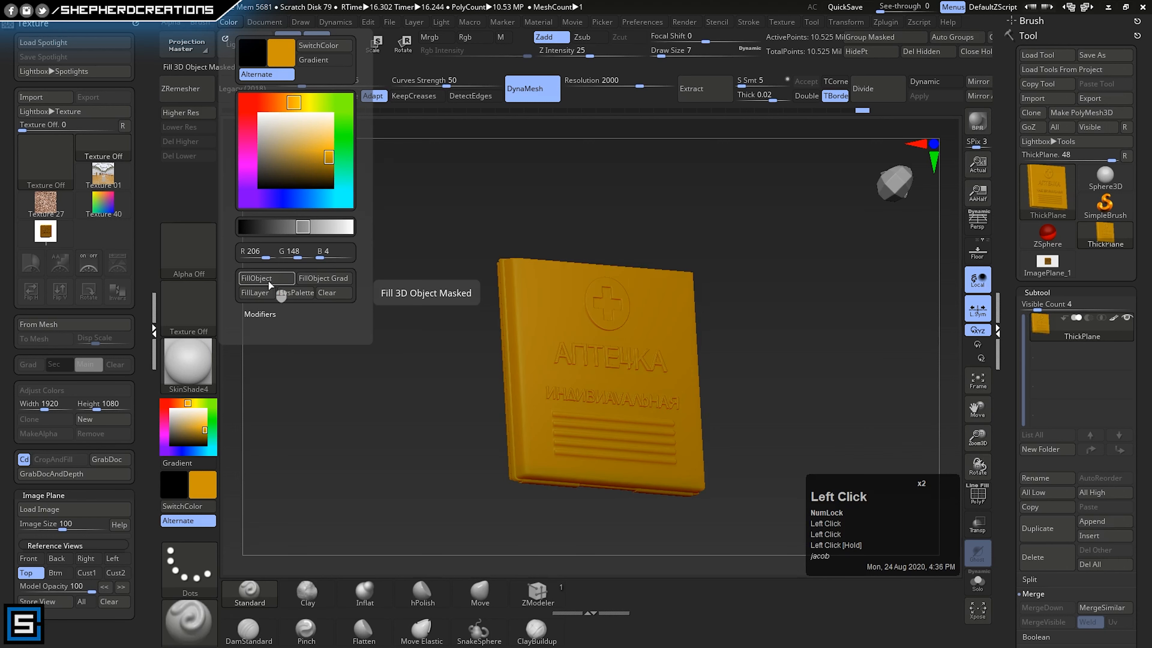
# - Add the FillObject command to the customised interface's left shelf, placed just above the alpha thumbnail
pyautogui.keyDown('ctrl'); pyautogui.keyDown('alt'); pyautogui.moveTo(268, 280); pyautogui.dragTo(185, 174); pyautogui.keyUp('alt'); pyautogui.keyUp('ctrl')
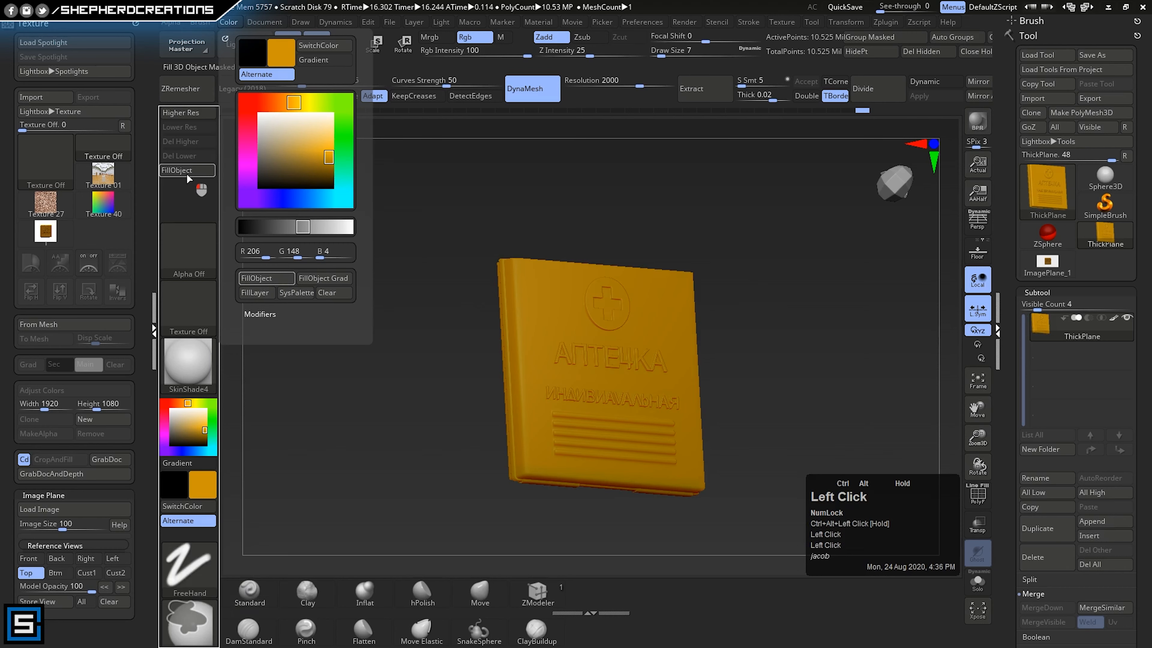
pyautogui.keyDown('ctrl'); pyautogui.keyDown('alt'); pyautogui.moveTo(195, 182); pyautogui.dragTo(206, 270); pyautogui.keyUp('alt'); pyautogui.keyUp('ctrl')
pyautogui.keyDown('ctrl'); pyautogui.keyDown('alt'); pyautogui.click(201, 217); pyautogui.keyUp('alt'); pyautogui.keyUp('ctrl')
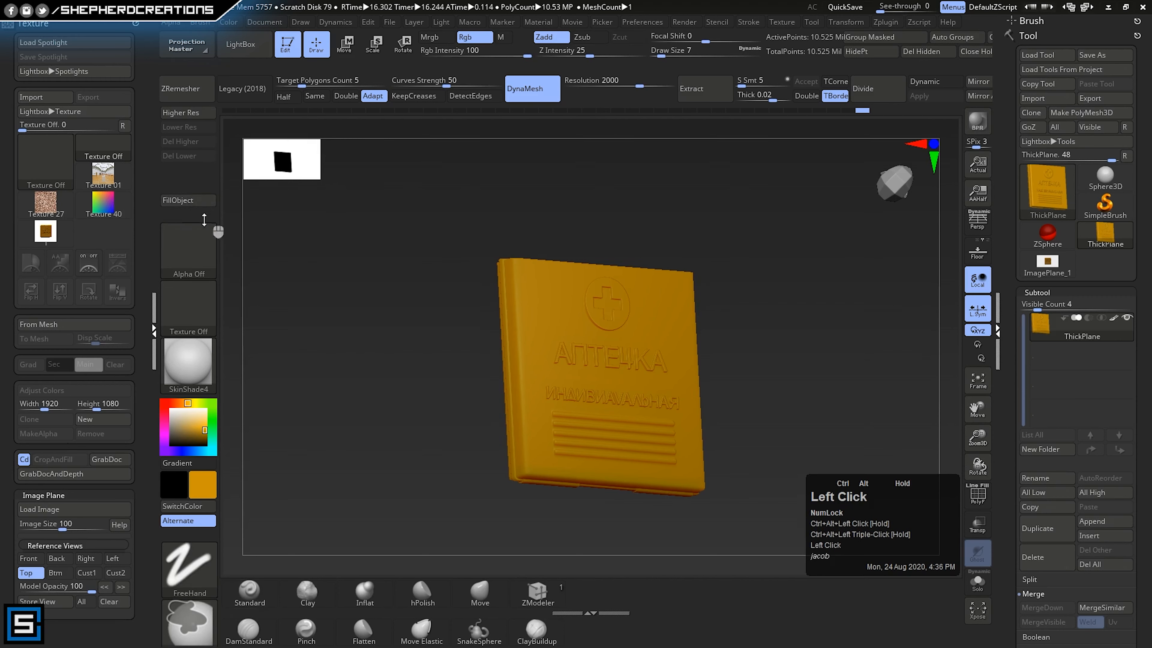
pyautogui.keyDown('ctrl'); pyautogui.keyDown('alt'); pyautogui.moveTo(195, 202); pyautogui.dragTo(189, 223); pyautogui.keyUp('alt'); pyautogui.keyUp('ctrl')
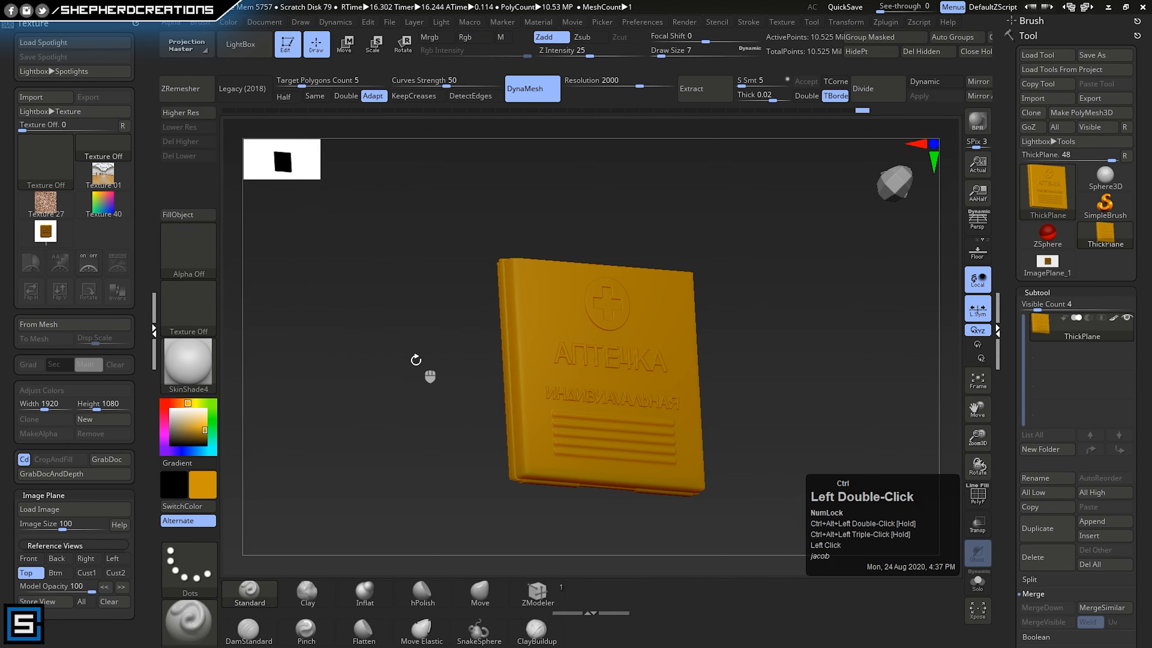
# - Render the orange-yellow kit with BPR from an angled front view
pyautogui.moveTo(662, 438); pyautogui.dragTo(593, 452, button='right')
pyautogui.moveTo(717, 413); pyautogui.dragTo(673, 382, button='right')
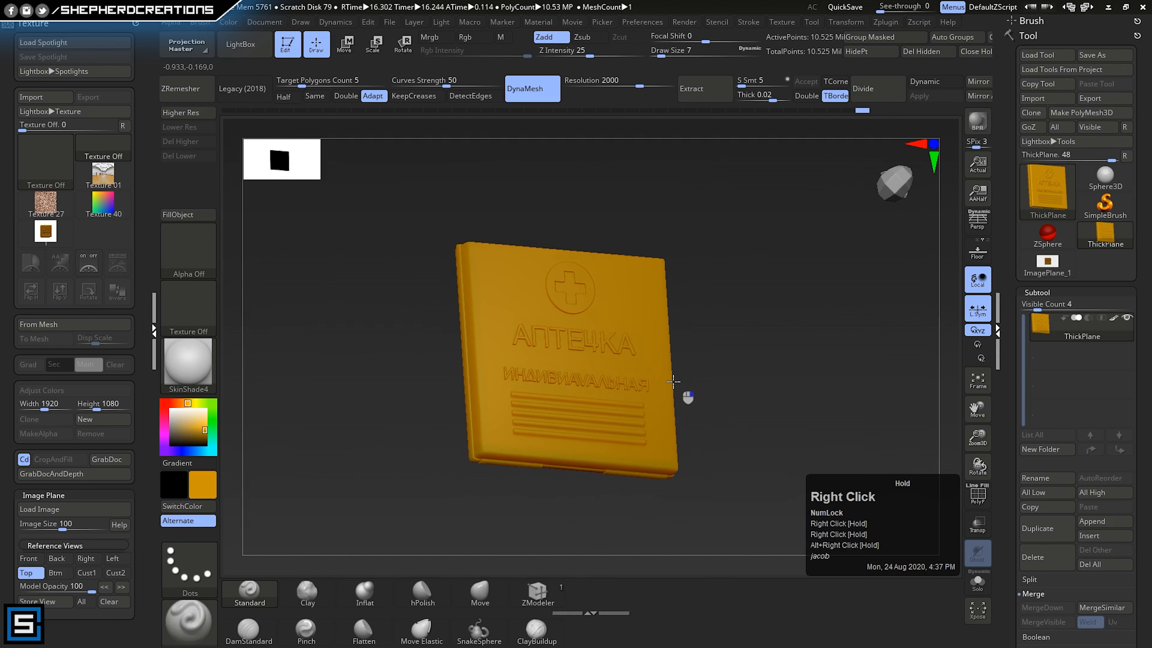
pyautogui.click(977, 121)
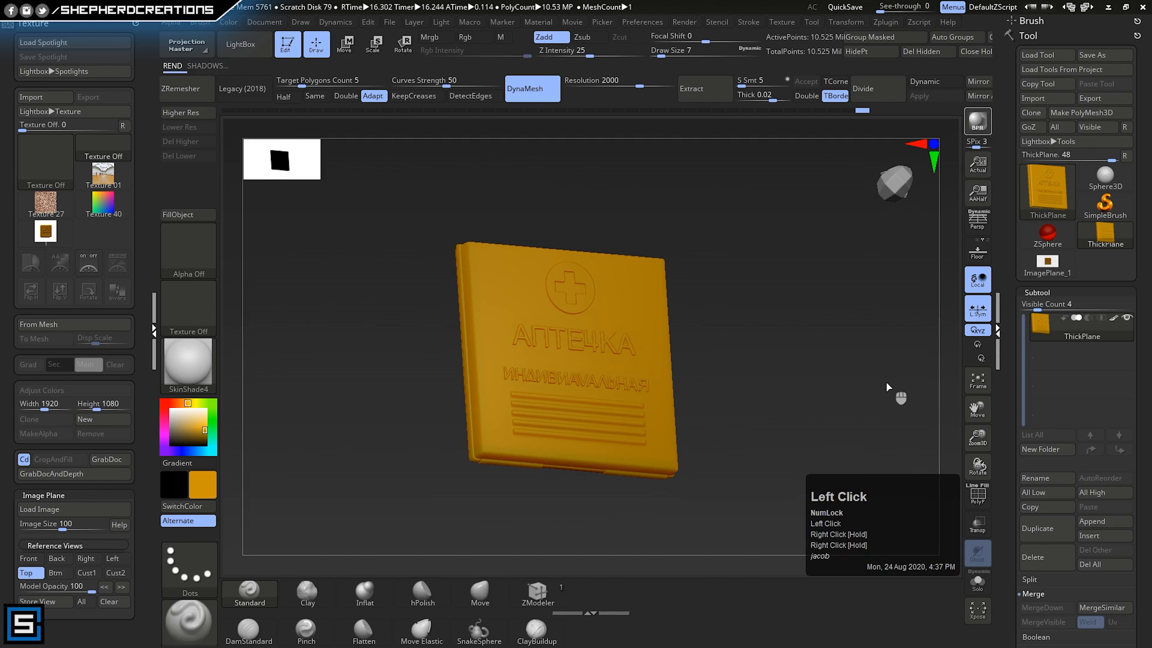